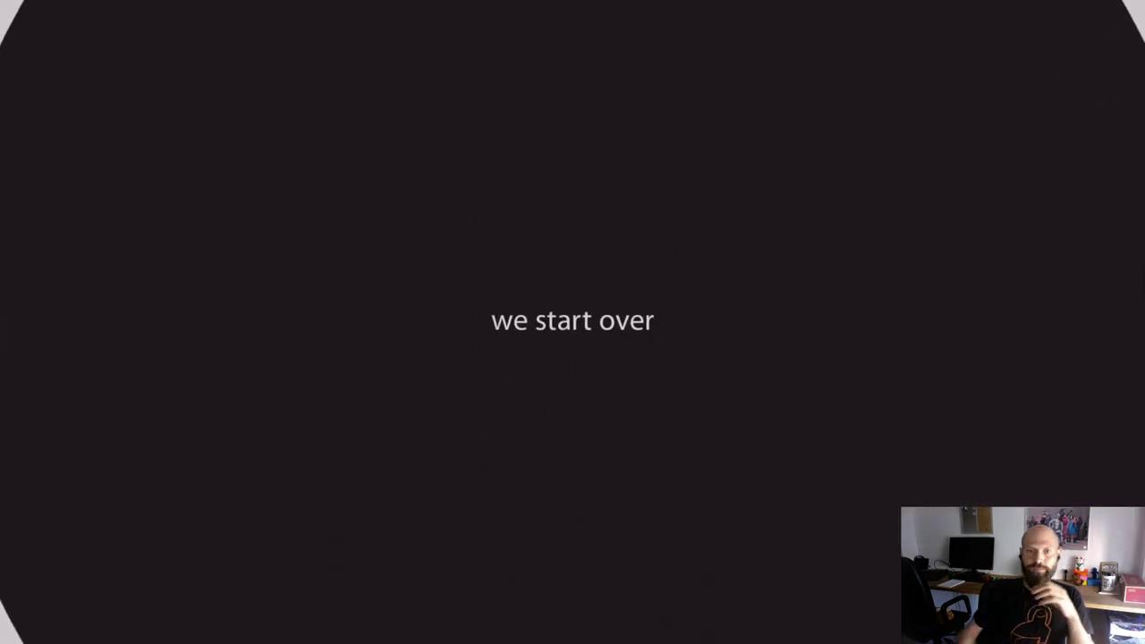
Step: Exit the full-screen Apple Motion Graphics video and switch to After Effects
mouse_move(152, 345)
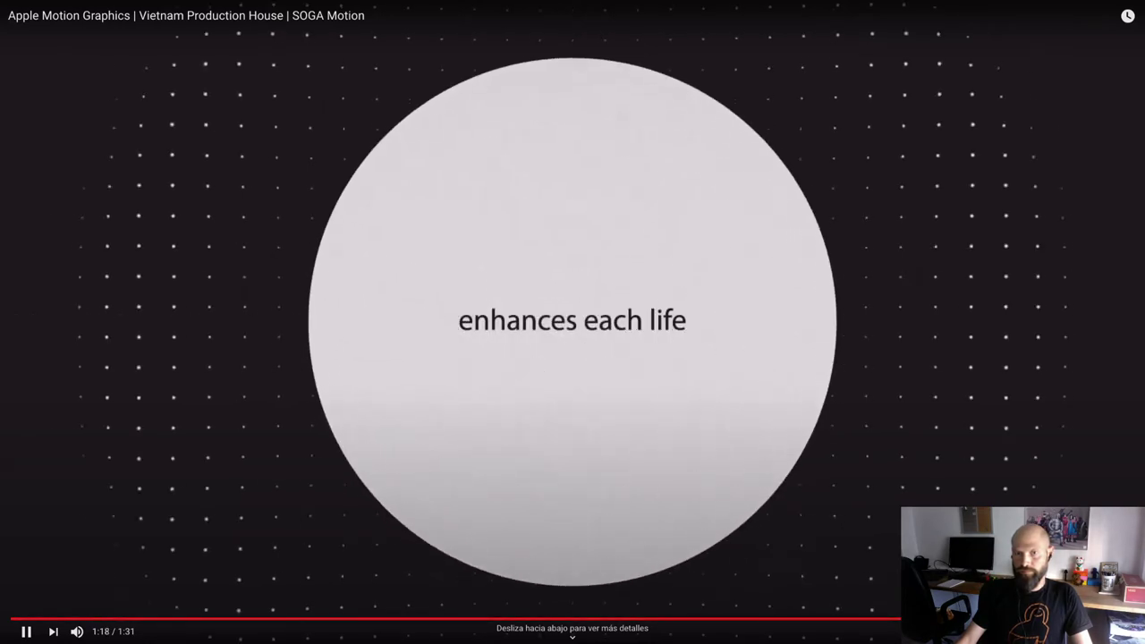
key(Escape)
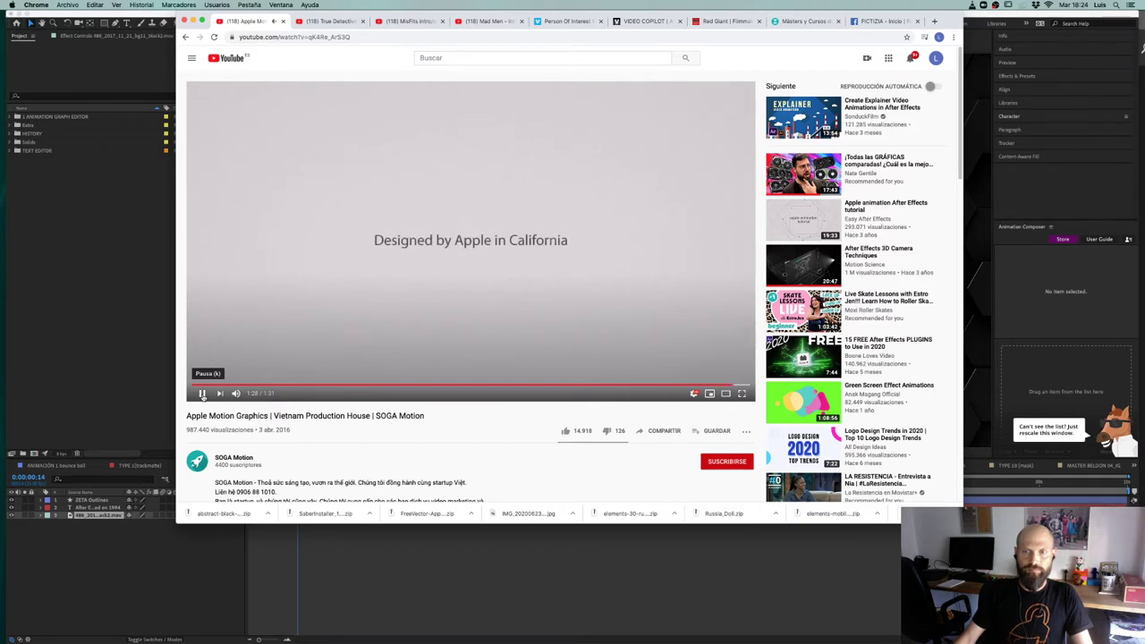
click(121, 351)
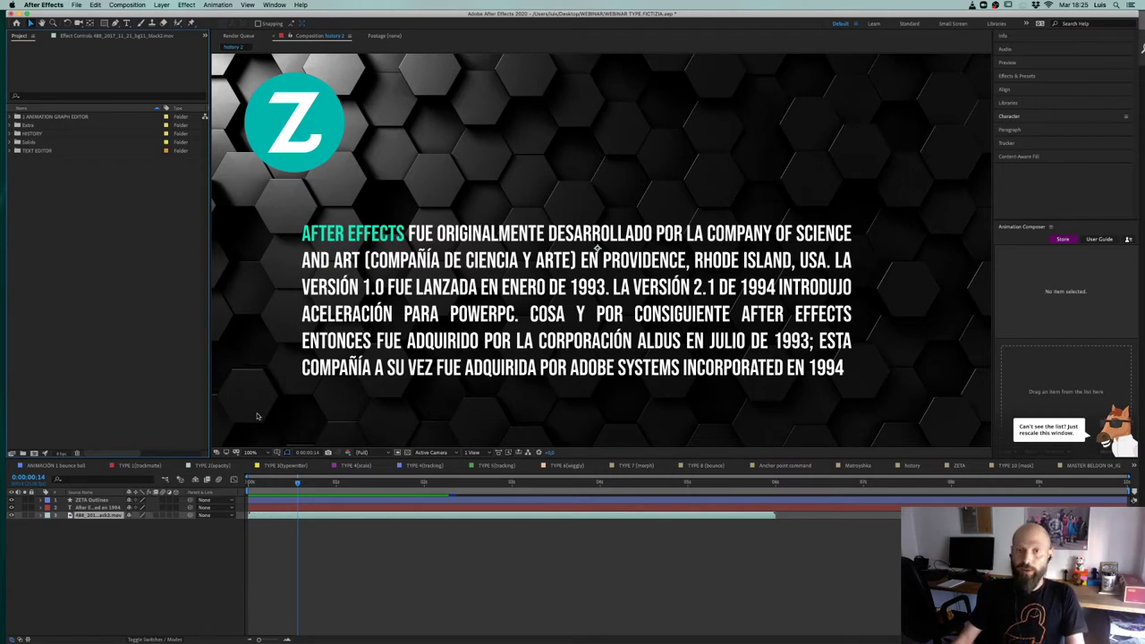
Step: Switch to Chrome, watch the True Detective intro on YouTube in full screen and pause it
key(super+Tab)
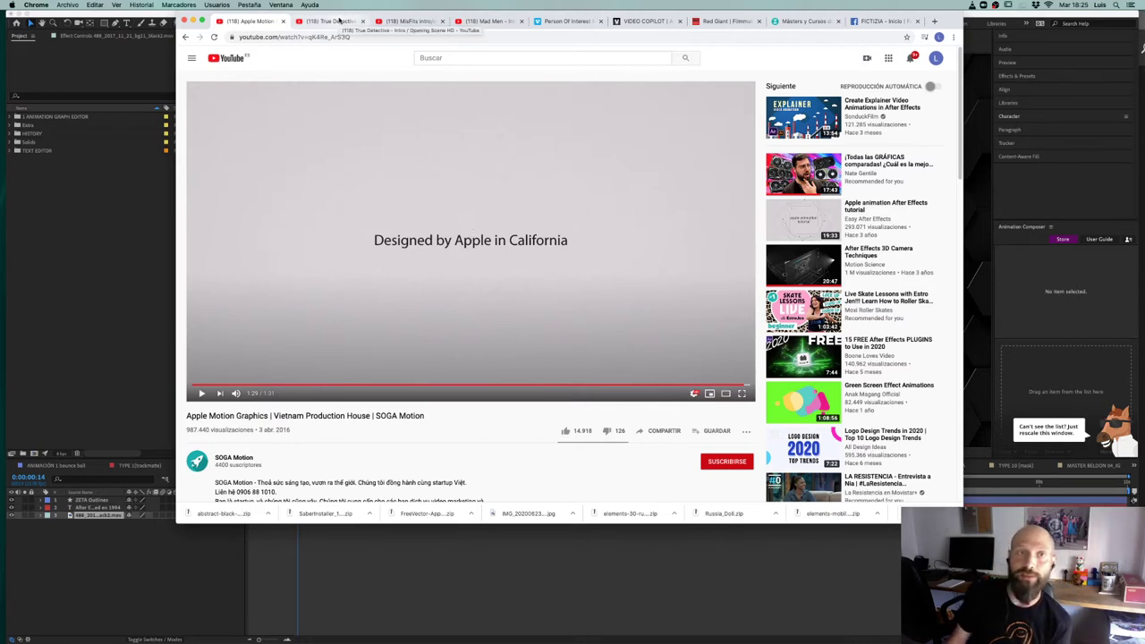
click(331, 20)
click(203, 396)
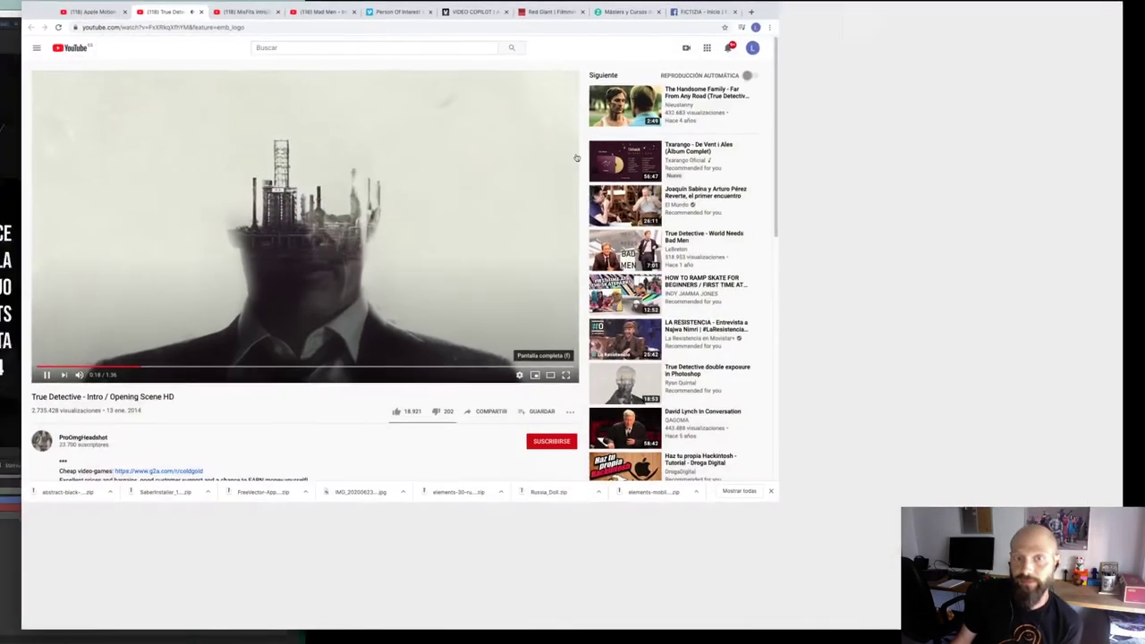
key(f)
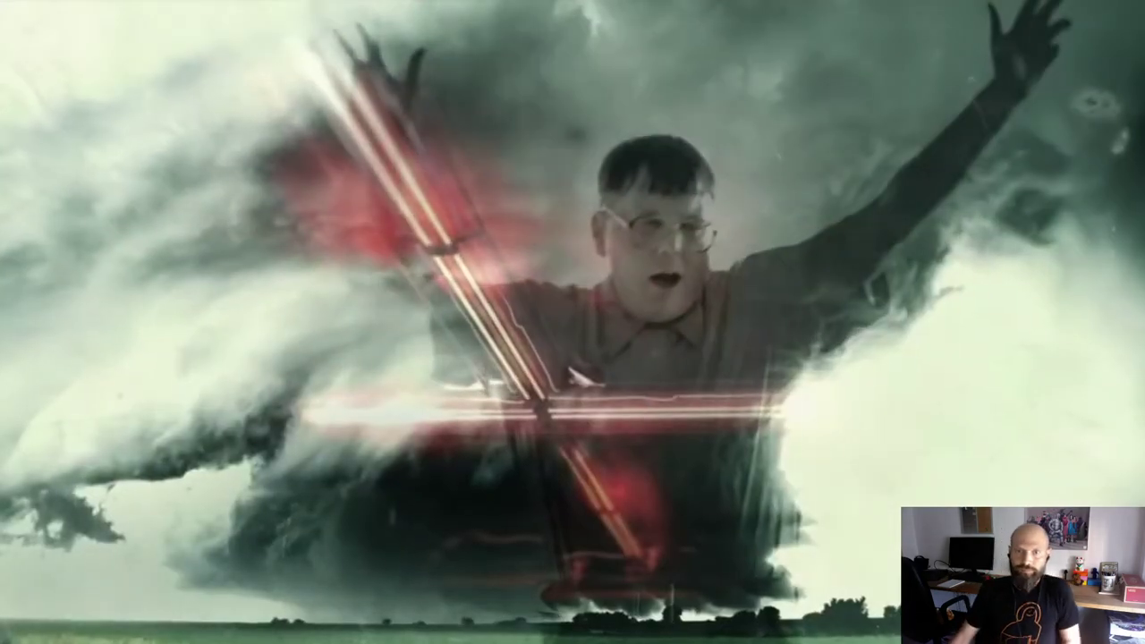
mouse_move(441, 172)
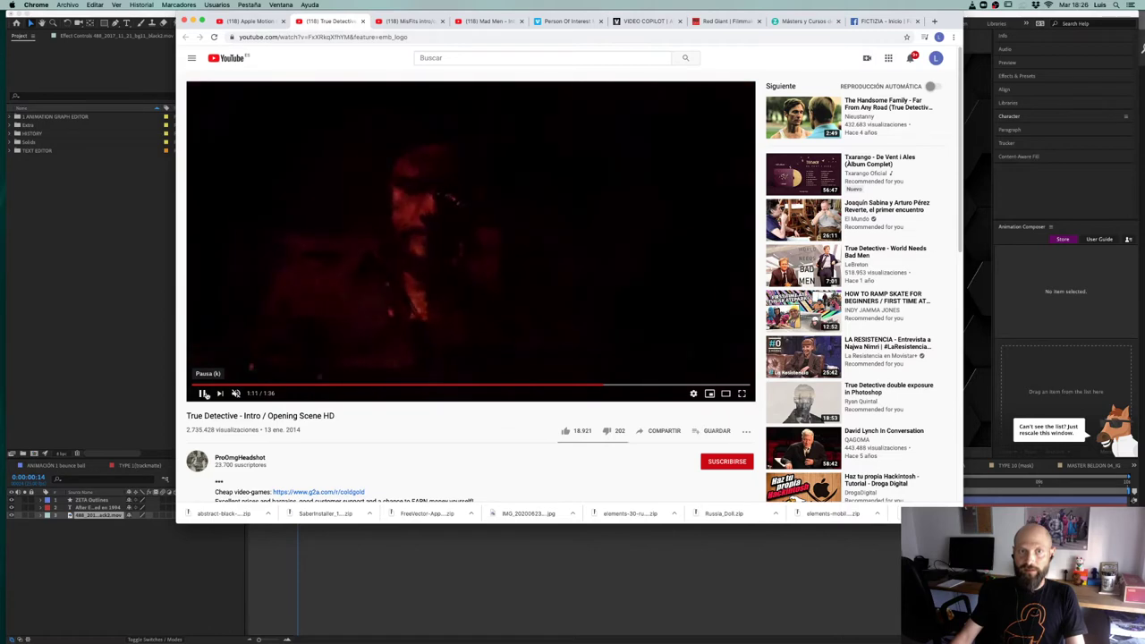
click(204, 394)
Step: View the MisFits intro and watch the Mad Men intro in full screen with its volume lowered
click(411, 21)
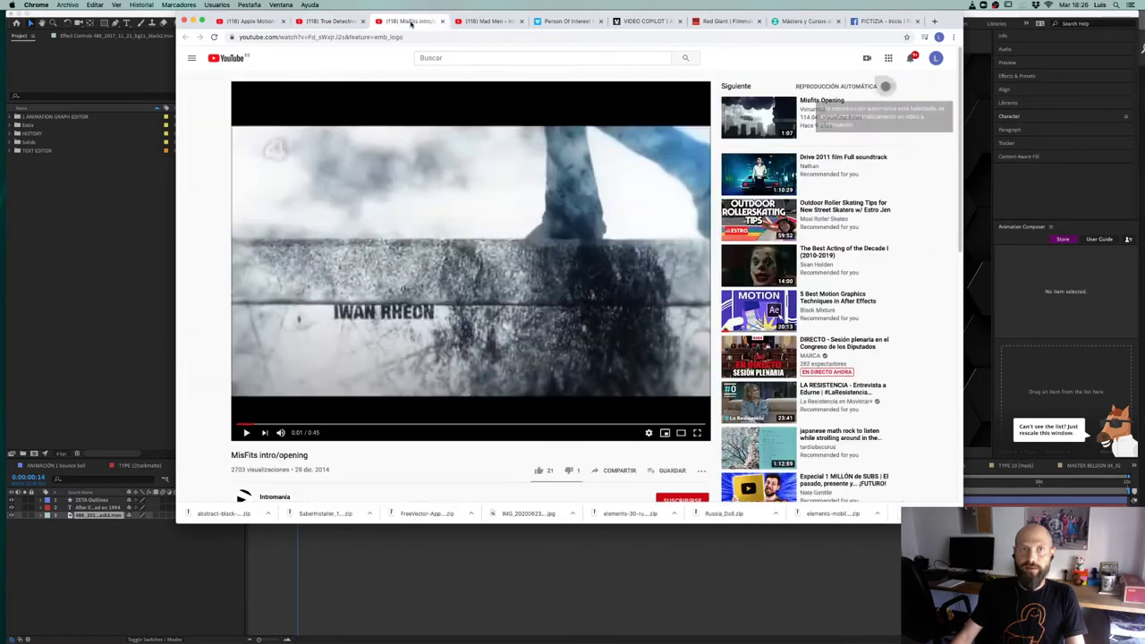
mouse_move(247, 435)
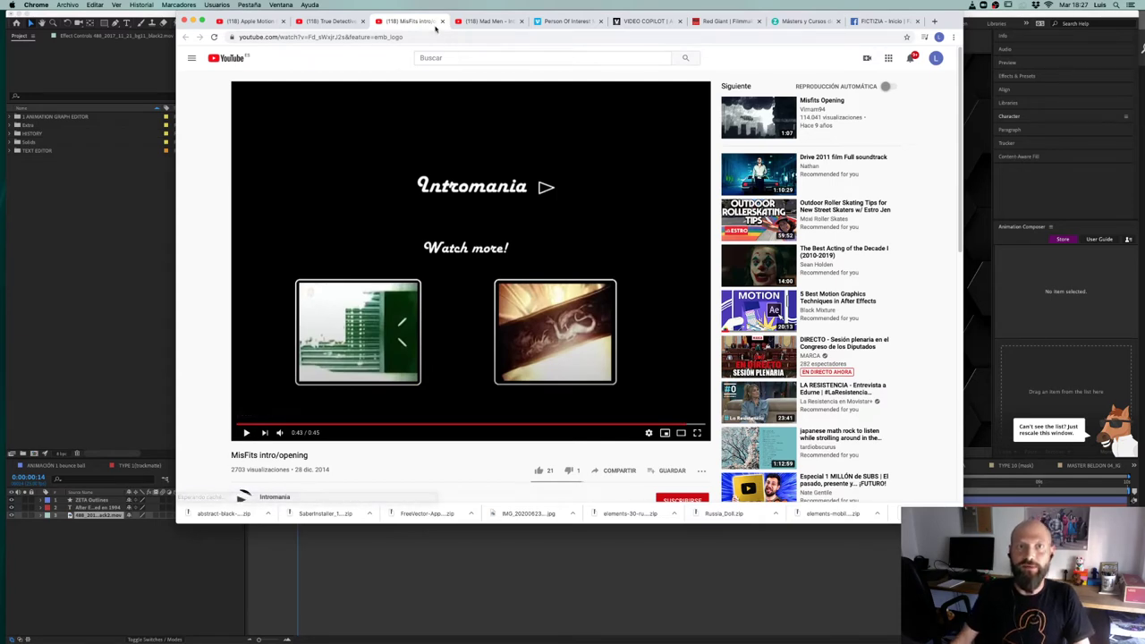
click(483, 22)
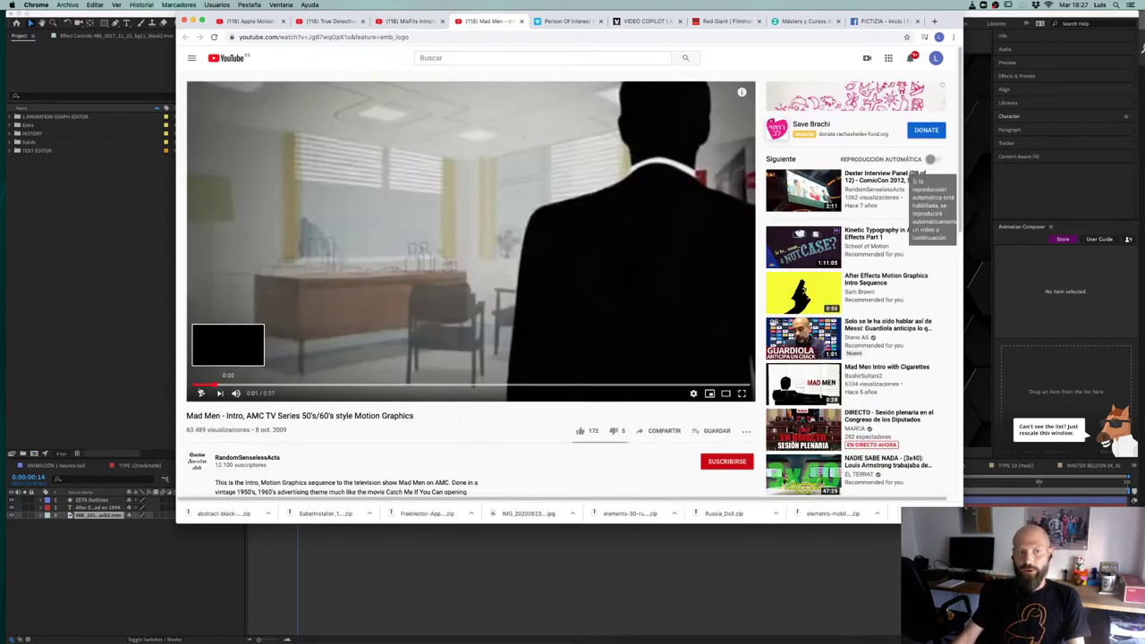
click(742, 394)
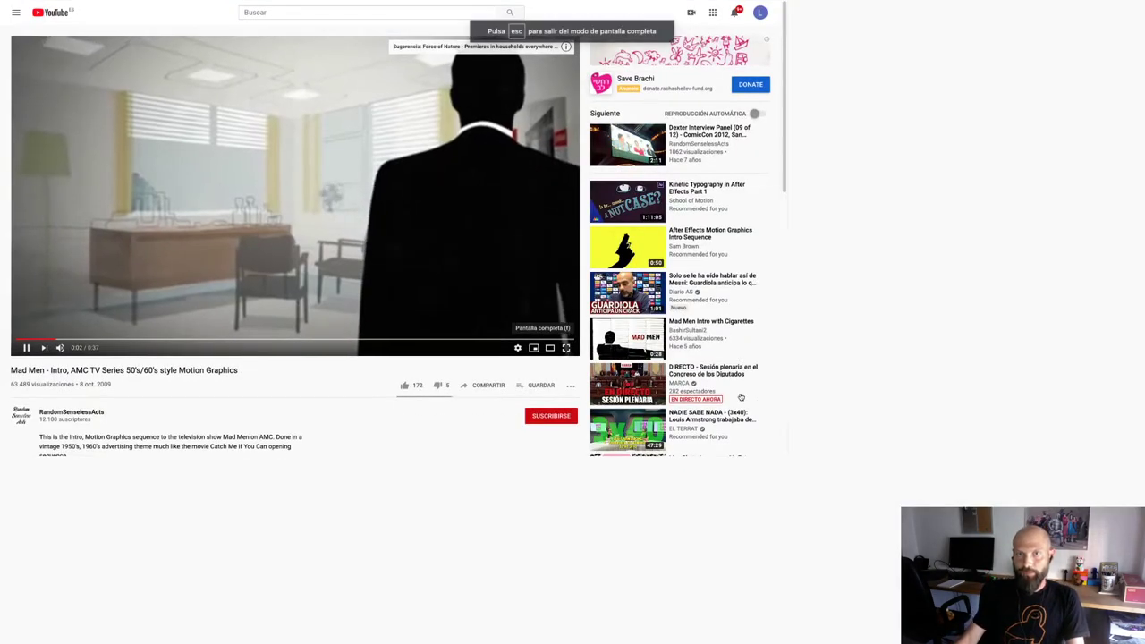
key(f)
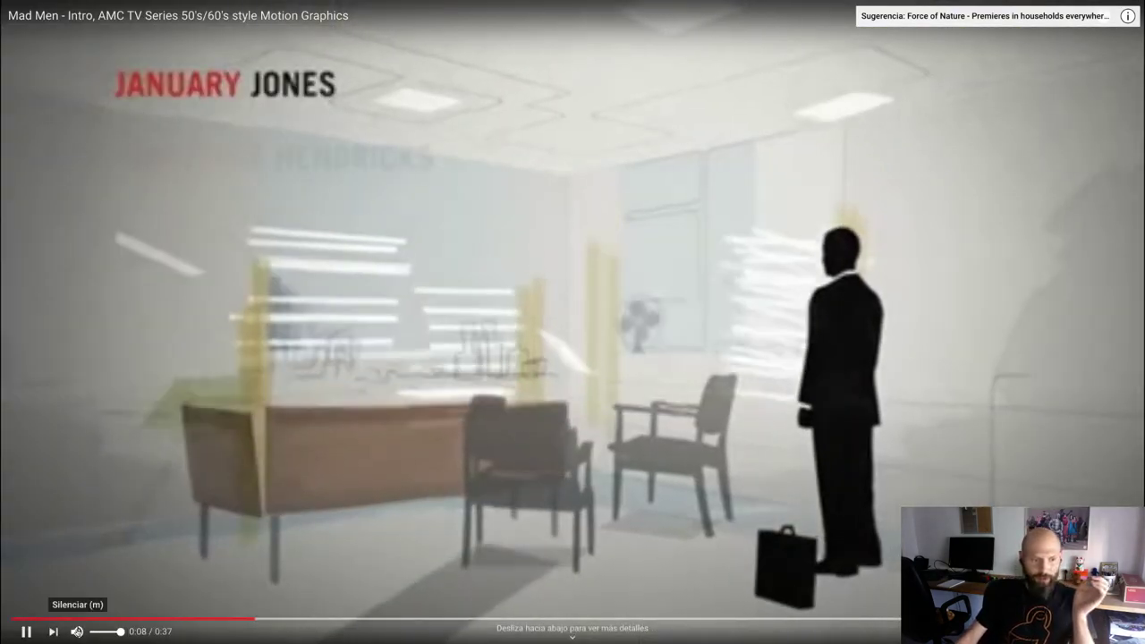
click(101, 632)
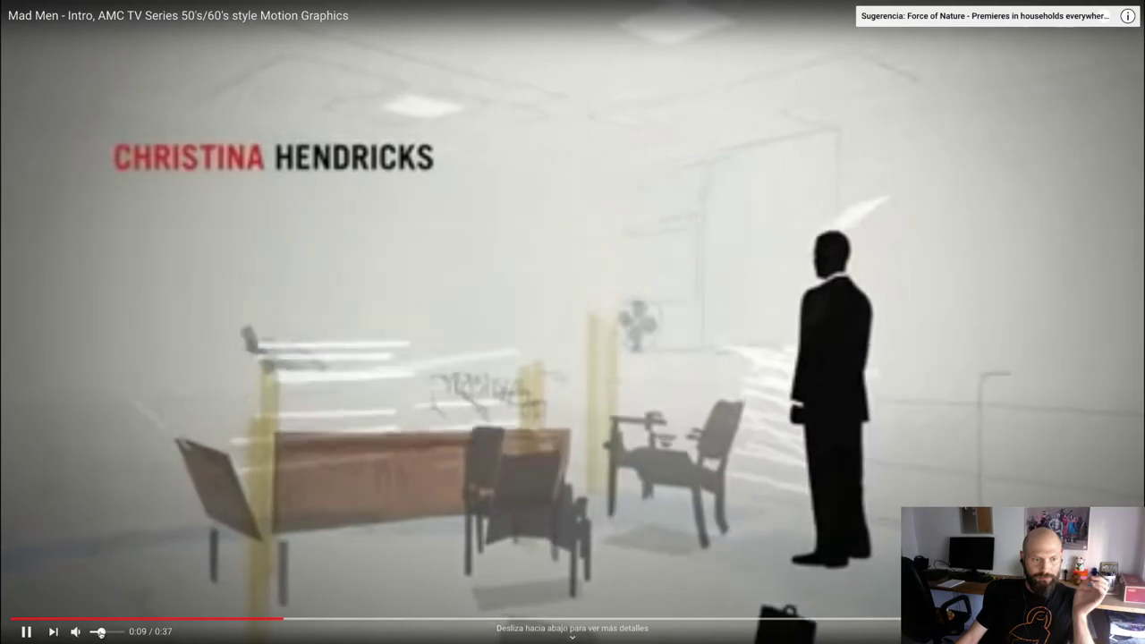
drag(101, 632, 96, 633)
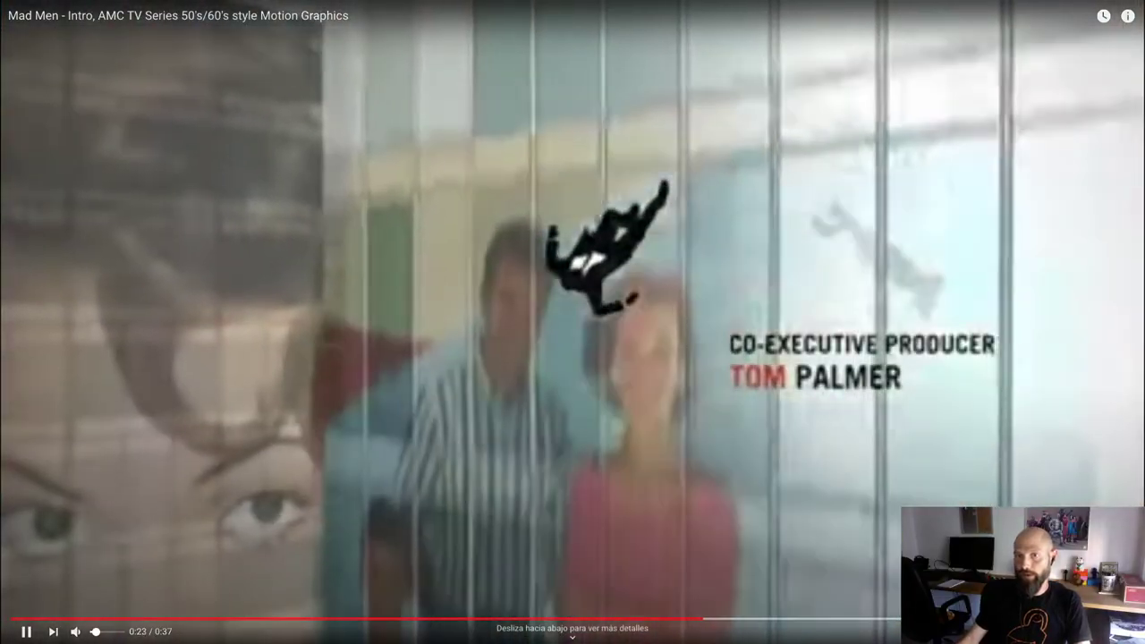
key(Escape)
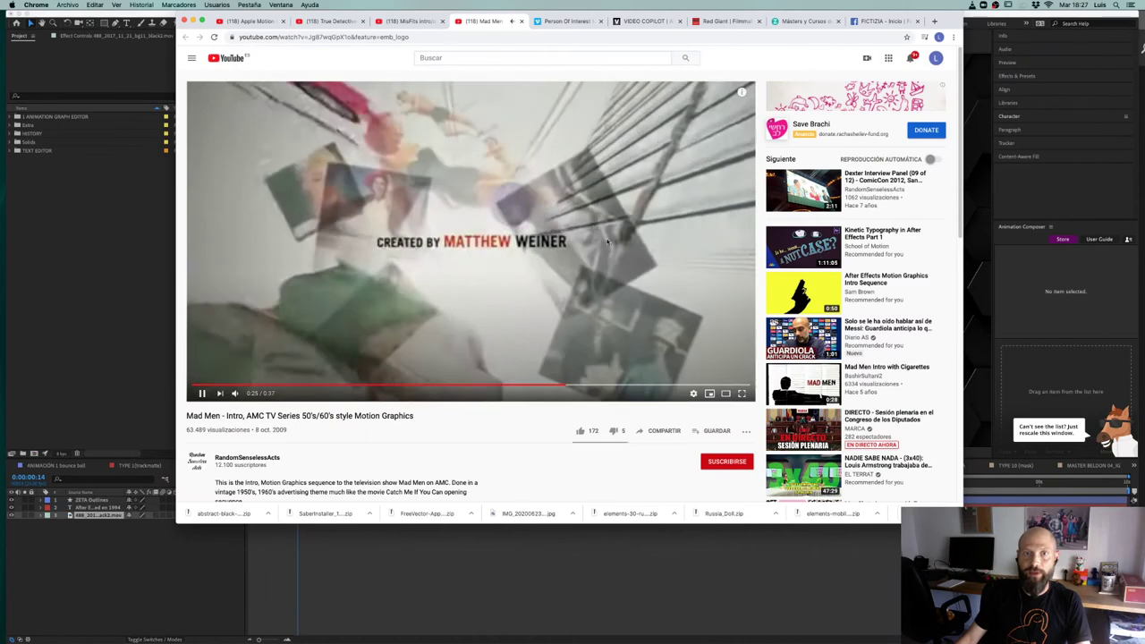
Step: Mute the Mad Men intro and replay it from about 0:18
click(236, 394)
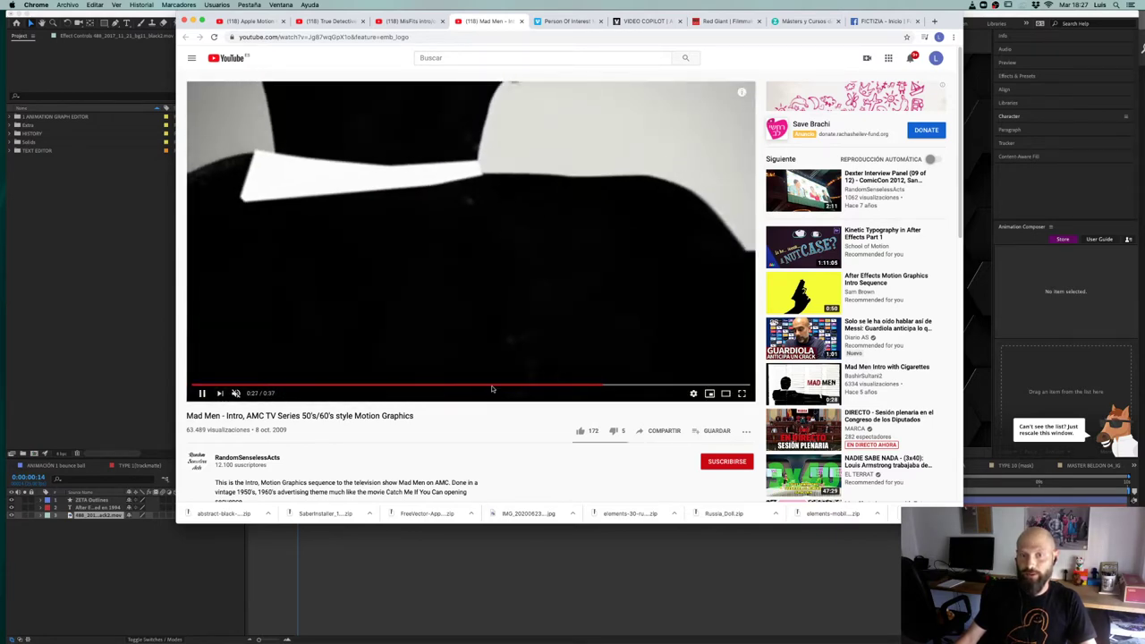
click(493, 387)
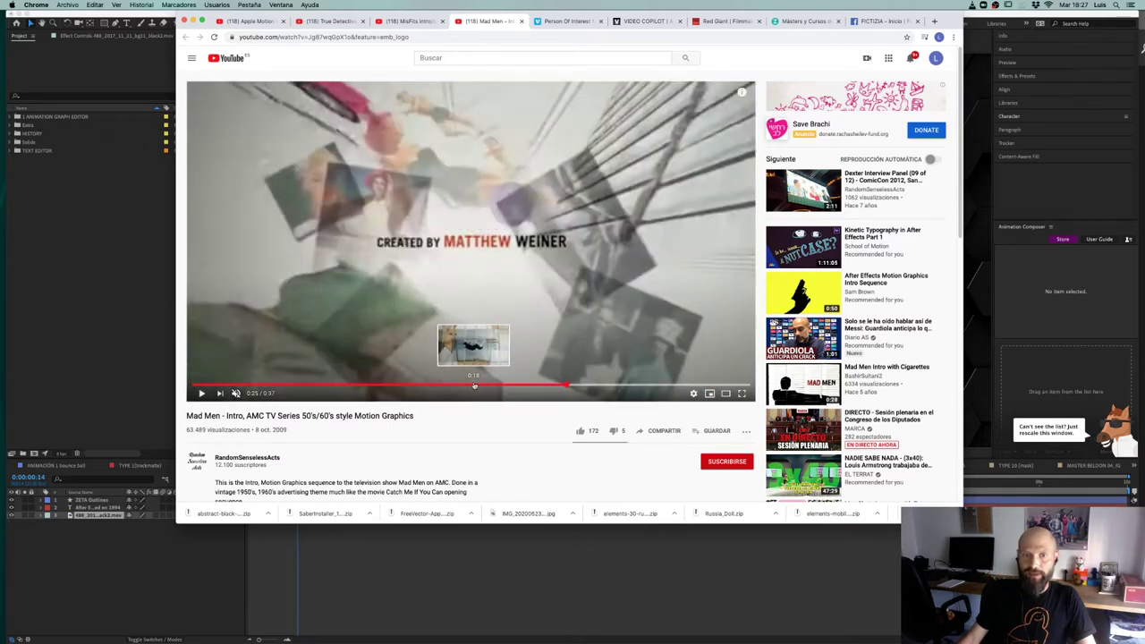
click(475, 386)
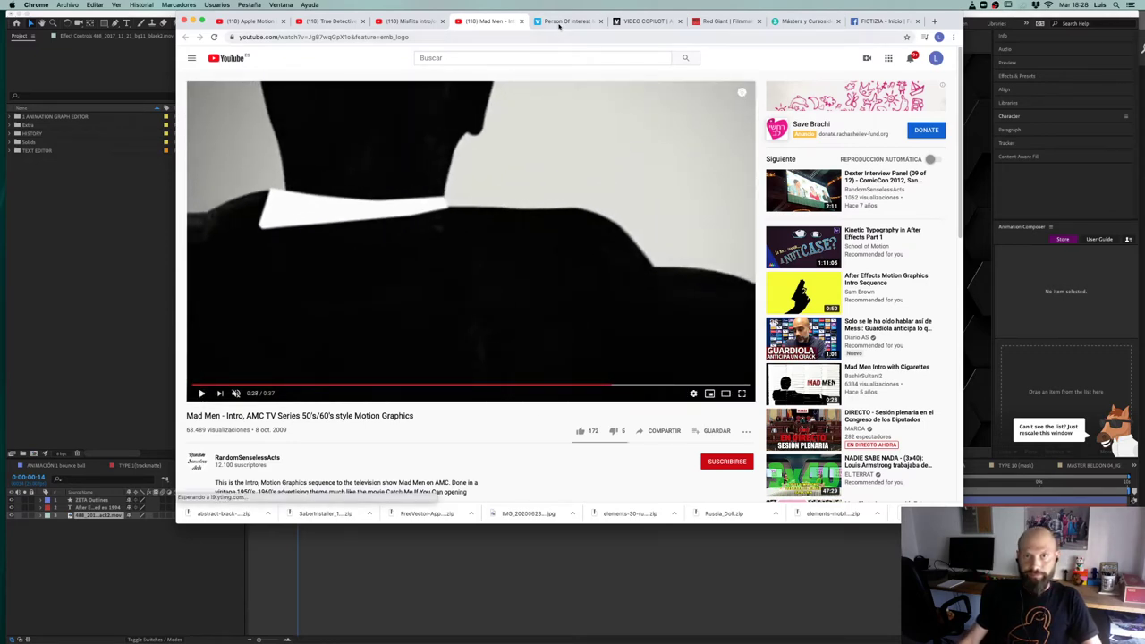
Step: Watch the Person Of Interest Main Title video on Vimeo in full screen and pause it
key(ctrl+Tab)
click(374, 302)
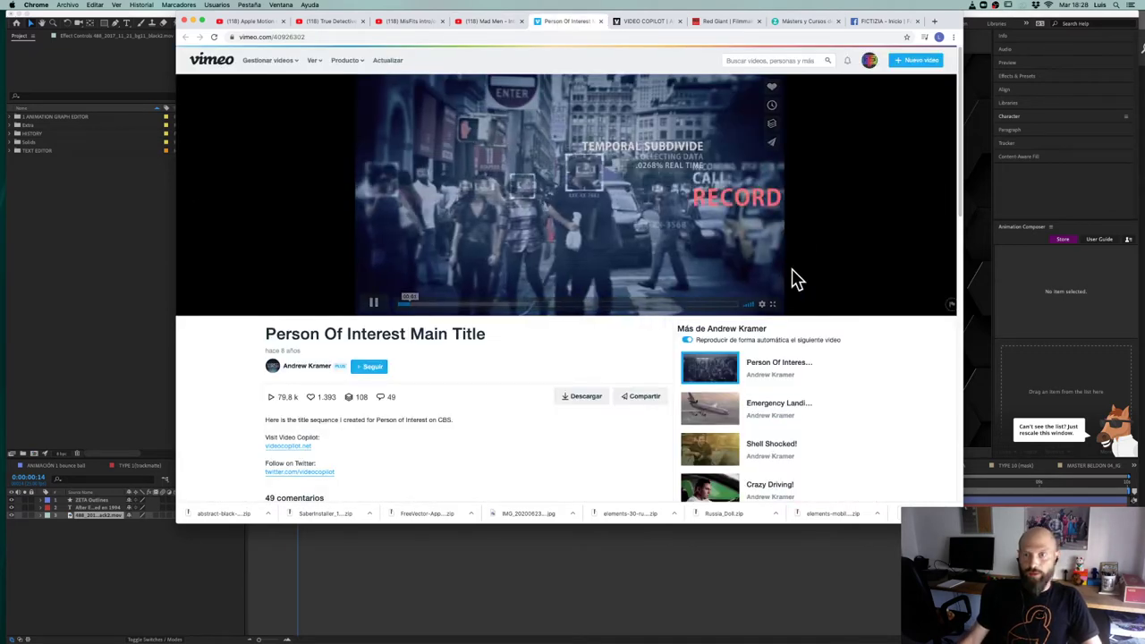
key(f)
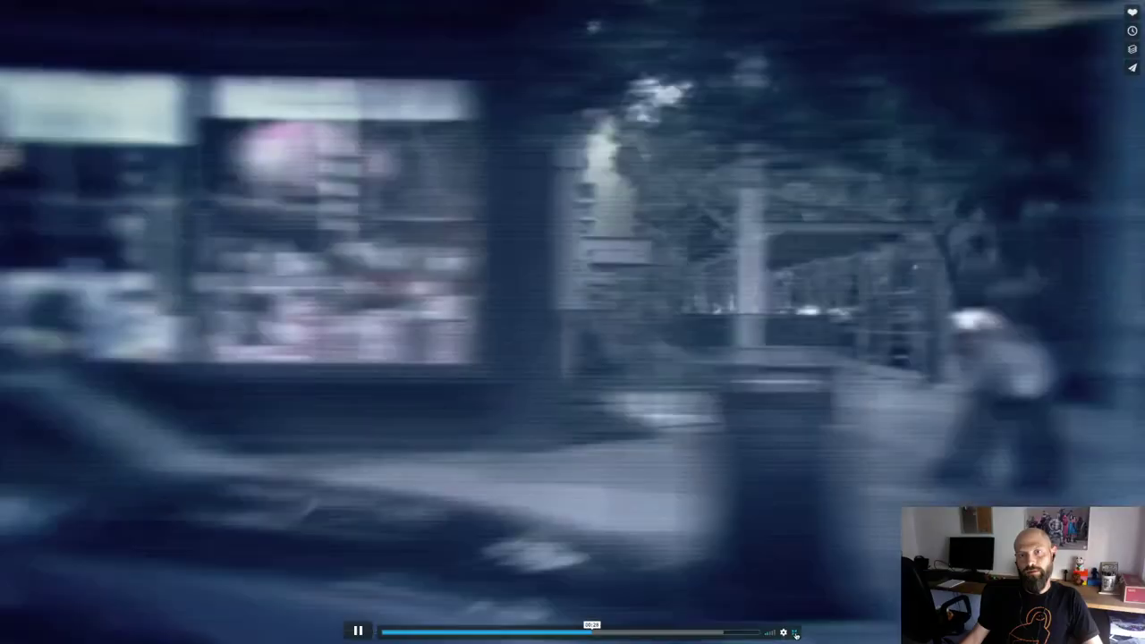
click(796, 633)
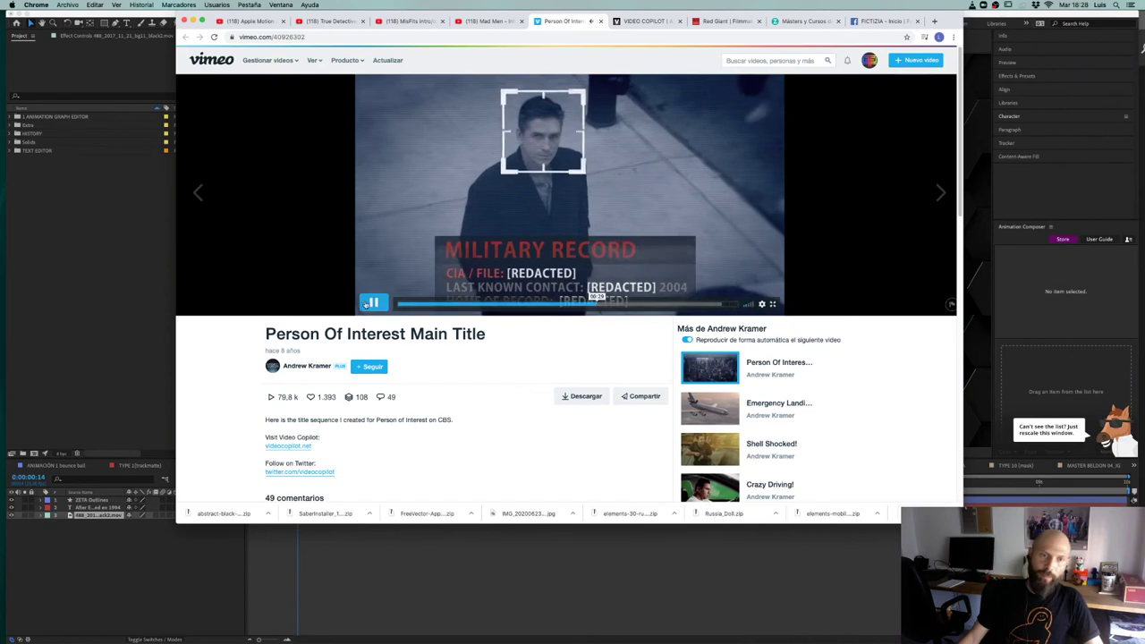
click(374, 303)
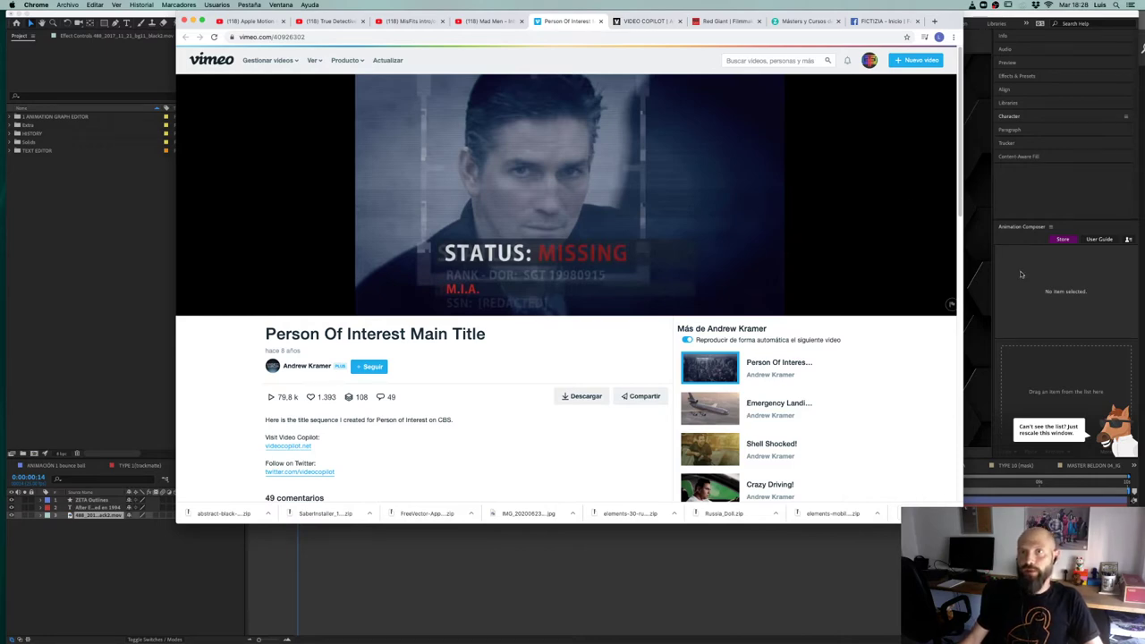
Step: Switch to After Effects and examine the Extra, HISTORY and TEXT EDITOR project folders, leaving HISTORY and TEXT EDITOR expanded
click(31, 234)
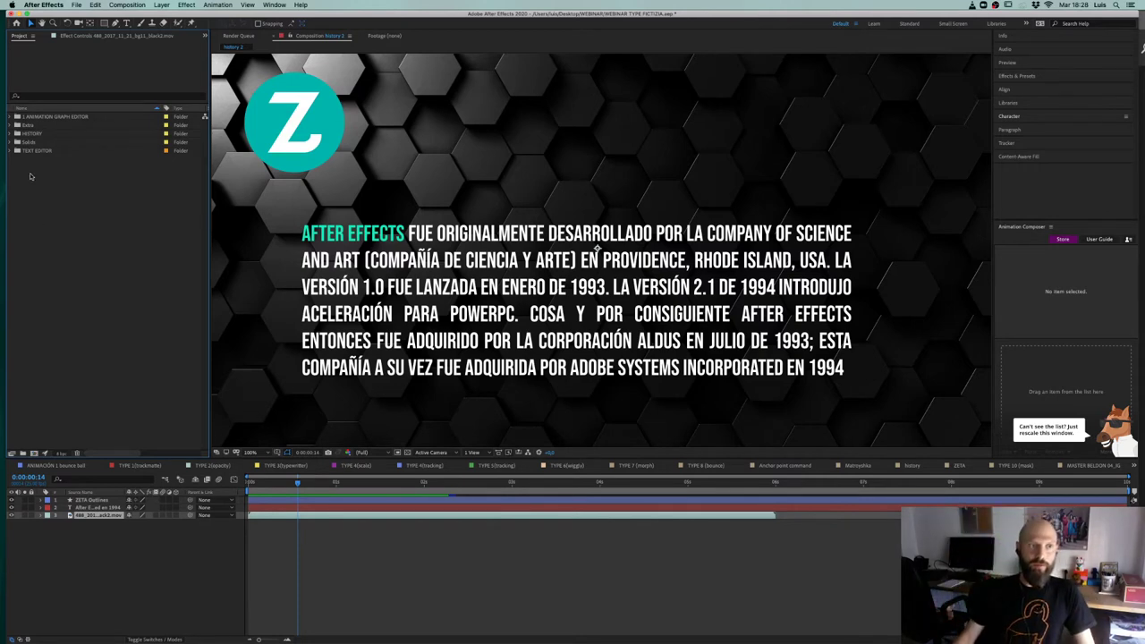
click(11, 134)
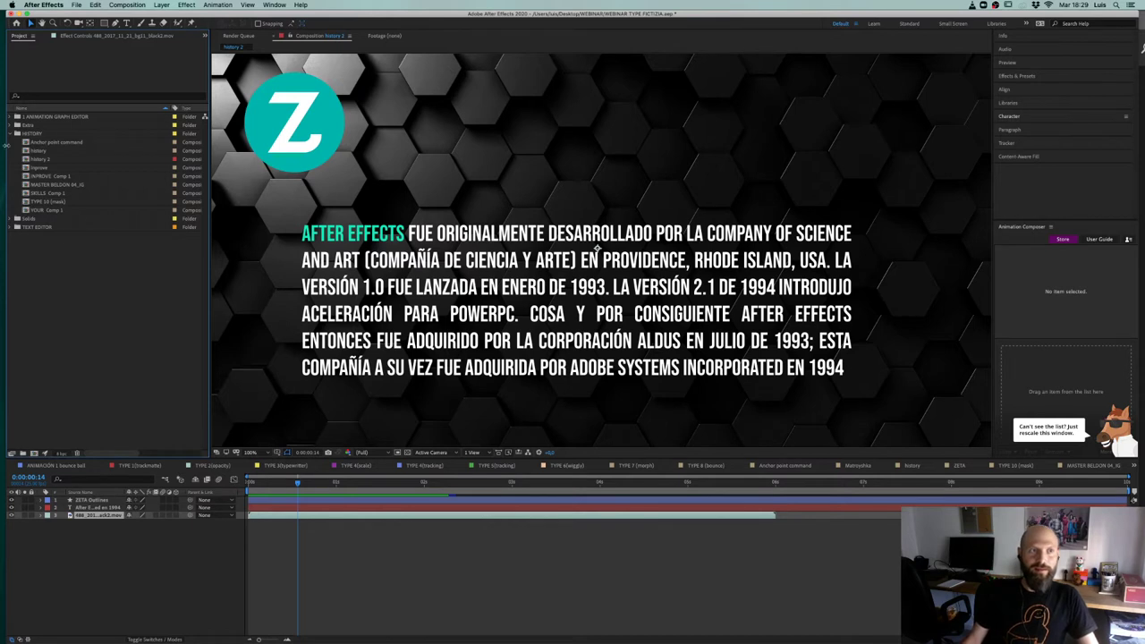
click(11, 134)
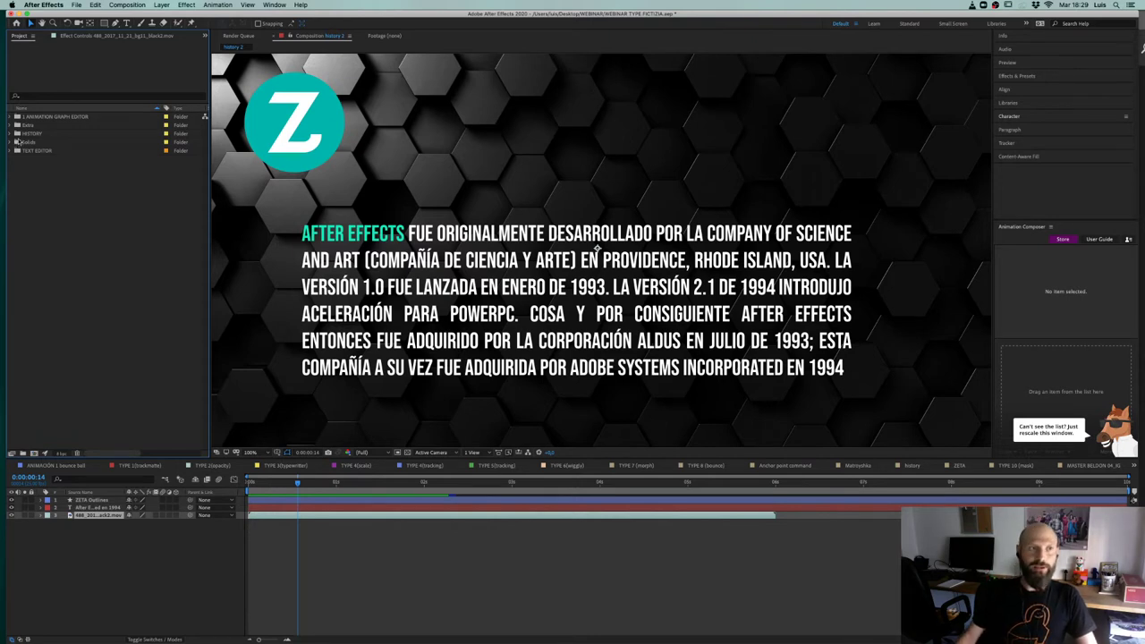
click(10, 118)
click(10, 117)
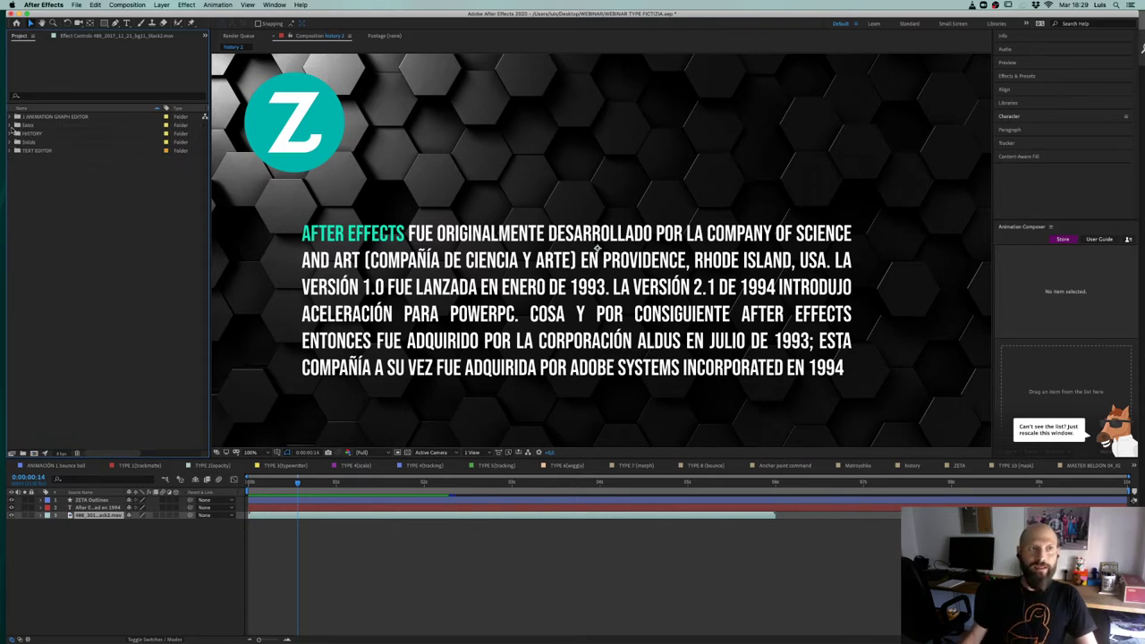
click(10, 125)
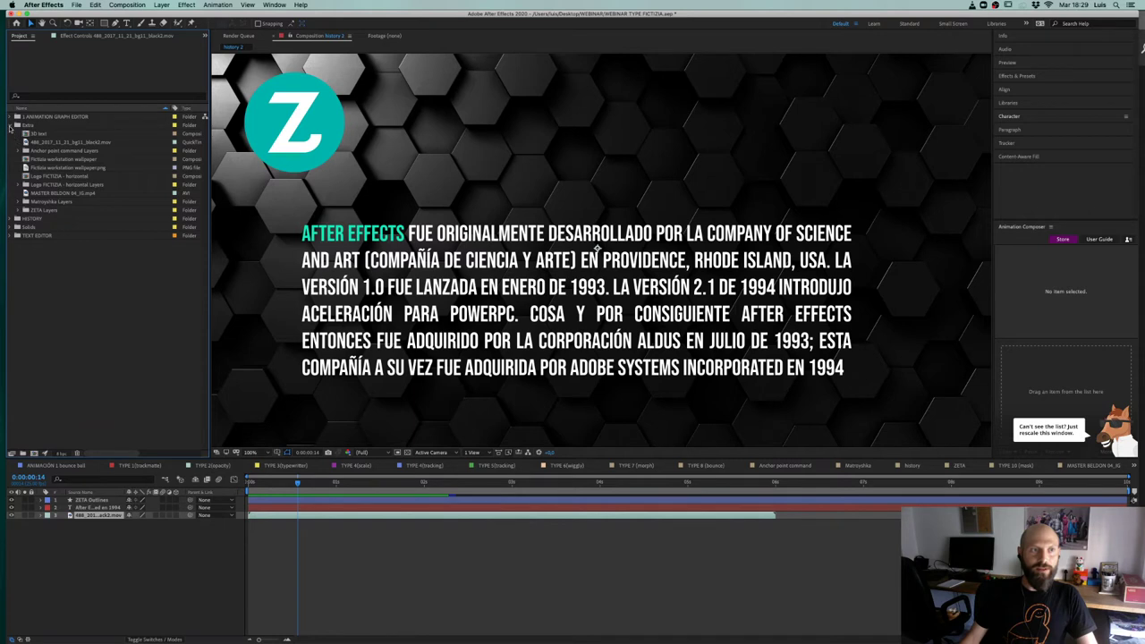
click(10, 125)
click(10, 133)
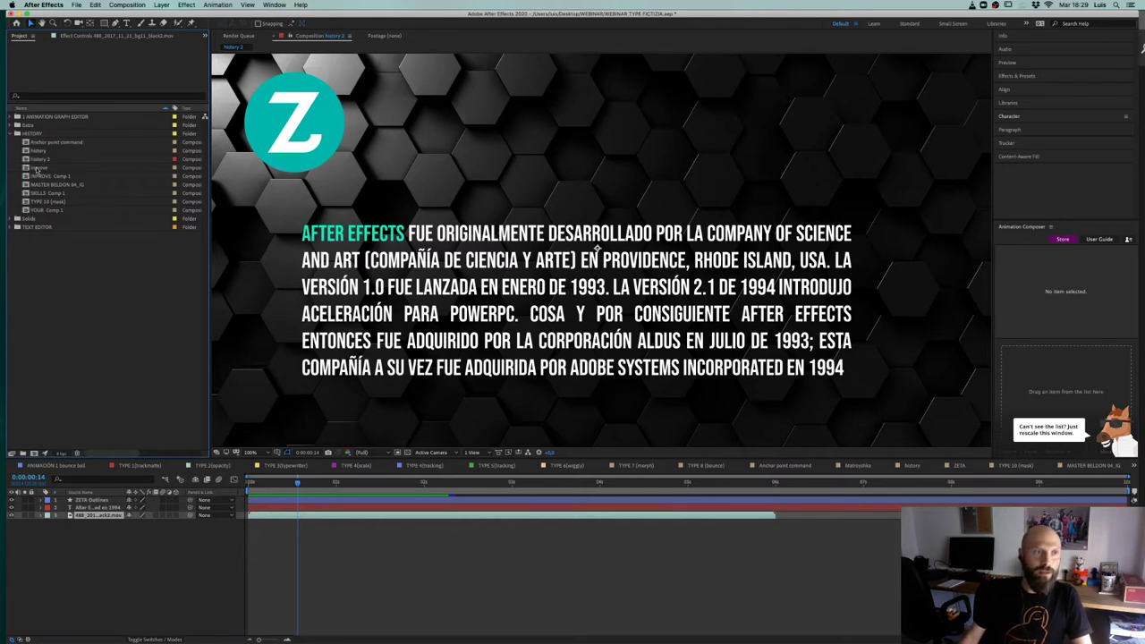
click(11, 227)
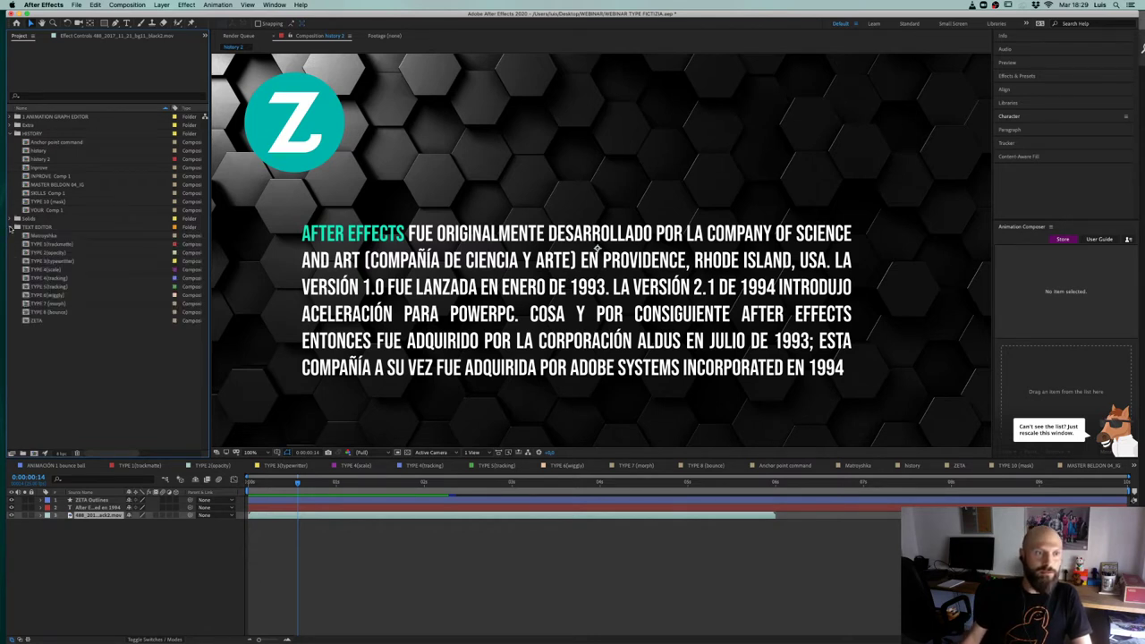
Step: Open the Matroyshka composition and preview its doll animation up to 0:00:04:01
double_click(27, 235)
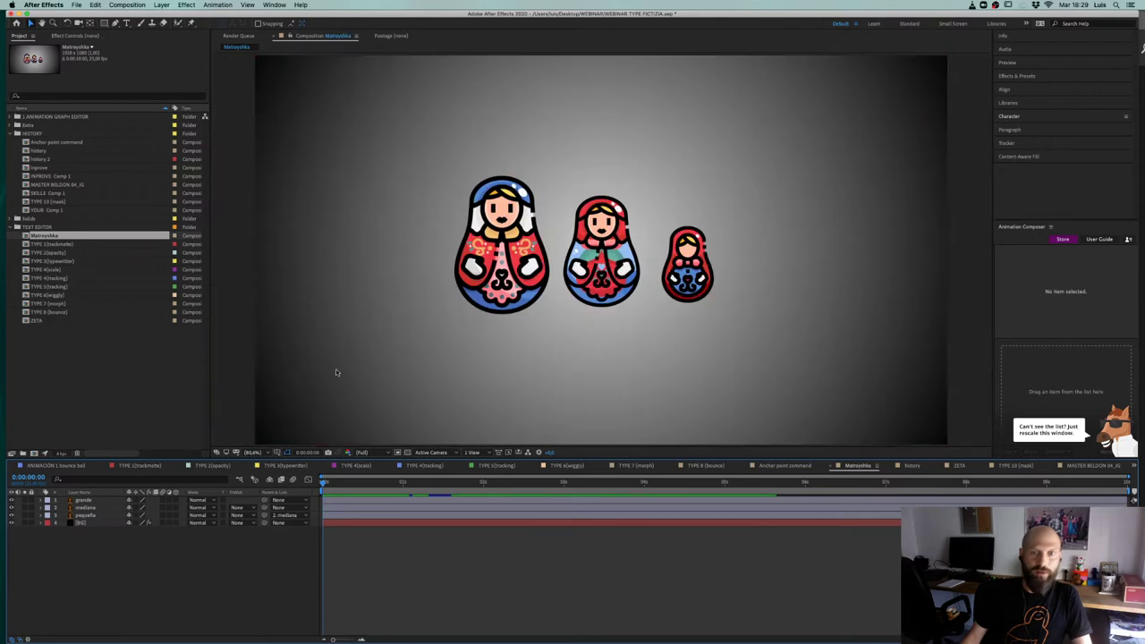
key(space)
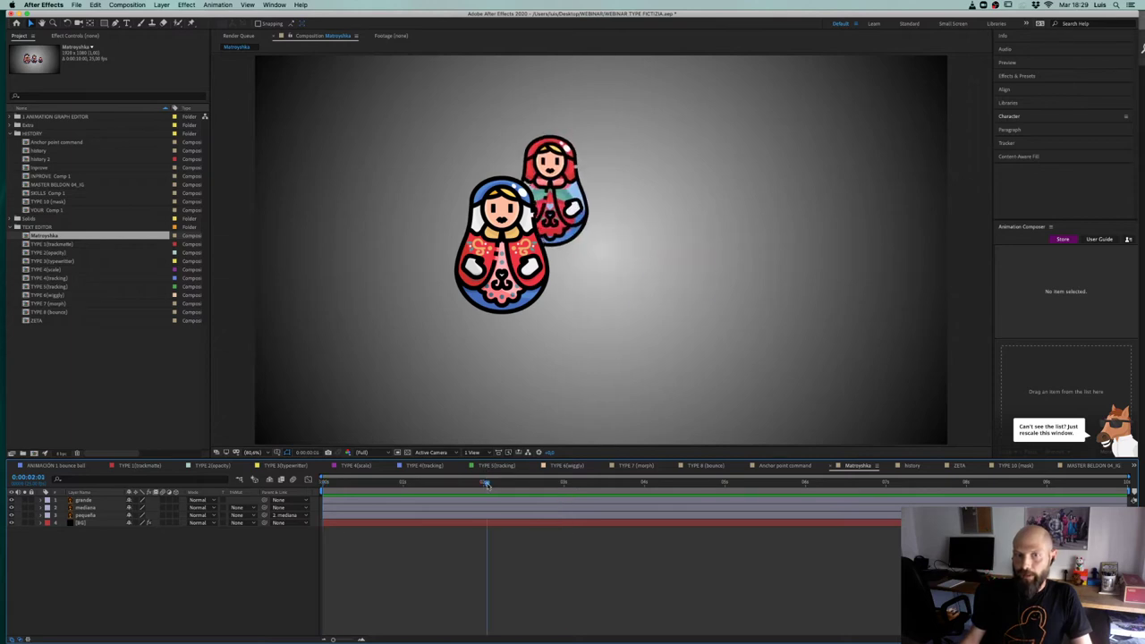
drag(552, 484, 647, 483)
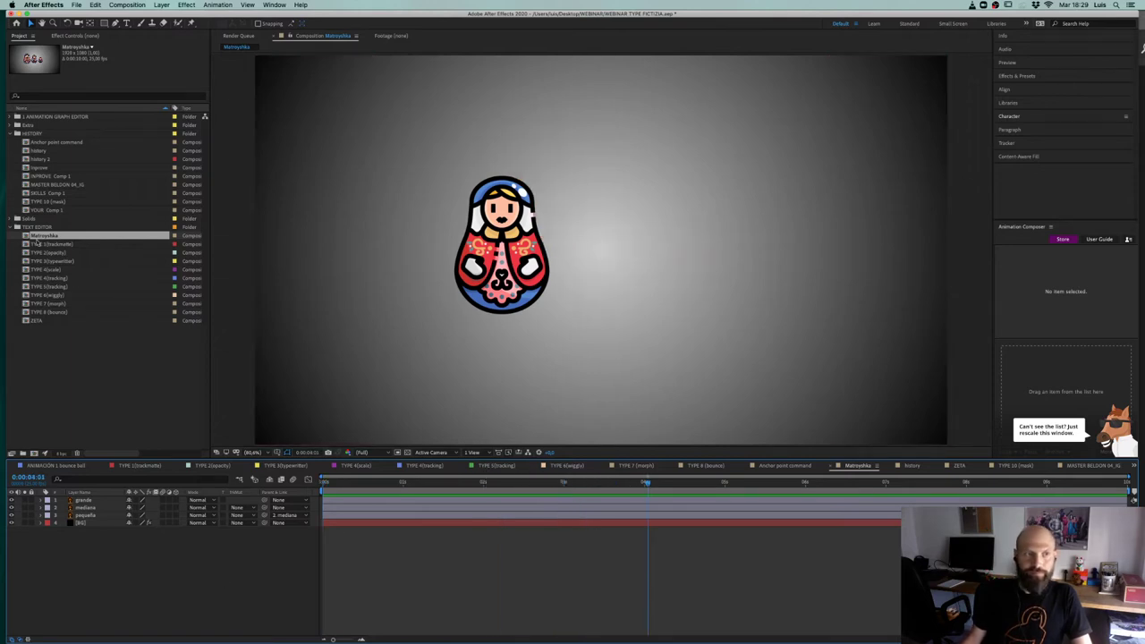
Step: View the TYPE 1(trackmatte) composition at its first frame and switch to the ANIMACIÓN 1 bounce ball composition
double_click(27, 244)
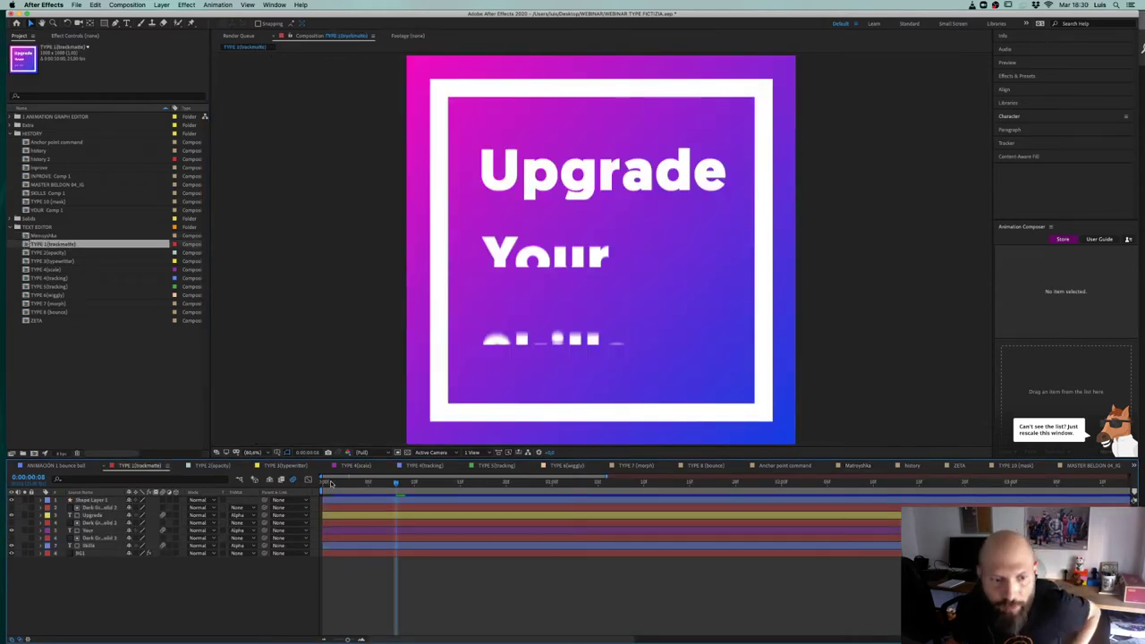
key(Home)
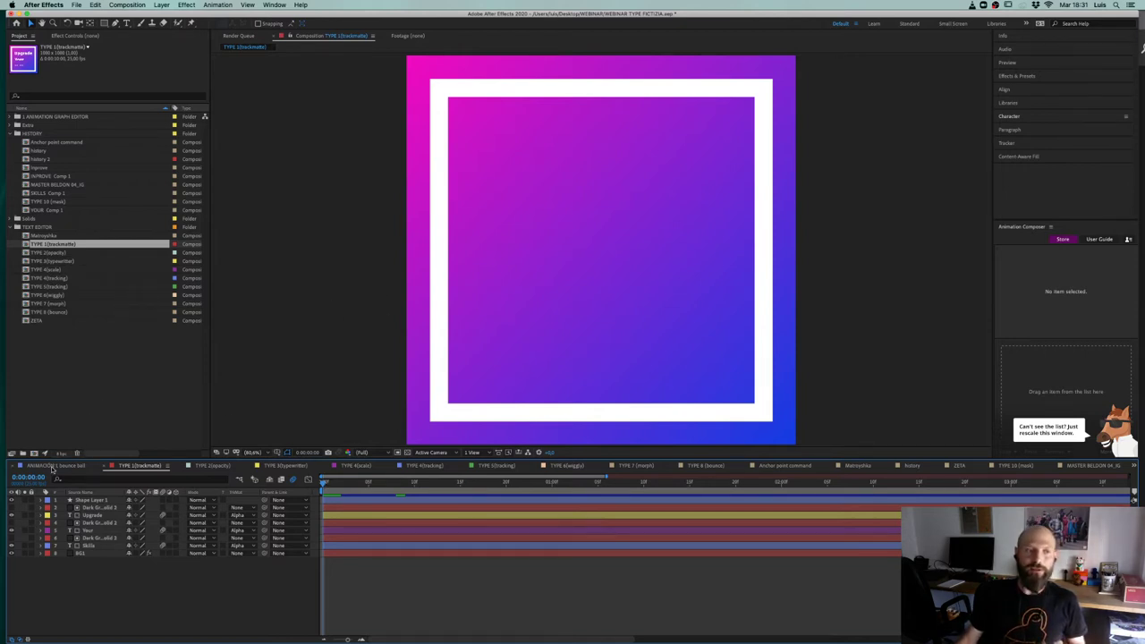
click(54, 466)
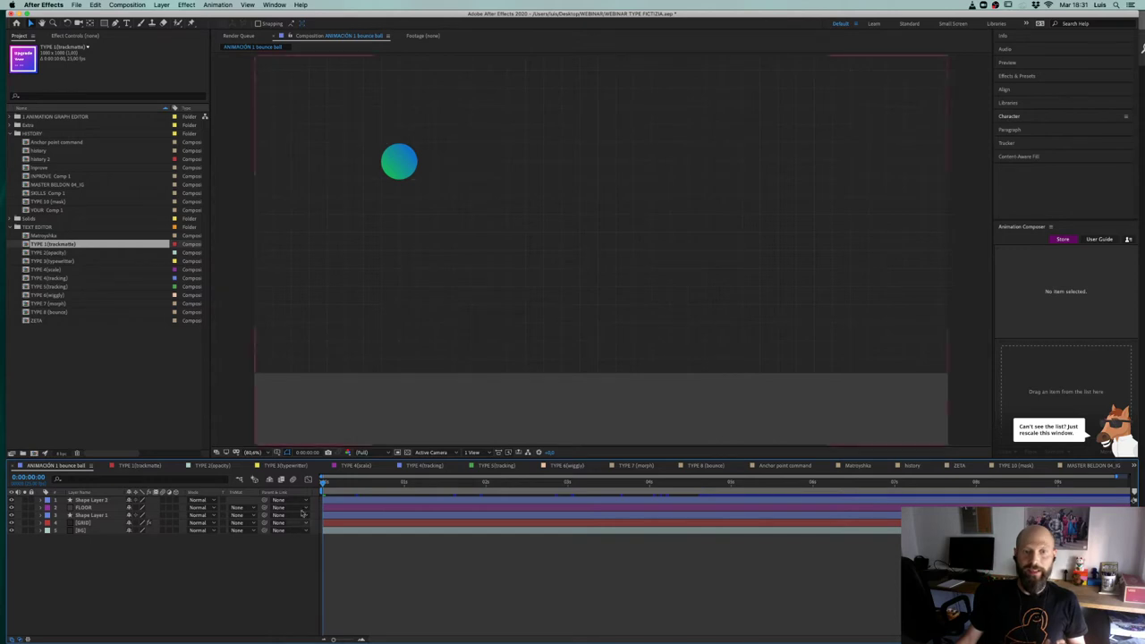
Step: Preview the bounce ball composition's existing animation and return to its first frame with no layer selected
key(space)
key(space)
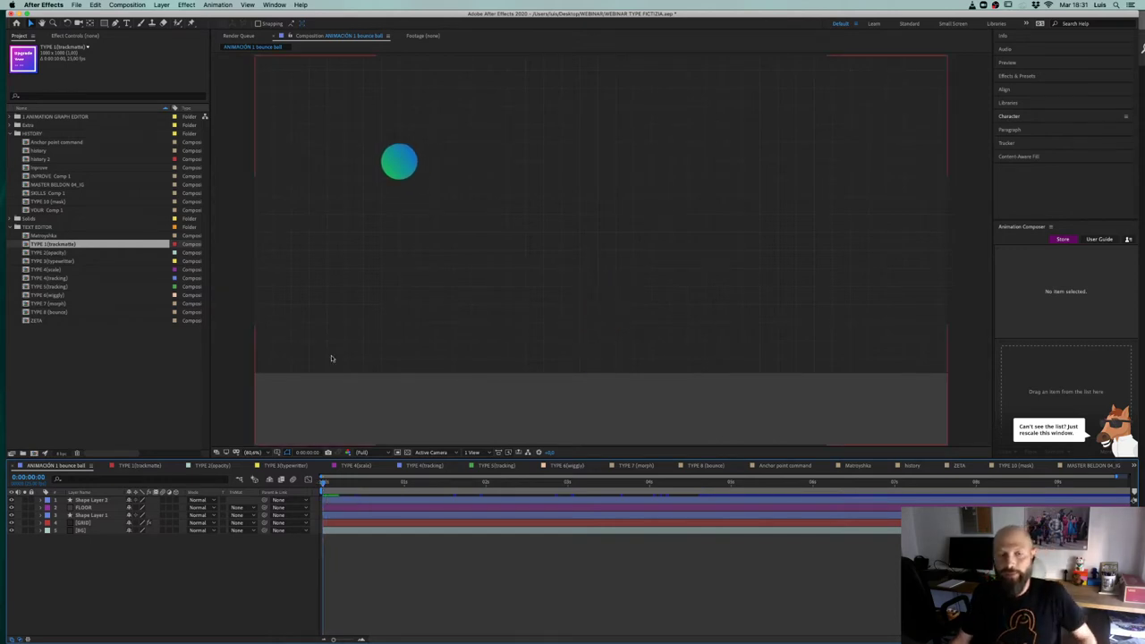
click(256, 336)
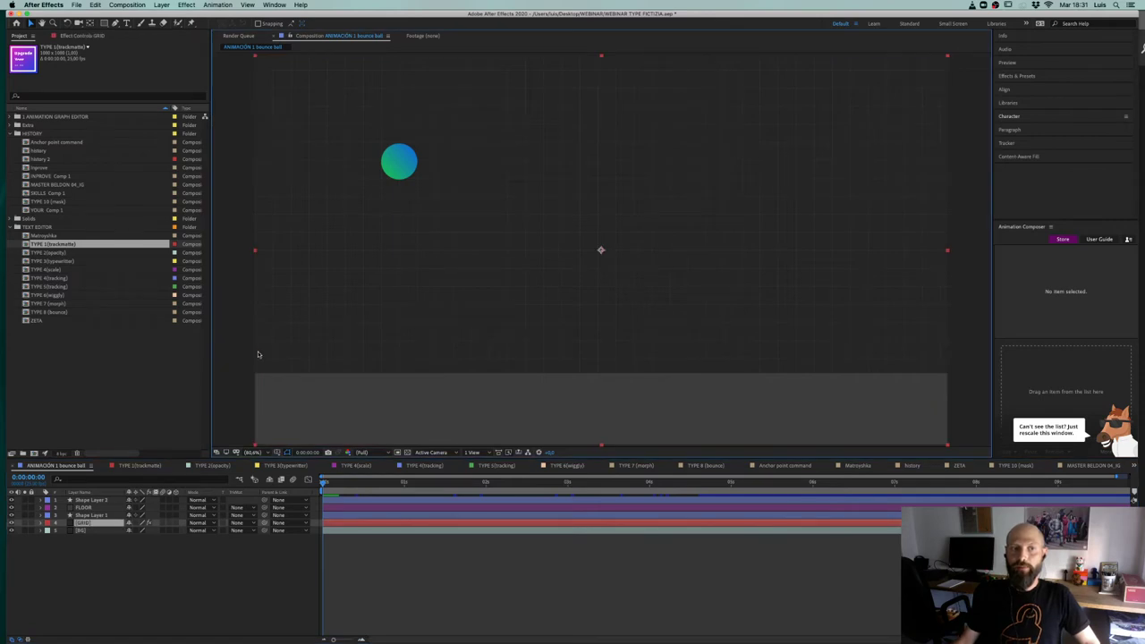
click(235, 558)
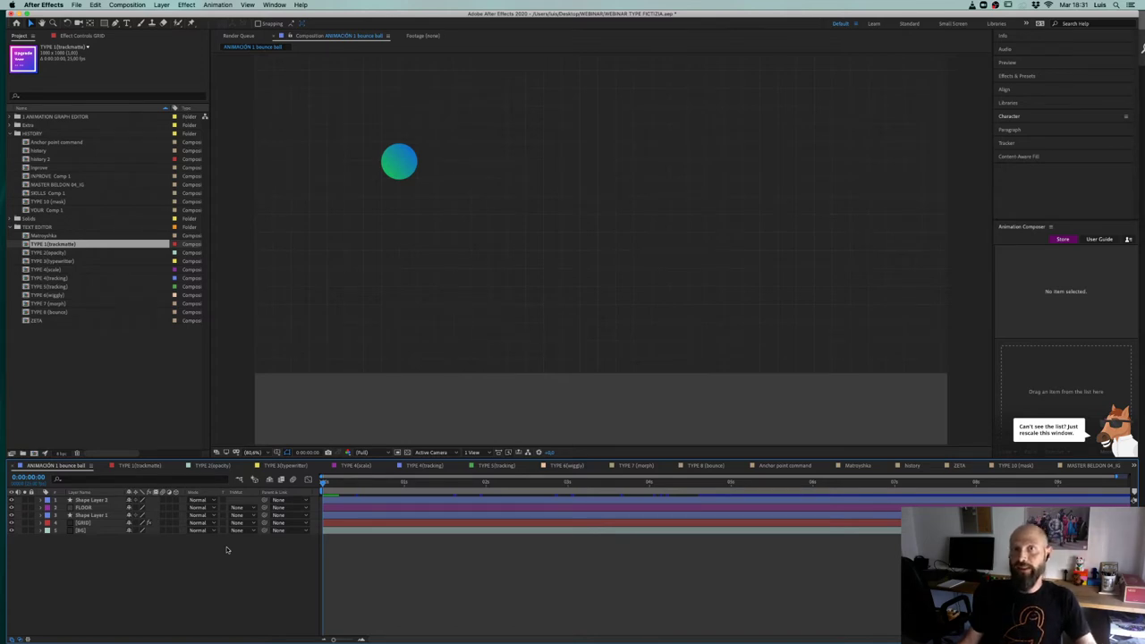
drag(340, 485, 311, 484)
key(super+Up)
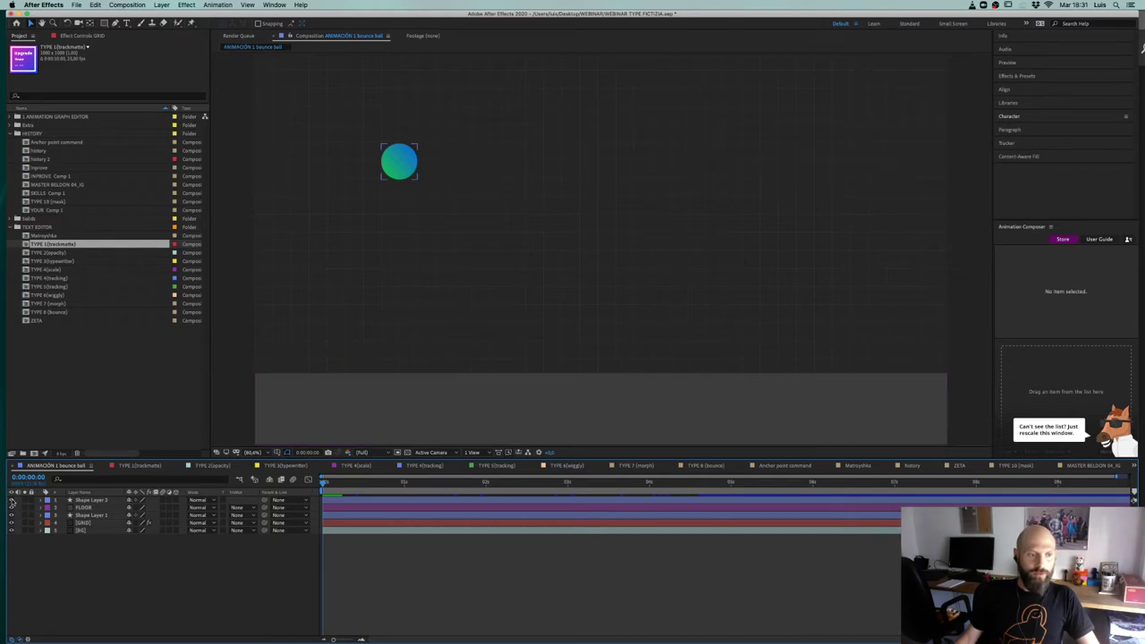
Step: Hide the existing Shape Layer 2 ball and leave all layers deselected
click(11, 500)
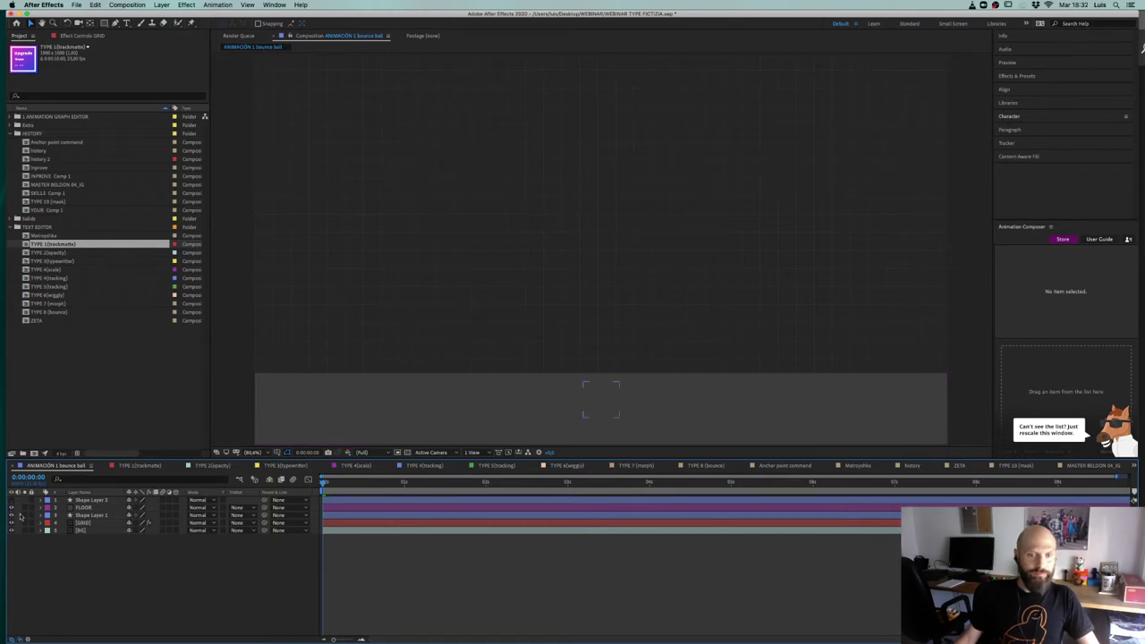
drag(322, 483, 322, 483)
click(89, 517)
click(94, 524)
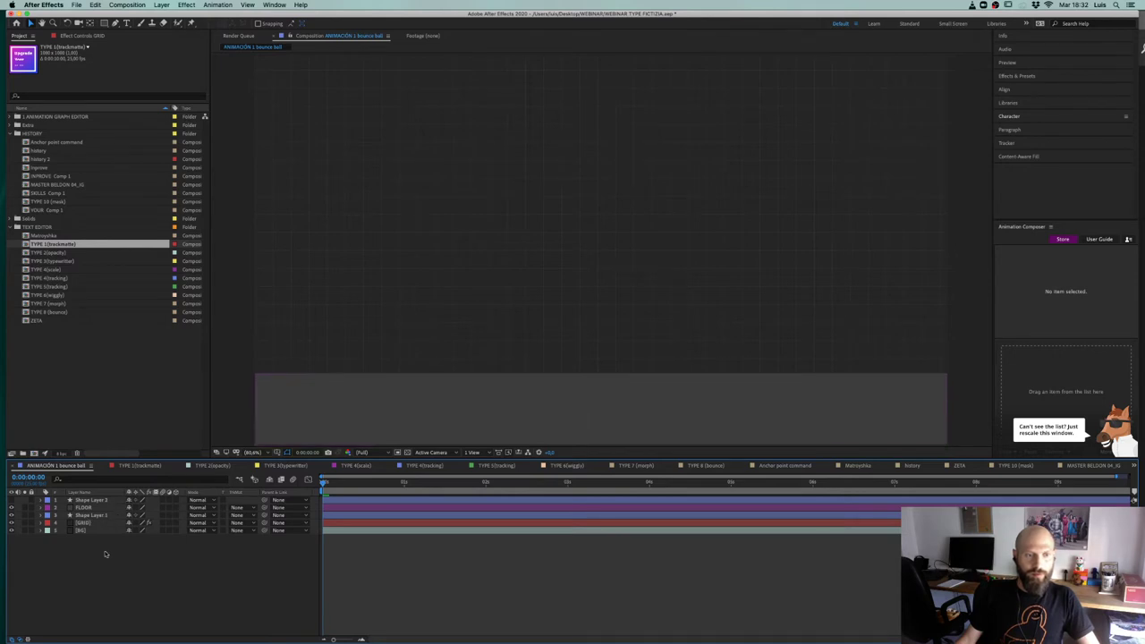
Step: Set up the Ellipse tool with a linear gradient fill and the stroke set to None
click(103, 23)
mouse_move(104, 24)
mouse_down()
mouse_move(131, 25)
mouse_move(136, 42)
mouse_up()
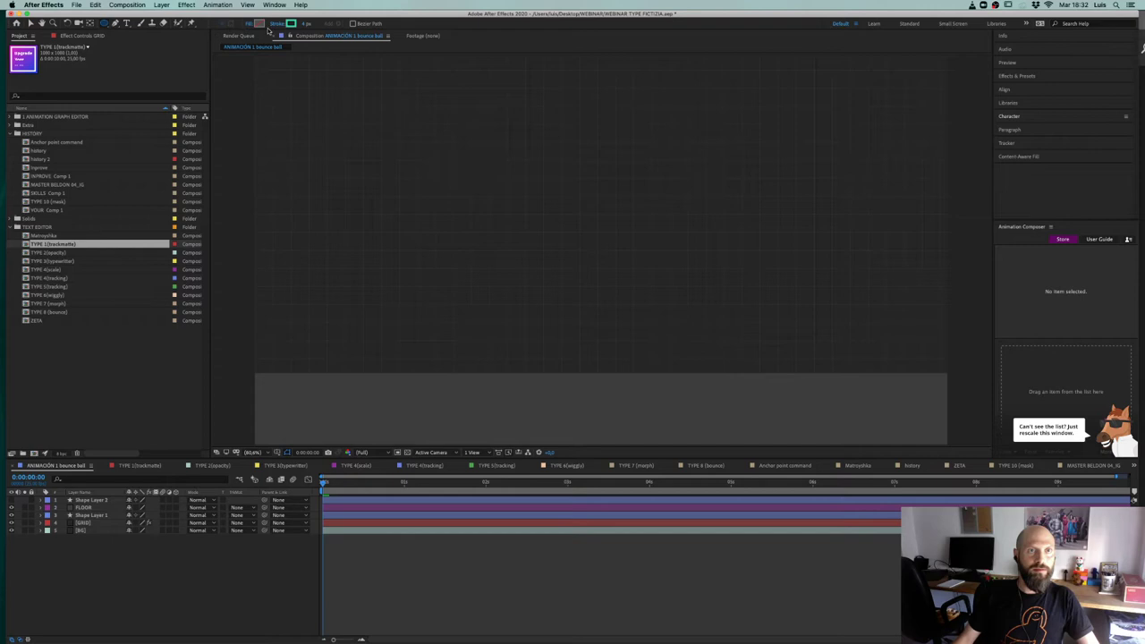
click(249, 24)
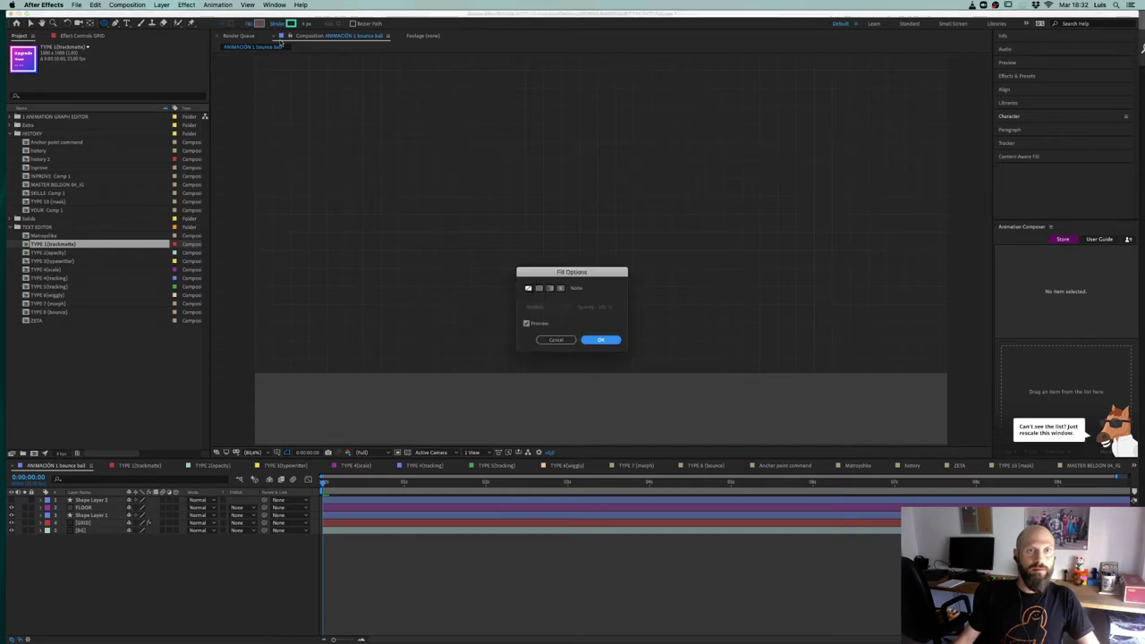
key(Return)
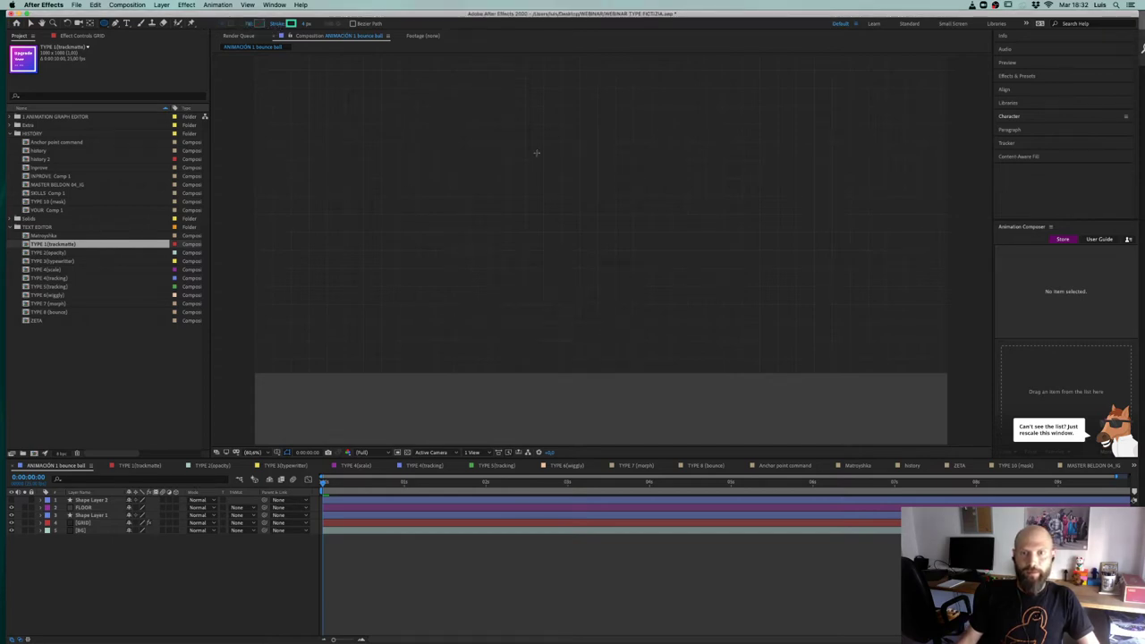
click(279, 25)
click(528, 288)
click(592, 339)
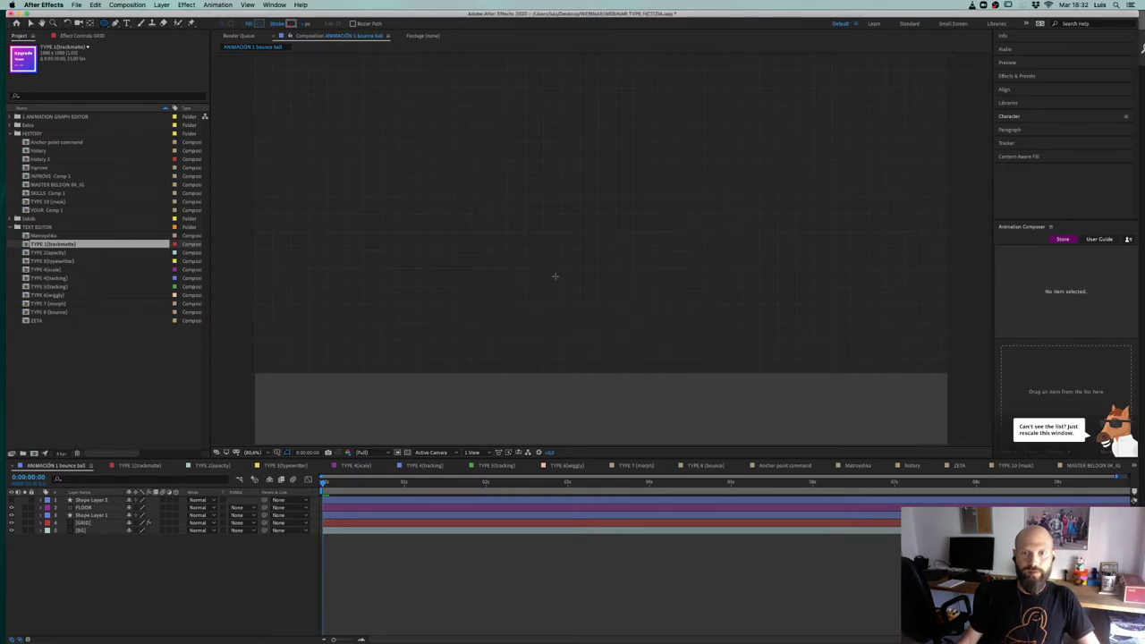
click(256, 25)
click(661, 273)
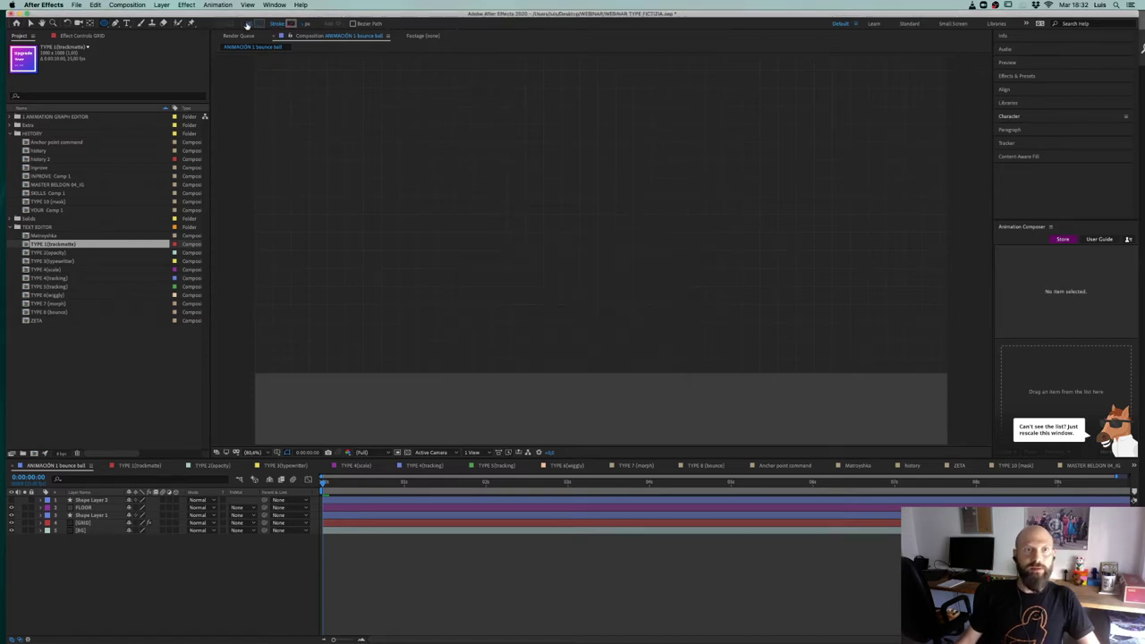
click(247, 25)
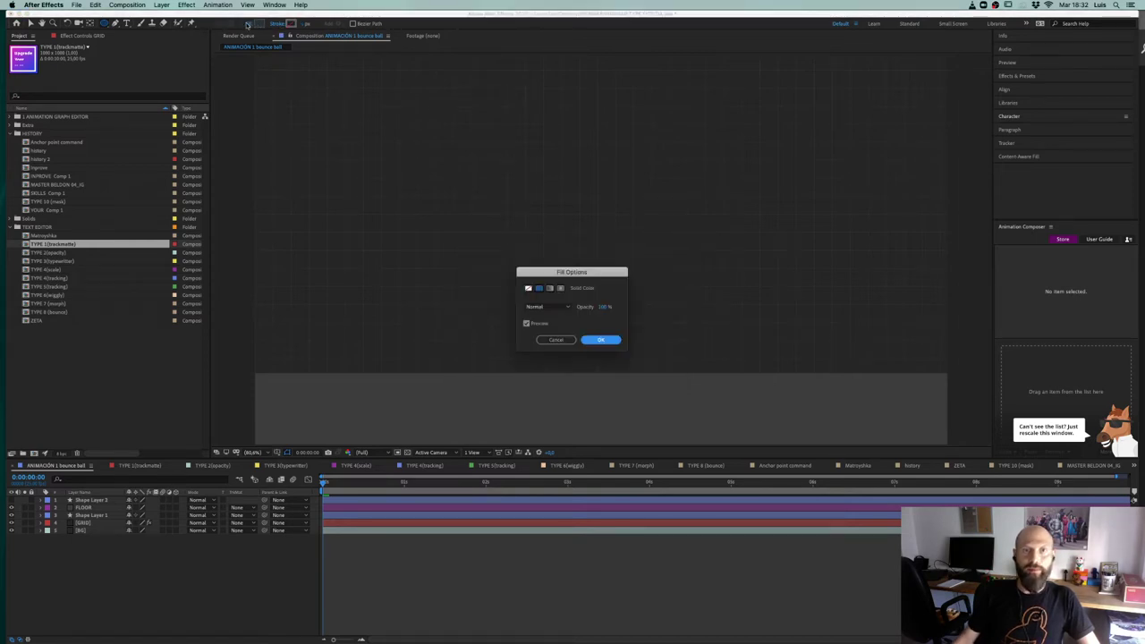
click(594, 339)
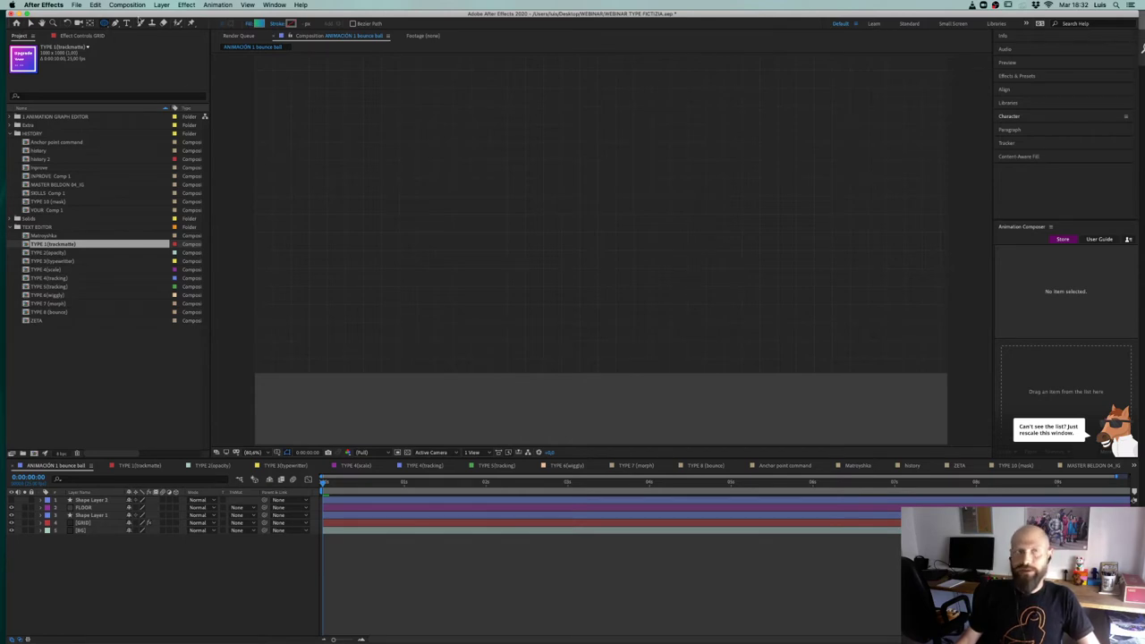
Step: Create a full-frame ellipse on a new shape layer and expand its Ellipse Path 1 properties
double_click(104, 25)
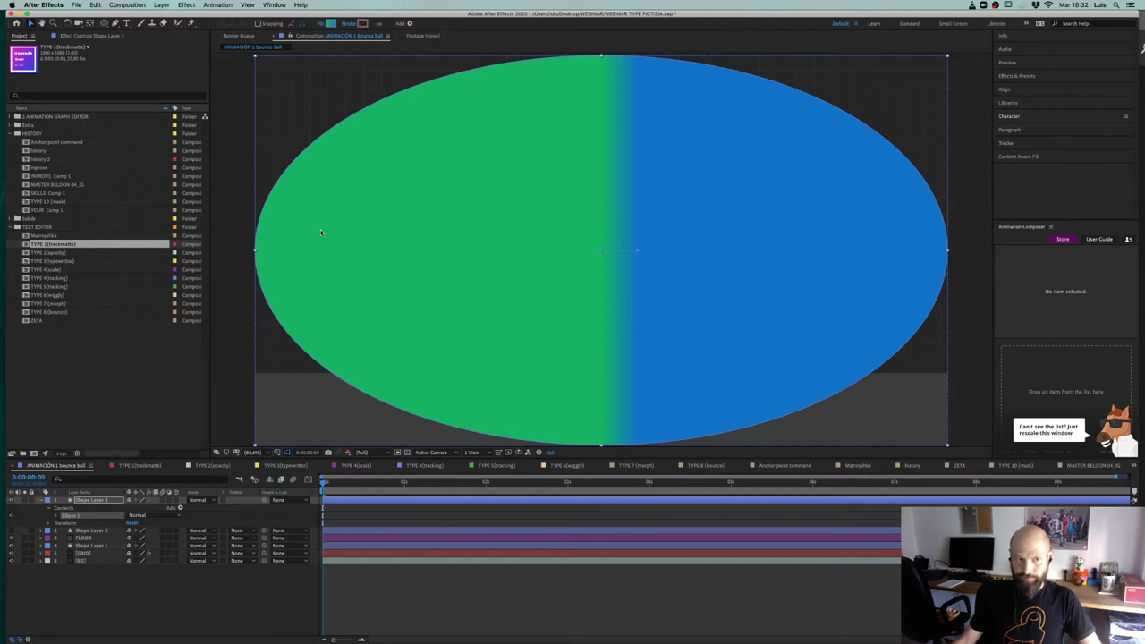
click(64, 580)
click(70, 501)
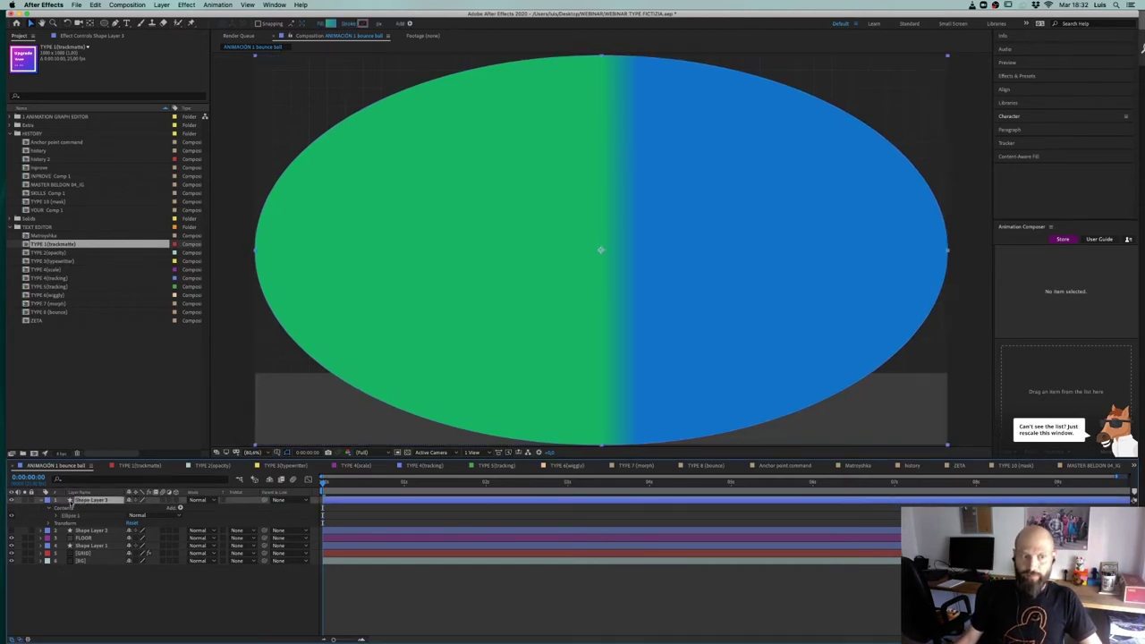
click(57, 517)
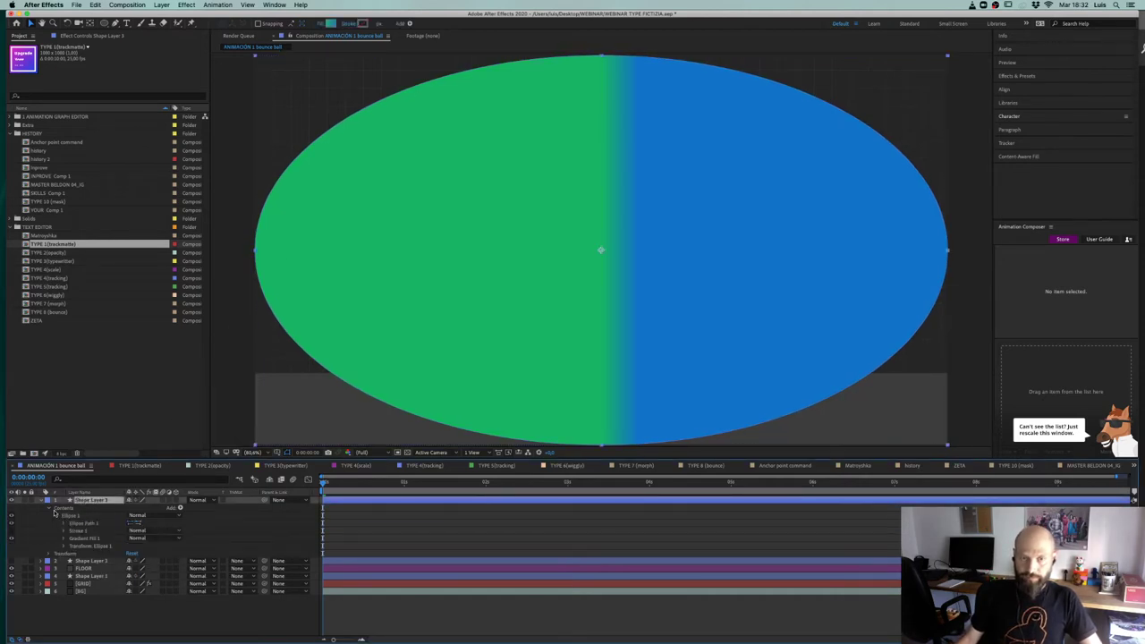
click(64, 525)
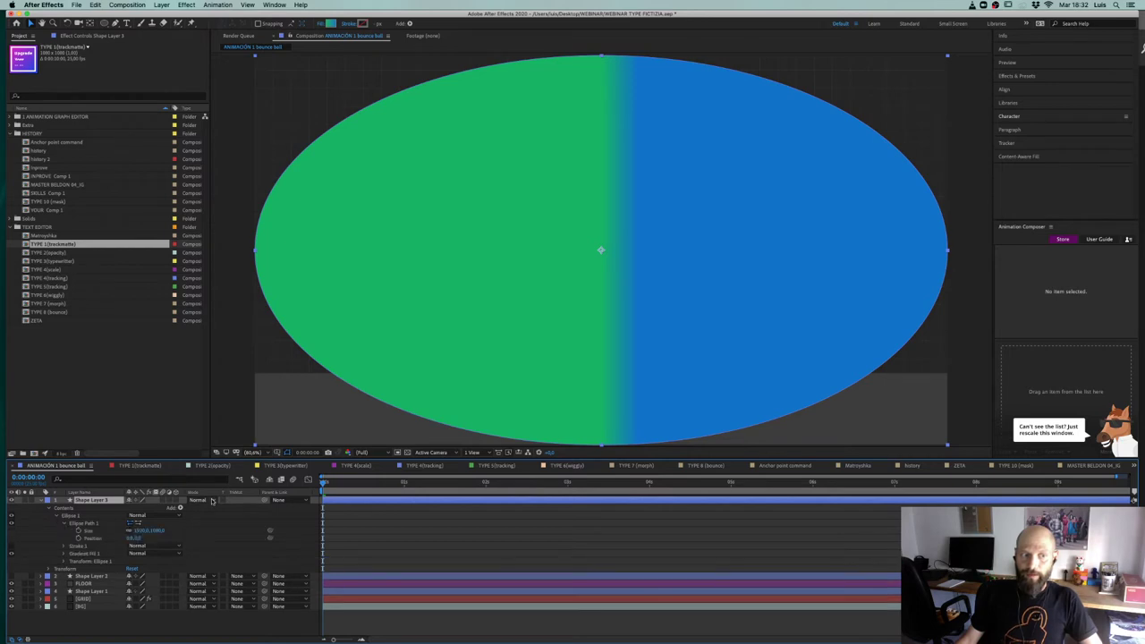
Step: Turn the ellipse into a circle with a 1080 width, and resize it proportionally to 150 by 150
click(139, 531)
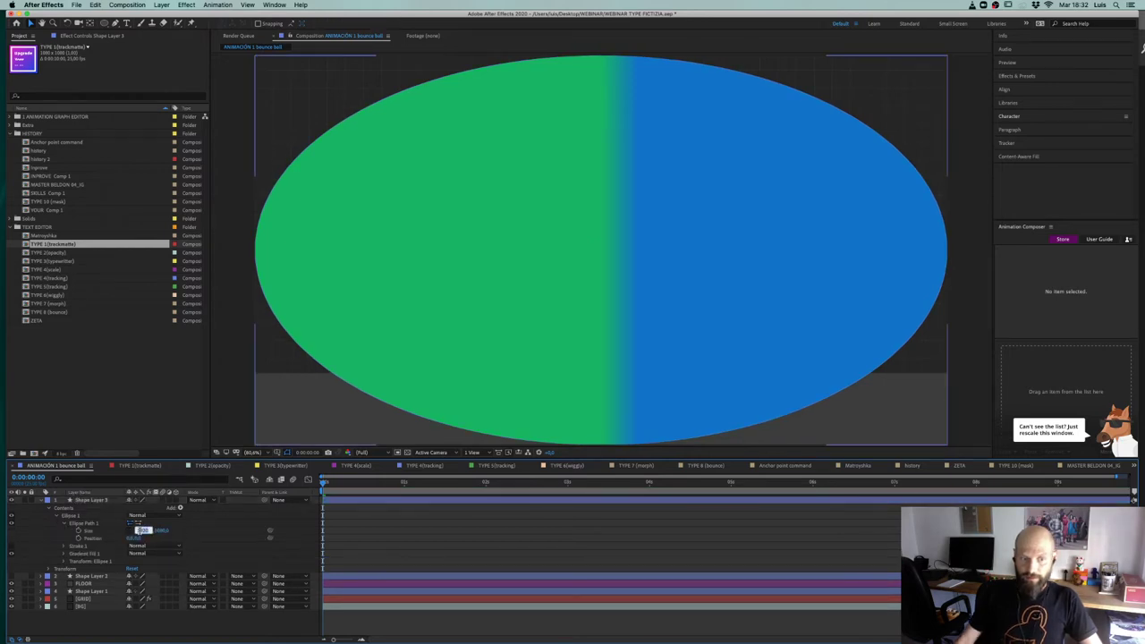
text(1080)
key(Return)
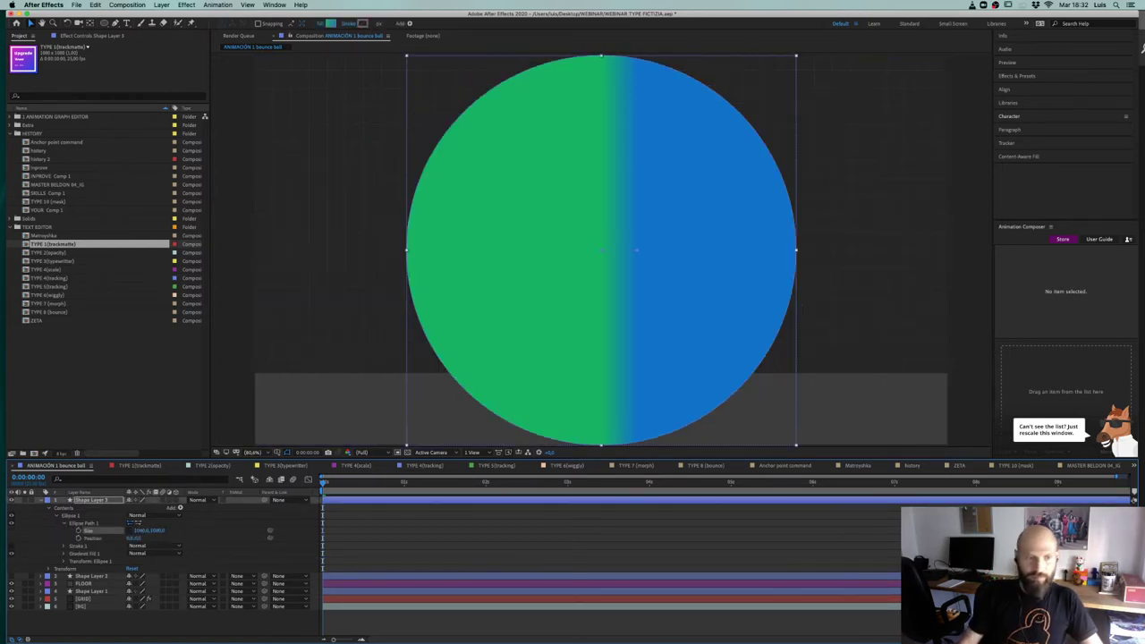
click(138, 530)
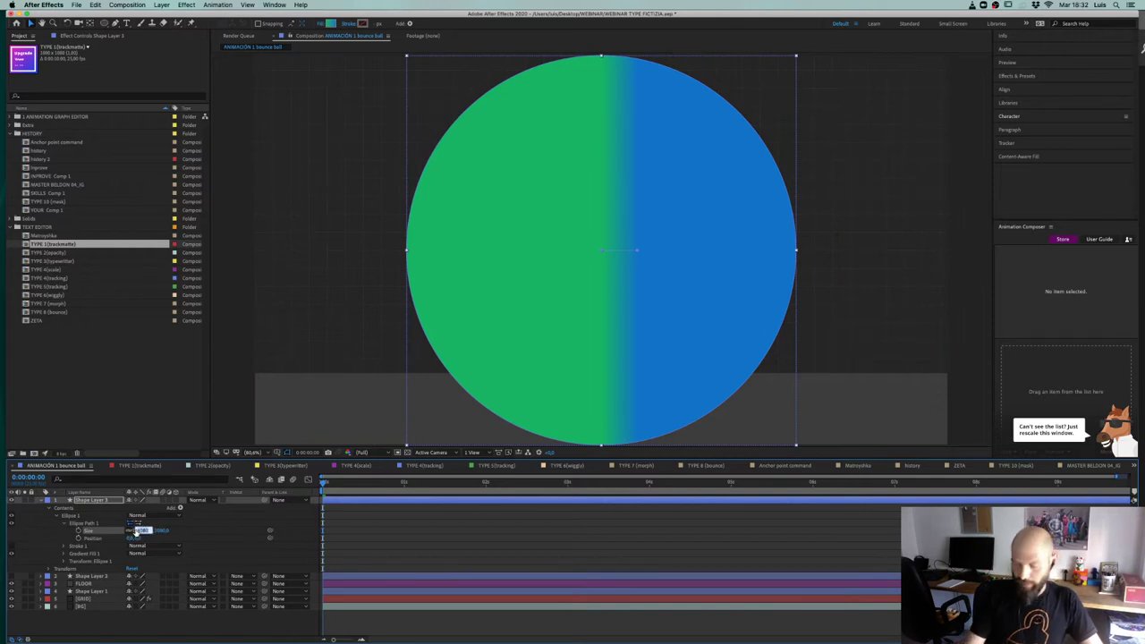
text(150)
key(Return)
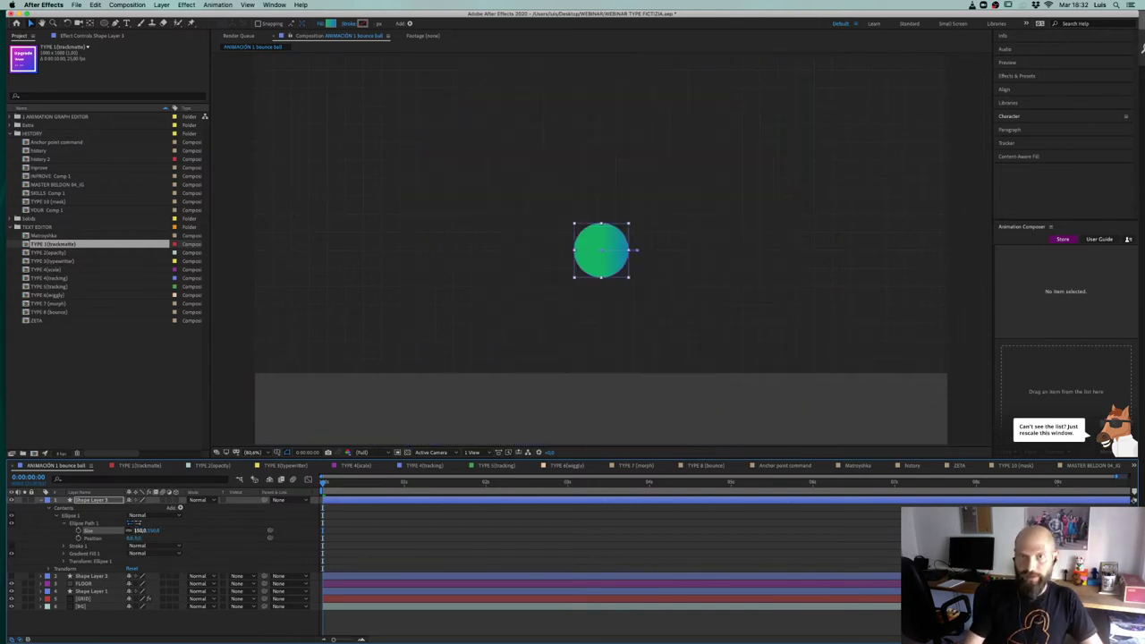
Step: Angle the circle's gradient diagonally towards its upper right, preview the composition briefly, and hide Shape Layer 1
drag(637, 251, 623, 235)
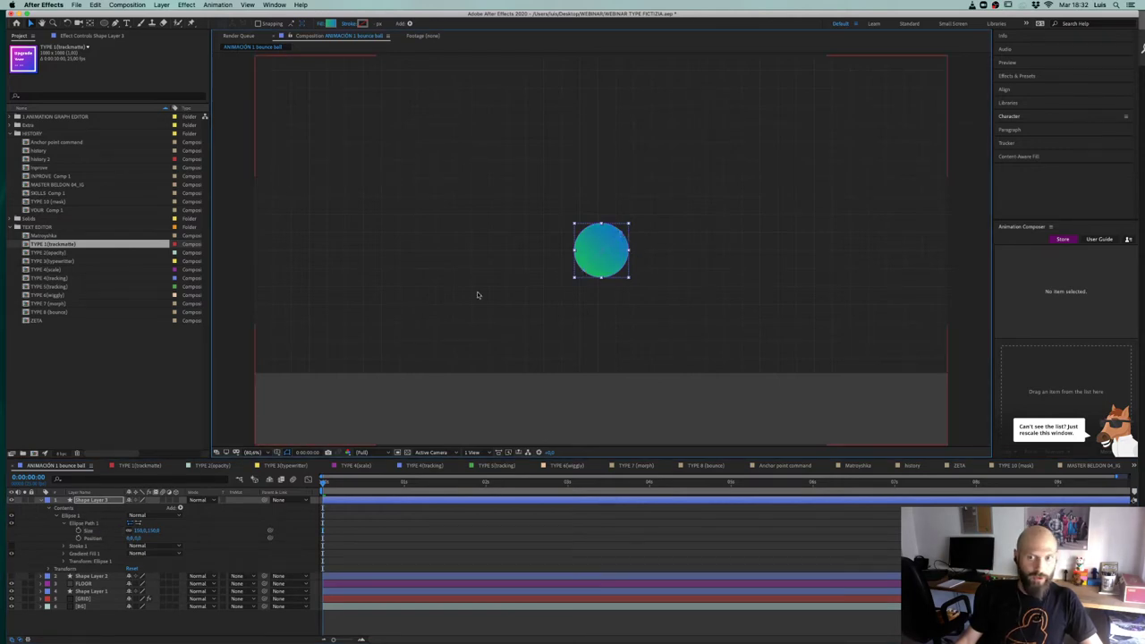
click(195, 625)
key(space)
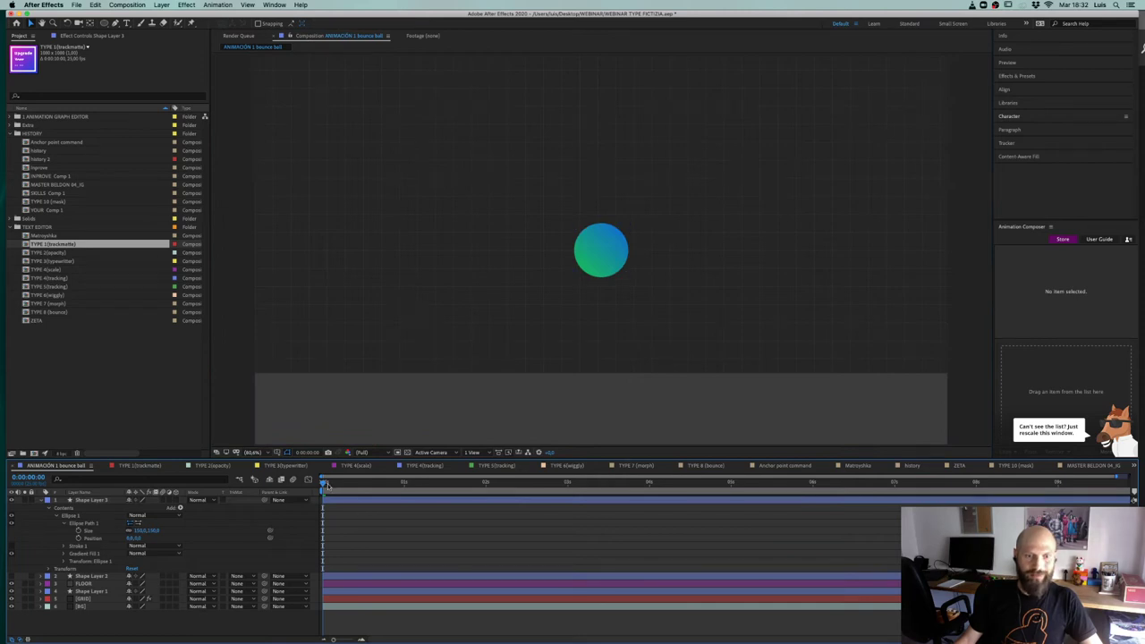
key(space)
click(51, 584)
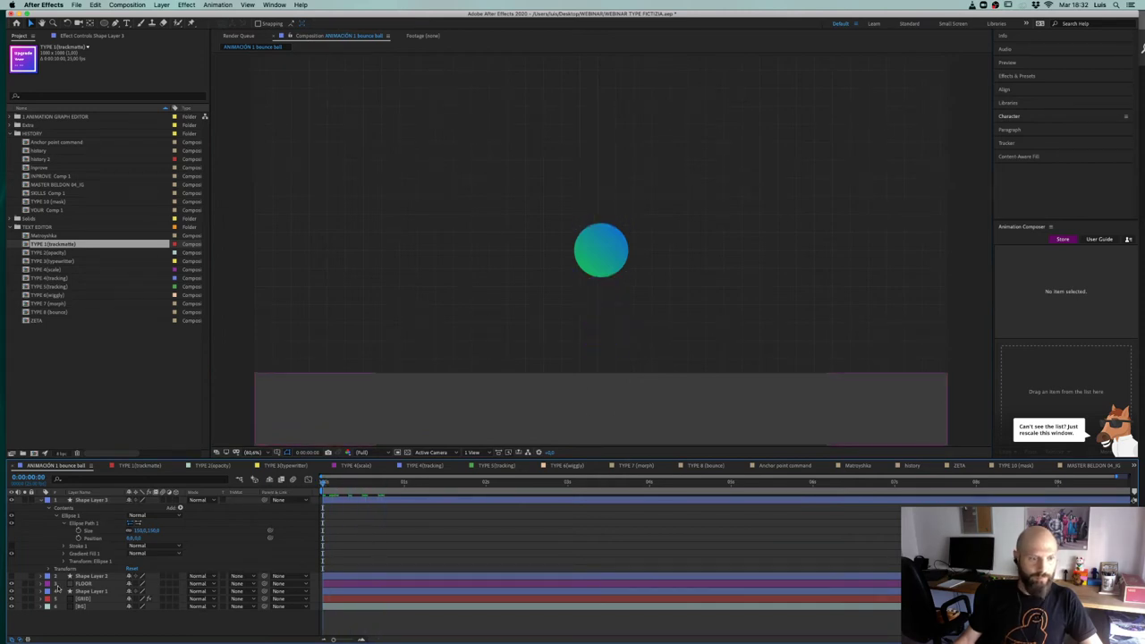
click(86, 591)
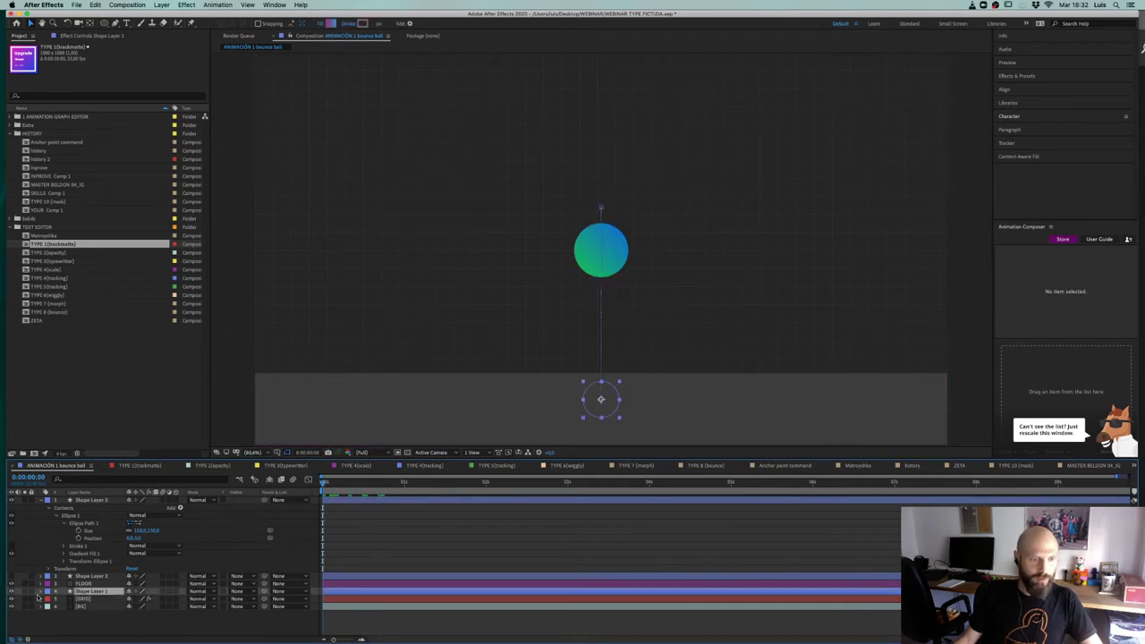
Step: Move the new ball's layer below FLOOR in the layer order and raise the ball above the centre of the frame
click(599, 265)
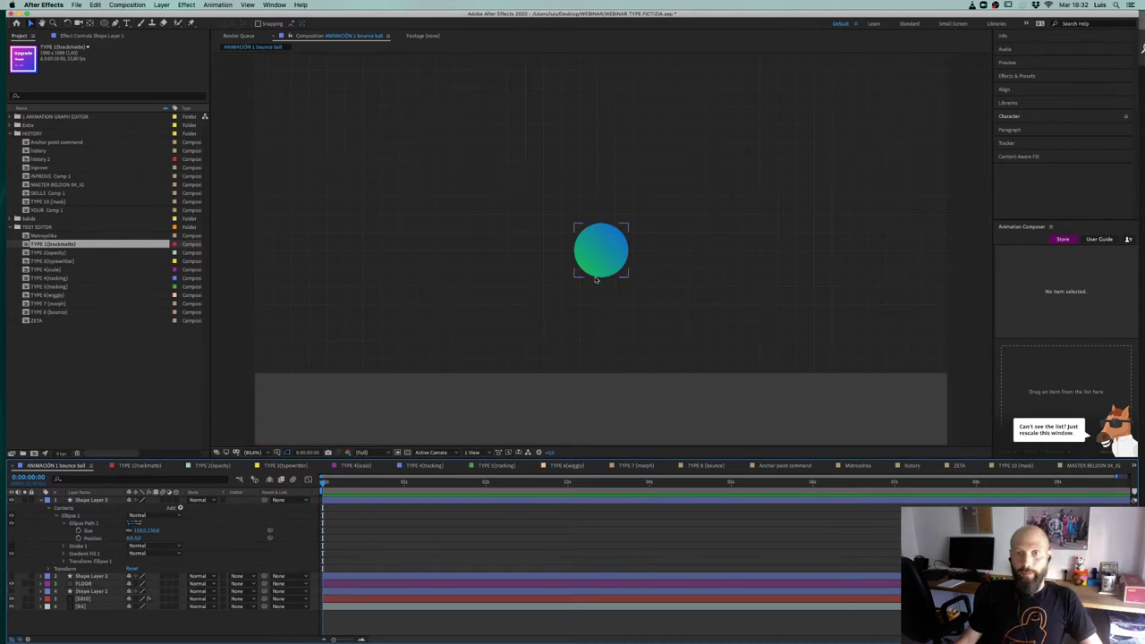
click(599, 265)
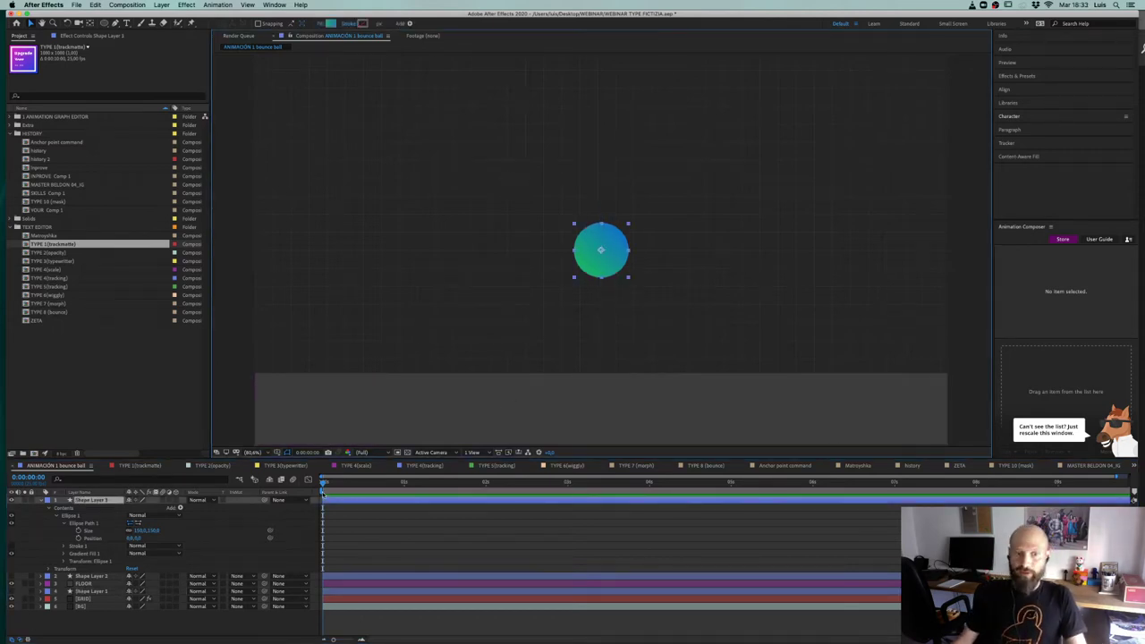
drag(88, 500, 87, 587)
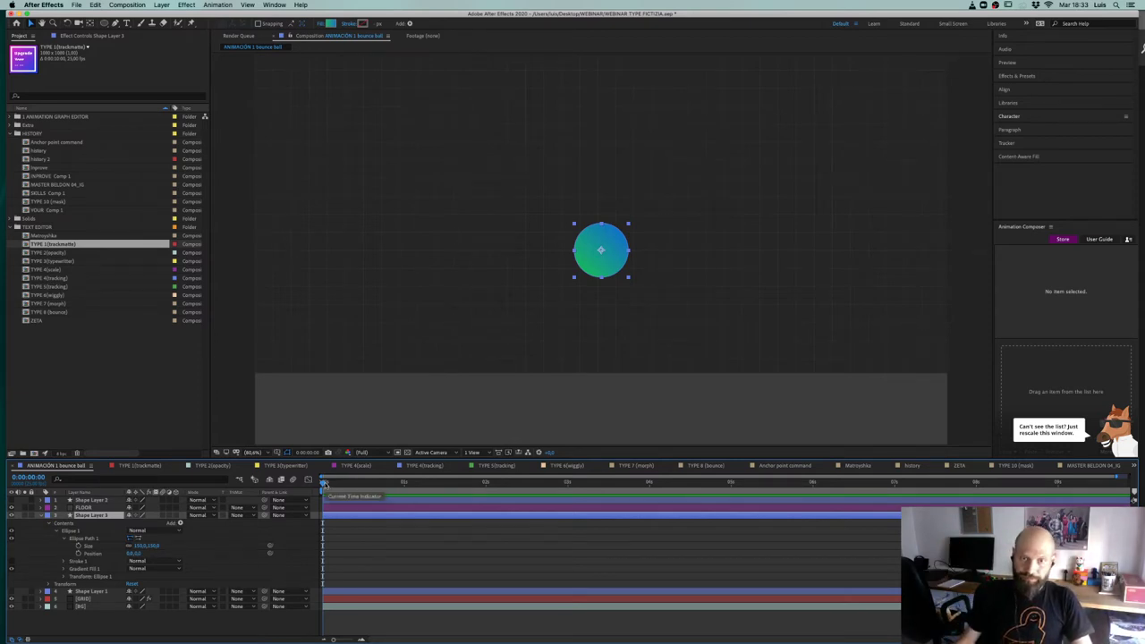
drag(606, 258, 606, 203)
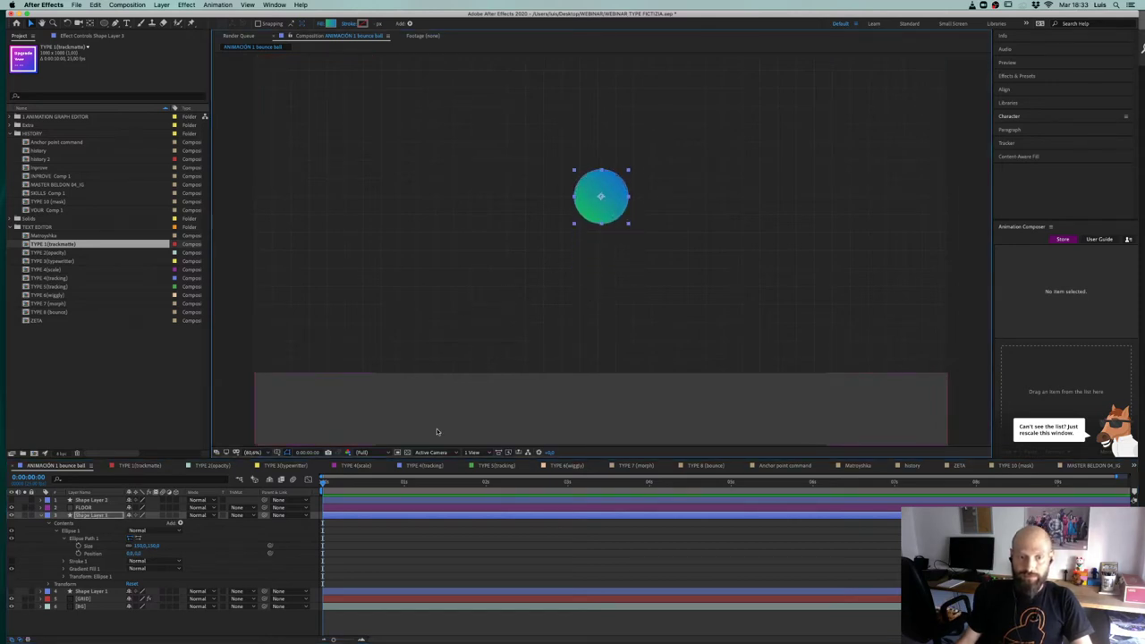
Step: Keyframe the ball's Position at 0:00:00:20 and, at the first frame, lower the ball until it is hidden behind the floor
key(shift+Page_Down)
key(shift+Page_Down)
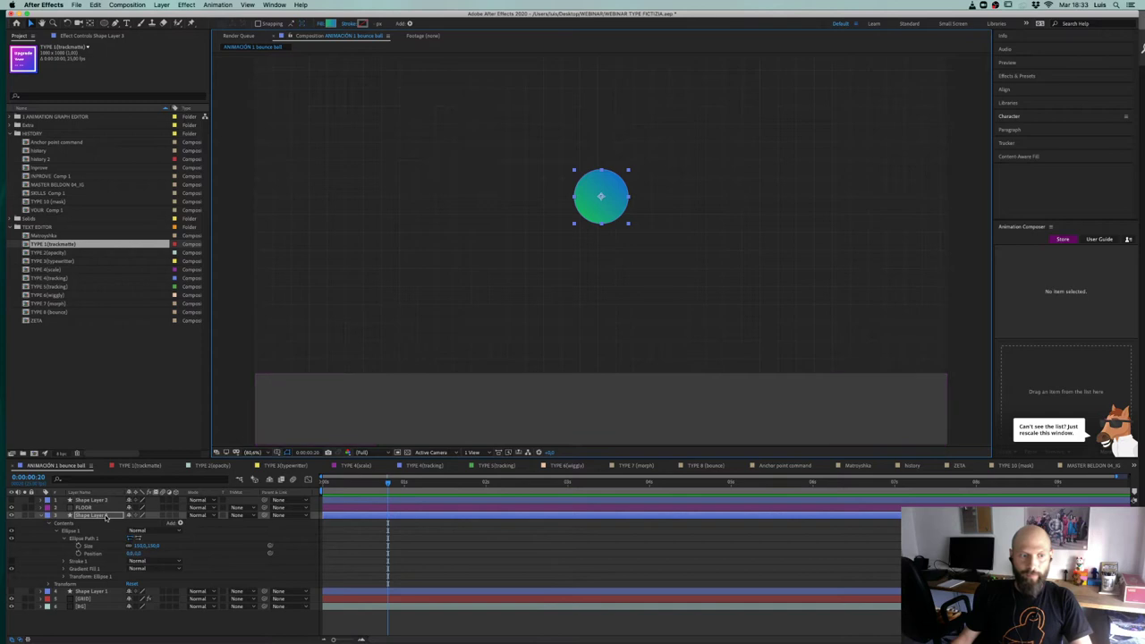
key(p)
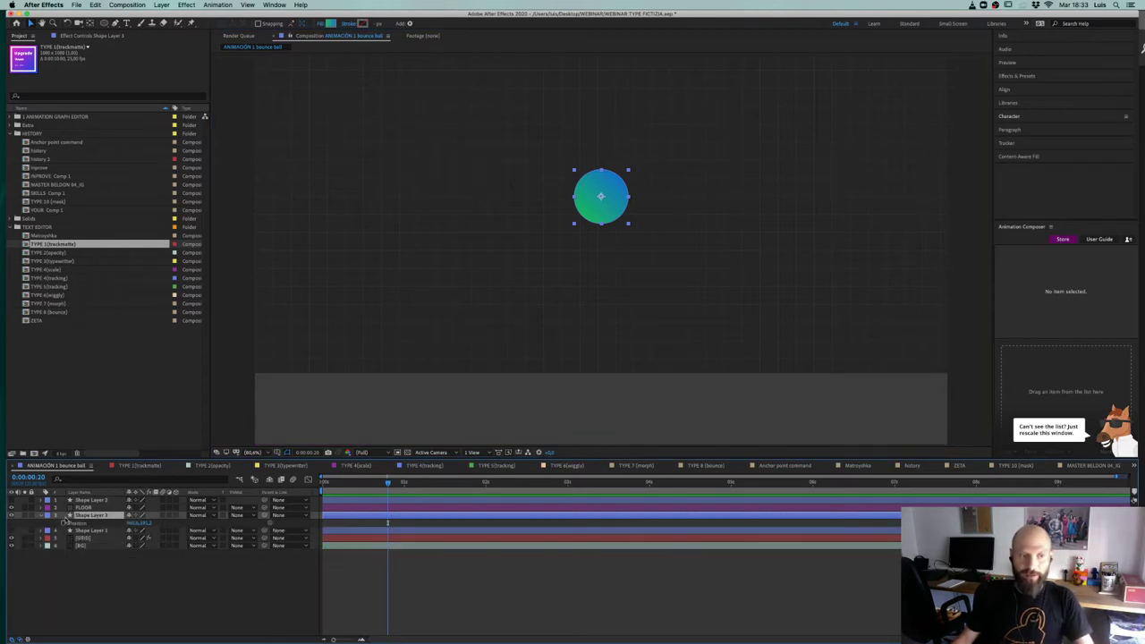
click(63, 524)
drag(366, 488, 323, 488)
drag(141, 524, 452, 484)
Step: Copy the ball's first Position keyframe to 0:00:01:15 and return to the first frame
click(389, 485)
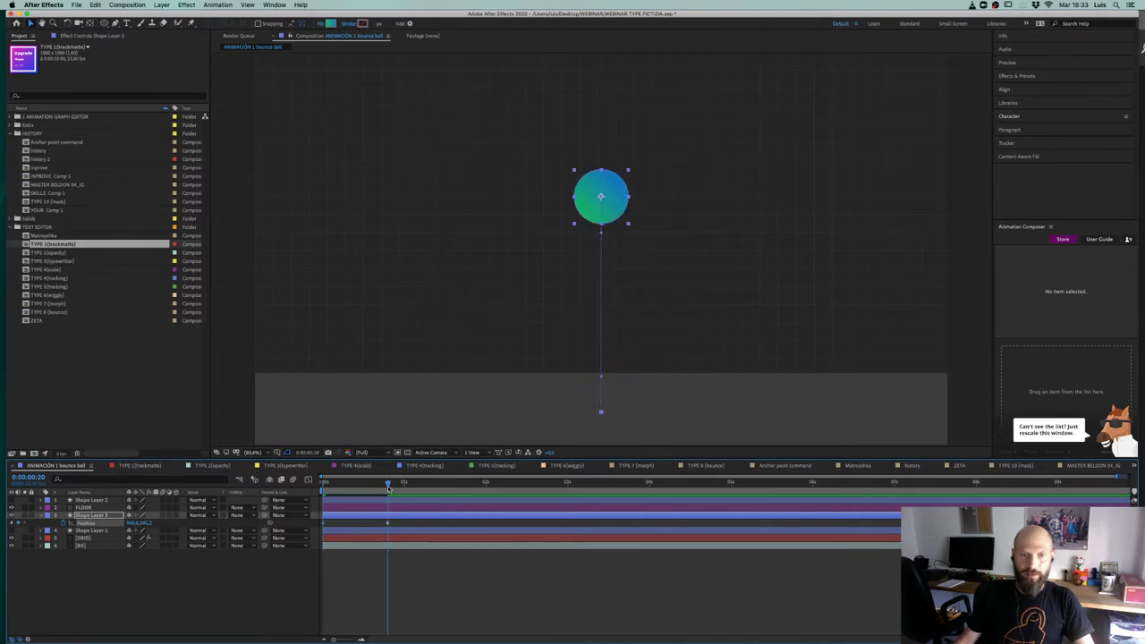
key(shift+Page_Down)
key(shift+Page_Down)
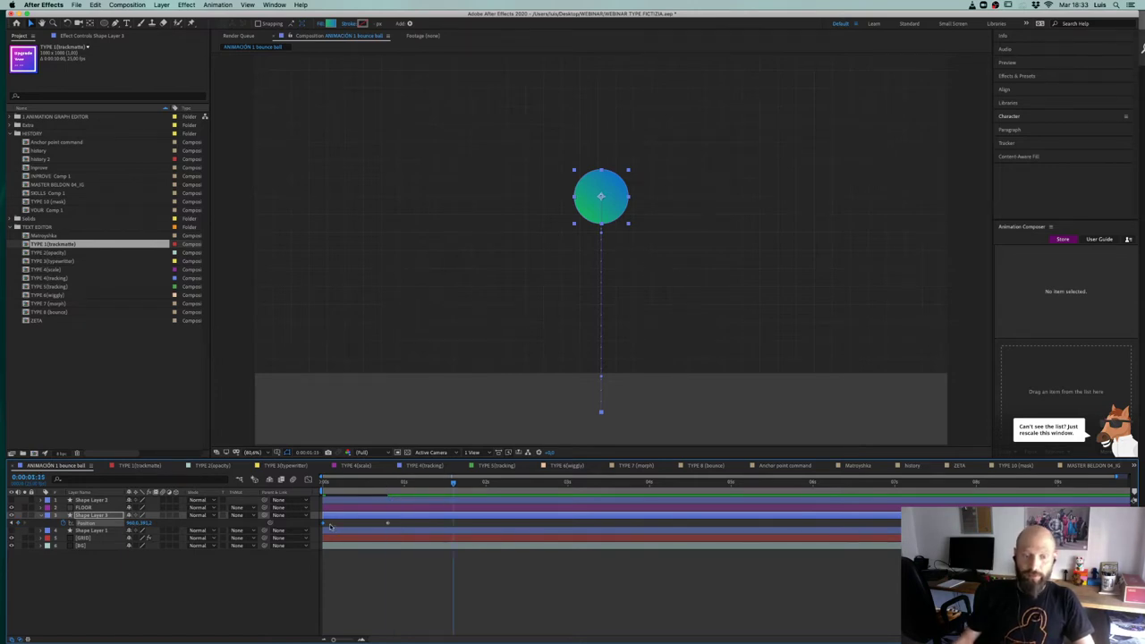
key(ctrl+v)
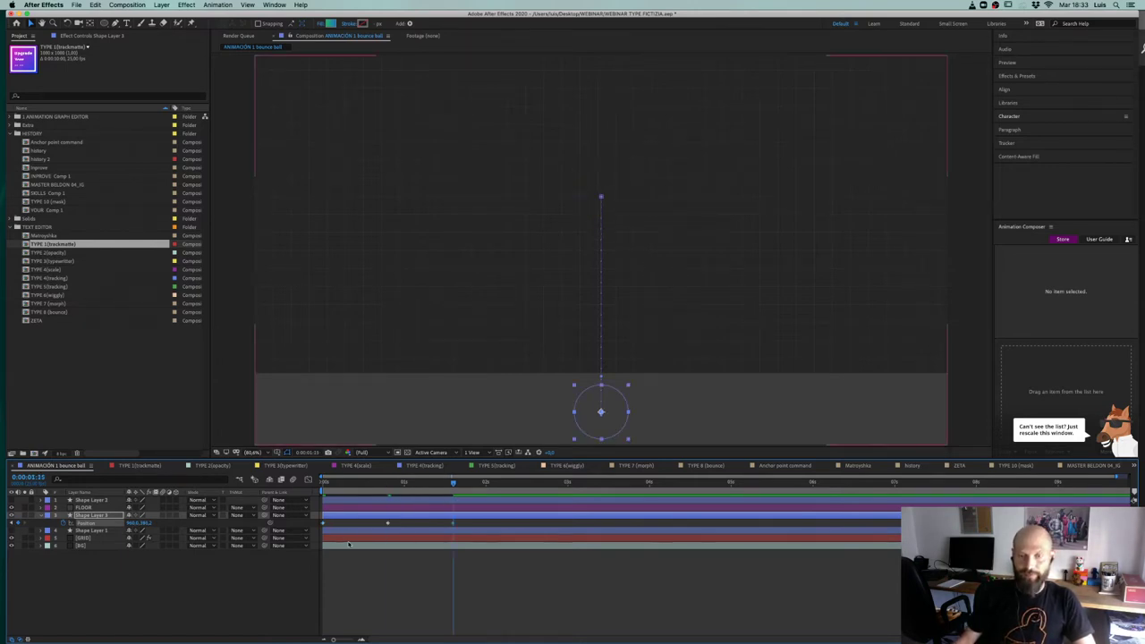
drag(439, 485, 309, 485)
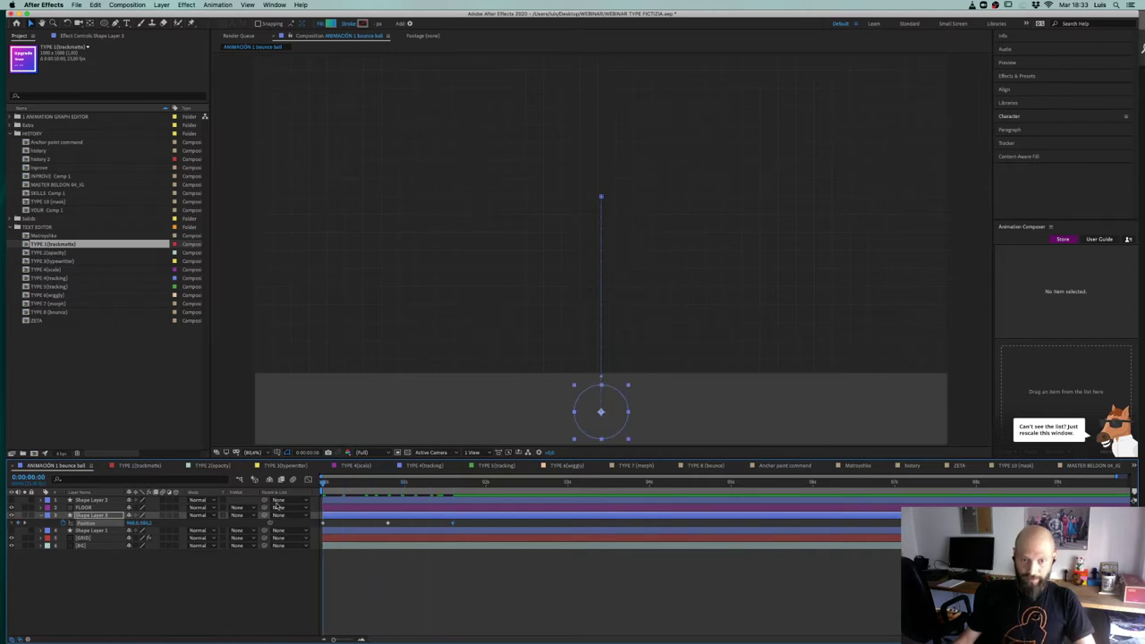
Step: Preview the ball's rise and fall, then examine the speed graph of its Position keyframes and return to the first frame
key(space)
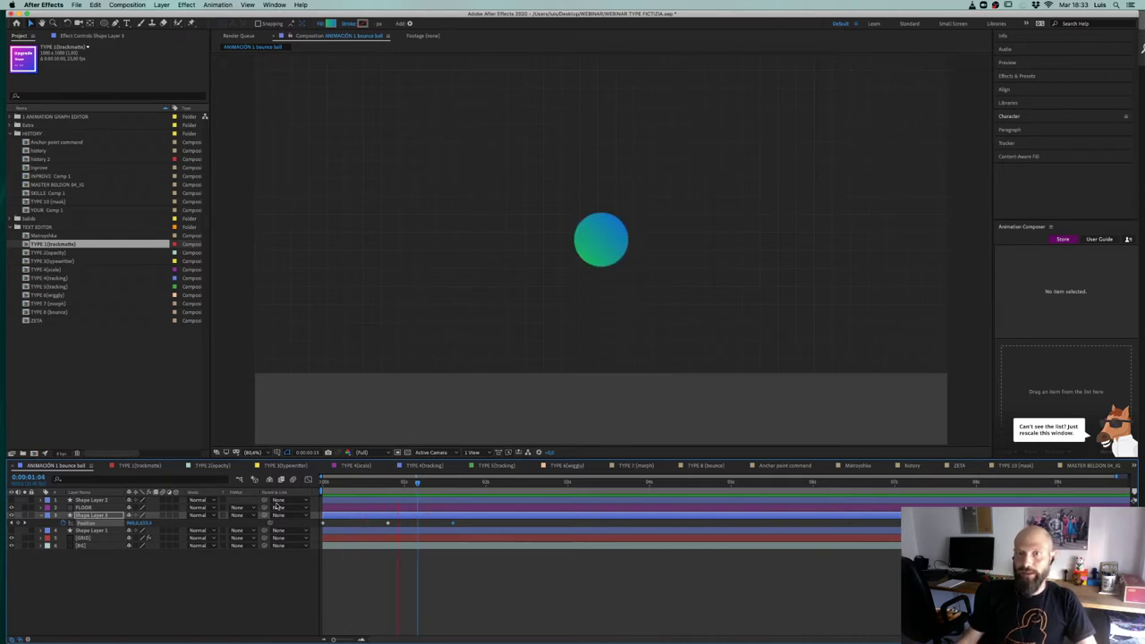
key(space)
drag(464, 522, 319, 526)
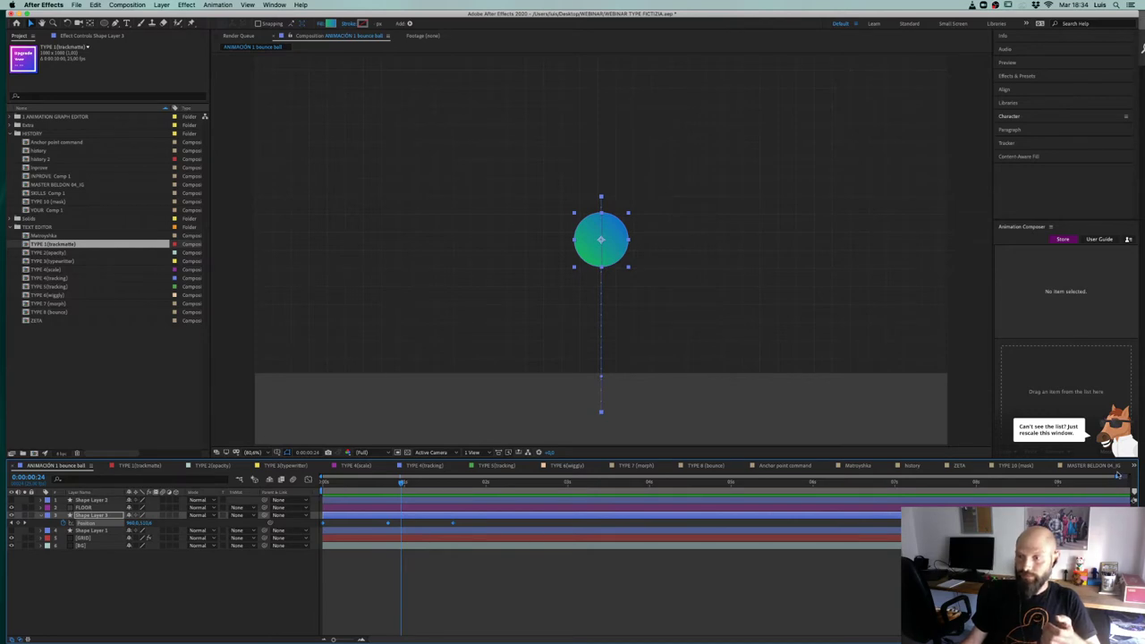
drag(1118, 475, 678, 475)
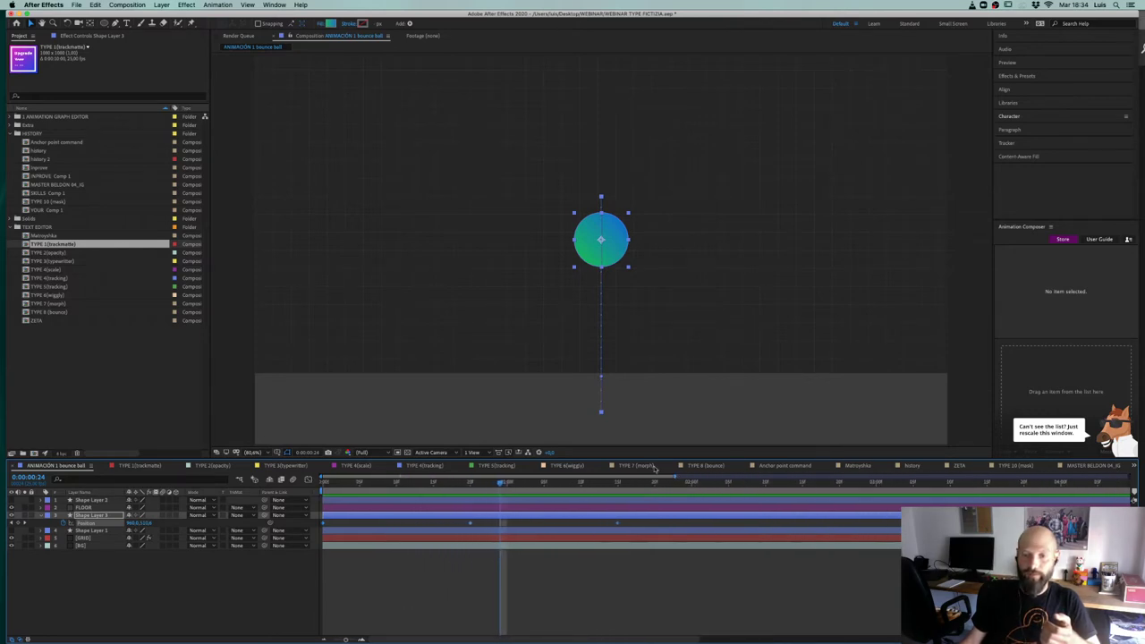
click(308, 481)
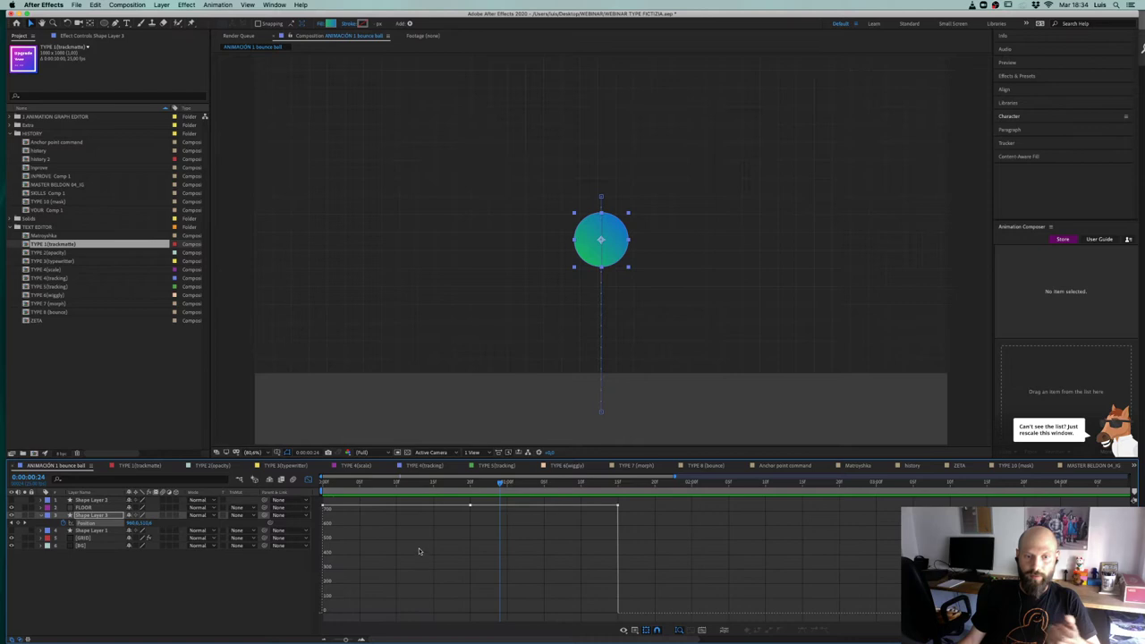
mouse_move(326, 509)
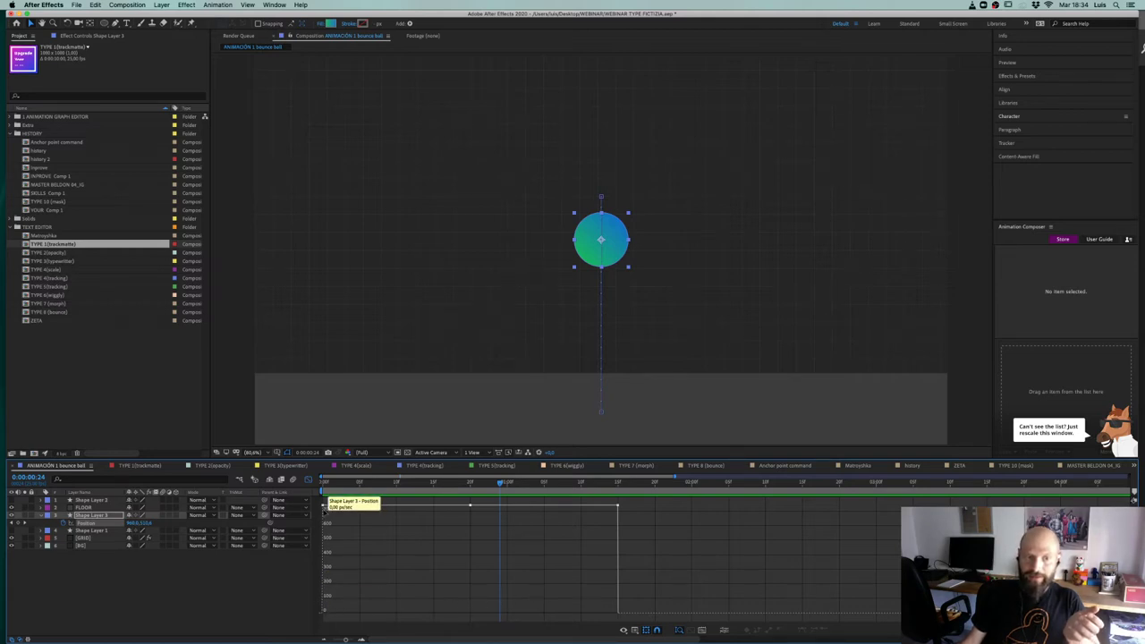
drag(325, 484, 312, 543)
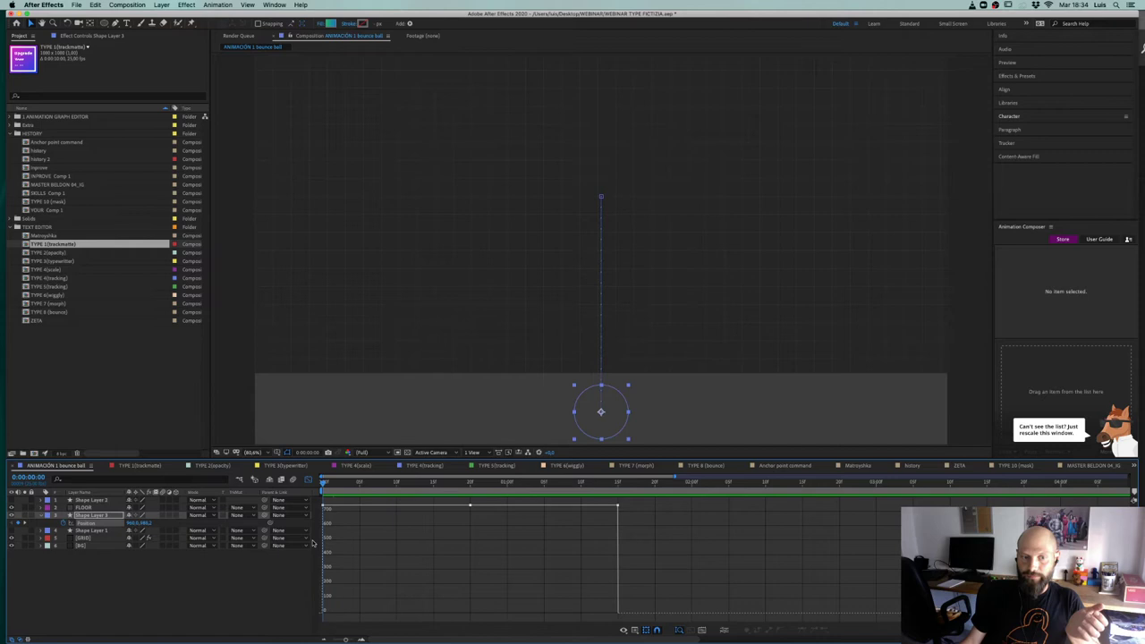
Step: Apply Easy Ease to all three Position keyframes of Shape Layer 3 in the keyframe view
click(308, 481)
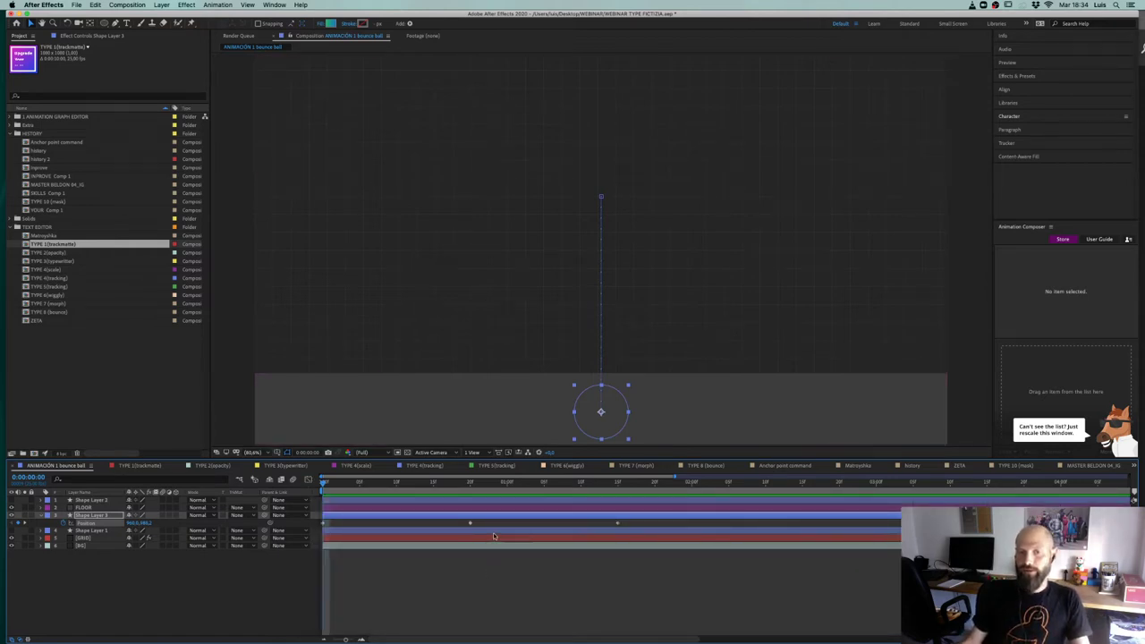
drag(627, 520, 321, 526)
mouse_move(321, 527)
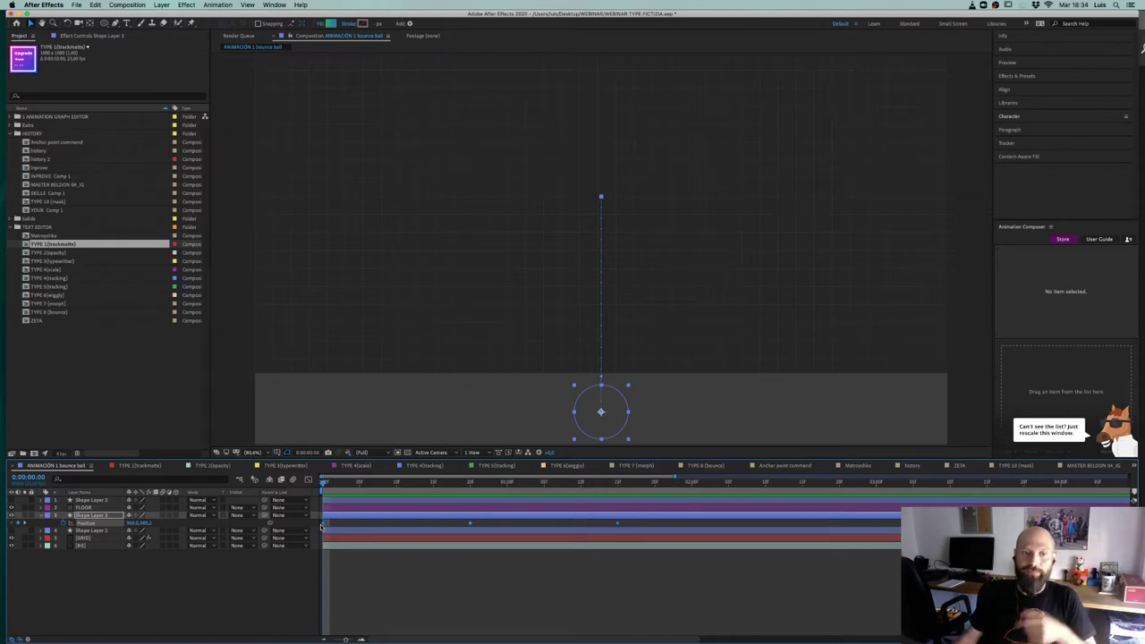
click(470, 524)
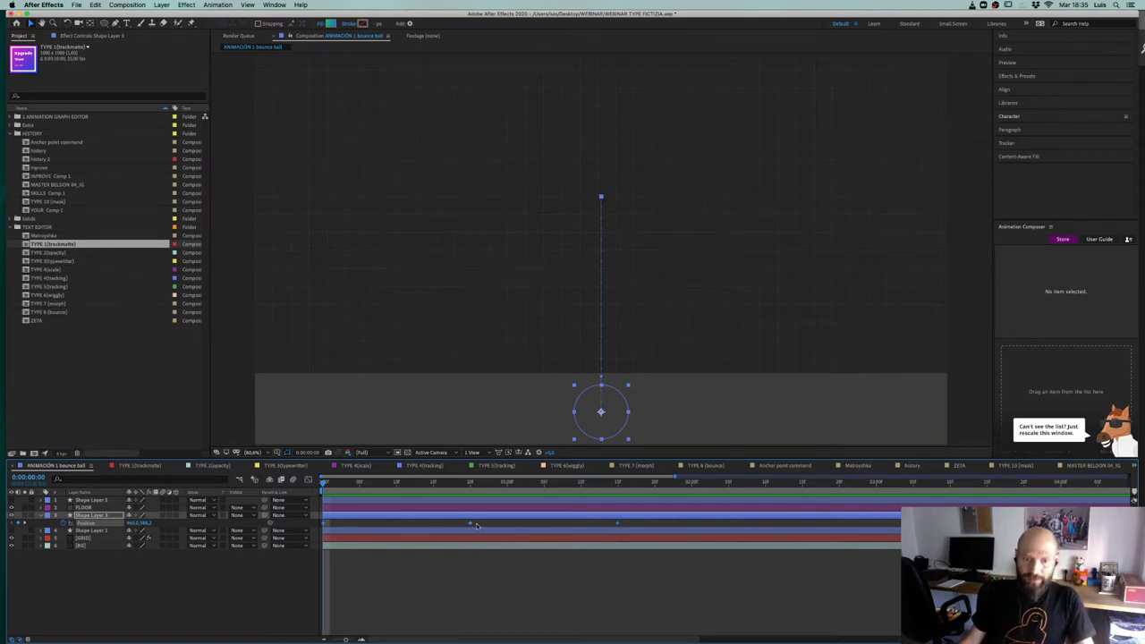
mouse_move(470, 525)
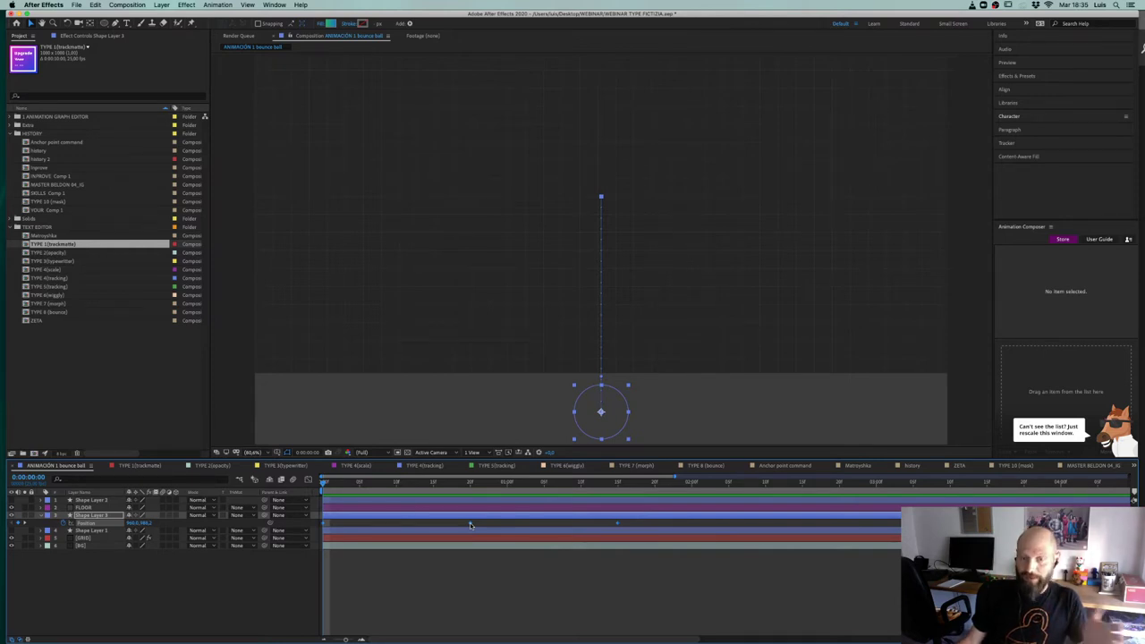
right_click(470, 523)
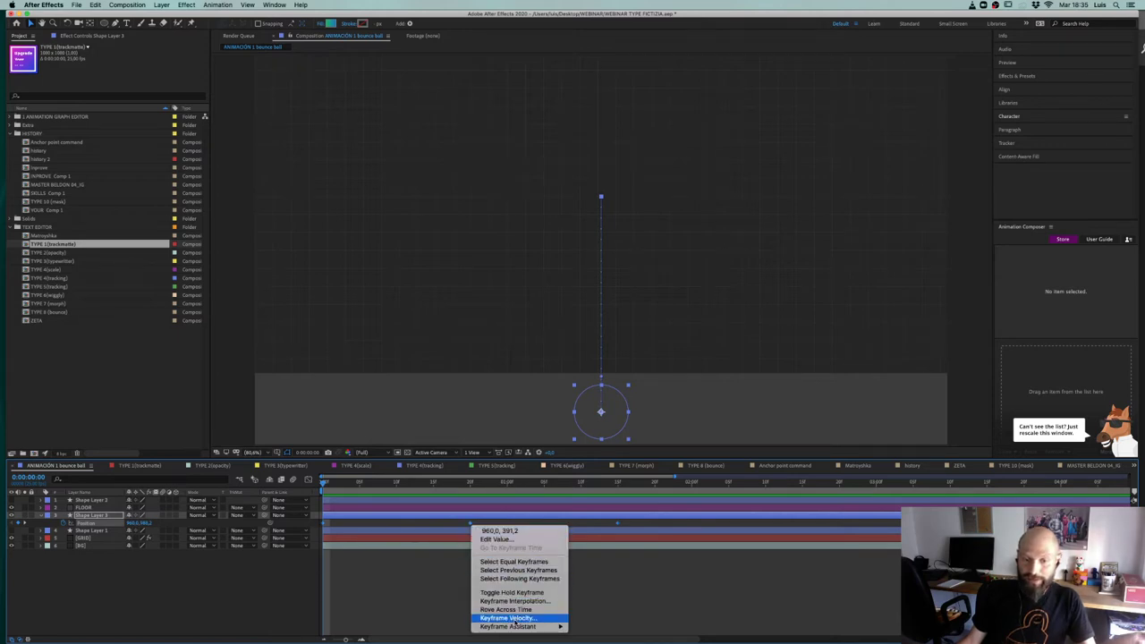
mouse_move(518, 628)
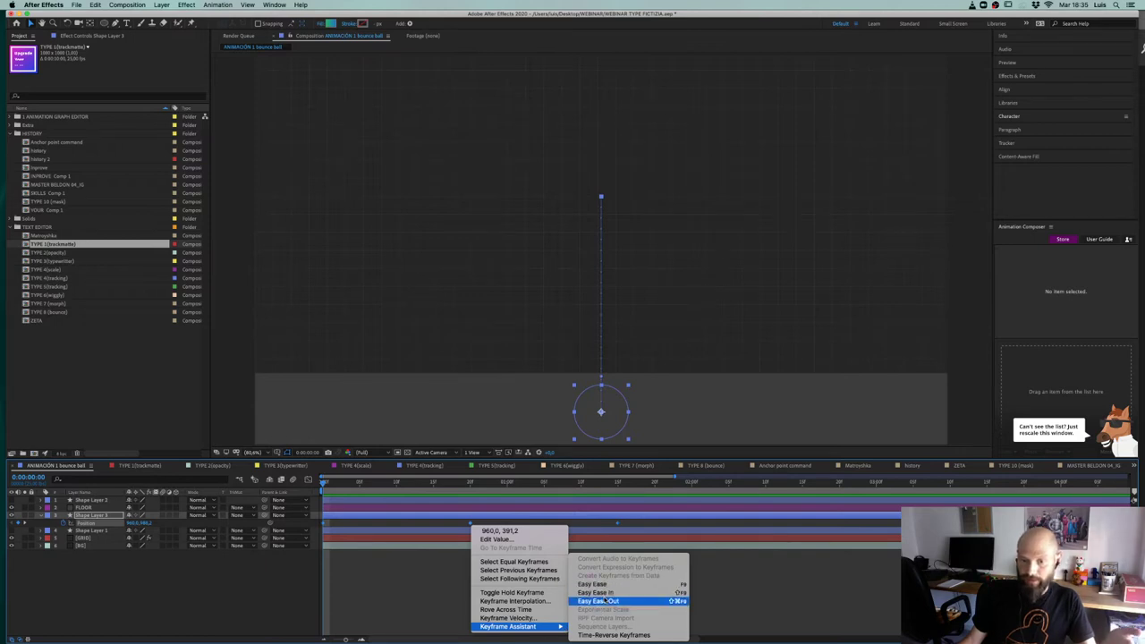
click(460, 598)
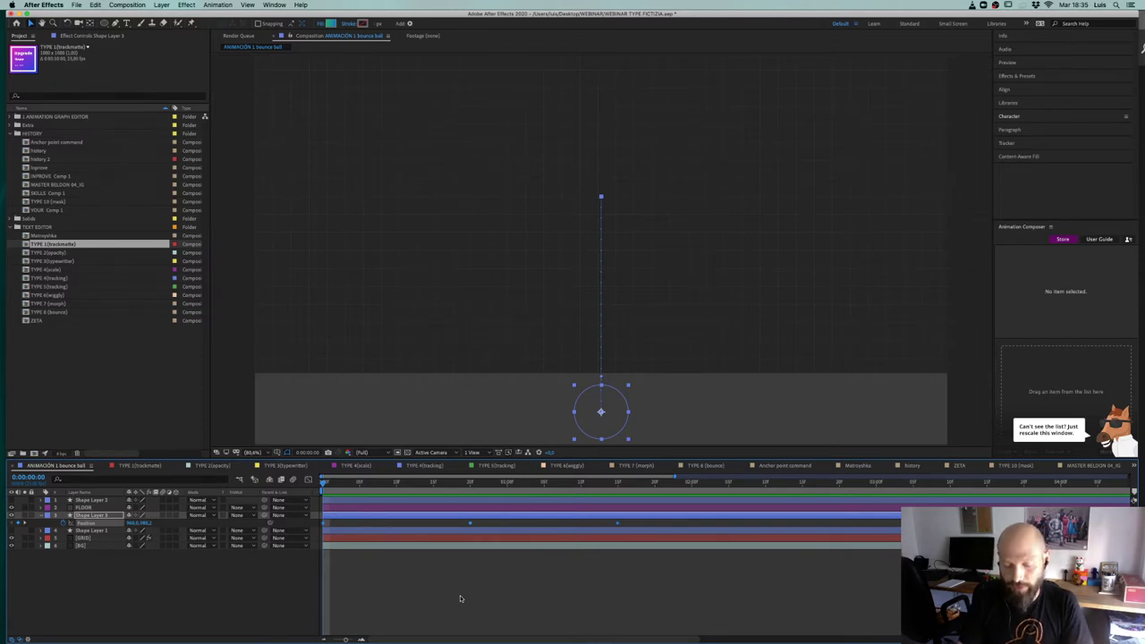
key(F9)
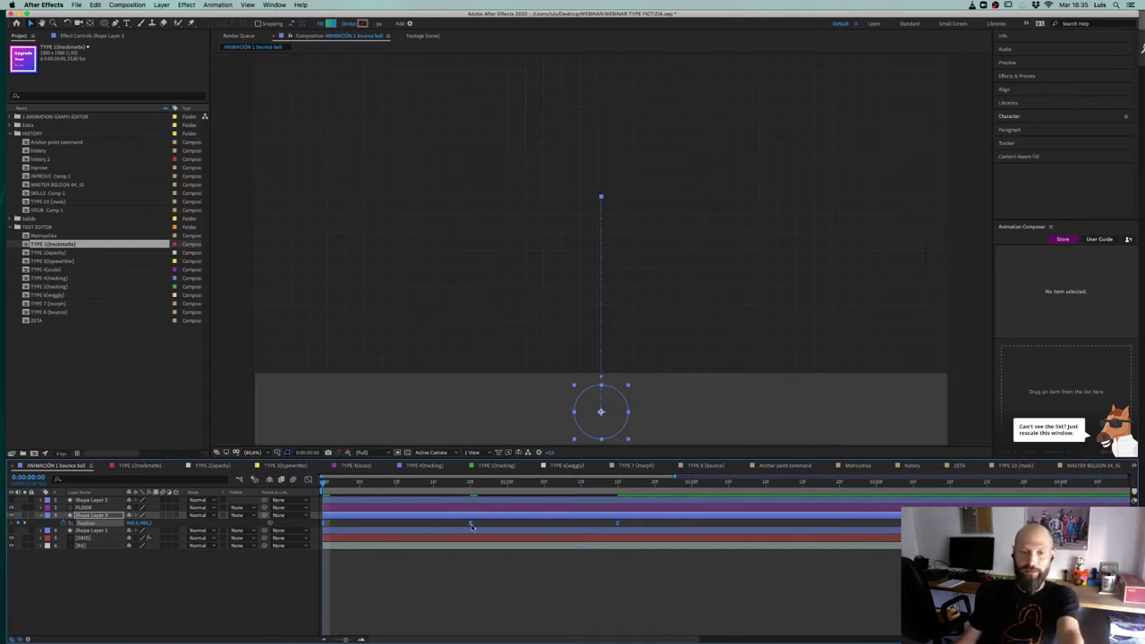
Step: Examine the eased speed graph, preview the motion from the first frame, and undo the Easy Ease on Shape Layer 3
click(471, 484)
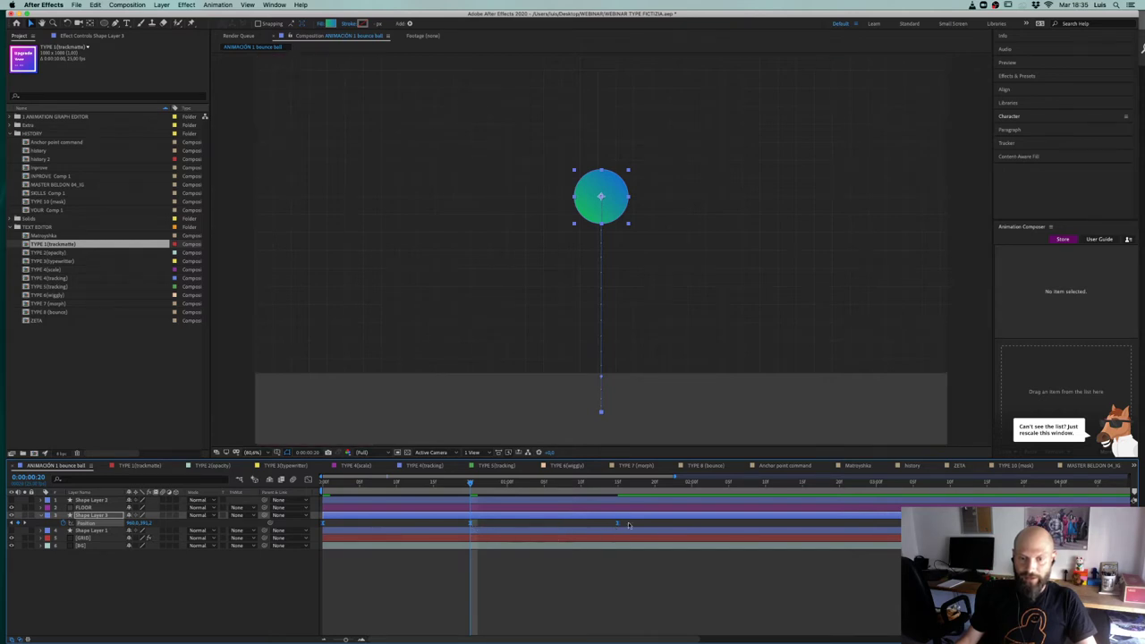
click(308, 481)
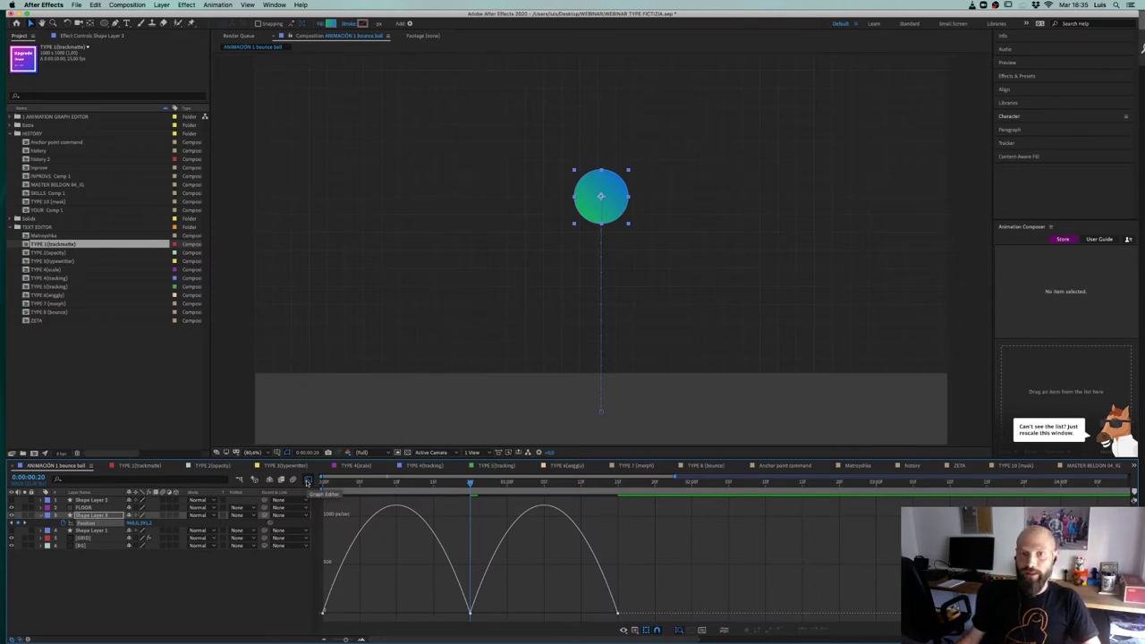
mouse_move(324, 615)
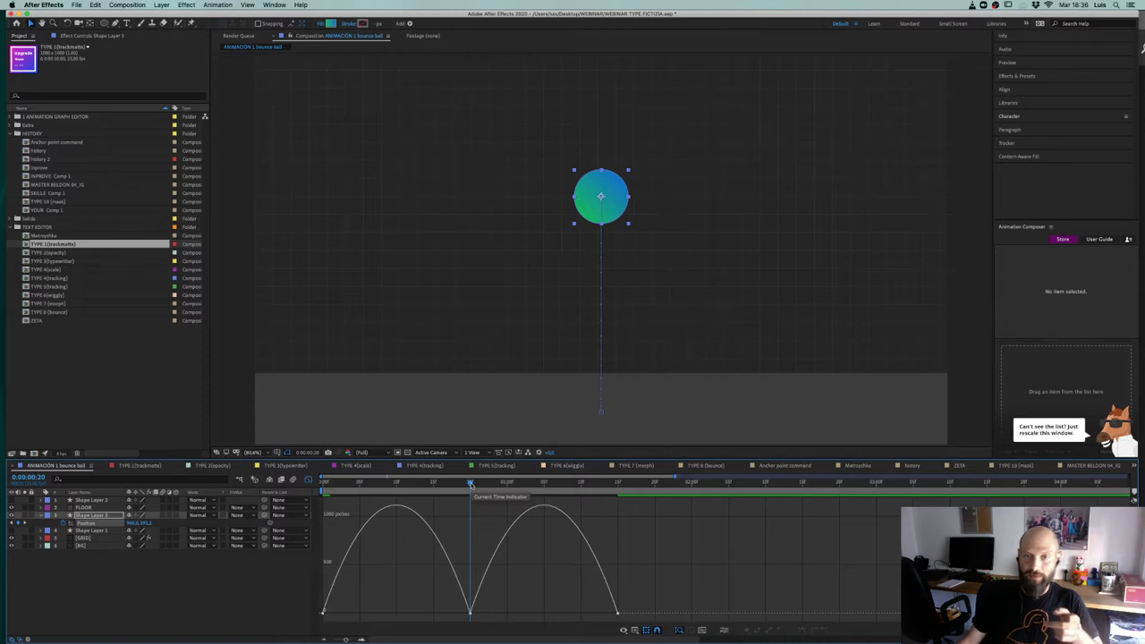
drag(470, 484, 268, 519)
key(space)
key(space)
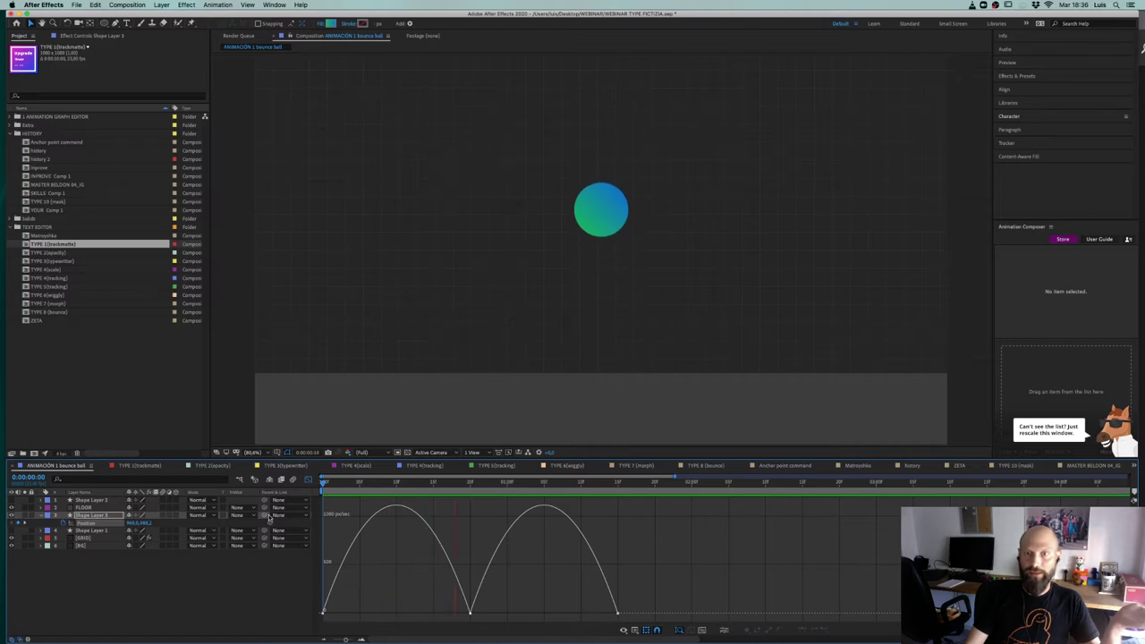
key(space)
mouse_move(324, 484)
mouse_down()
mouse_move(344, 485)
mouse_move(317, 489)
mouse_up()
key(super+z)
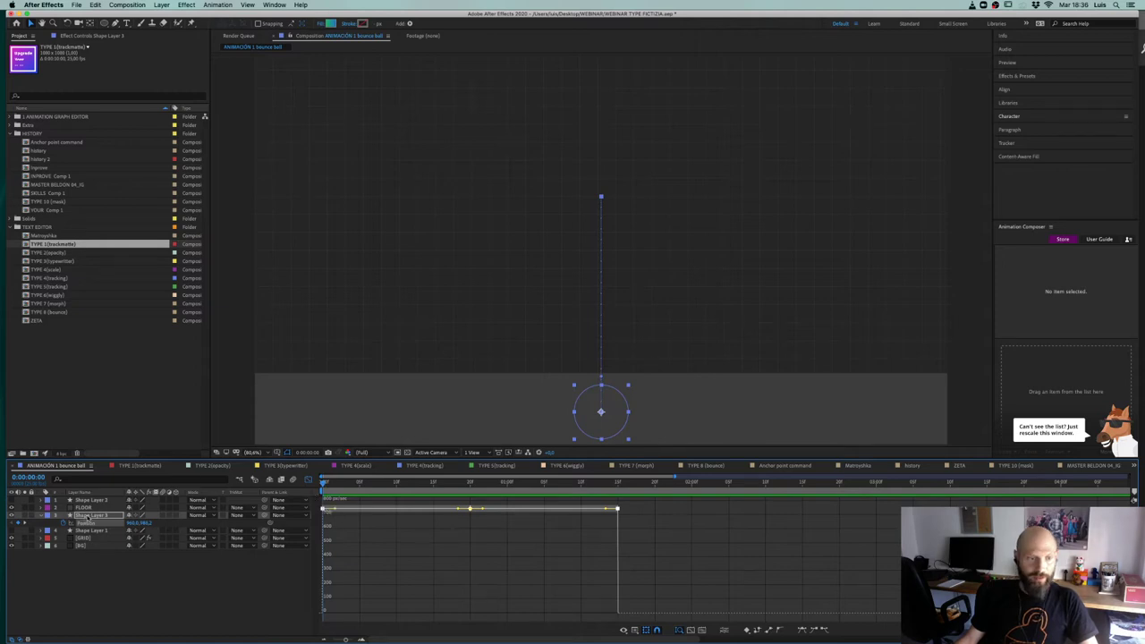
Step: Duplicate Shape Layer 3, reveal the copy's Position property, and hide the original ball's layer
click(86, 519)
key(super+d)
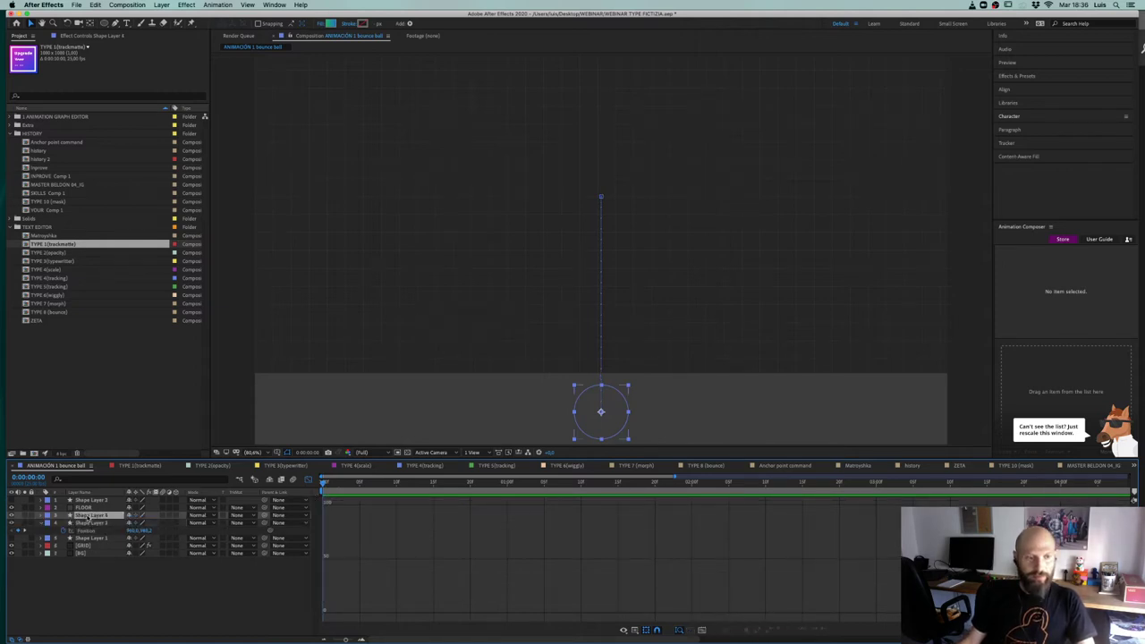
key(p)
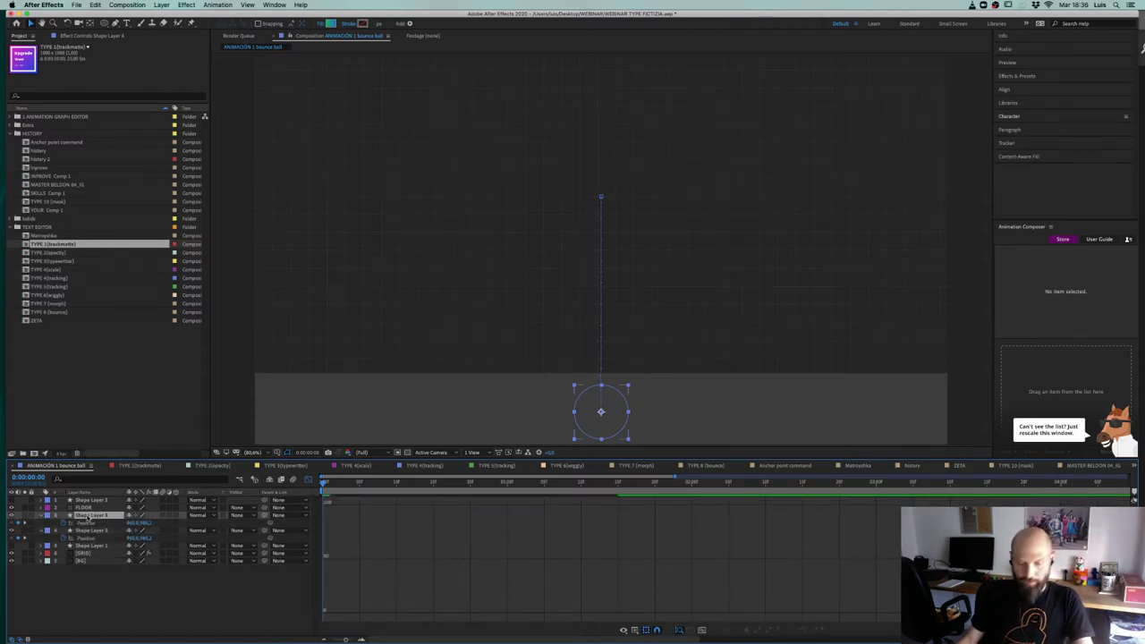
click(76, 530)
click(12, 531)
click(63, 591)
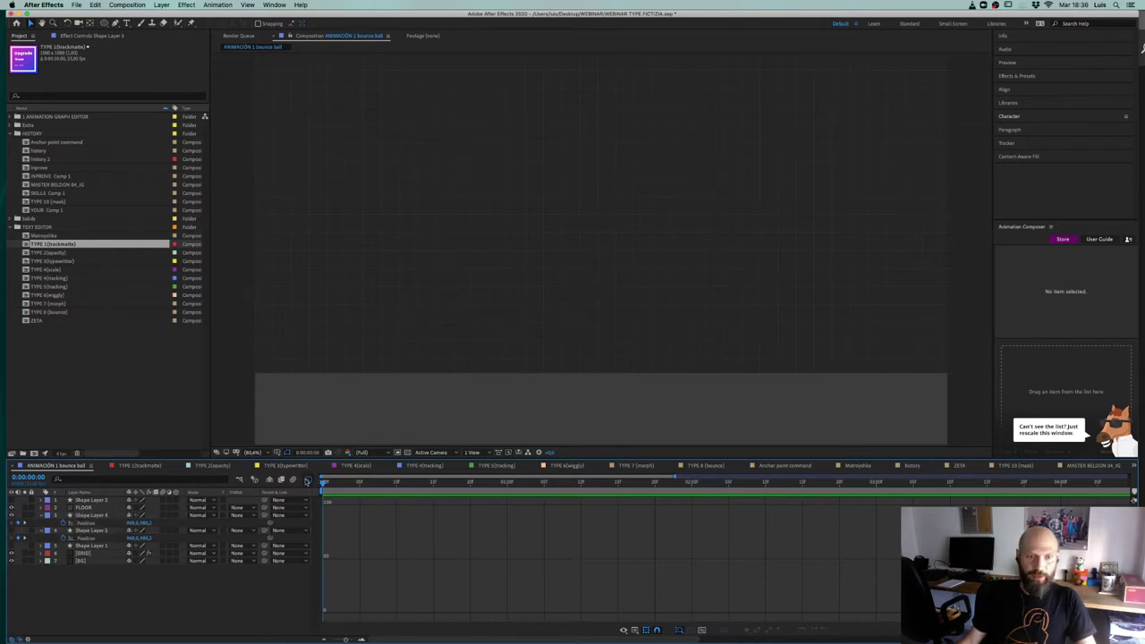
Step: Apply Easy Ease to all three Position keyframes of Shape Layer 4 and go to 0:00:00:20
click(307, 480)
drag(639, 518, 321, 526)
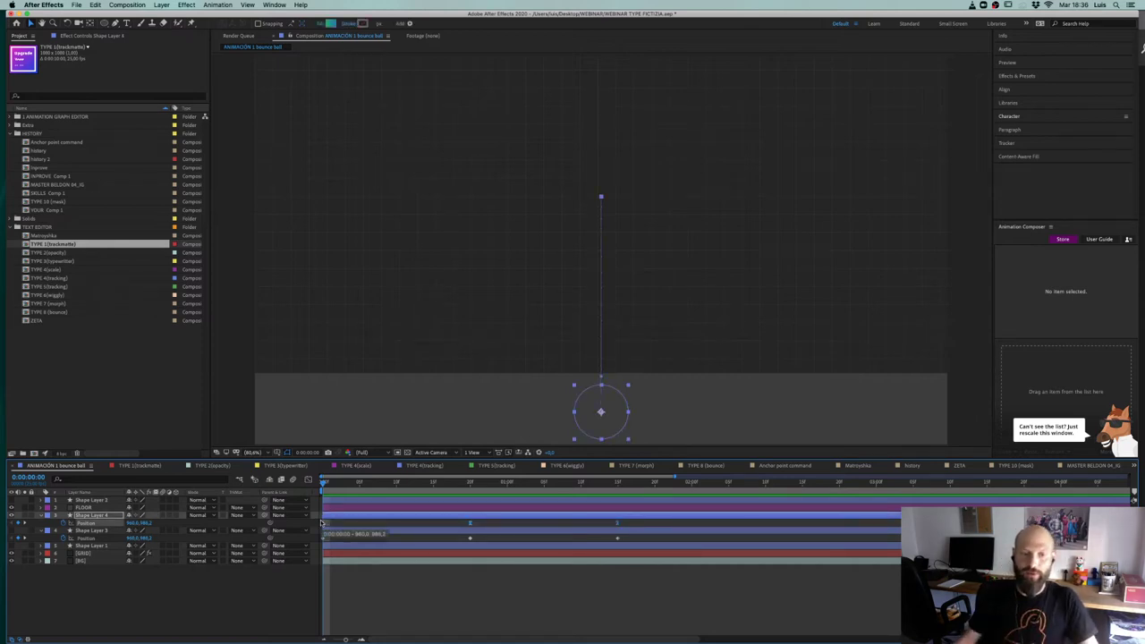
click(470, 481)
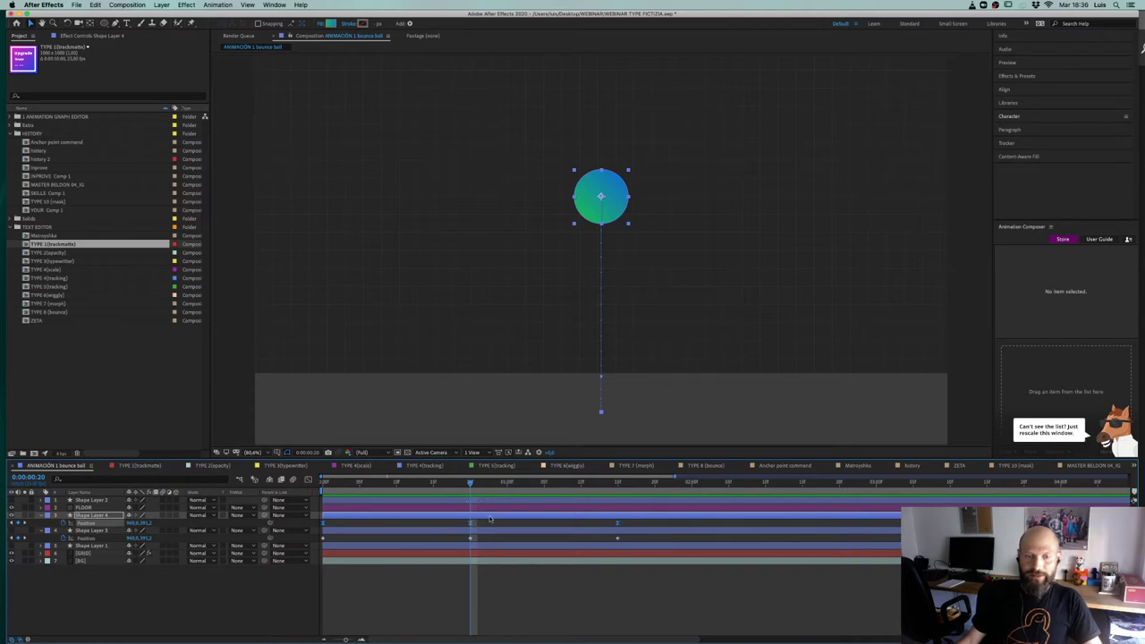
Step: Show Shape Layer 4's Position speed graph, preview the eased motion from the first frame, and return to 0:00:00:20
click(309, 481)
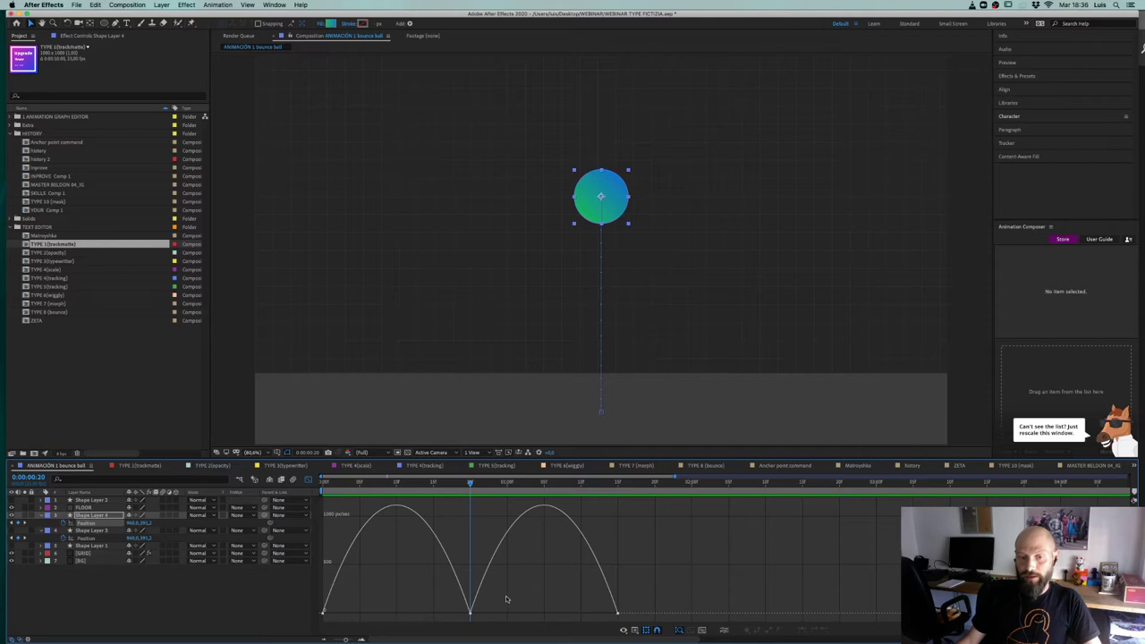
key(Home)
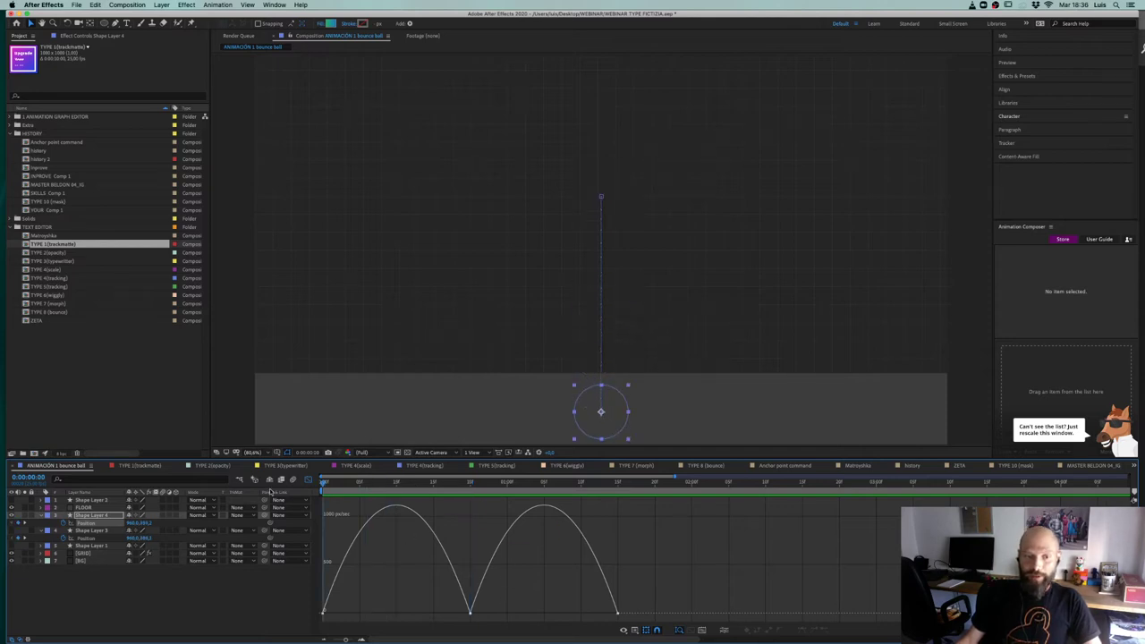
key(space)
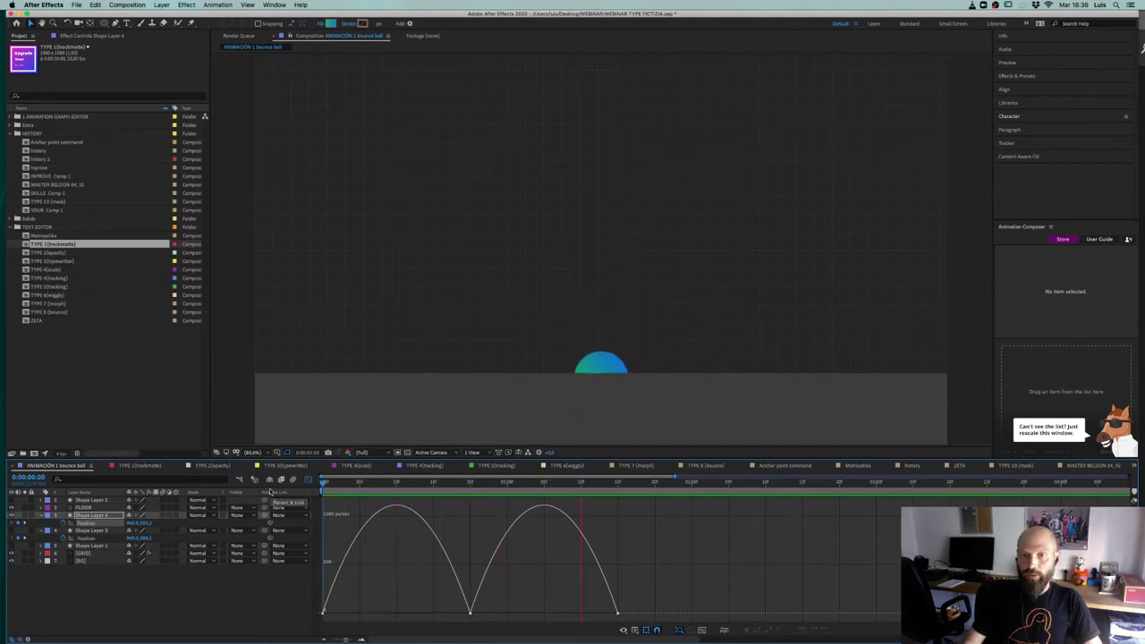
drag(439, 483, 468, 484)
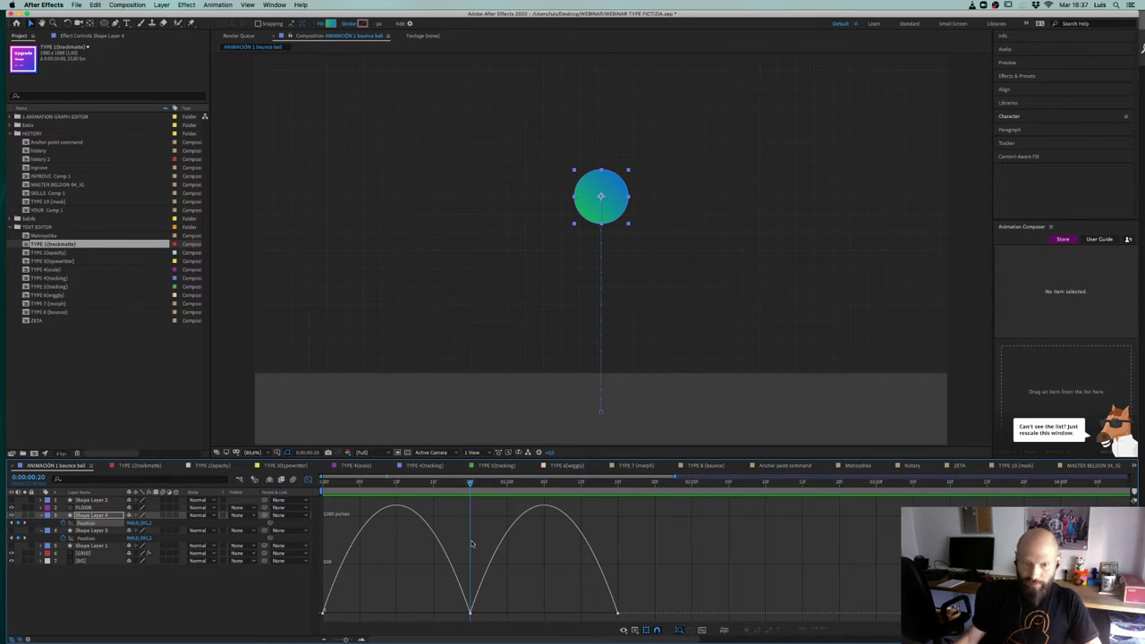
Step: Stretch both speed handles of Shape Layer 4's Position keyframe at 0:00:00:20 outward to about 97% influence, keeping the speed at zero
drag(491, 602, 461, 621)
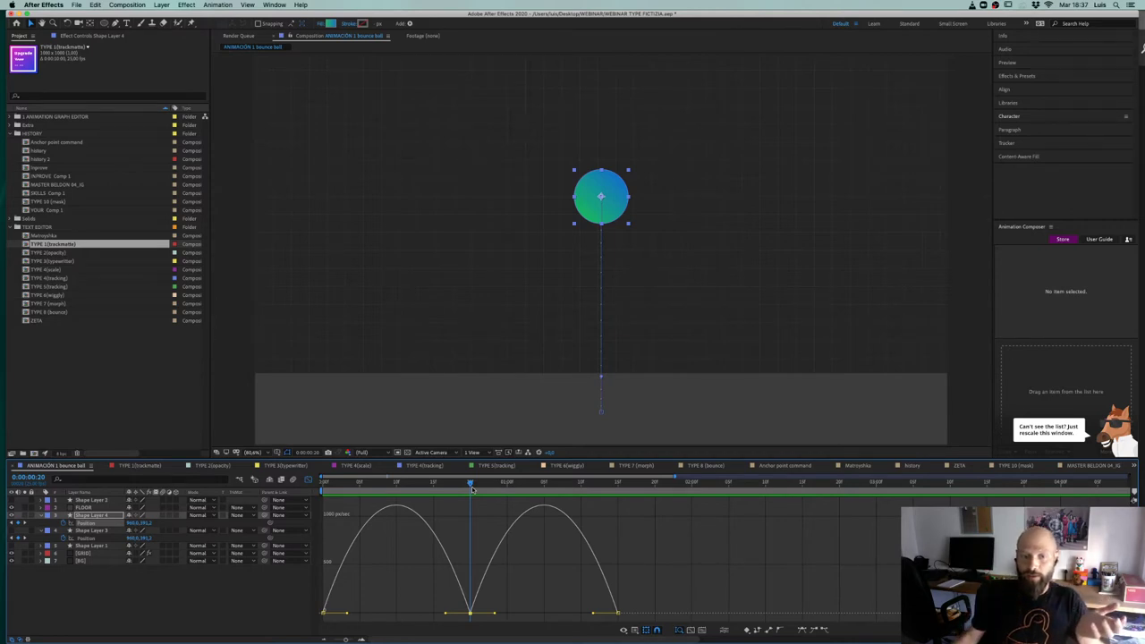
drag(494, 615, 494, 616)
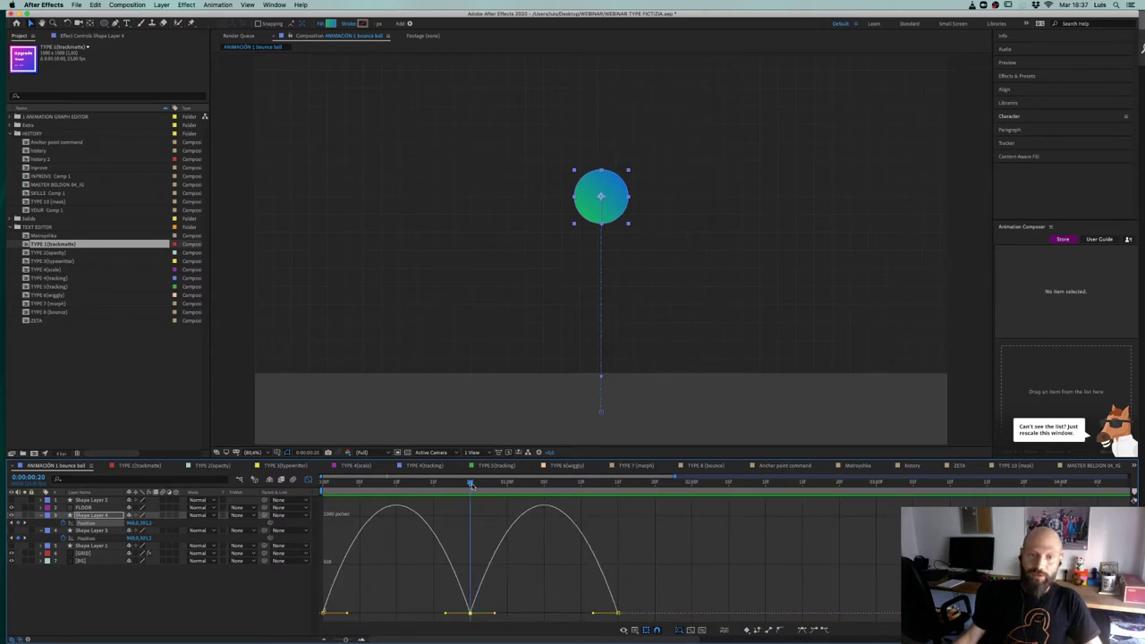
mouse_move(470, 484)
mouse_down()
mouse_move(459, 484)
mouse_move(469, 484)
mouse_up()
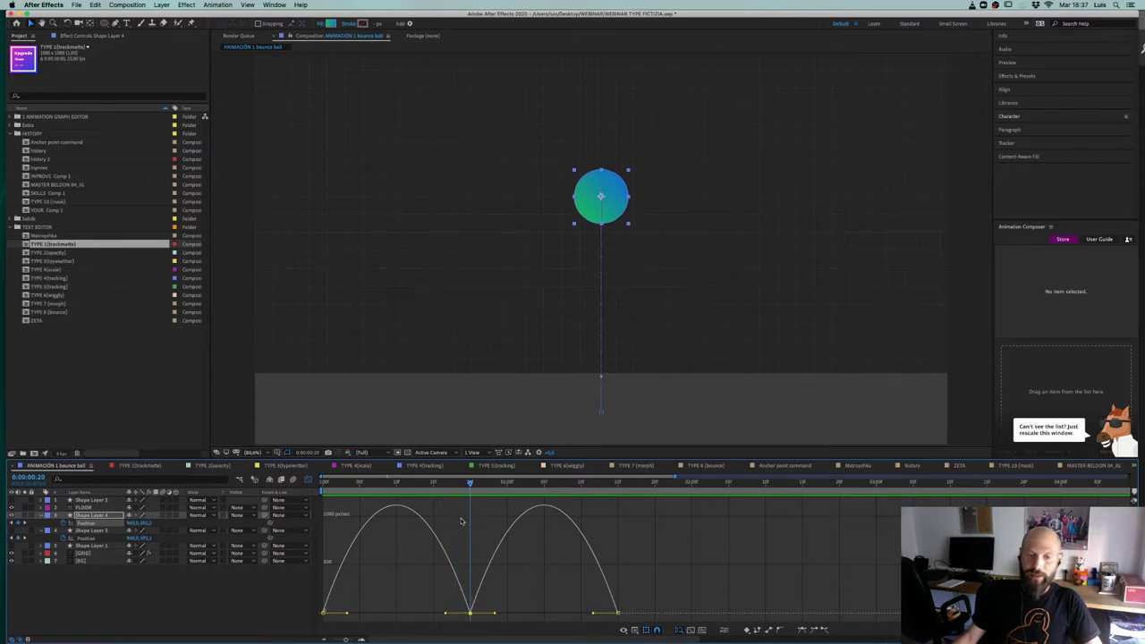
mouse_move(470, 484)
mouse_down()
mouse_move(443, 484)
mouse_move(511, 484)
mouse_move(449, 498)
mouse_move(470, 507)
mouse_up()
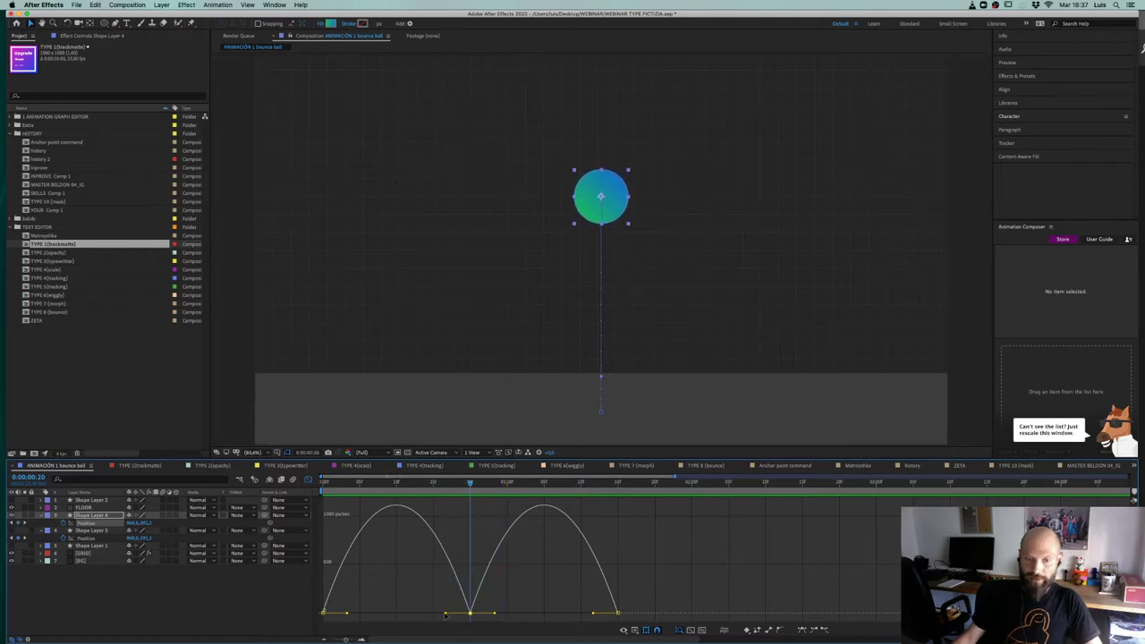
drag(445, 616, 398, 614)
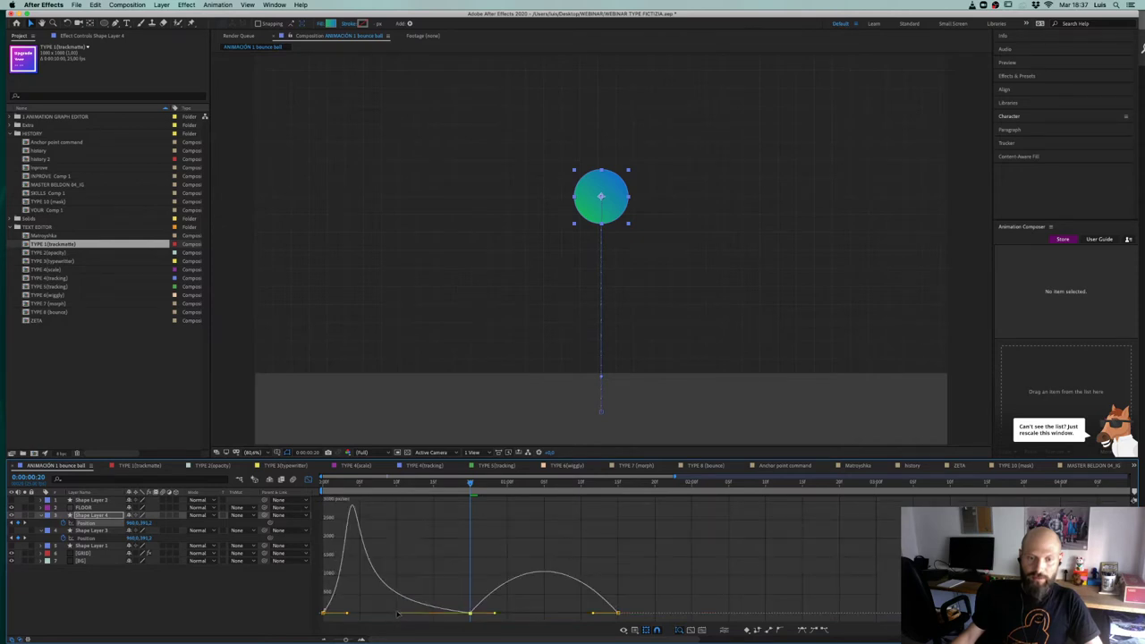
drag(495, 616, 543, 619)
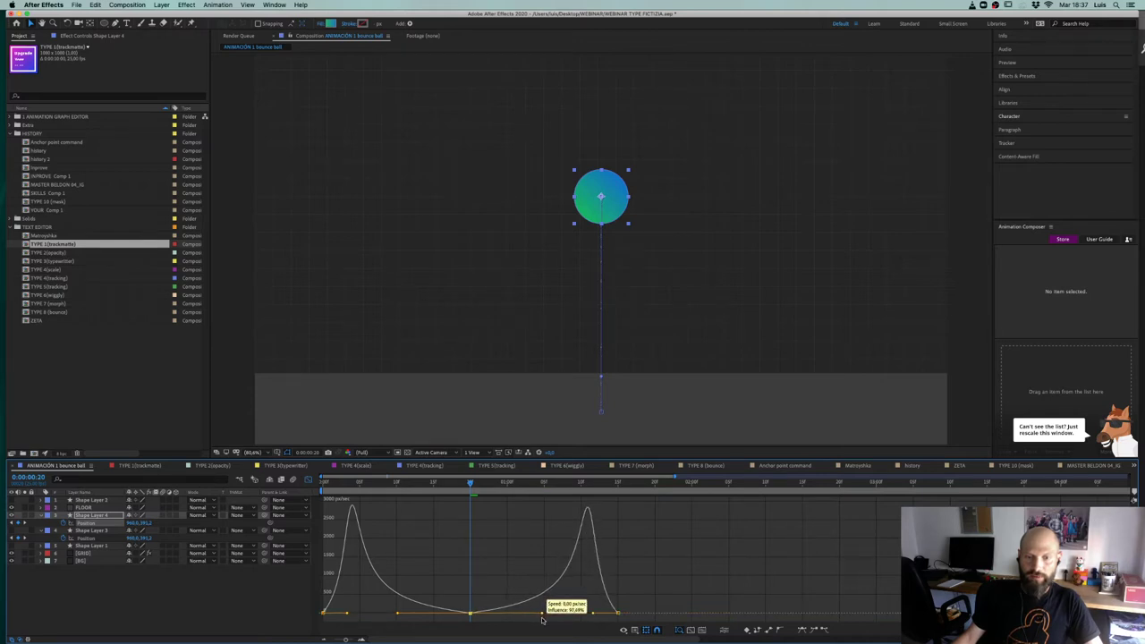
drag(542, 620, 543, 619)
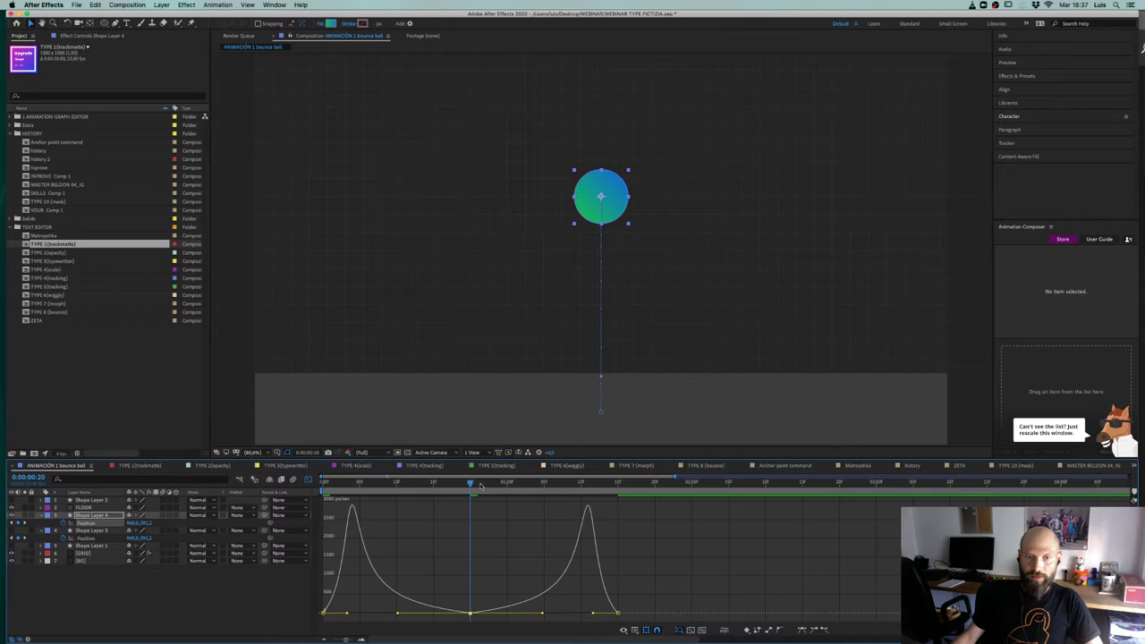
Step: Preview Shape Layer 4's eased motion from the first frame and return to 0:00:00:20
key(Home)
key(space)
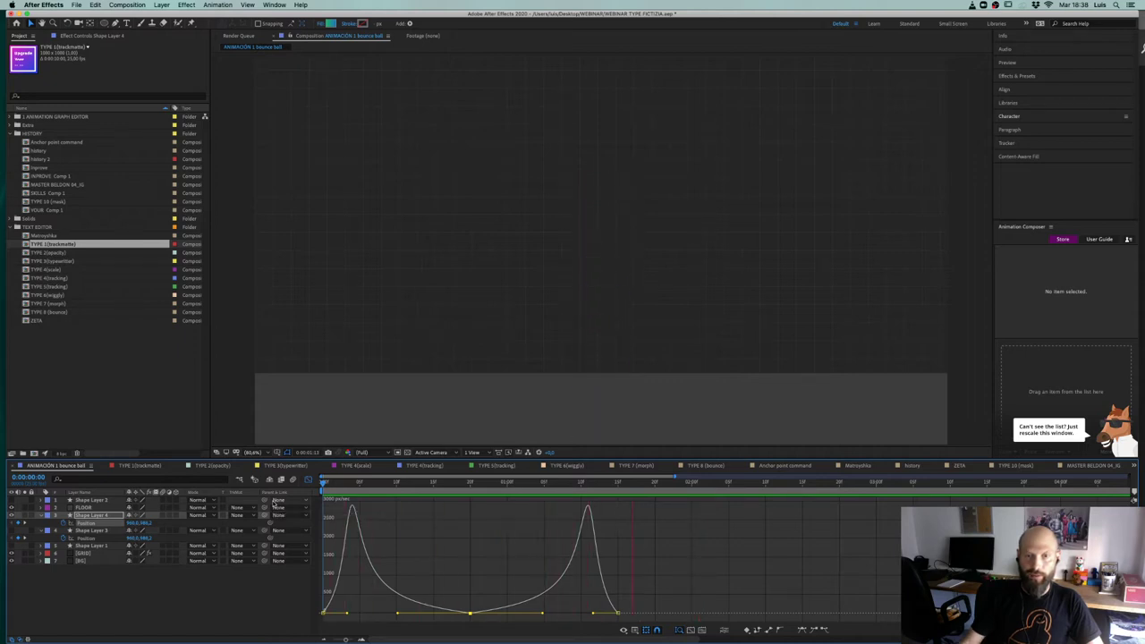
drag(462, 483, 469, 483)
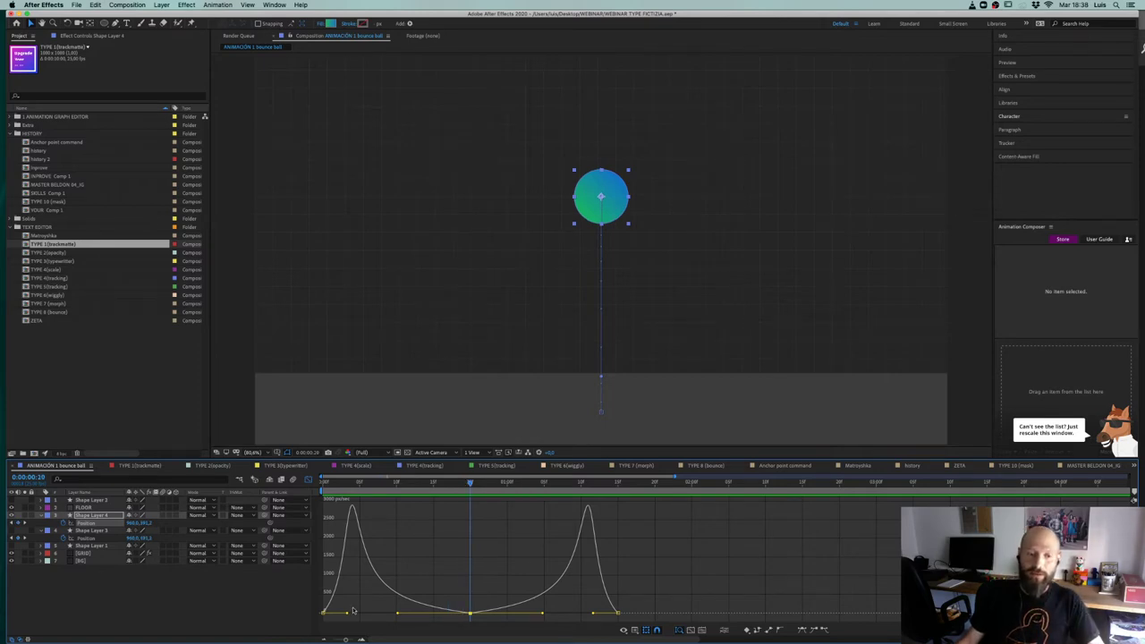
Step: Shorten the outgoing speed handle of Shape Layer 4's first Position keyframe and the incoming handle of its last one
drag(348, 614, 329, 615)
click(617, 614)
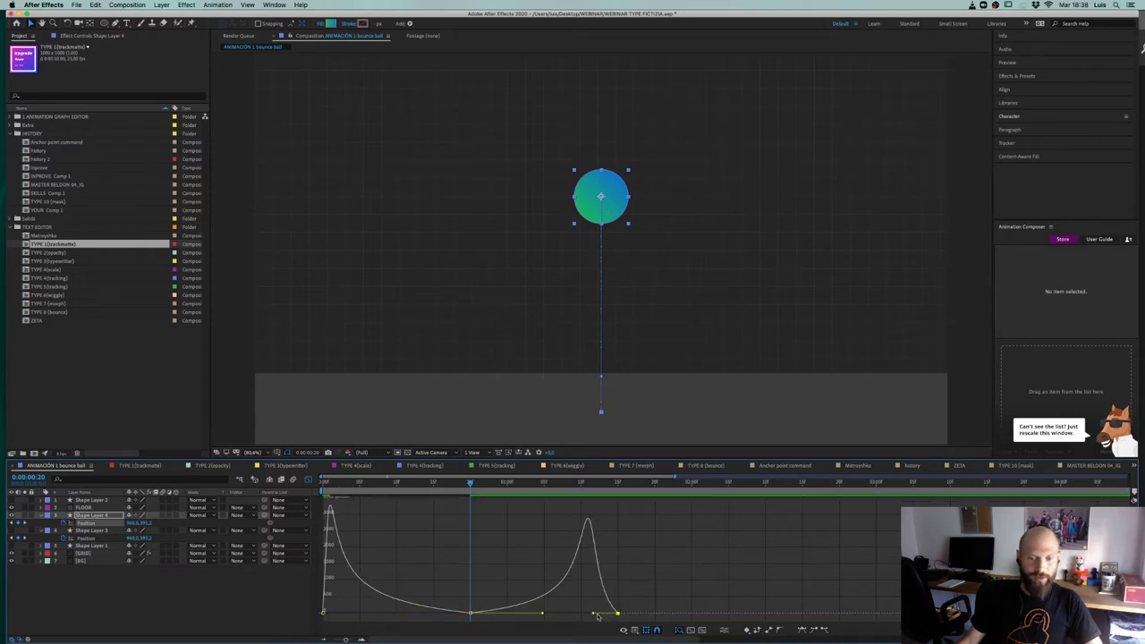
drag(592, 615, 601, 615)
Step: Check the ball's fall around 0:00:01:11, then preview the adjusted motion from the first frame
click(596, 484)
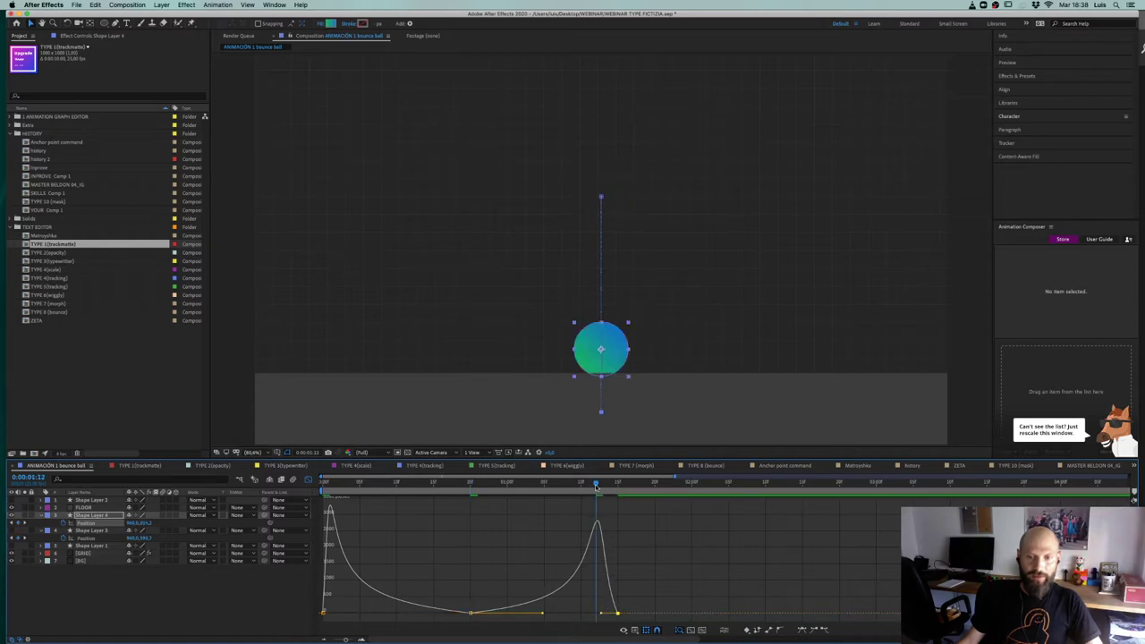
drag(596, 484, 589, 489)
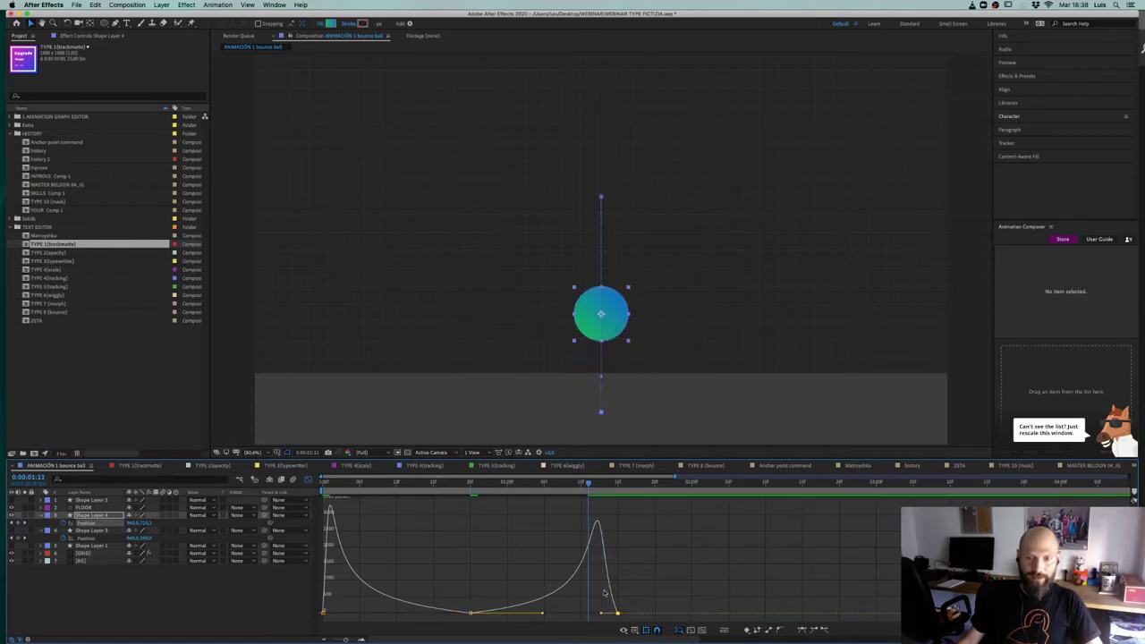
drag(418, 483, 292, 486)
key(space)
key(space)
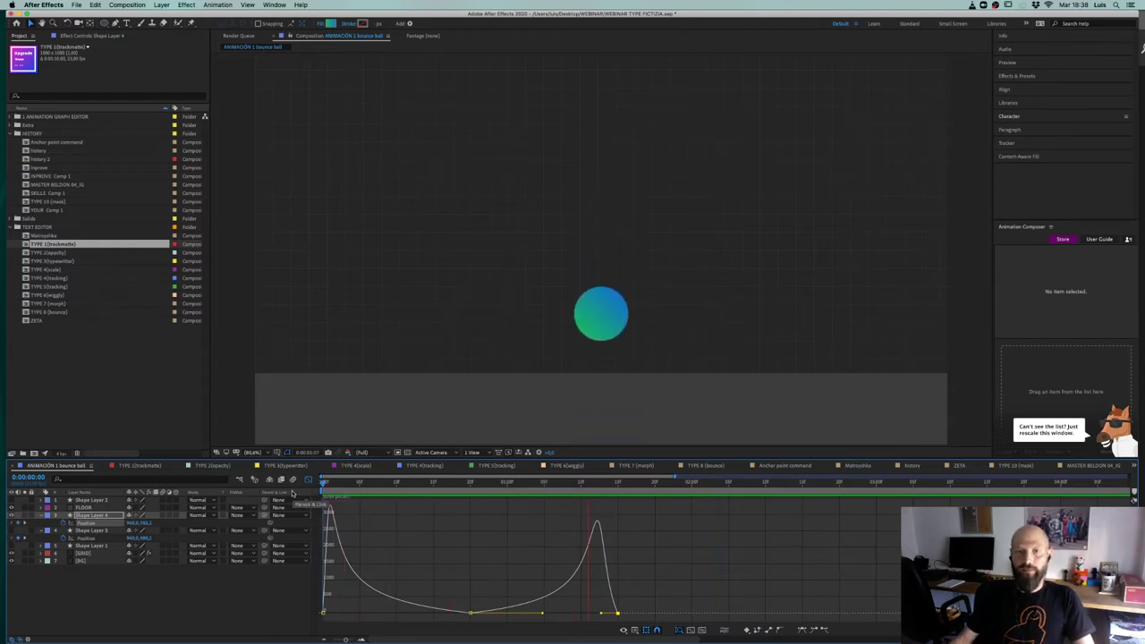
key(space)
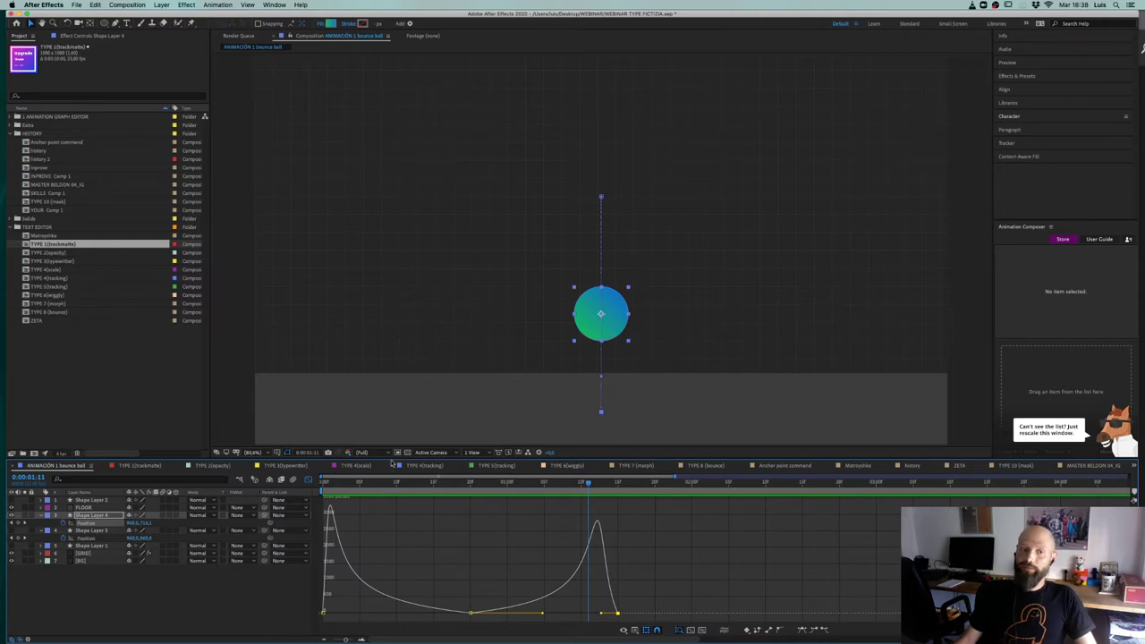
Step: Enlarge the speed graph area, scrub through the slow motion just after 0:00:00:20, and return to the first frame
drag(392, 457, 395, 429)
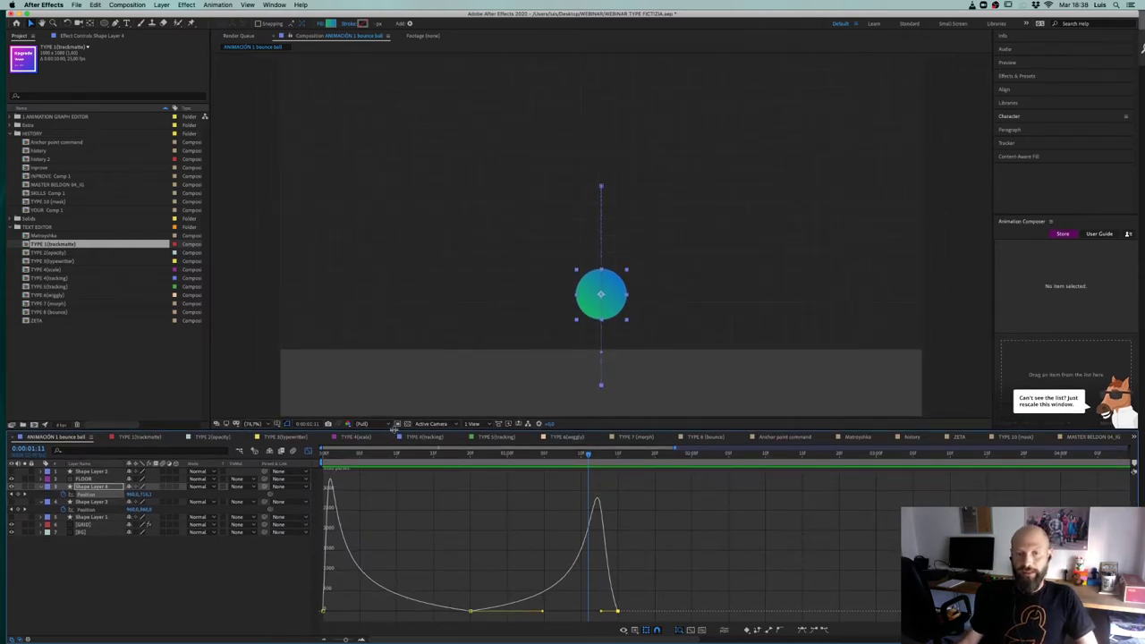
click(470, 455)
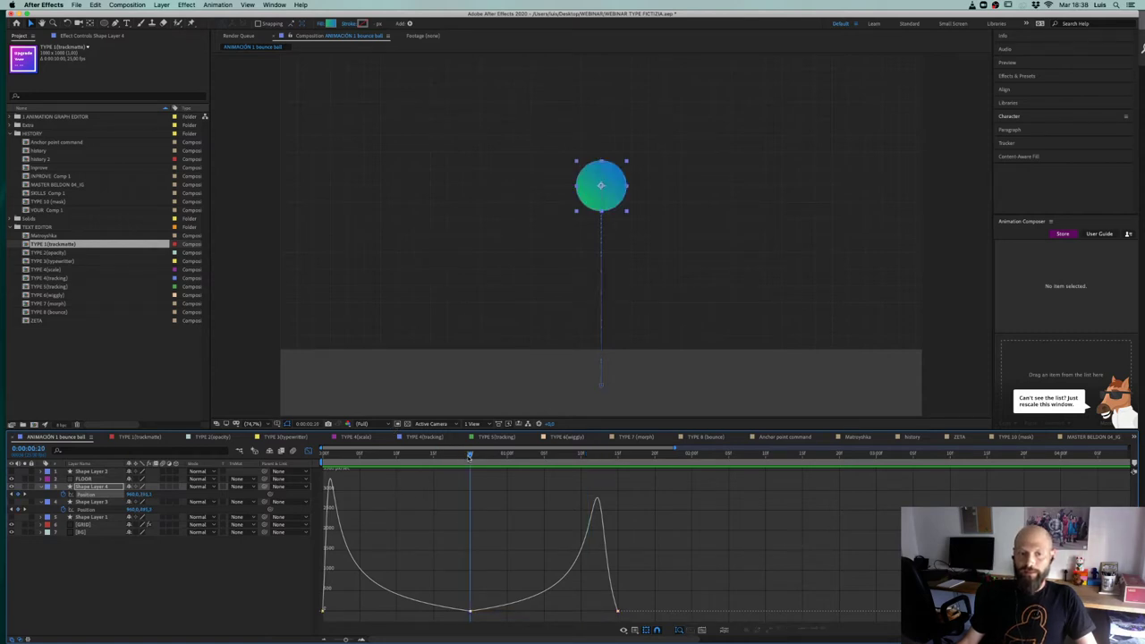
drag(470, 455, 506, 454)
click(473, 456)
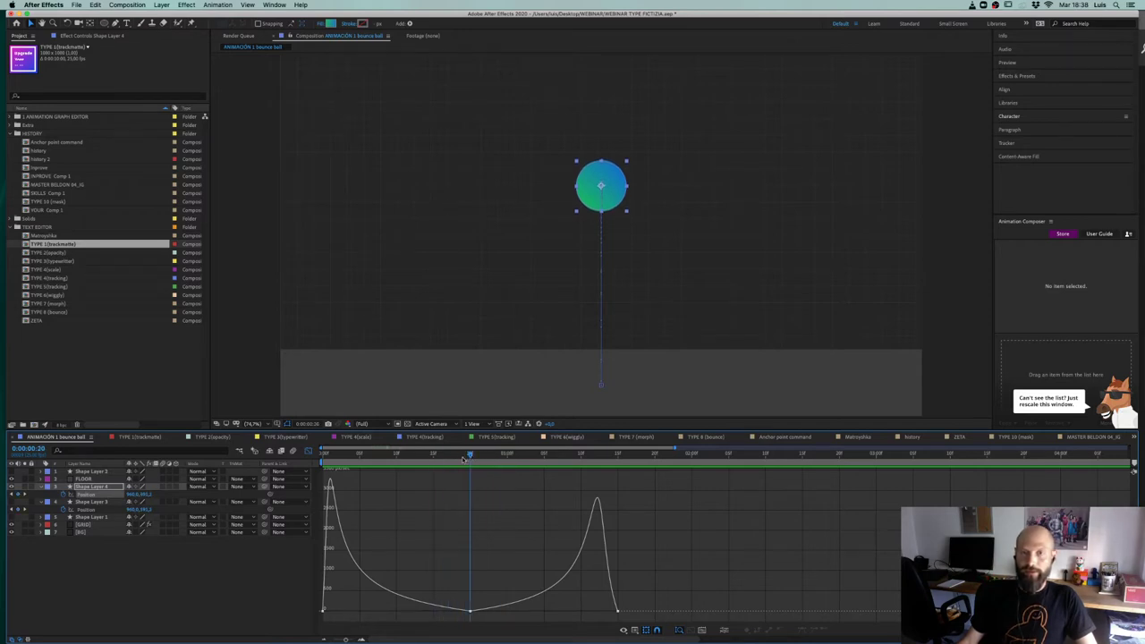
drag(465, 456, 313, 475)
key(space)
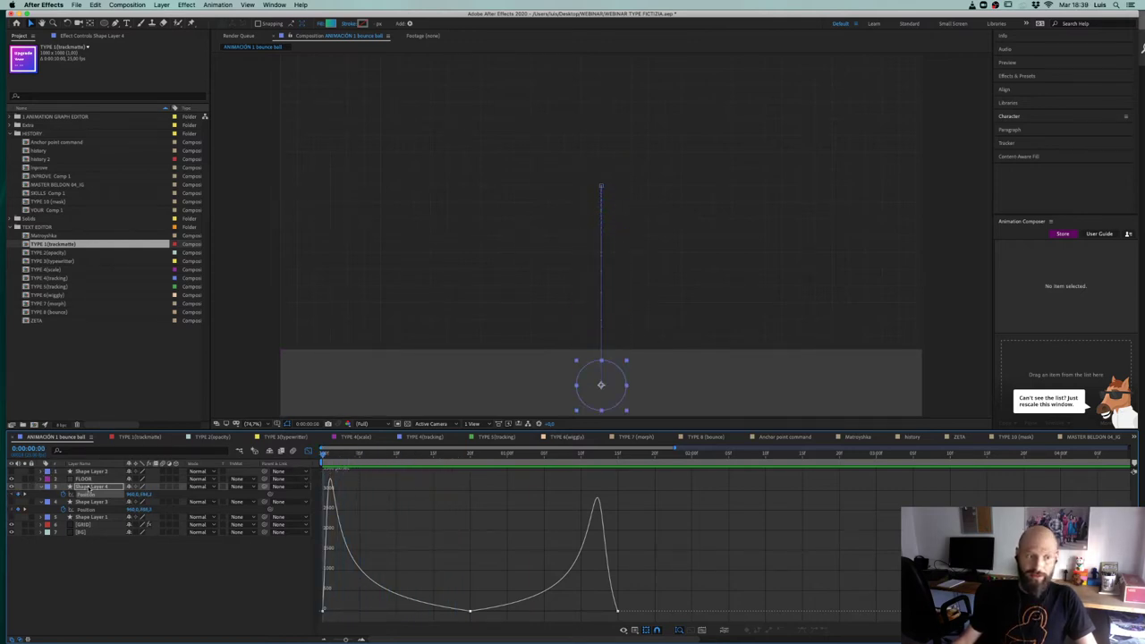
Step: Hide Shape Layer 4, show Shape Layer 3 instead, close the speed graph, and preview the linear motion
click(86, 488)
click(11, 487)
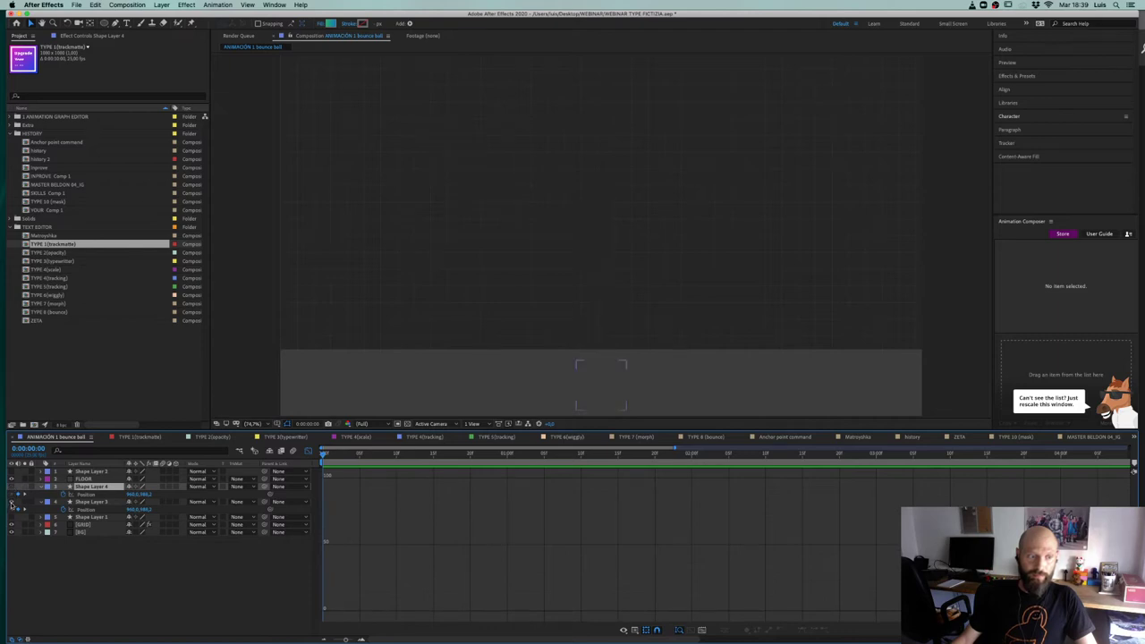
click(308, 453)
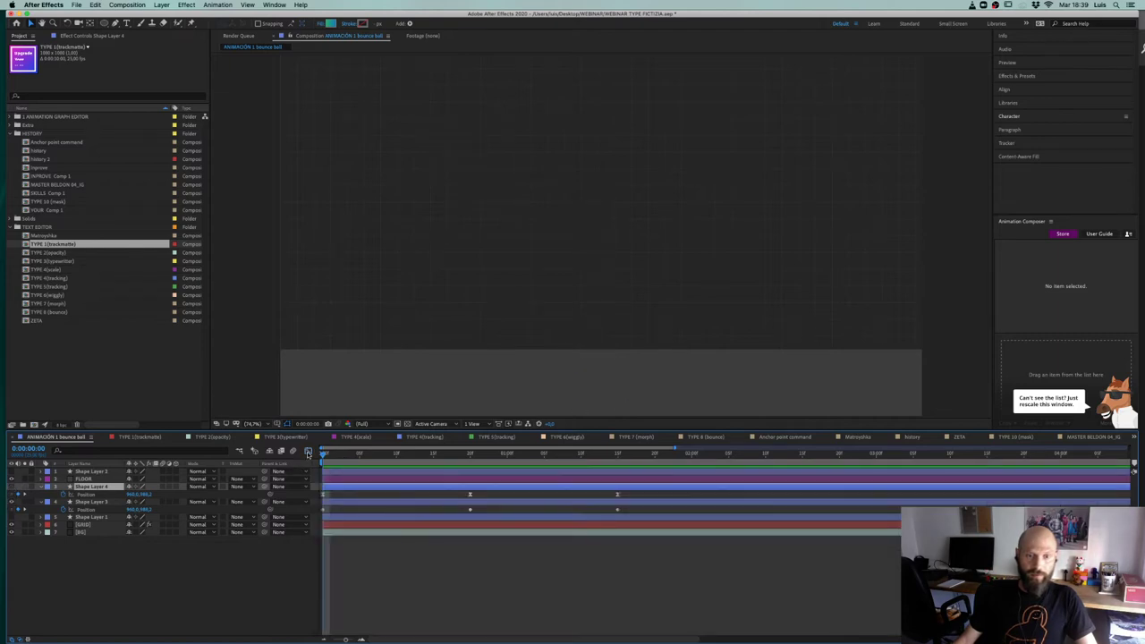
key(space)
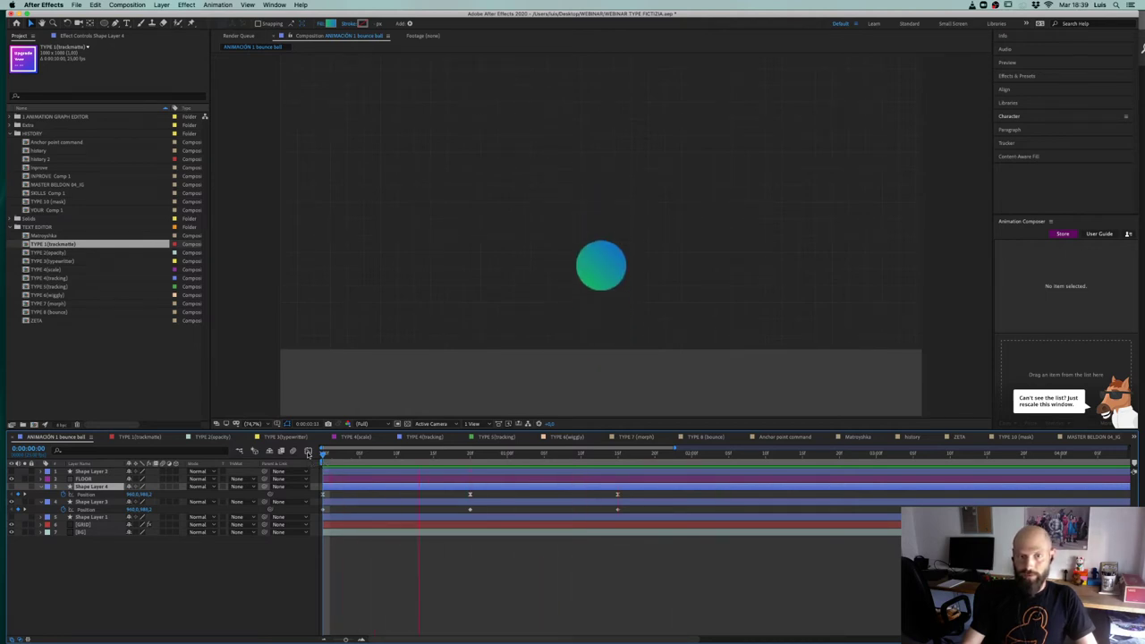
drag(373, 461, 456, 458)
Step: Make Shape Layer 1 and Shape Layer 4 visible alongside Shape Layer 3 and preview the balls together from the first frame
click(12, 516)
click(11, 487)
drag(349, 457, 283, 462)
key(space)
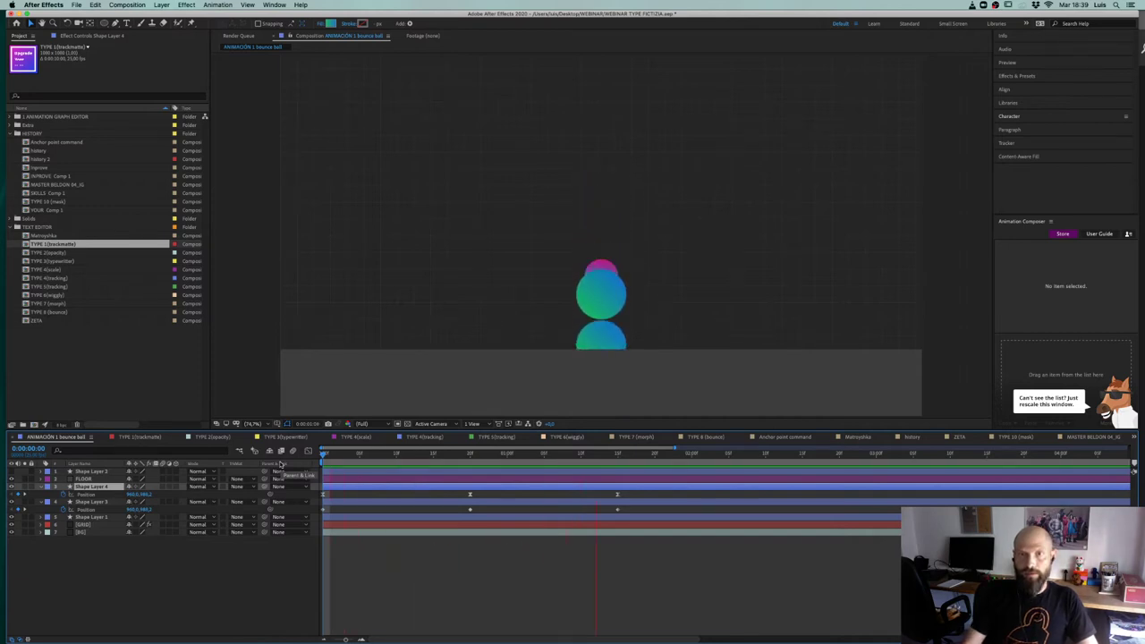
key(space)
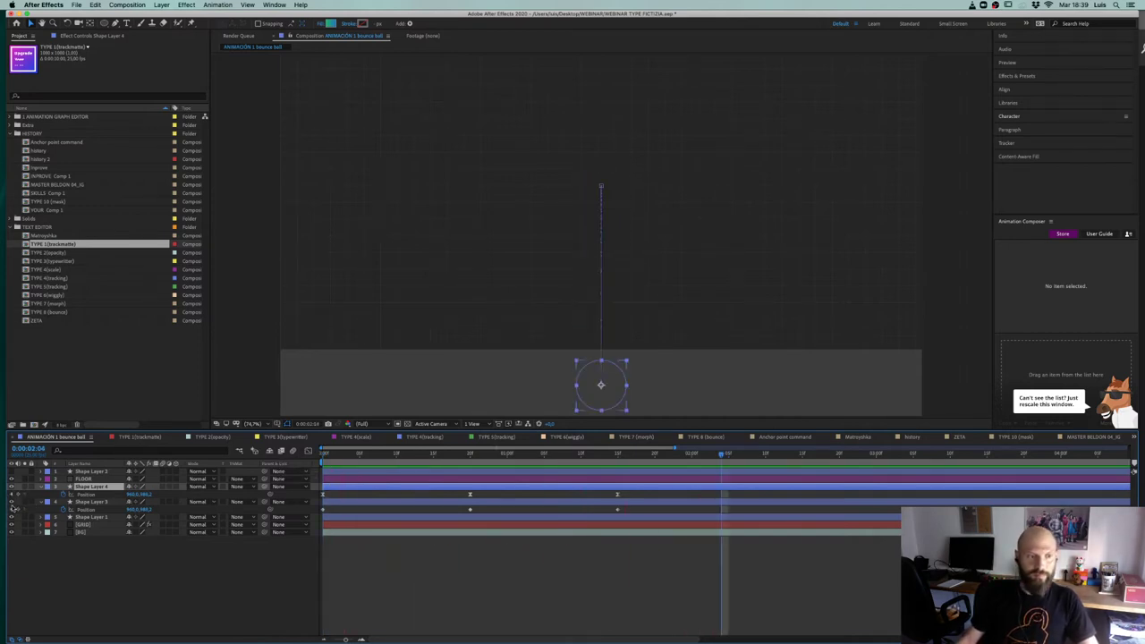
Step: Hide the other ball layers so only Shape Layer 1 stays visible, preview its motion, and return to the first frame
click(11, 487)
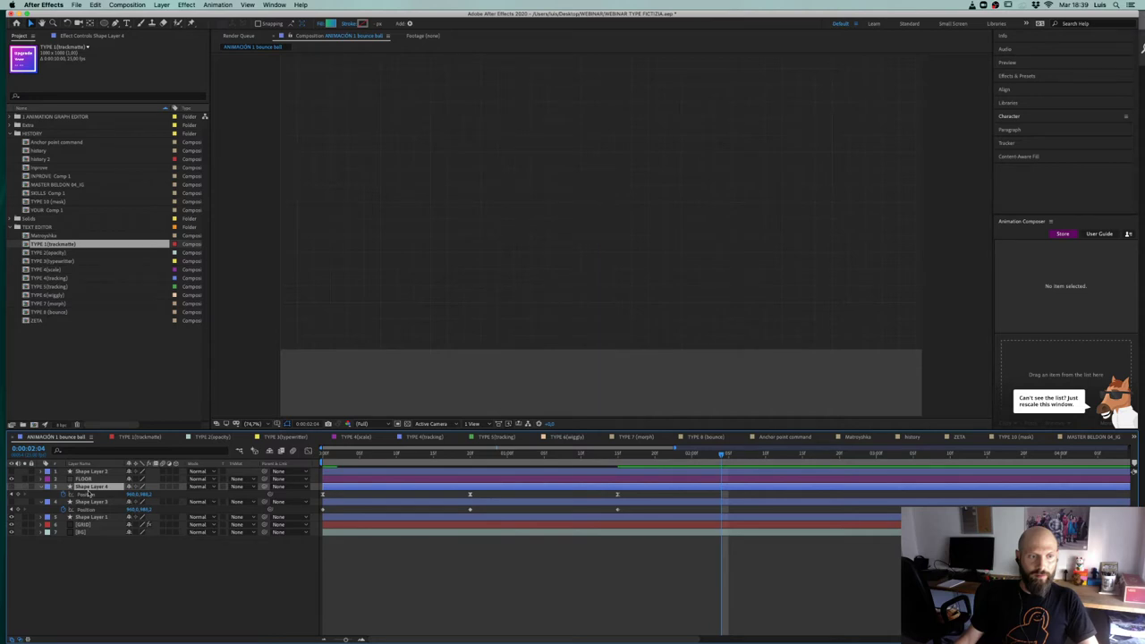
click(11, 471)
click(11, 471)
click(152, 582)
drag(397, 455, 283, 471)
key(space)
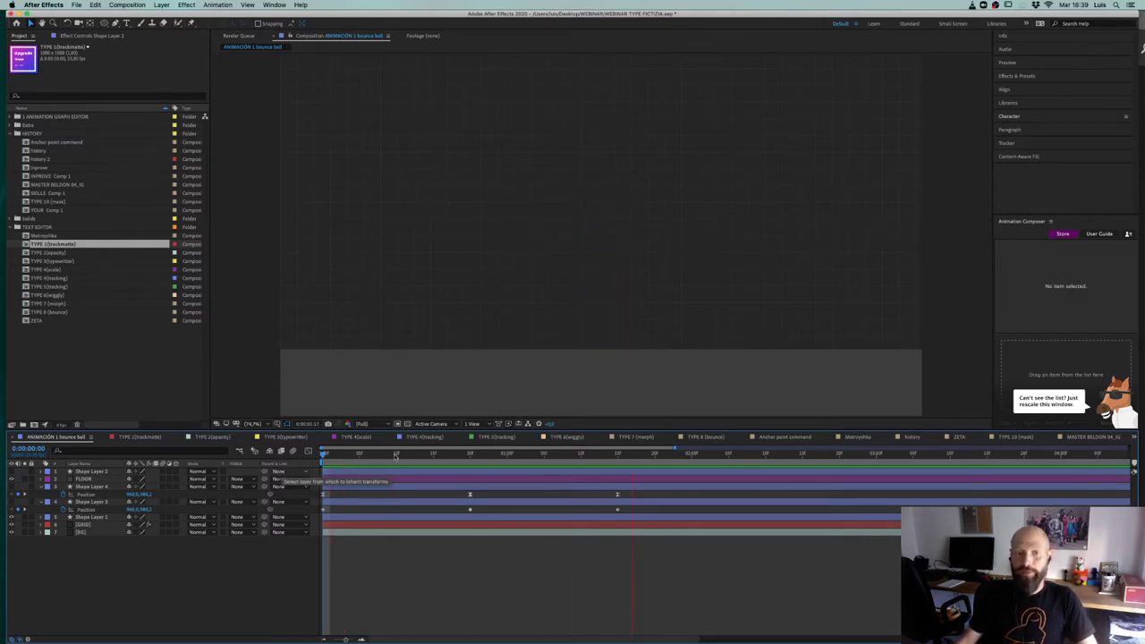
drag(383, 455, 321, 465)
Step: Show Shape Layer 4, hide Shape Layer 1, and preview the eased ball alone from the first frame
click(333, 487)
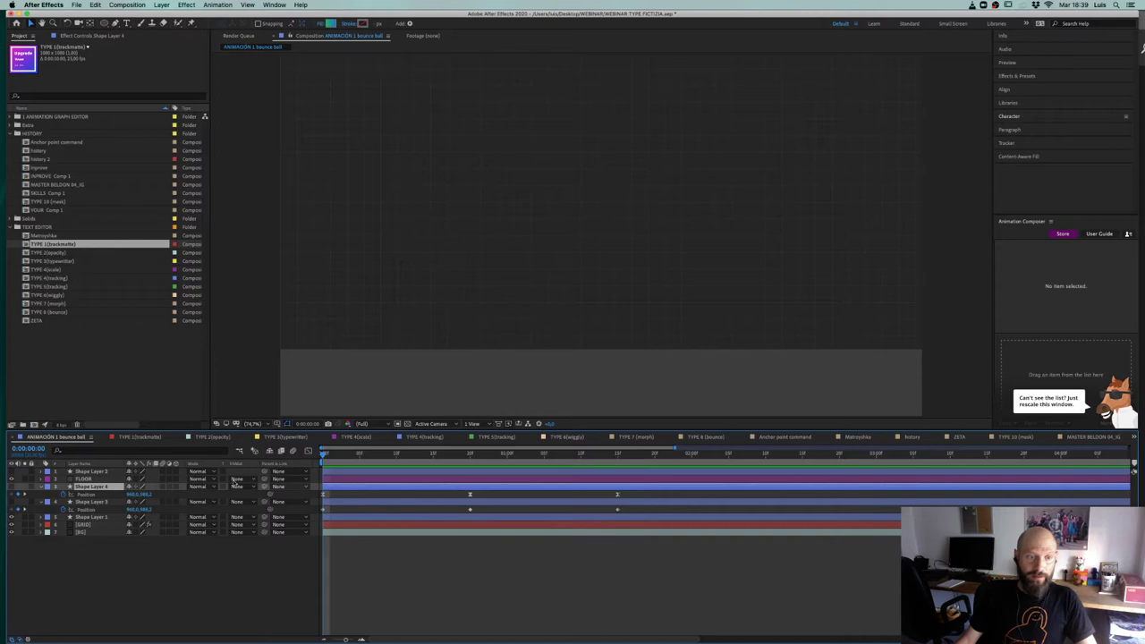
click(11, 486)
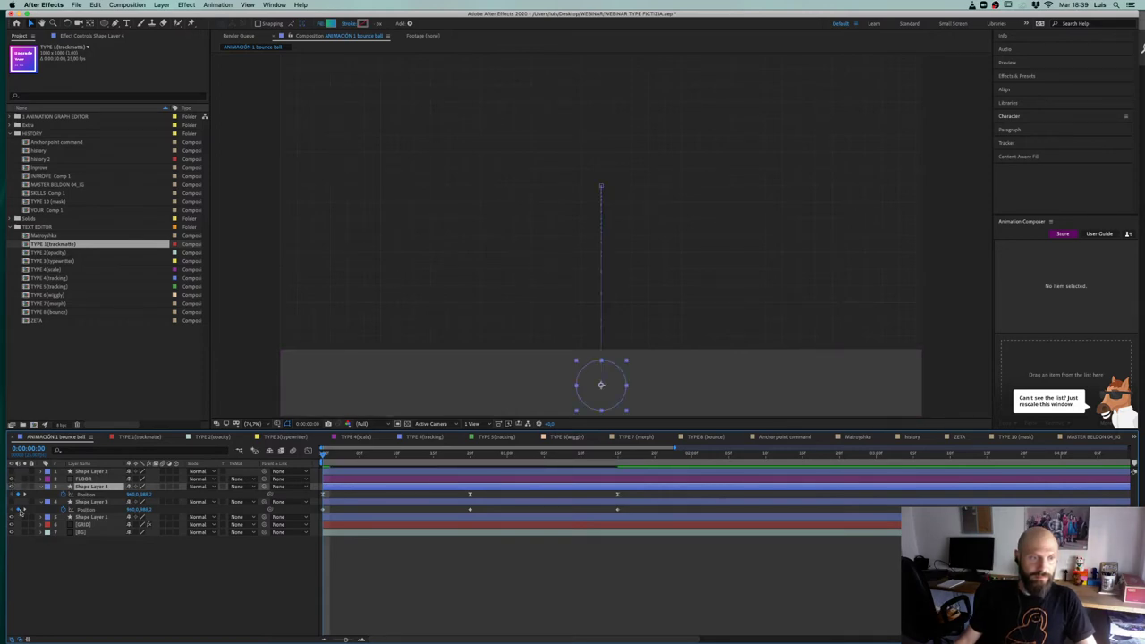
key(space)
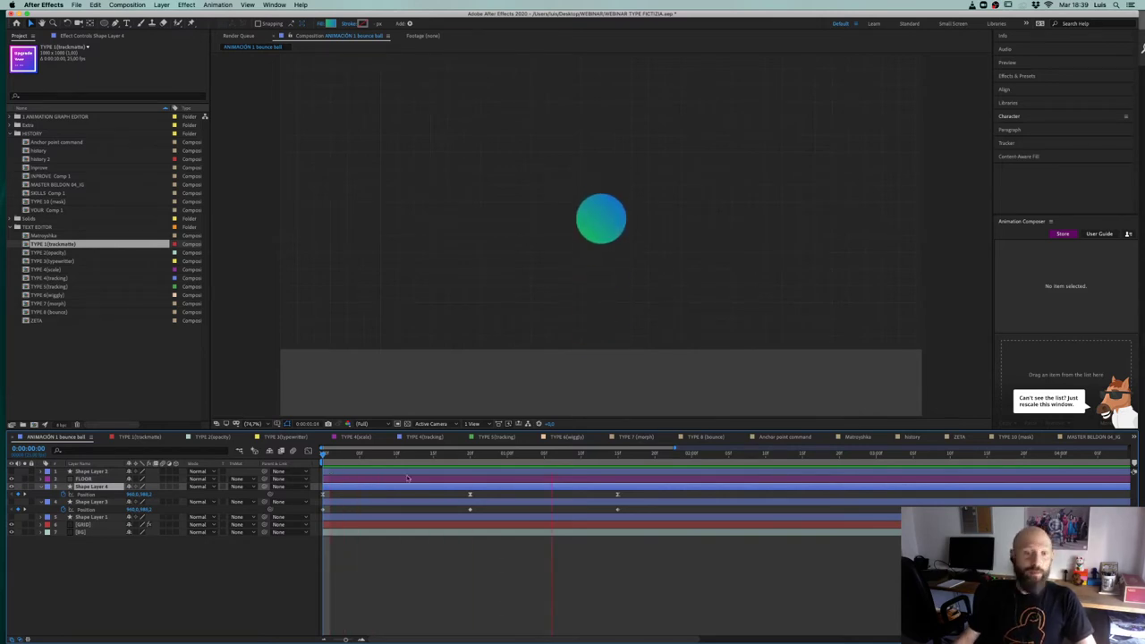
key(space)
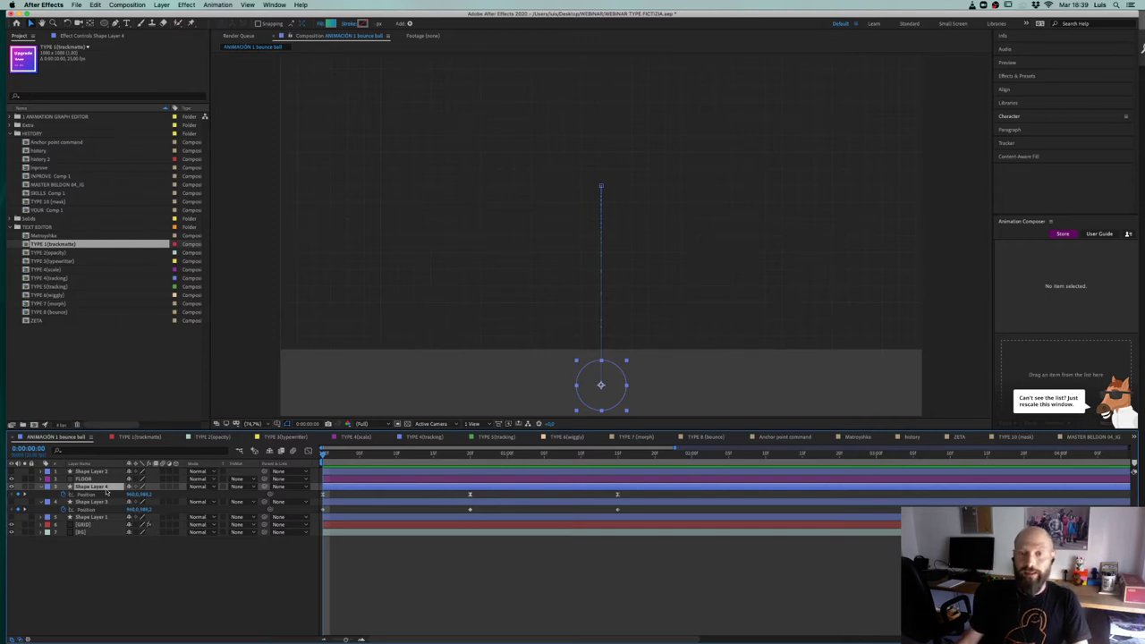
Step: Reveal Shape Layer 4's Rotation, add a keyframe at the first frame, and go to 0:00:01:15
key(r)
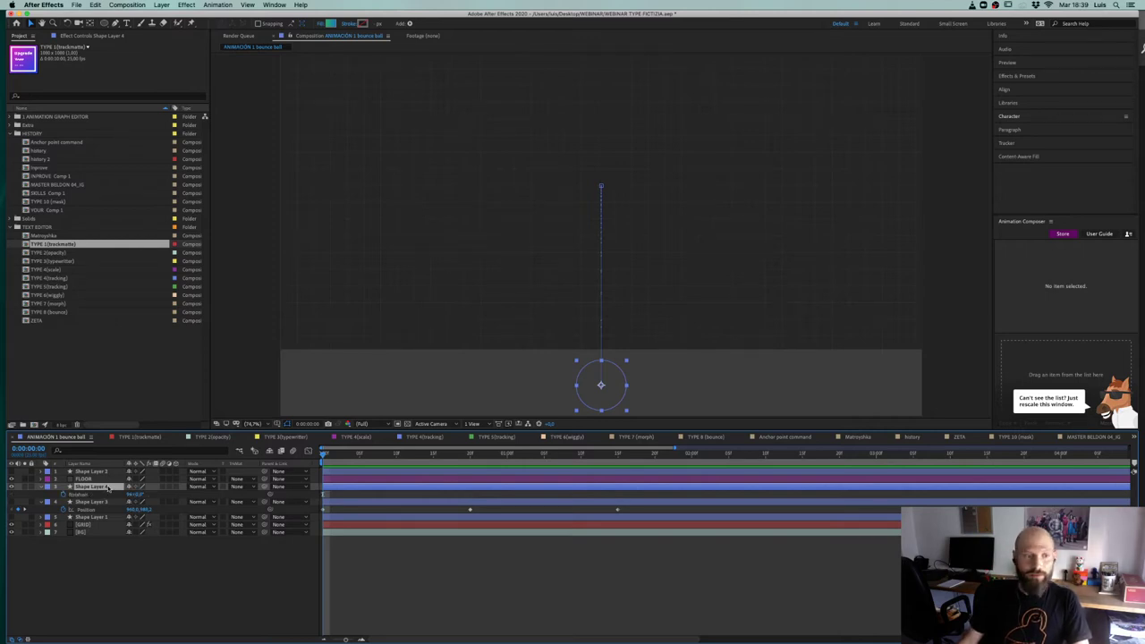
click(63, 495)
drag(326, 457, 618, 464)
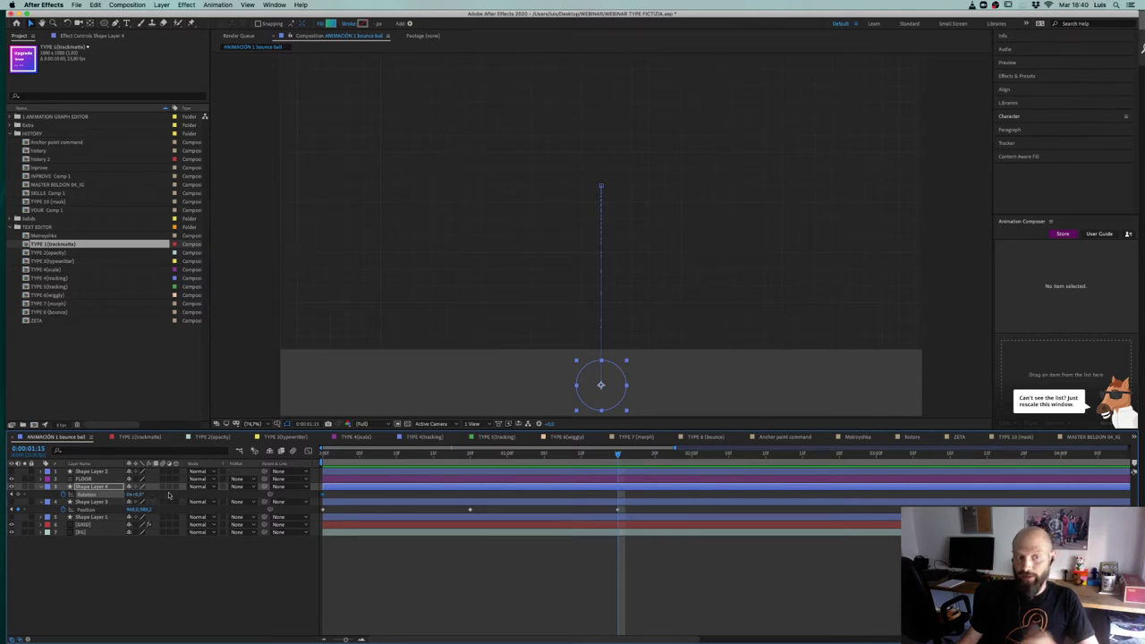
Step: Set Shape Layer 4's Rotation to one full revolution (1x) at 0:00:01:15
drag(138, 497, 157, 494)
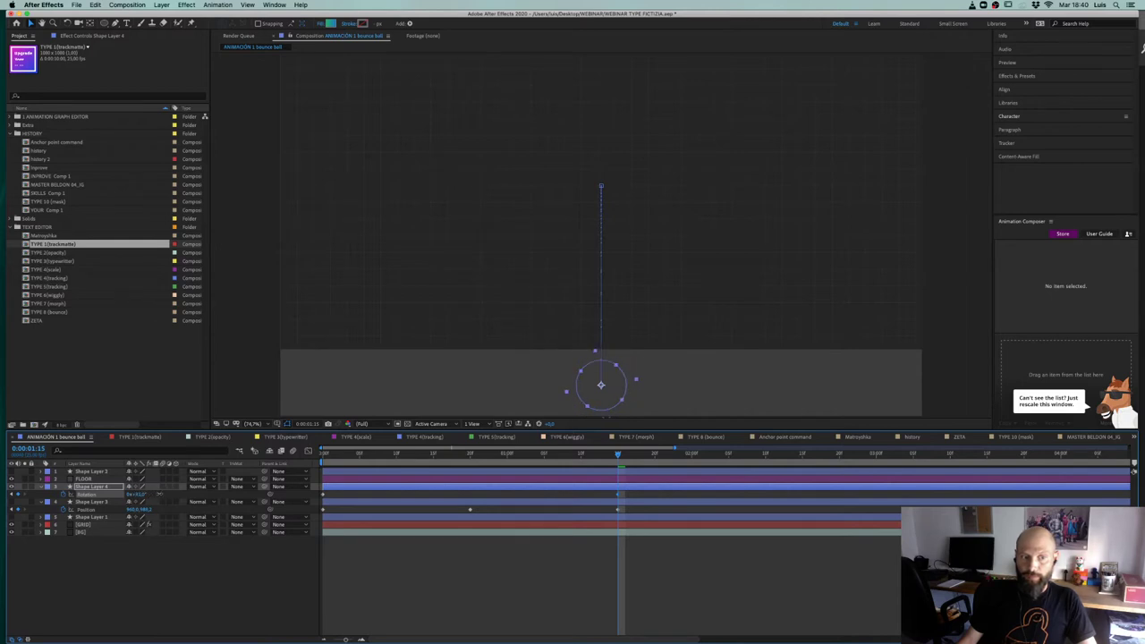
key(super+z)
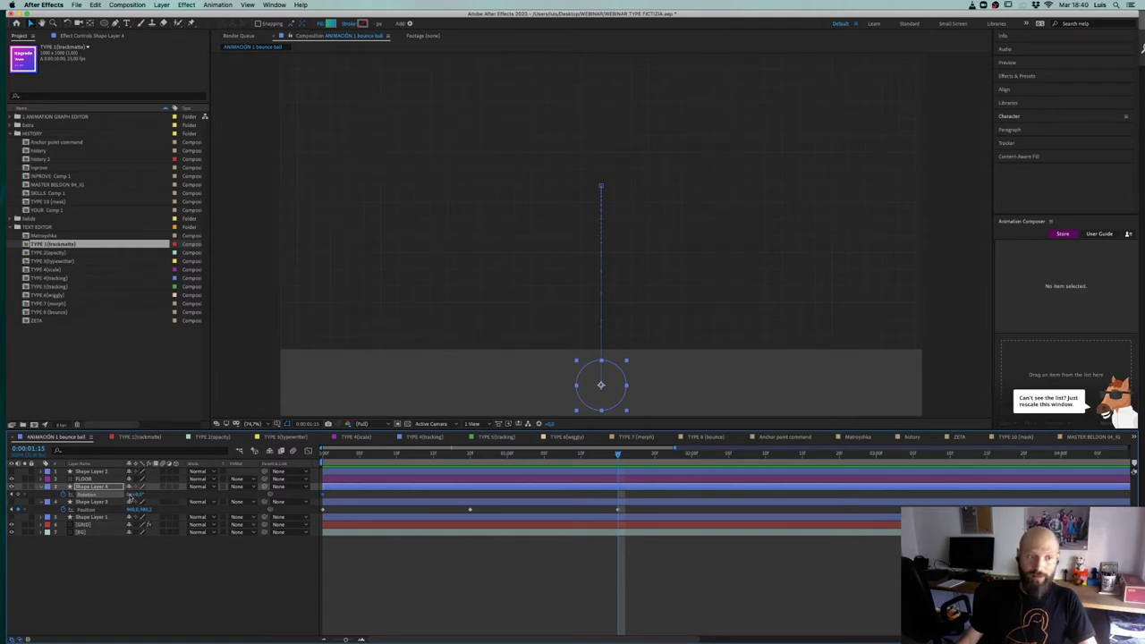
click(131, 495)
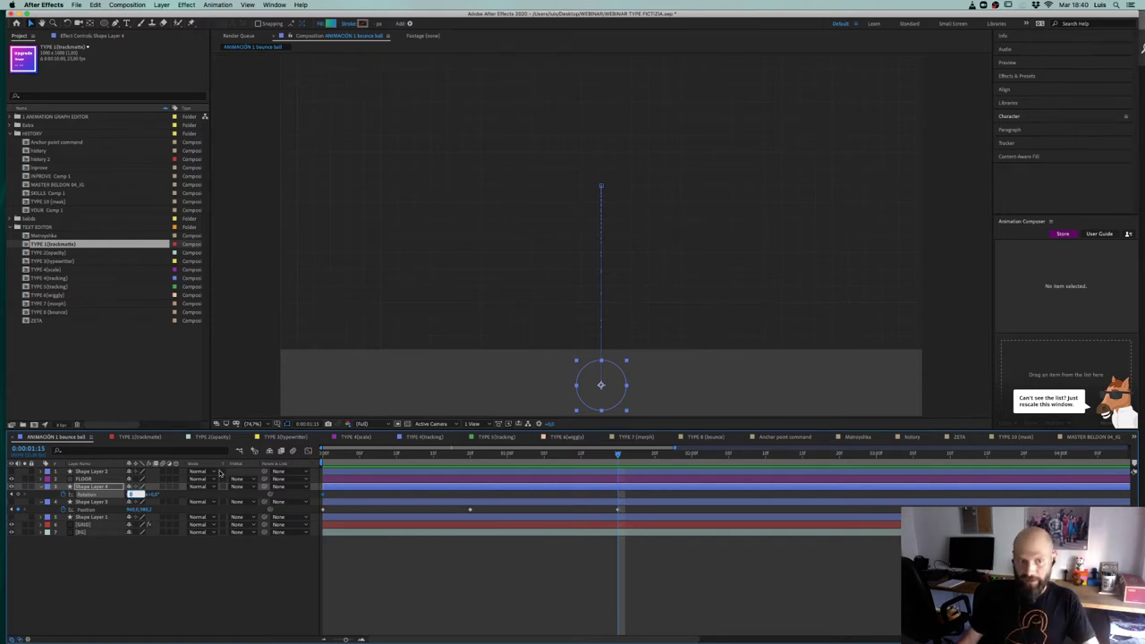
text(1)
key(Return)
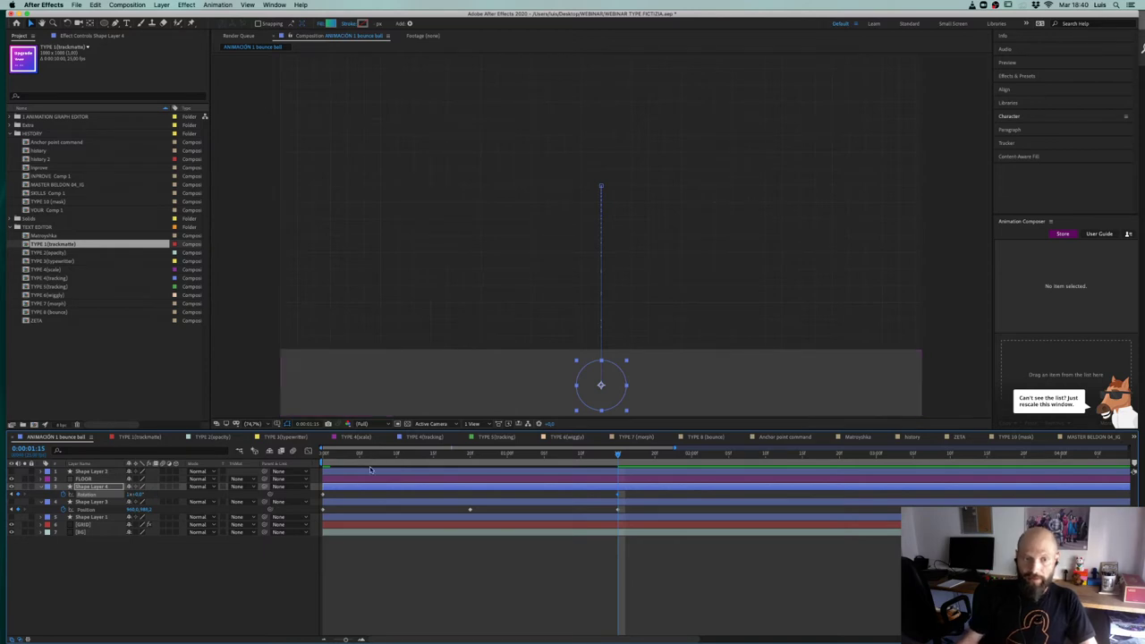
Step: Preview Shape Layer 4's rise, fall and rotation from the first frame, then return to 0:00:01:15 and deselect everything
key(space)
key(space)
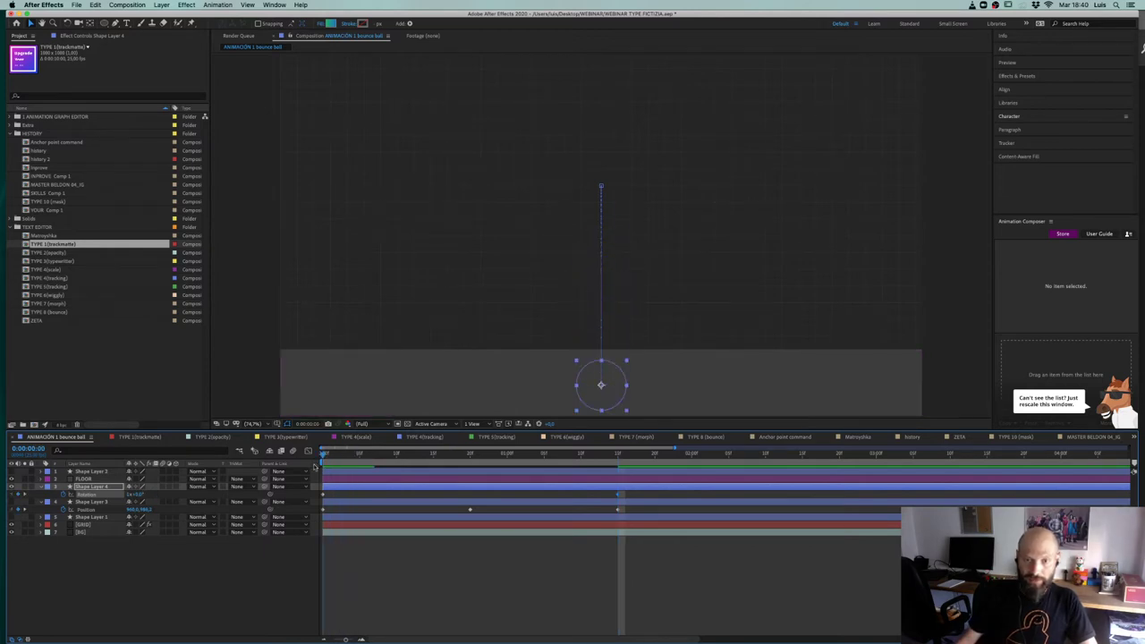
key(space)
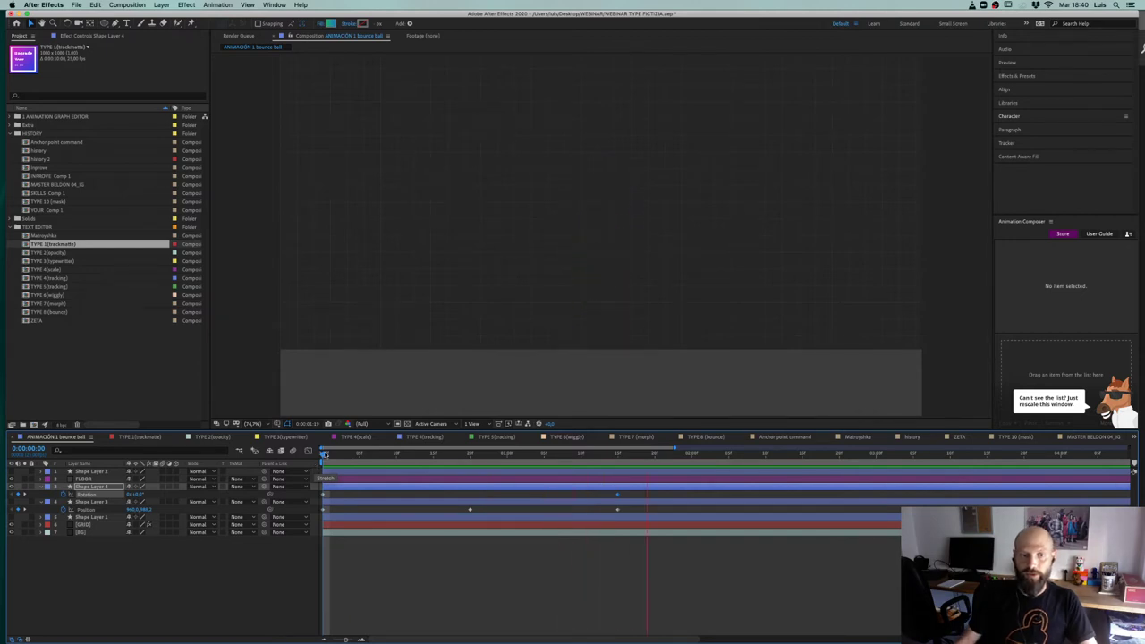
key(space)
key(space)
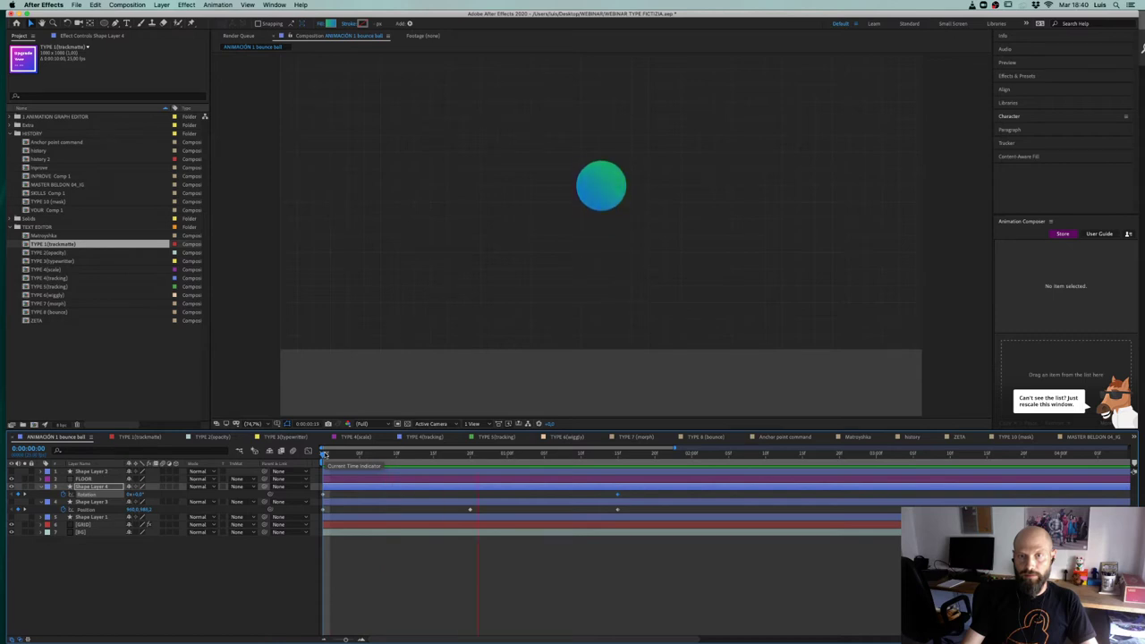
drag(338, 457, 610, 430)
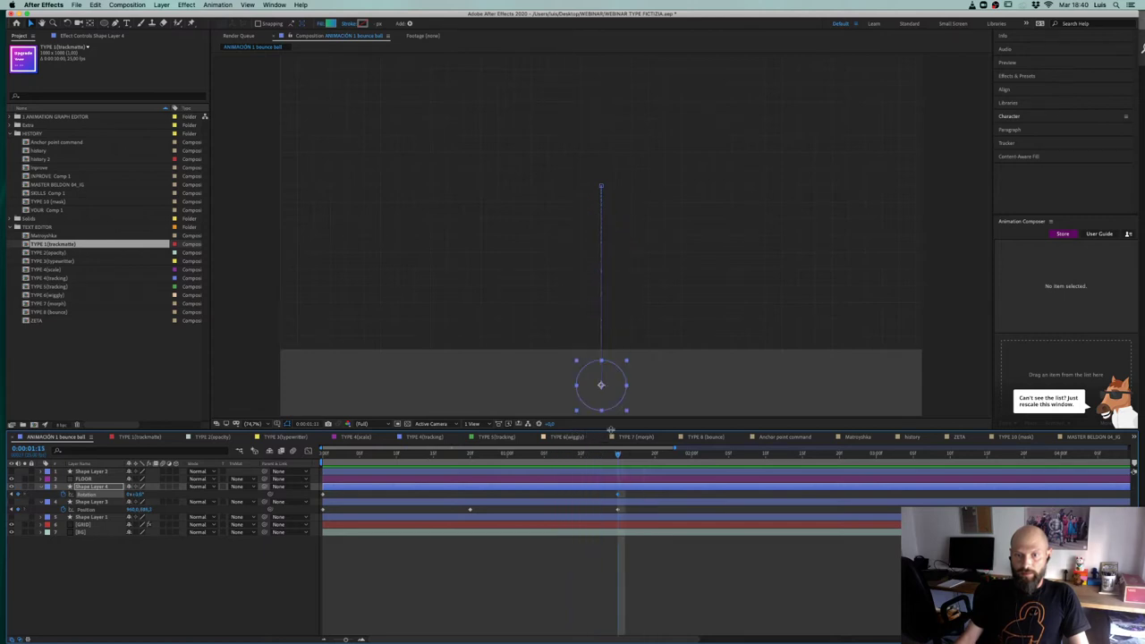
click(525, 556)
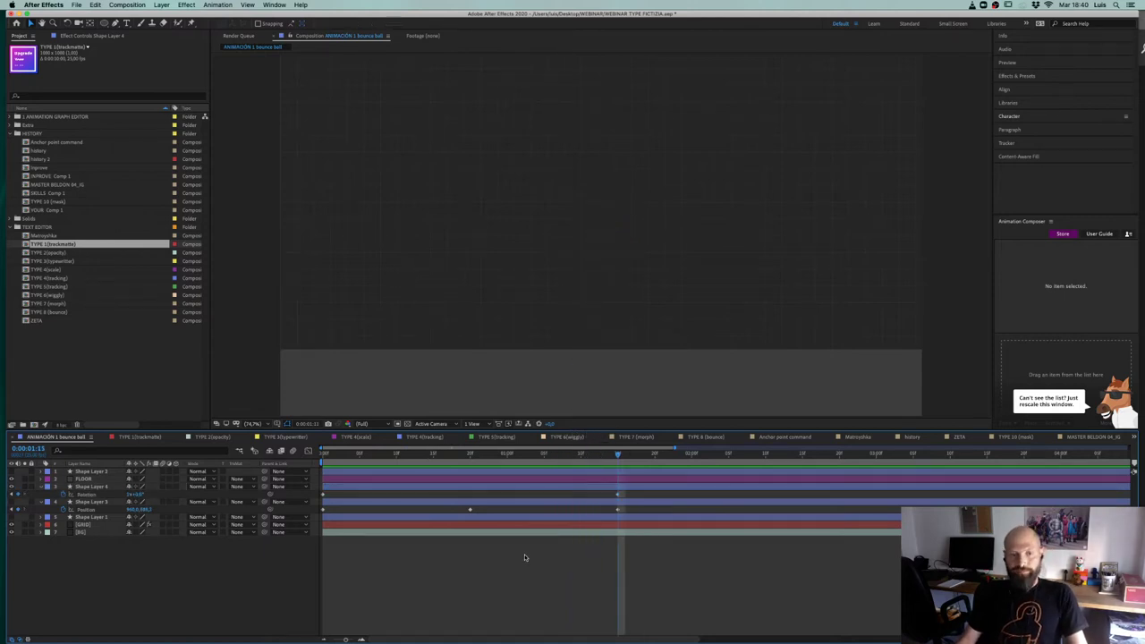
Step: Go back to the first frame, collapse the properties of Shape Layer 4 and Shape Layer 3, and clear the layer selection
click(471, 455)
drag(471, 456, 323, 457)
click(79, 488)
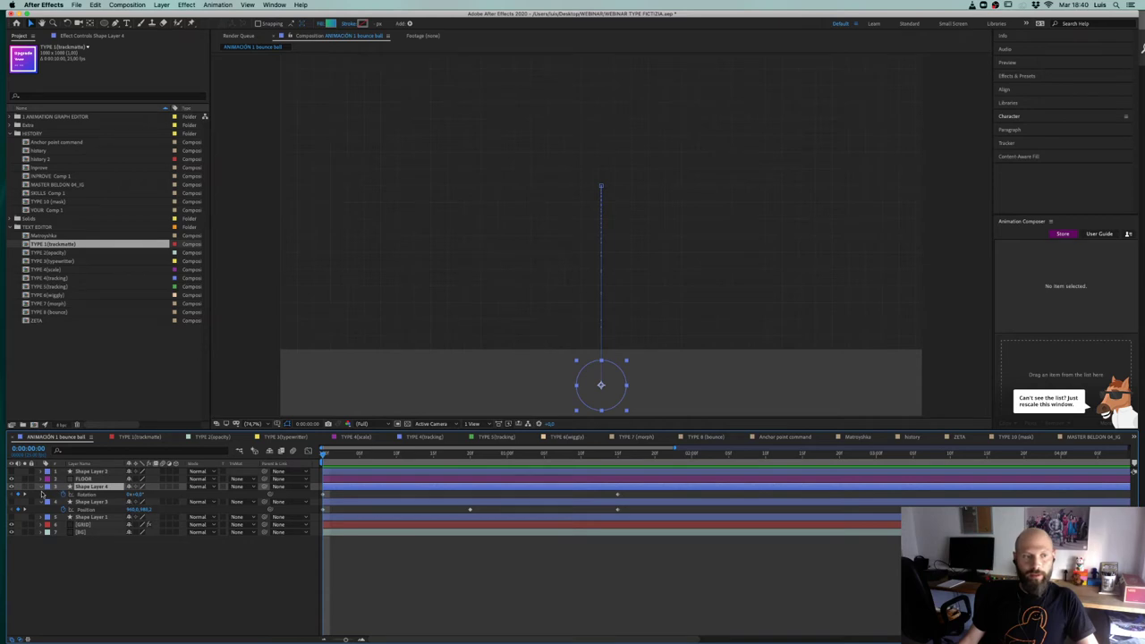
click(41, 487)
click(42, 494)
click(63, 566)
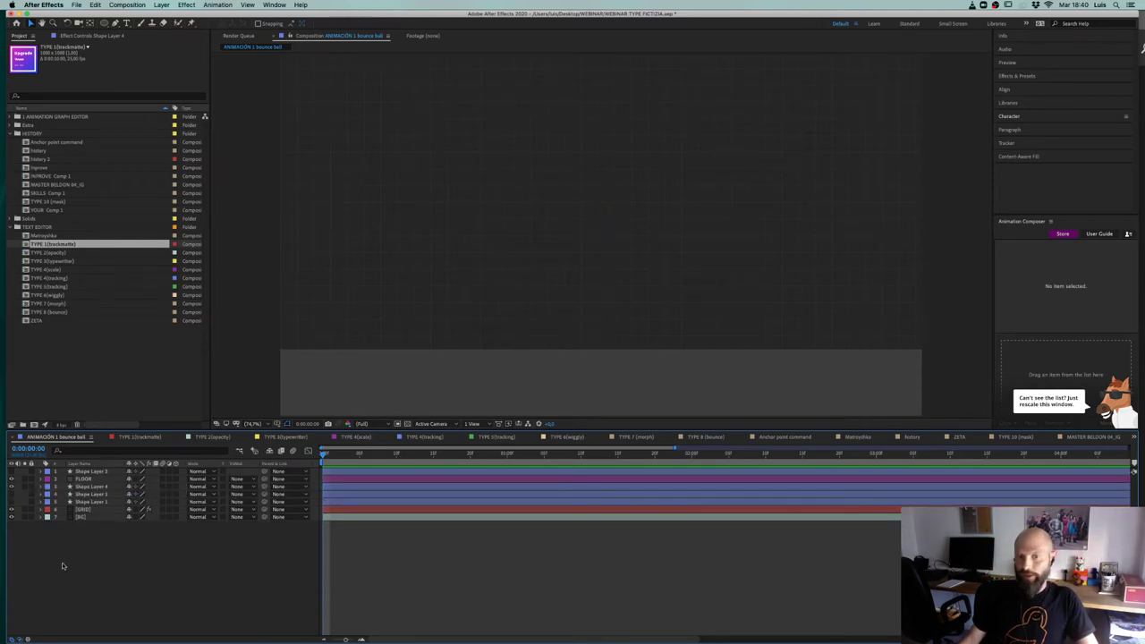
Step: Hide Shape Layer 4 in the bounce ball composition and leave no layer selected
click(82, 487)
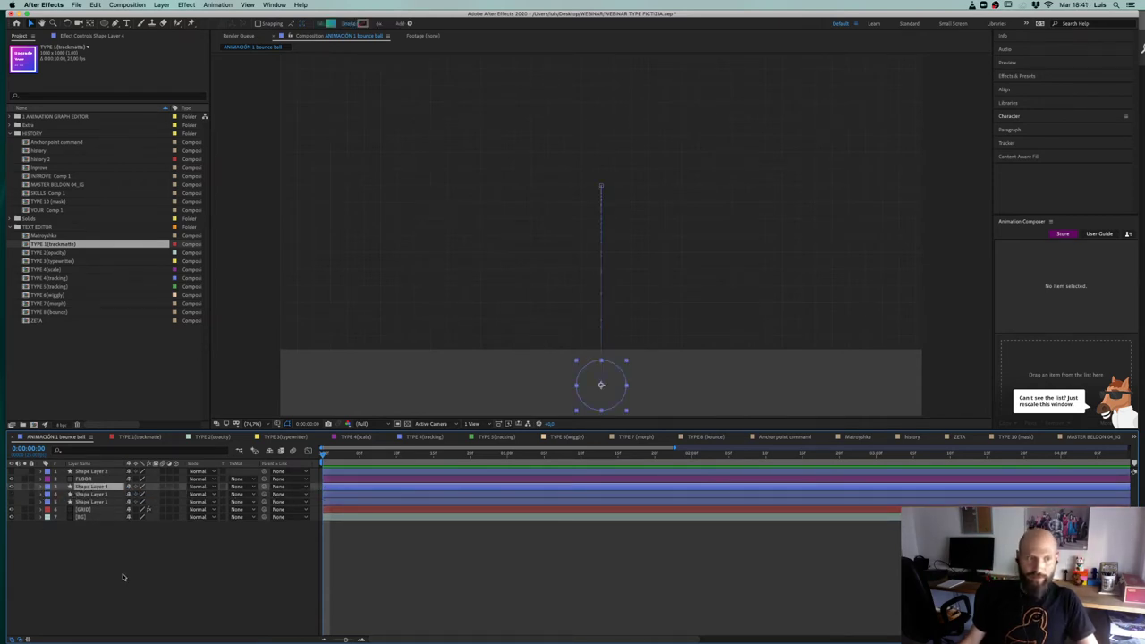
click(124, 576)
click(90, 488)
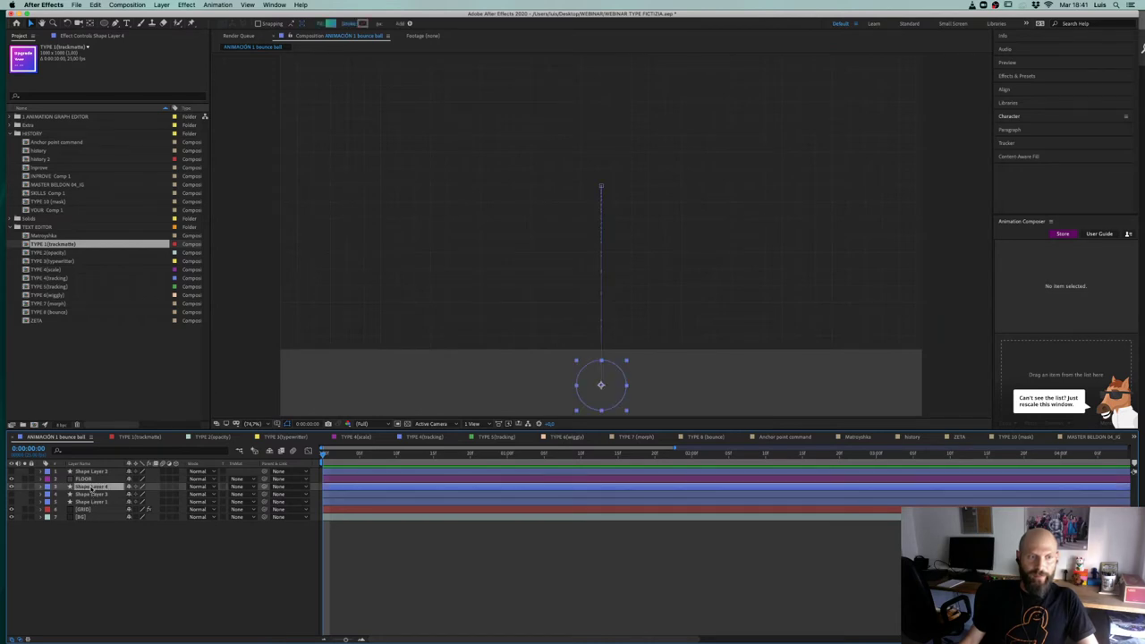
key(super+shift+a)
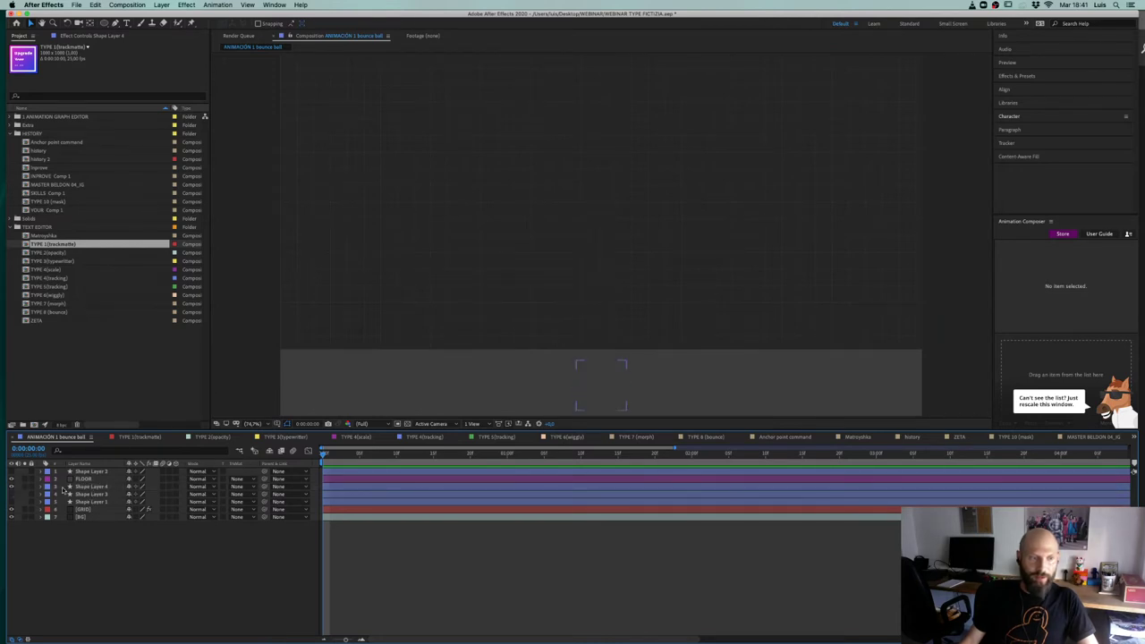
click(10, 487)
Step: Show Shape Layer 2, preview its bouncing ball animation from the first frame, and hide the layer again
click(77, 471)
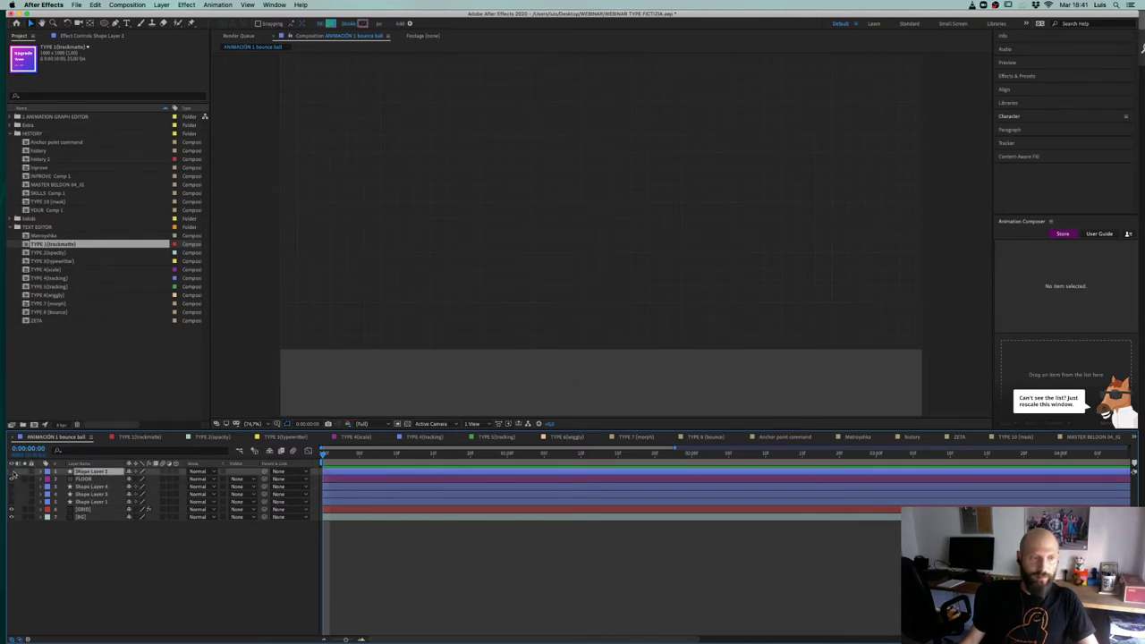
click(12, 472)
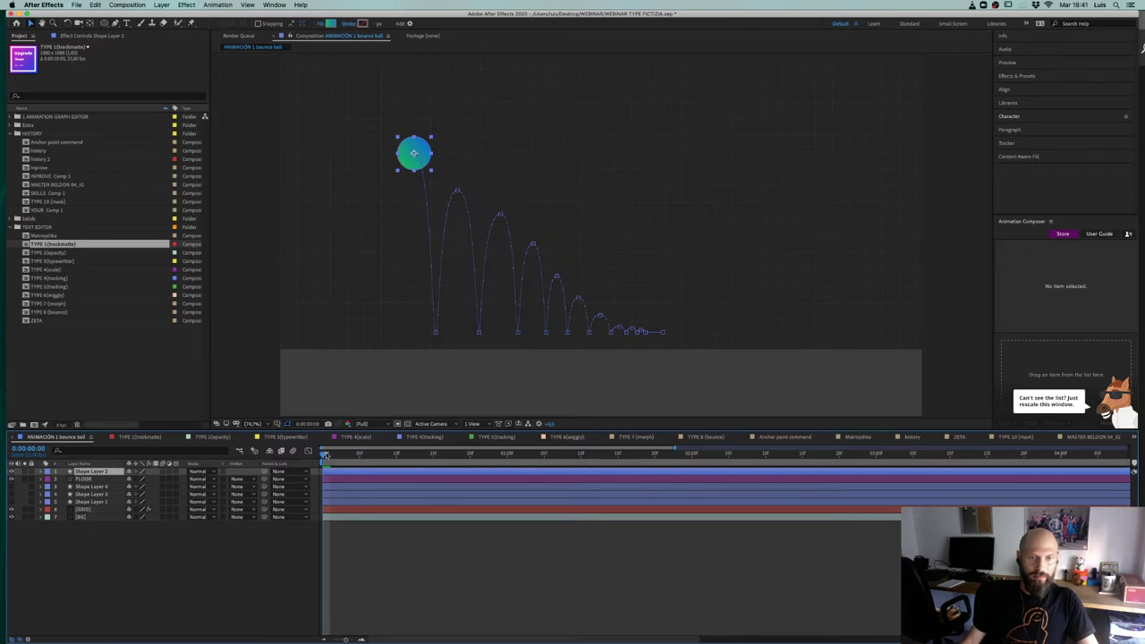
key(space)
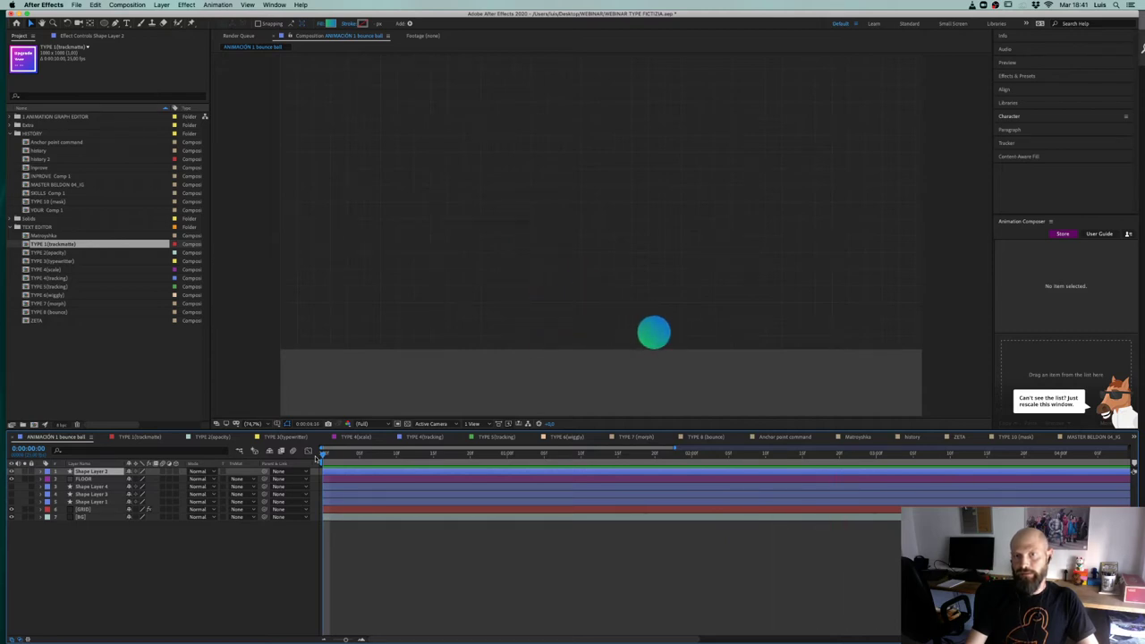
key(space)
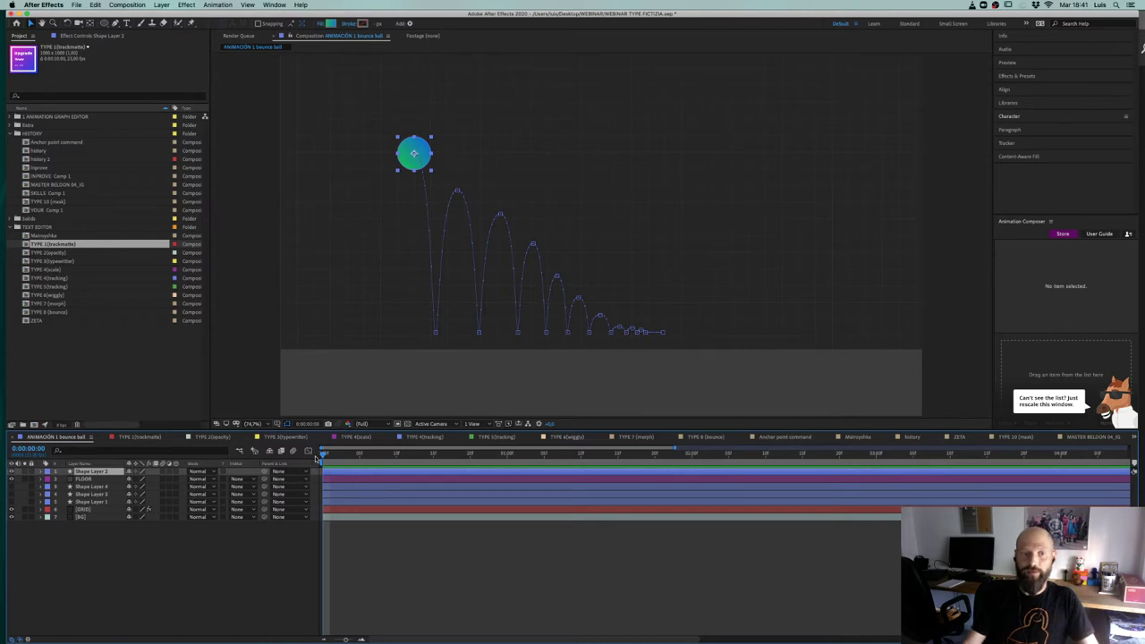
click(248, 557)
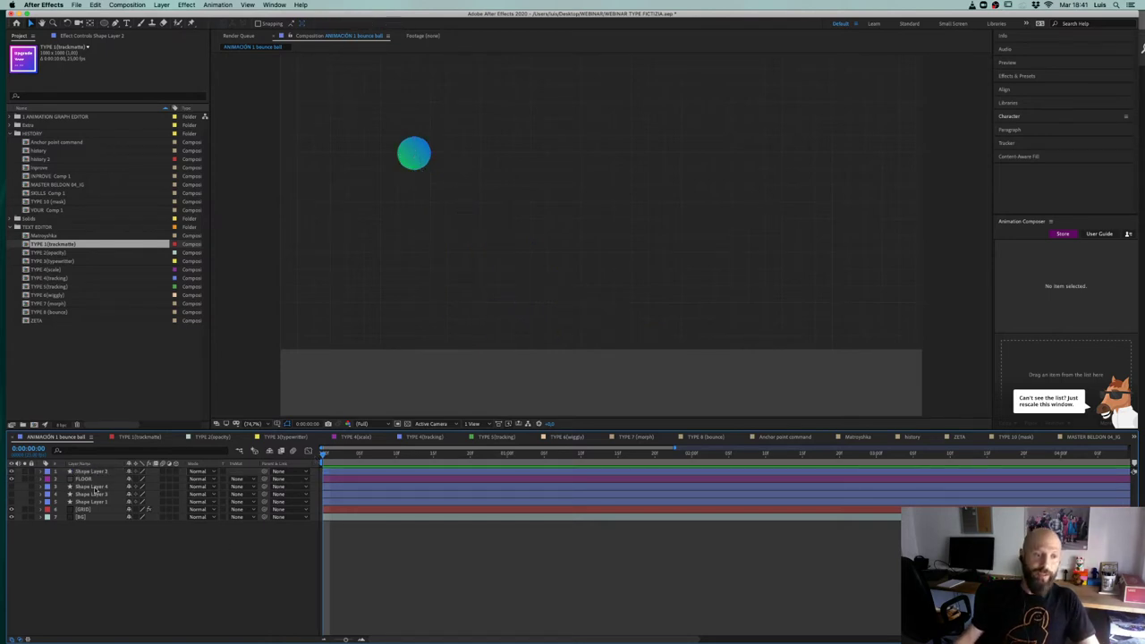
click(97, 473)
click(12, 472)
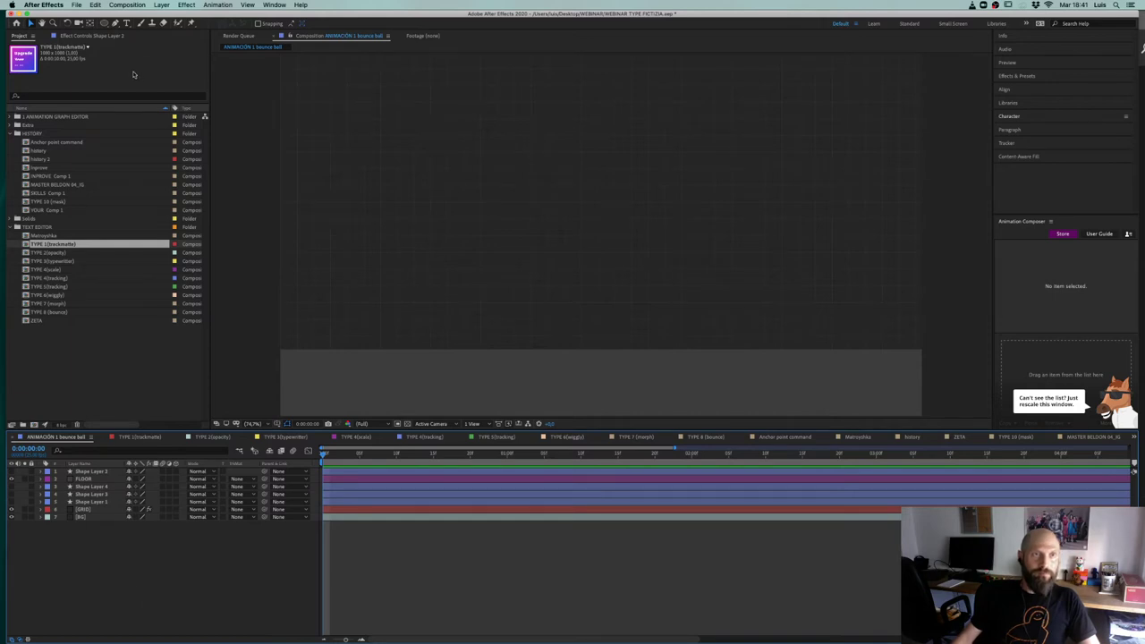
Step: Create a new shape layer with a full-frame ellipse and change its gradient's green stop to magenta (B518B1)
double_click(103, 23)
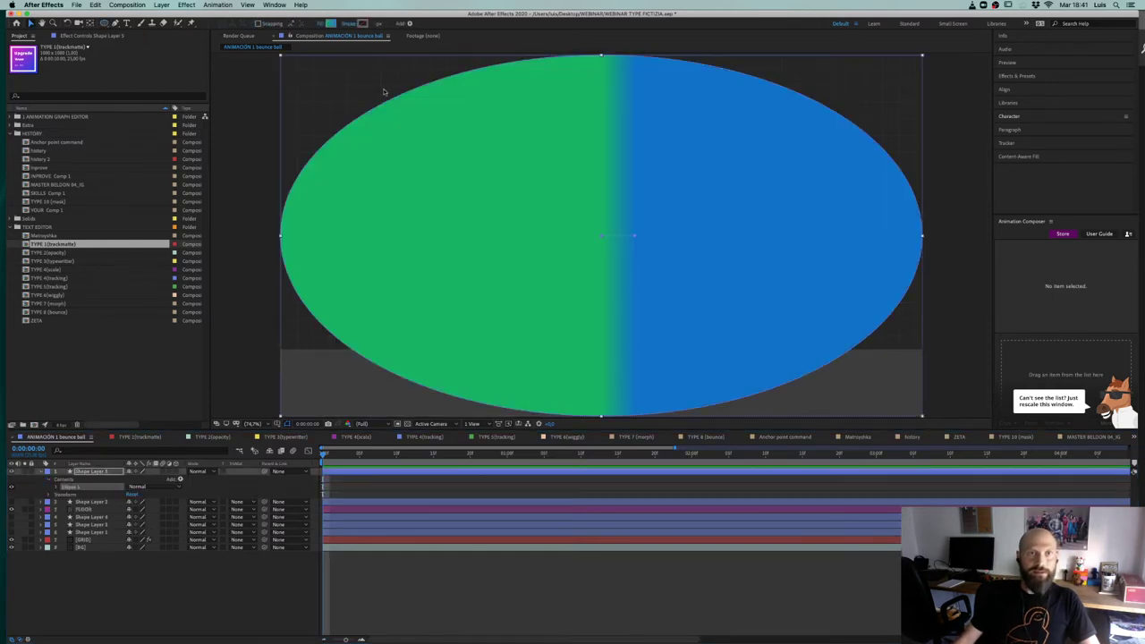
click(337, 24)
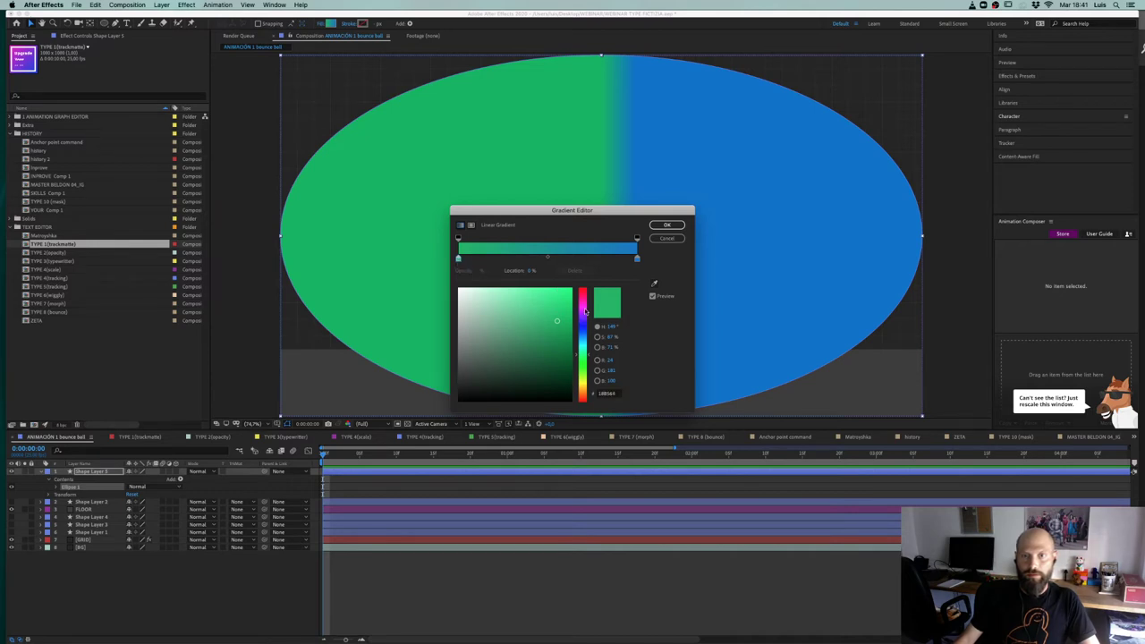
click(585, 311)
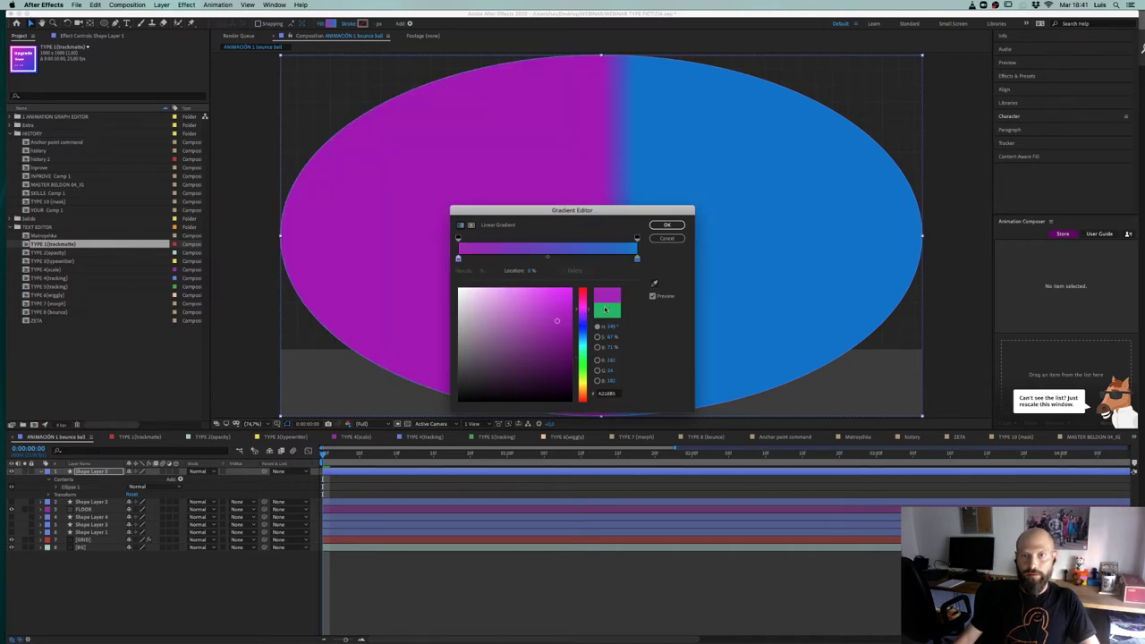
key(Return)
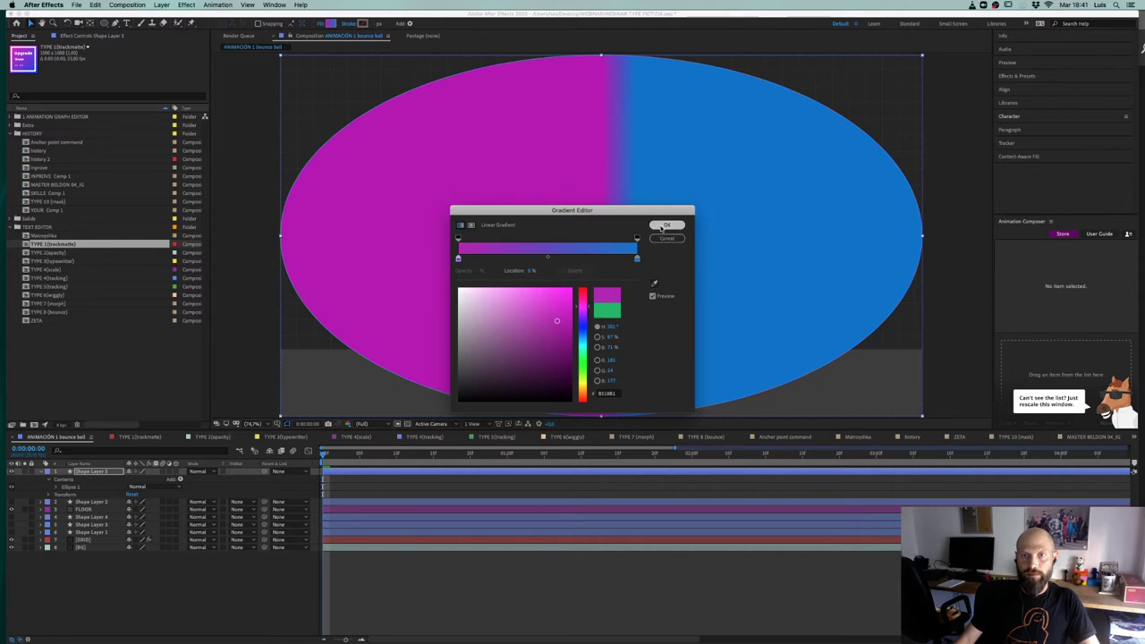
Step: Expand the new ellipse's path properties and set its width to 1080 to make it a circle
click(55, 487)
click(64, 495)
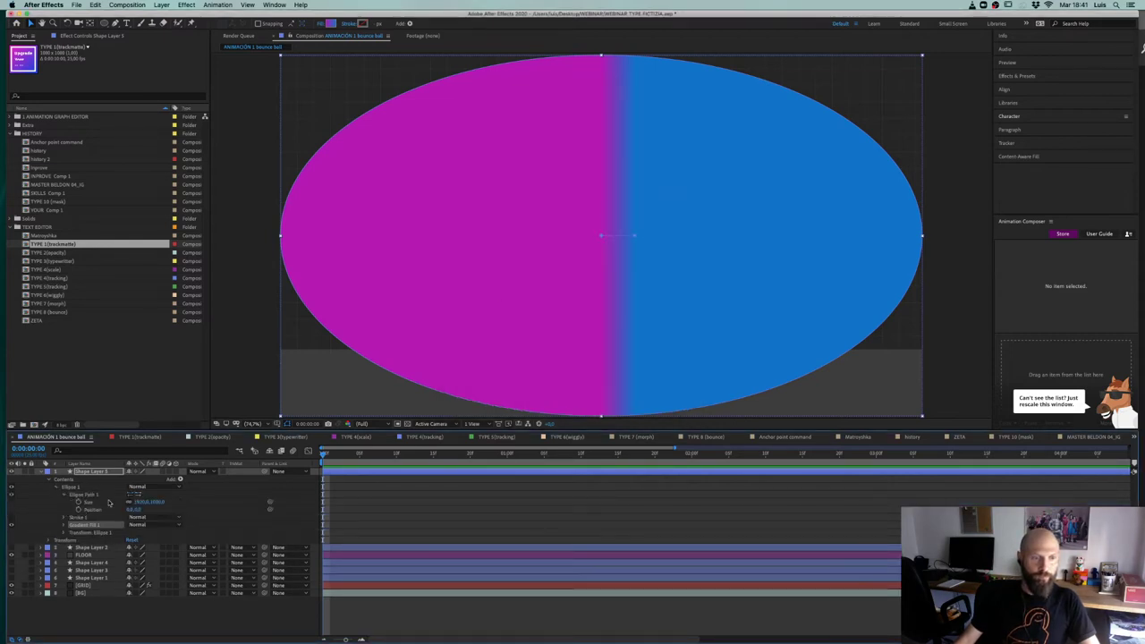
click(141, 502)
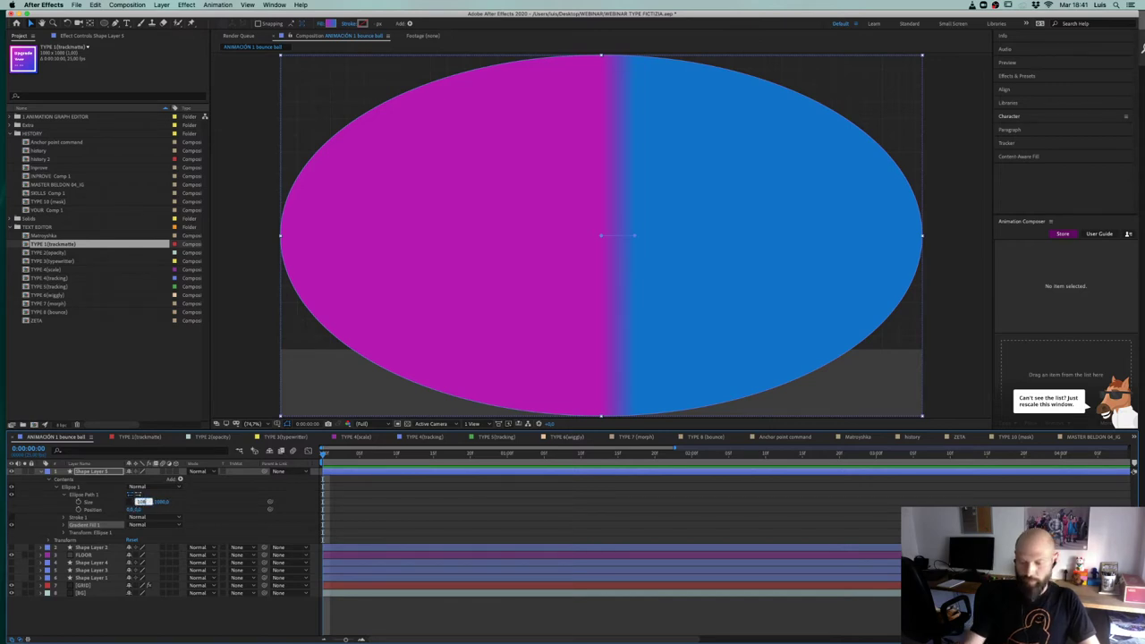
text(1080)
key(Return)
Step: Link the circle's width and height and reduce its size to 200, and further to 150
click(134, 502)
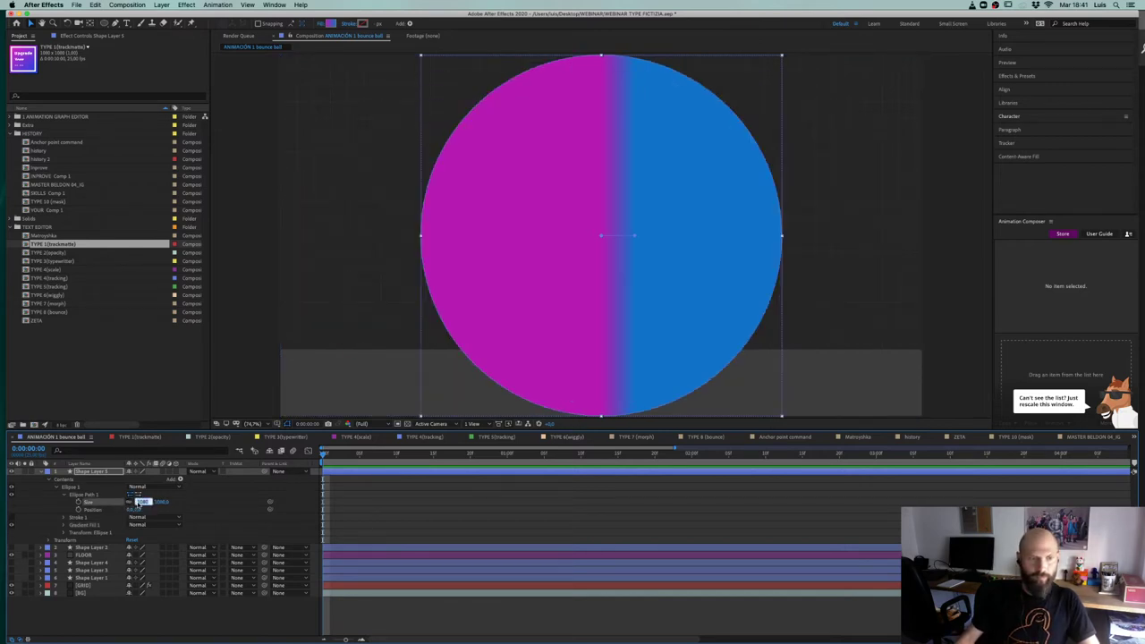
text(200)
key(Return)
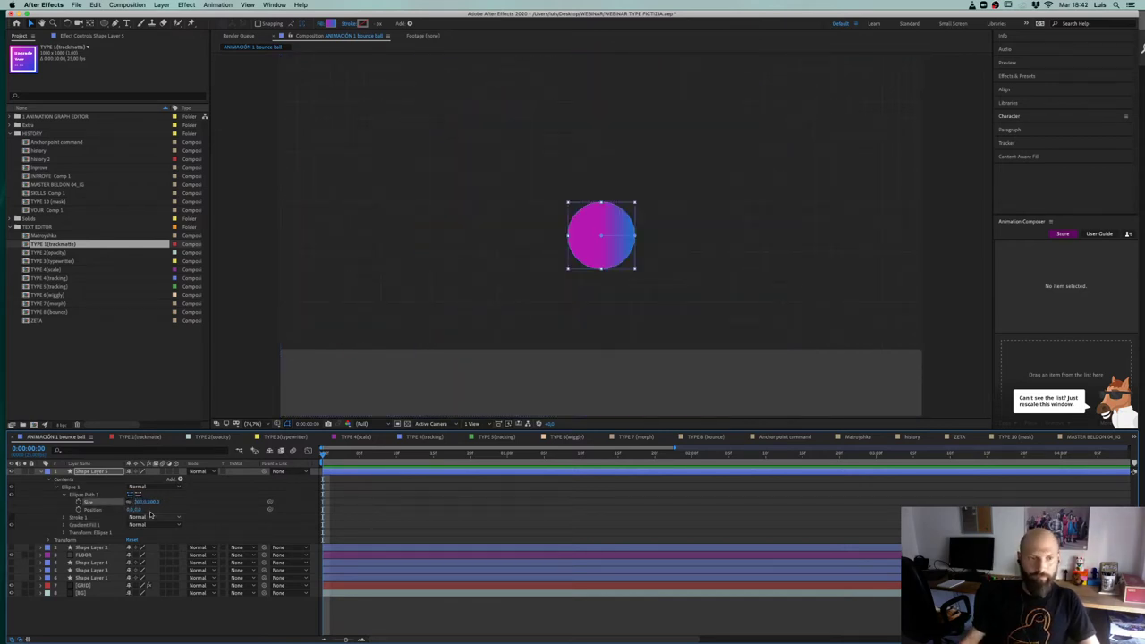
click(141, 502)
text(150)
key(Return)
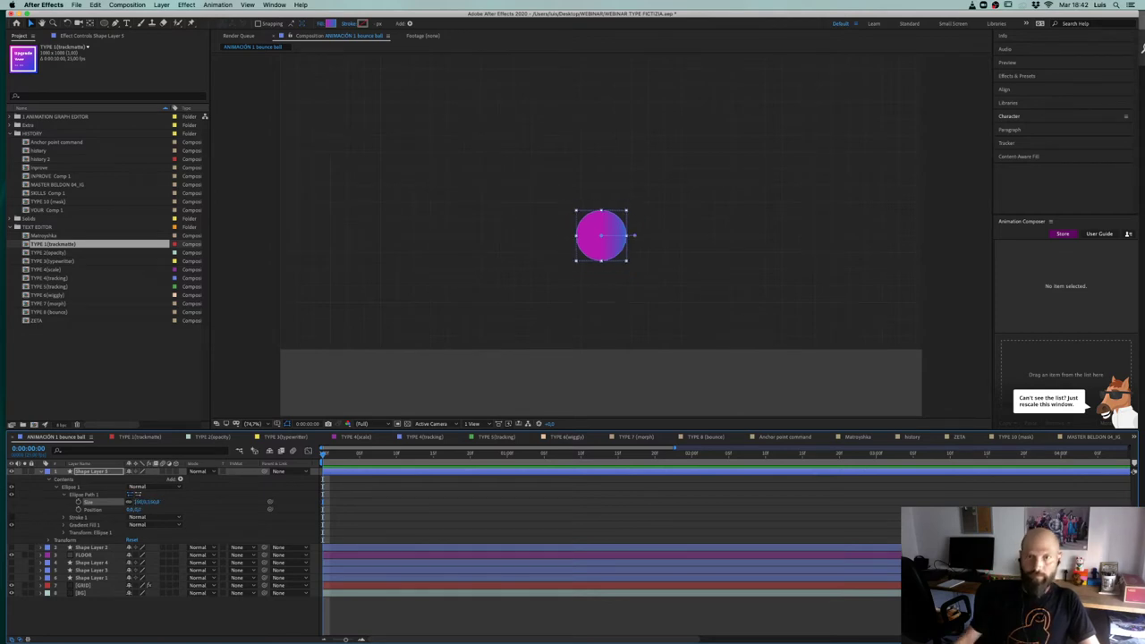
Step: Try a circle size of 100, and set it back to 150
click(140, 502)
text(100)
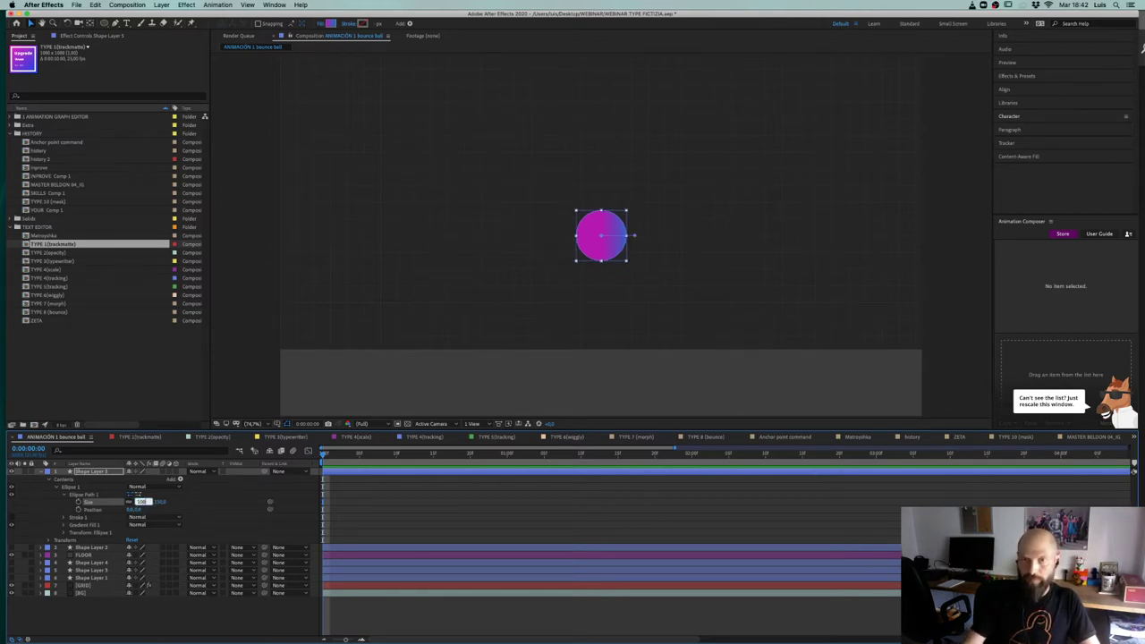
key(Return)
click(141, 502)
text(150)
key(Return)
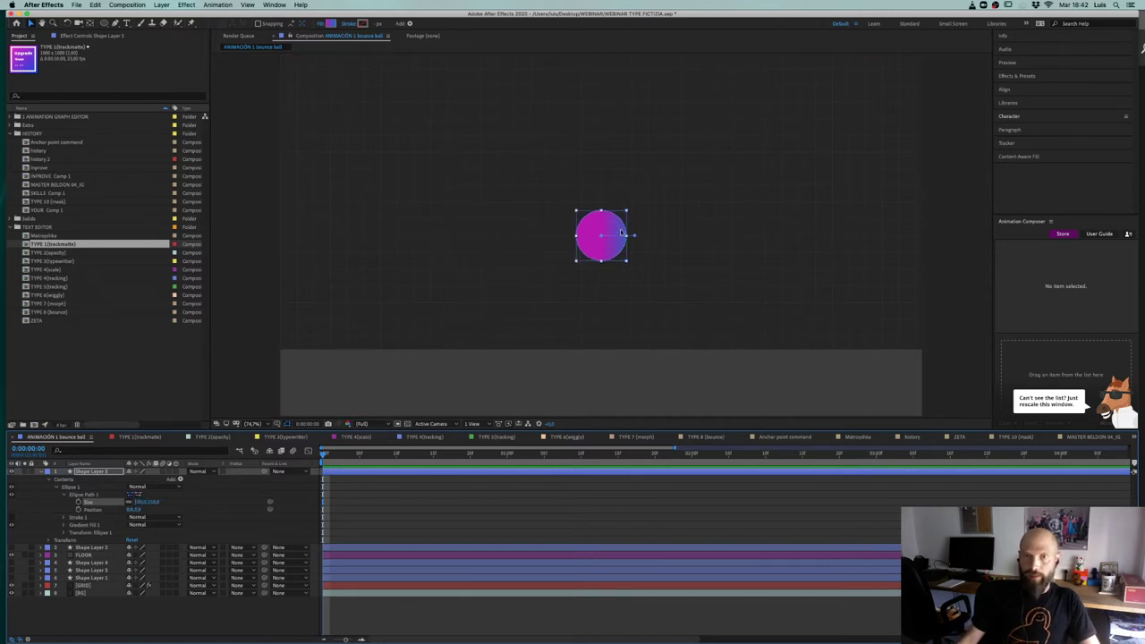
Step: Angle the circle's gradient diagonally toward its upper-right edge and collapse the contents of Shape Layer 5
drag(634, 235, 620, 218)
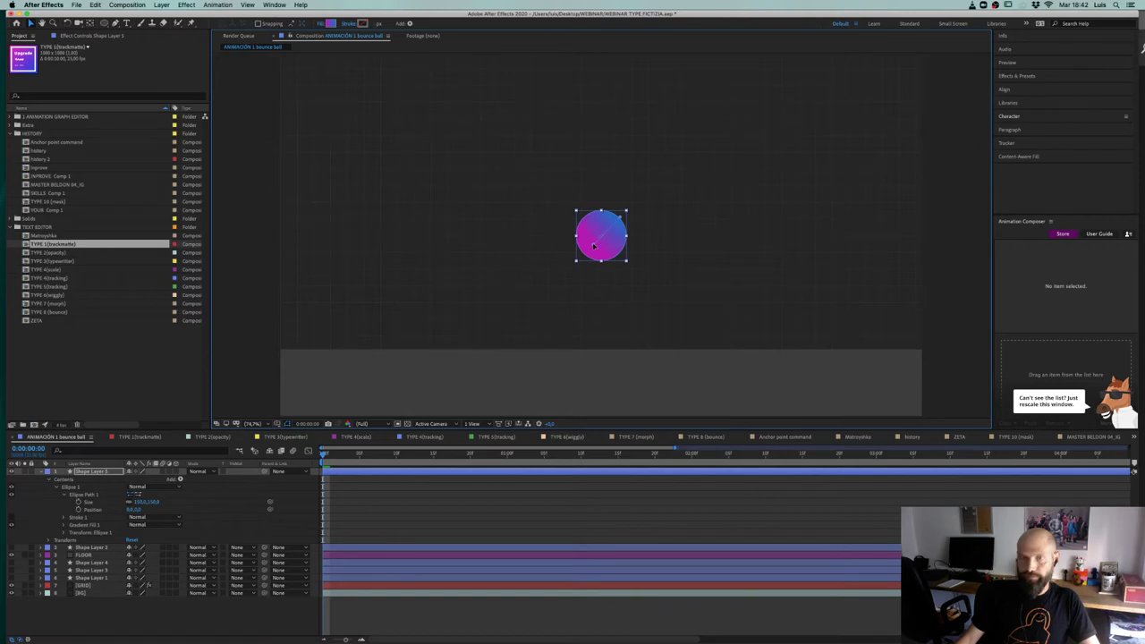
click(427, 498)
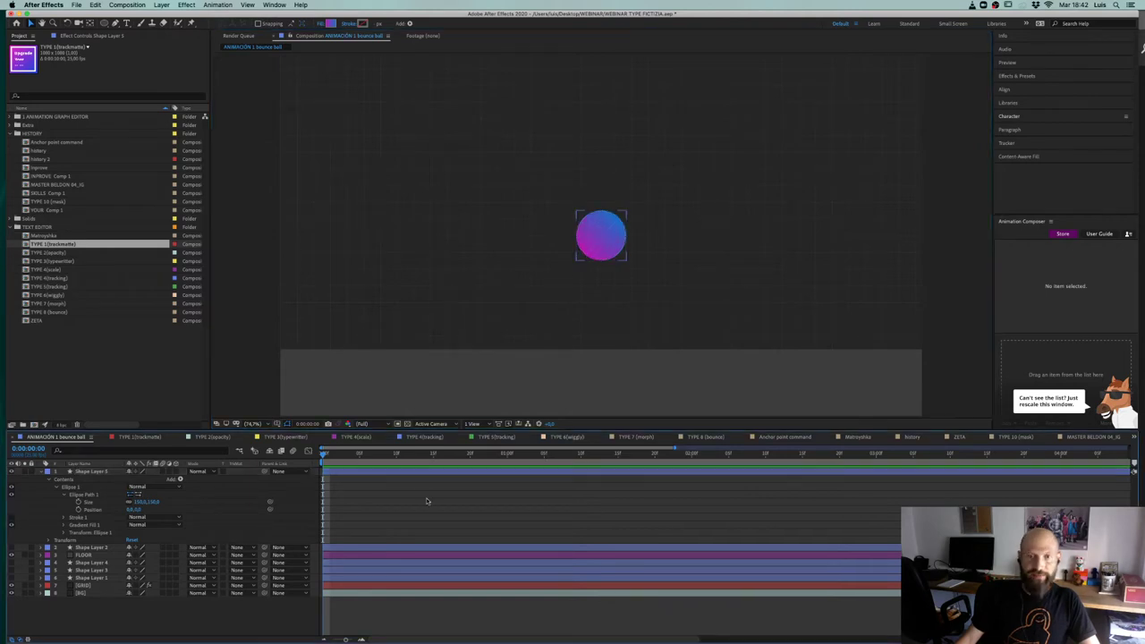
click(106, 472)
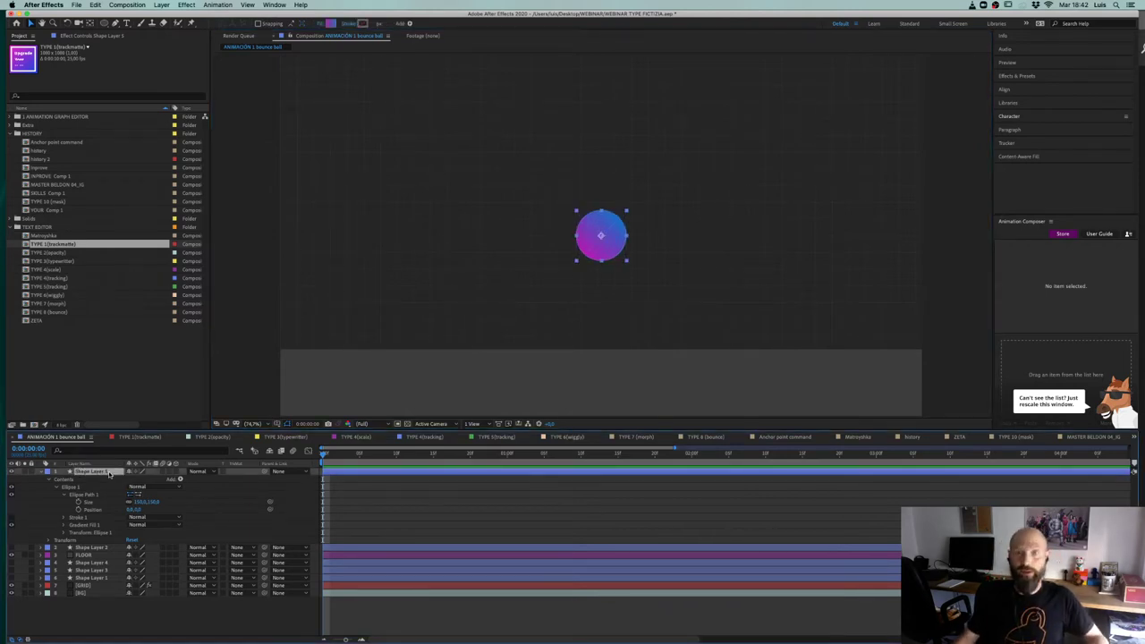
click(49, 480)
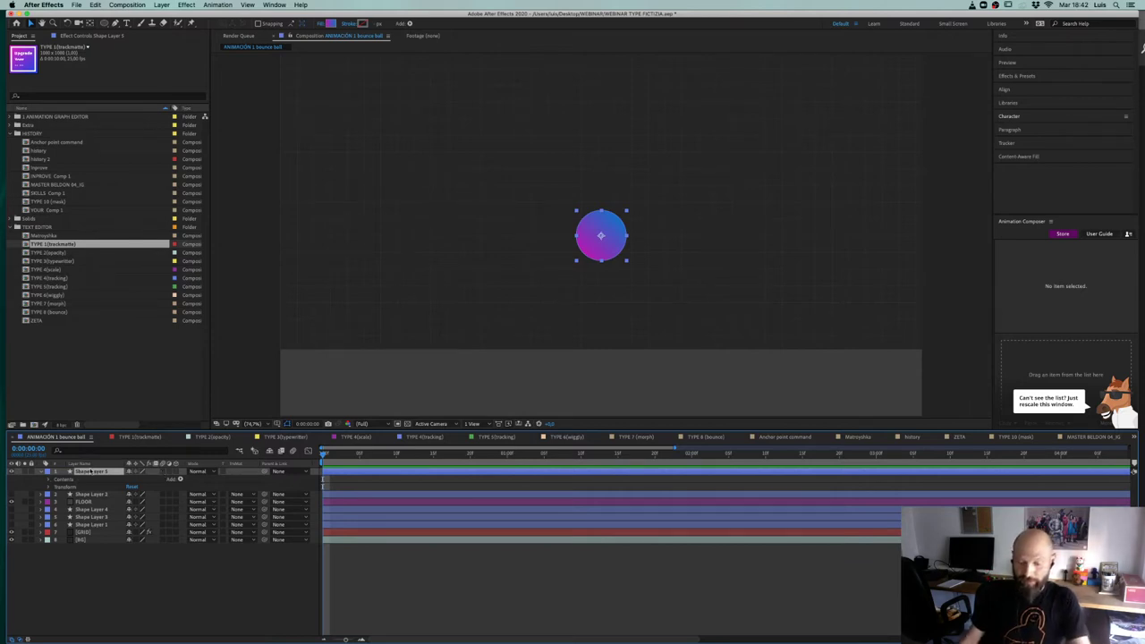
Step: Reveal Shape Layer 5's Position and try changing its values, undoing the change
key(p)
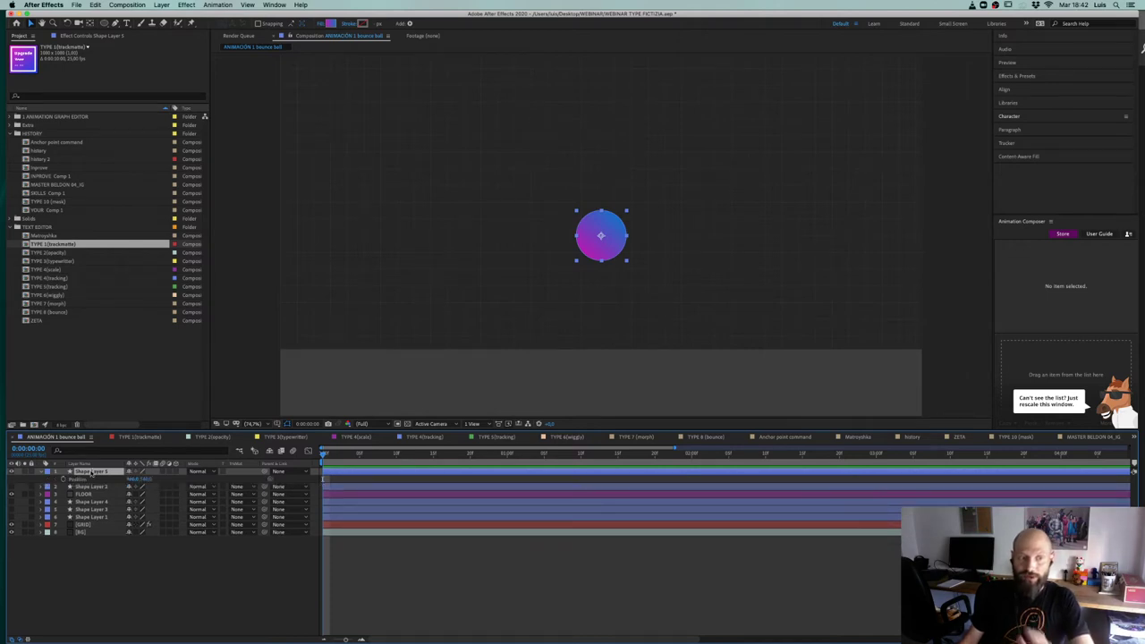
drag(133, 480, 251, 455)
key(super+z)
drag(145, 479, 96, 482)
Step: Separate Shape Layer 5's Position into X and Y dimensions and clear the selection
click(81, 481)
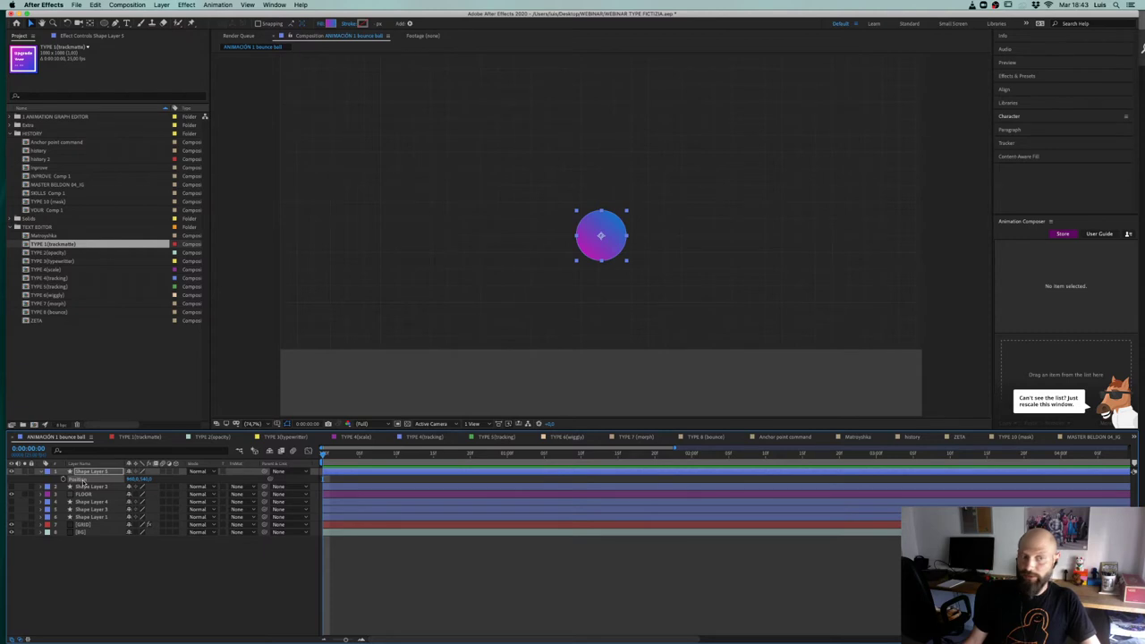
right_click(84, 481)
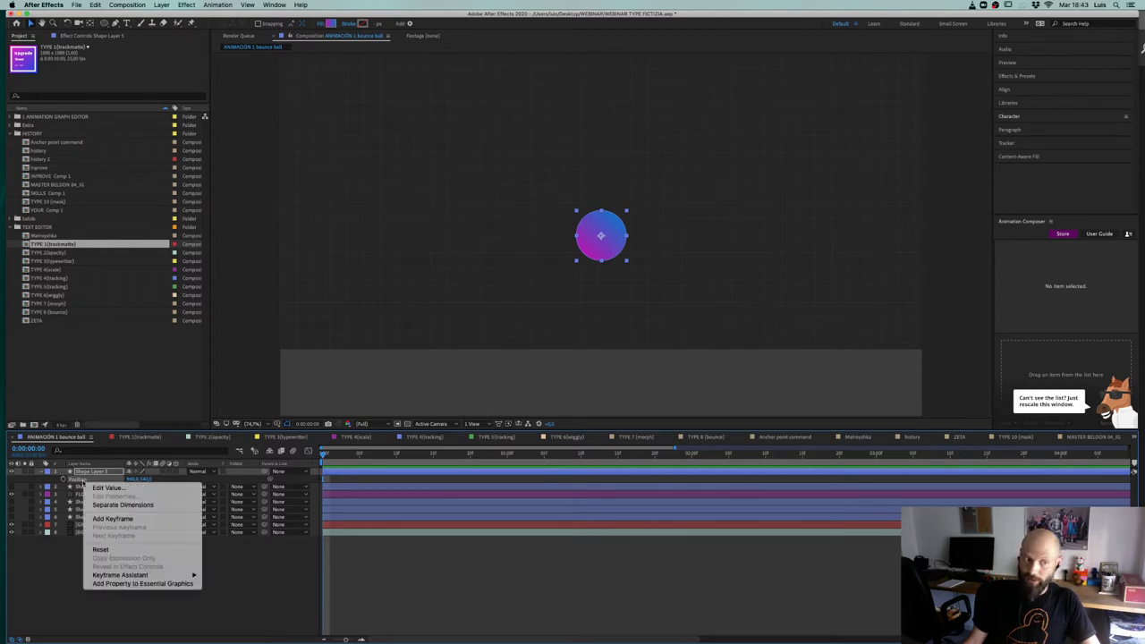
click(101, 505)
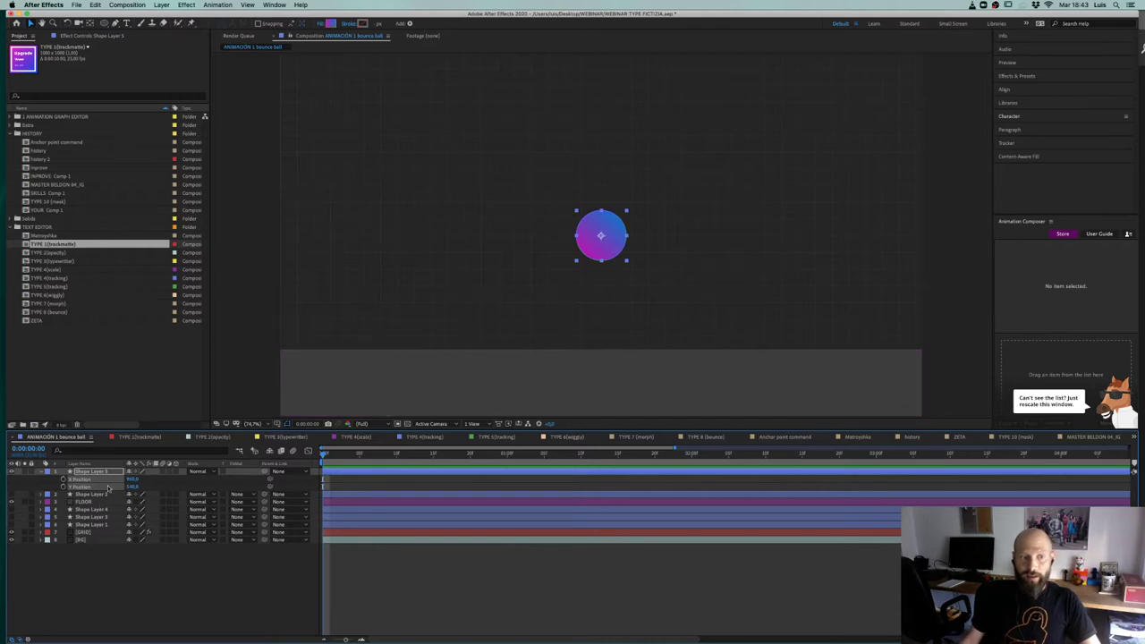
click(165, 489)
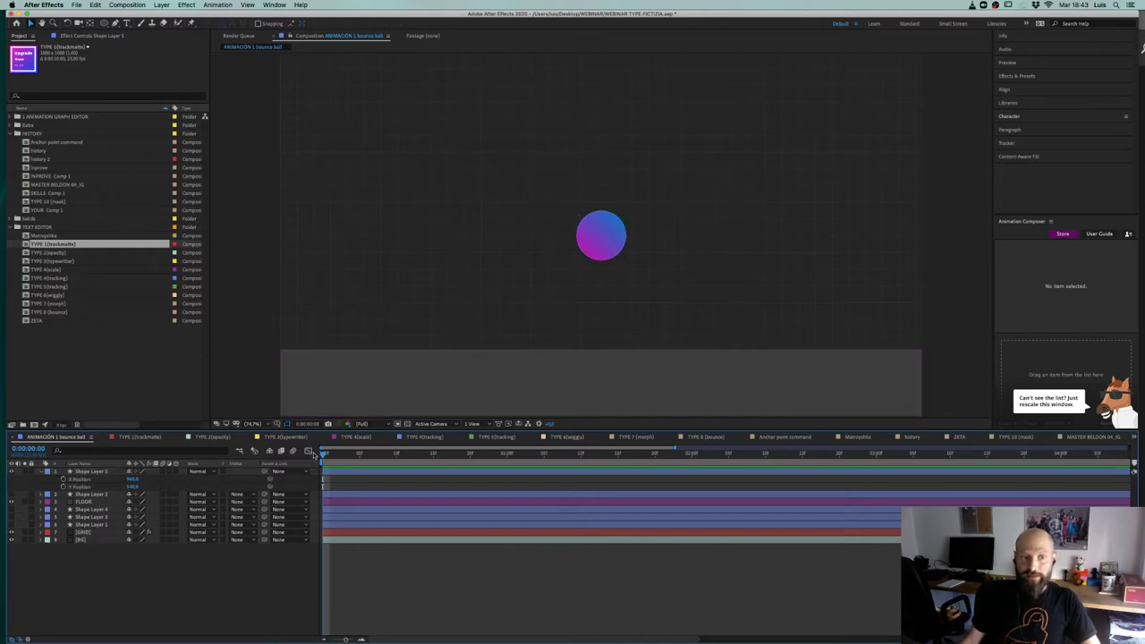
Step: Raise the ball by setting Shape Layer 5's Y Position to 350
click(87, 484)
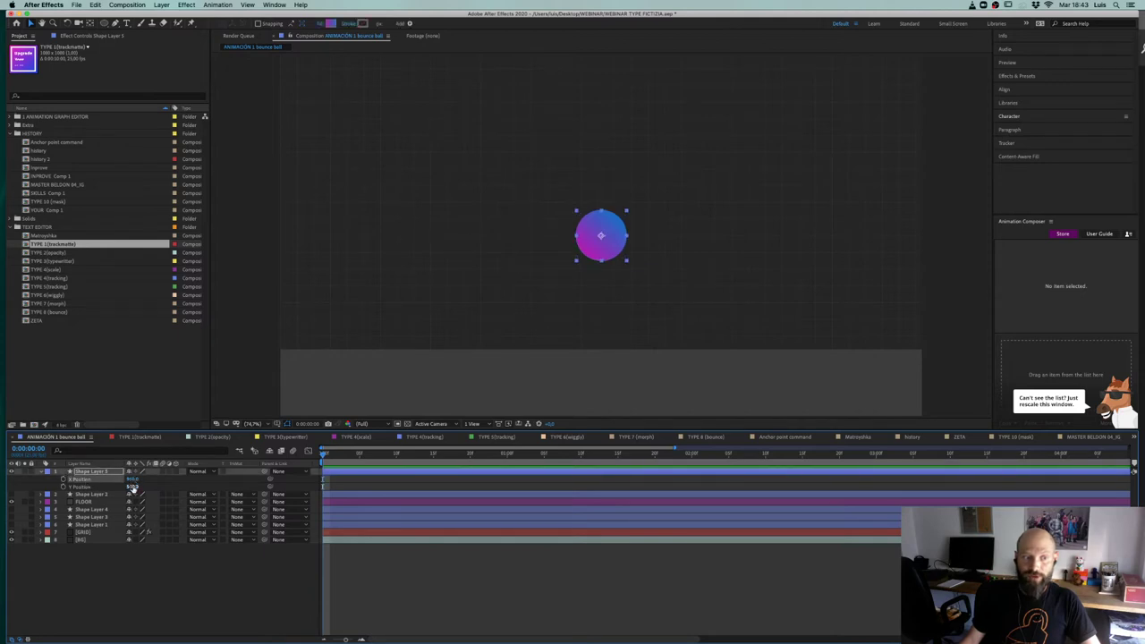
mouse_move(133, 488)
mouse_down()
mouse_move(158, 480)
mouse_move(132, 487)
mouse_up()
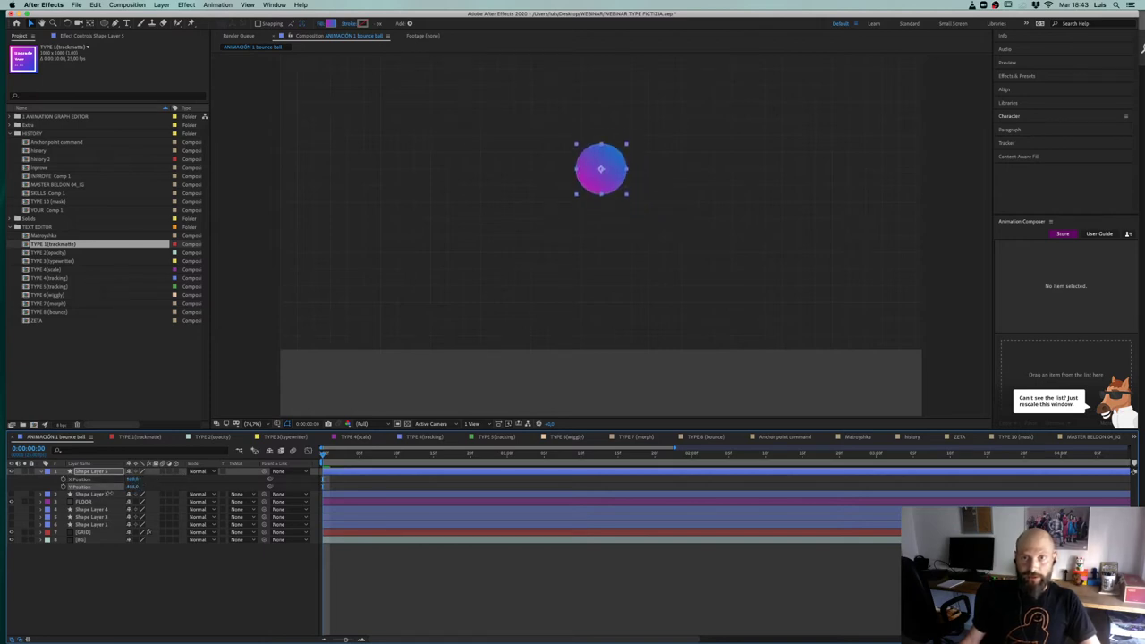
click(134, 487)
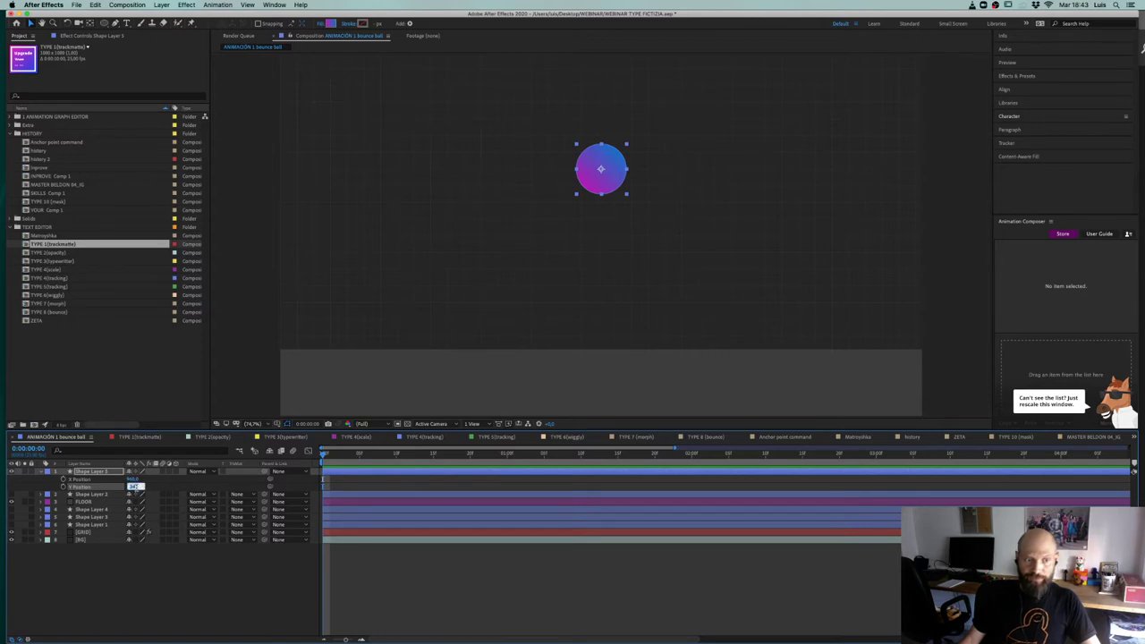
text(350)
key(Return)
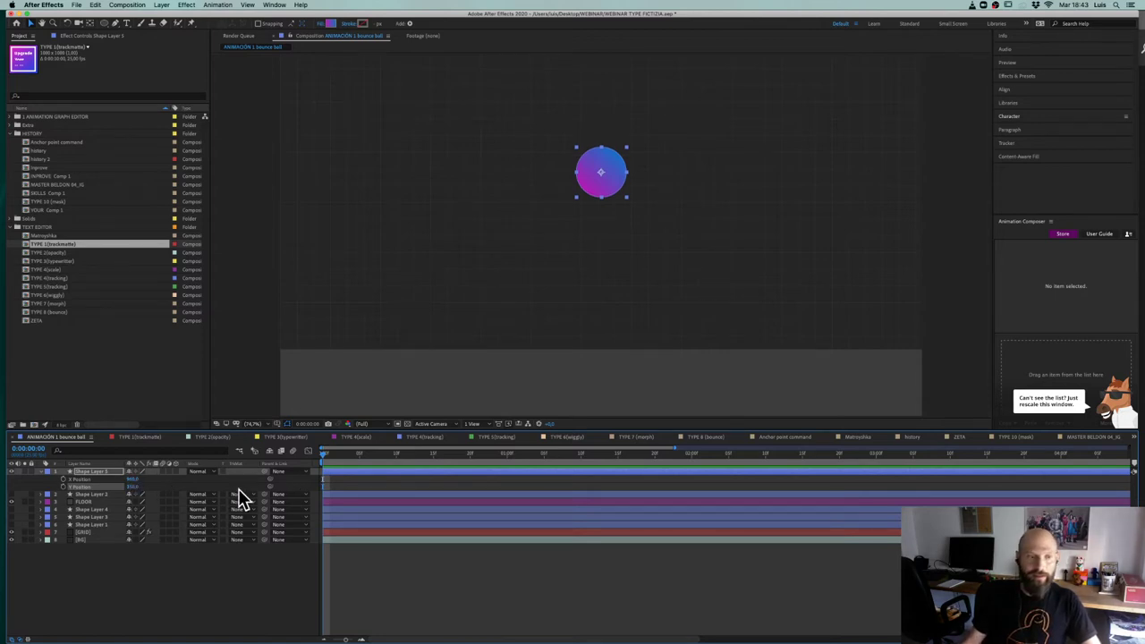
Step: Add a Y Position keyframe for Shape Layer 5 at the first frame and go to 0:00:00:10
click(65, 488)
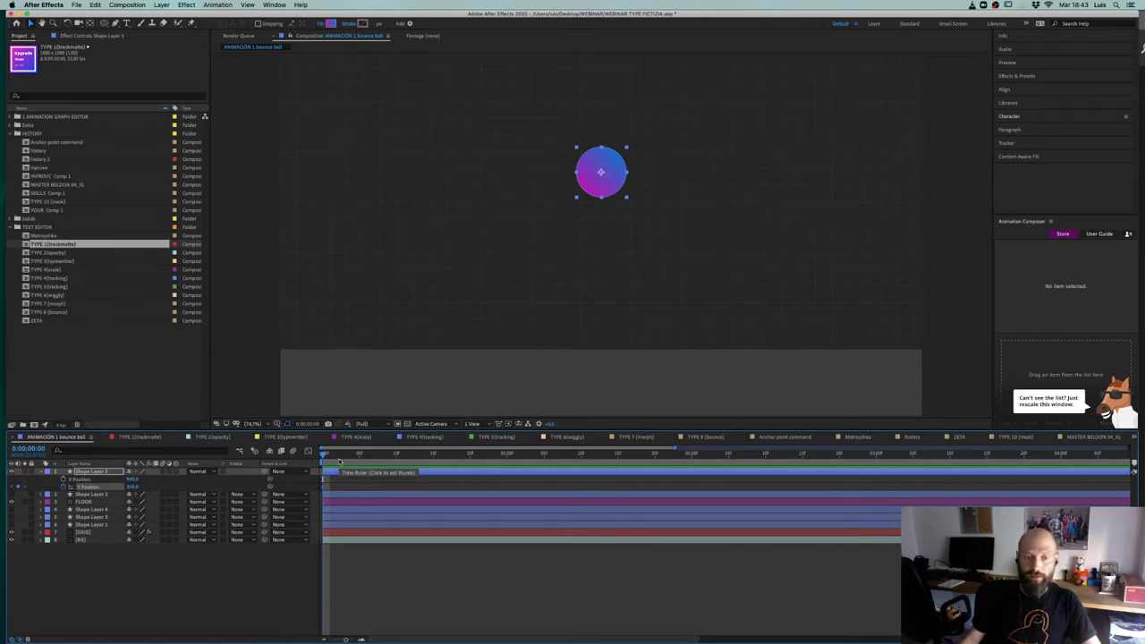
key(shift+Page_Down)
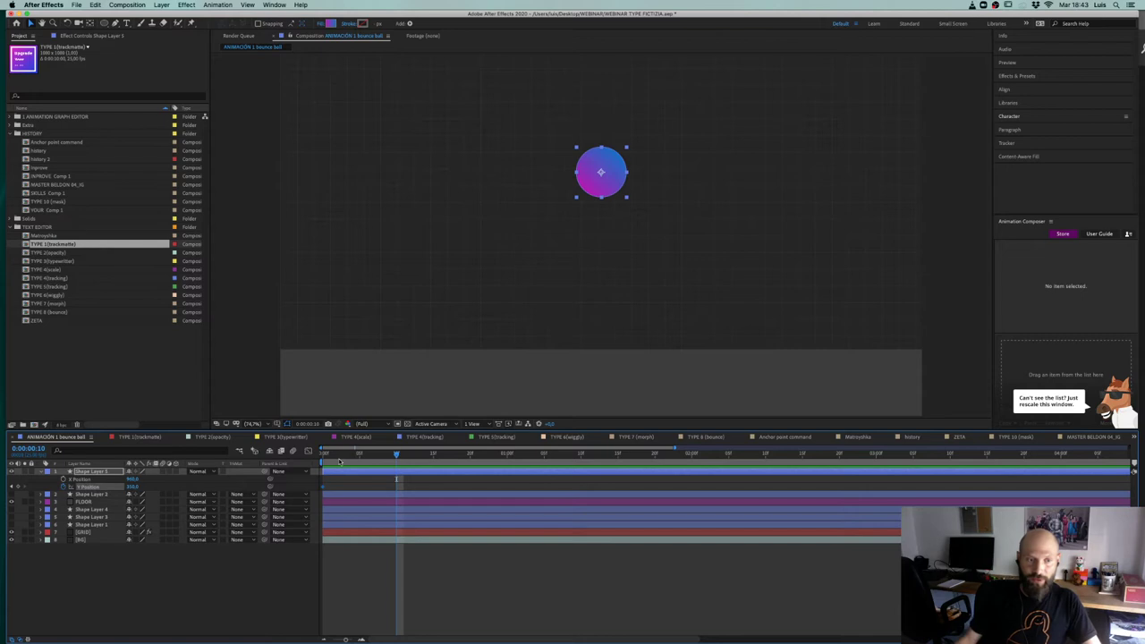
Step: Keyframe Shape Layer 5's ball down on the floor at 0:00:00:10, and add a rebound keyframe at 0:00:00:18 with Y Position 438
drag(133, 488, 319, 473)
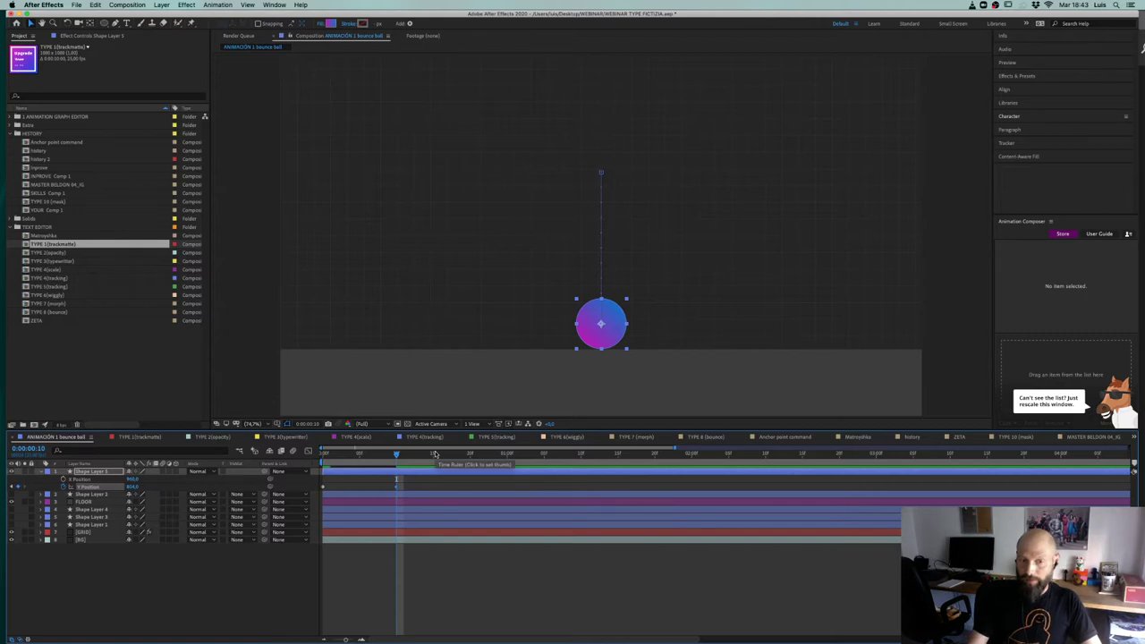
key(shift+Page_Down)
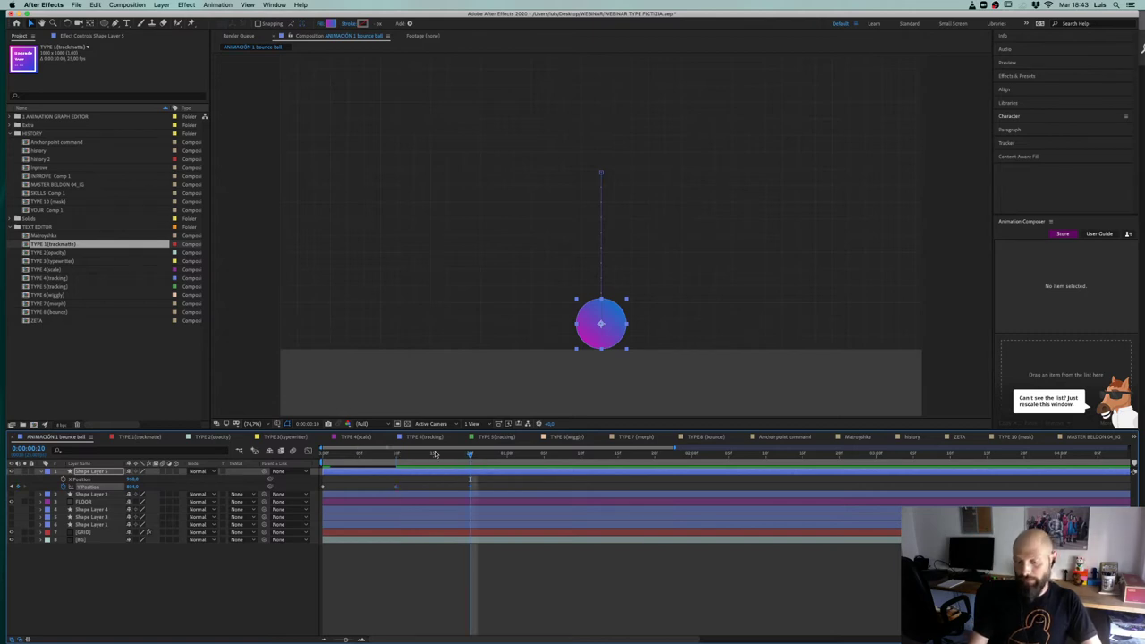
key(Page_Up)
key(Page_Up)
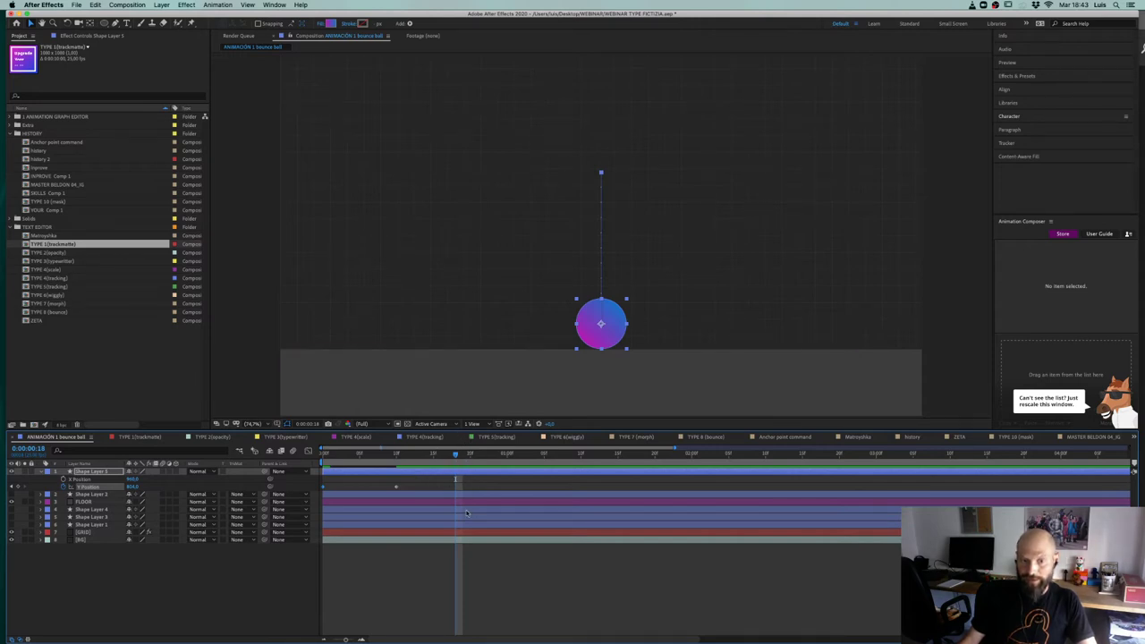
key(super+v)
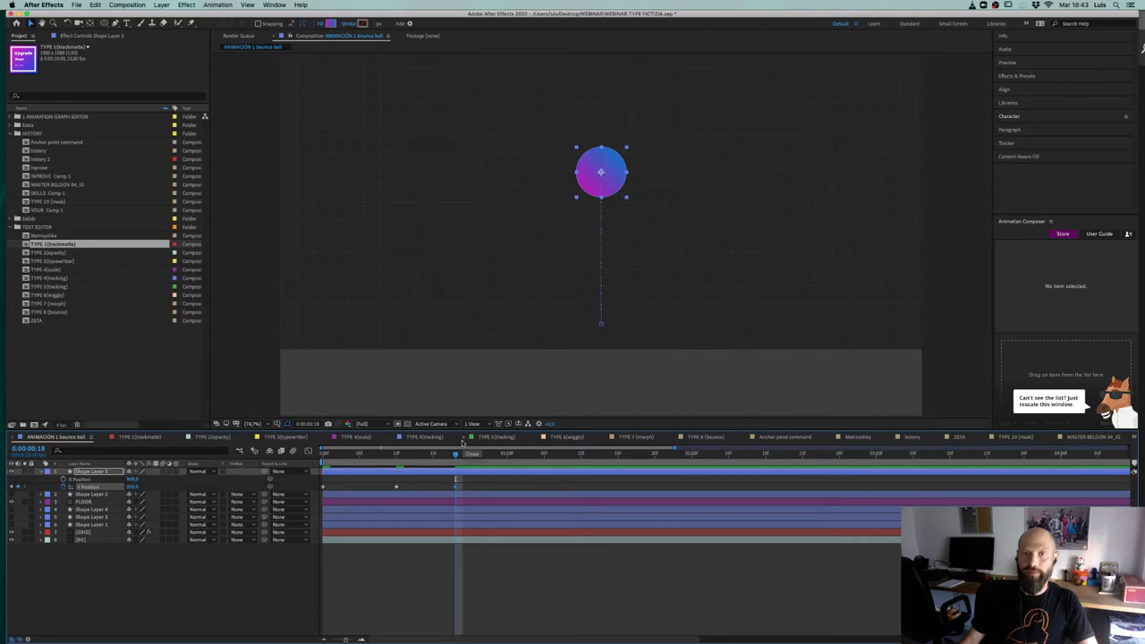
mouse_move(324, 492)
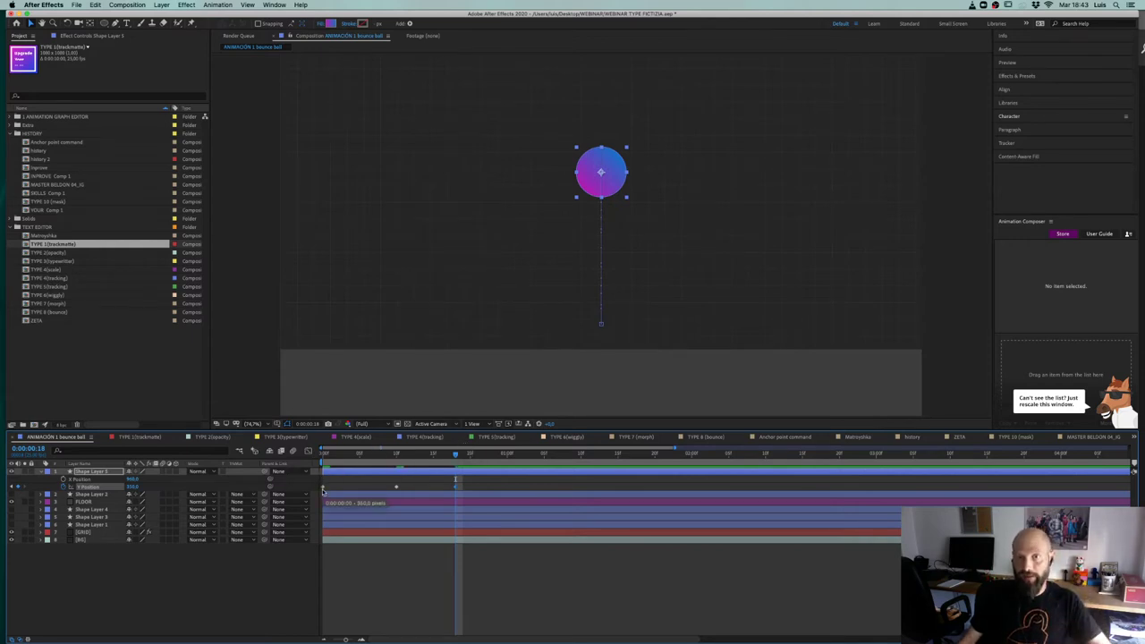
drag(128, 491, 166, 488)
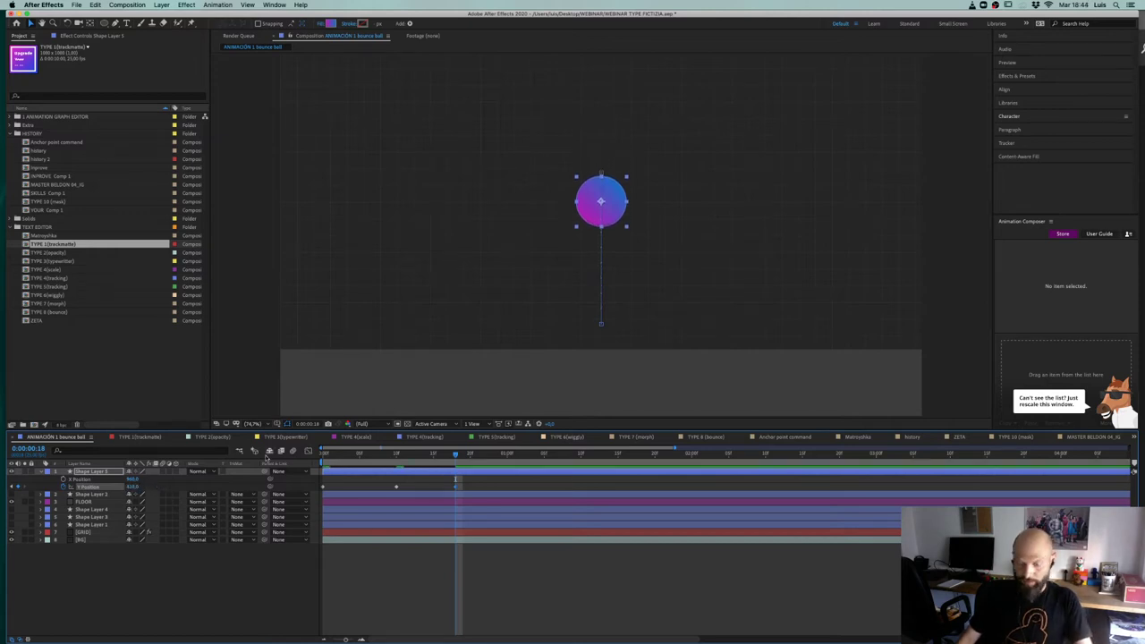
Step: Copy the floor-contact Y Position keyframe from 0:00:00:10 to 0:00:00:24
key(shift+Page_Down)
key(Page_Up)
key(Page_Up)
key(Page_Up)
key(Page_Up)
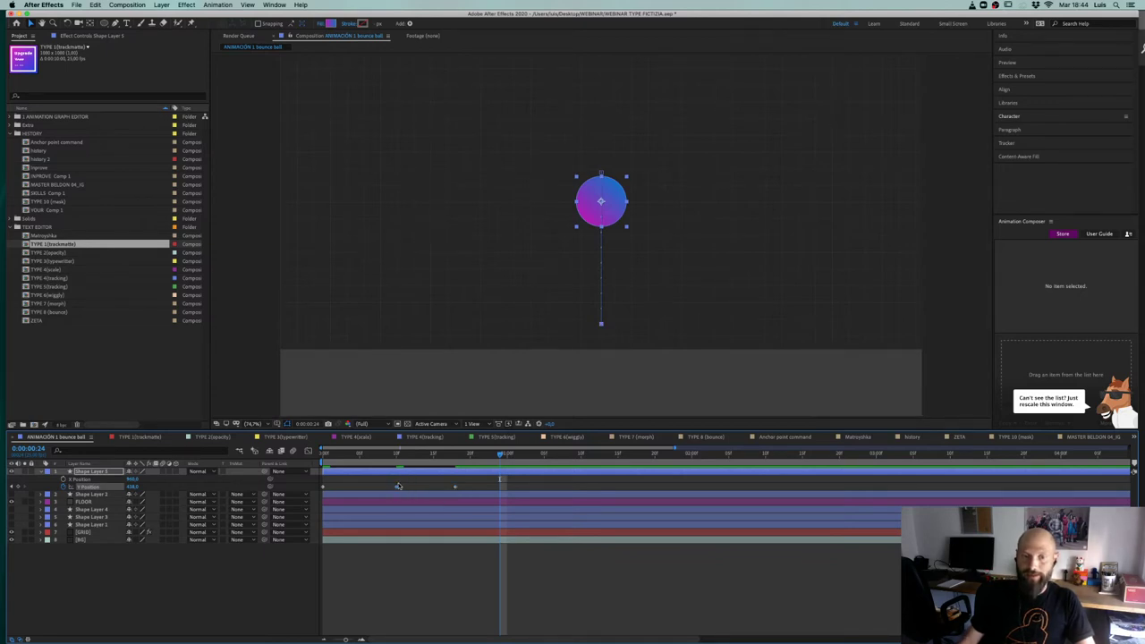
click(397, 455)
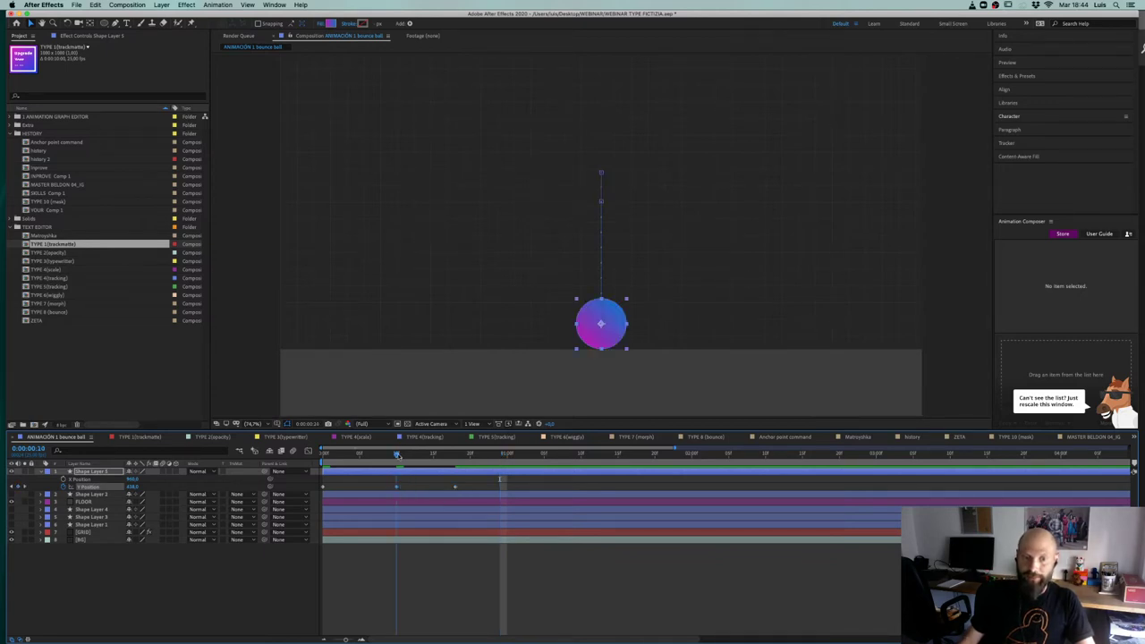
mouse_move(399, 454)
mouse_down()
mouse_move(434, 460)
mouse_move(403, 471)
mouse_up()
click(456, 454)
key(space)
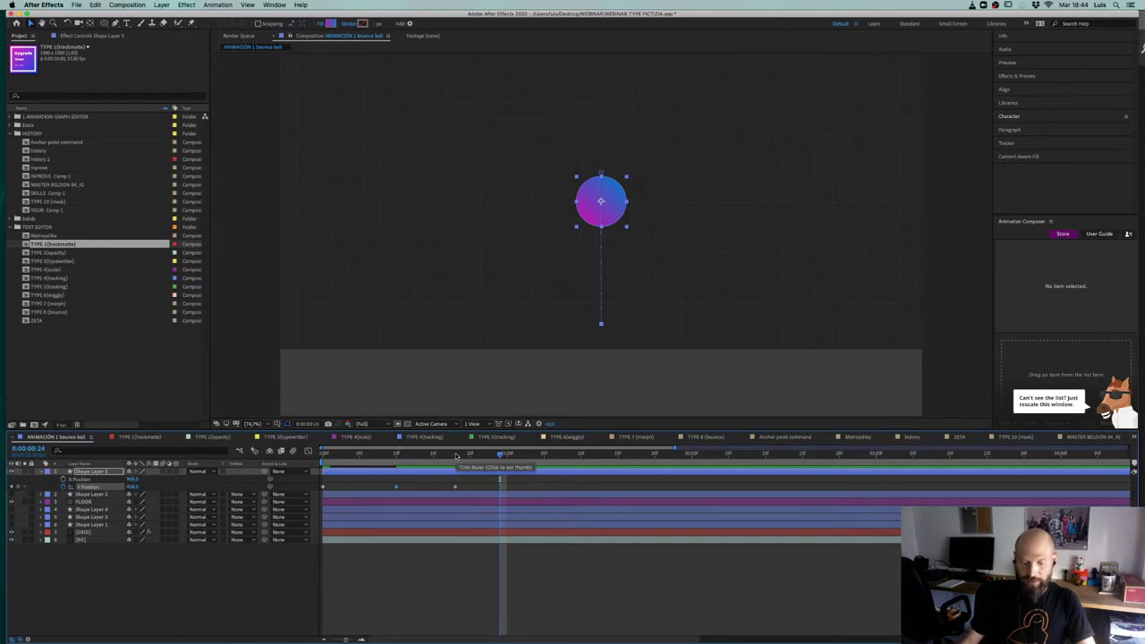
key(super+v)
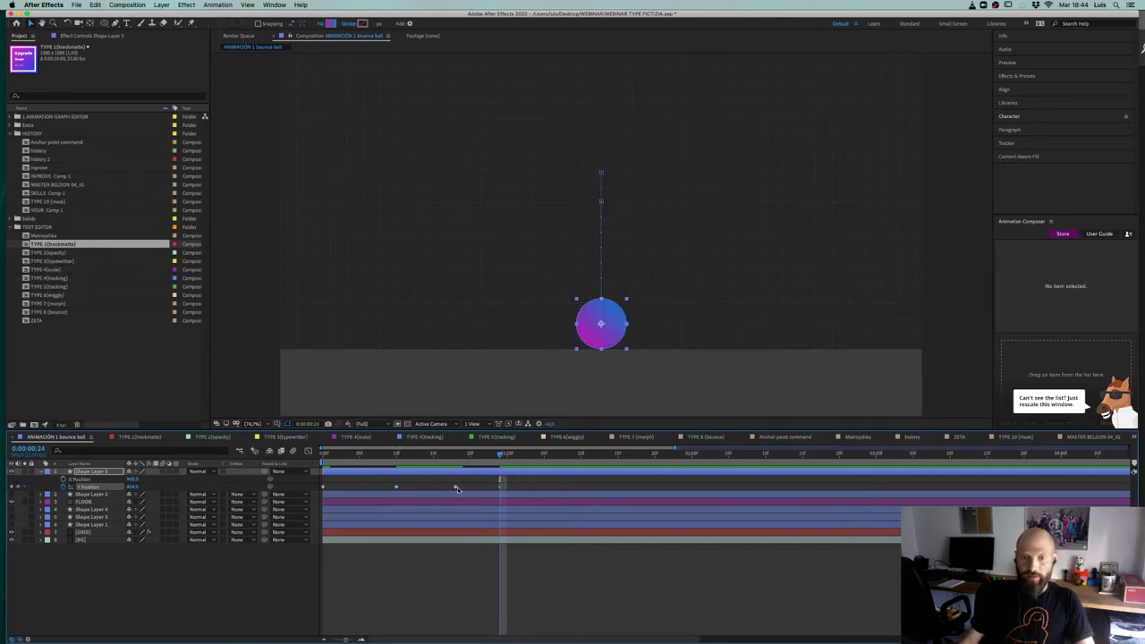
Step: Copy the rebound keyframe from 0:00:00:18 to 0:00:01:03 and set its Y Position to 510
mouse_move(455, 489)
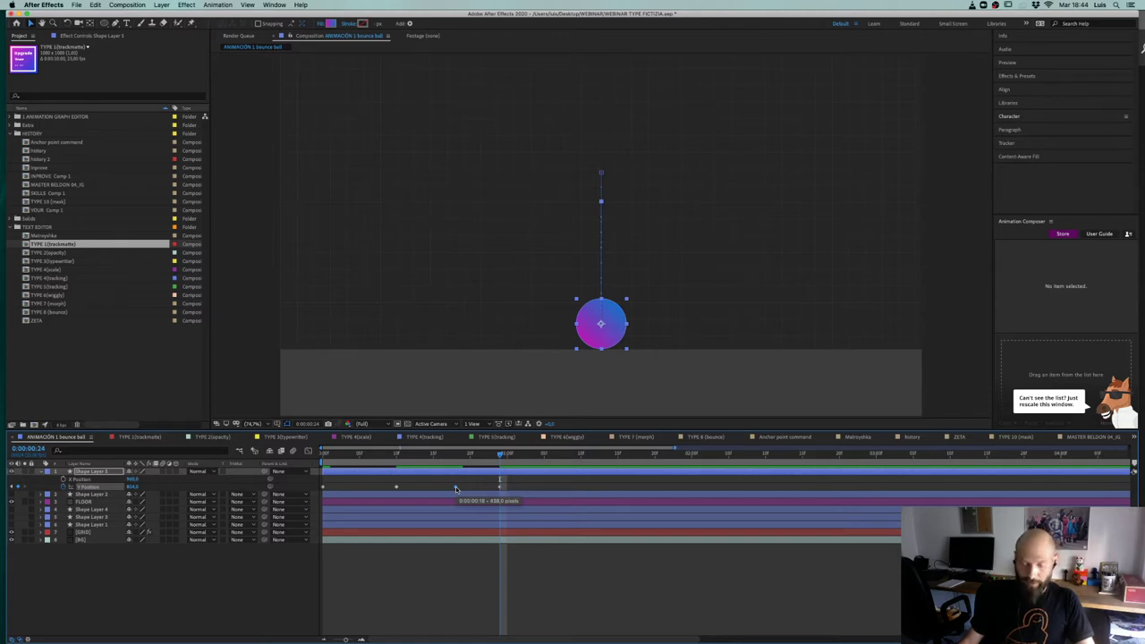
key(Page_Down)
key(Page_Down)
key(Page_Down)
key(Page_Down)
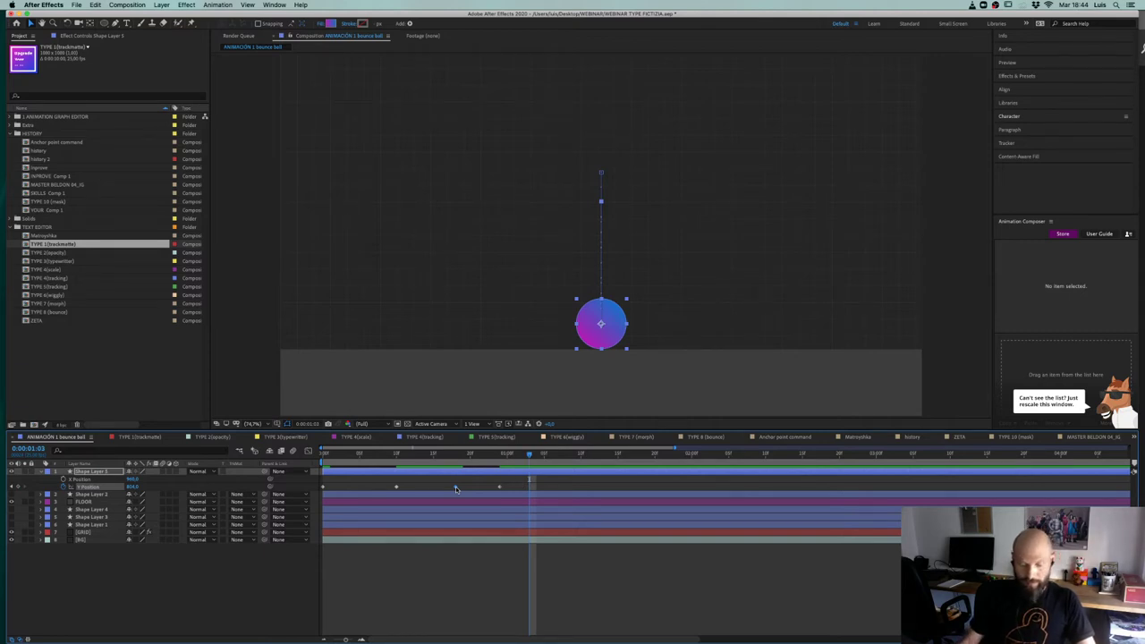
key(super+v)
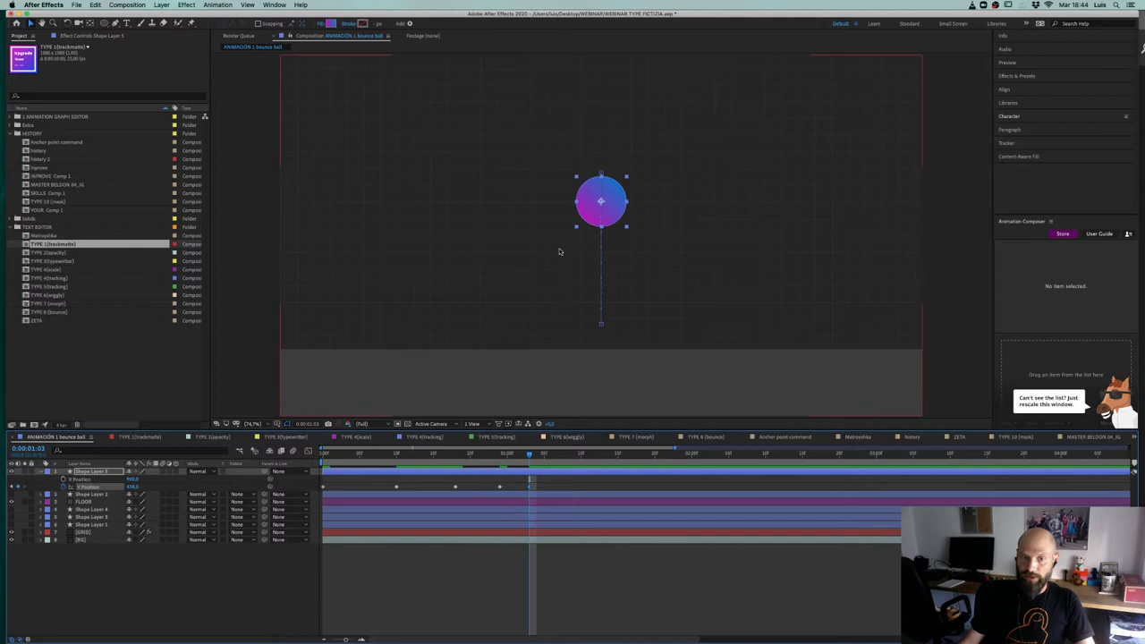
drag(134, 486, 349, 452)
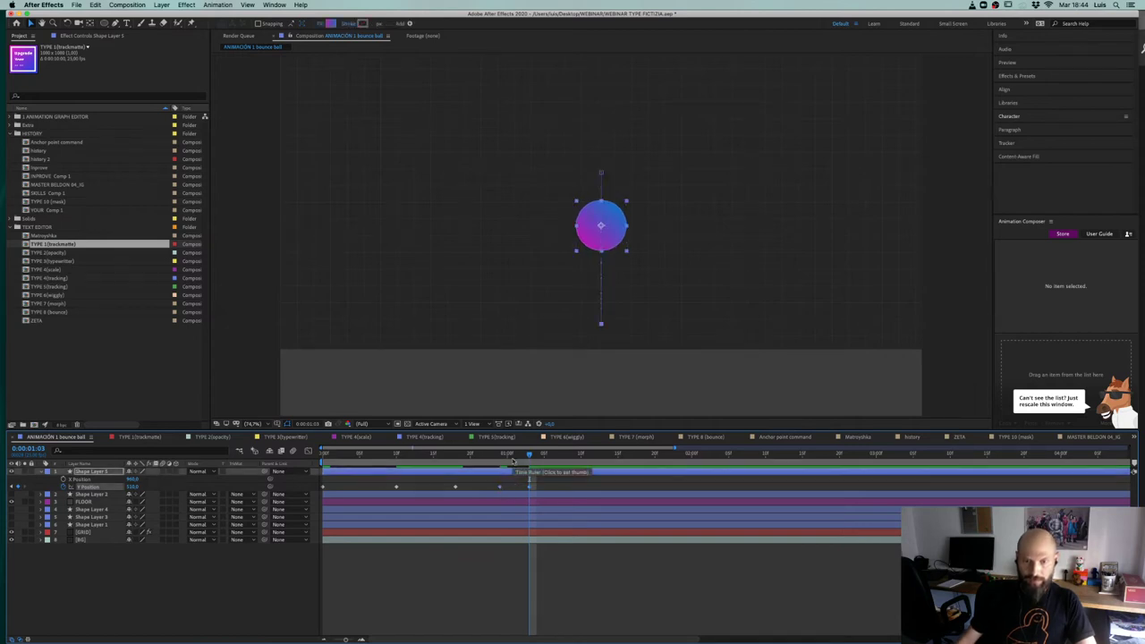
Step: Paste the floor-contact Y Position keyframe at 0:00:01:06
key(Page_Down)
key(Page_Down)
key(Page_Down)
key(super+v)
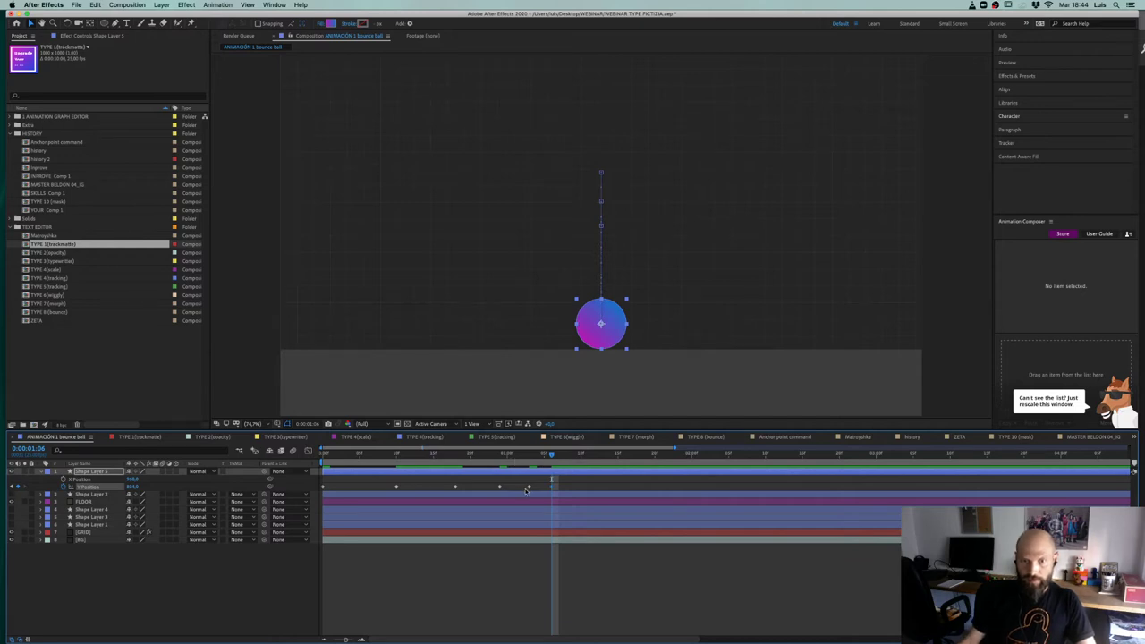
Step: Copy the rebound keyframe from 0:00:01:03 to 0:00:01:08 and lower the ball there to make a smaller bounce
key(Page_Down)
key(Page_Down)
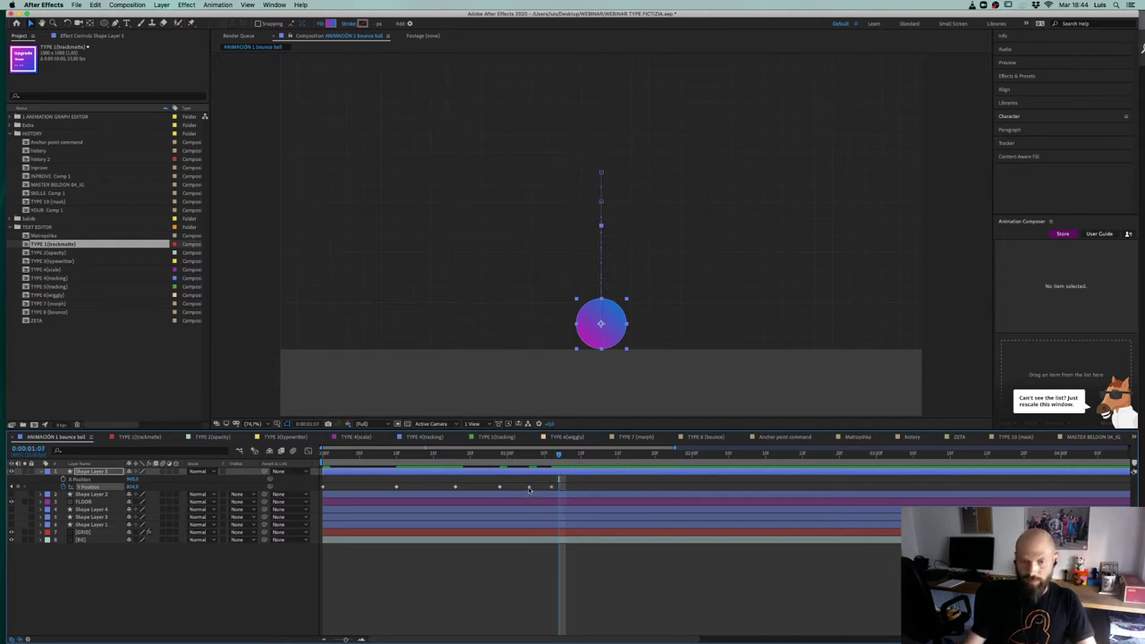
key(super+shift+z)
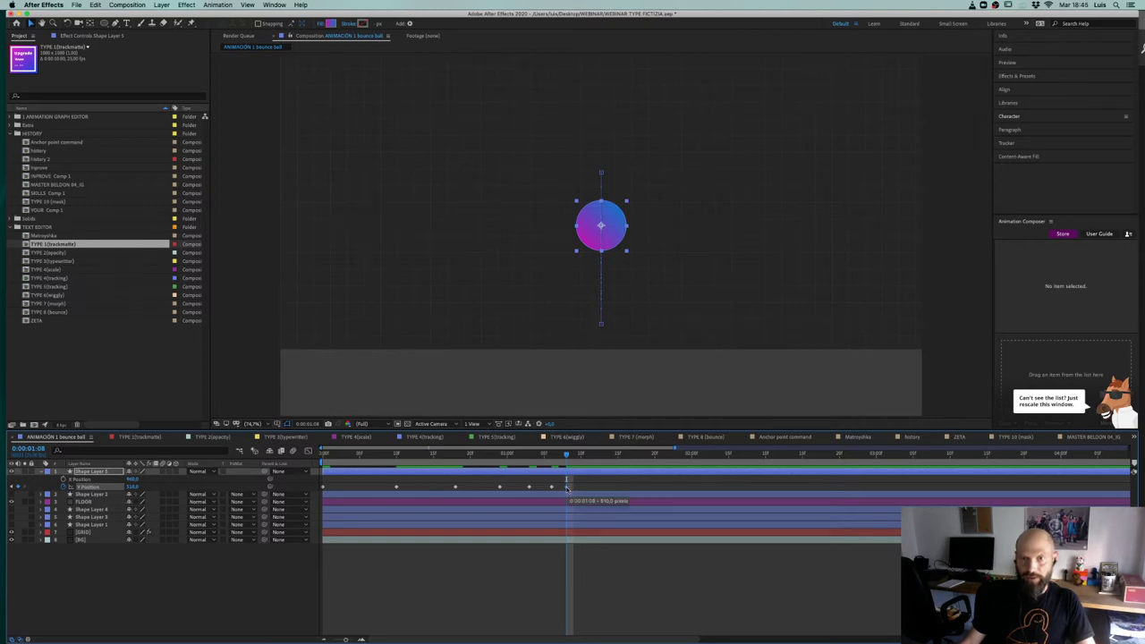
click(529, 458)
drag(529, 457, 566, 455)
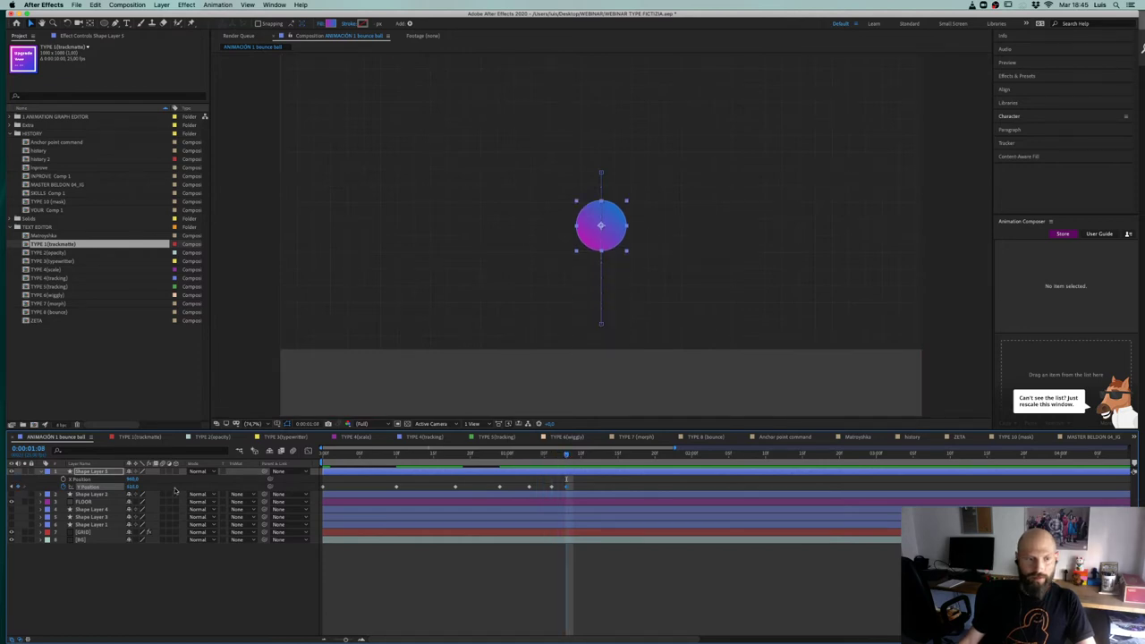
drag(598, 240, 591, 280)
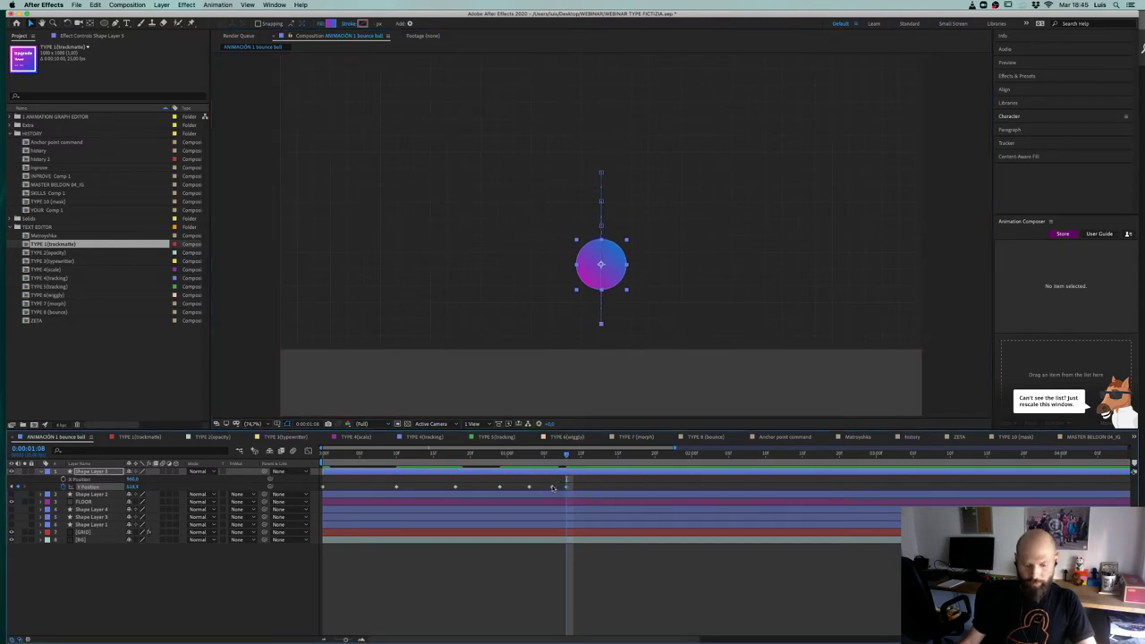
Step: Paste the floor-contact keyframe at 0:00:01:10 and preview the bounce from the first frame
key(Page_Down)
key(Page_Down)
key(super+v)
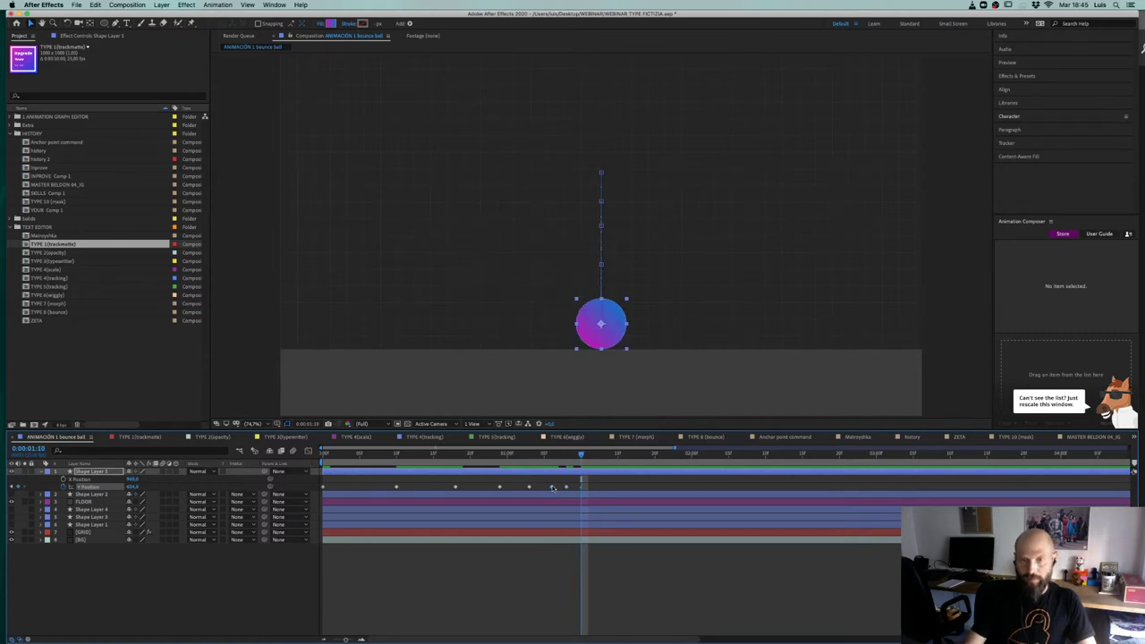
drag(541, 458, 307, 482)
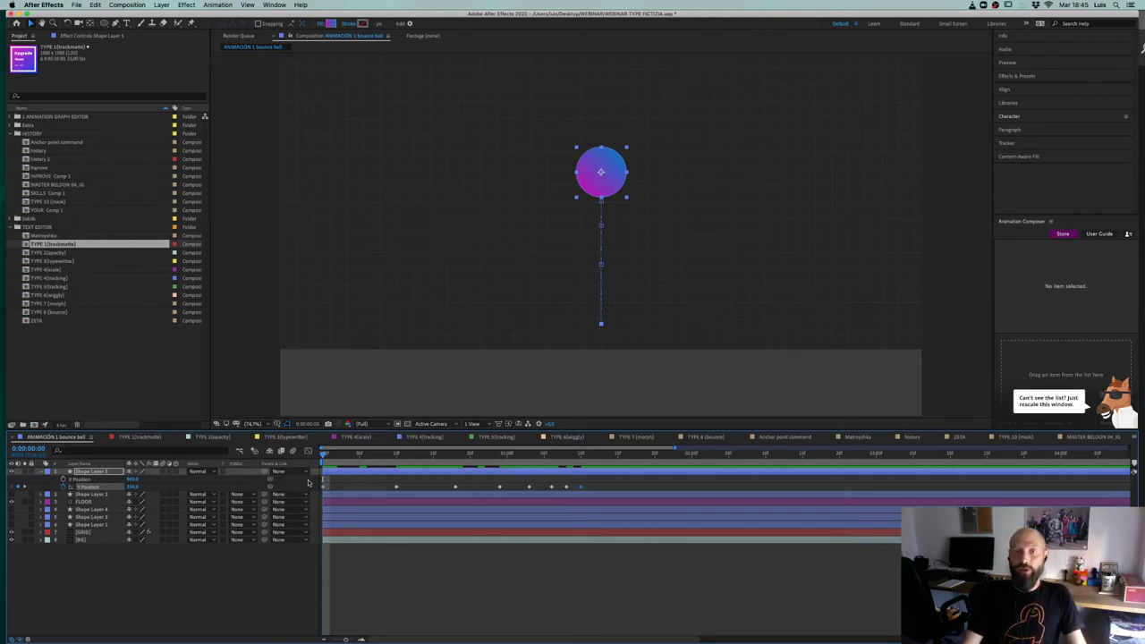
key(space)
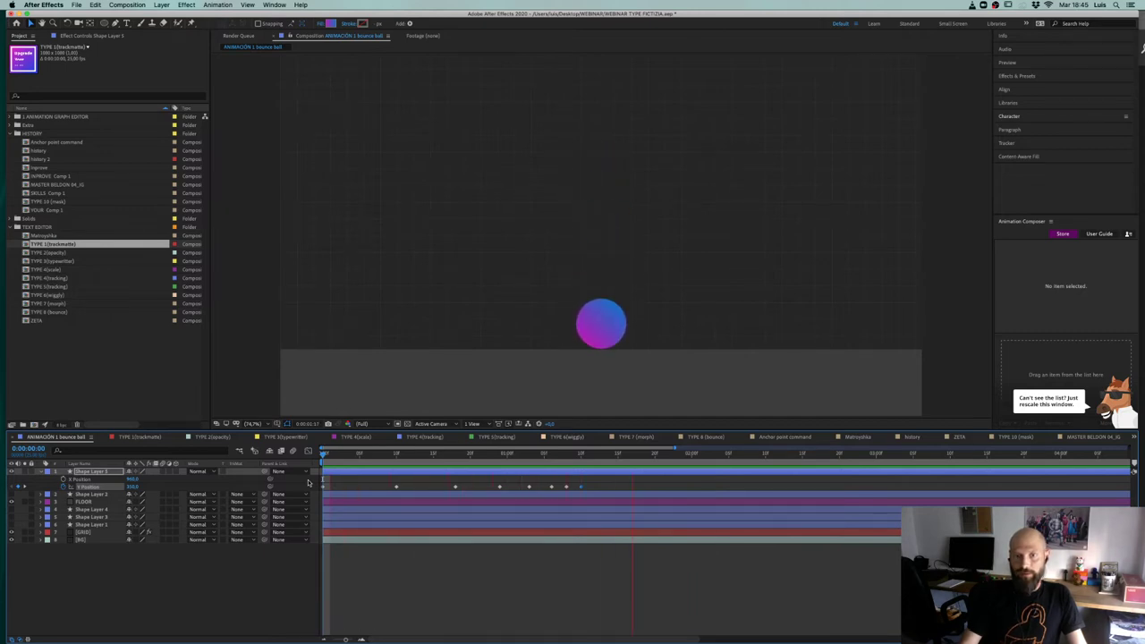
key(space)
Step: Space out the Y Position keyframes from 0:00:00:24 onward so the last one falls at 0:00:01:15, and return to the first frame
drag(489, 474, 617, 488)
key(alt+Right)
click(609, 564)
drag(365, 456, 307, 478)
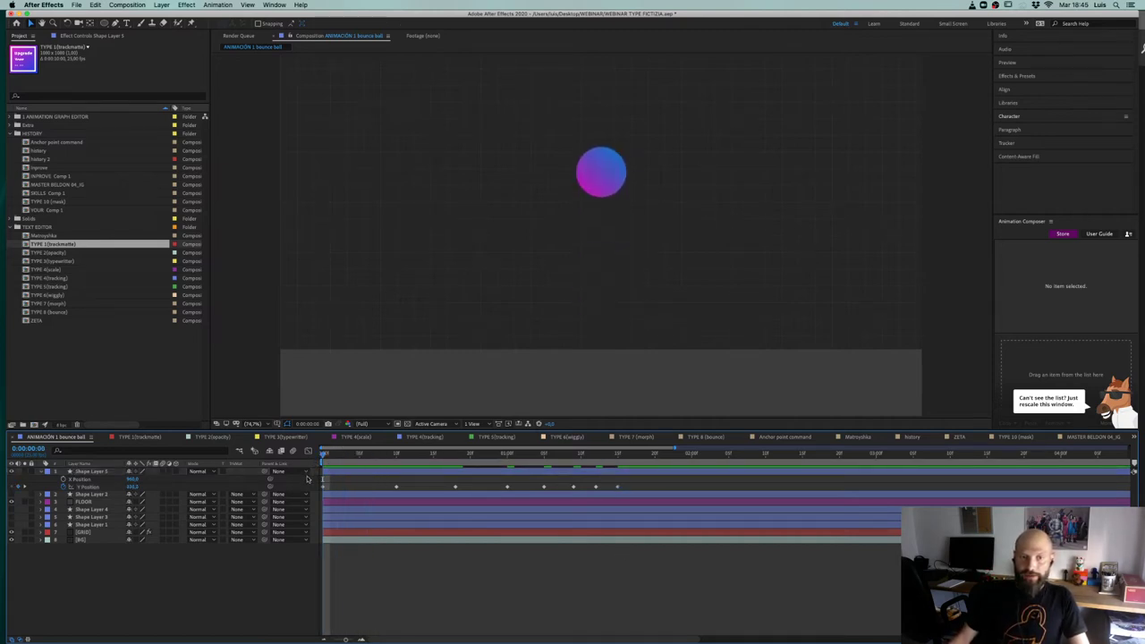
Step: Apply Easy Ease to the four Y Position keyframes where the ball is at its peaks and check their curves in the Graph Editor
click(331, 480)
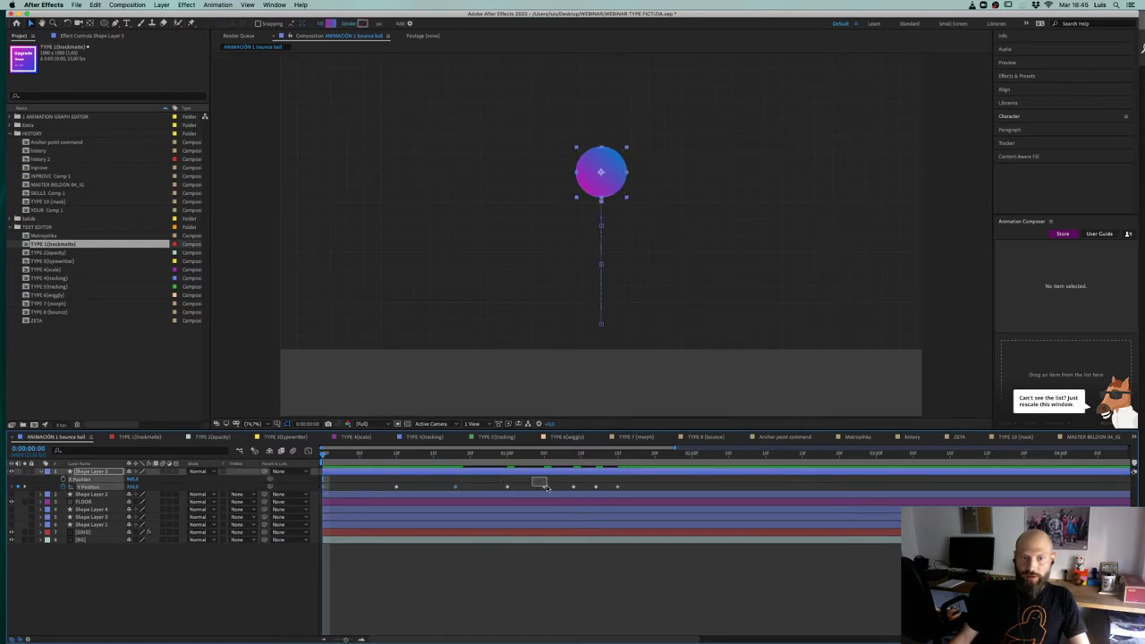
drag(390, 454, 596, 452)
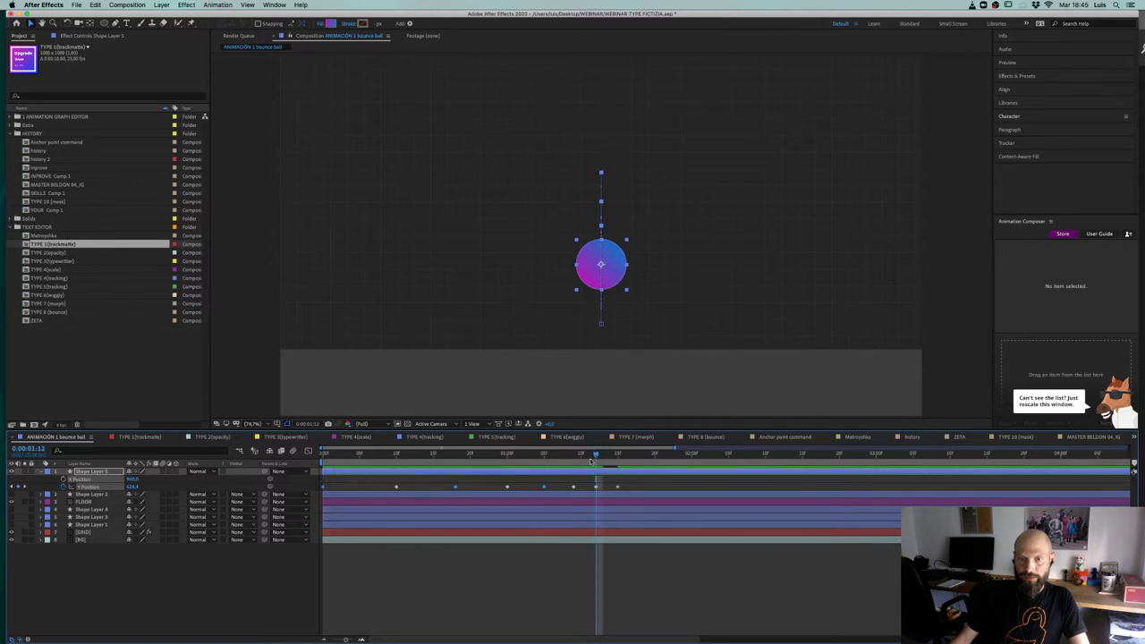
drag(600, 493, 598, 489)
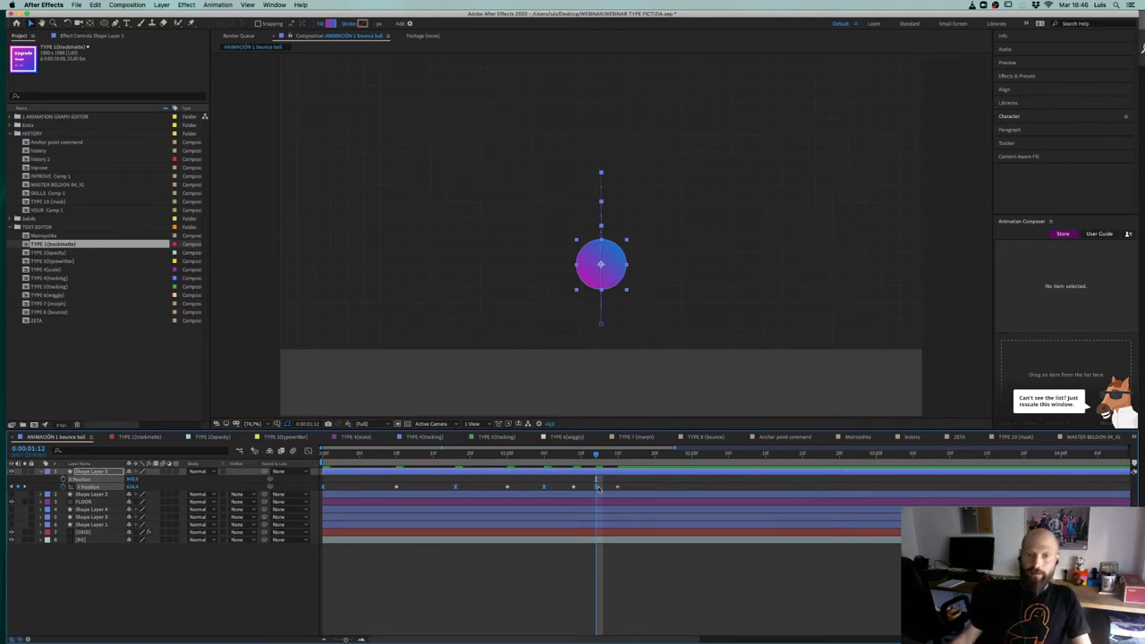
mouse_move(457, 488)
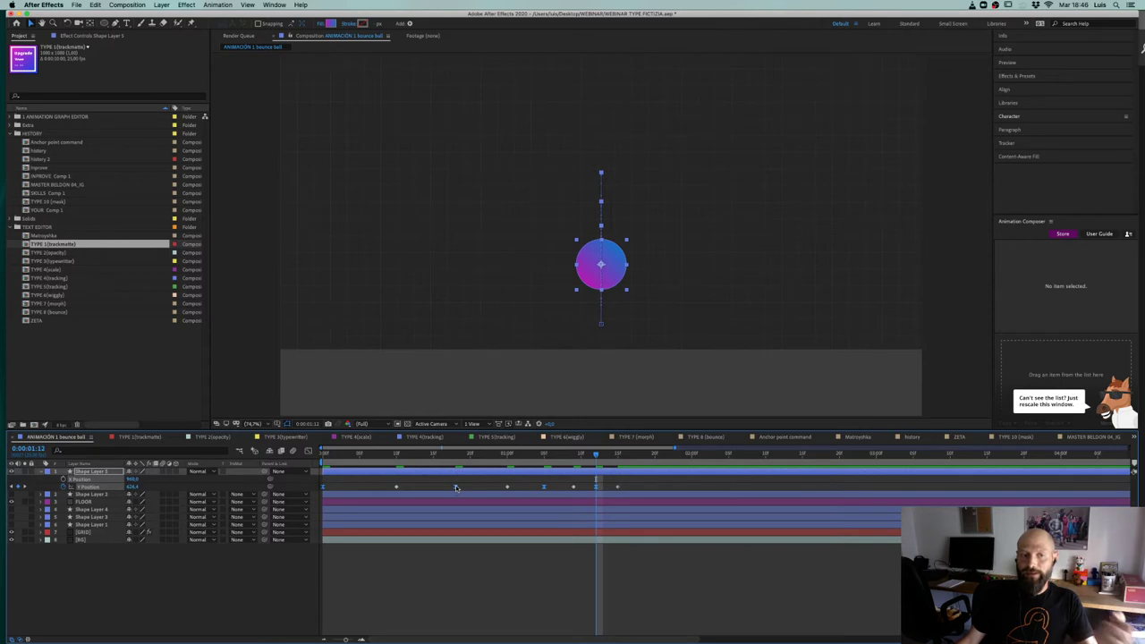
click(308, 452)
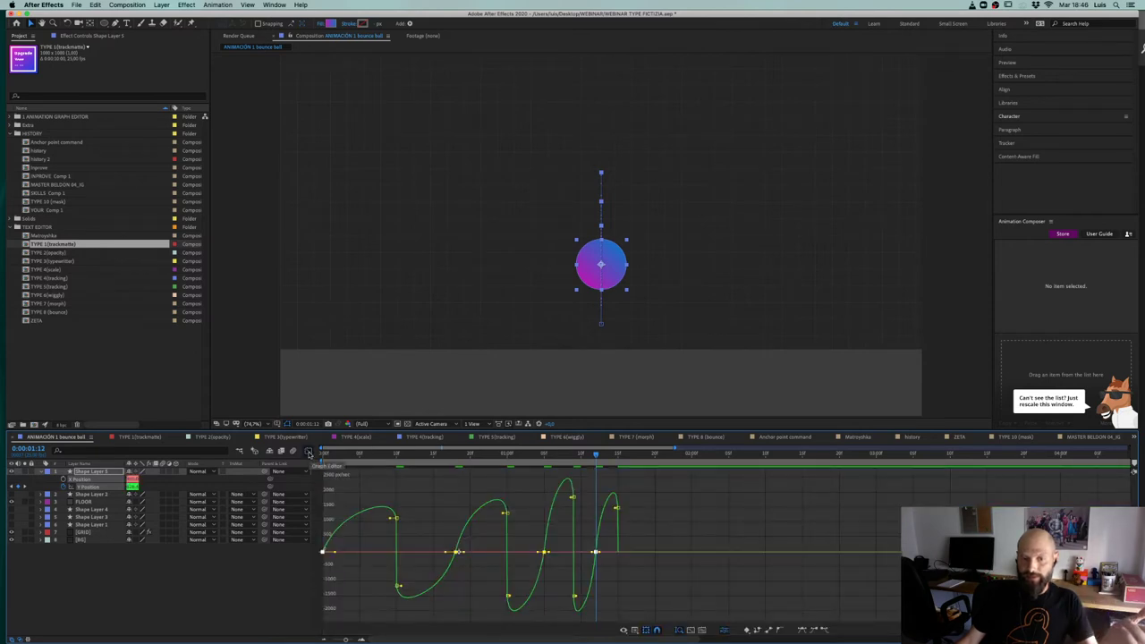
click(309, 452)
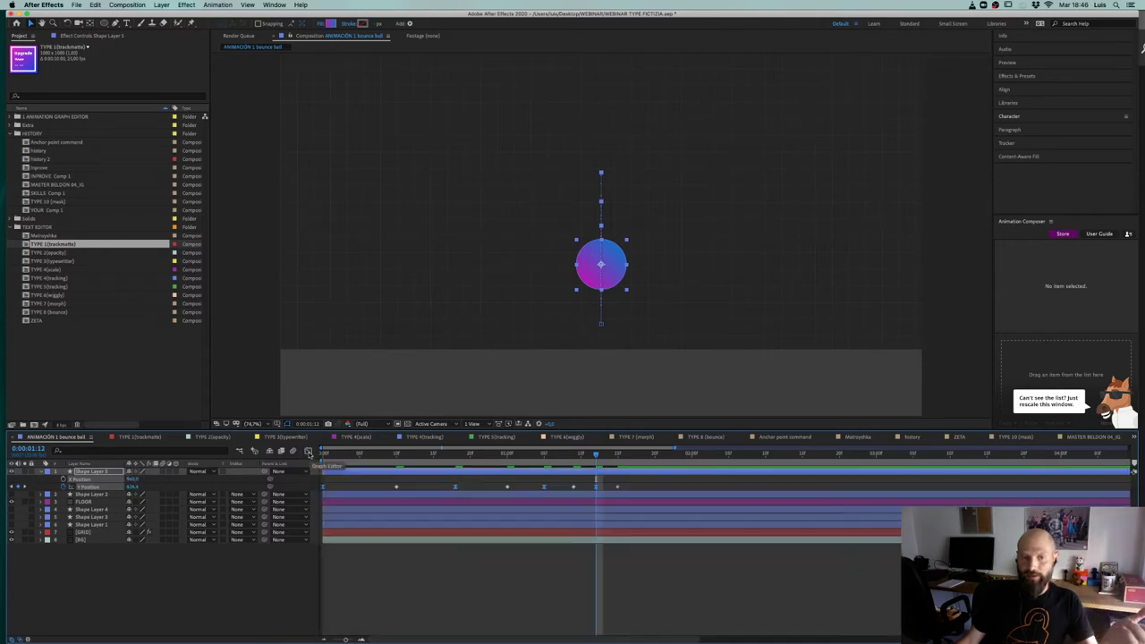
Step: Set the incoming and outgoing velocity influence of the four peak keyframes to 80% and preview the animation from the first frame
right_click(544, 488)
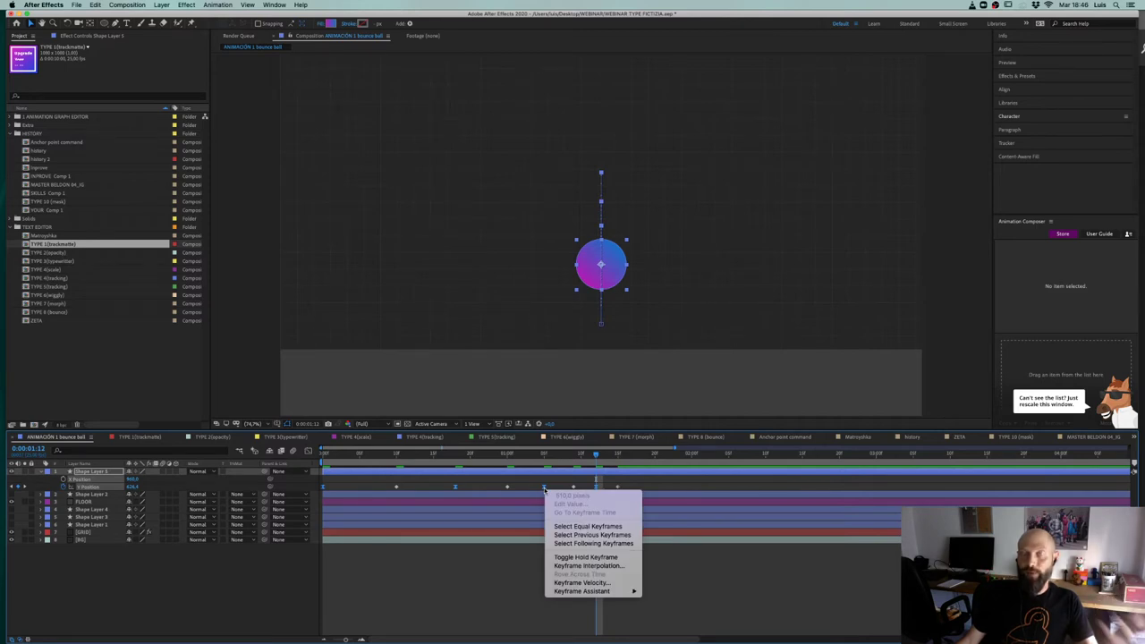
click(569, 583)
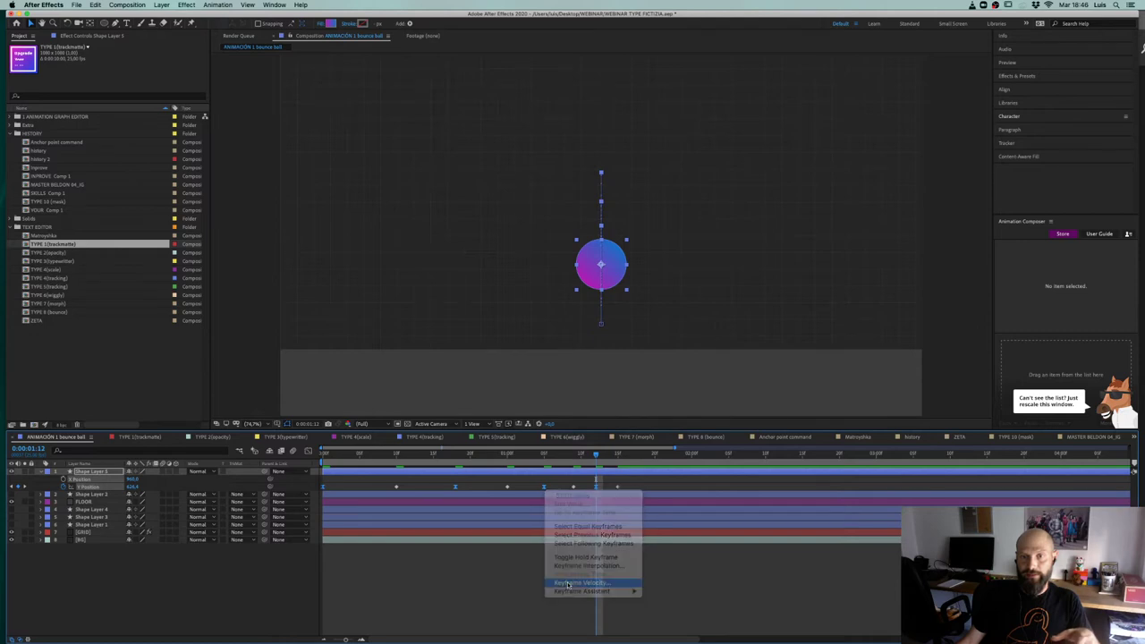
drag(552, 264, 577, 211)
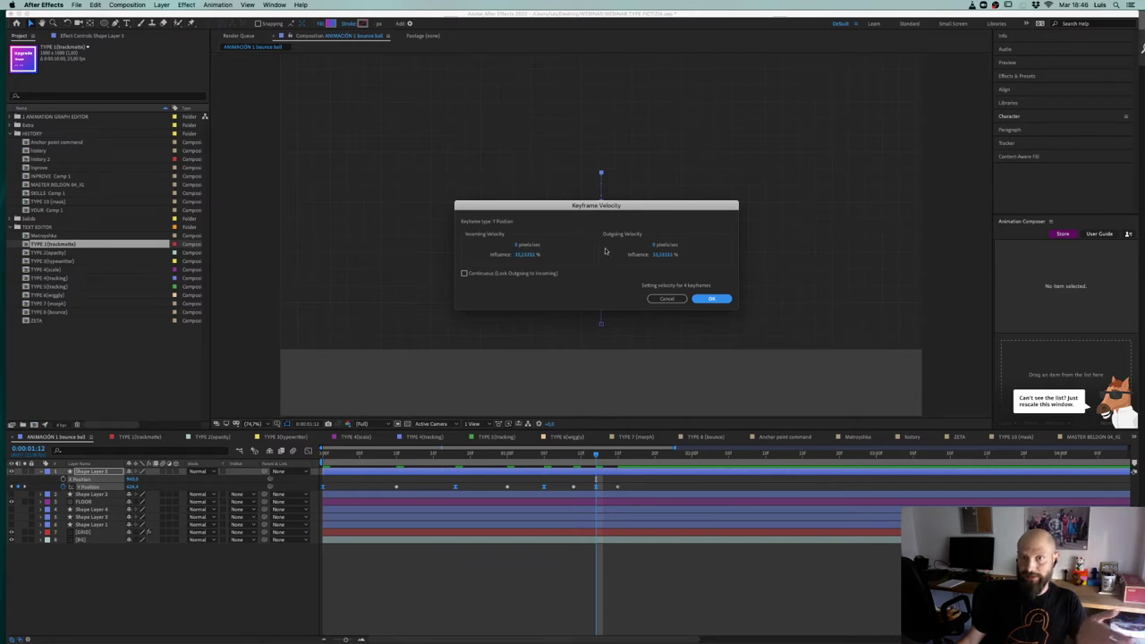
click(524, 255)
text(80)
key(Tab)
text(80)
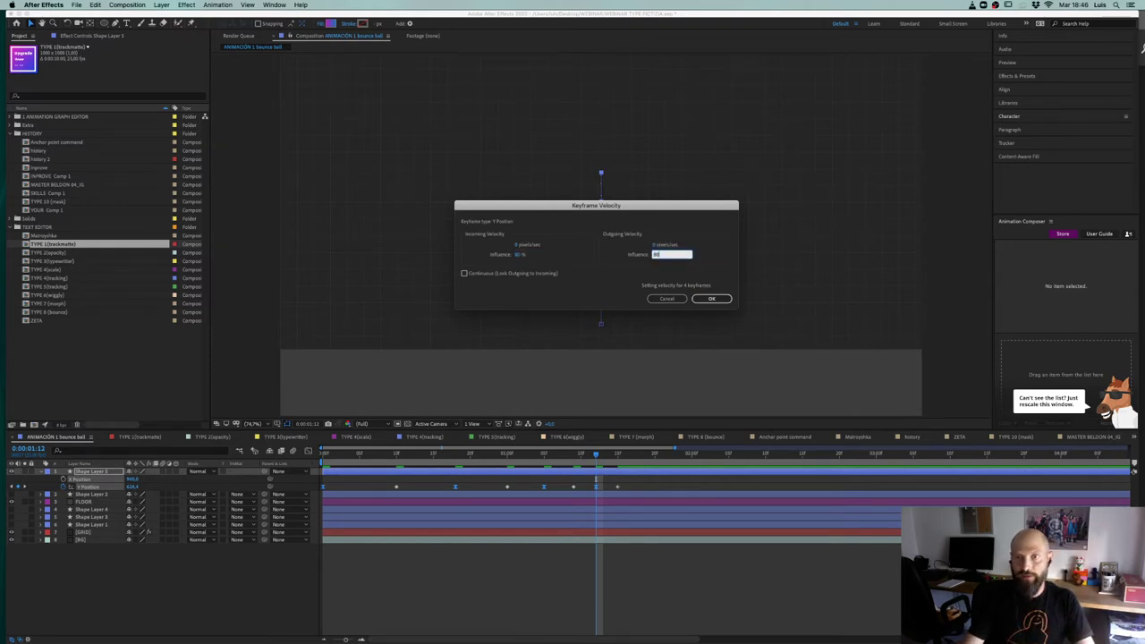
click(713, 300)
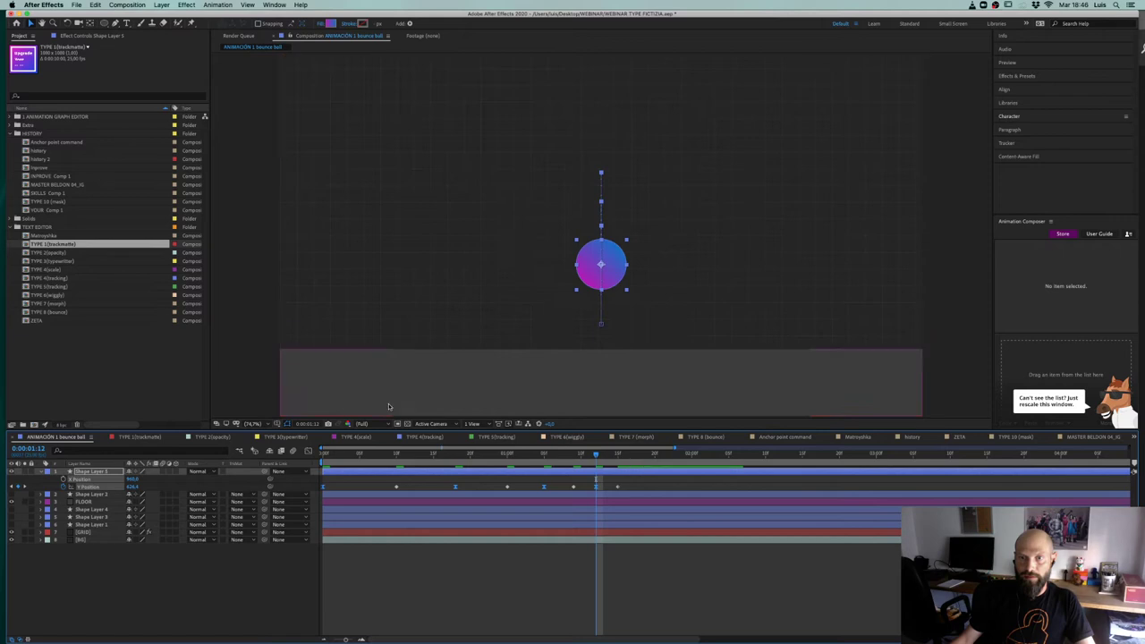
key(Home)
key(space)
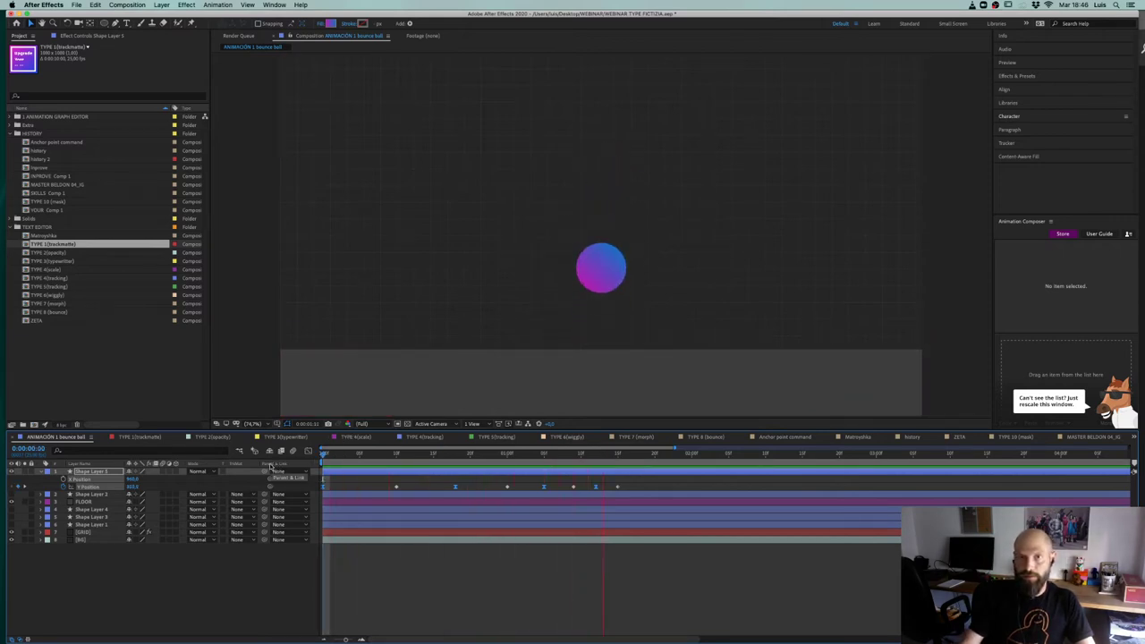
Step: Preview the bounce, then spread out the last four Y Position keyframes so they end at 0:00:01:19
drag(433, 459, 317, 460)
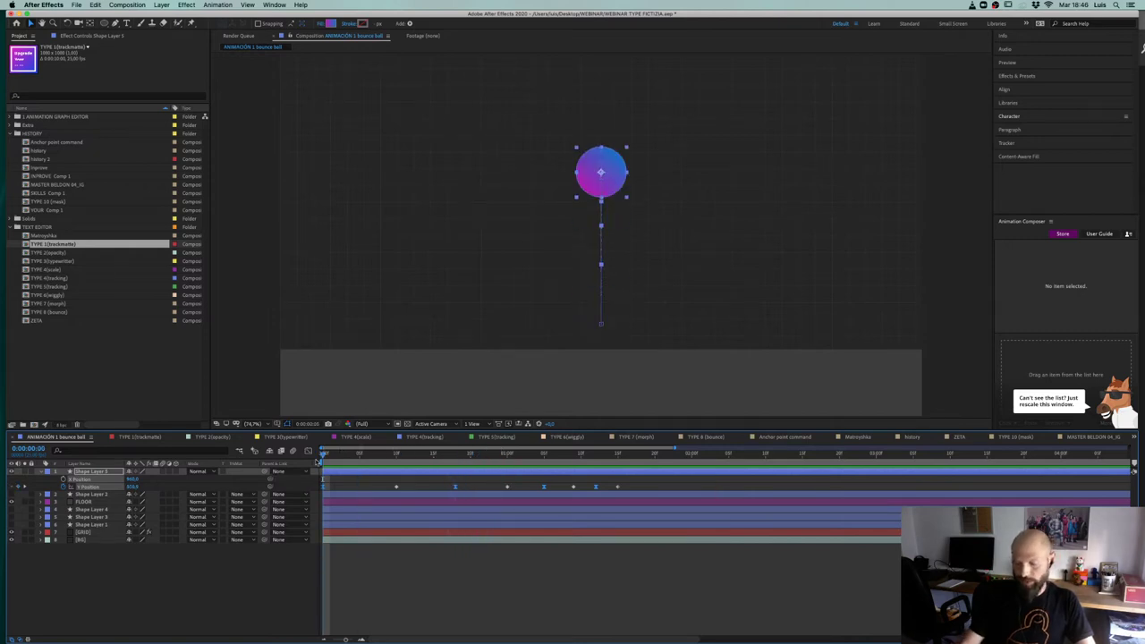
key(space)
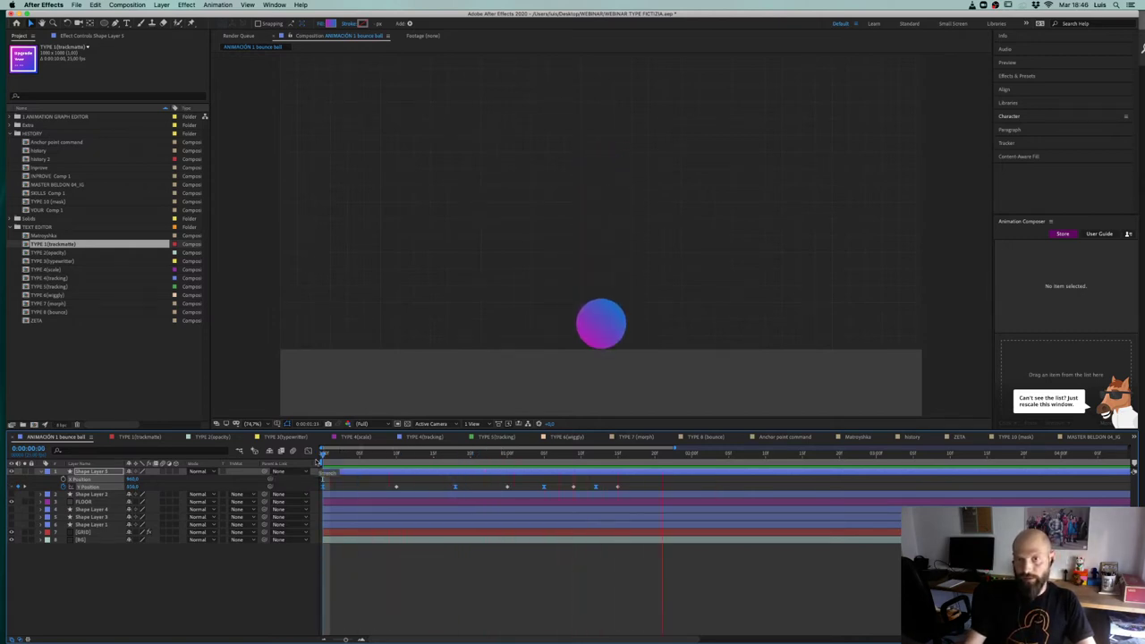
key(space)
drag(628, 480, 542, 491)
drag(640, 477, 576, 485)
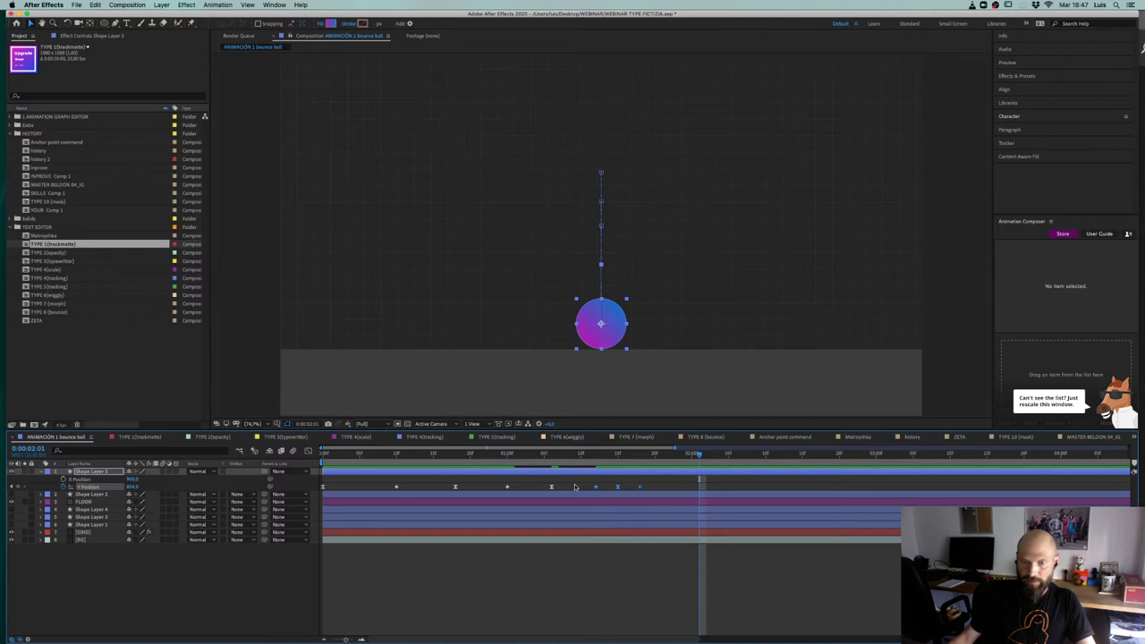
click(609, 486)
click(638, 487)
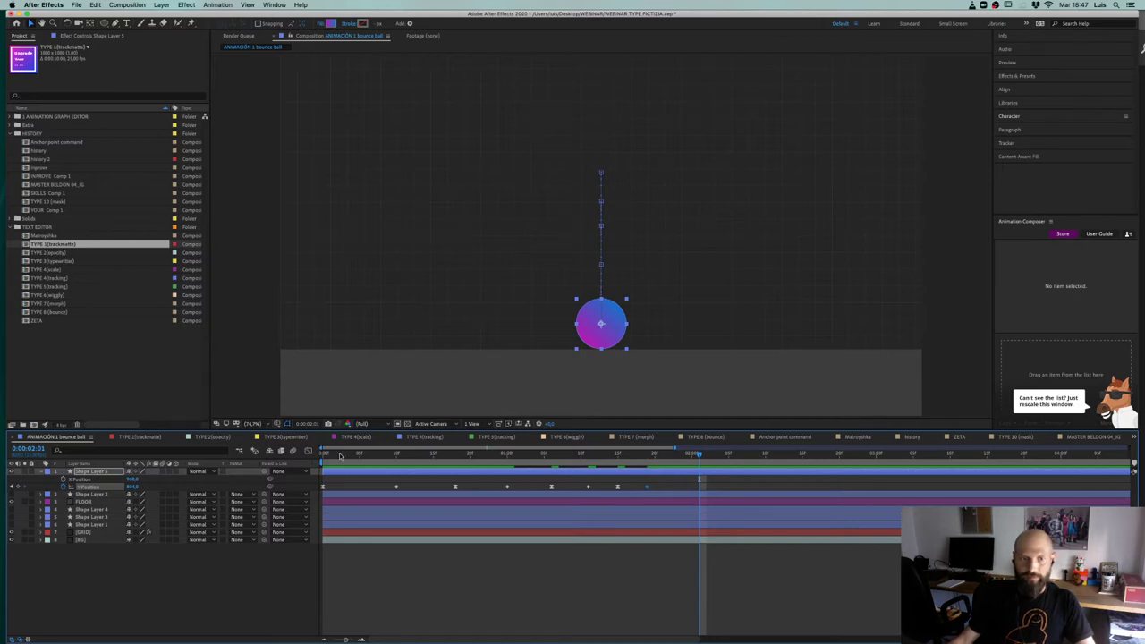
Step: Play the retimed bounce from the first frame to check the spacing of the last rebounds
key(space)
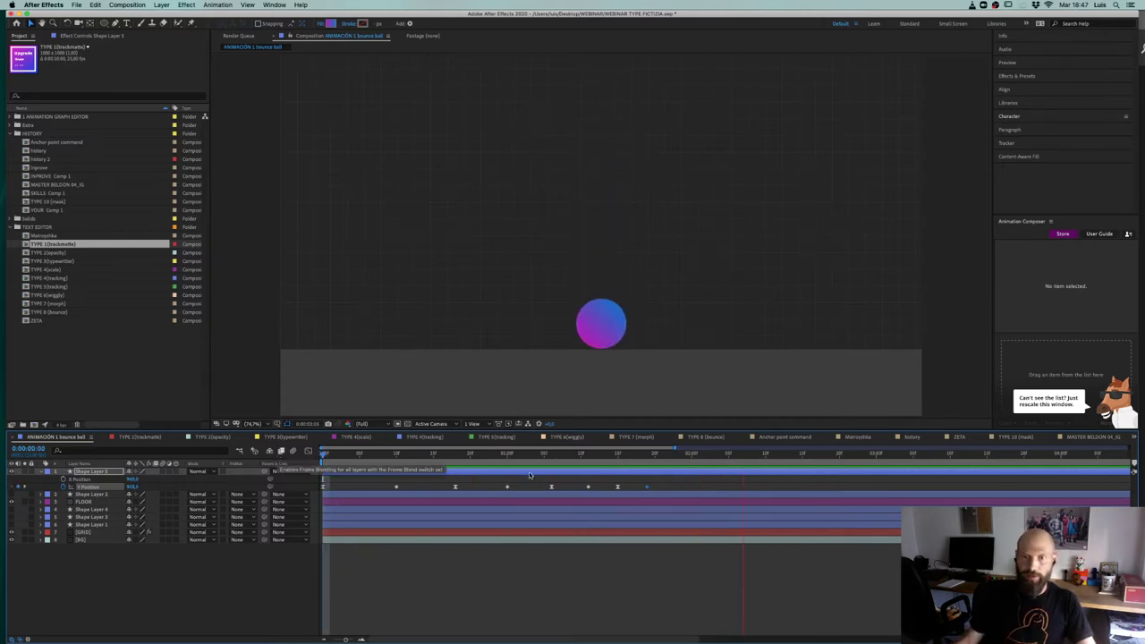
key(space)
click(647, 454)
drag(647, 455, 318, 521)
key(space)
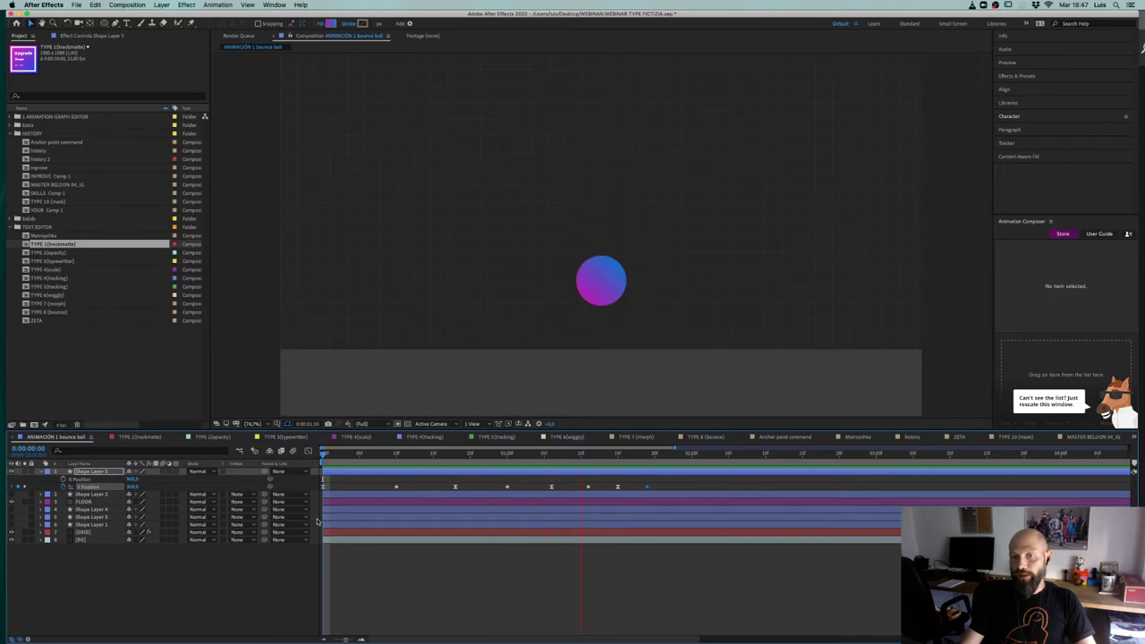
key(space)
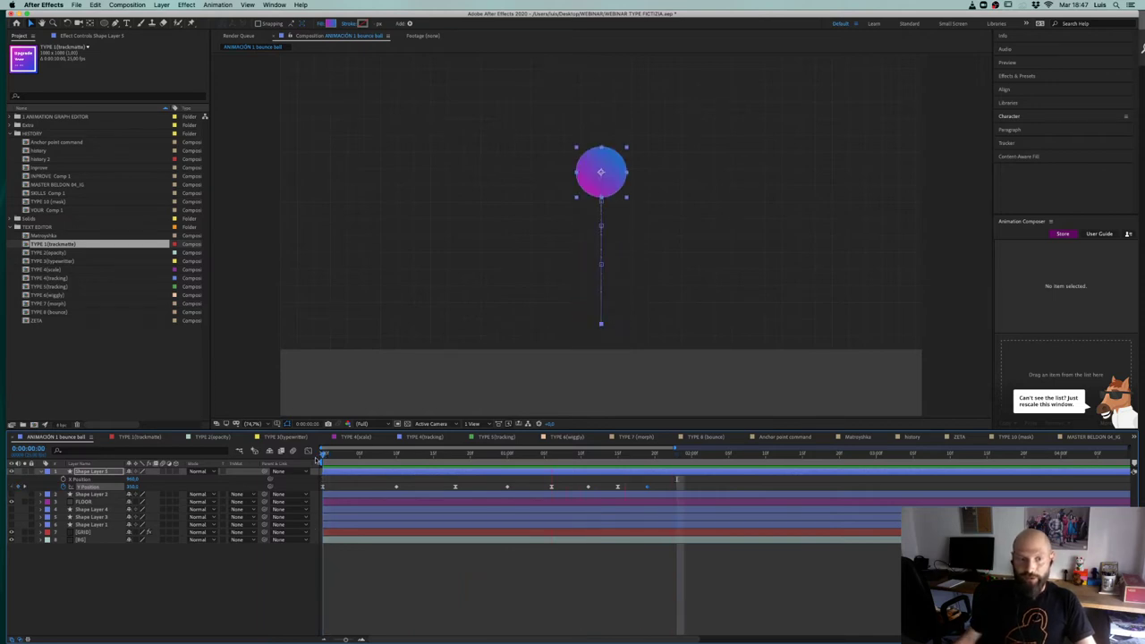
Step: Keyframe the ball's X Position at about 640 on the first frame and 1522 at 0:00:01:19
click(81, 480)
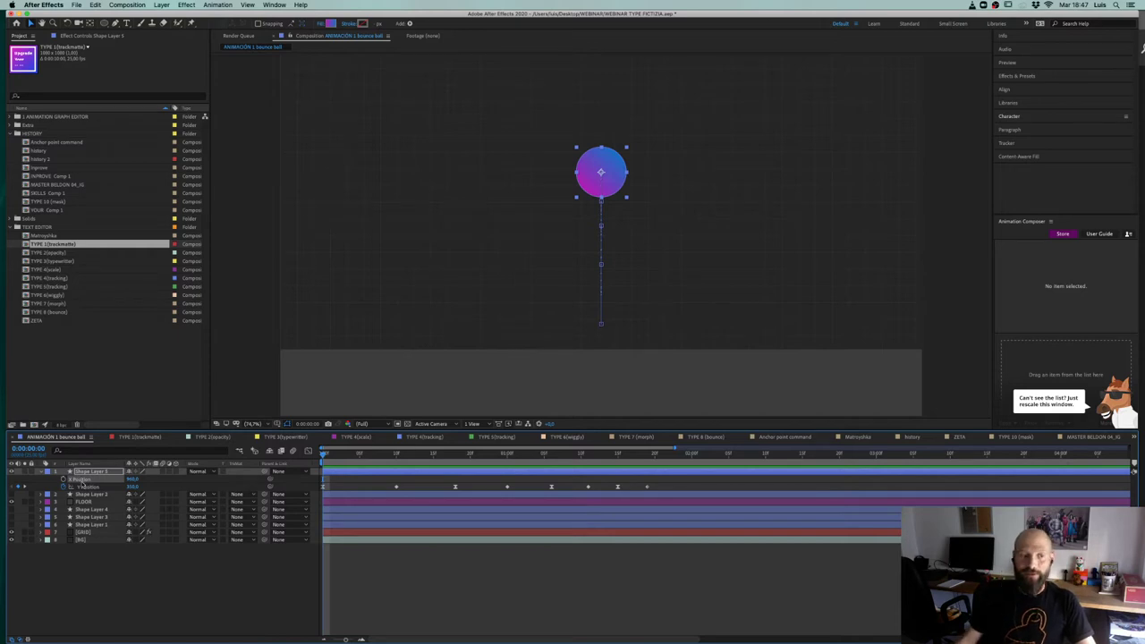
drag(132, 481, 1, 493)
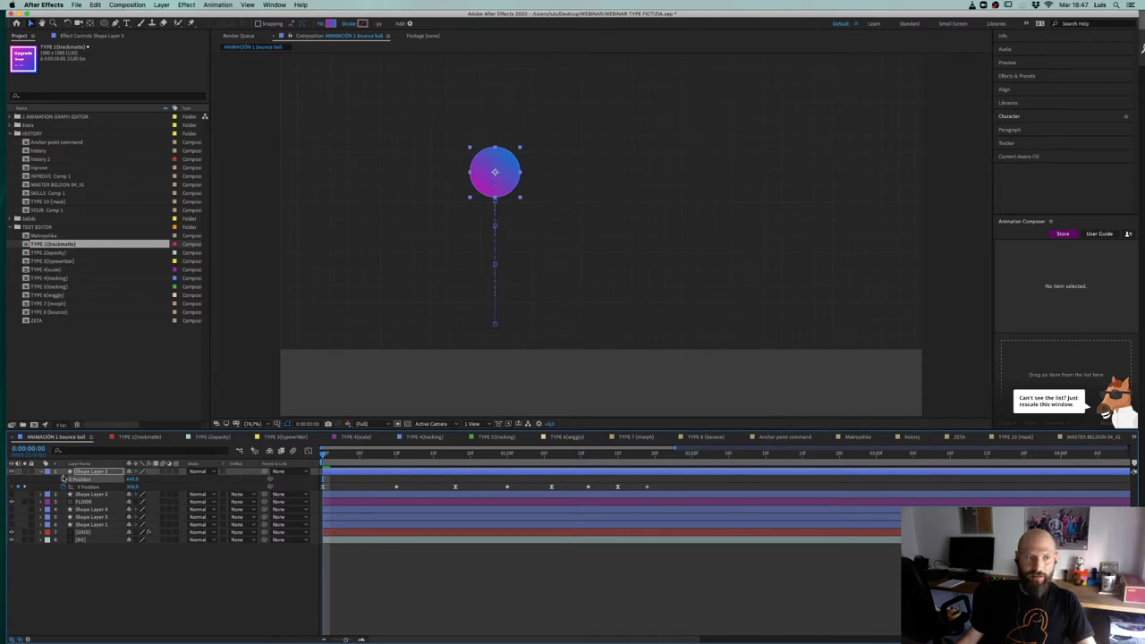
drag(650, 455, 648, 454)
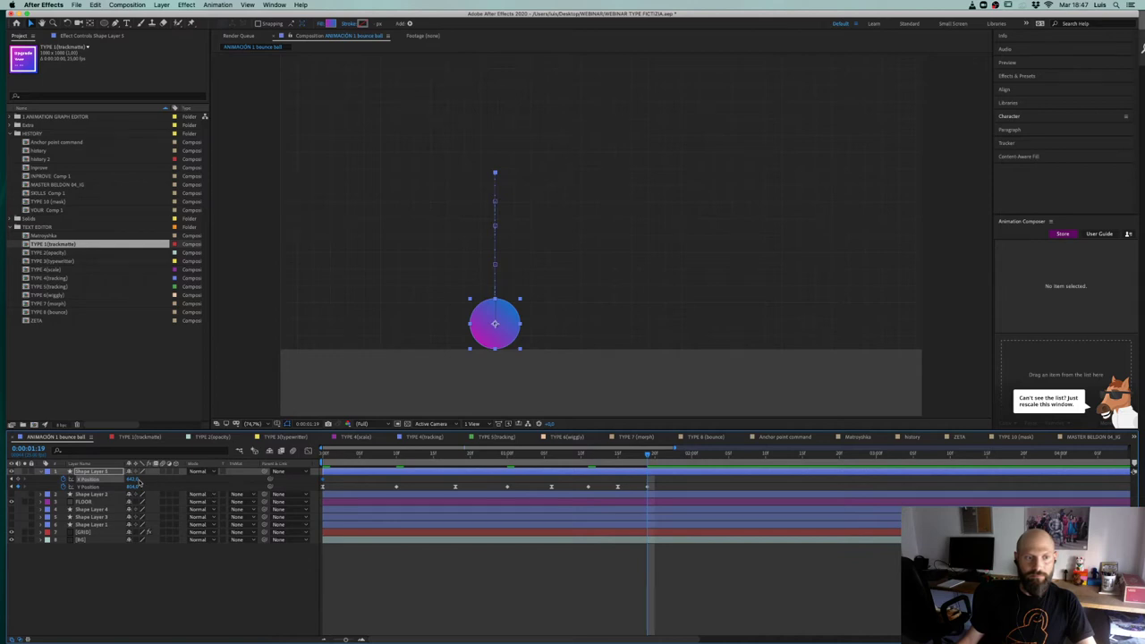
drag(136, 479, 511, 465)
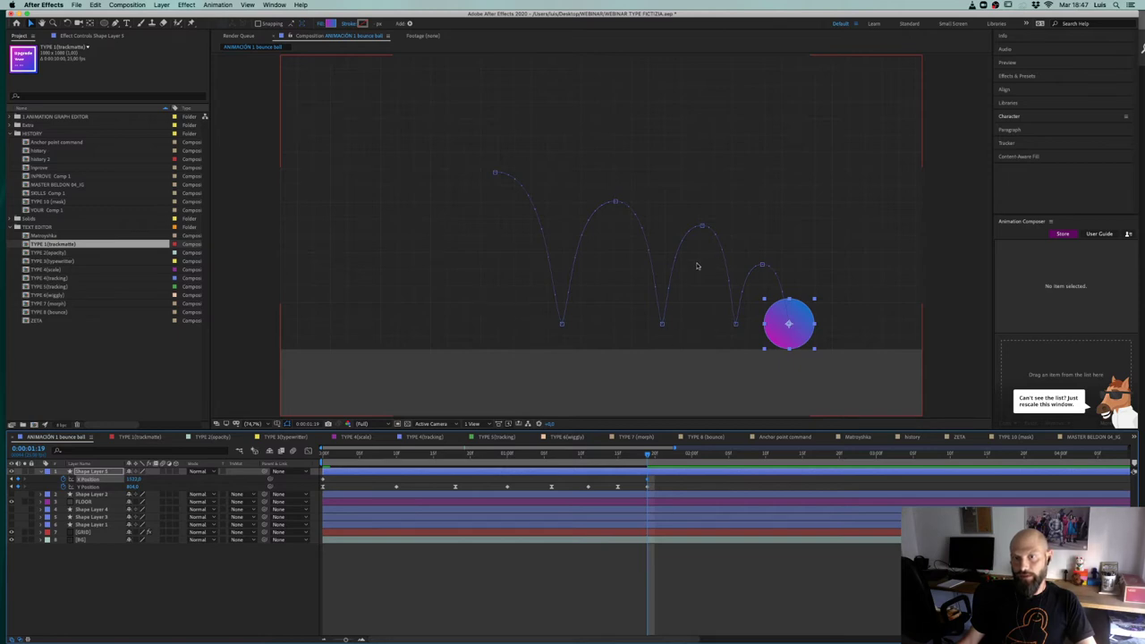
Step: Move the ball's last X Position keyframe to 0:00:01:21 and preview the sideways bounce from the first frame
drag(652, 483, 324, 455)
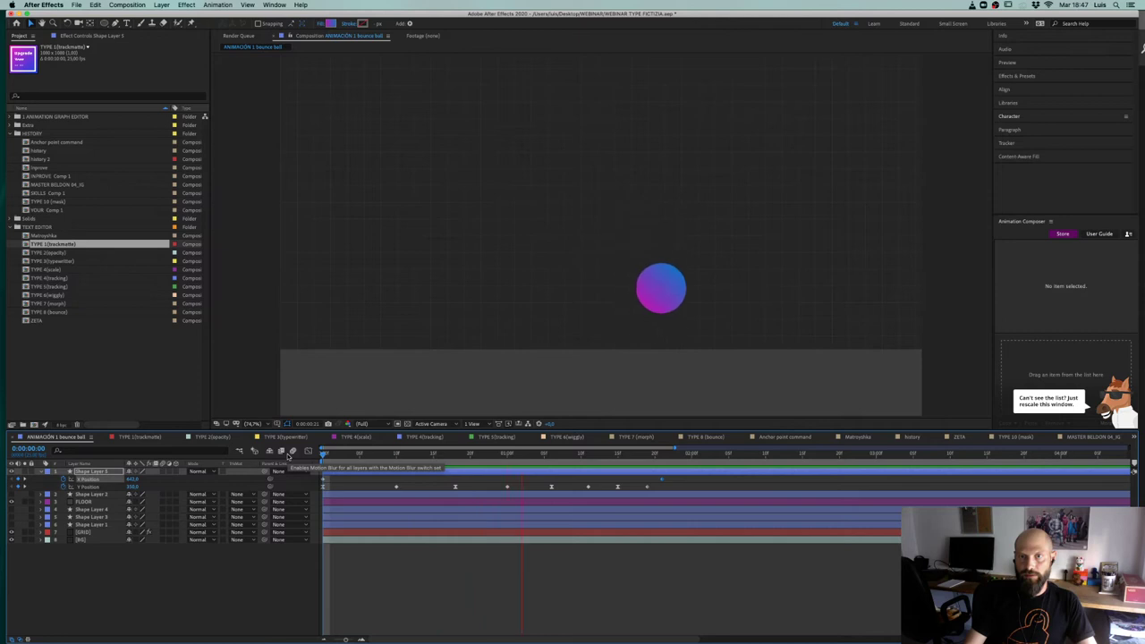
key(space)
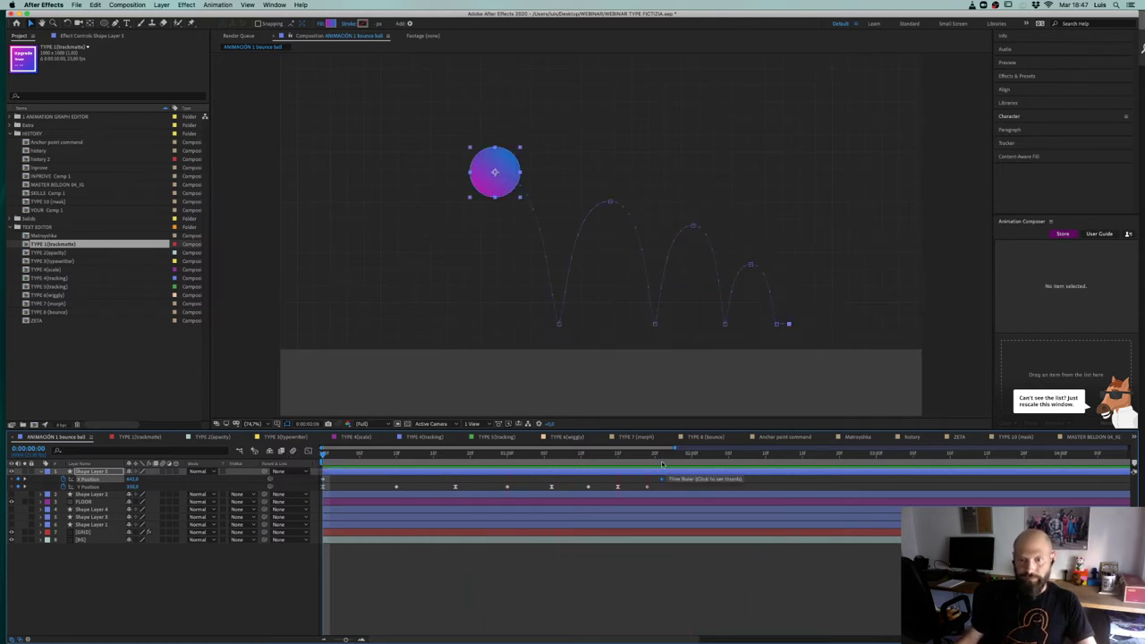
click(662, 454)
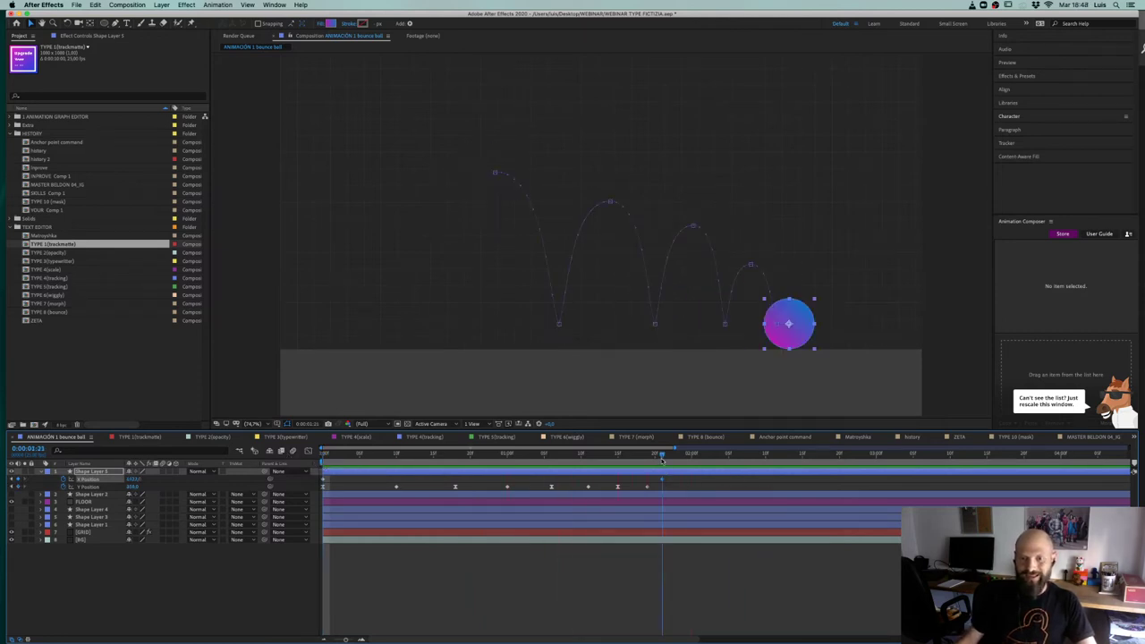
click(323, 458)
Step: Start a Rotation keyframe for Shape Layer 5 on the first frame and show its Position properties alongside Rotation
click(359, 473)
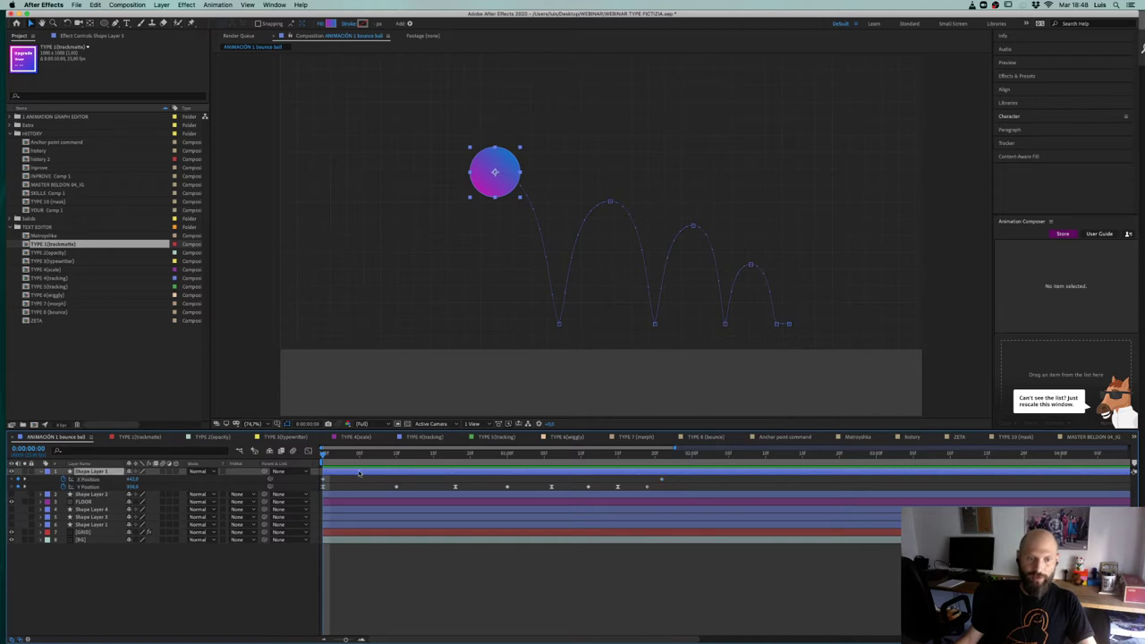
key(r)
click(64, 479)
click(359, 474)
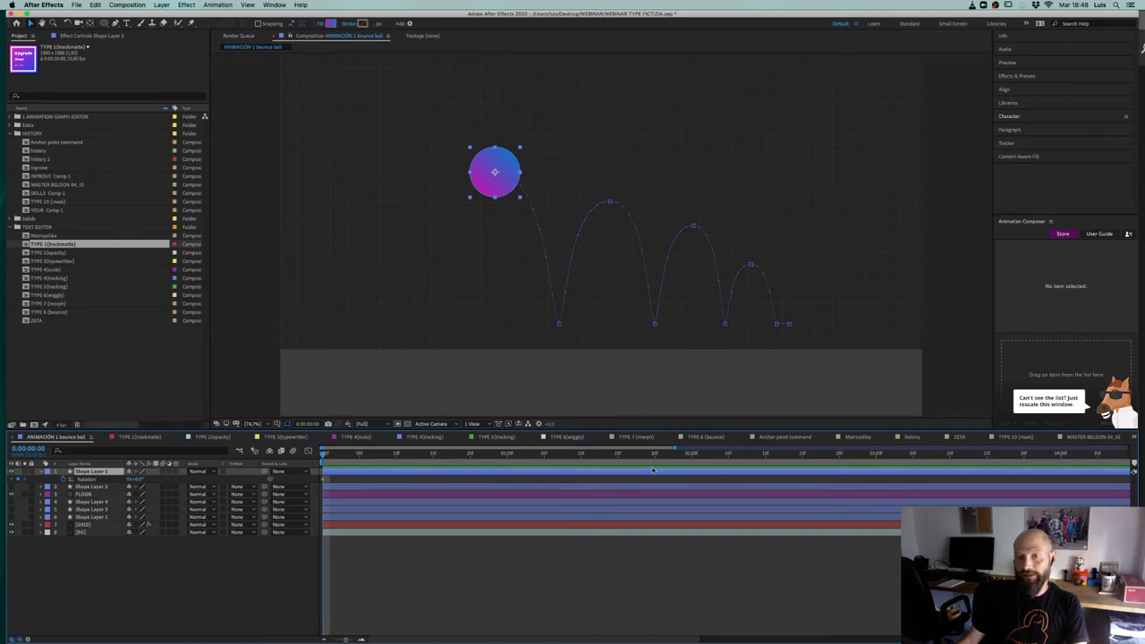
key(shift+p)
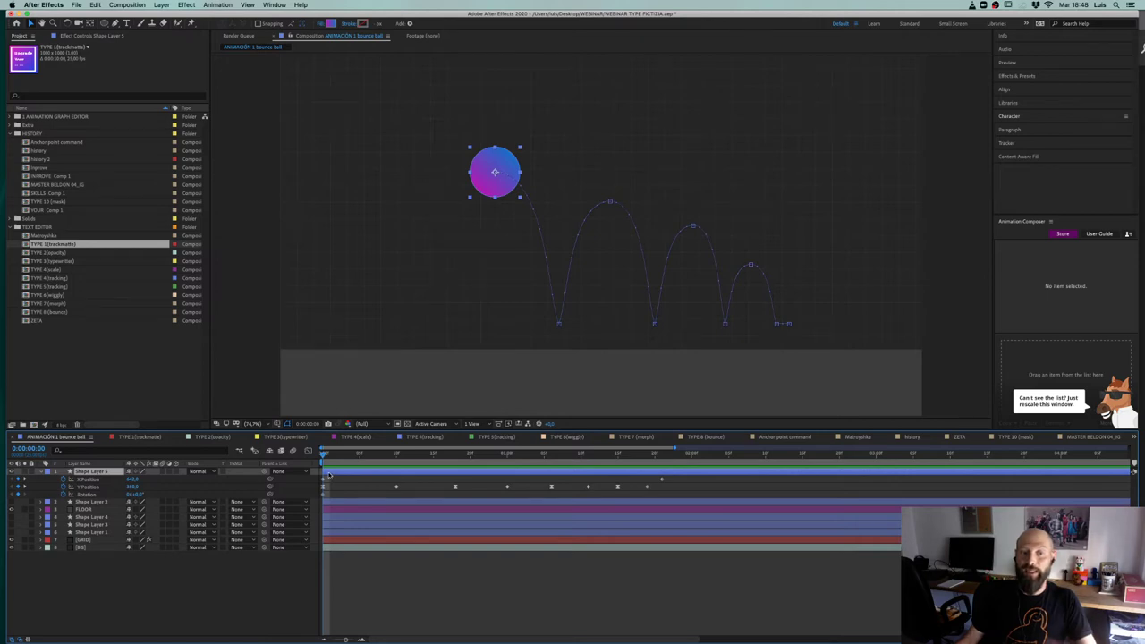
Step: Set the ball's Rotation to one full turn at 0:00:01:21 and preview the spin from the first frame
drag(327, 455, 660, 467)
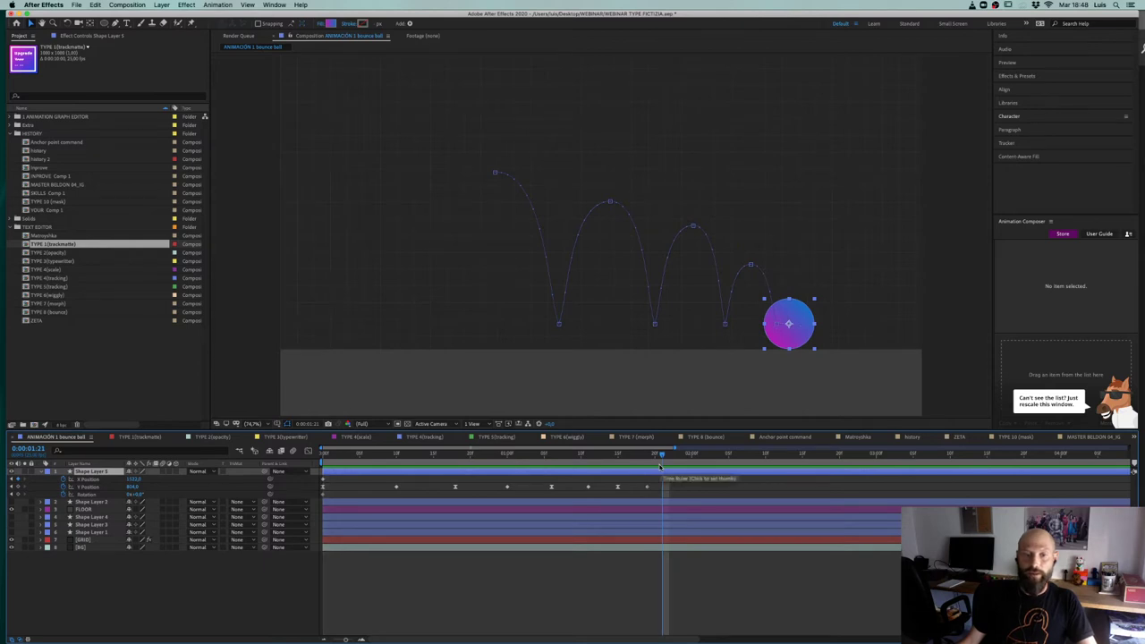
click(91, 495)
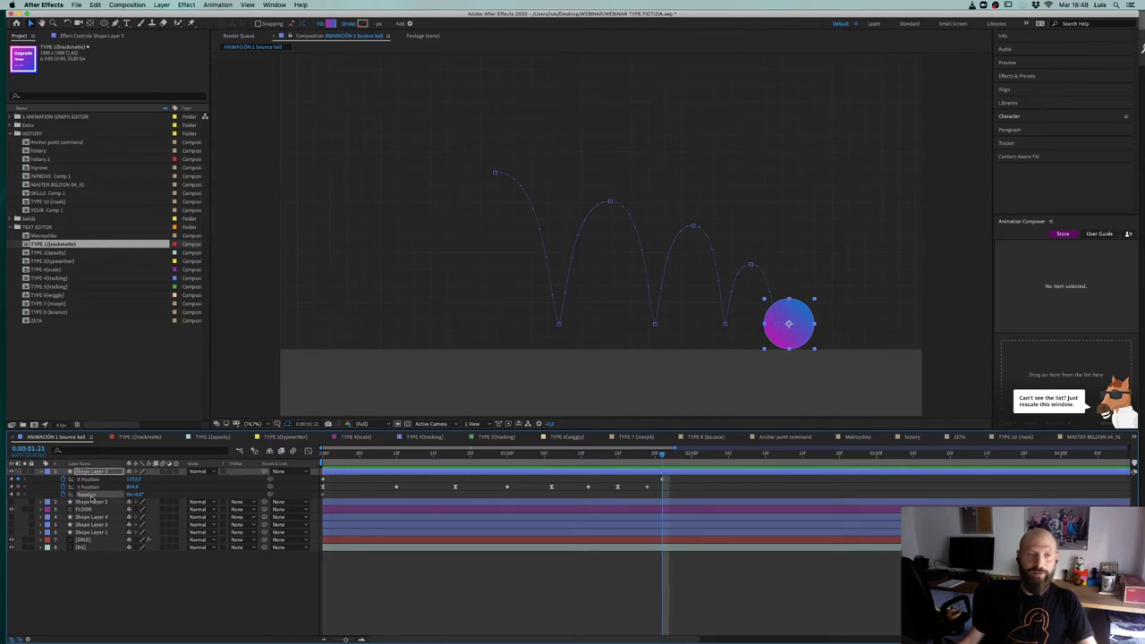
click(130, 495)
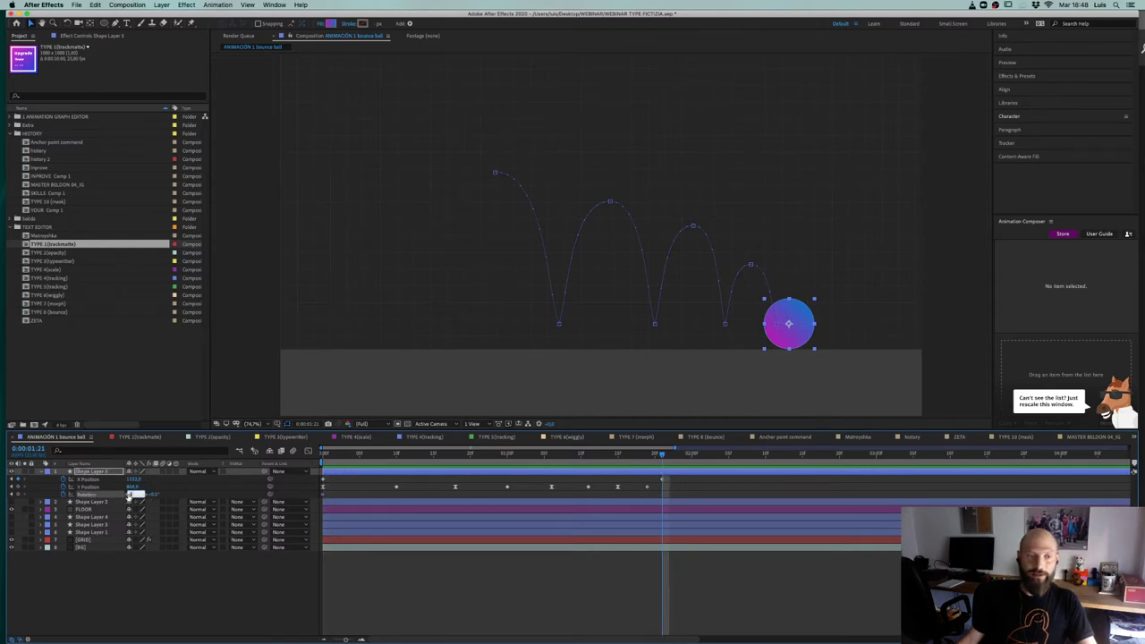
text(1)
key(Return)
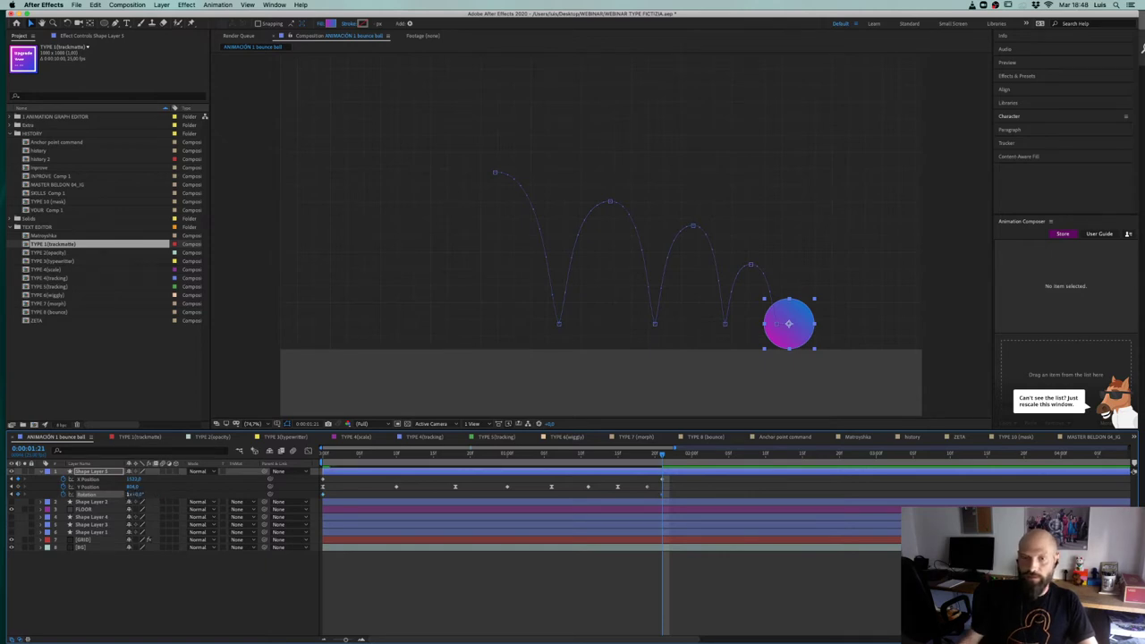
key(space)
drag(308, 461, 301, 461)
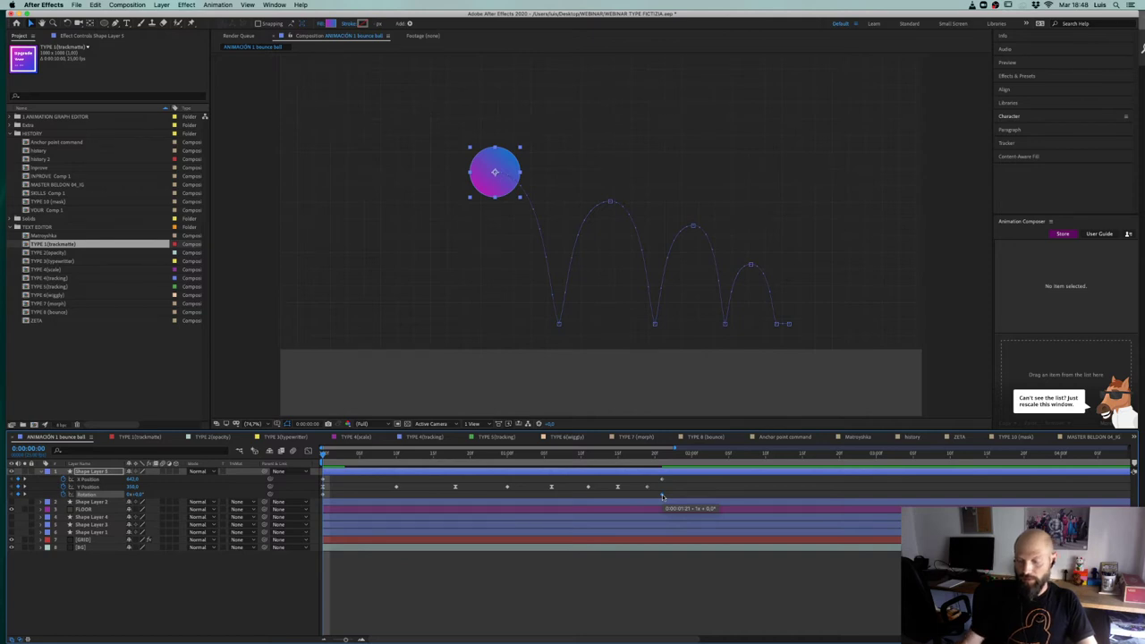
key(space)
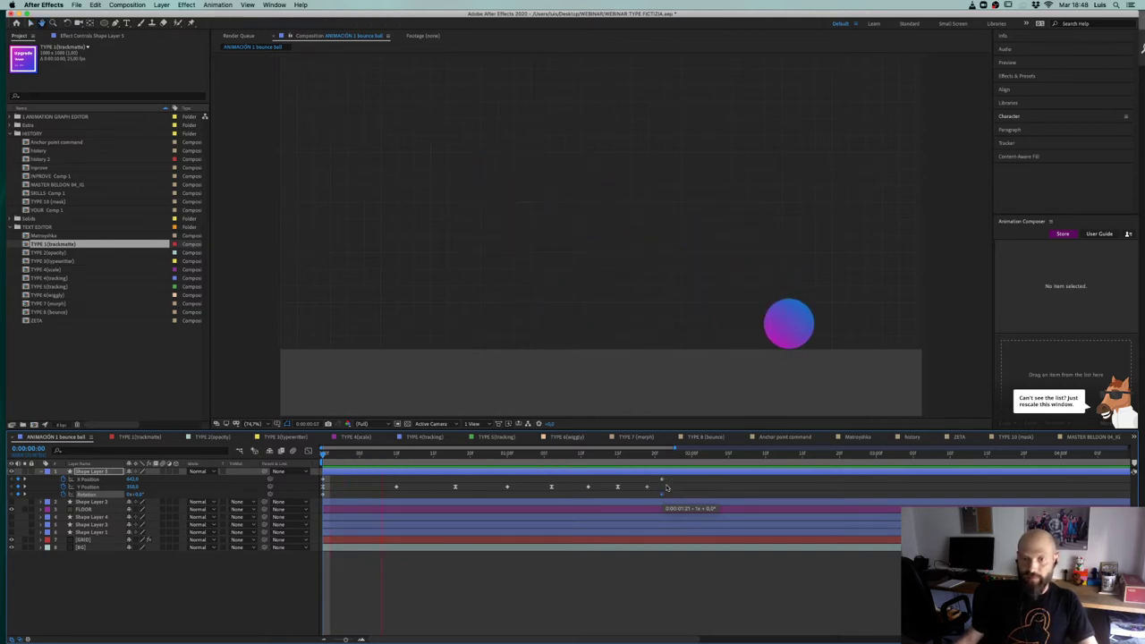
key(space)
Step: Move the final X Position and Rotation keyframes to 0:00:01:23, preview the animation and return to the first frame
drag(663, 483, 674, 483)
key(space)
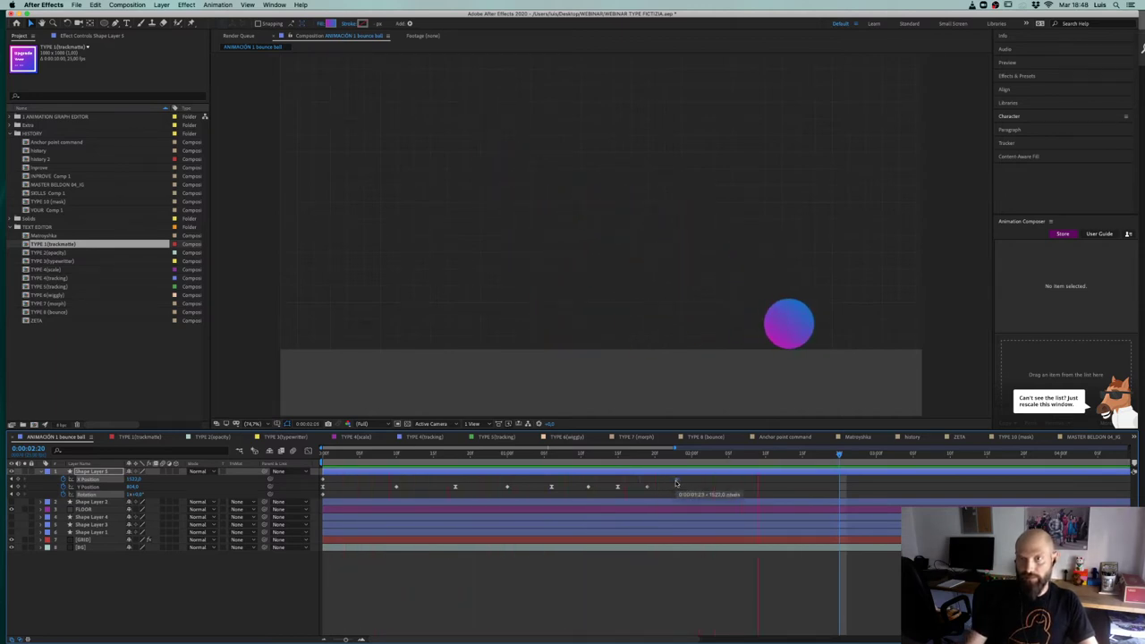
key(space)
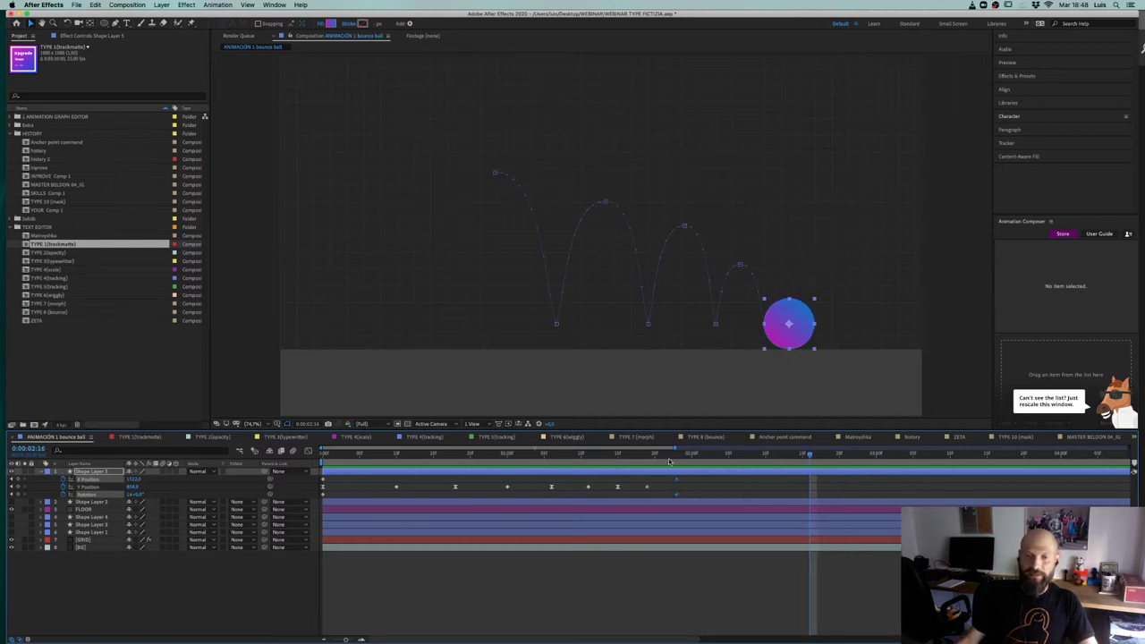
drag(673, 454, 276, 471)
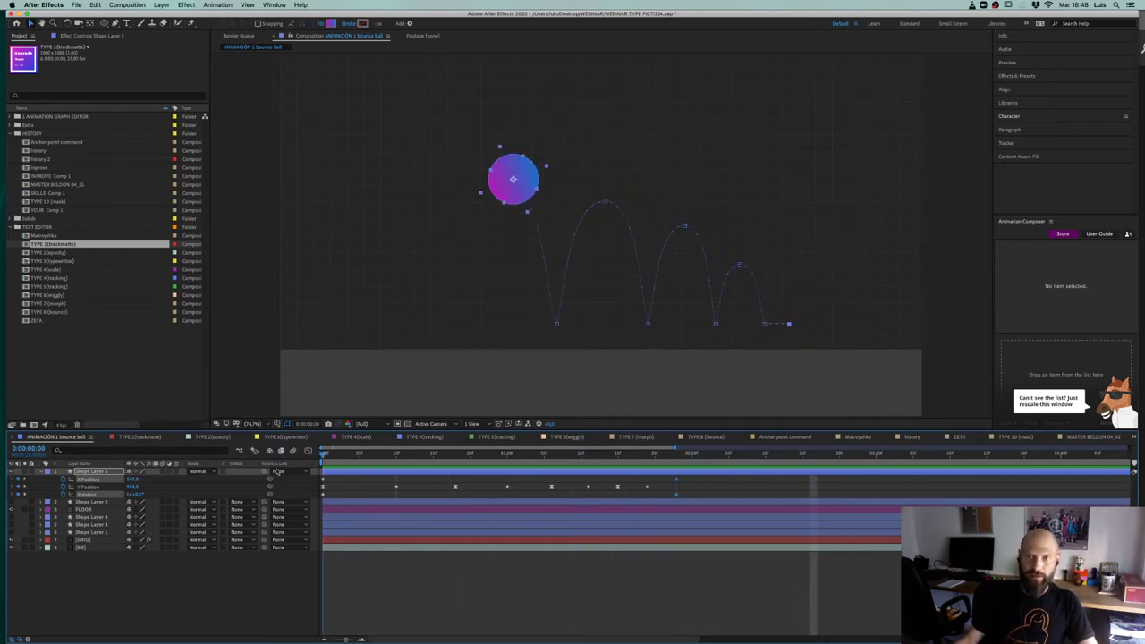
key(space)
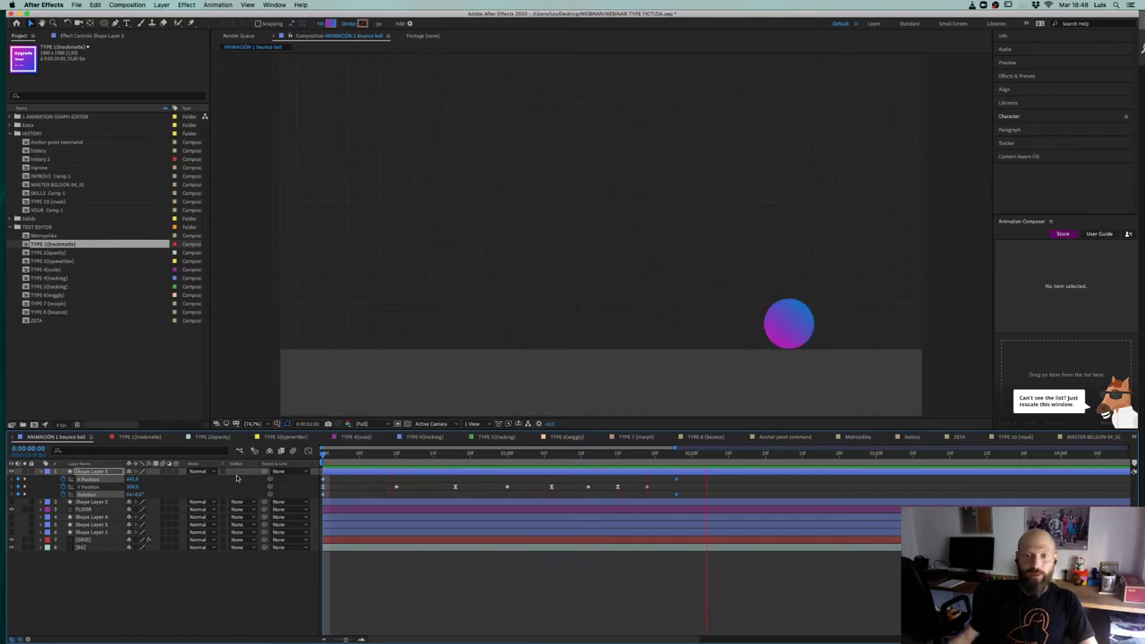
click(328, 454)
drag(330, 455, 322, 455)
Step: Collapse the properties of Shape Layer 5 and duplicate the layer
click(79, 584)
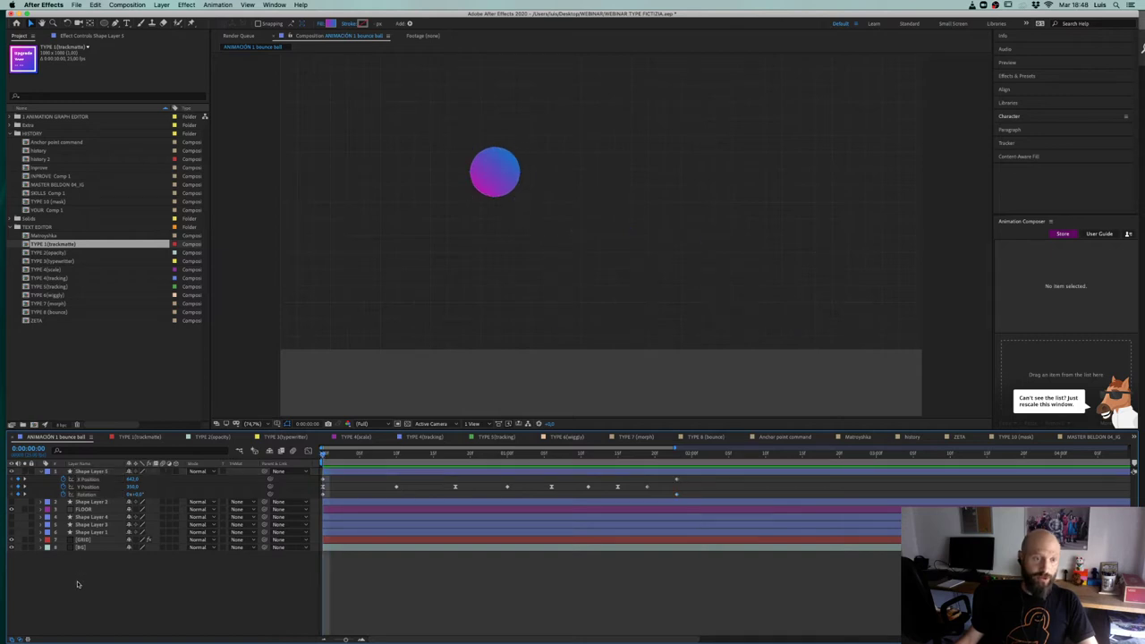
click(83, 472)
click(42, 472)
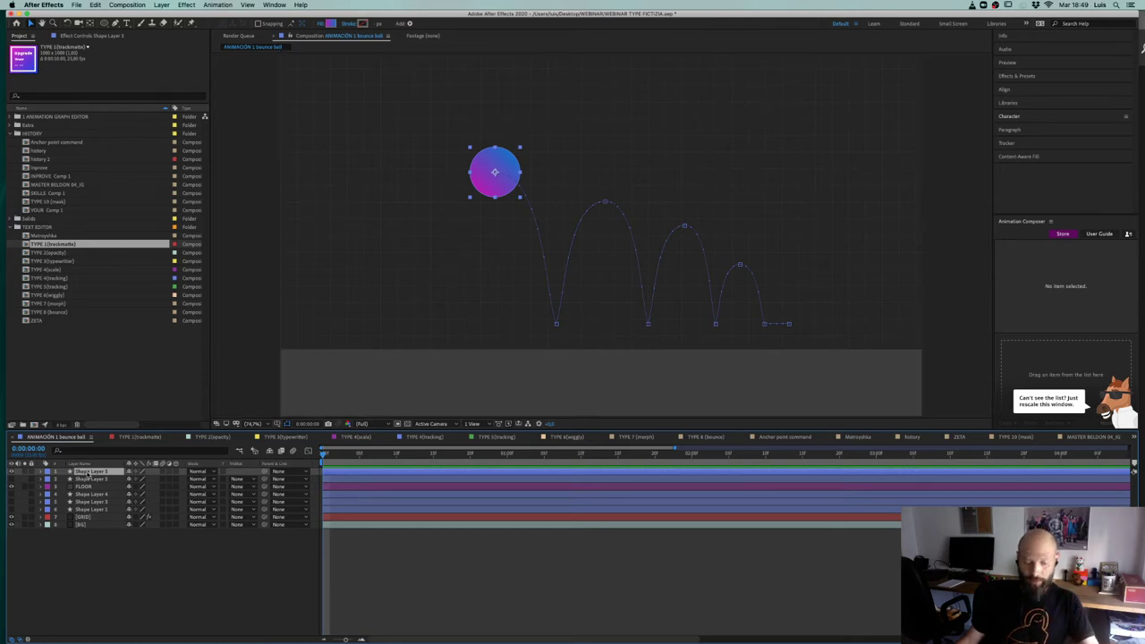
key(super+d)
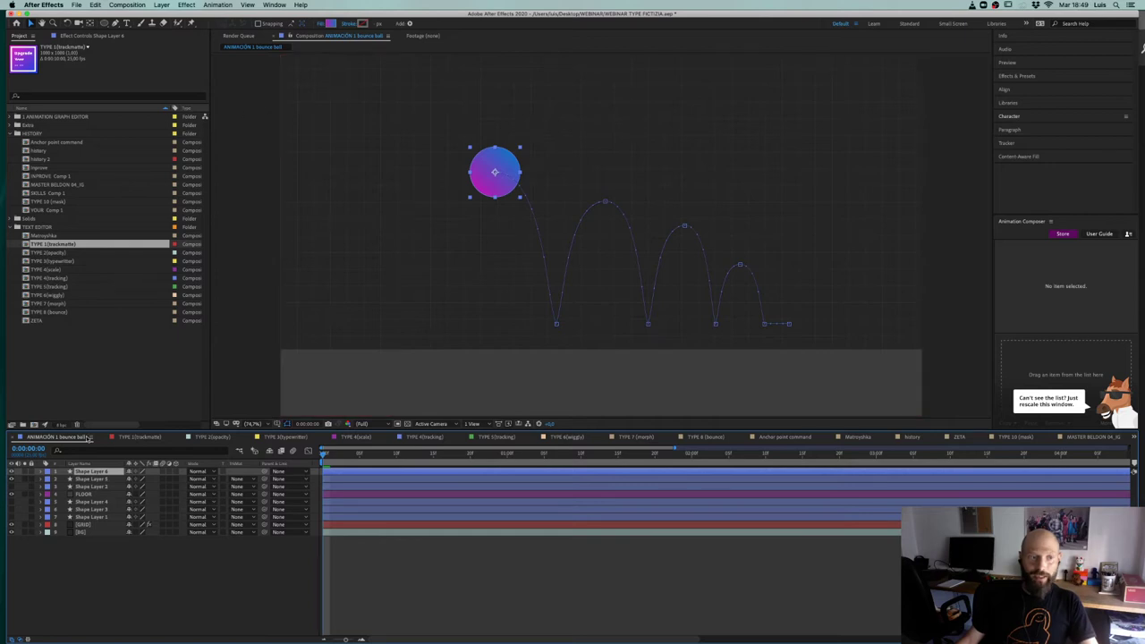
Step: Expand the contents of Shape Layer 6 and scrub through its first bounce, returning to the first frame
click(41, 474)
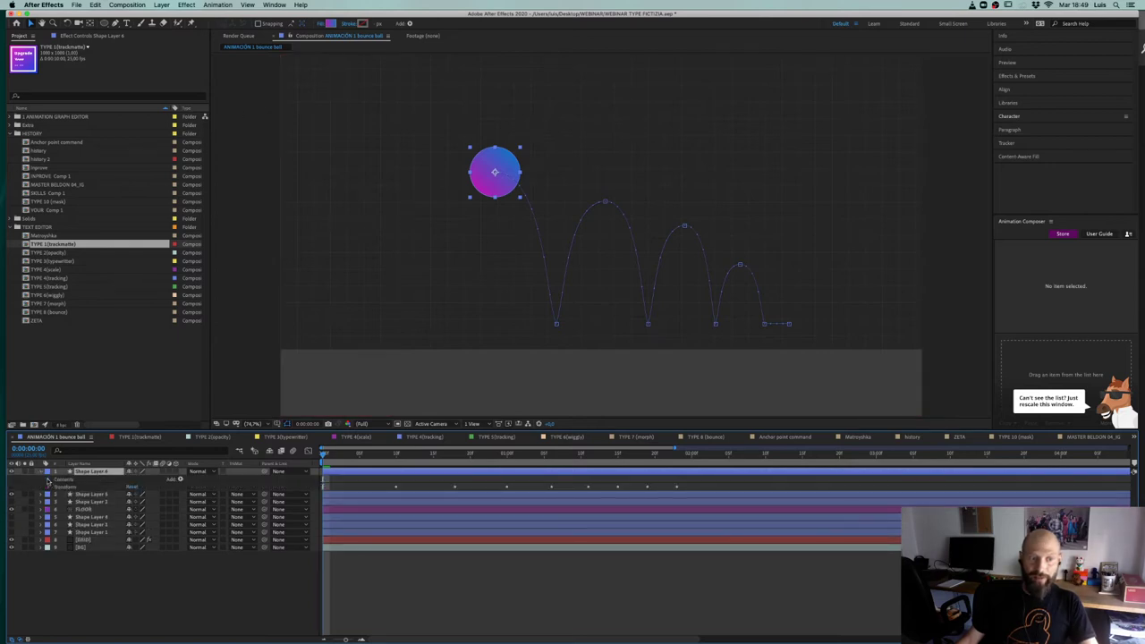
click(48, 481)
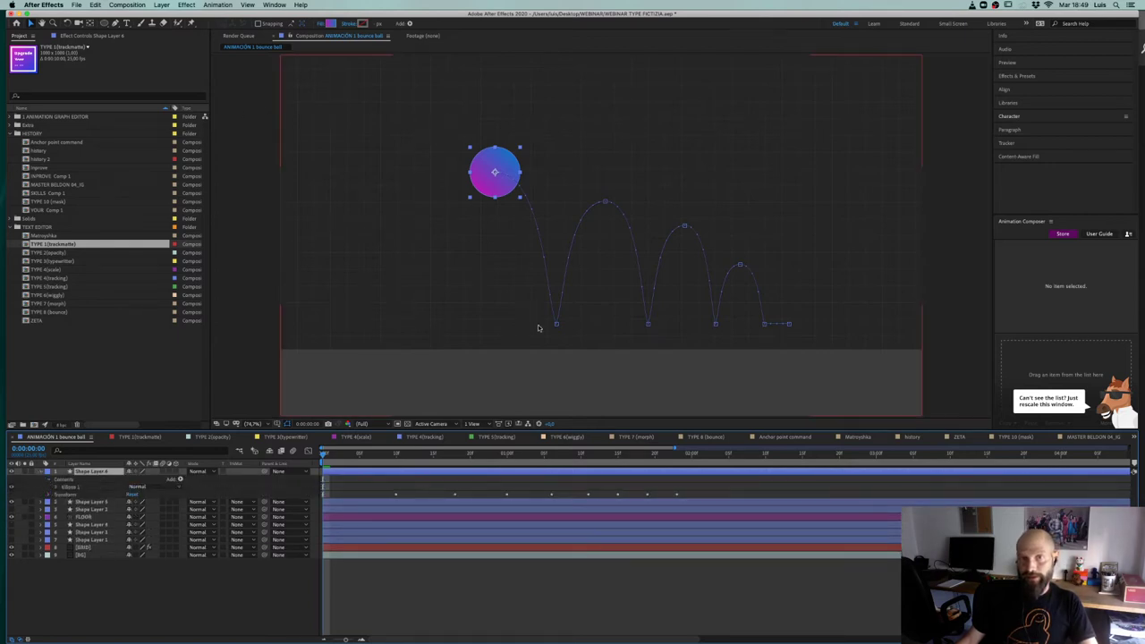
drag(375, 454, 396, 455)
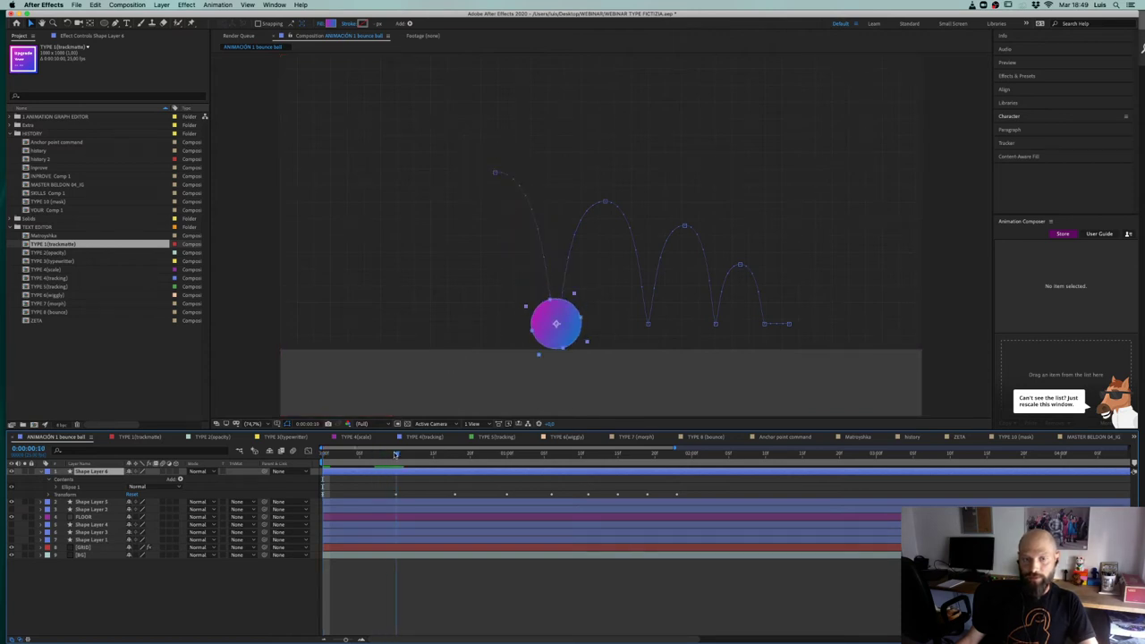
drag(395, 454, 315, 465)
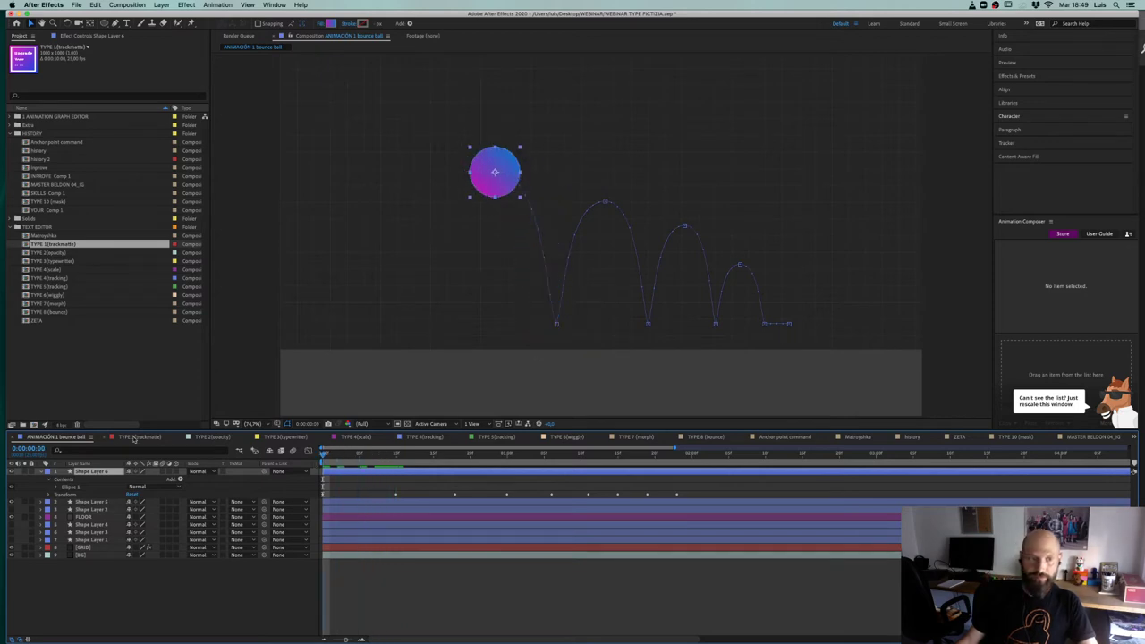
Step: Recolour the gradient fill of Shape Layer 6 with an orange-yellow start stop and a magenta end stop
click(332, 25)
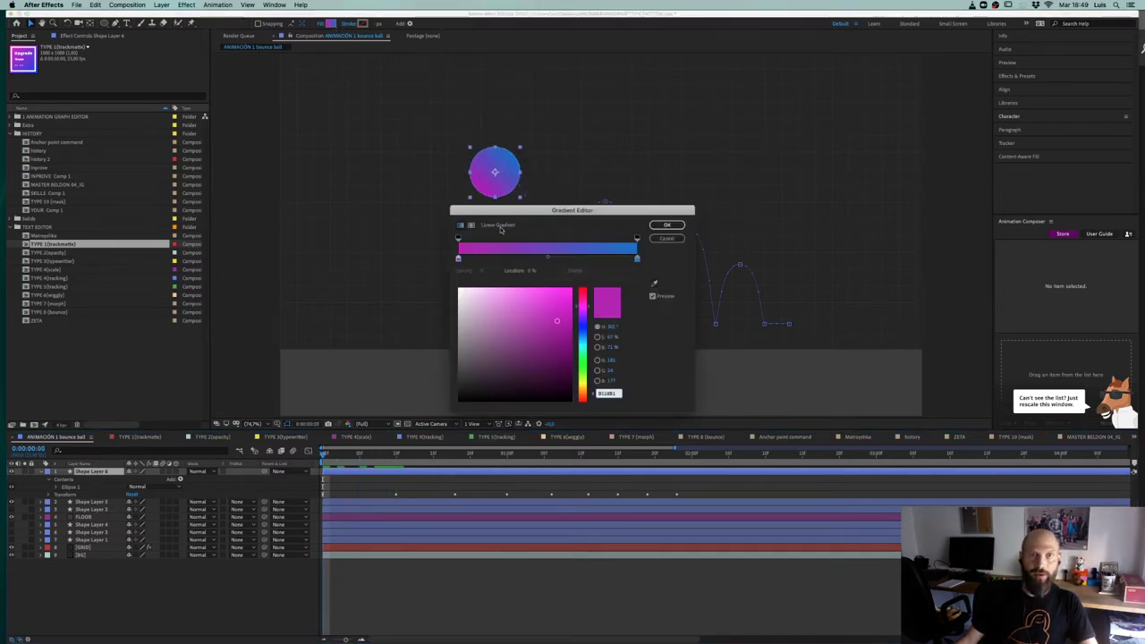
drag(582, 308, 581, 390)
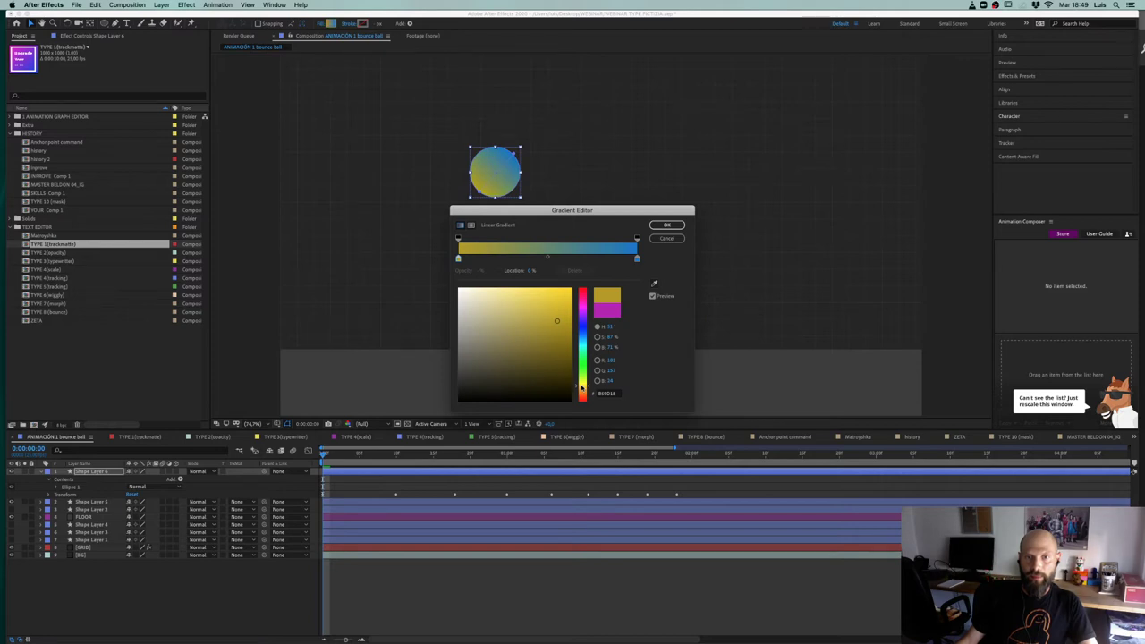
click(565, 297)
drag(585, 389, 584, 391)
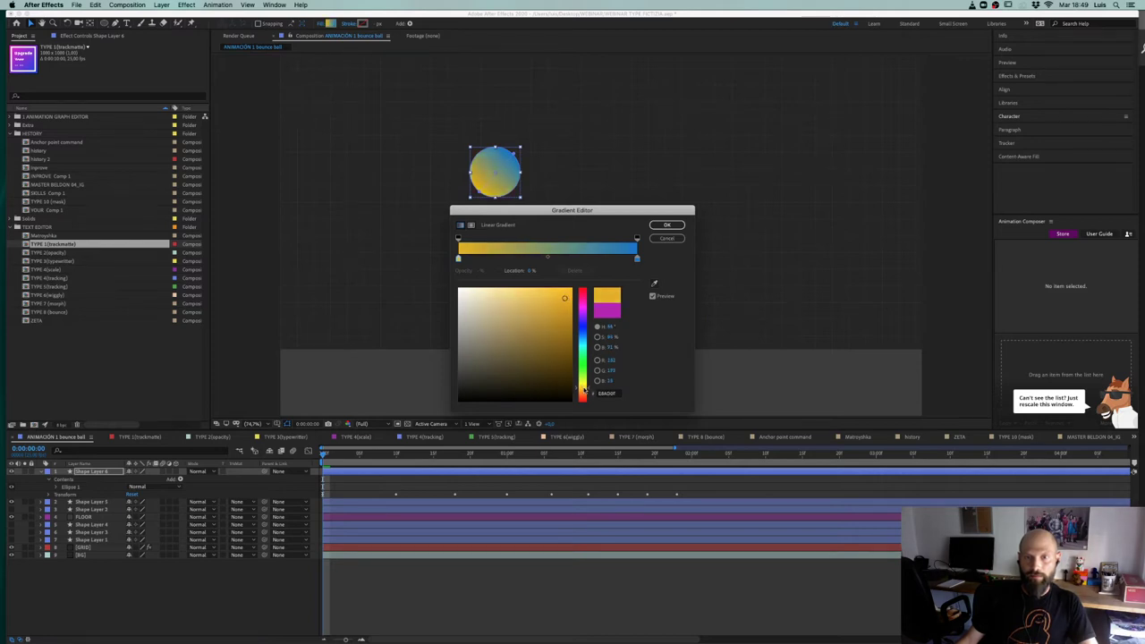
click(637, 259)
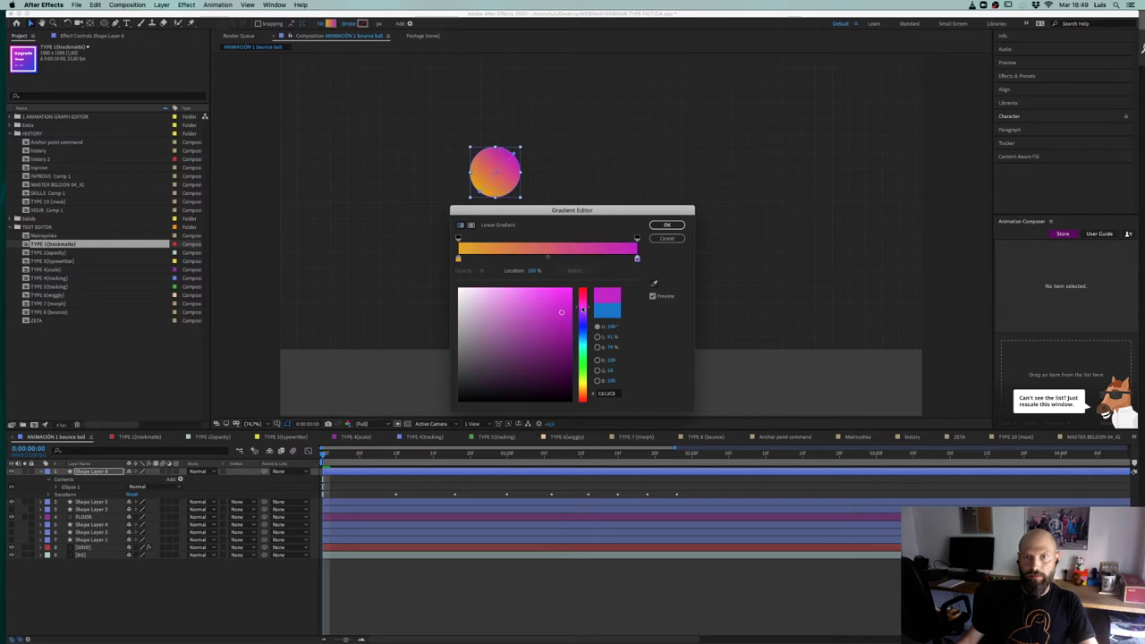
click(666, 225)
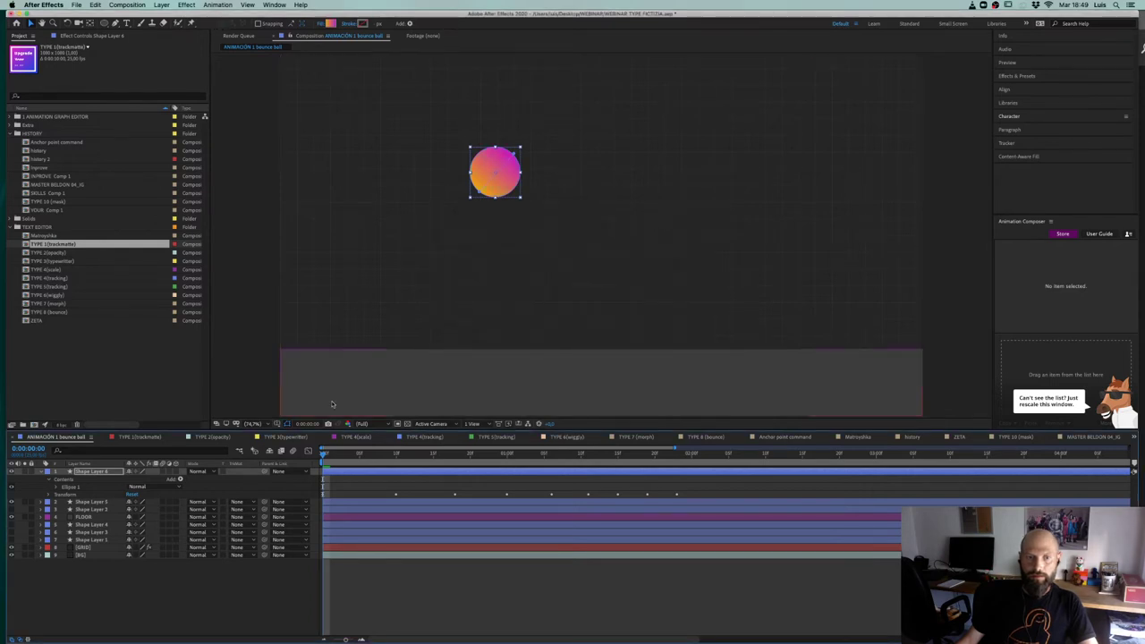
Step: Show the animated properties of Shape Layer 6 and set its X Position on the first frame to about 1200
click(349, 474)
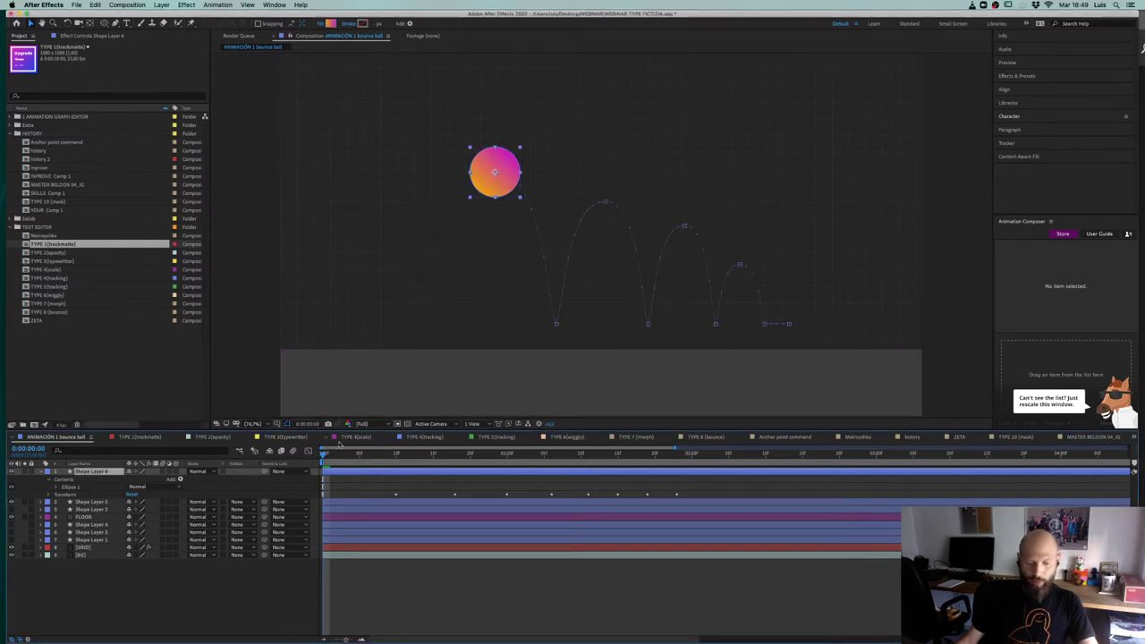
key(u)
drag(138, 480, 383, 480)
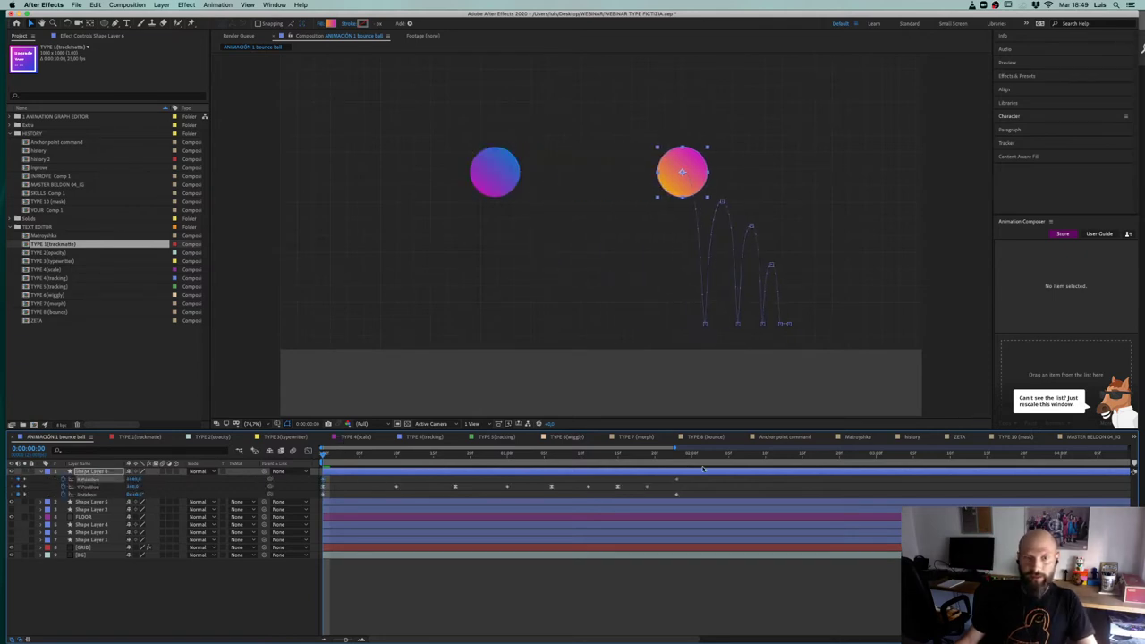
Step: Set the X Position of Shape Layer 6 at 0:00:01:23 to about 825 so the ball travels in the opposite direction
click(678, 460)
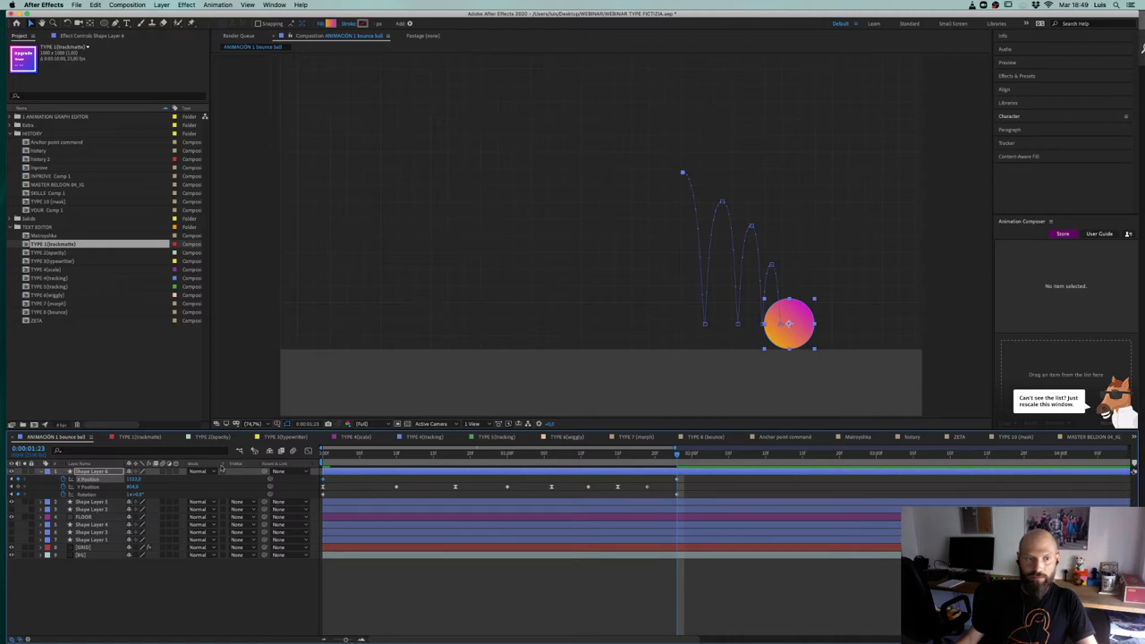
drag(136, 481, 5, 480)
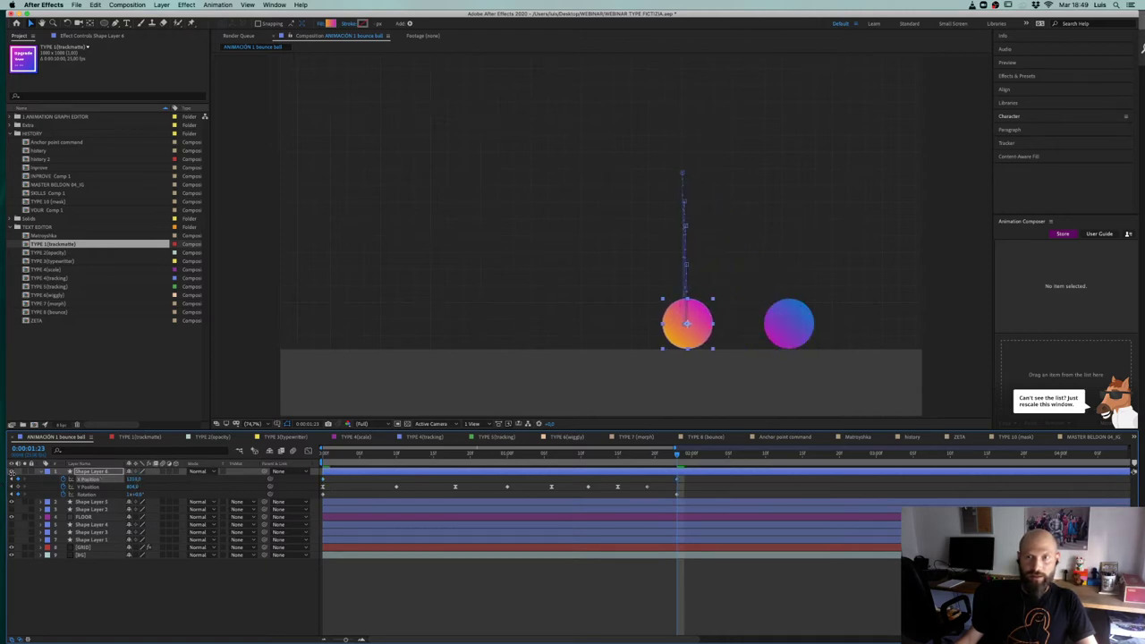
drag(140, 480, 6, 513)
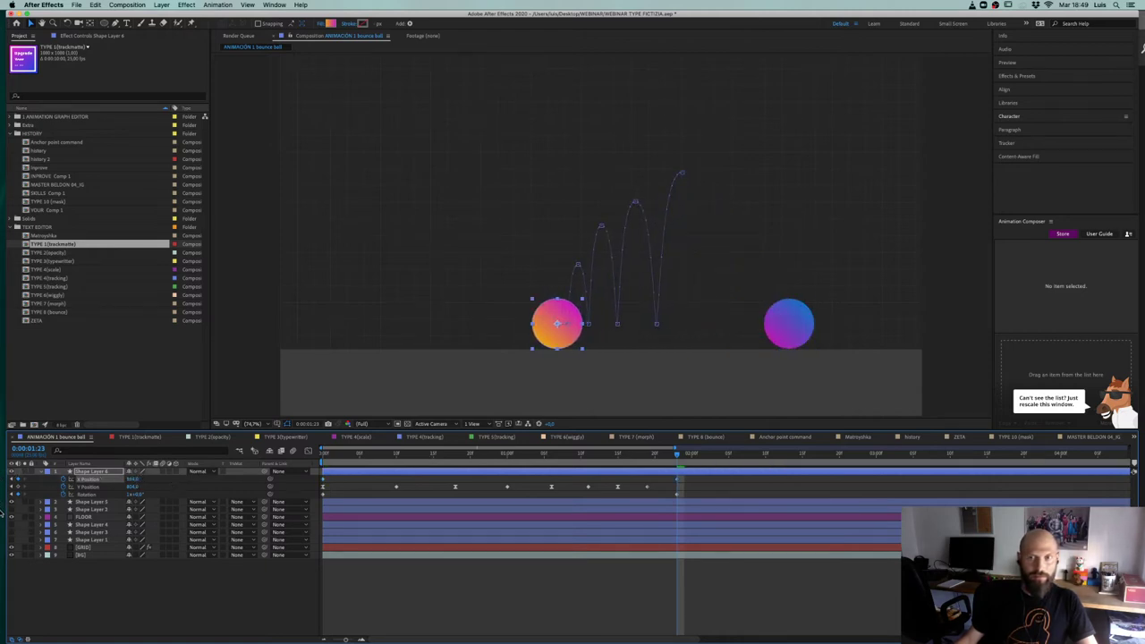
Step: Preview the crossing movement of the two balls and examine the spin direction of the duplicate
drag(367, 457, 251, 455)
key(space)
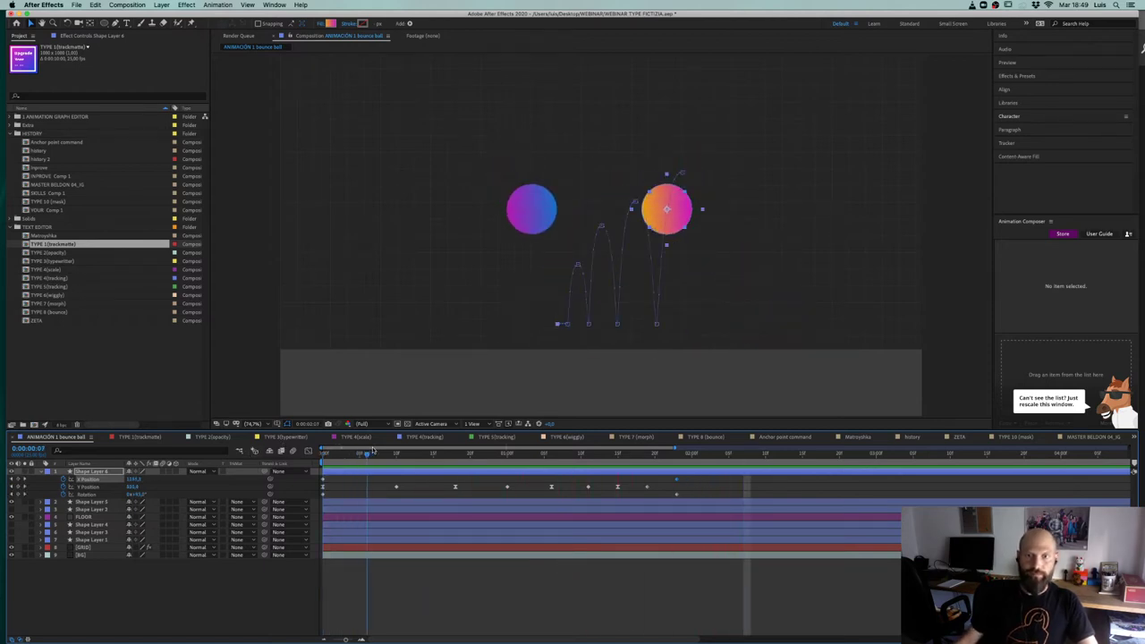
drag(426, 454, 330, 458)
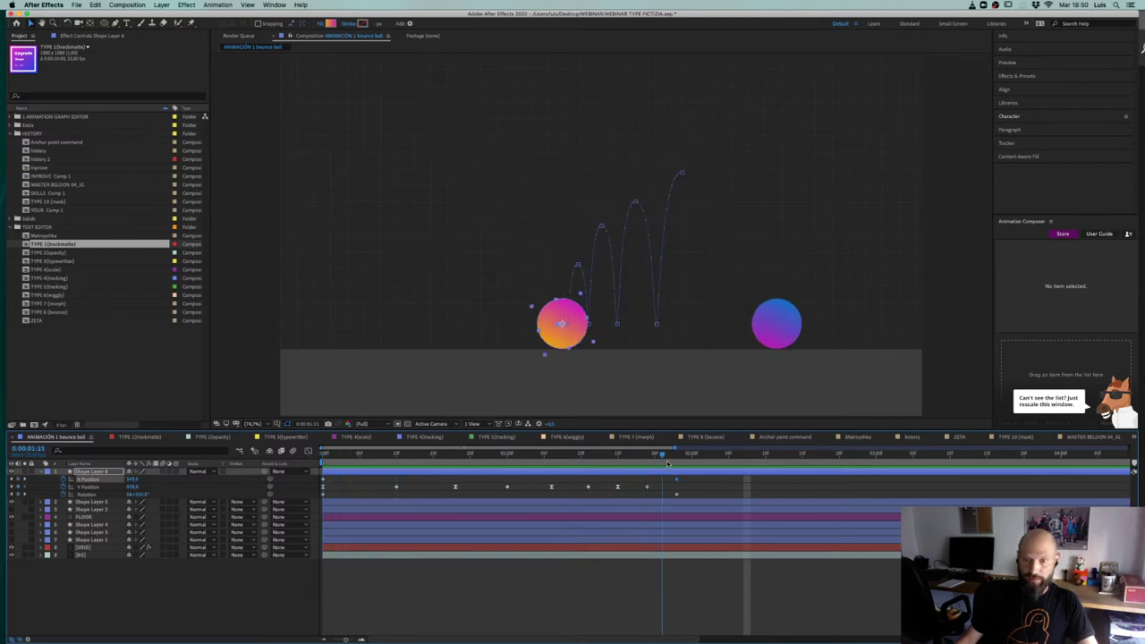
Step: Set the Rotation of Shape Layer 6 at 0:00:01:23 to minus one full turn and preview the spin
click(119, 495)
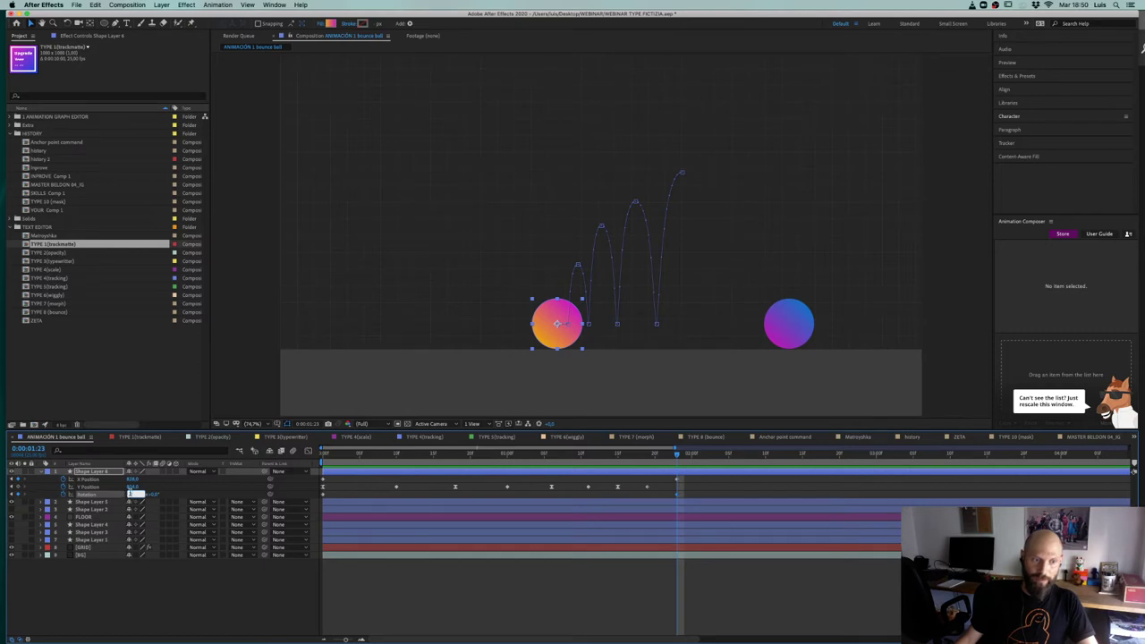
key(Return)
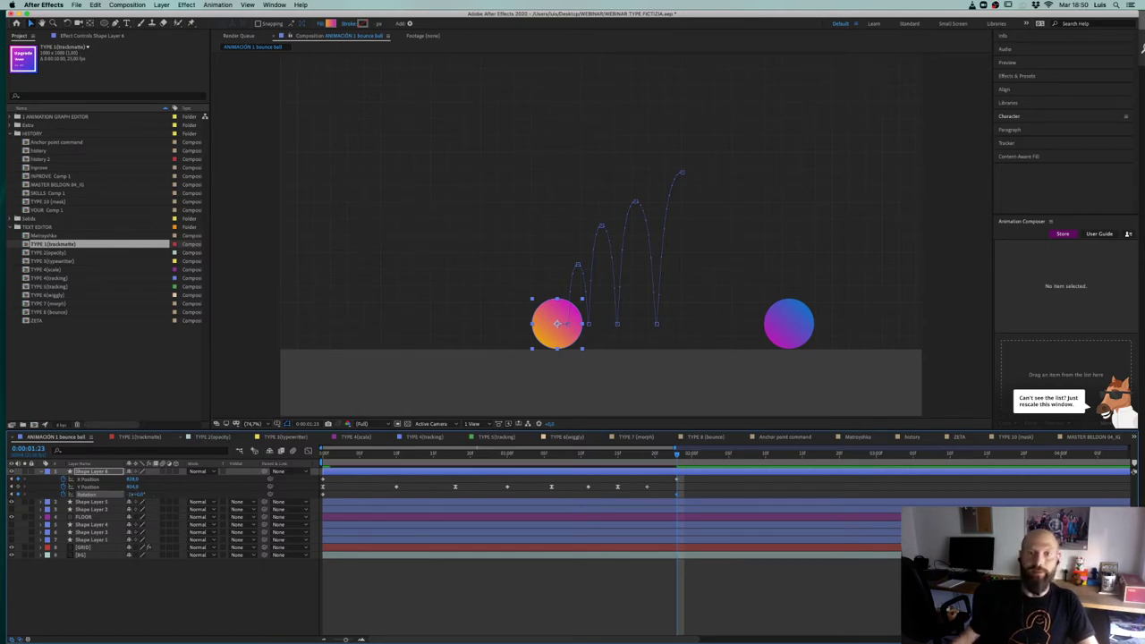
key(space)
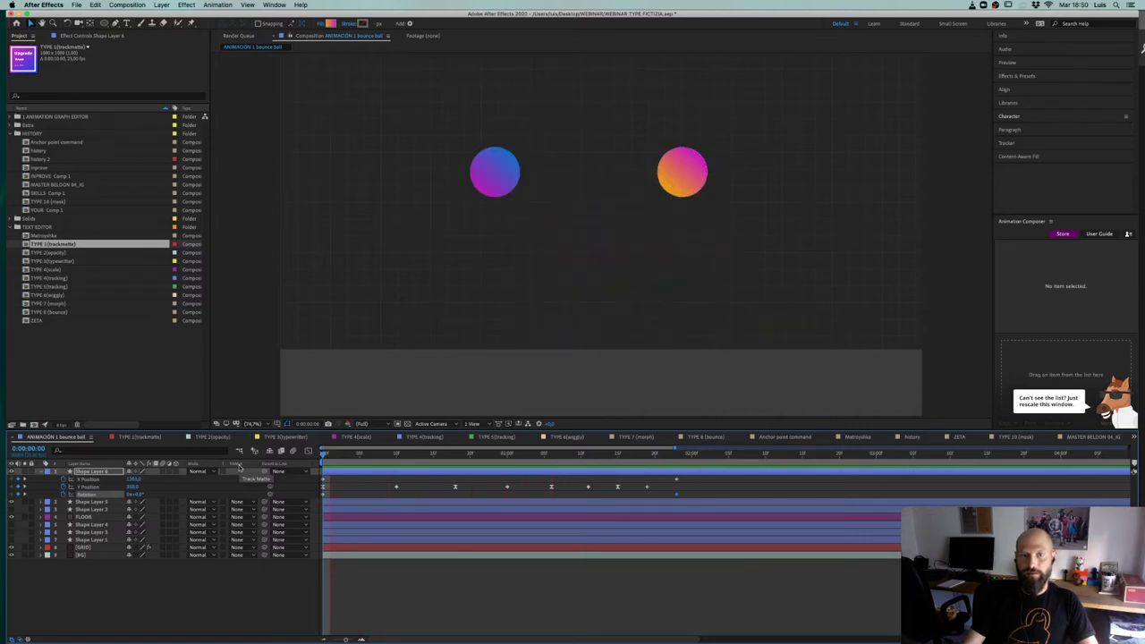
key(space)
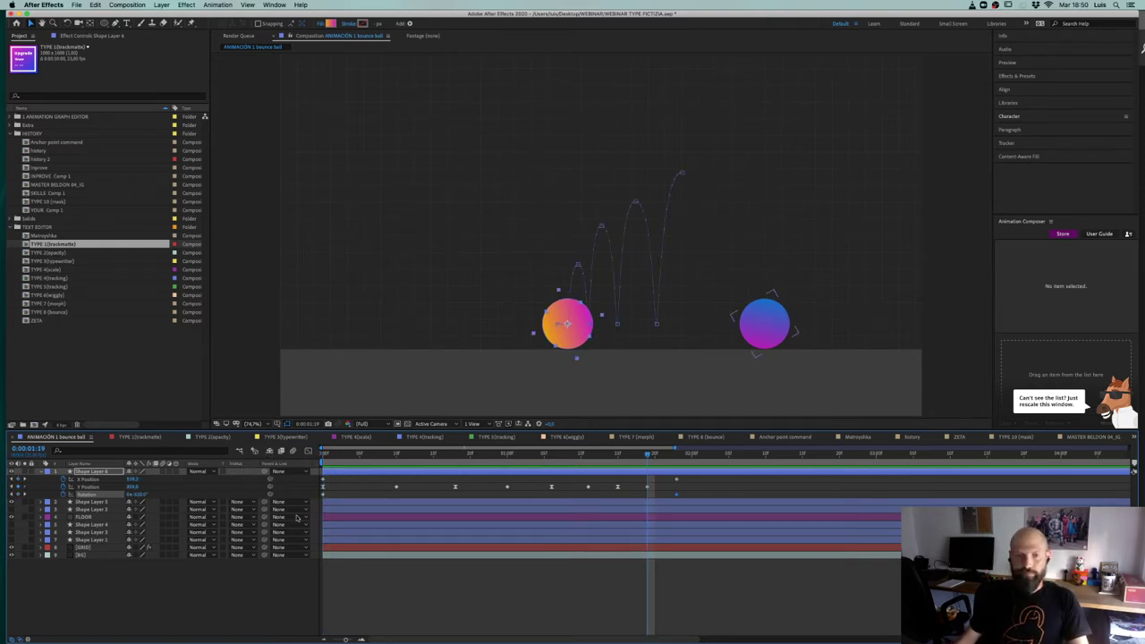
Step: Deselect the layers, preview and scrub both bouncing balls back to the first frame, and collapse Shape Layer 6
click(311, 579)
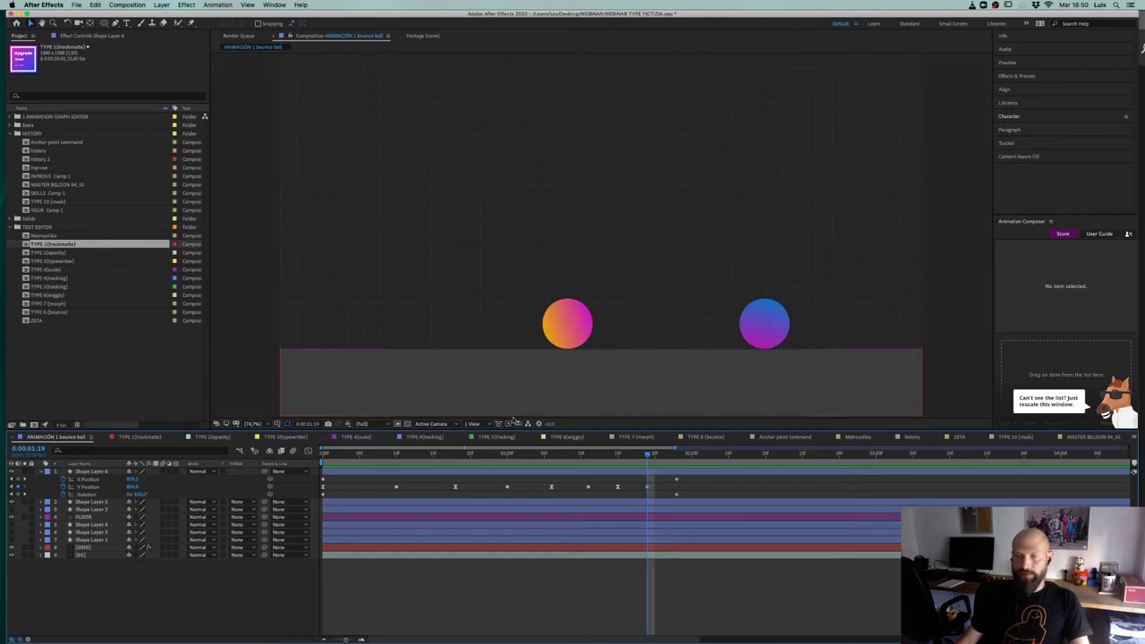
drag(453, 459, 311, 475)
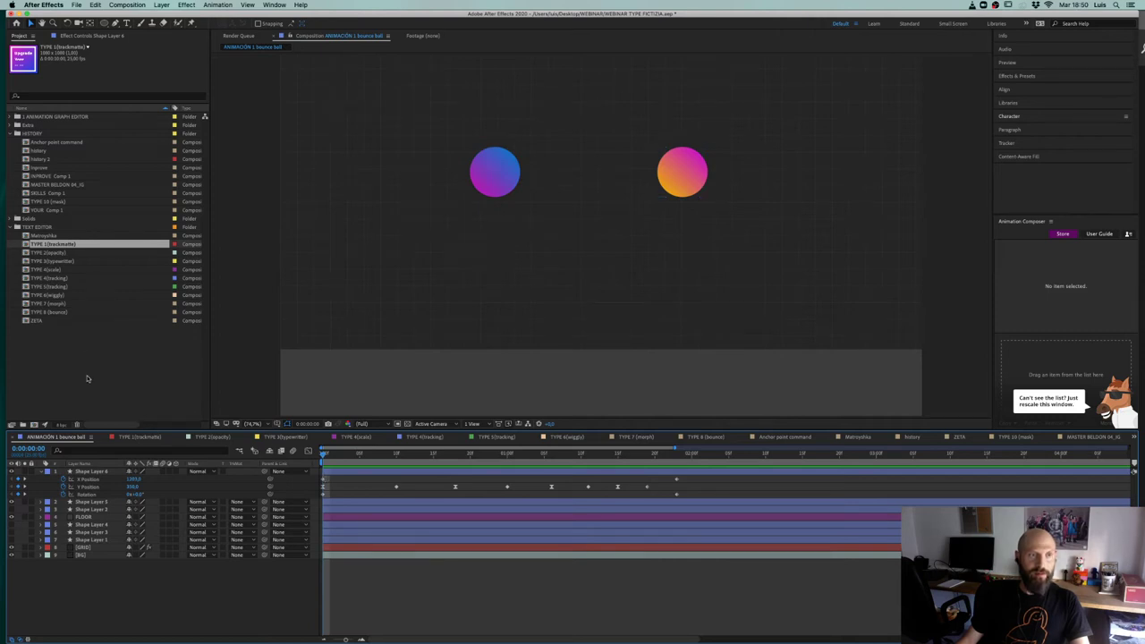
drag(386, 455, 582, 457)
key(space)
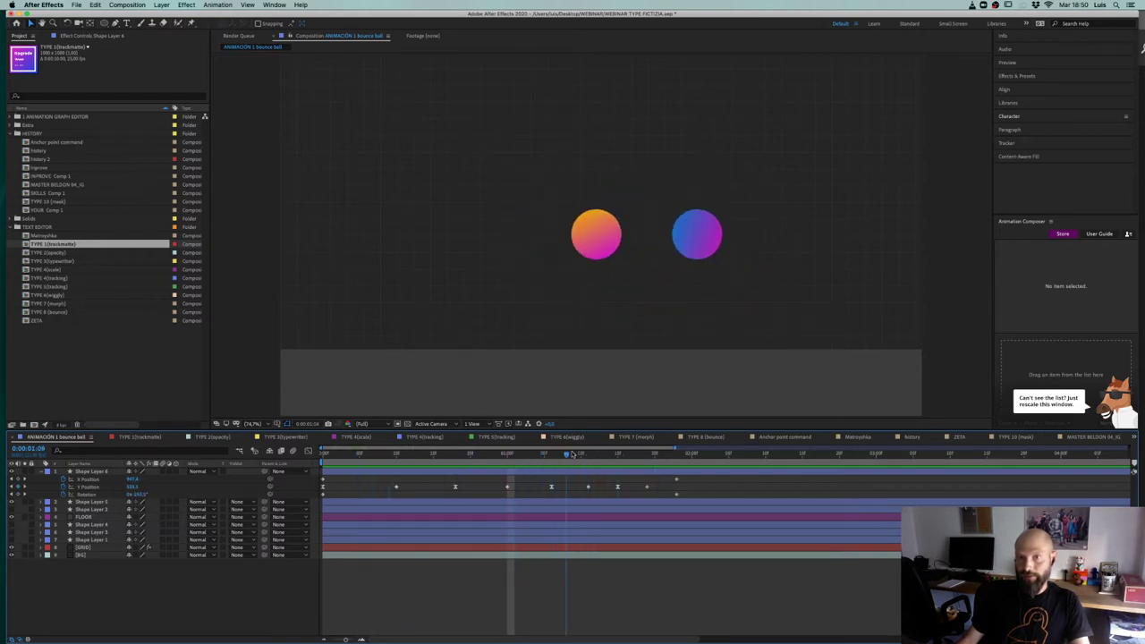
key(space)
drag(611, 456, 319, 508)
drag(333, 456, 304, 511)
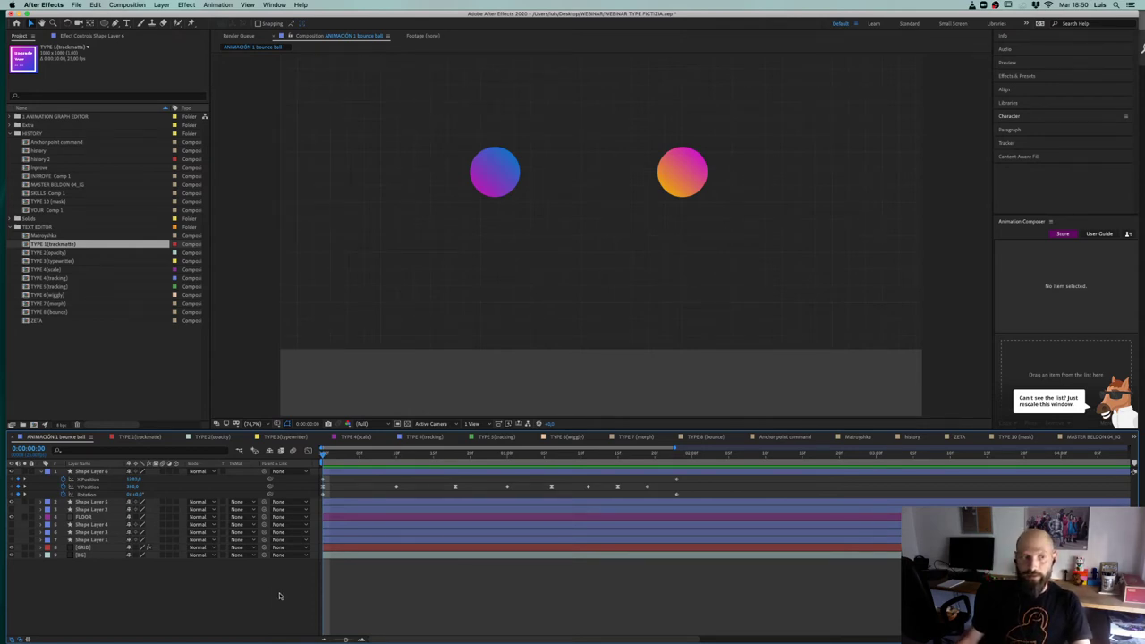
click(40, 472)
click(71, 611)
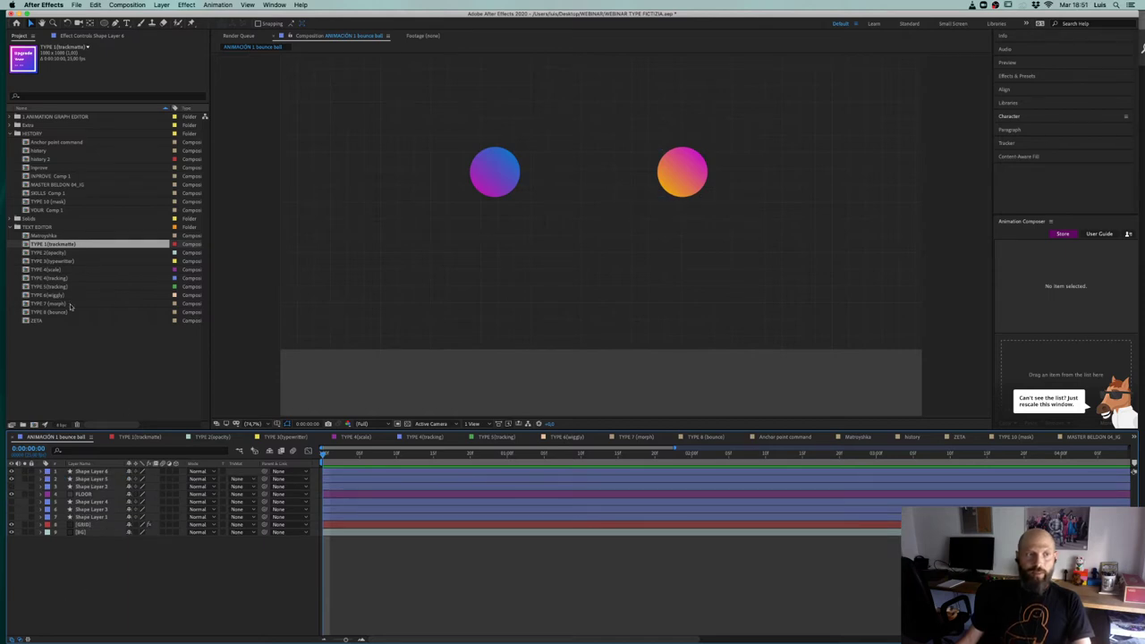
Step: Open the TYPE 1(trackmatte) composition from the TEXT EDITOR folder and preview its animation
click(51, 359)
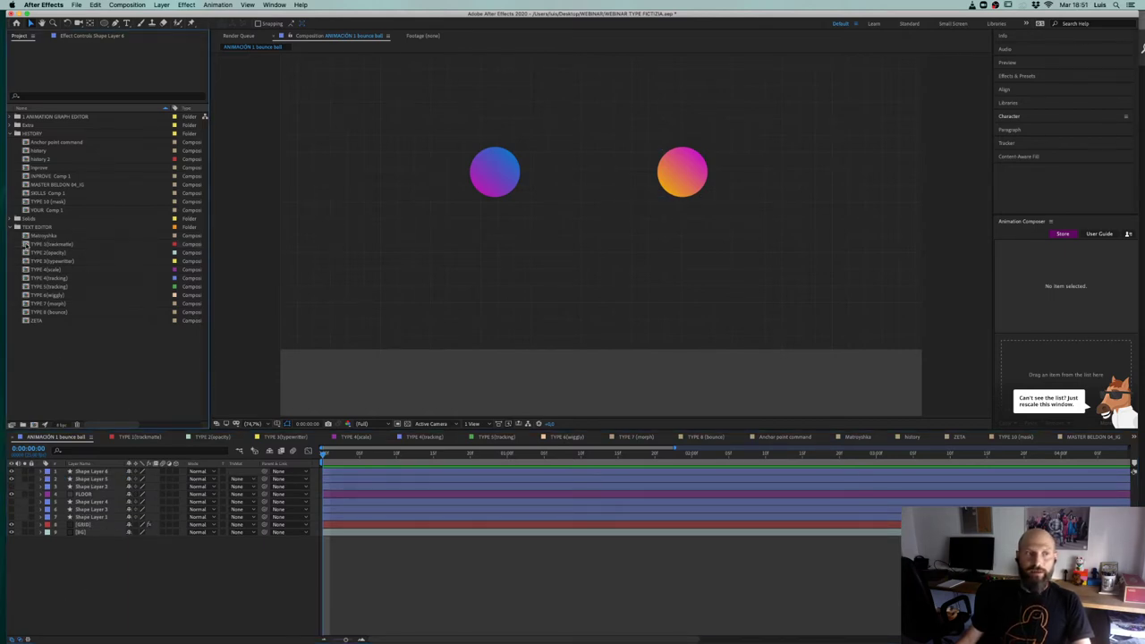
double_click(26, 244)
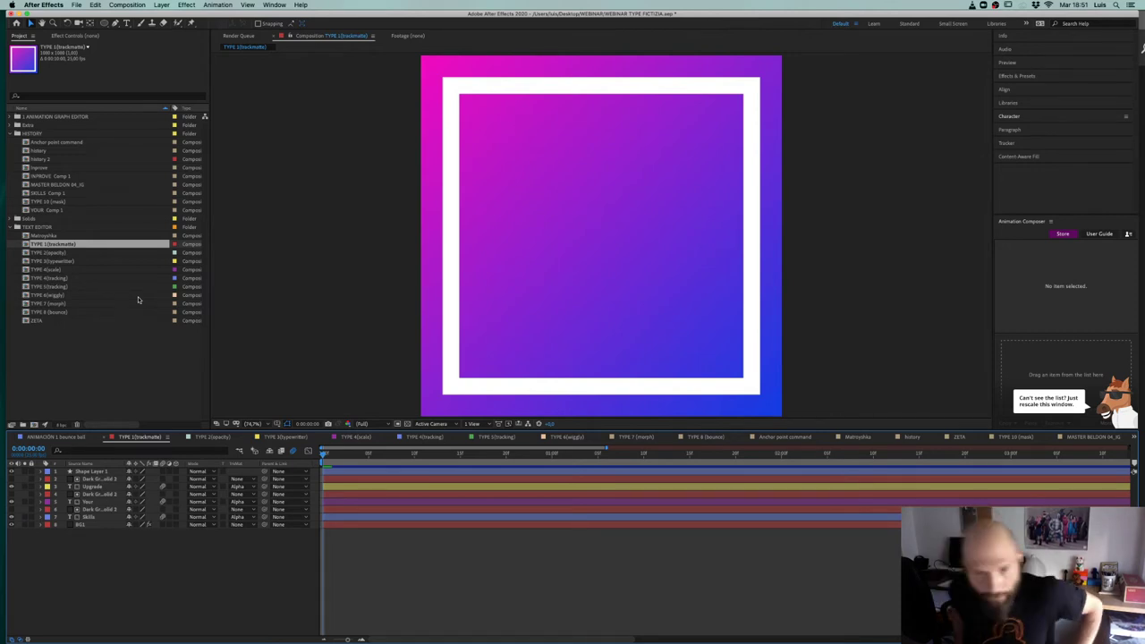
key(space)
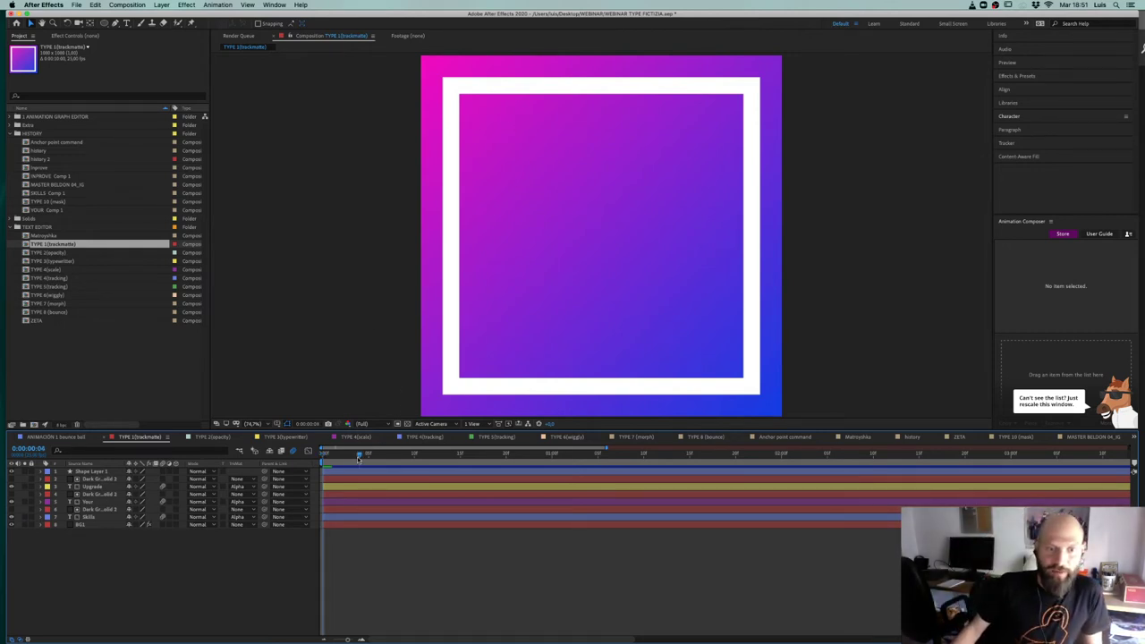
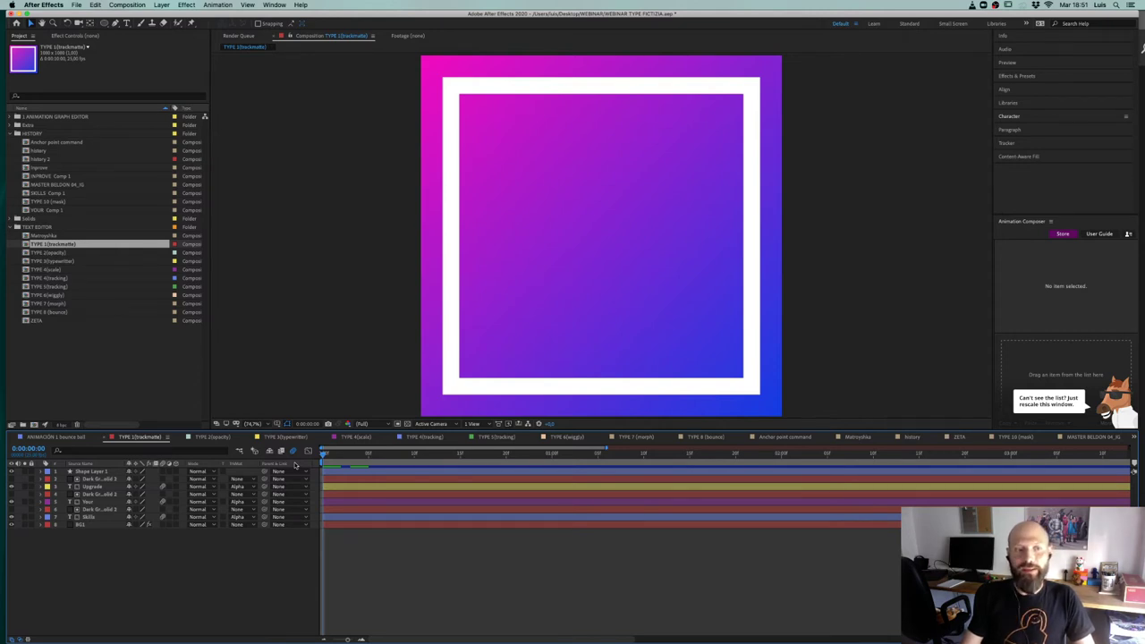
key(space)
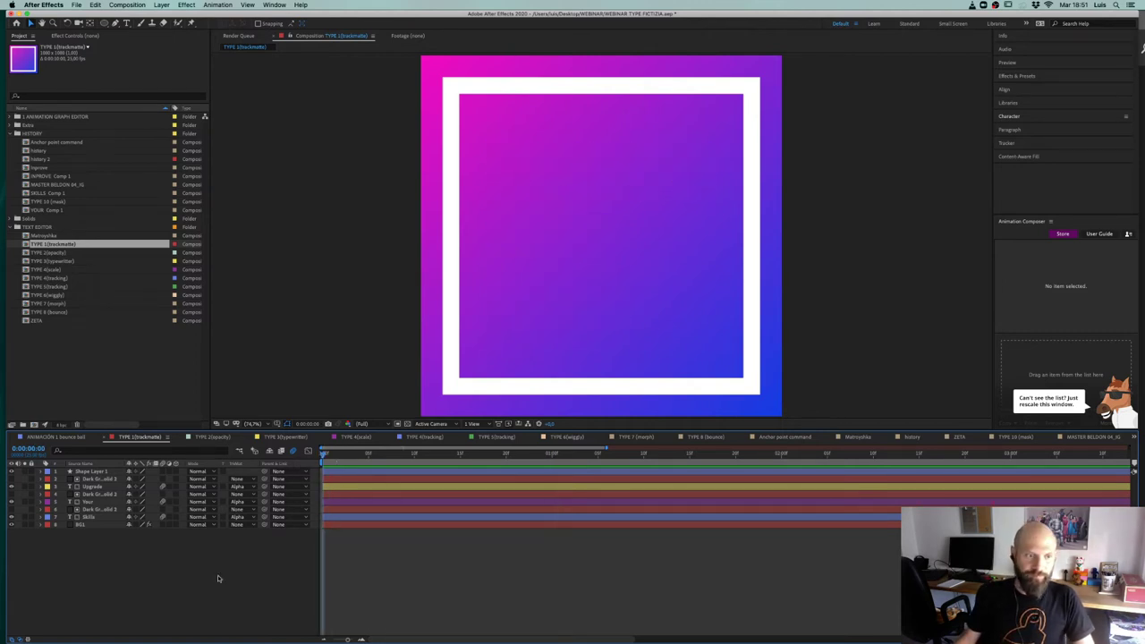
Step: Delete the three dark solid matte layers above the Upgrade, Your and Skills text layers
click(108, 479)
super+click(104, 494)
super+click(101, 510)
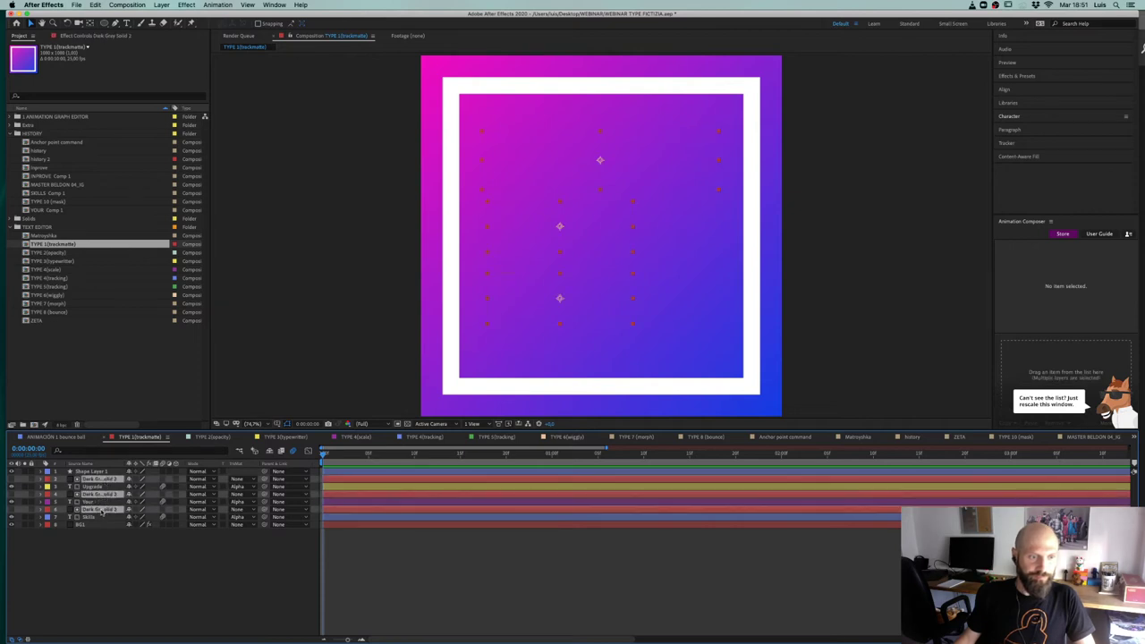
key(Delete)
Step: Set the track matte of the Upgrade, Your and Skills text layers to None
click(87, 480)
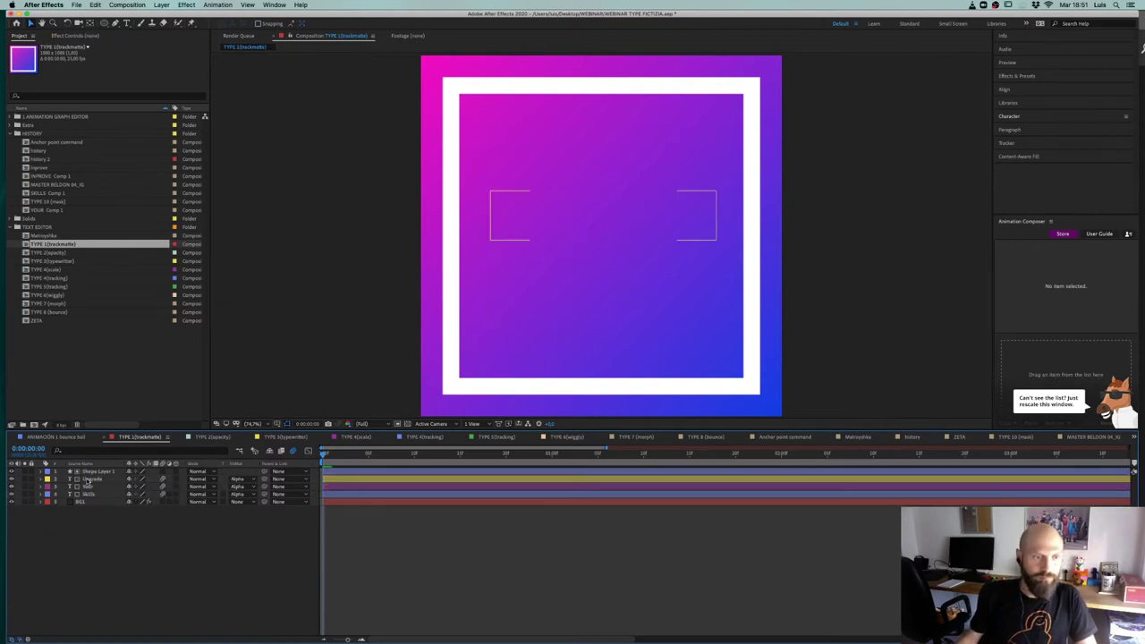
click(89, 472)
click(77, 546)
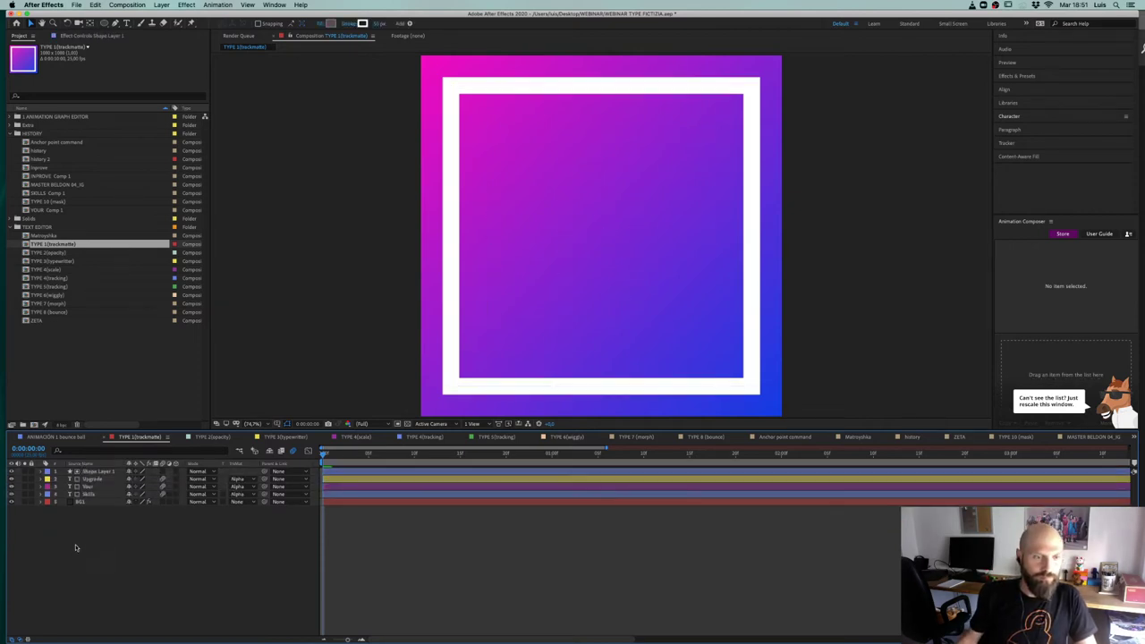
click(102, 480)
shift+click(98, 494)
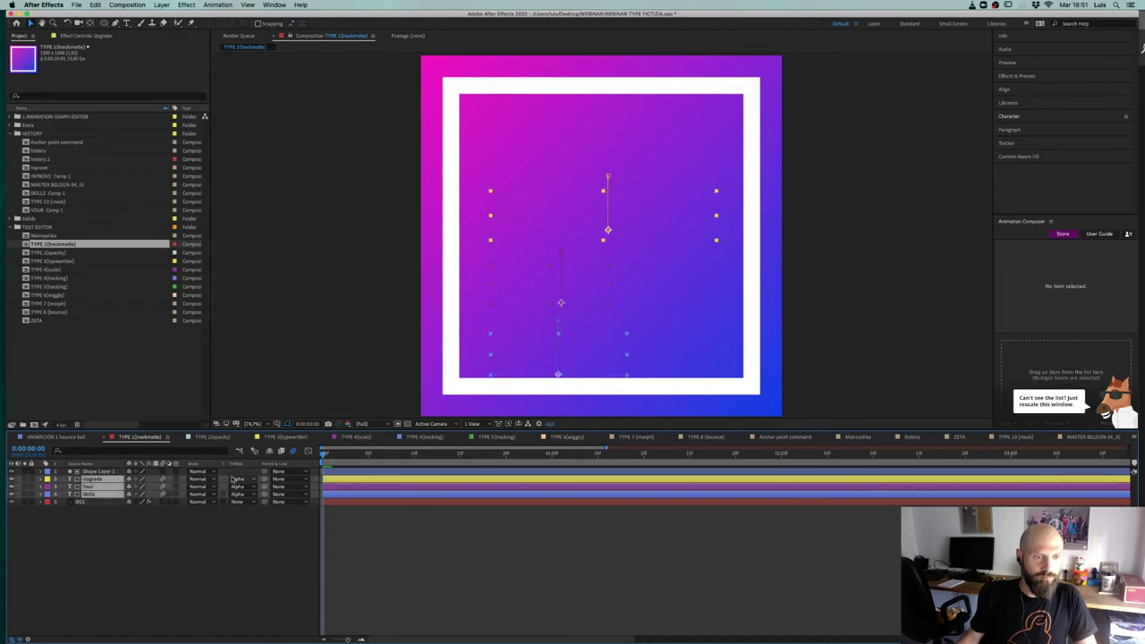
click(233, 481)
click(259, 488)
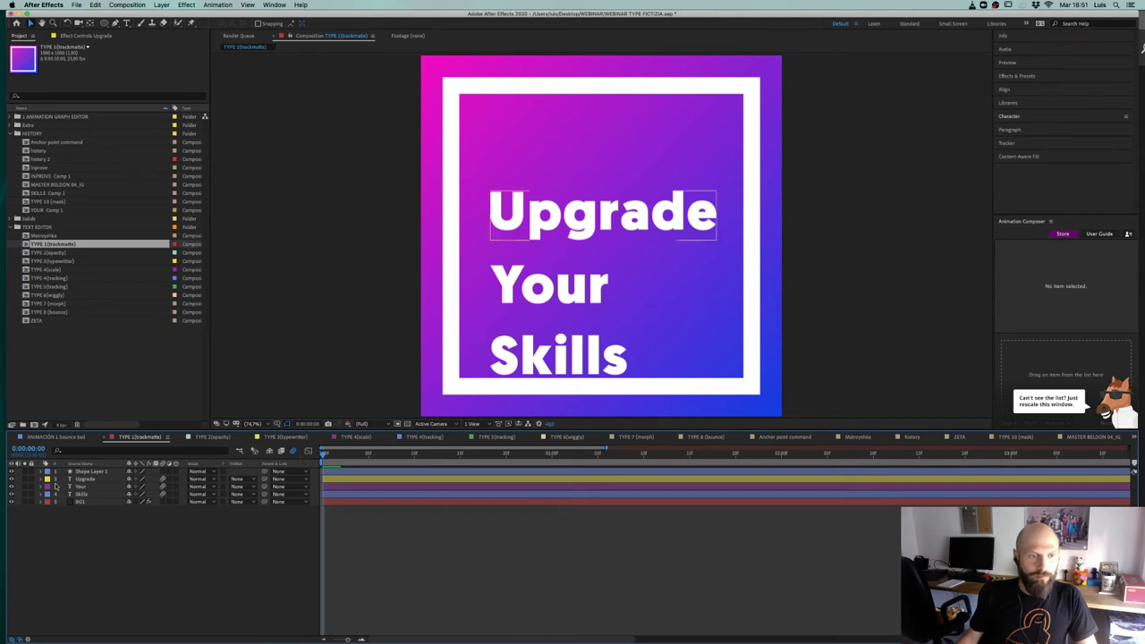
Step: Remove the Position animation from the Upgrade, Your and Skills text layers at 0:00:01:01, keeping their raised positions, and return to the first frame
click(91, 480)
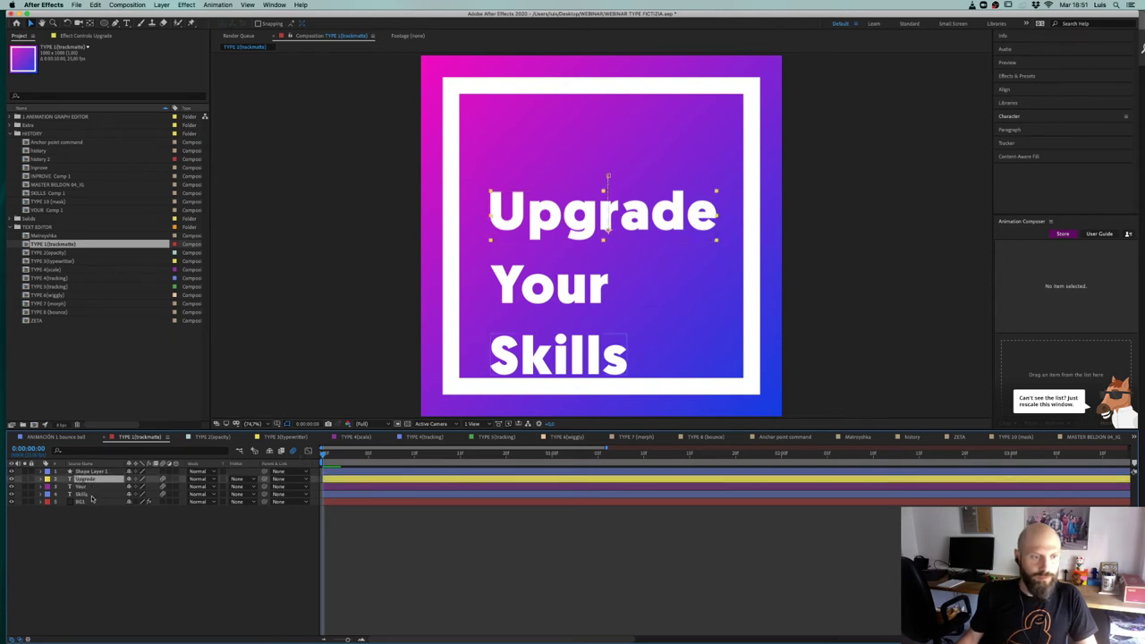
drag(362, 455, 553, 451)
shift+click(544, 494)
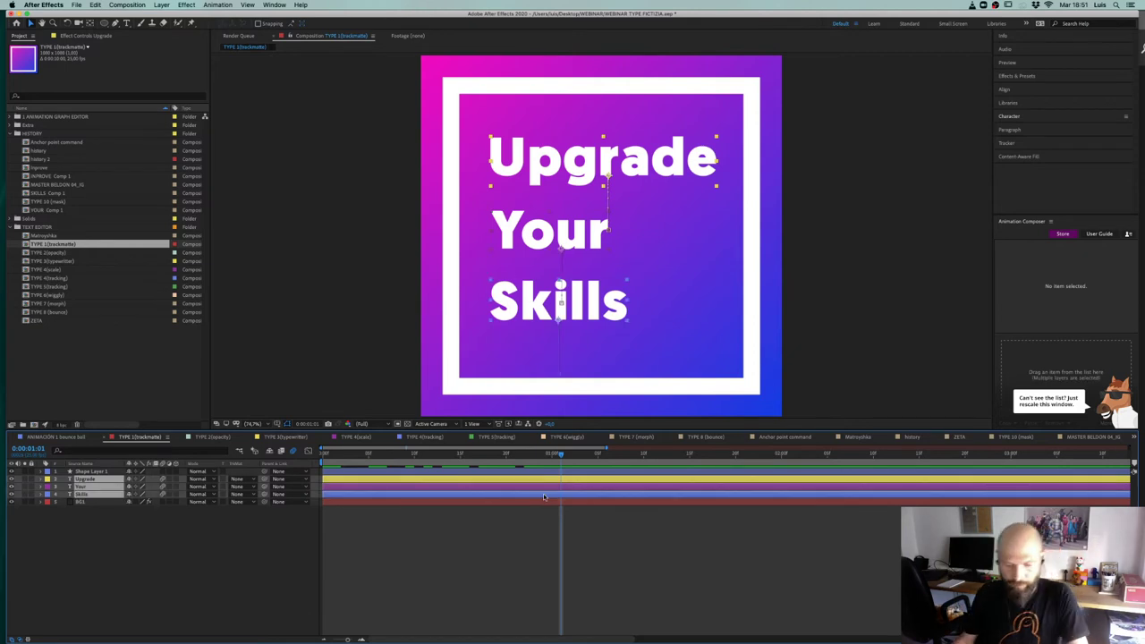
key(u)
click(64, 487)
click(63, 502)
click(64, 517)
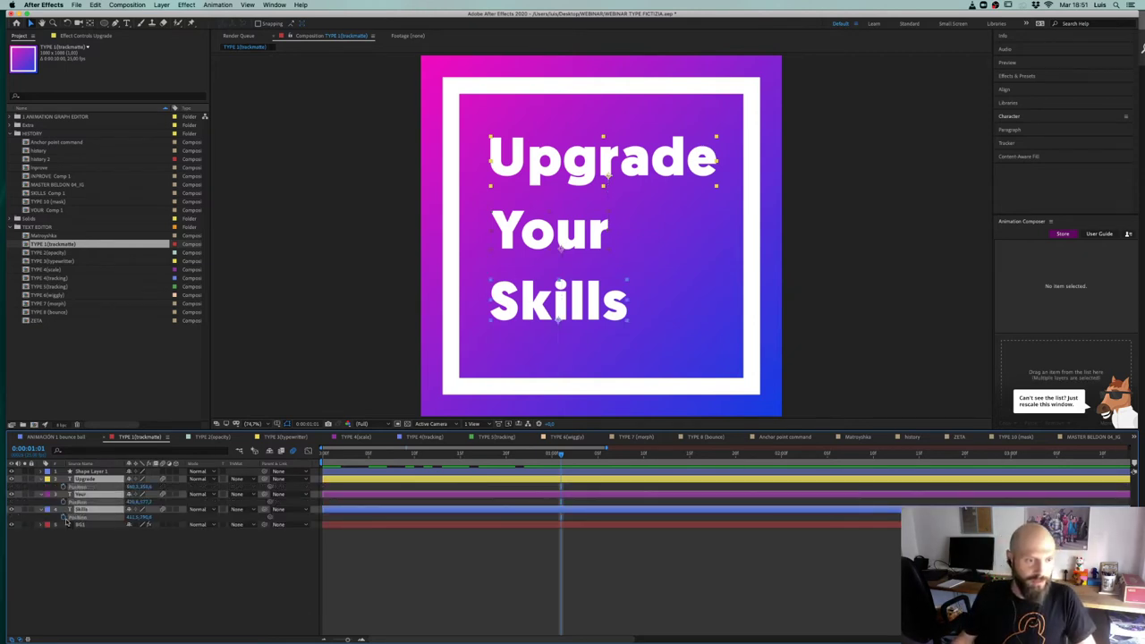
click(107, 554)
key(Home)
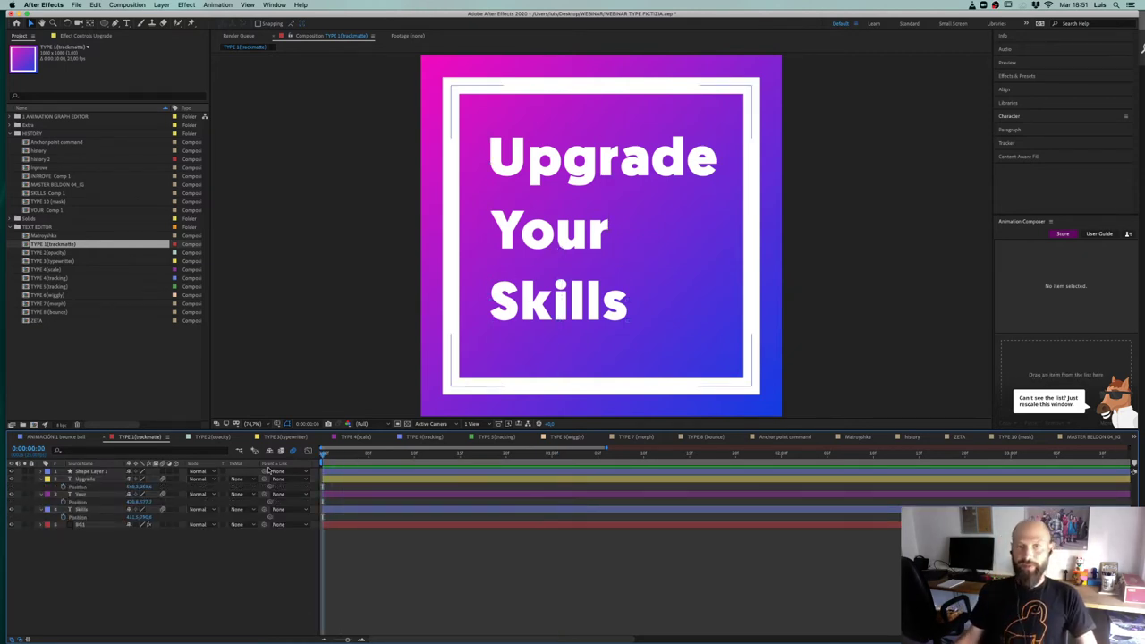
key(ctrl+s)
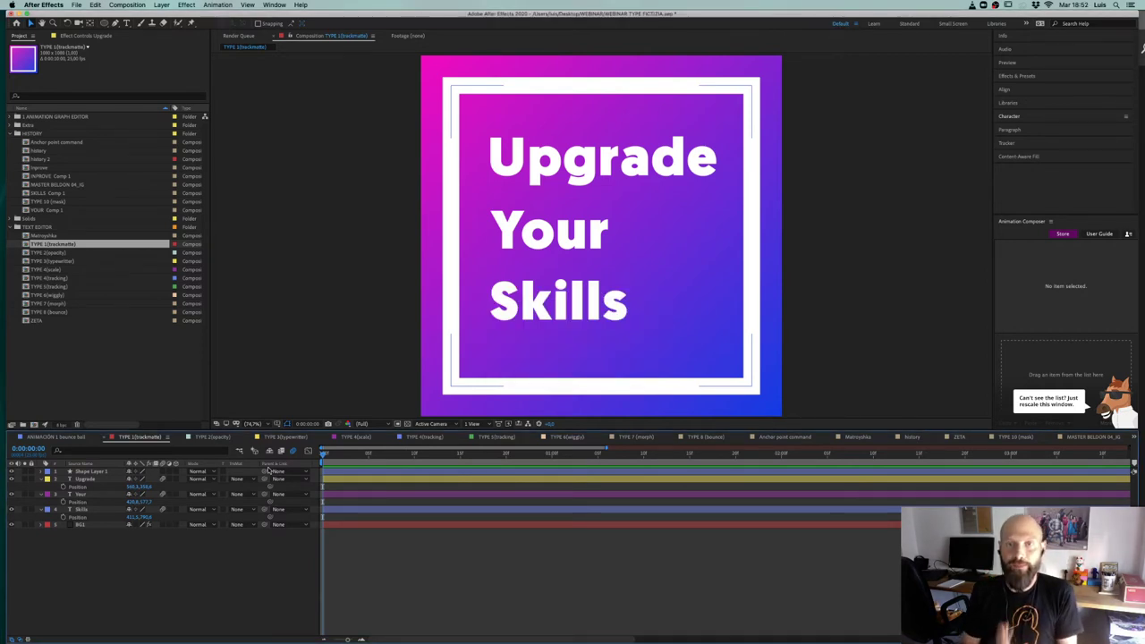
Step: Add Position keyframes to the Upgrade, Your and Skills layers at frame 10 and shift all three to frame 15
drag(366, 453, 318, 478)
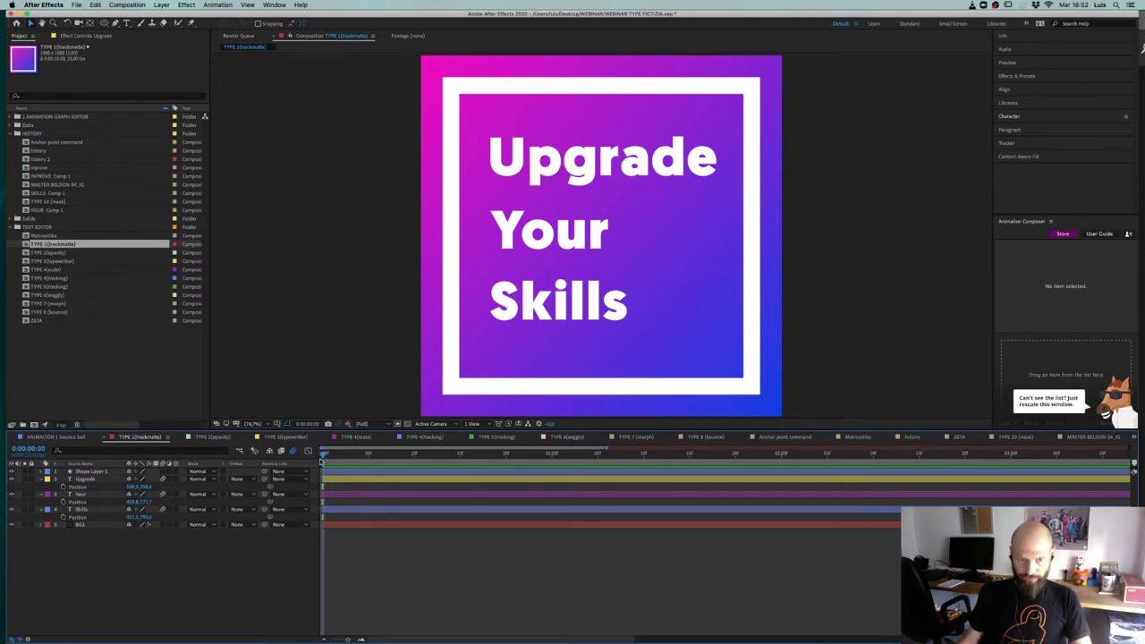
drag(342, 456, 414, 455)
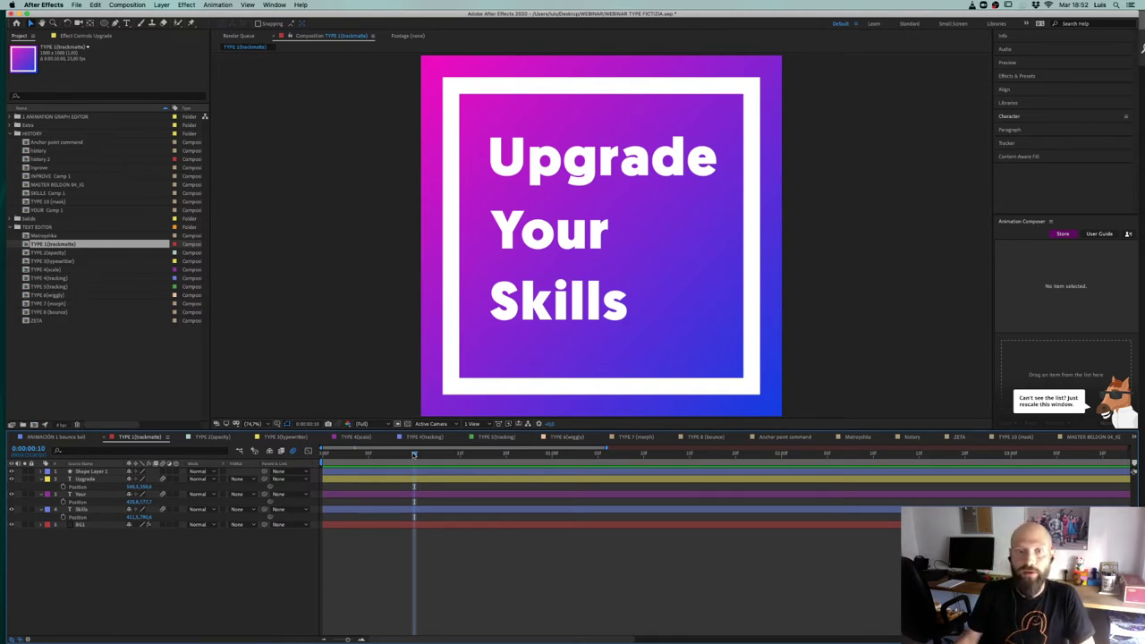
click(64, 487)
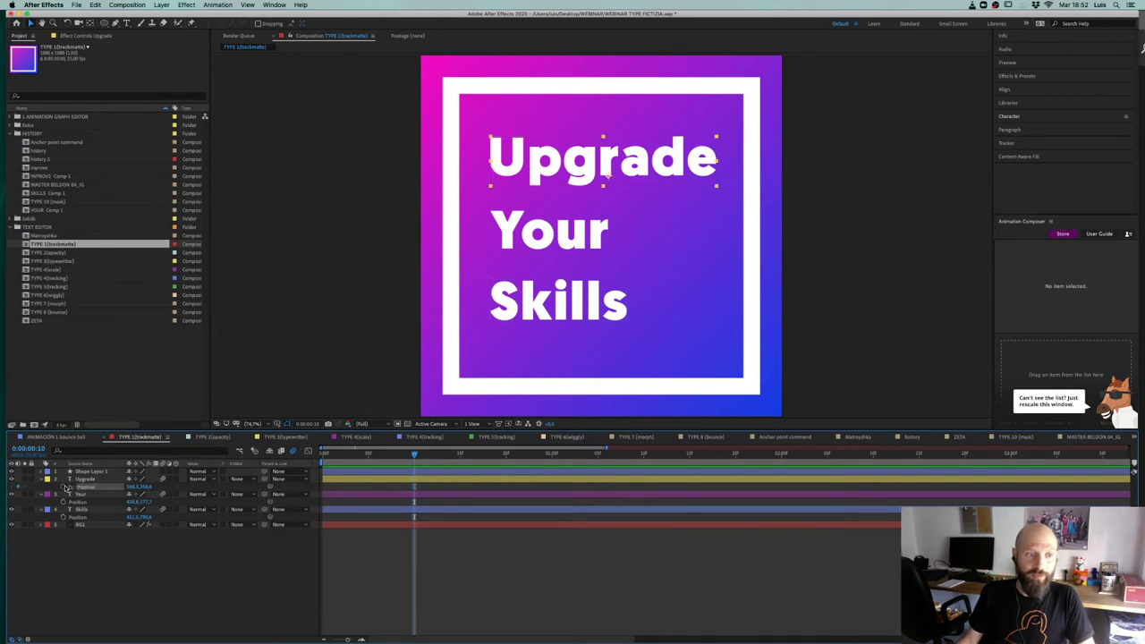
click(64, 502)
click(63, 518)
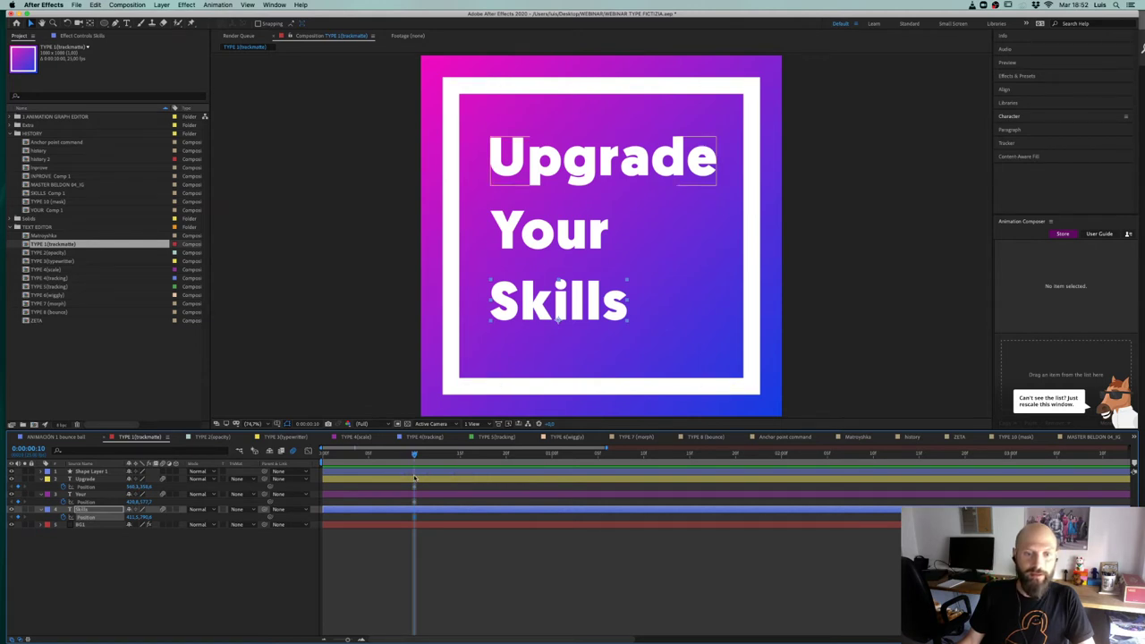
drag(420, 485, 454, 516)
Step: At the first frame, move the Upgrade, Your and Skills layers straight down together by about 180 px
drag(413, 456, 323, 455)
click(250, 567)
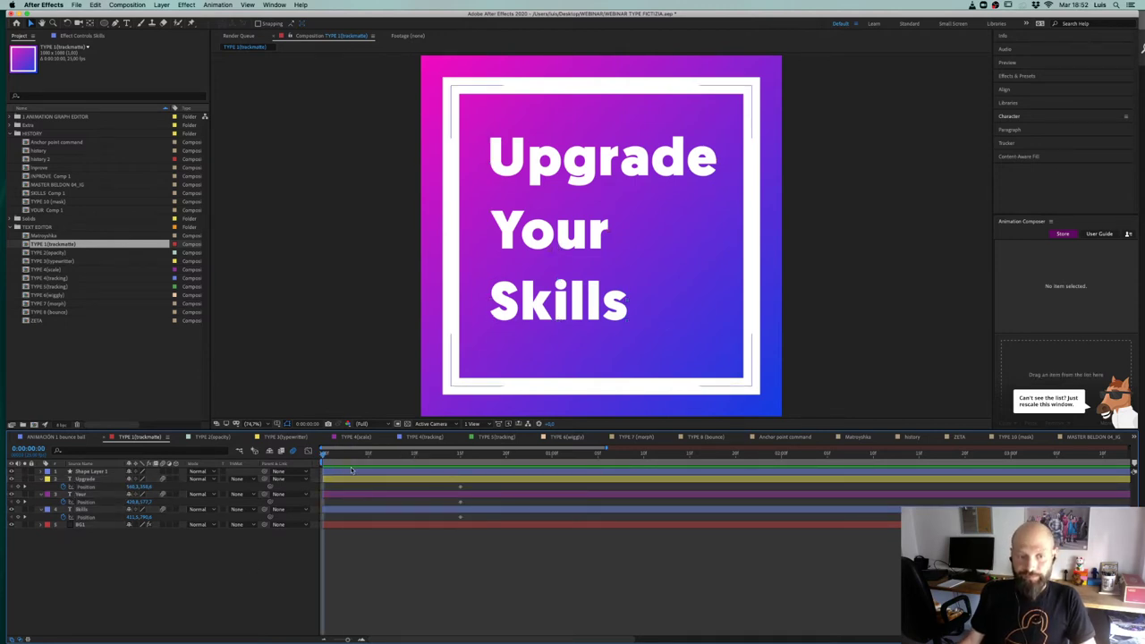
click(85, 478)
shift+click(83, 494)
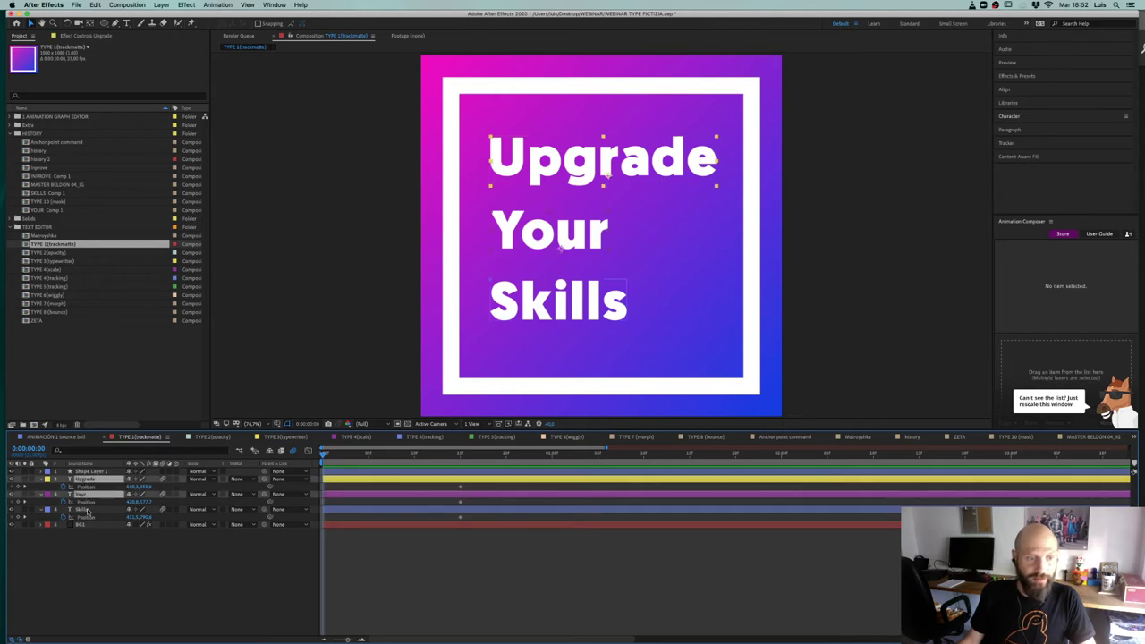
shift+click(85, 509)
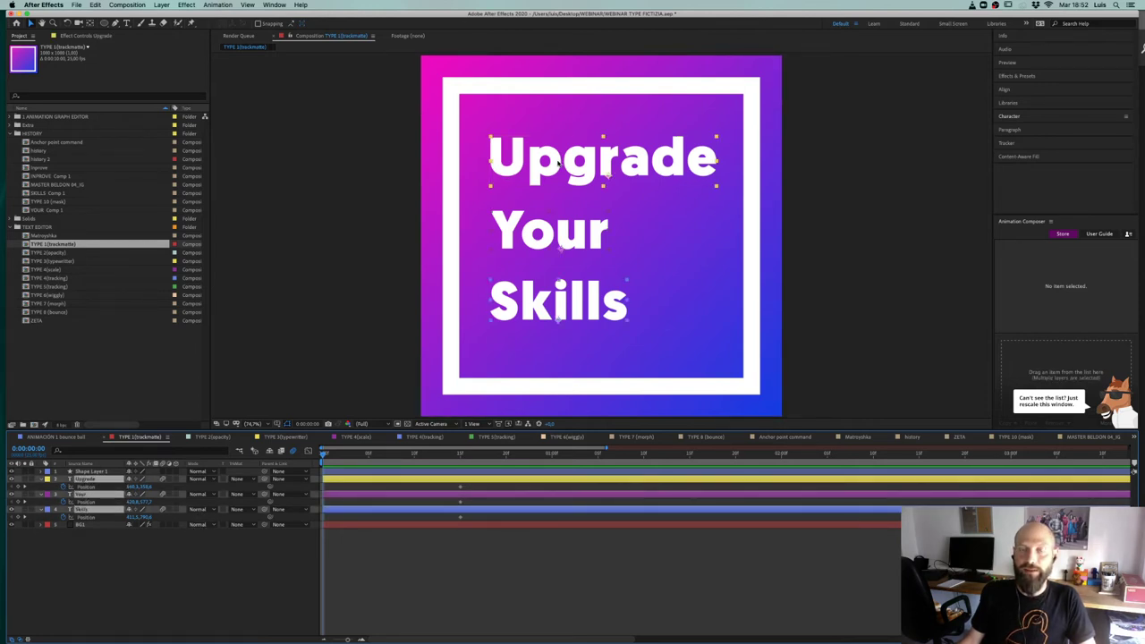
drag(560, 163, 551, 223)
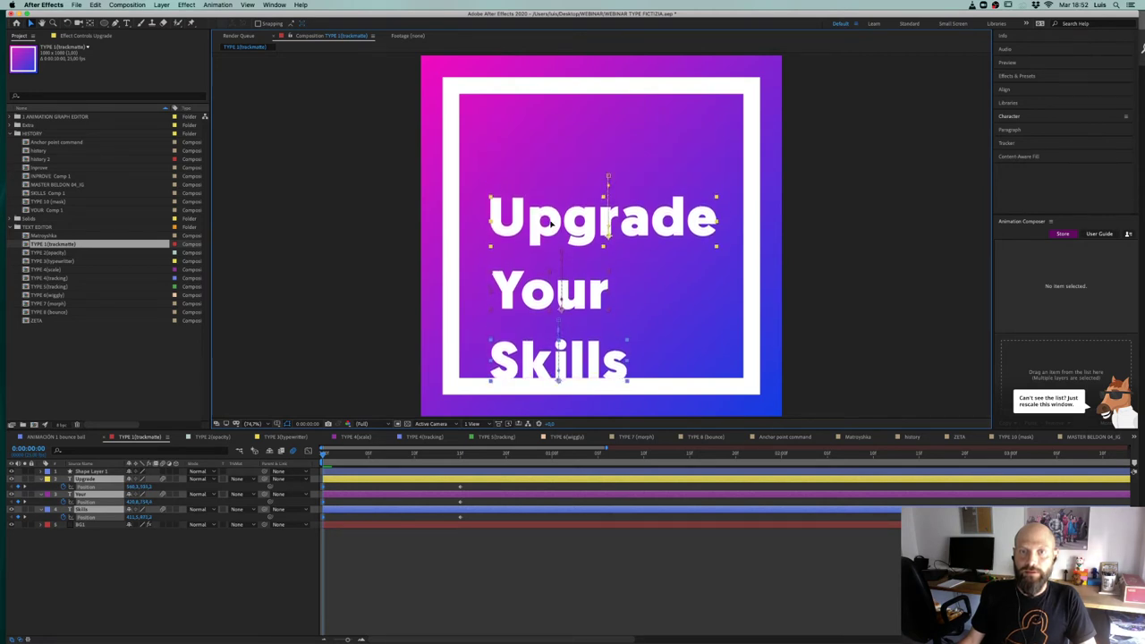
Step: Preview the rising text, and ease in the three Position keyframes at frame 15
click(319, 549)
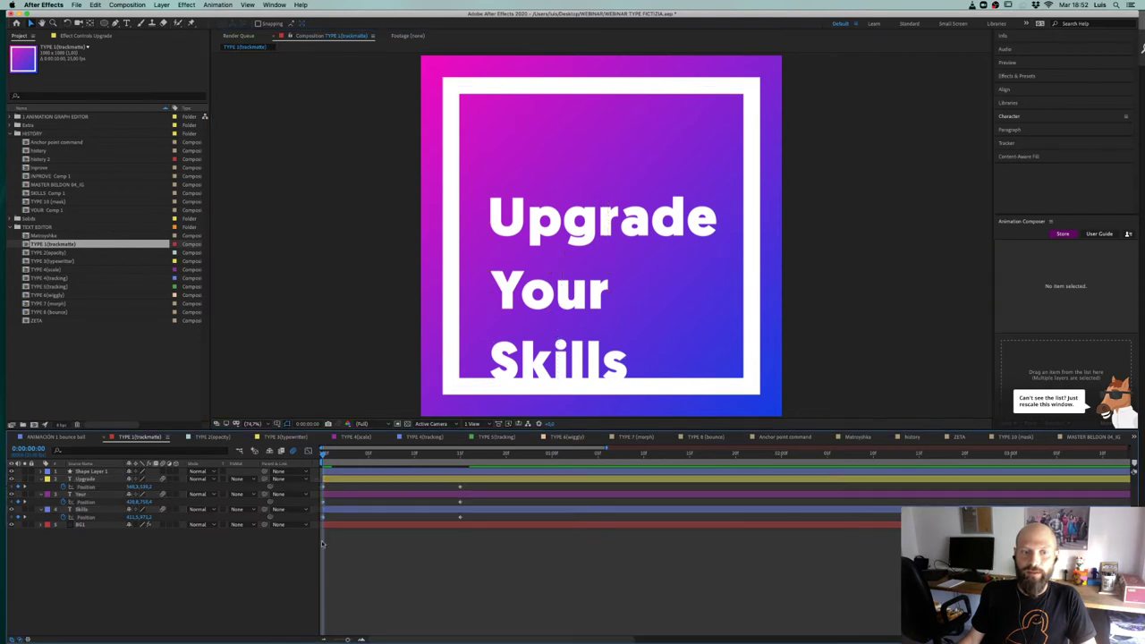
key(space)
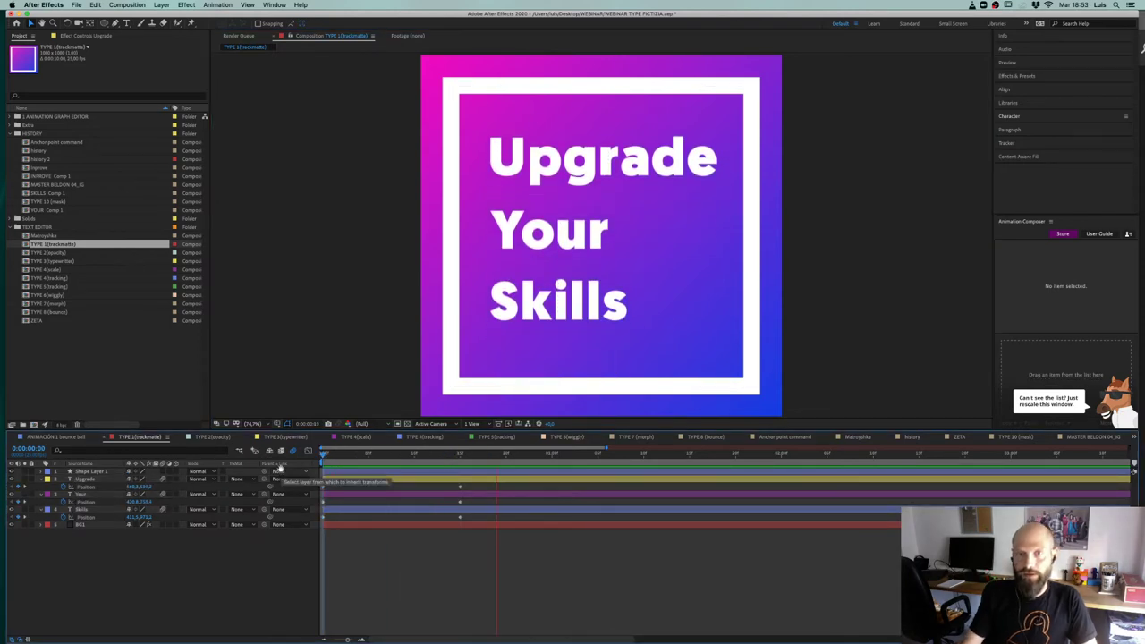
key(space)
drag(472, 487, 460, 517)
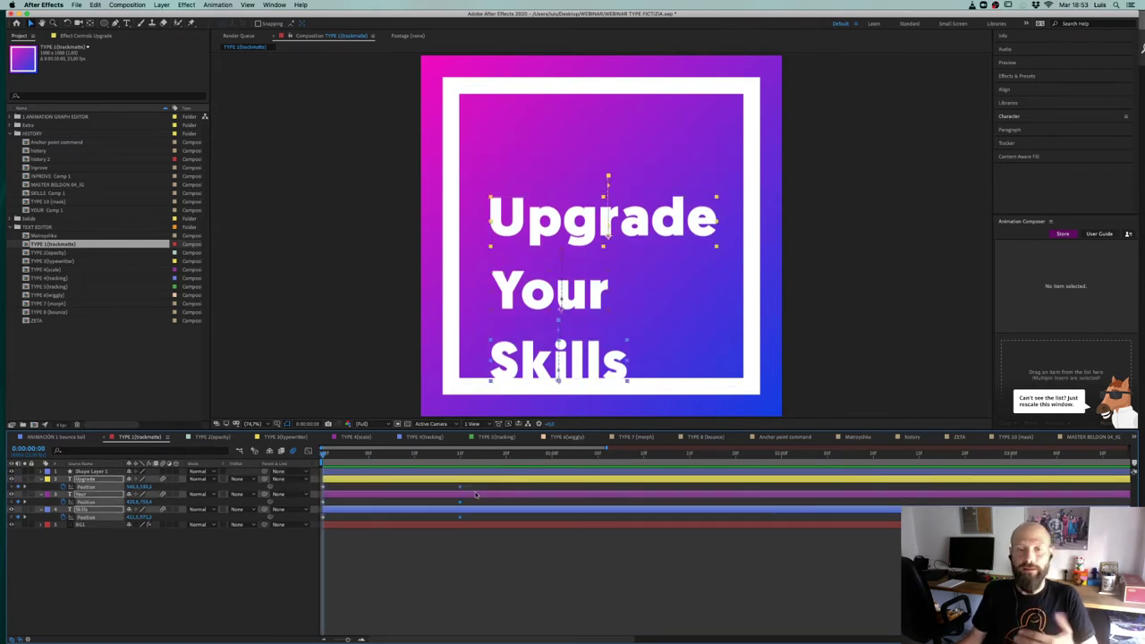
mouse_move(461, 489)
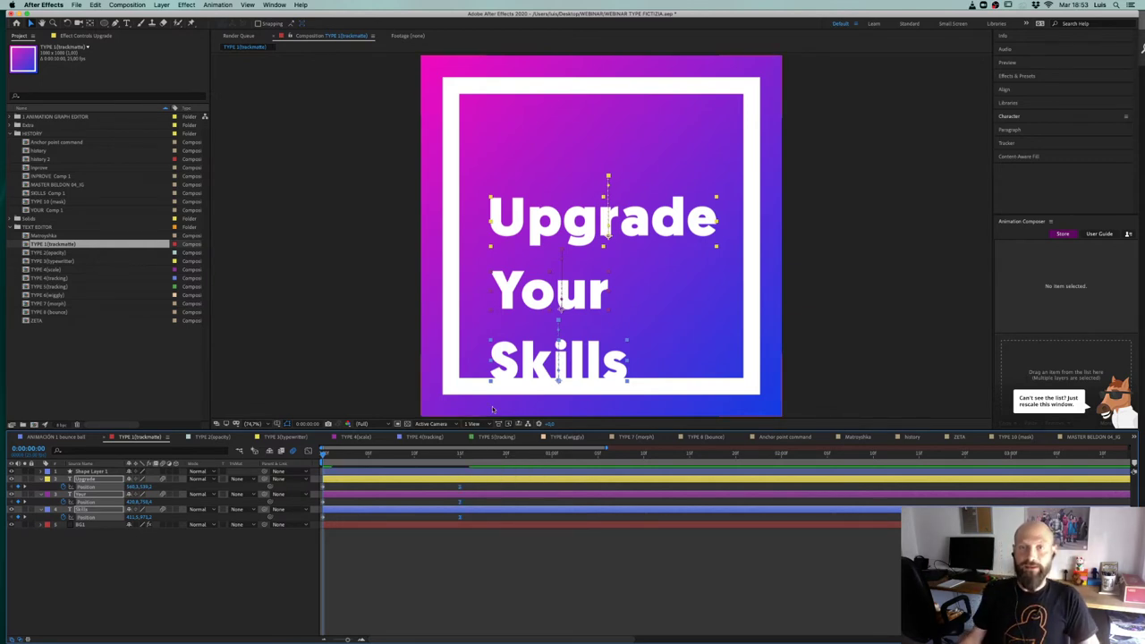
Step: Lengthen the incoming ease at frame 15 in the Position speed graph and preview the text movement
click(459, 453)
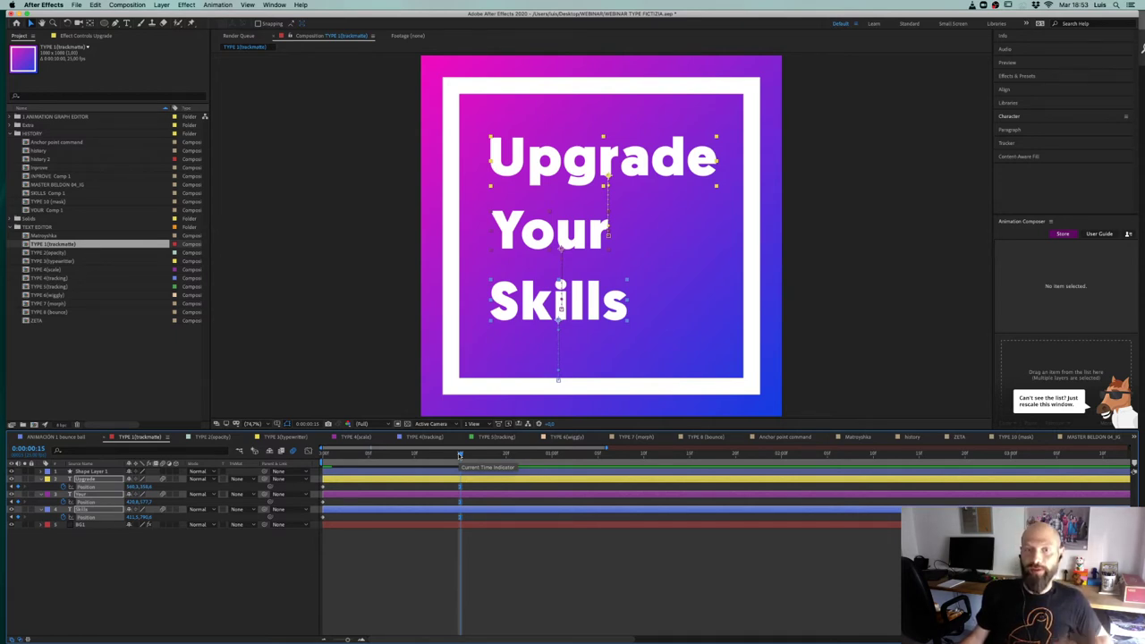
click(308, 452)
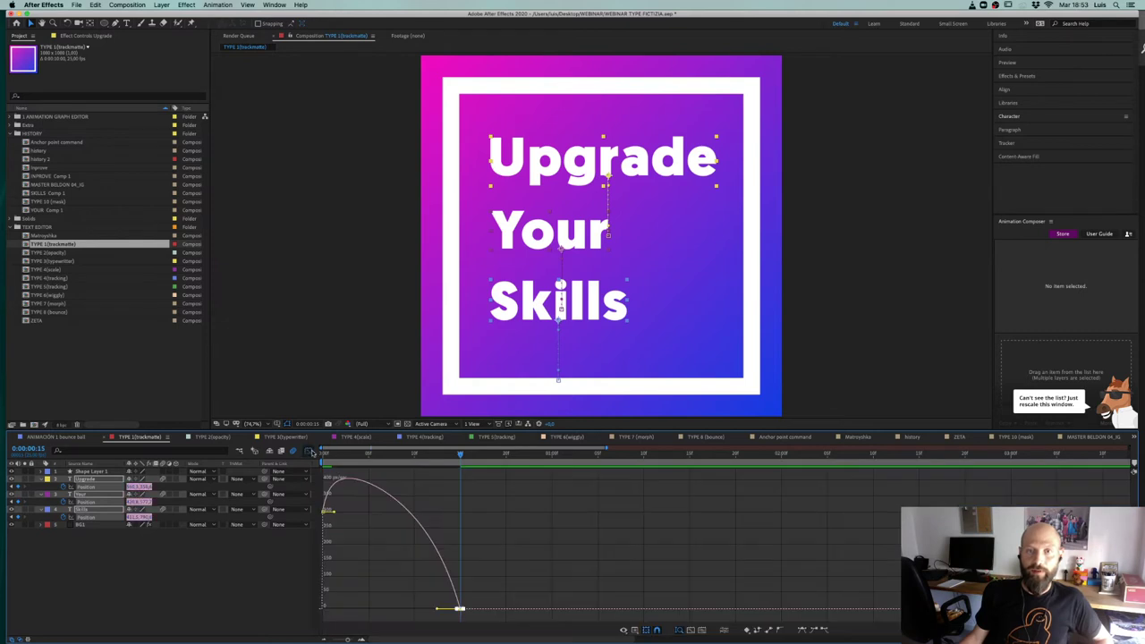
drag(438, 611, 405, 616)
key(space)
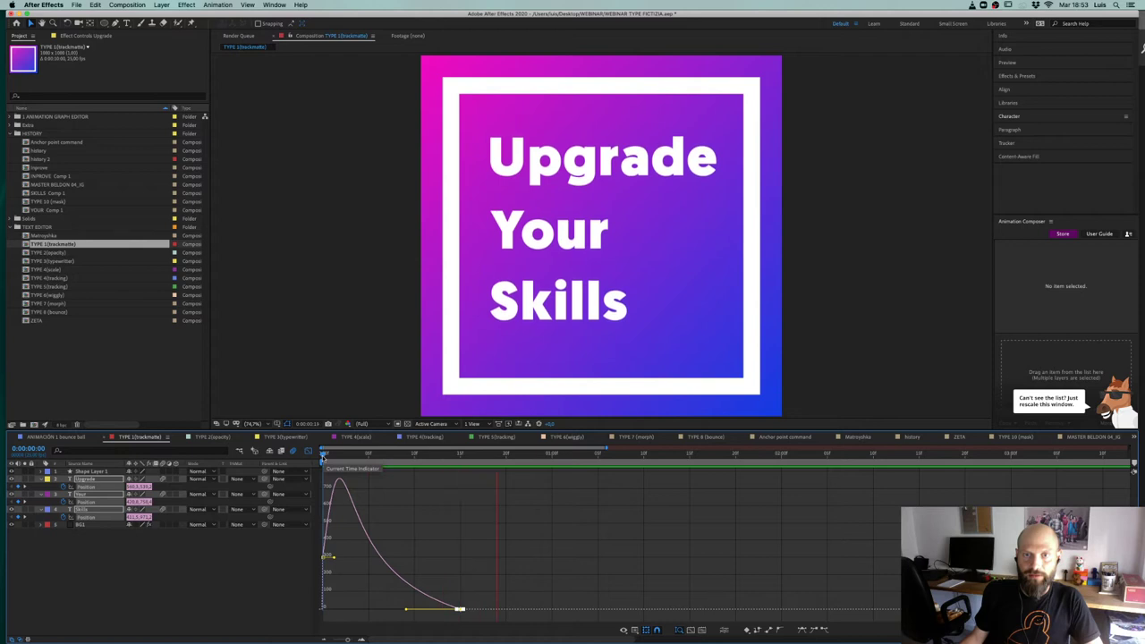
Step: Turn off motion blur for the composition, scrub the text movement to frame 15, and return to the layer keyframe view
drag(383, 459, 336, 467)
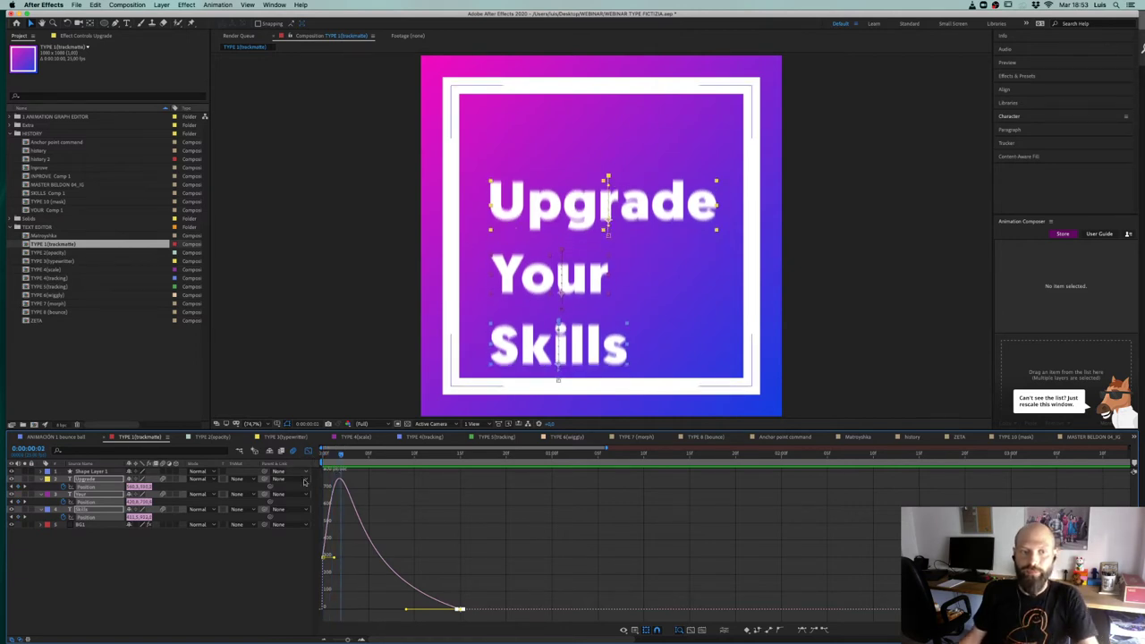
click(294, 451)
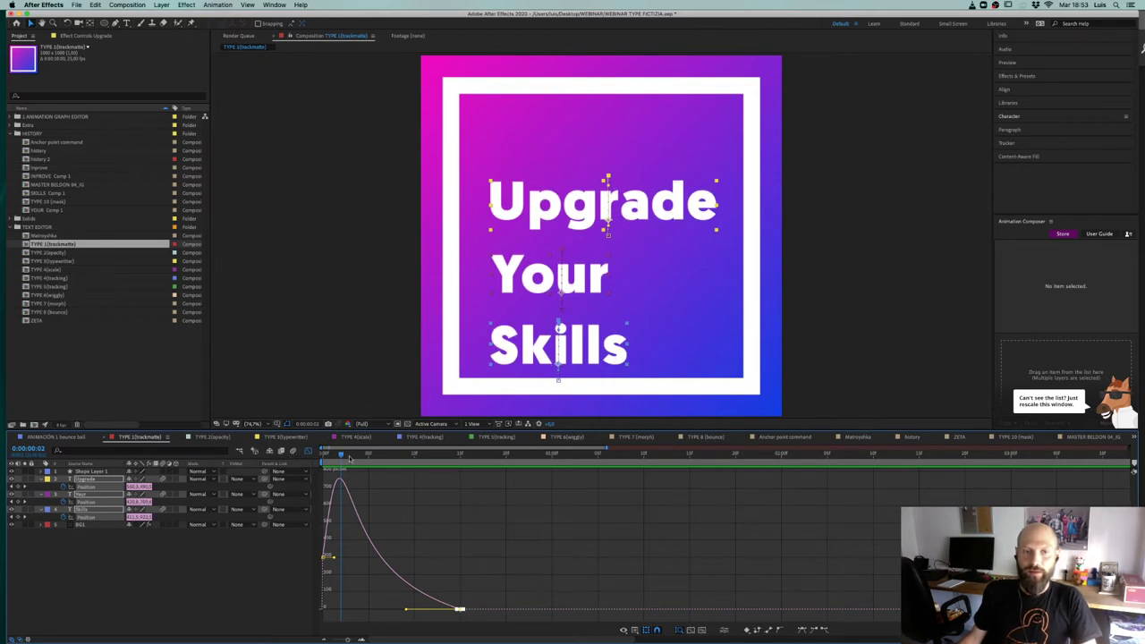
drag(341, 455, 458, 501)
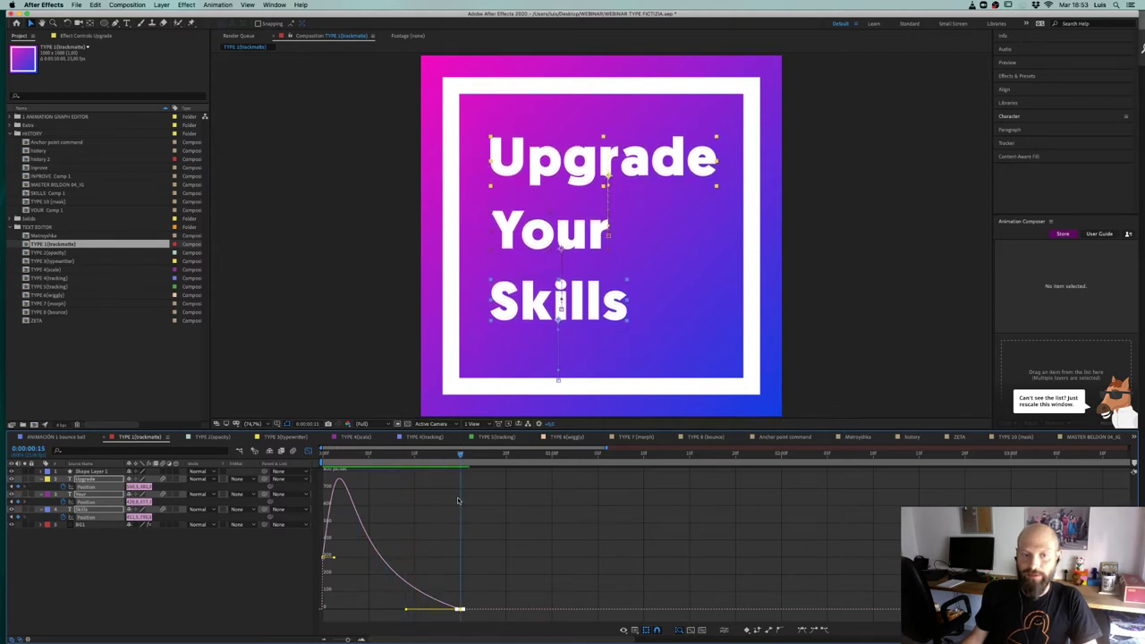
click(309, 450)
click(278, 605)
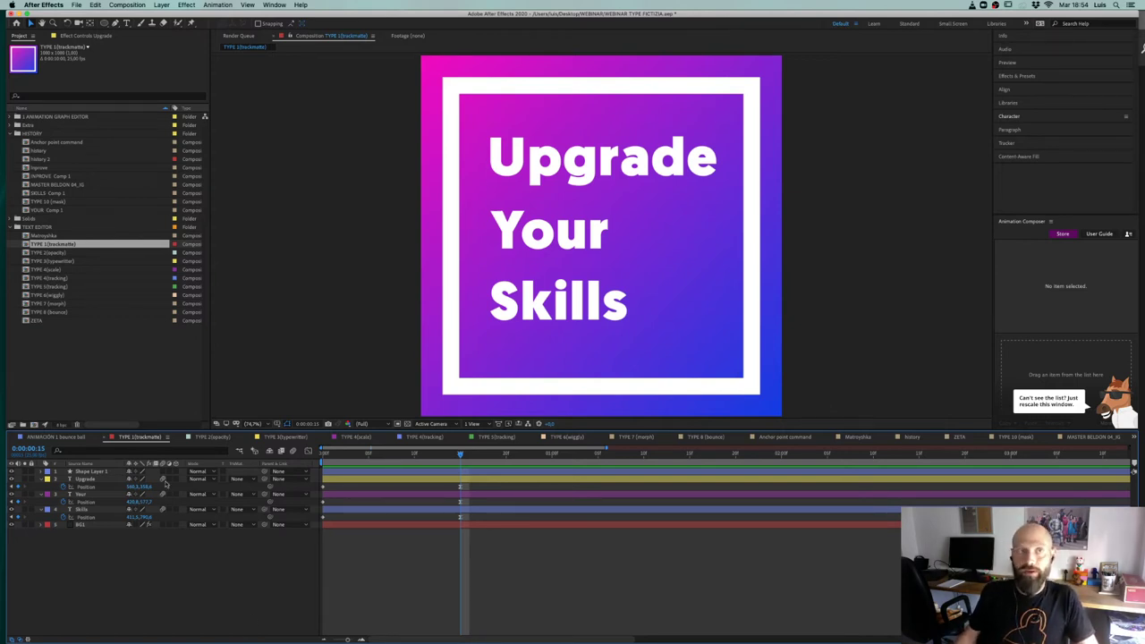
Step: Choose the Rectangle Tool and change its fill from a linear gradient to a solid colour
click(104, 23)
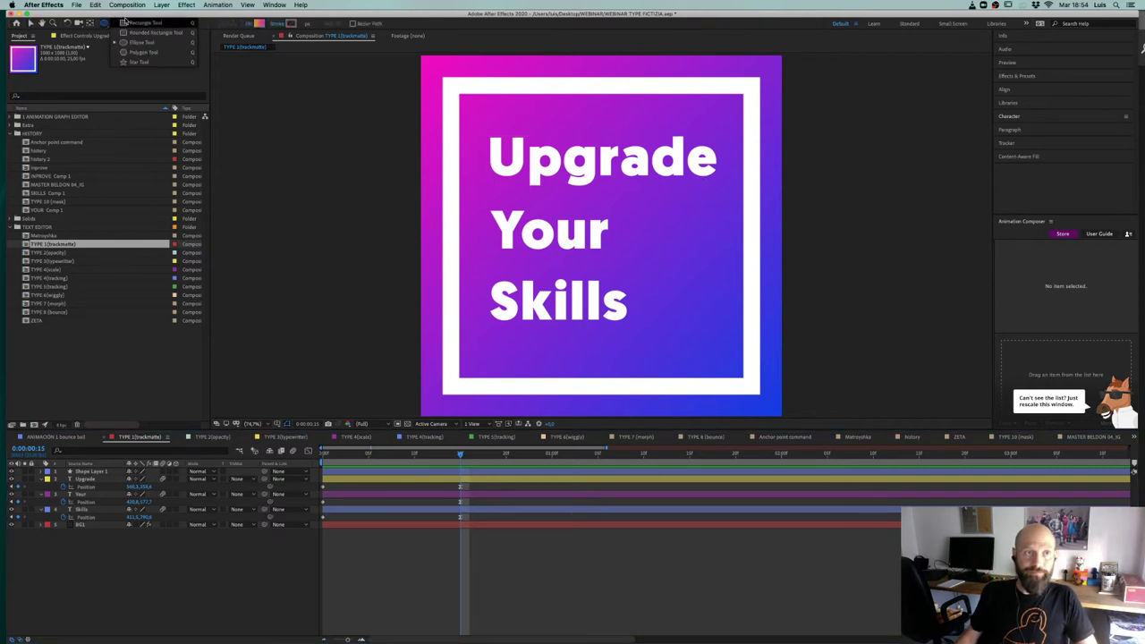
click(127, 23)
click(249, 24)
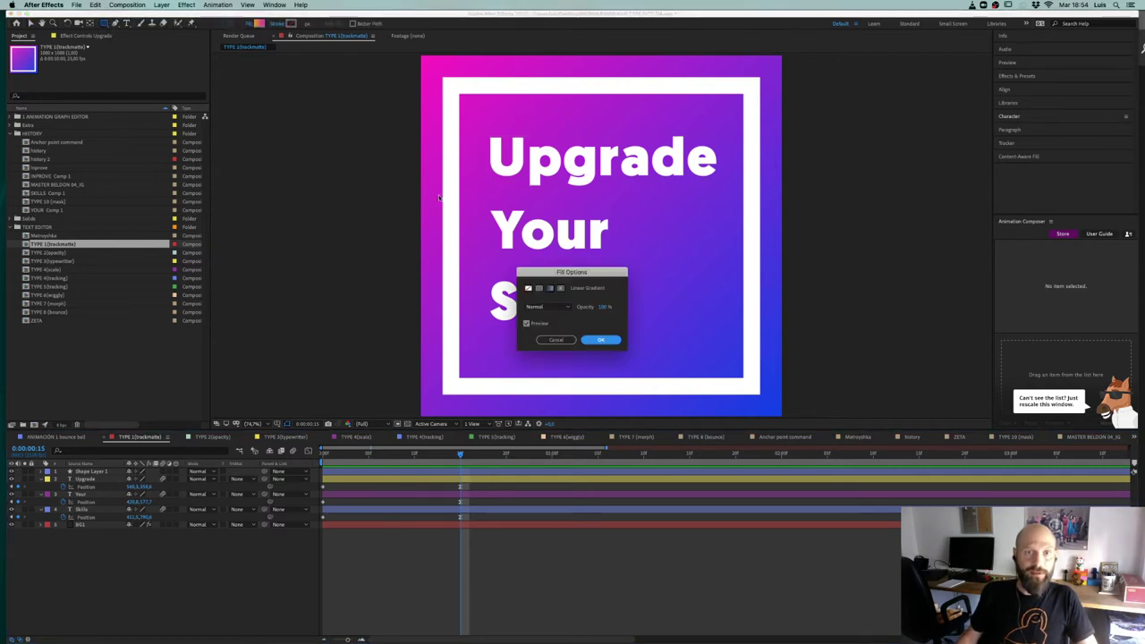
click(597, 340)
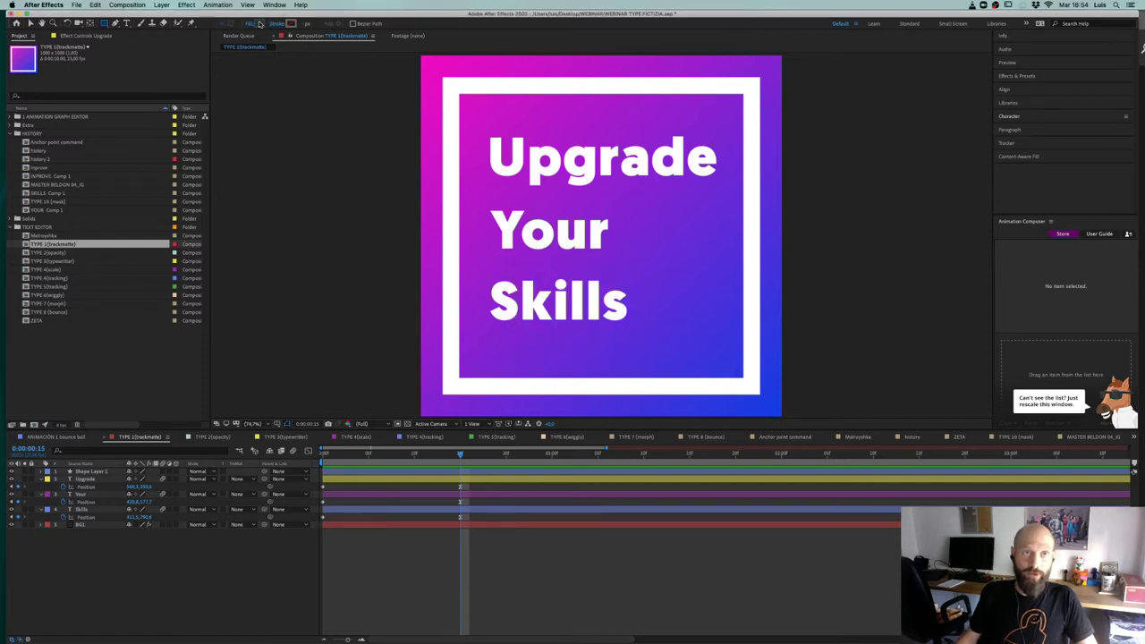
click(97, 480)
click(152, 472)
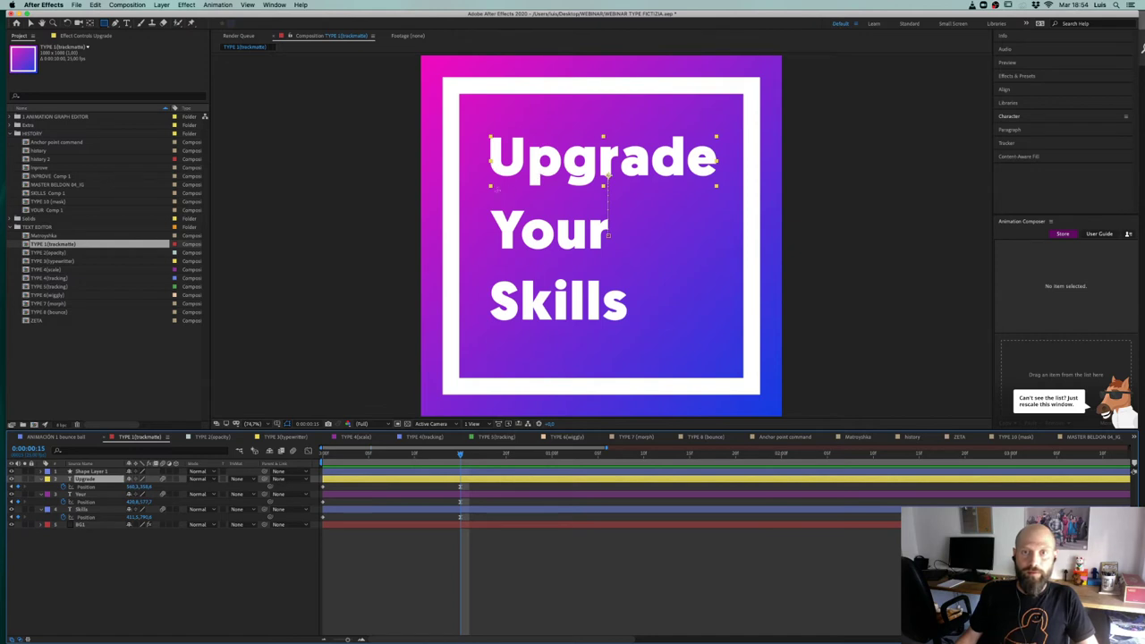
drag(485, 187, 620, 226)
key(super+z)
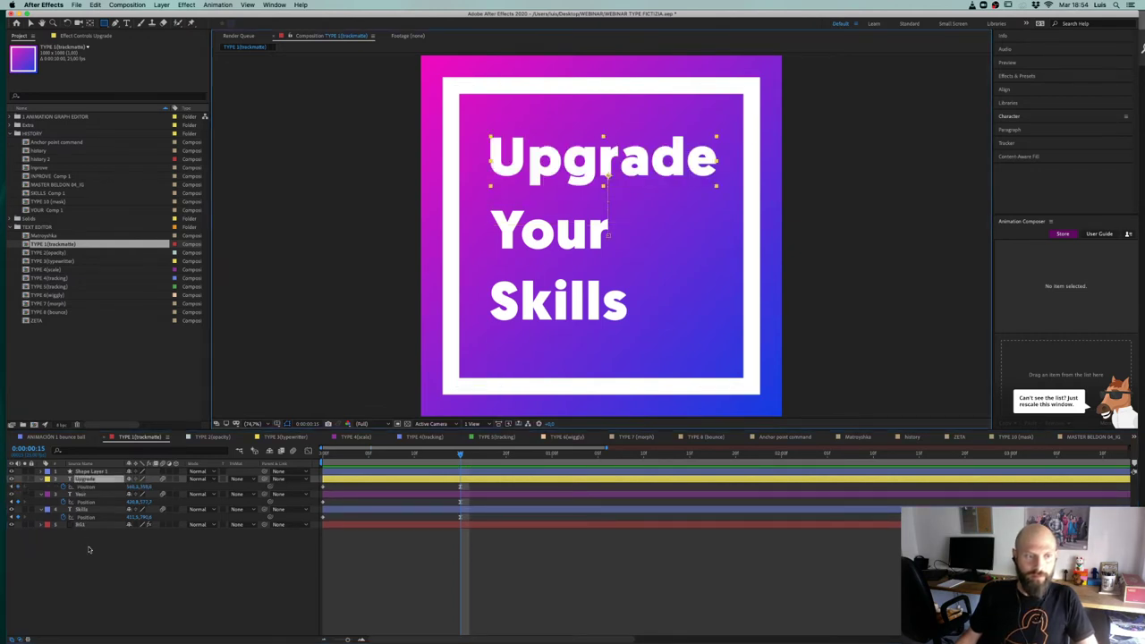
Step: With no layer selected, draw a dark rectangle just below the word Upgrade, covering its starting position at the first frame
click(89, 549)
drag(486, 187, 722, 251)
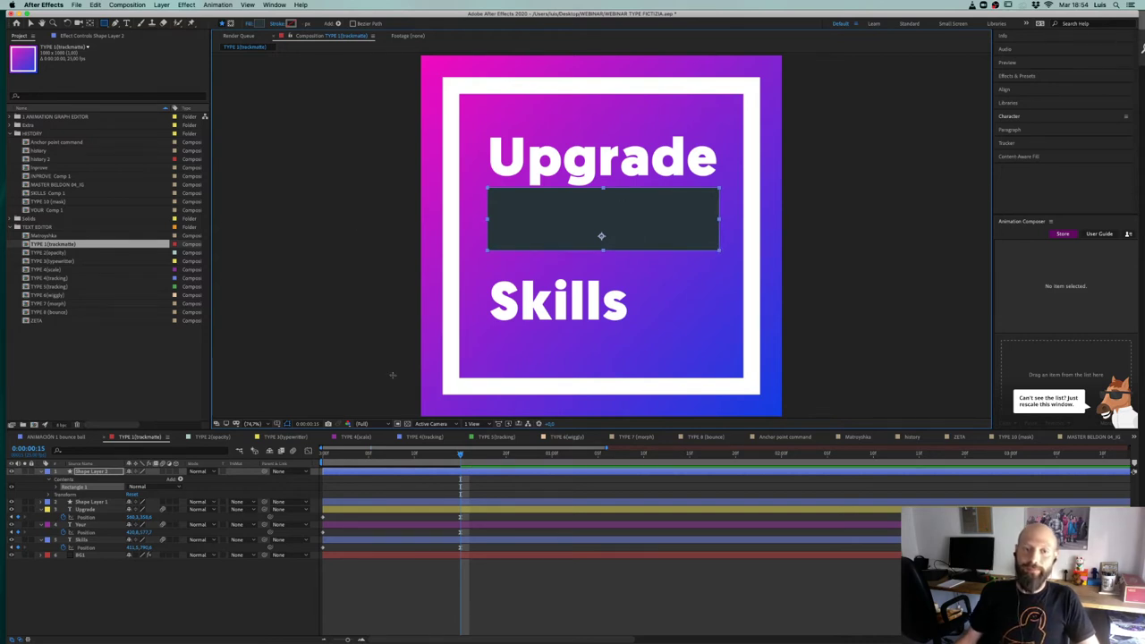
drag(451, 455, 280, 465)
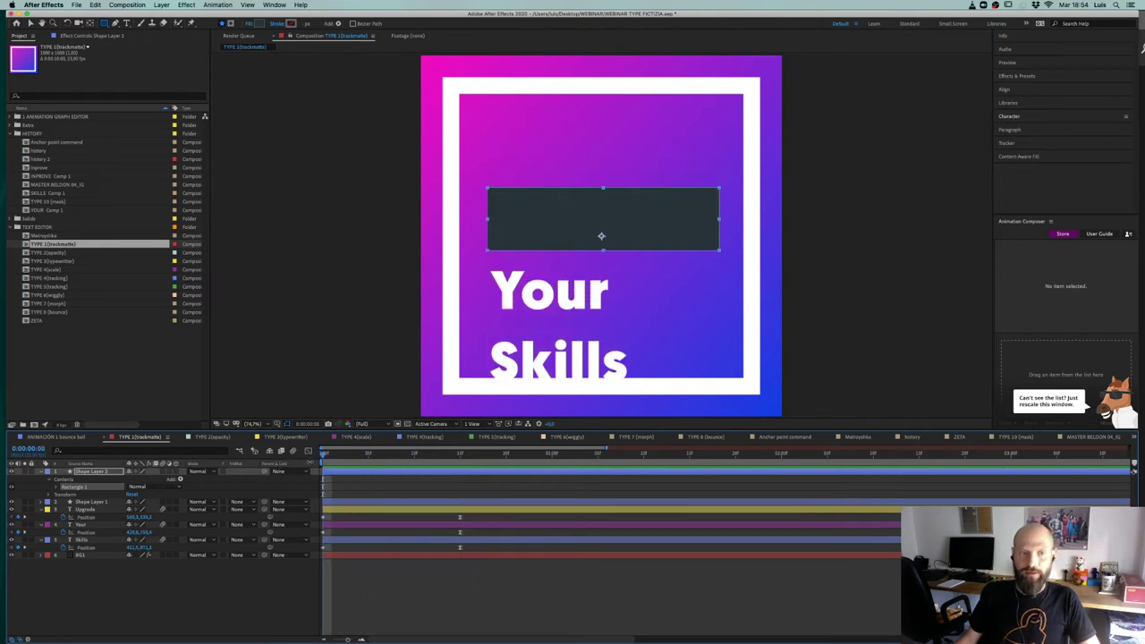
Step: Place the dark rectangle's shape layer directly above the Upgrade text layer and collapse its properties
click(78, 473)
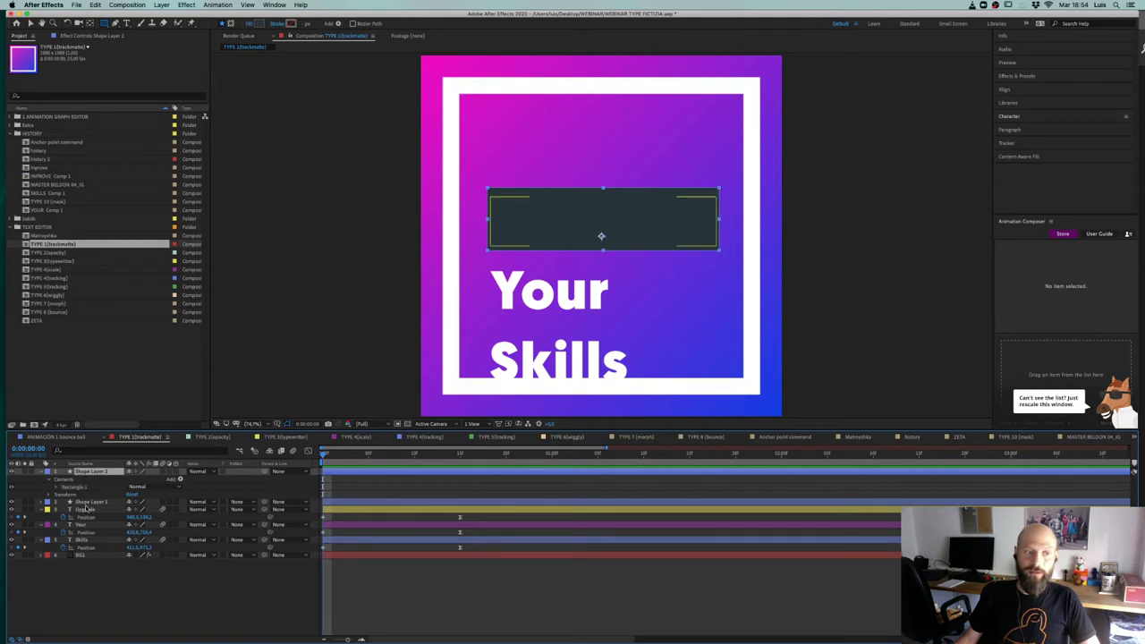
drag(91, 474, 89, 510)
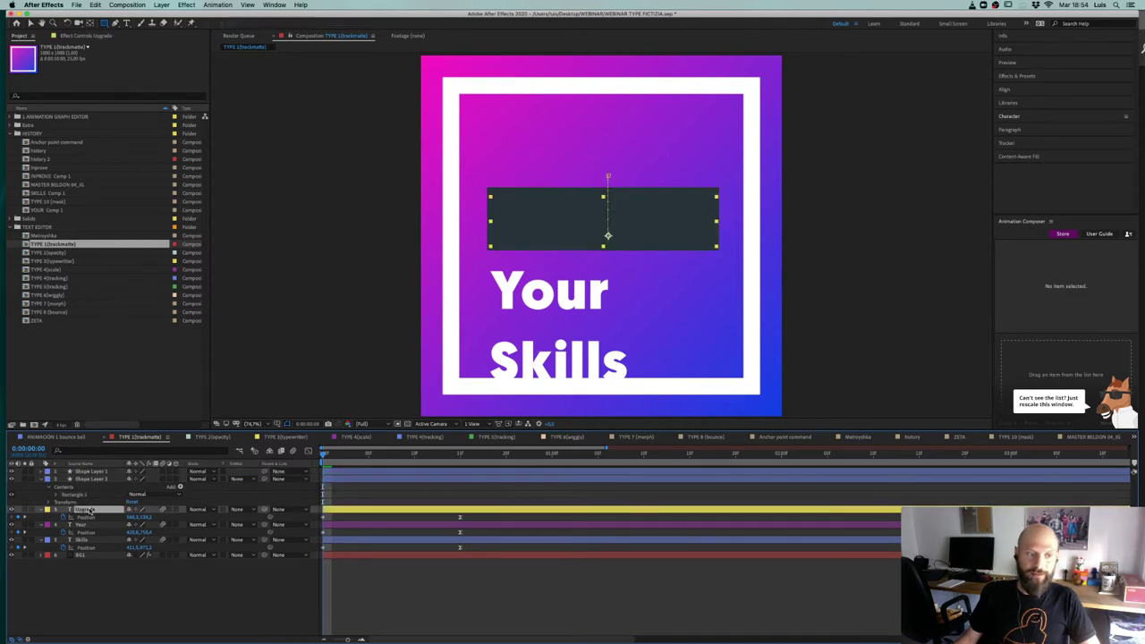
click(42, 480)
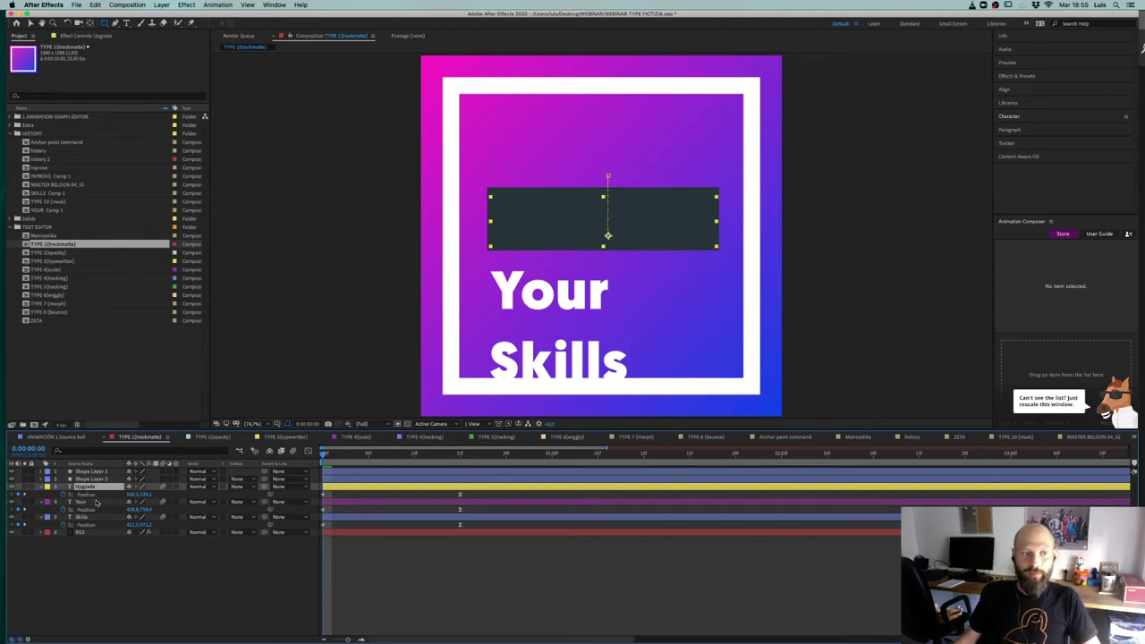
click(95, 503)
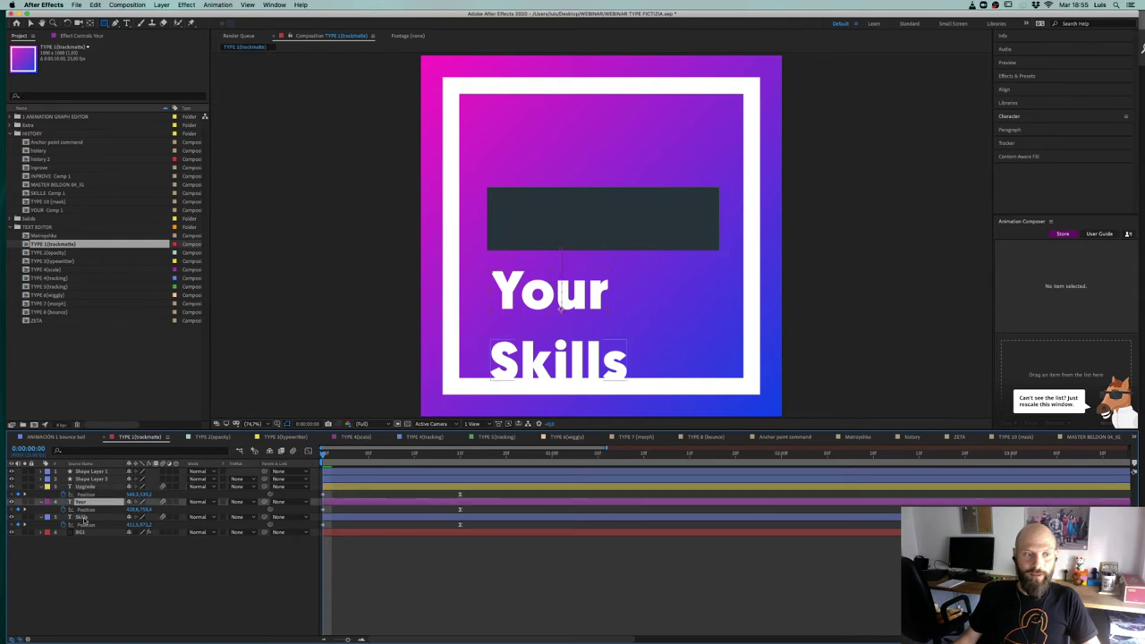
Step: Compare the Upgrade text layer with the rectangle layer above it and scrub to frame 4, keeping Upgrade selected
click(82, 517)
click(89, 487)
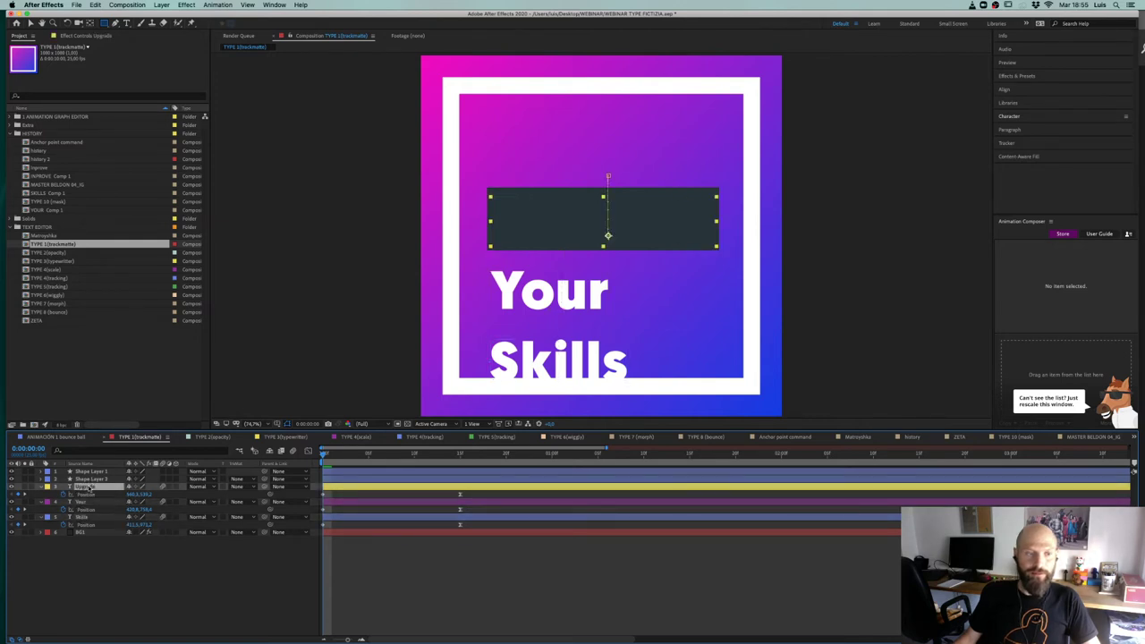
click(89, 480)
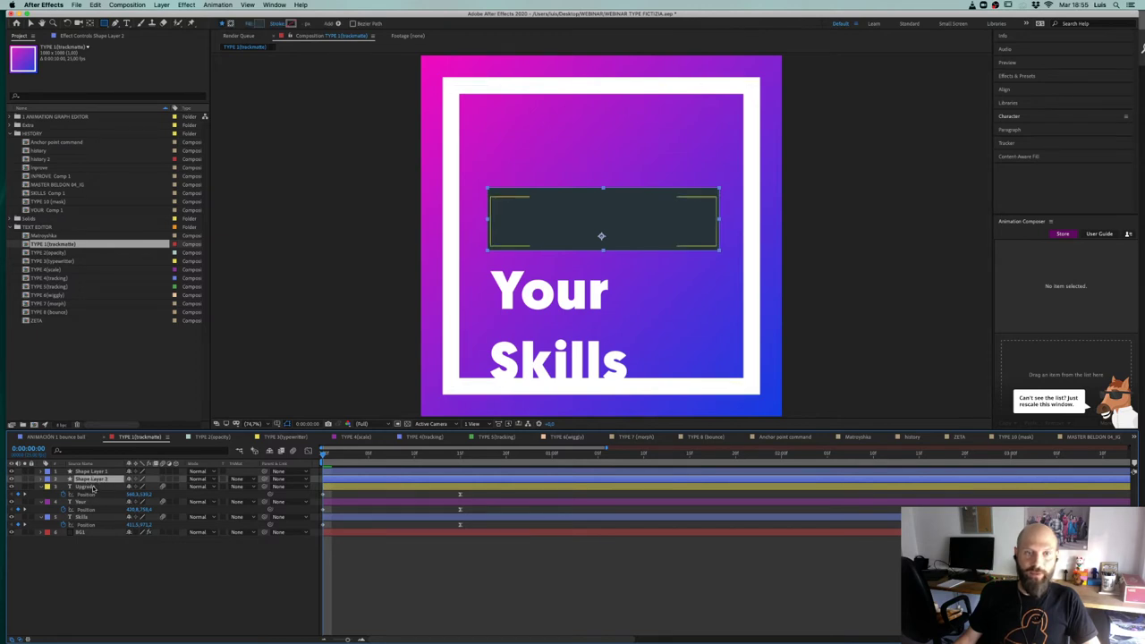
click(88, 487)
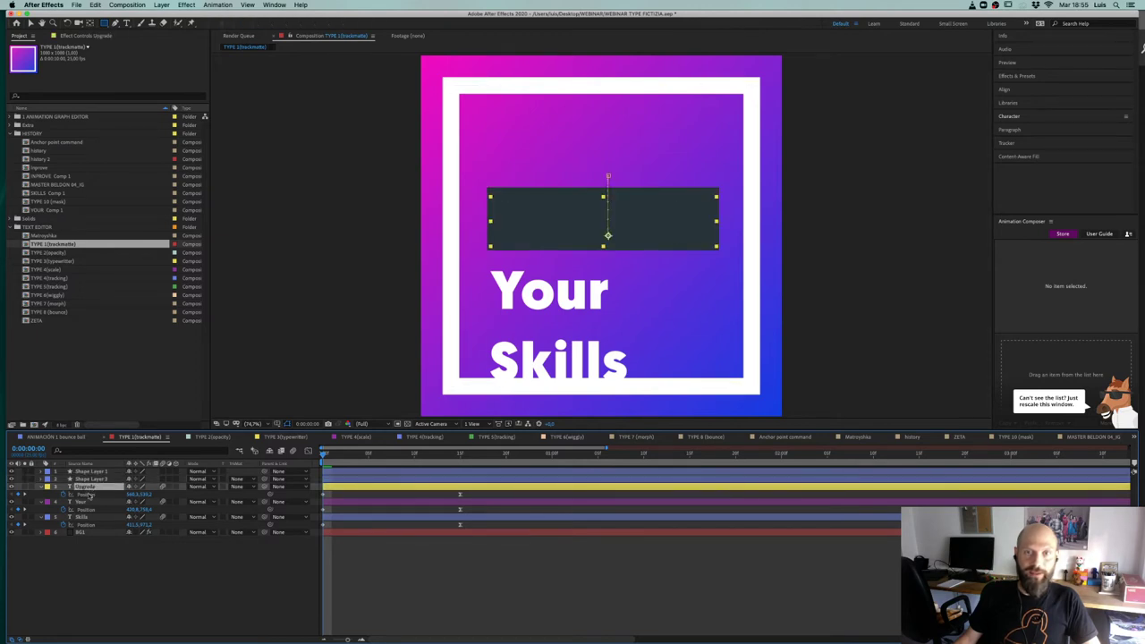
click(352, 455)
drag(352, 454, 359, 455)
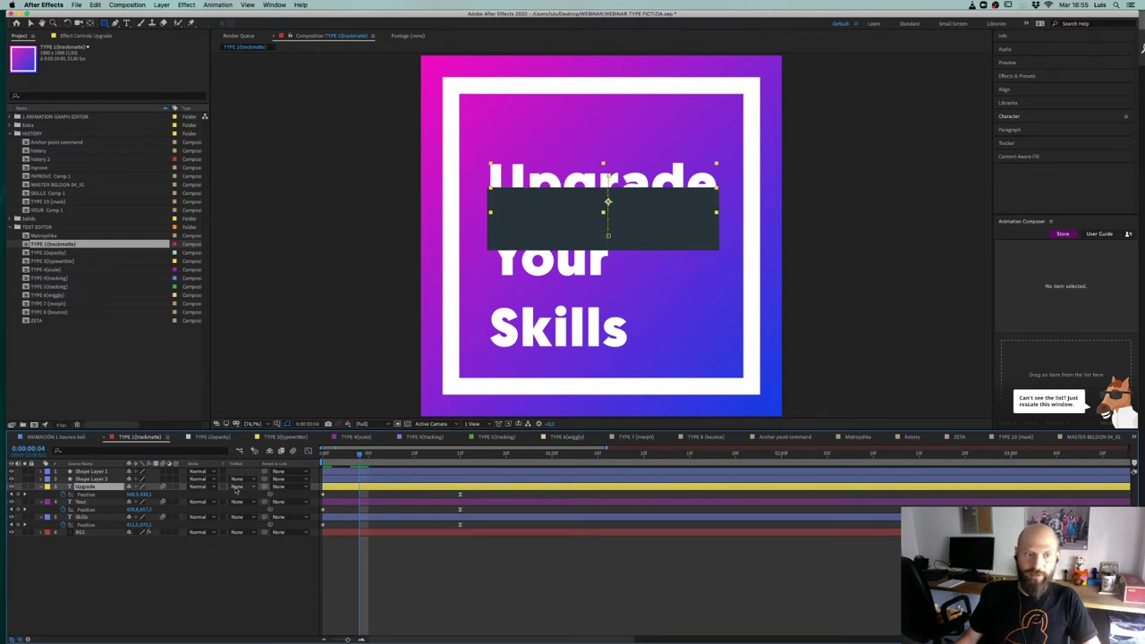
Step: Hide the timeline's Transfer Controls columns and show them again
click(20, 639)
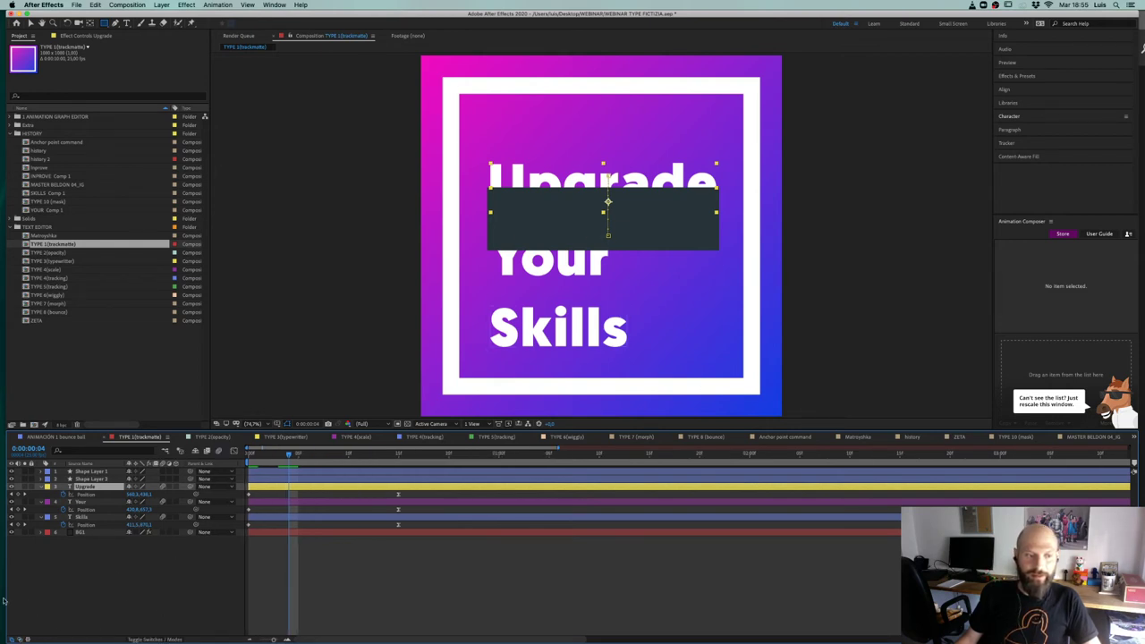
click(11, 638)
click(10, 638)
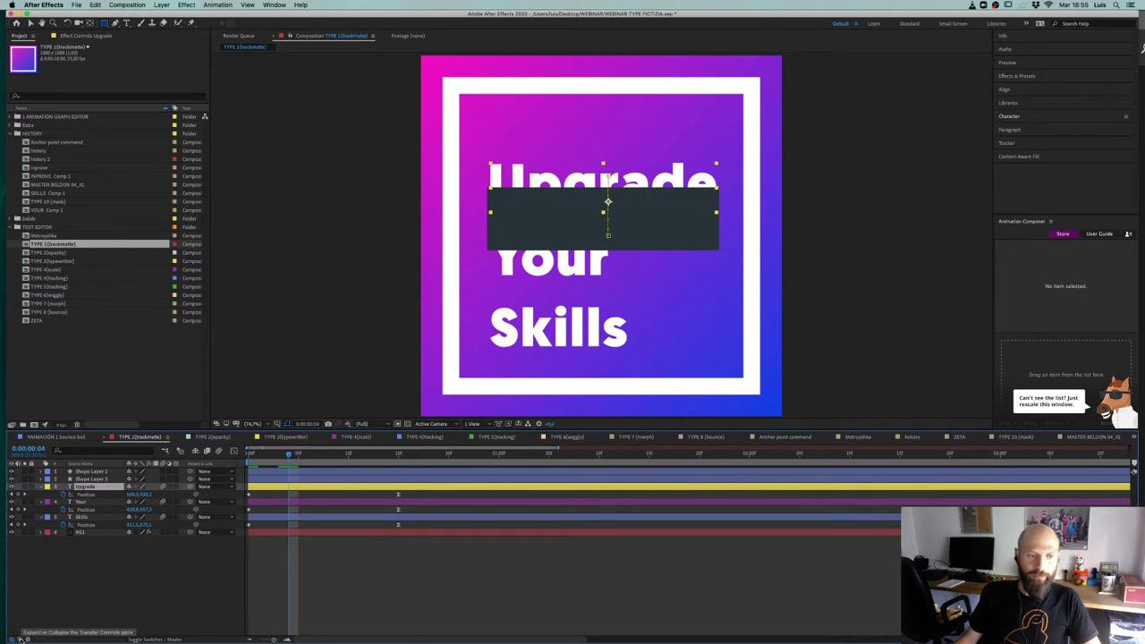
click(20, 640)
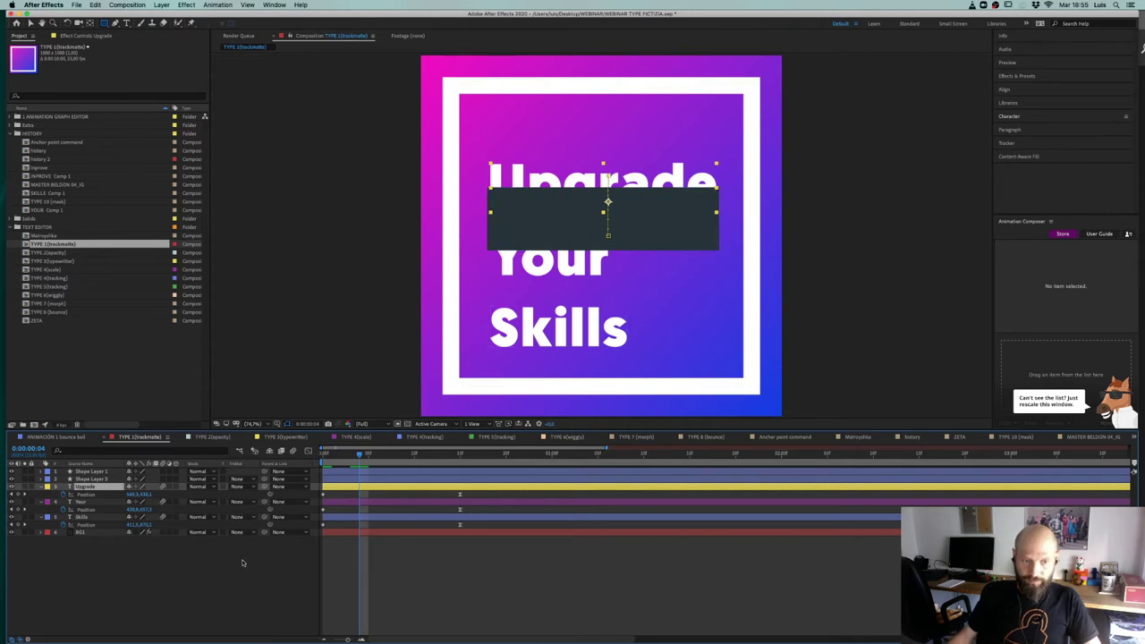
Step: Set the Upgrade layer's track matte to Alpha Inverted Matte "Shape Layer 2" and check the reveal up to frame 12
click(253, 488)
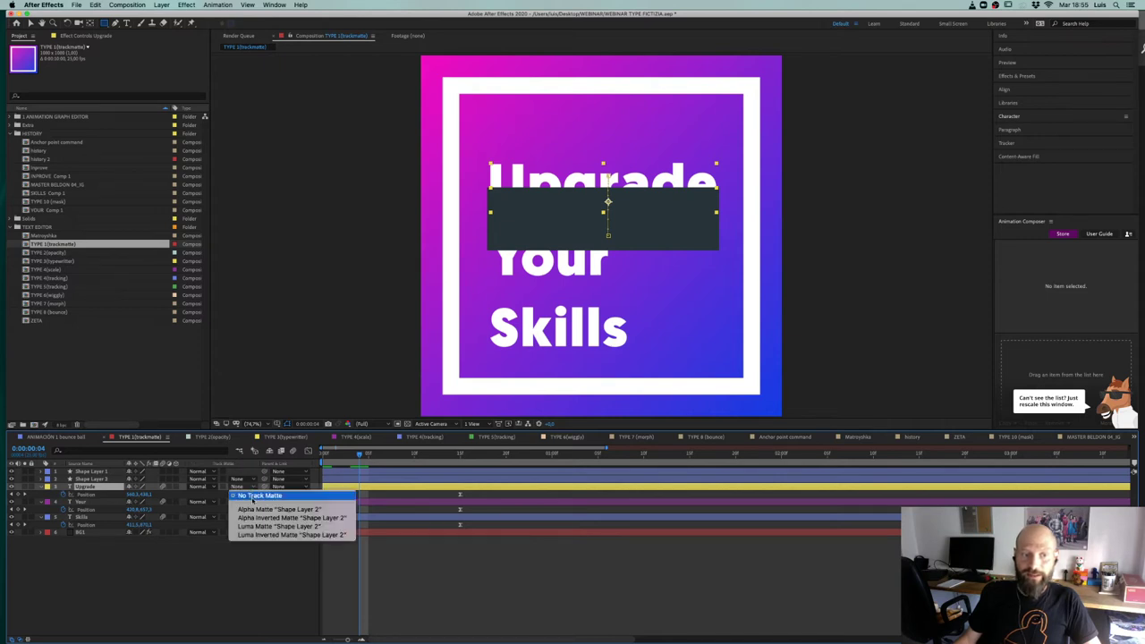
click(257, 517)
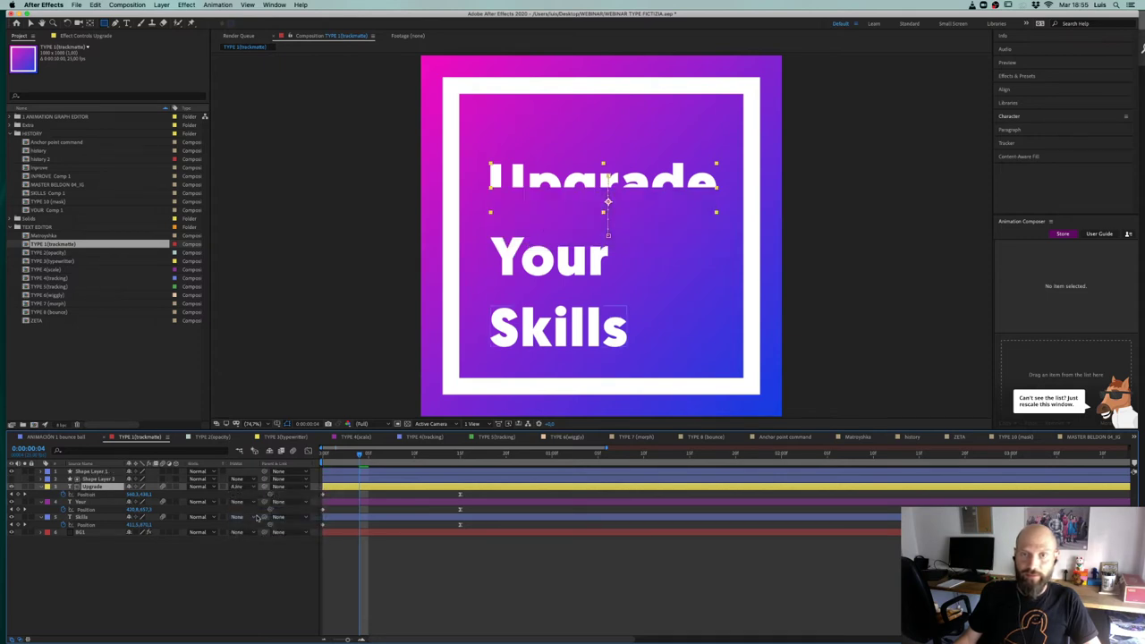
drag(358, 455, 433, 441)
click(137, 575)
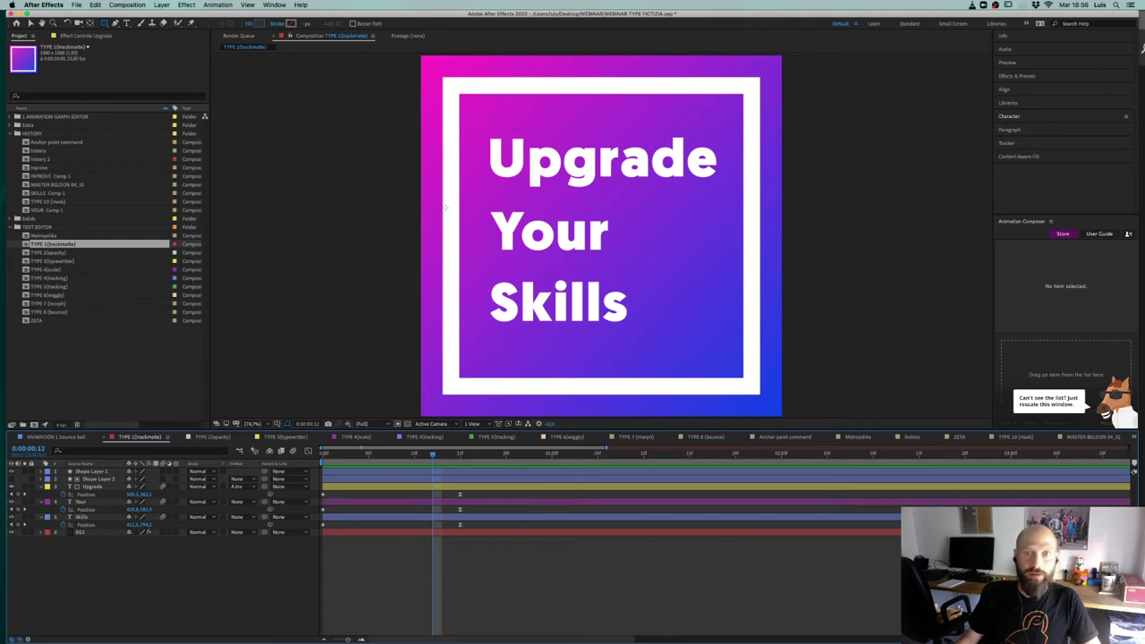
Step: At frame 15, draw a dark rectangle just below the word Your and place its shape layer directly above the Your text layer
drag(434, 456, 460, 459)
mouse_move(471, 249)
mouse_down()
mouse_move(672, 309)
mouse_move(627, 302)
mouse_up()
drag(95, 472, 110, 535)
Step: Set the Your layer's track matte to Alpha Inverted using the rectangle above it, and scrub the reveal to frame 17
click(109, 533)
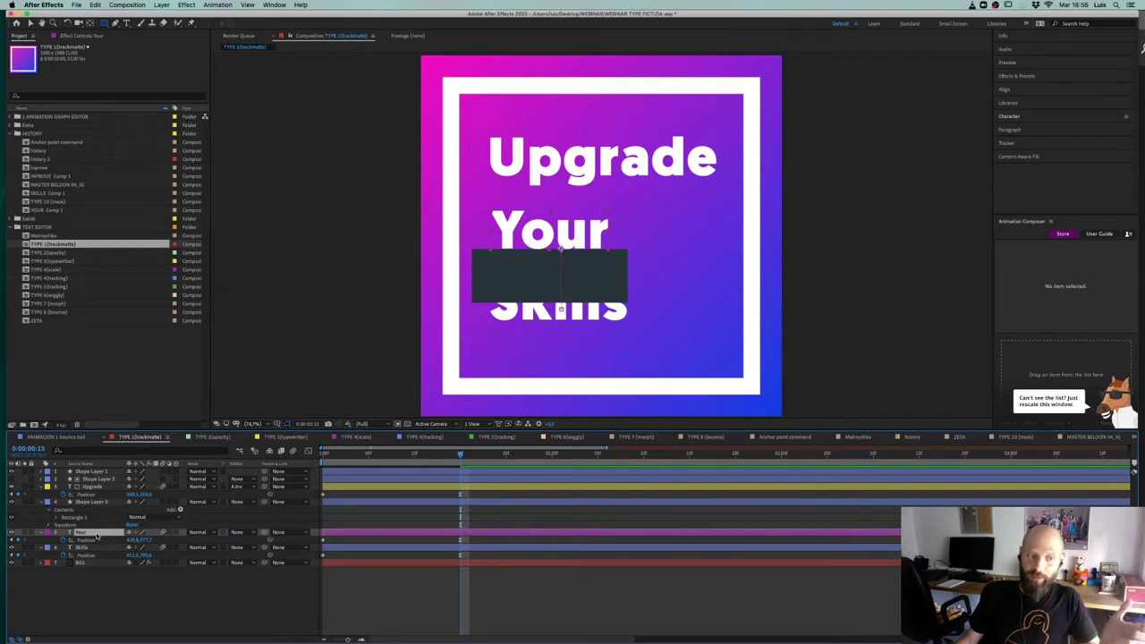
click(243, 537)
click(269, 553)
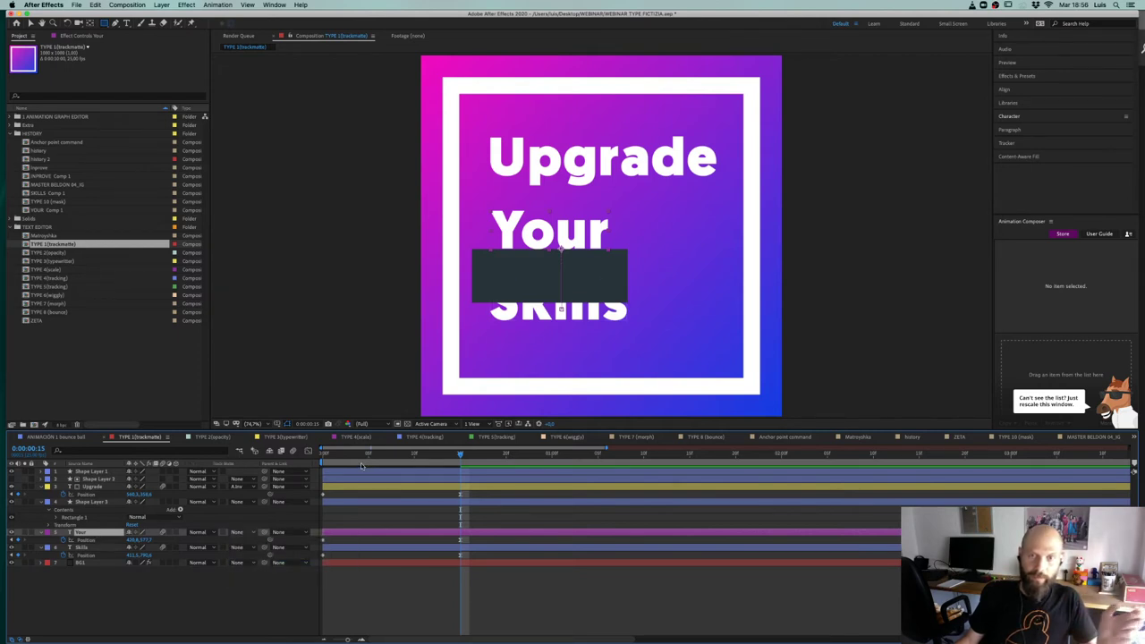
drag(422, 455, 480, 456)
Step: With no layer selected, draw a dark rectangle just below the word Skills and place its shape layer directly above the Skills text layer
click(107, 578)
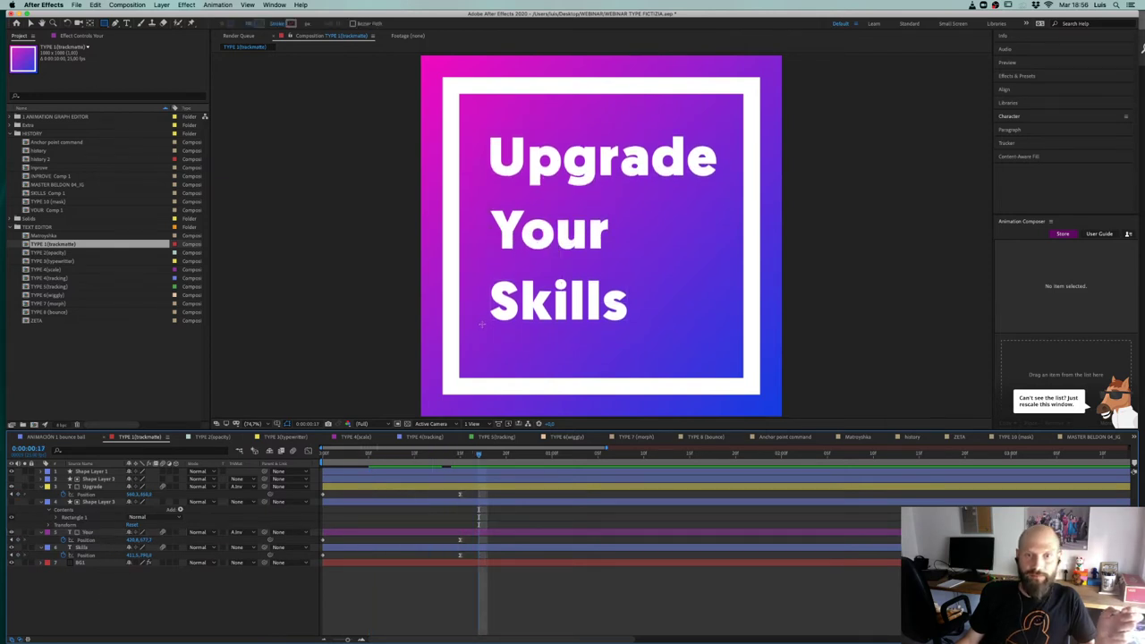
key(q)
drag(480, 322, 642, 379)
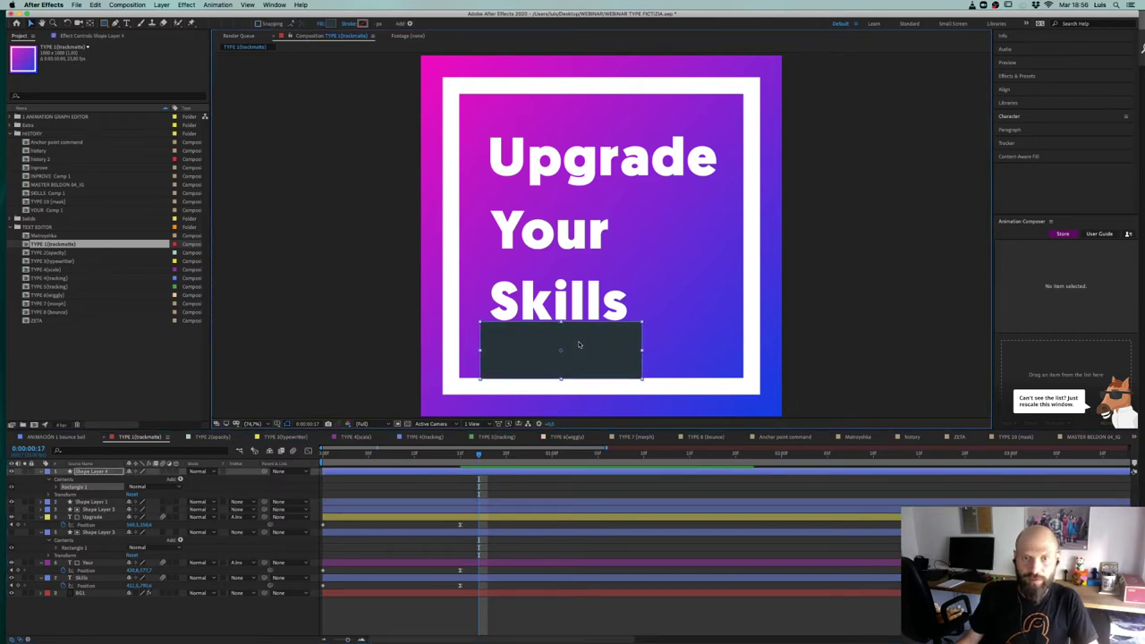
click(100, 503)
drag(94, 471, 96, 573)
Step: Set the Skills layer's track matte to Alpha Inverted Matte "Shape Layer 4" and scrub back to the first frame
click(96, 577)
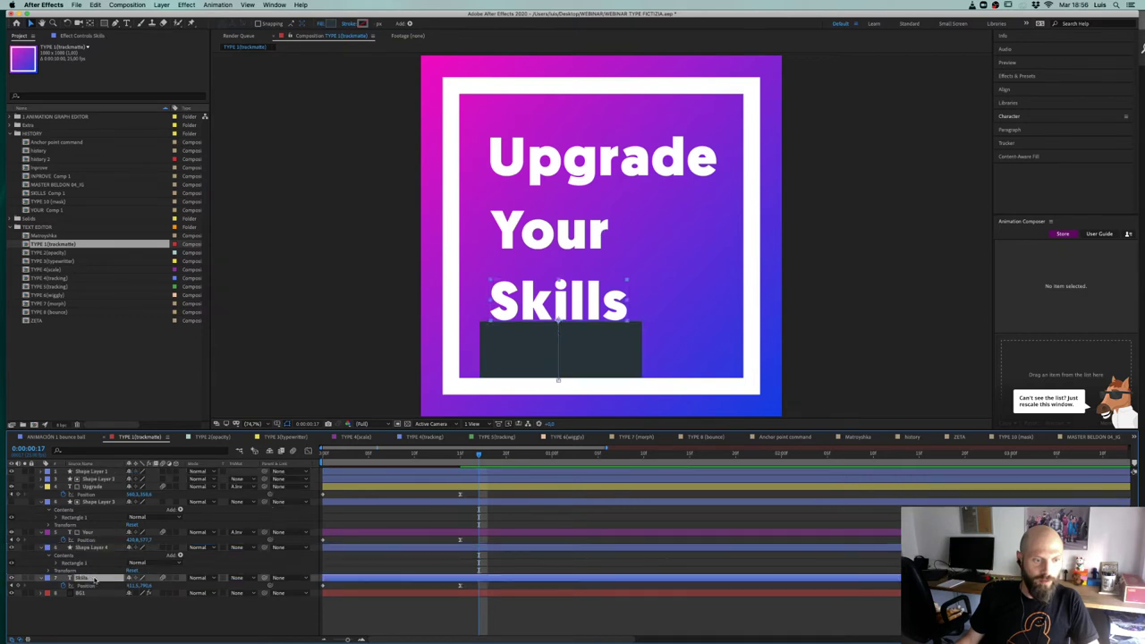
click(239, 578)
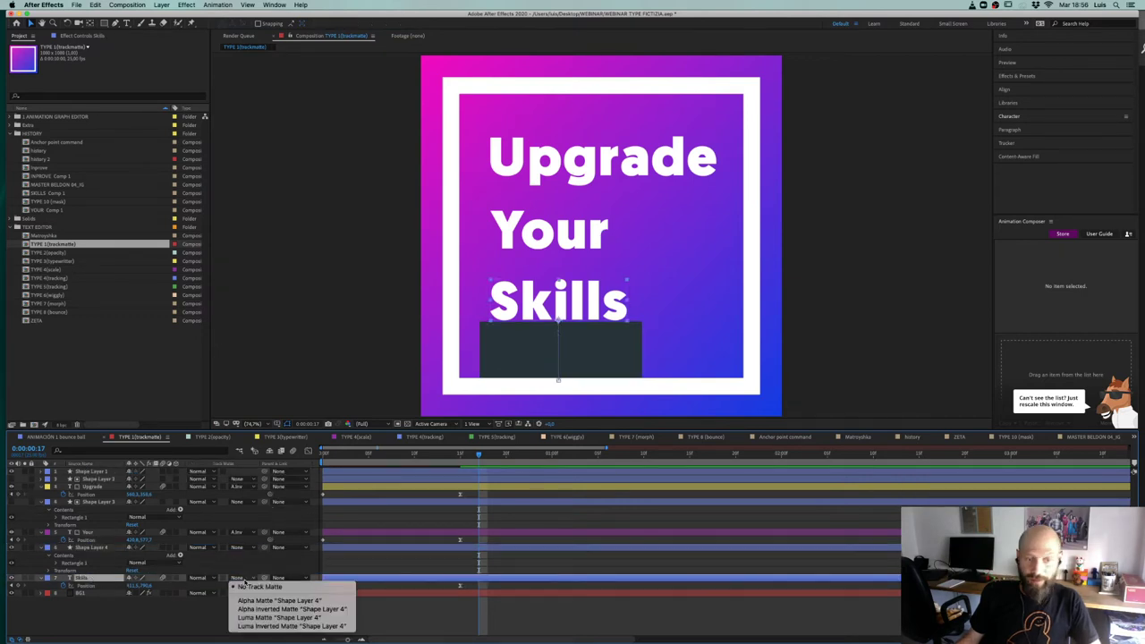
click(253, 610)
drag(469, 459, 320, 476)
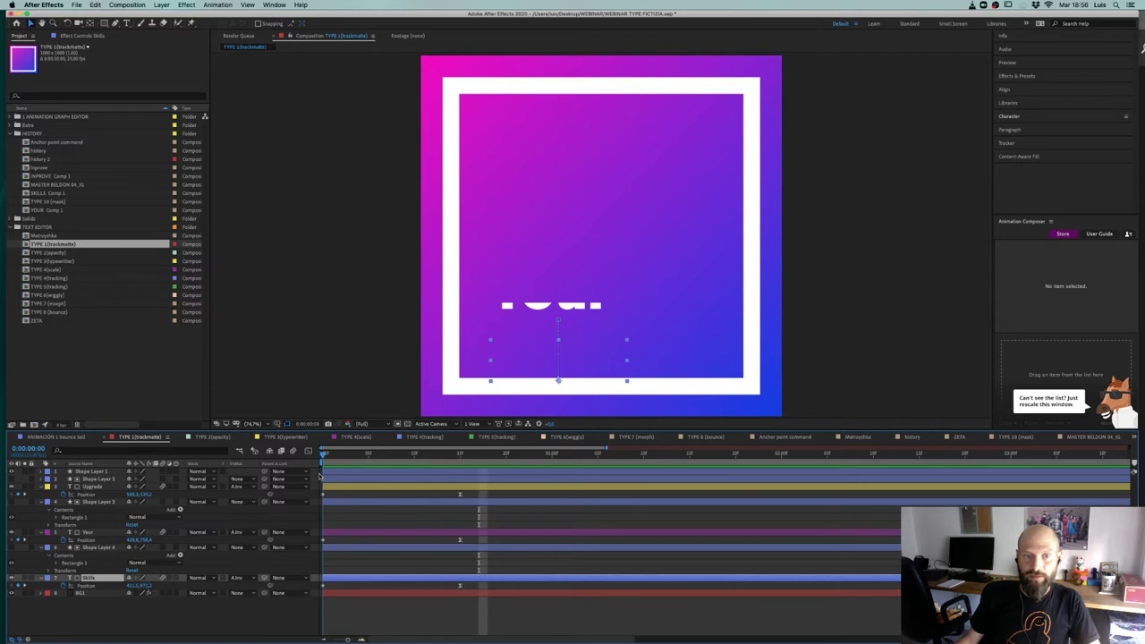
Step: Extend the lower edge of the Your layer's matte rectangle downward until it fully covers the word at the first frame
click(87, 532)
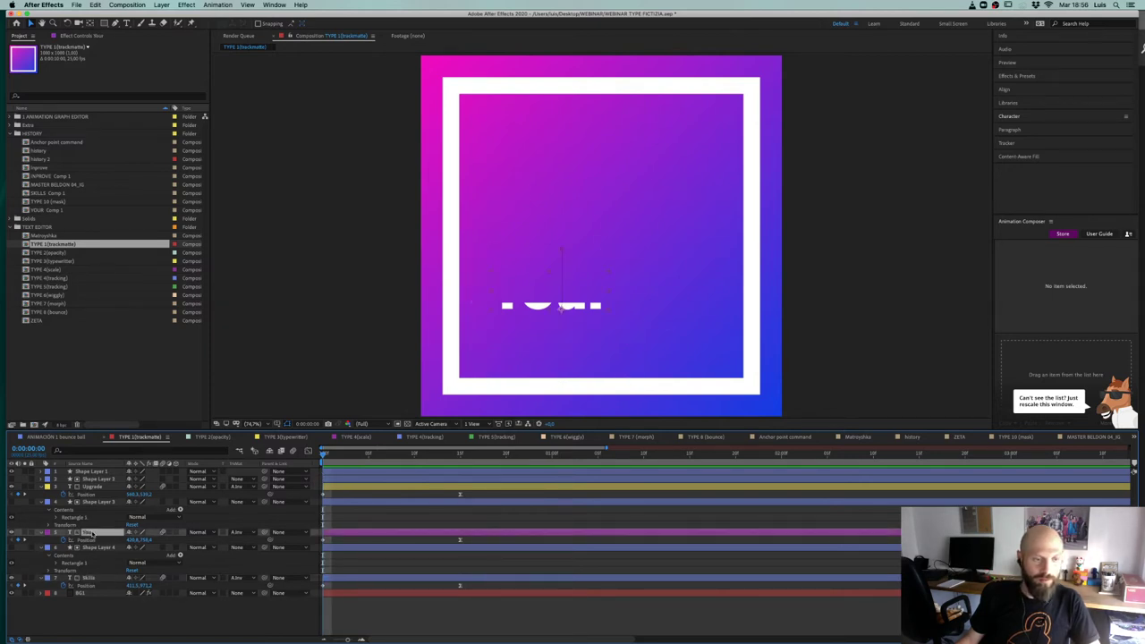
click(95, 502)
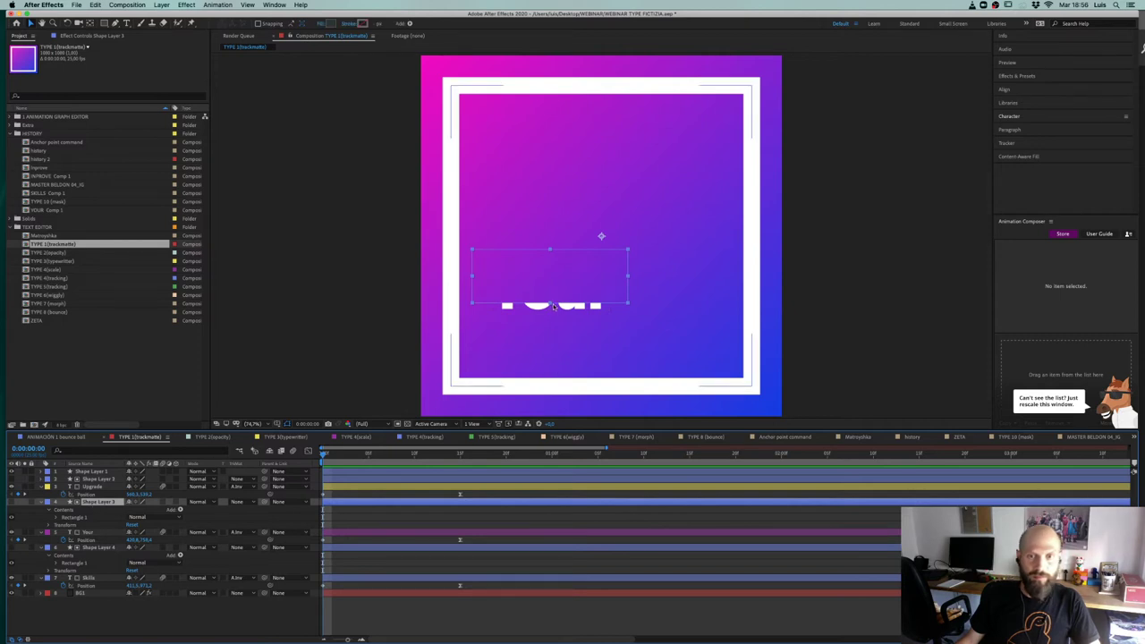
drag(553, 306, 550, 314)
click(297, 631)
Step: Preview the three-word text reveal and return to the first frame
key(space)
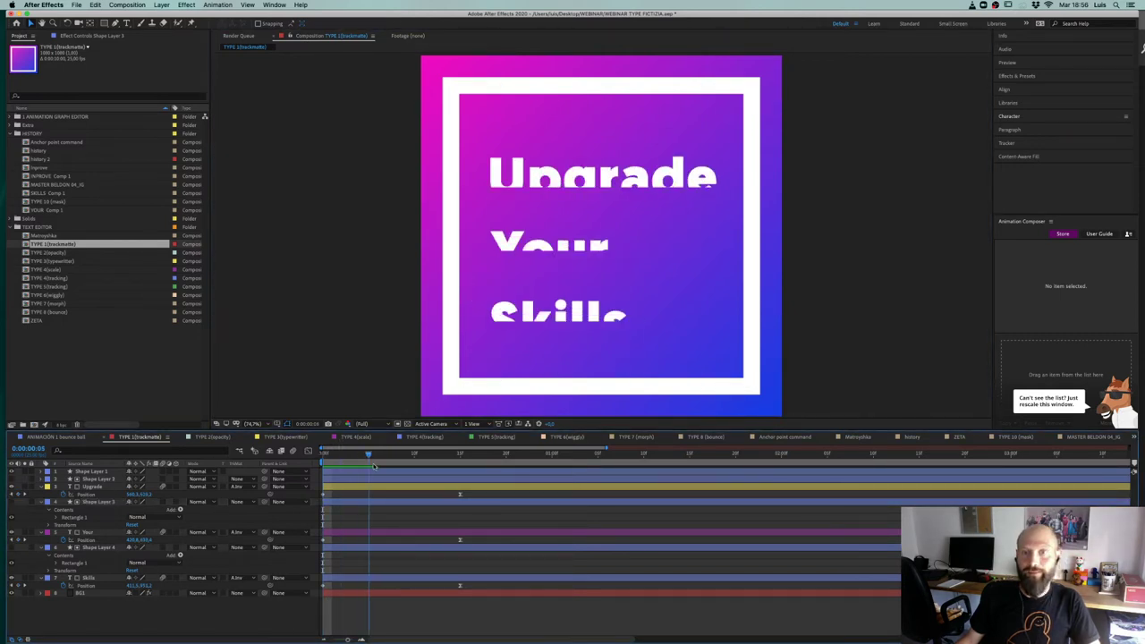
key(space)
click(322, 458)
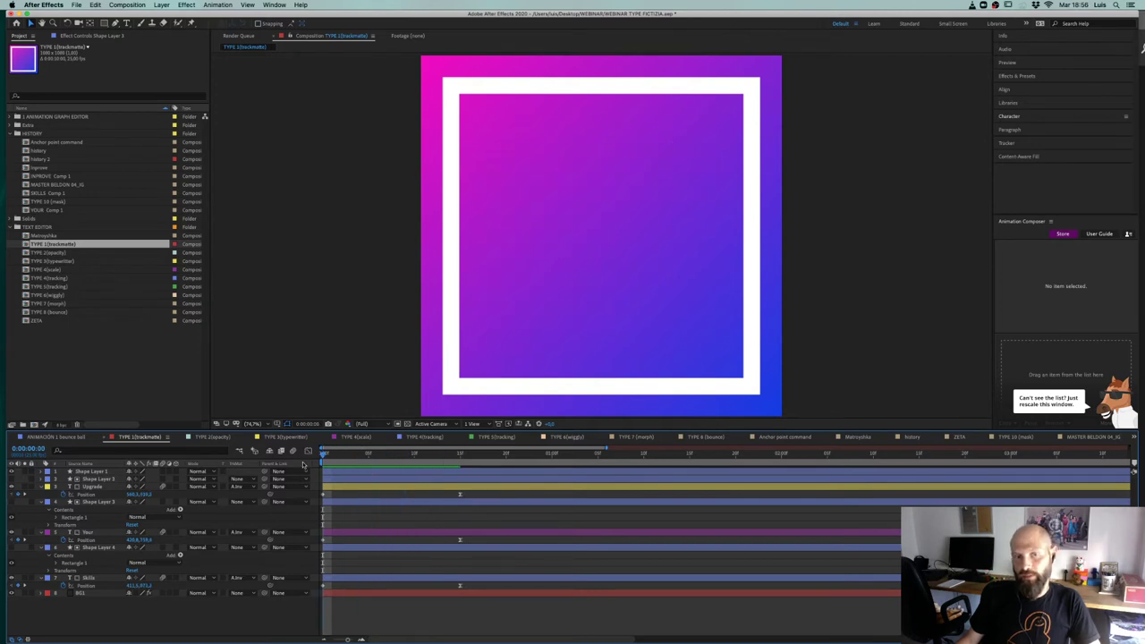
Step: Delay the Your layer's Position keyframes by two frames and the Skills layer's by four, and preview the staggered entrance
click(101, 488)
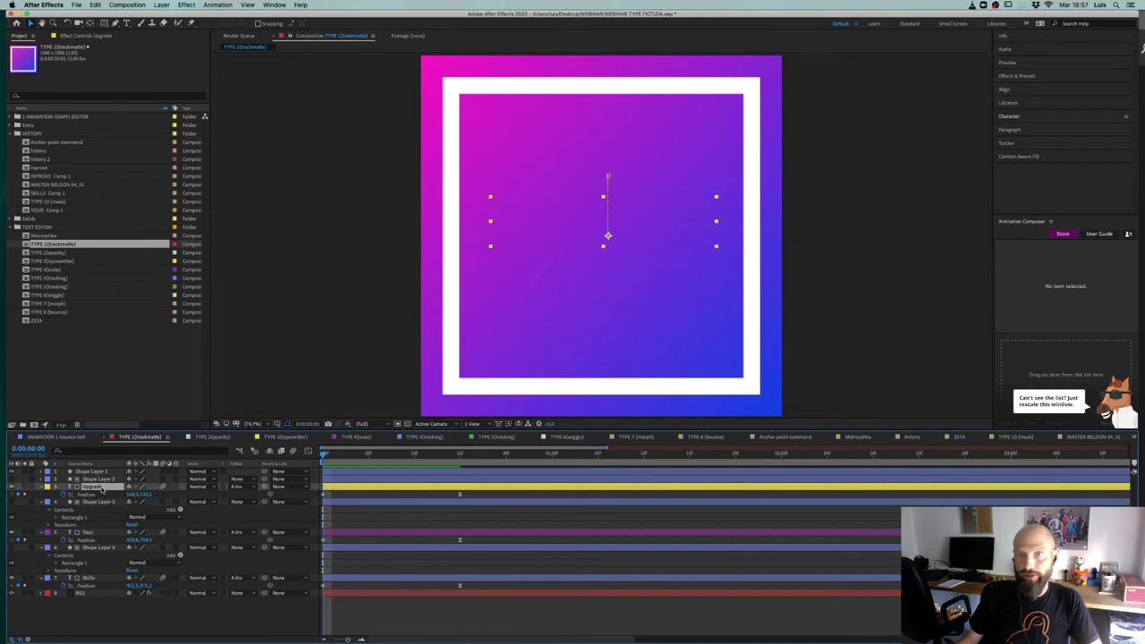
drag(474, 531, 317, 587)
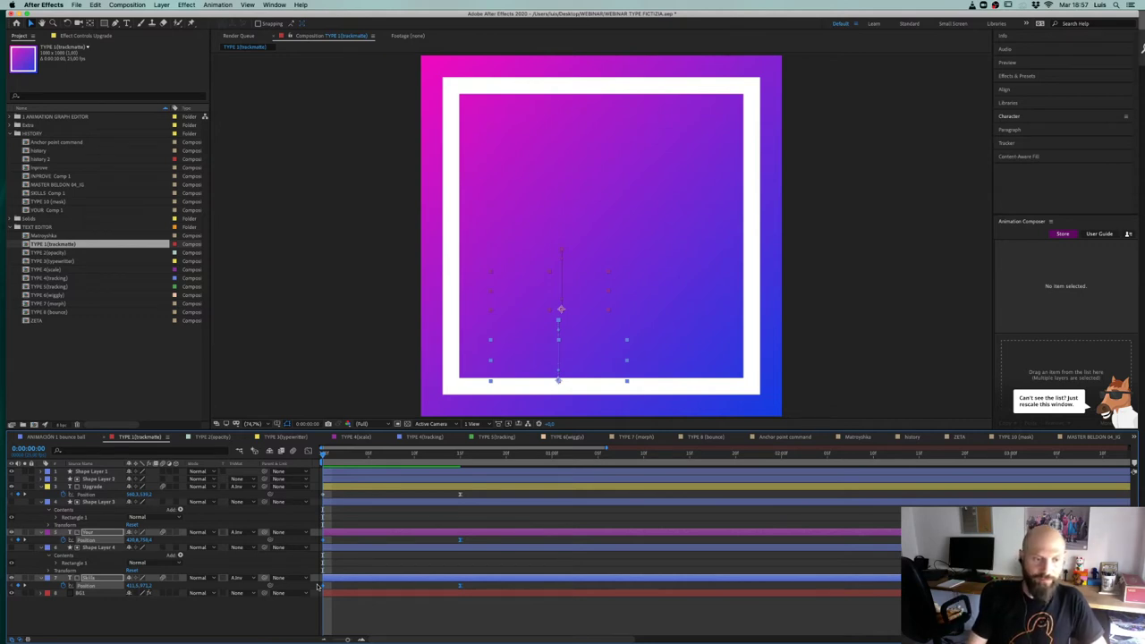
key(alt+Right)
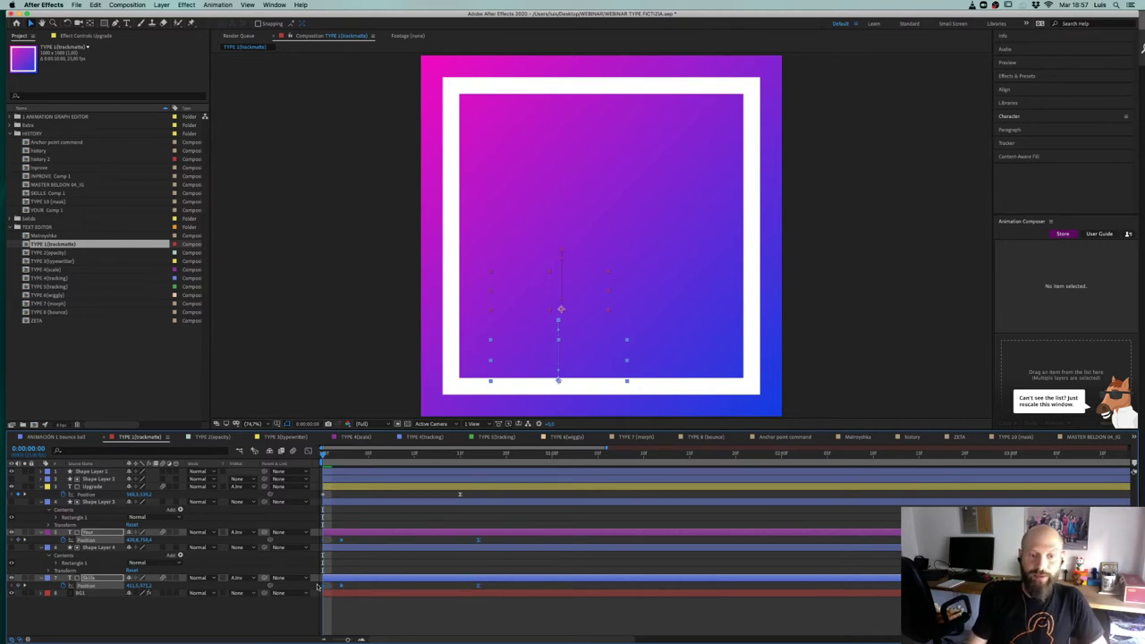
drag(498, 585, 338, 600)
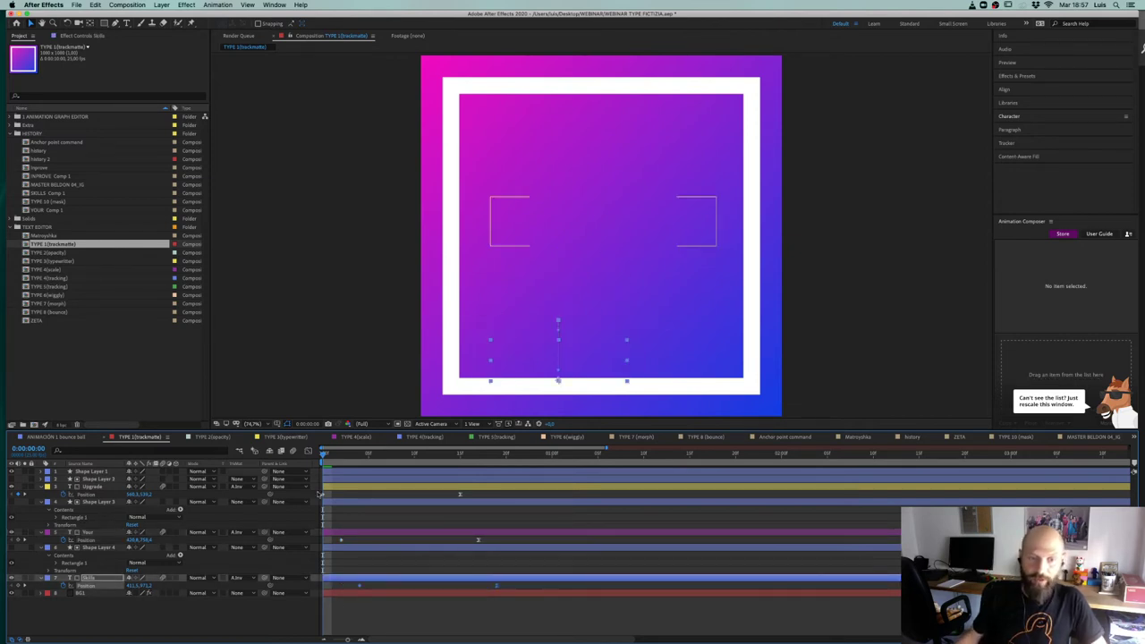
drag(324, 455, 306, 485)
key(space)
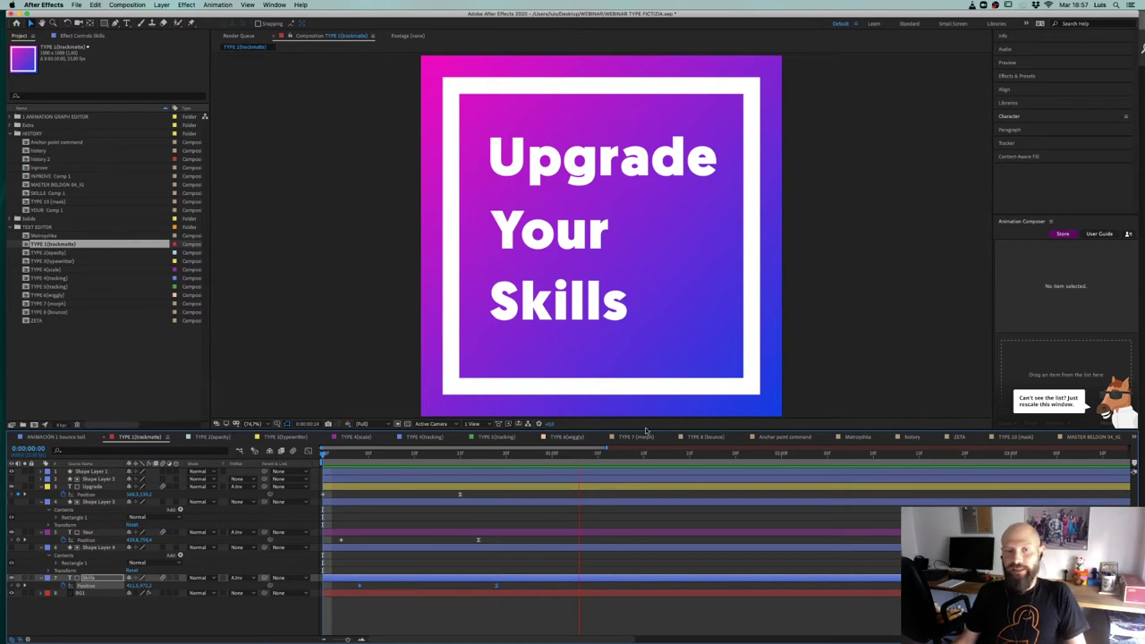
key(space)
Step: Try adding a Position keyframe to the Upgrade layer at 0:00:01:10 and moving the text upward, and undo it
drag(340, 453, 643, 453)
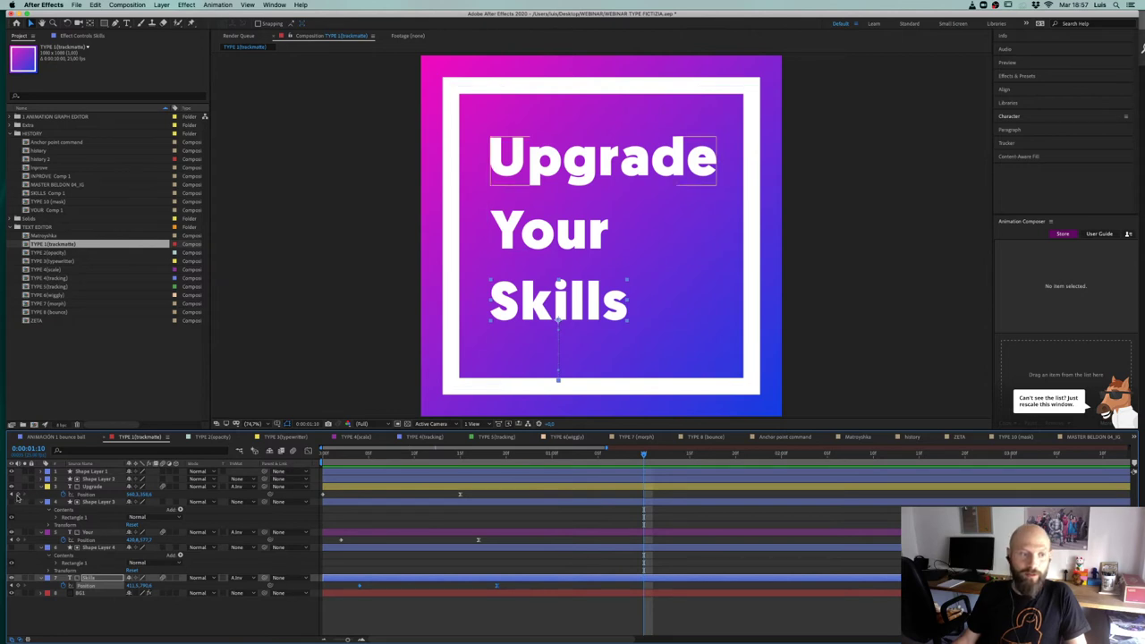
click(89, 486)
key(space)
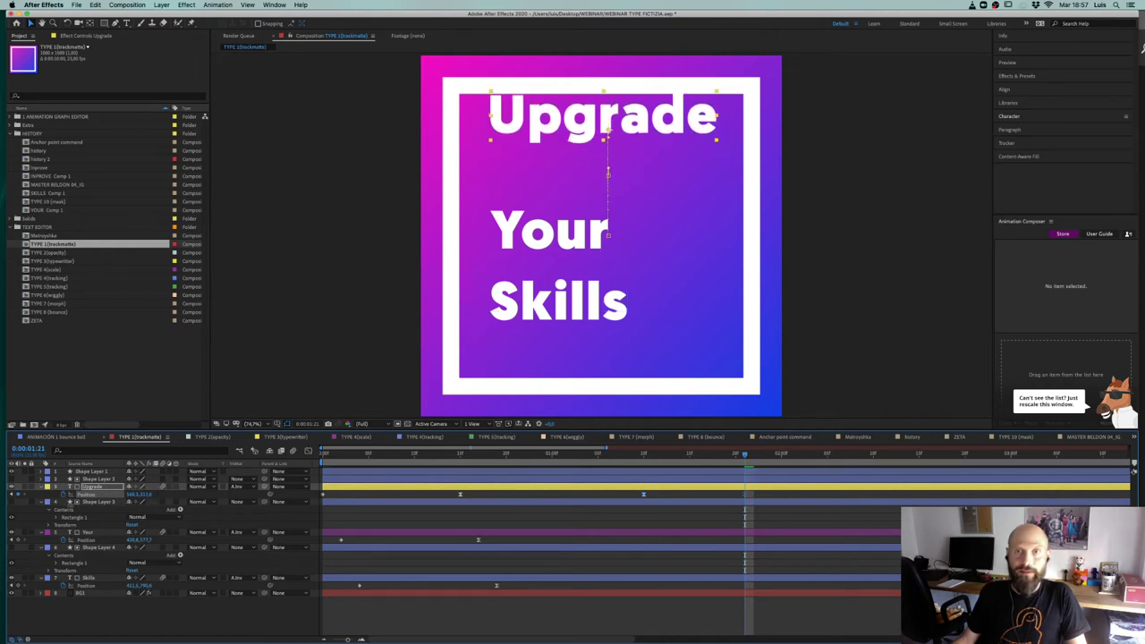
key(super+z)
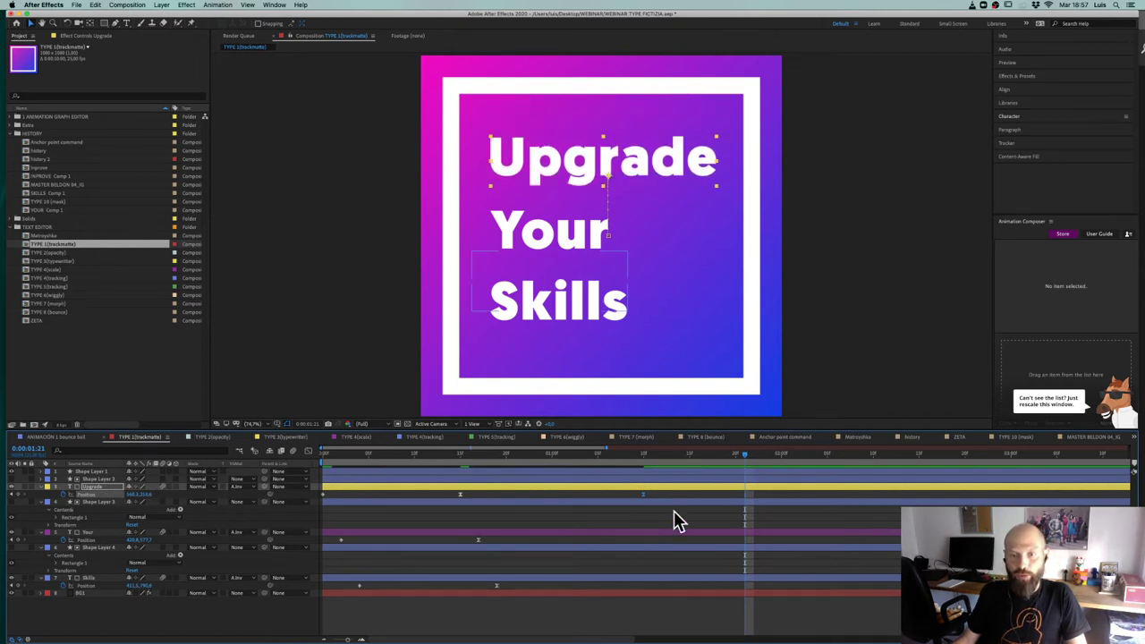
key(super+z)
Step: Copy the Upgrade layer's two Position keyframes to 0:00:01:10 and time-reverse the copies
drag(473, 493, 319, 495)
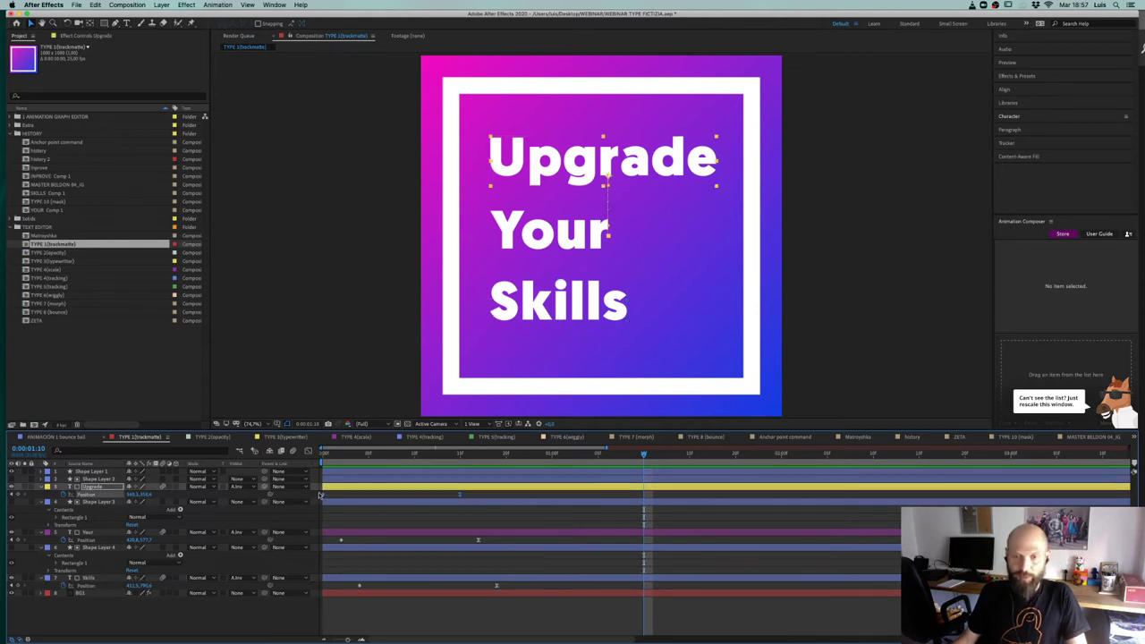
key(ctrl+v)
right_click(644, 495)
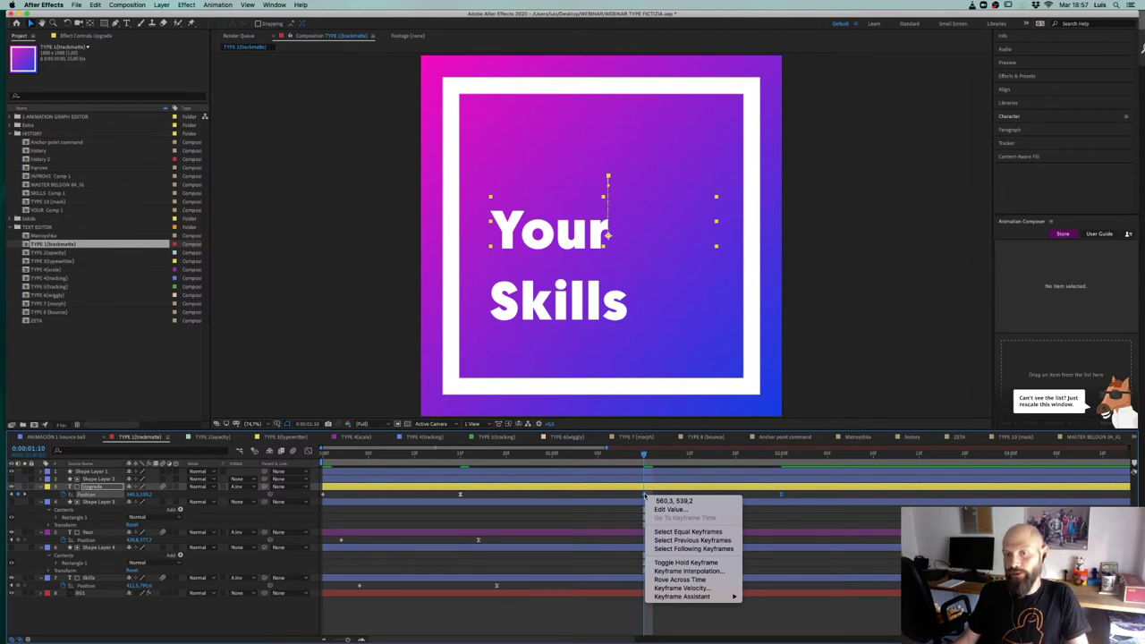
mouse_move(670, 597)
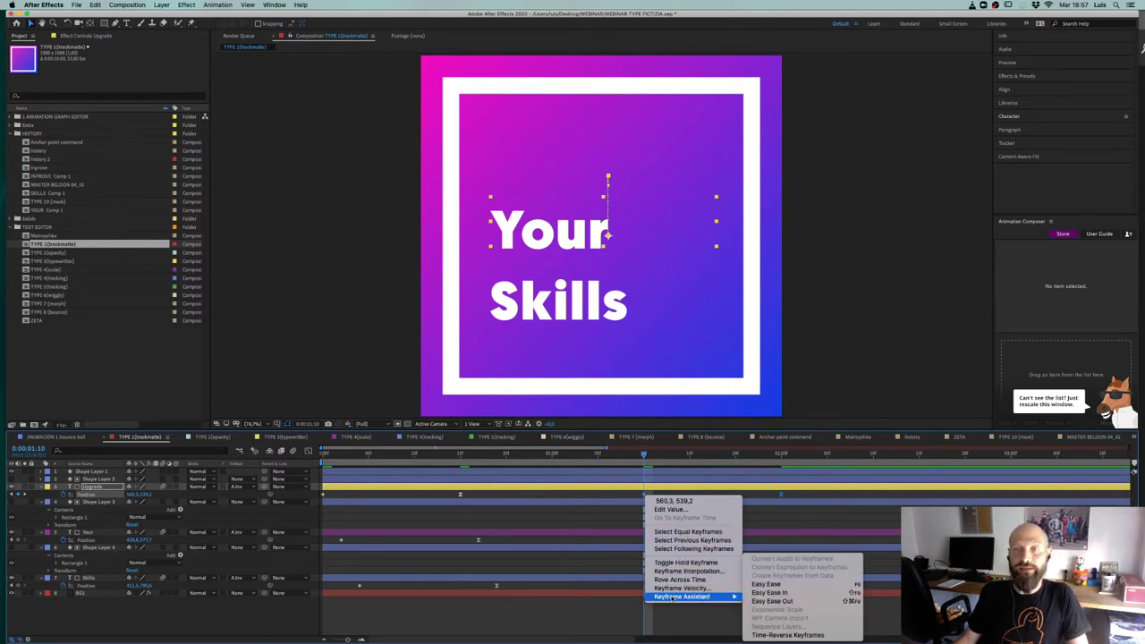
mouse_move(731, 600)
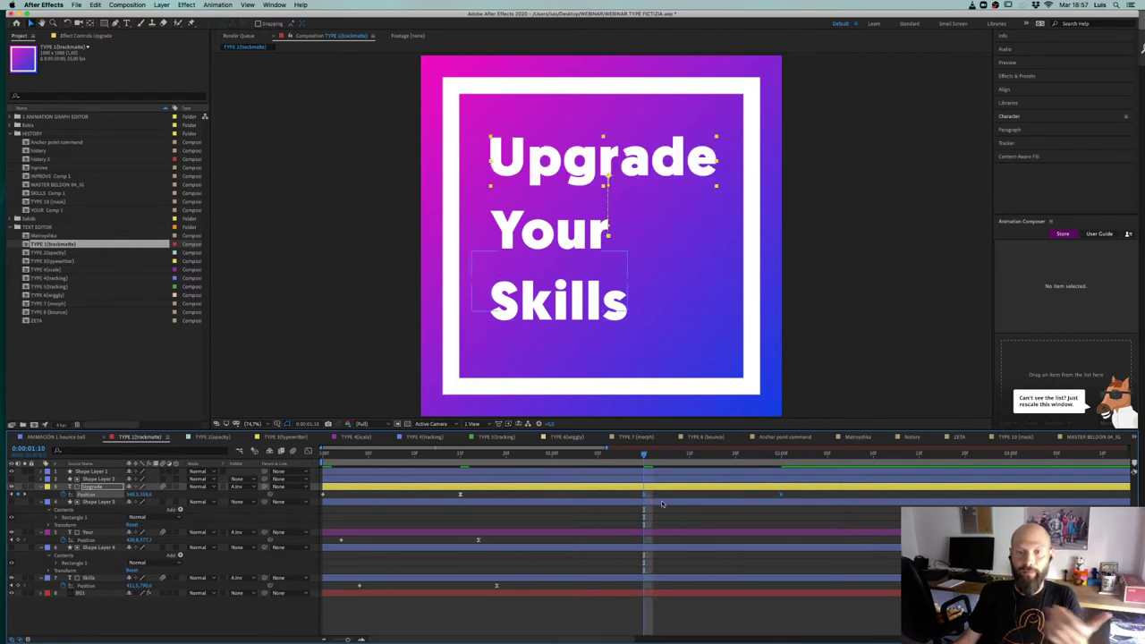
Step: Check the two-frame offset between the Upgrade and Your Position keyframes around the entrance and exit
mouse_move(652, 460)
mouse_down()
mouse_move(775, 470)
mouse_move(745, 481)
mouse_move(644, 476)
mouse_up()
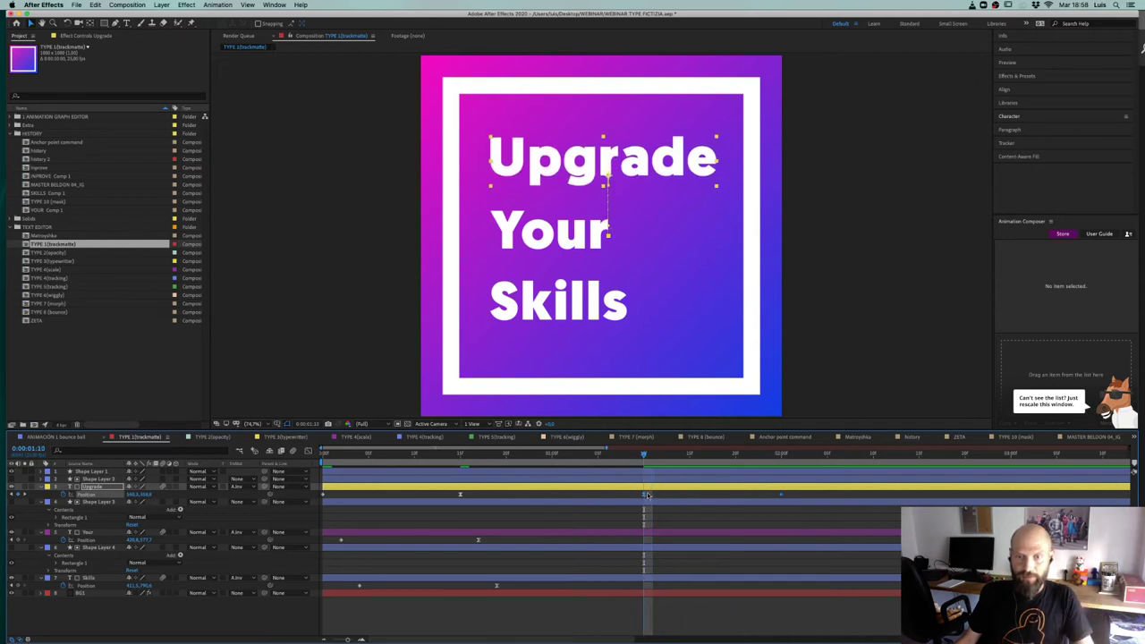
key(Page_Down)
key(Page_Down)
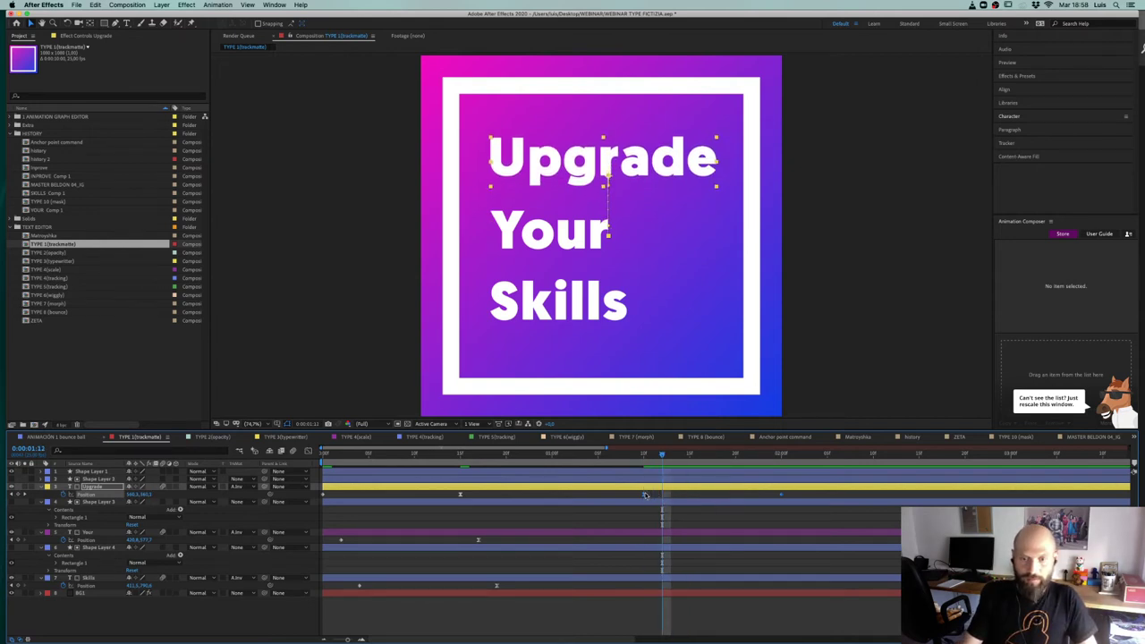
drag(331, 457, 340, 456)
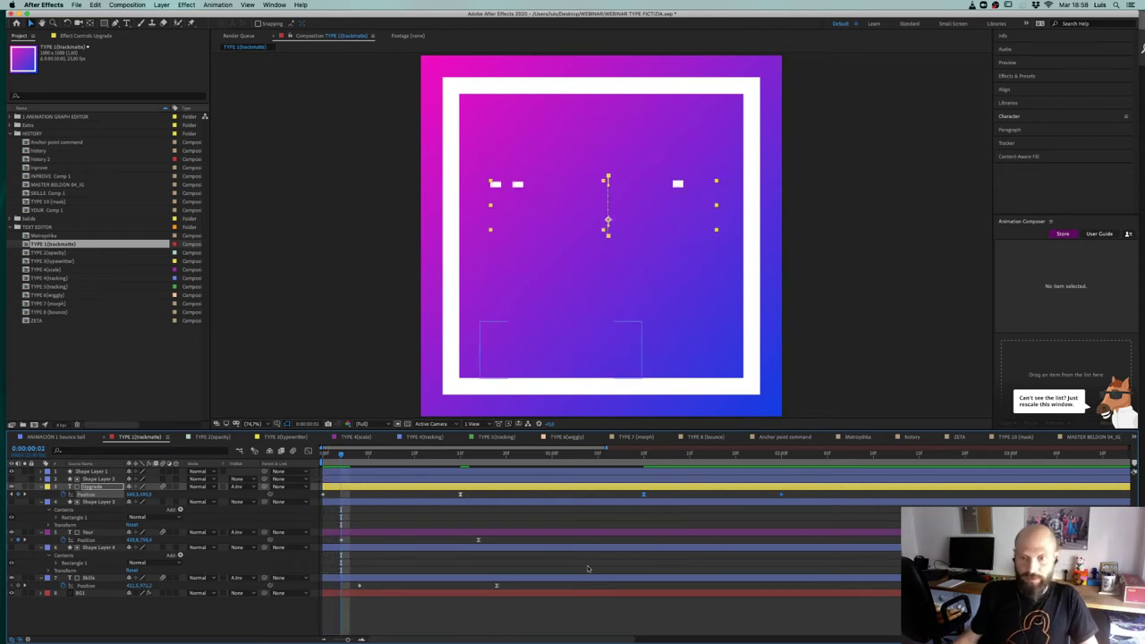
key(u)
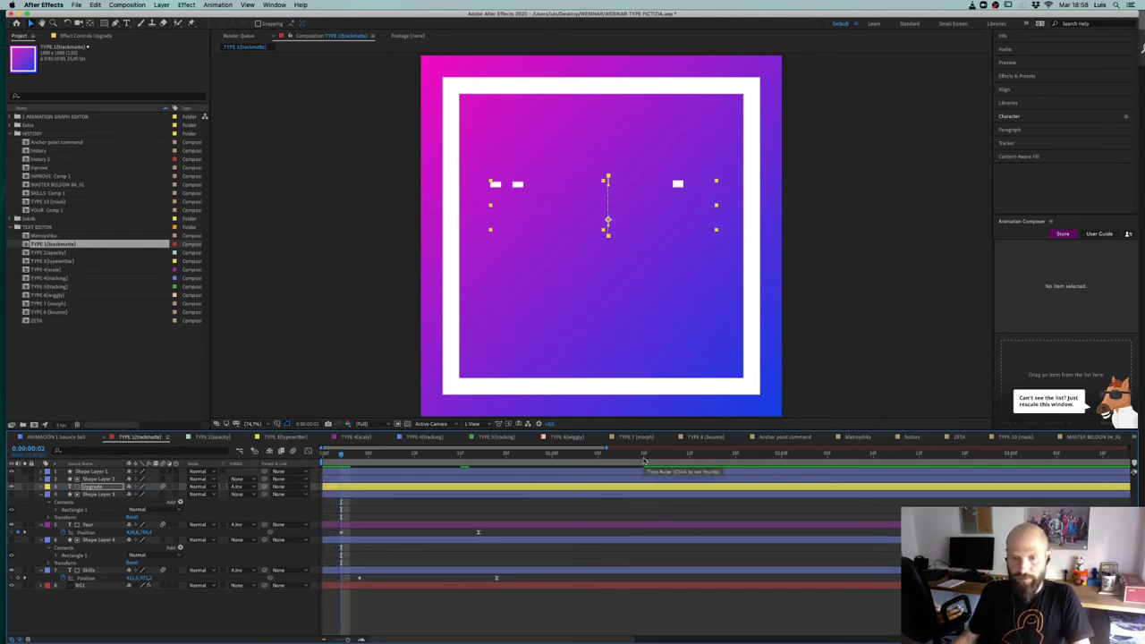
key(u)
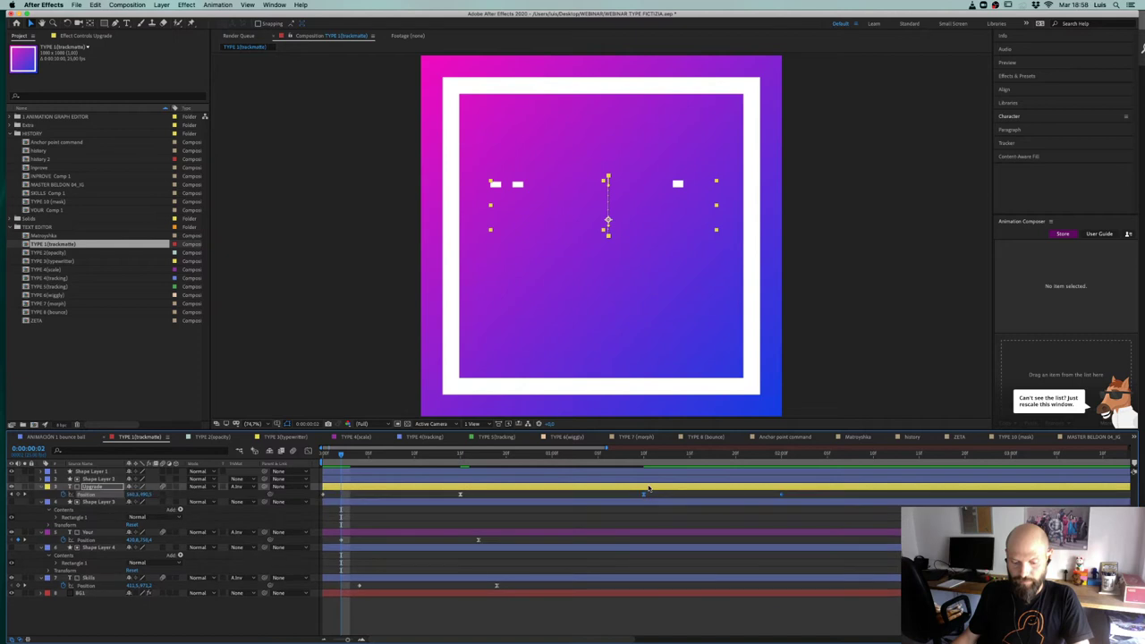
key(space)
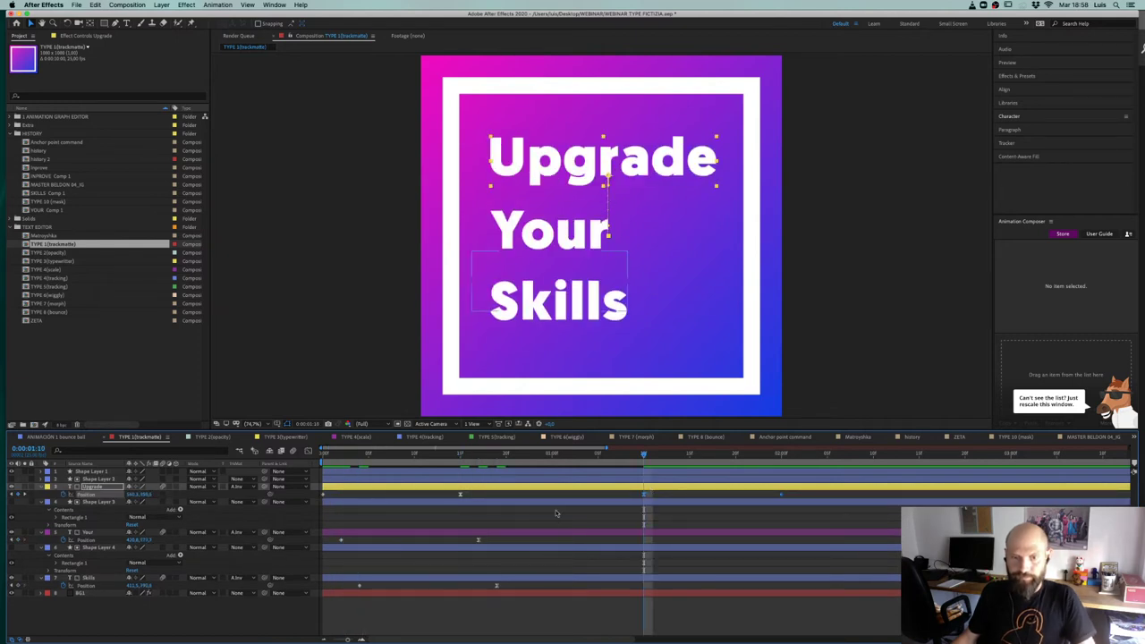
Step: Copy the Your layer's two Position keyframes to 0:00:01:12 and time-reverse the copies
drag(507, 541, 330, 551)
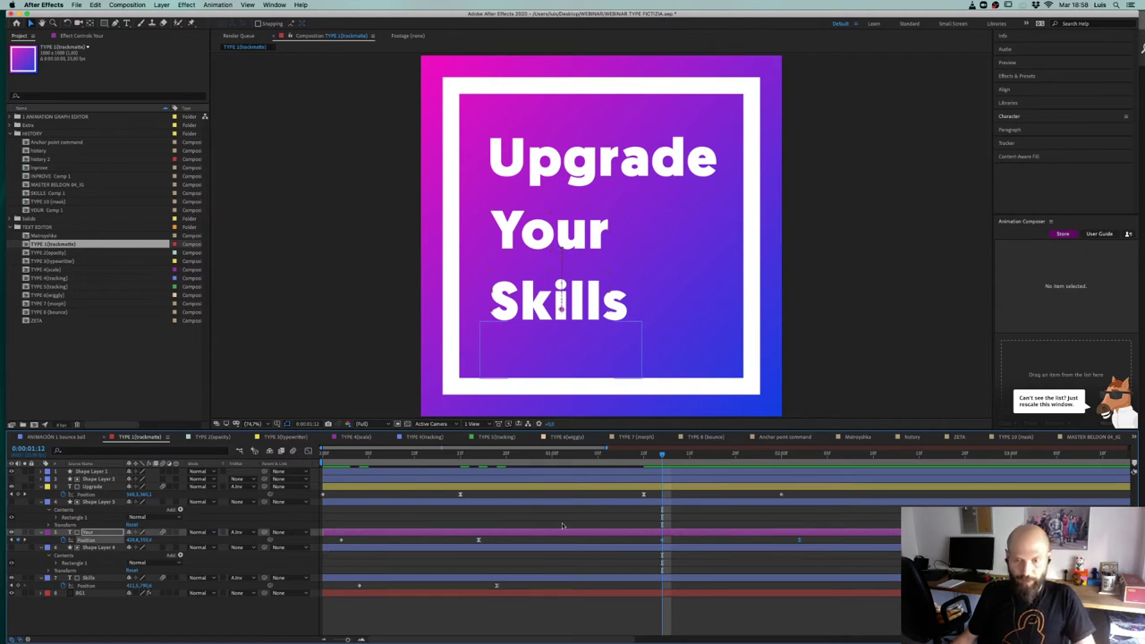
right_click(662, 541)
mouse_move(742, 632)
click(959, 633)
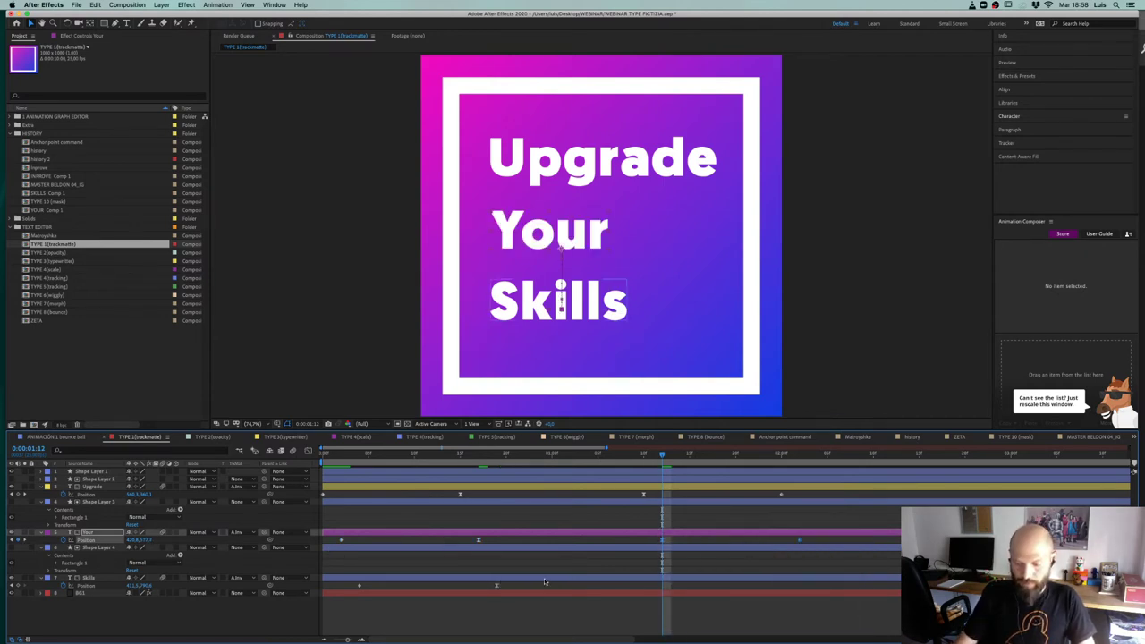
Step: Add time-reversed copies of the Skills layer's two Position keyframes at 0:00:01:14 and preview the full animation
key(super+Right)
key(super+Right)
drag(535, 582, 346, 592)
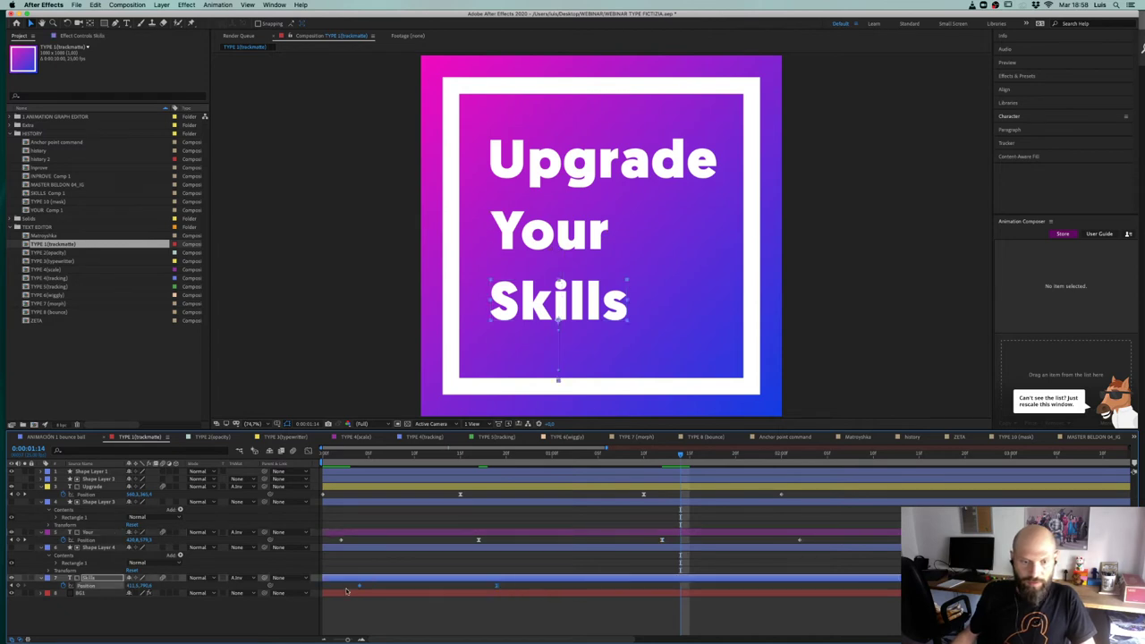
right_click(679, 588)
mouse_move(717, 635)
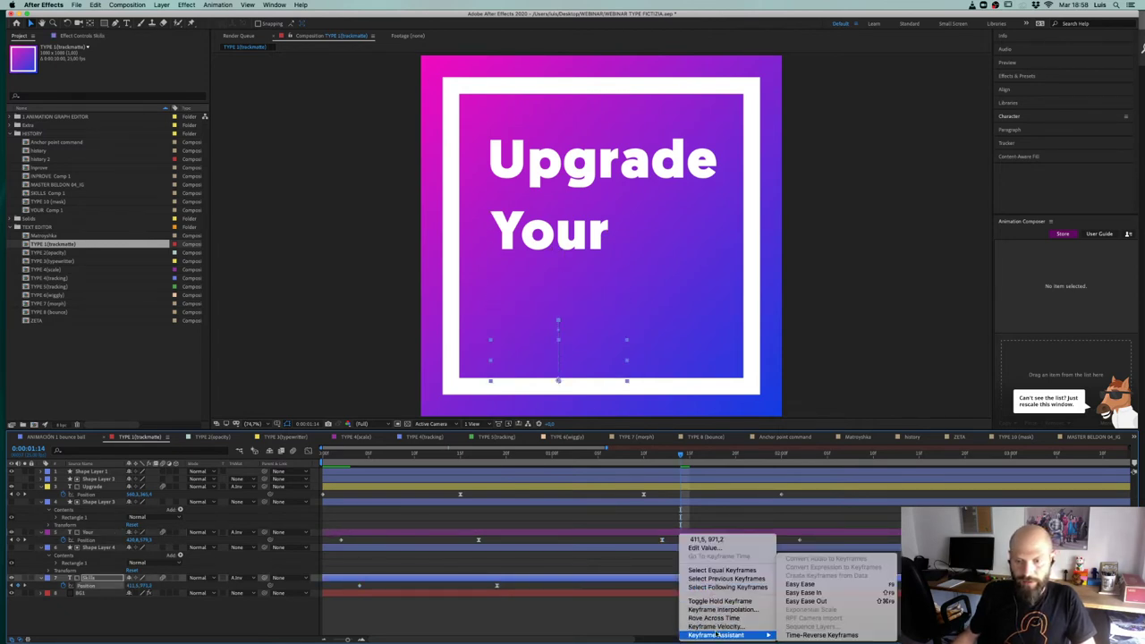
click(819, 635)
key(Home)
key(space)
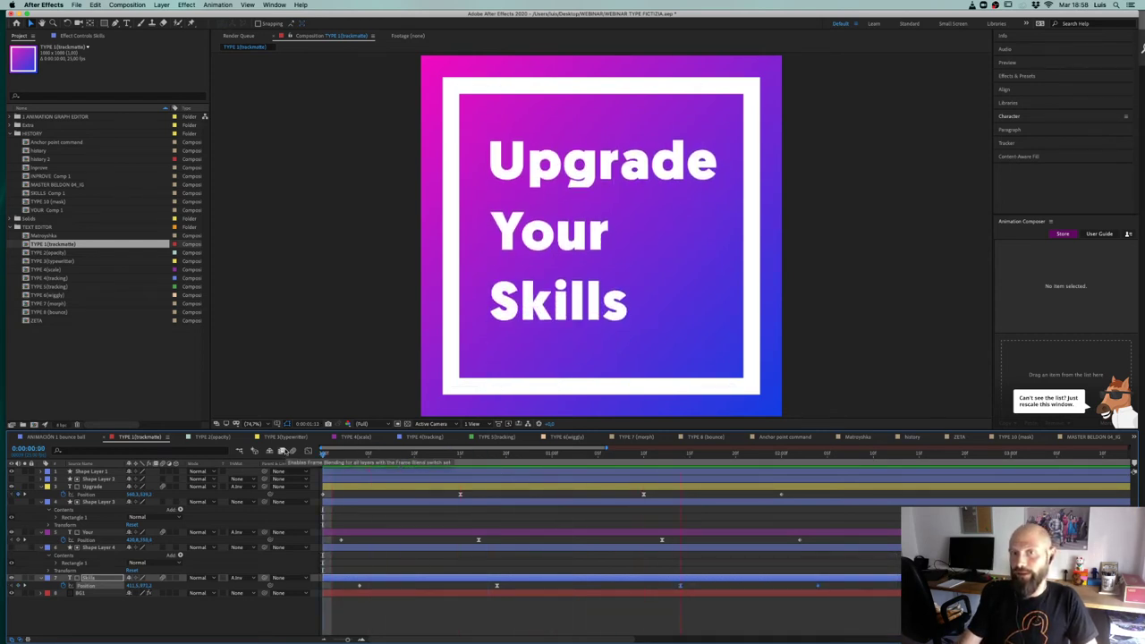
Step: Reverse the exit order by starting the Skills exit keyframes at 0:00:01:10 and the Upgrade ones at 0:00:01:14, and preview it
drag(327, 454, 645, 452)
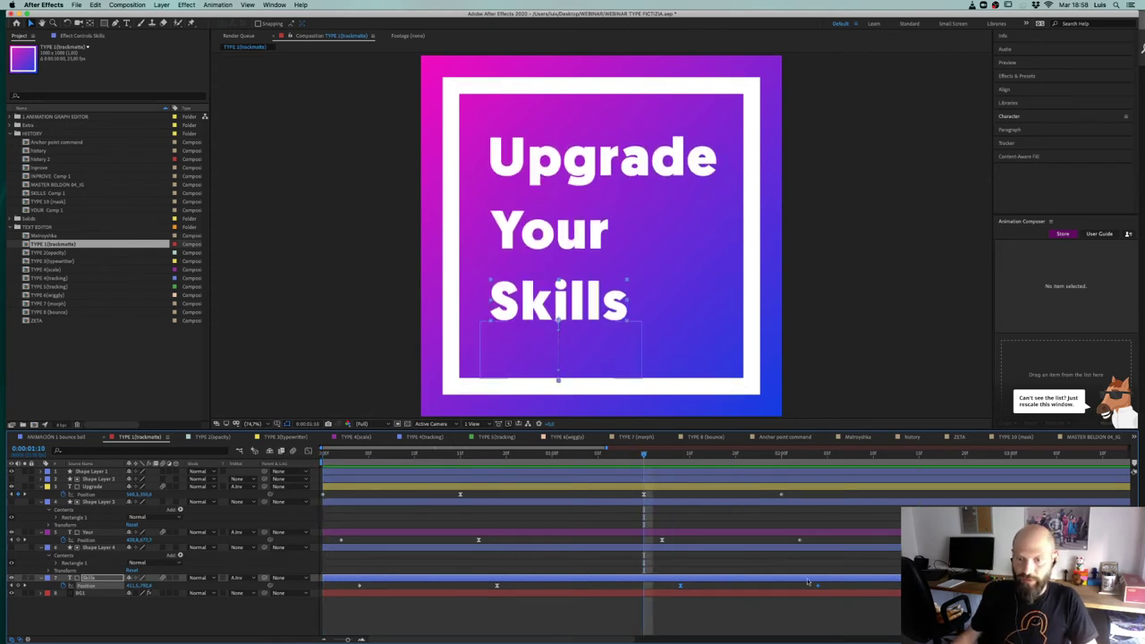
drag(677, 587, 644, 586)
click(644, 495)
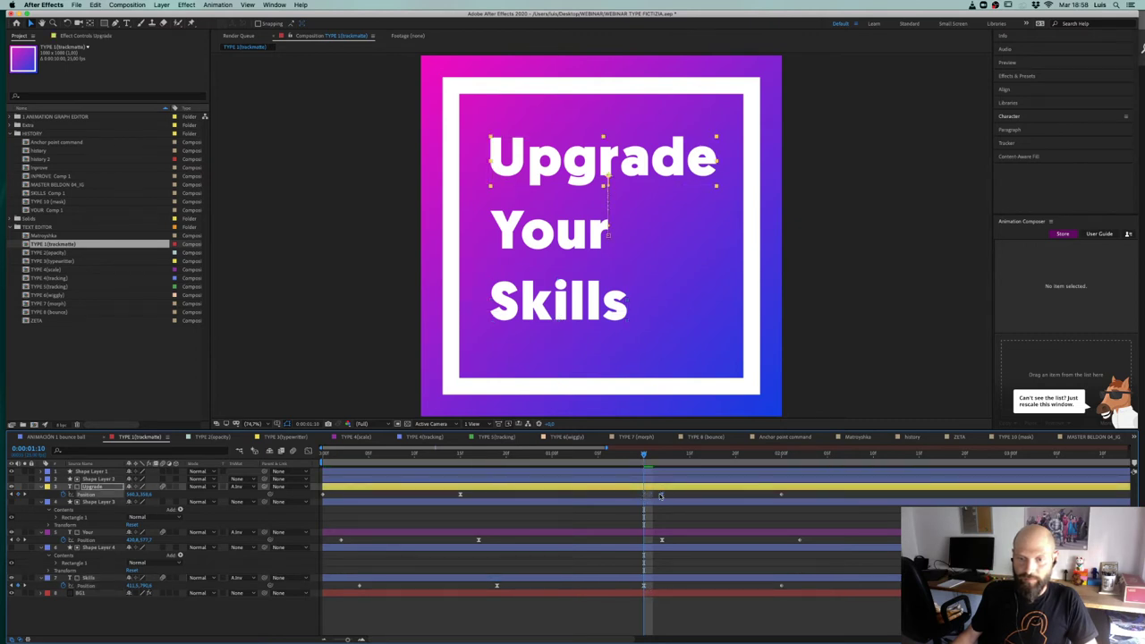
key(space)
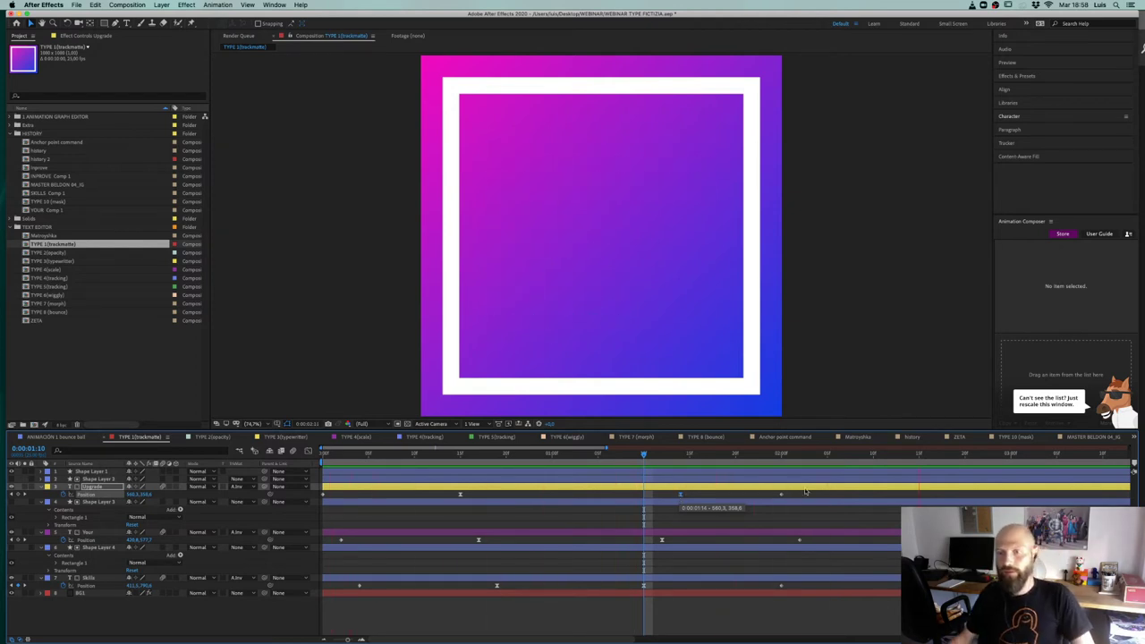
key(space)
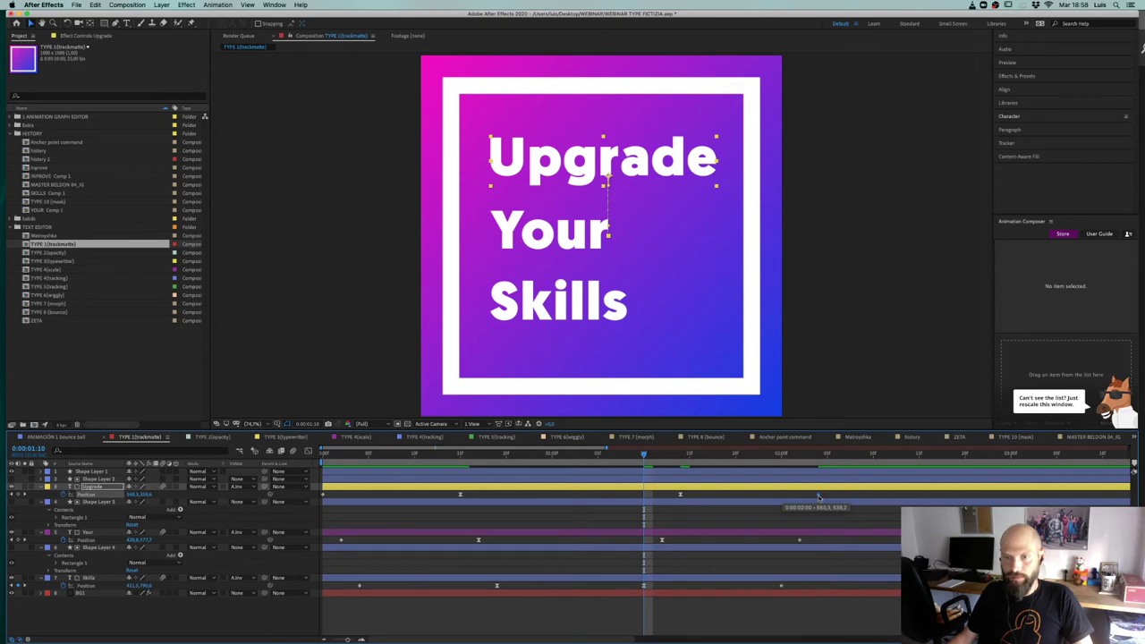
key(space)
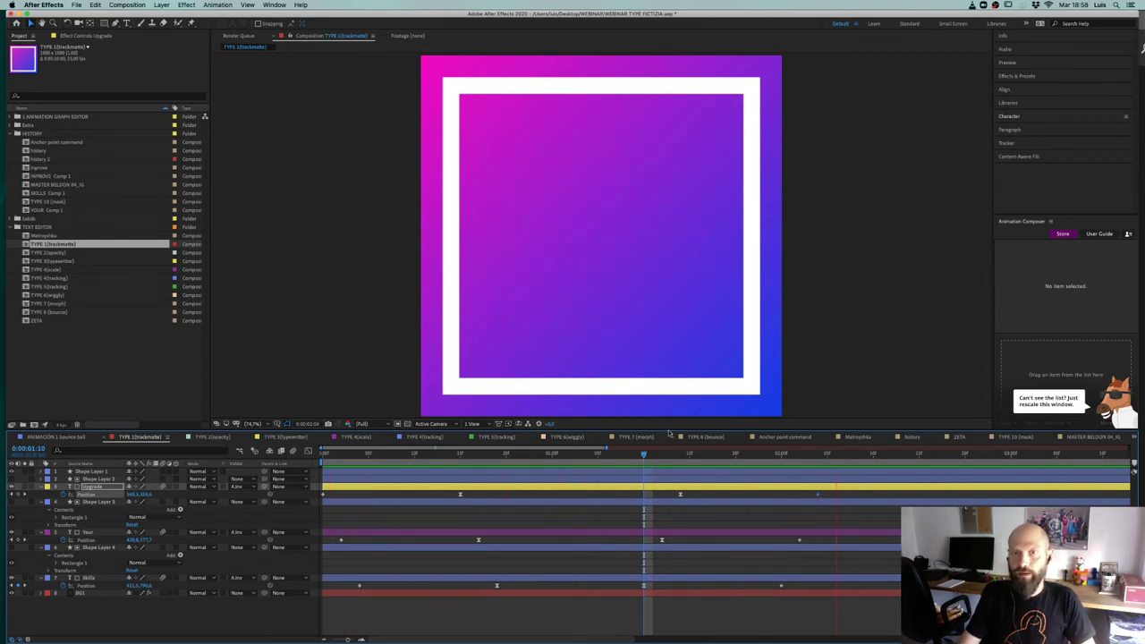
key(space)
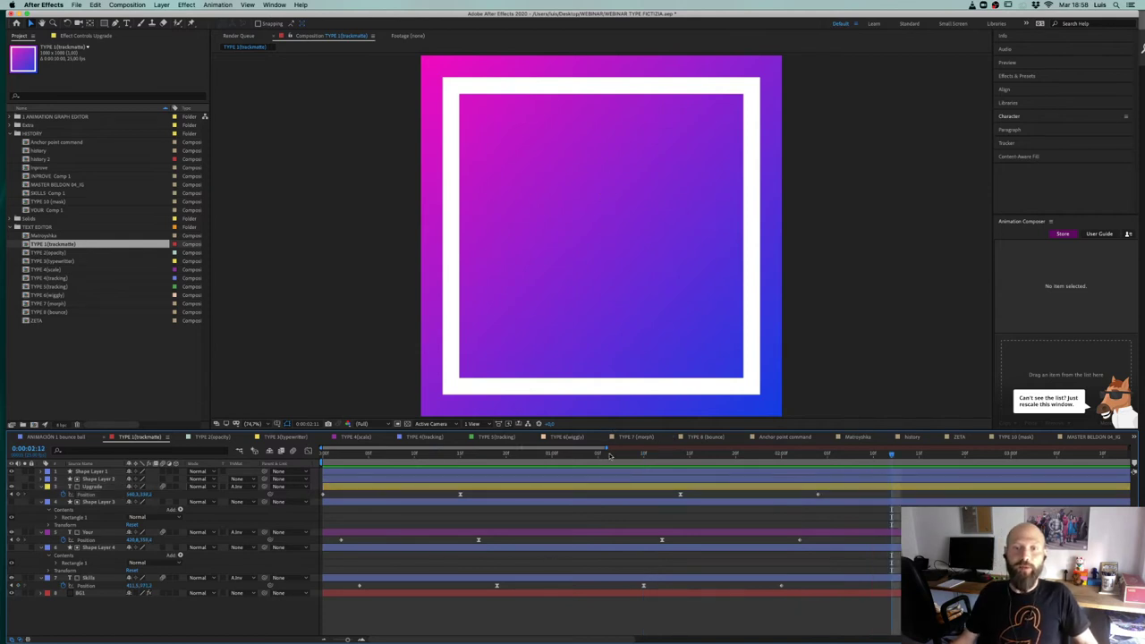
drag(606, 447, 717, 442)
click(448, 586)
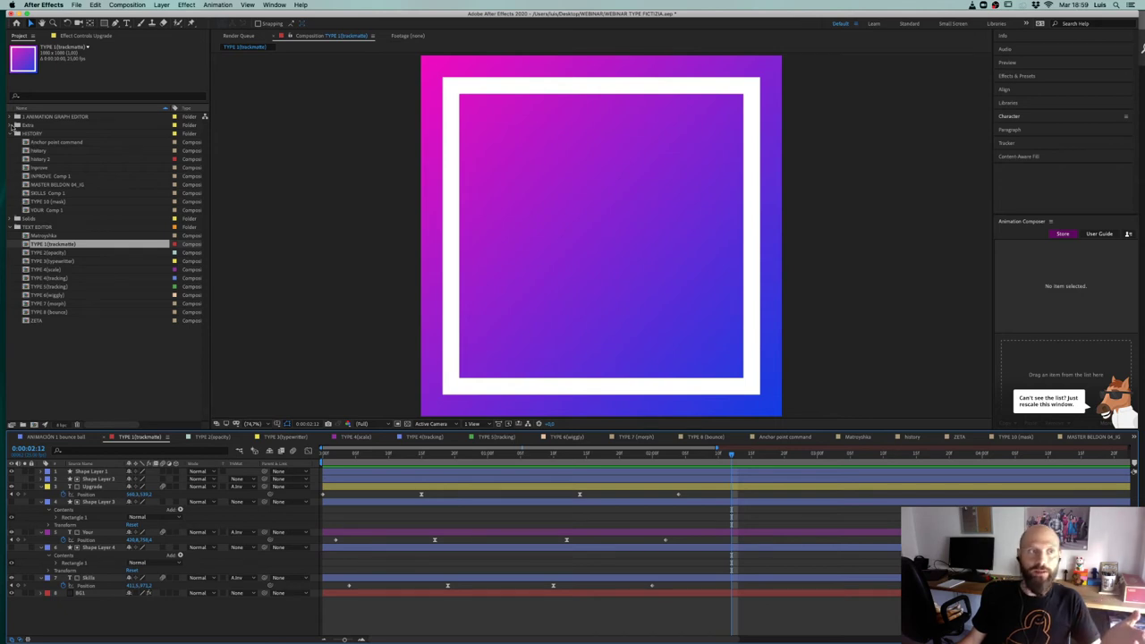
Step: Search the project for "beldo" and open the MASTER BELDON 04_IG composition
click(12, 131)
click(12, 125)
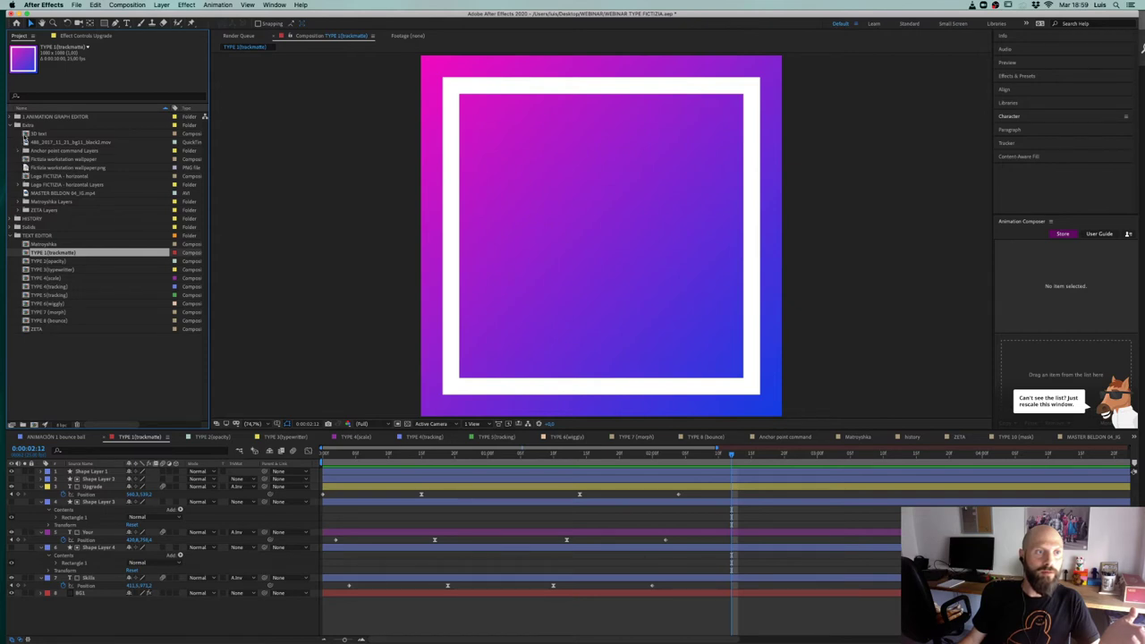
click(11, 118)
click(11, 117)
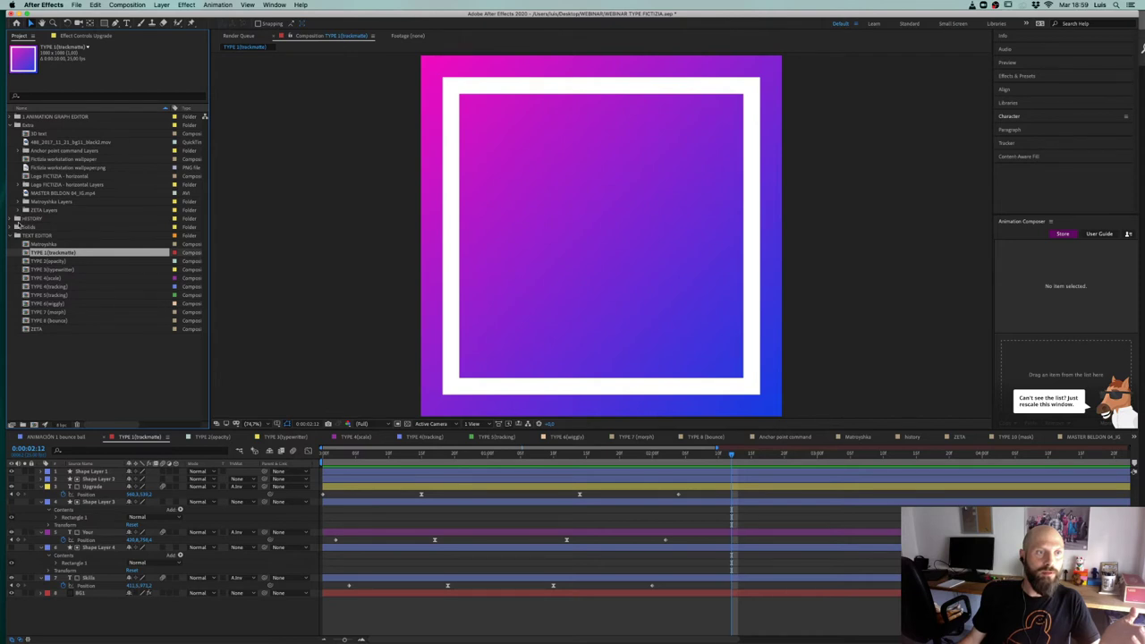
click(39, 97)
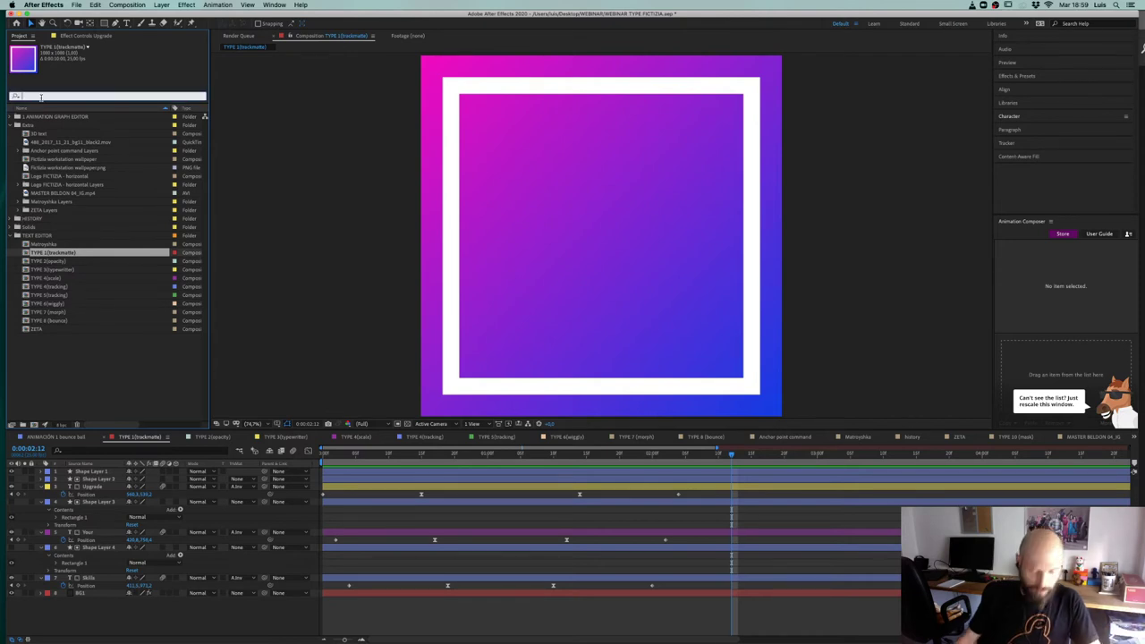
text(bal)
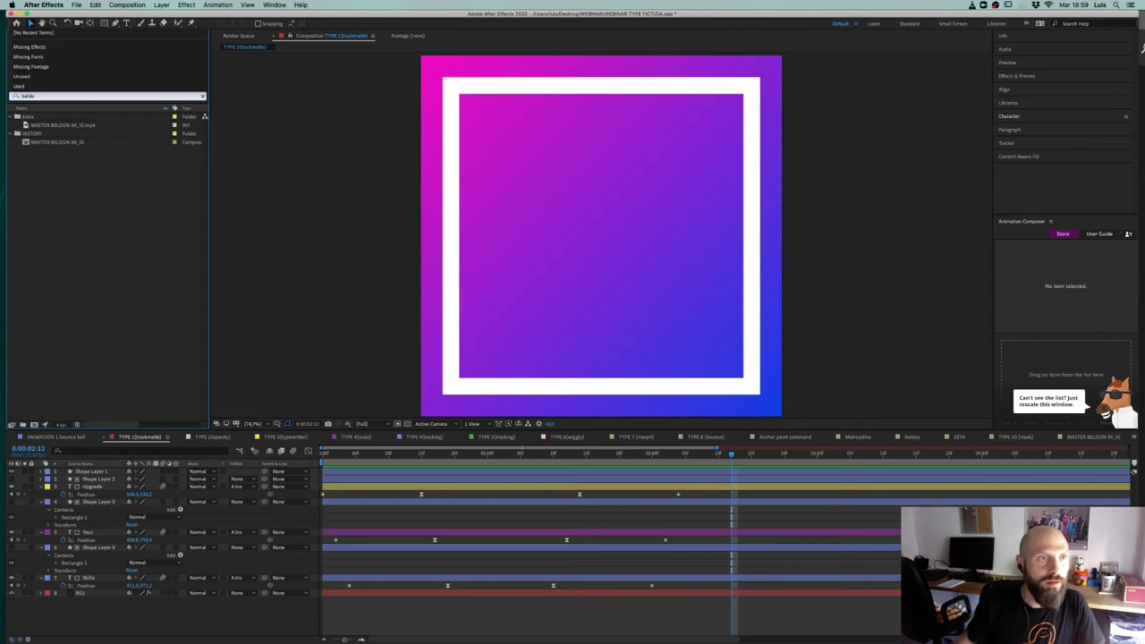
double_click(27, 144)
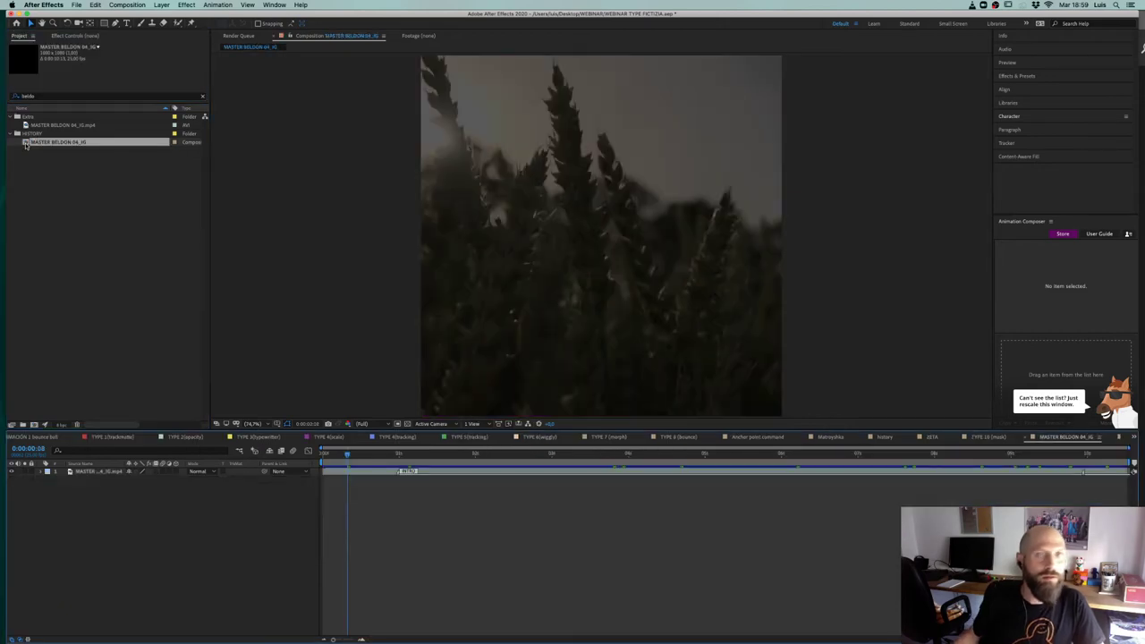
Step: Play the MASTER BELDON 04_IG composition from its beginning to review the title animation
key(Home)
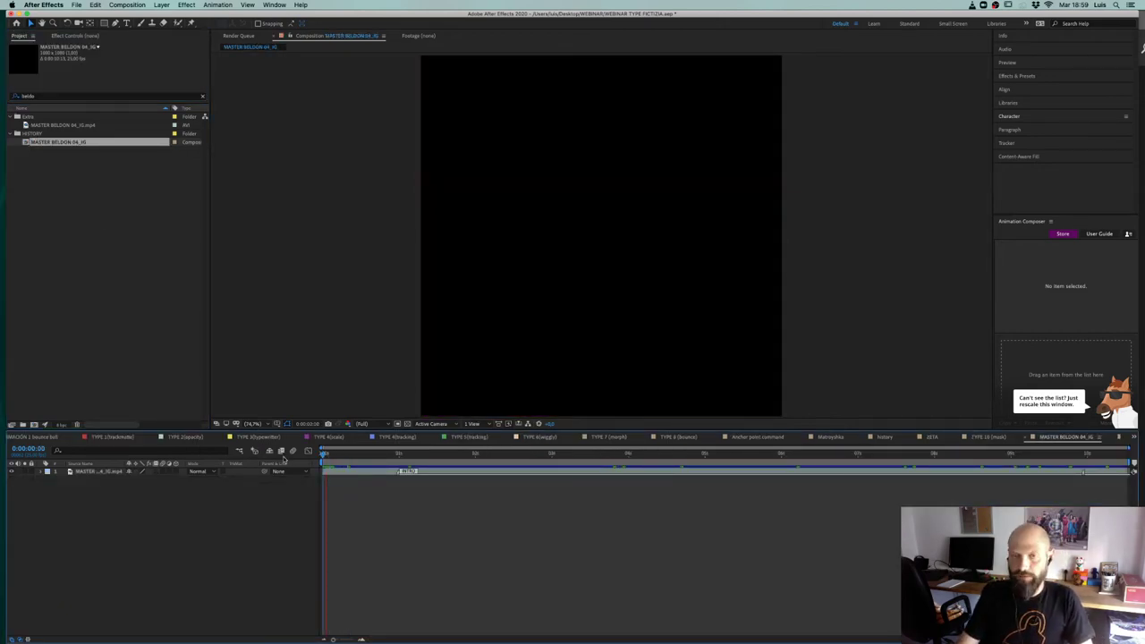
key(space)
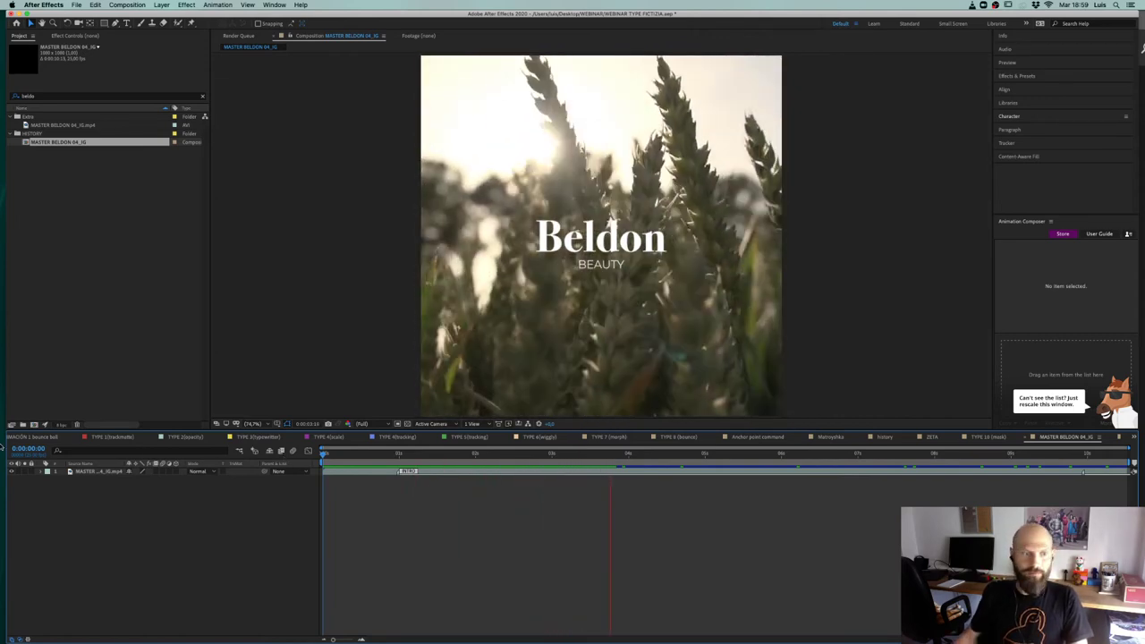
key(space)
click(17, 471)
click(323, 454)
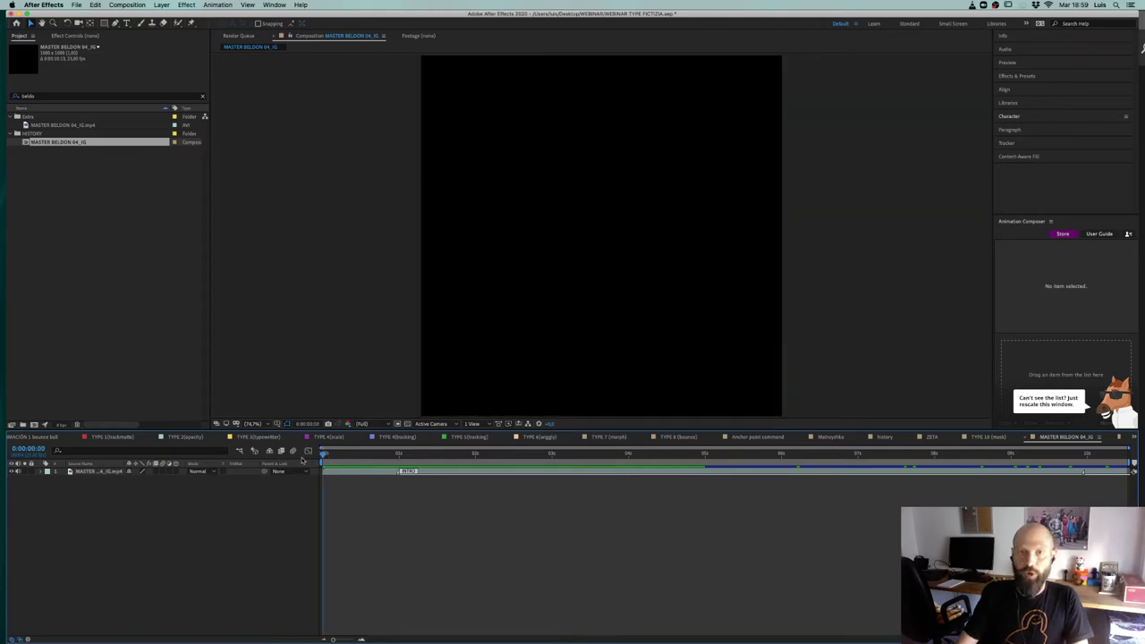
key(space)
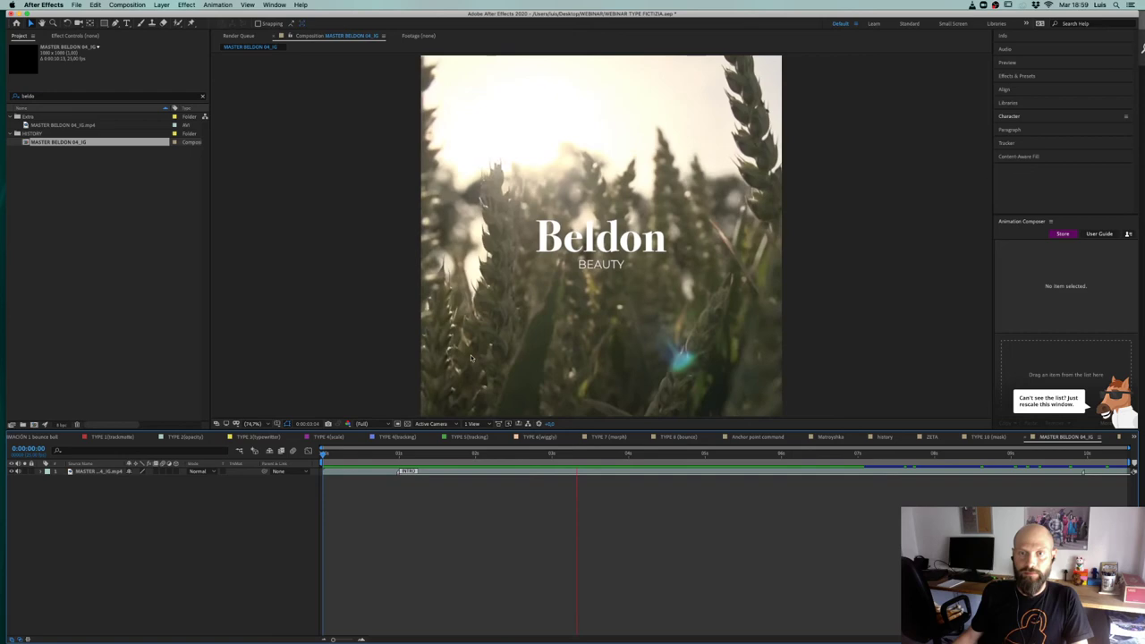
key(space)
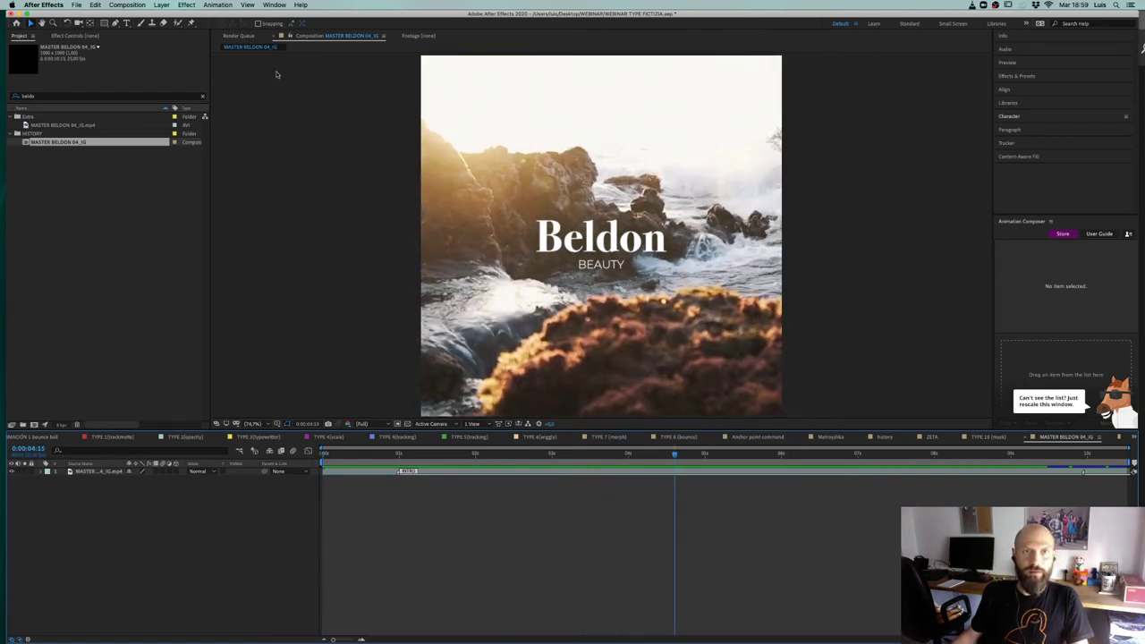
click(238, 35)
click(283, 35)
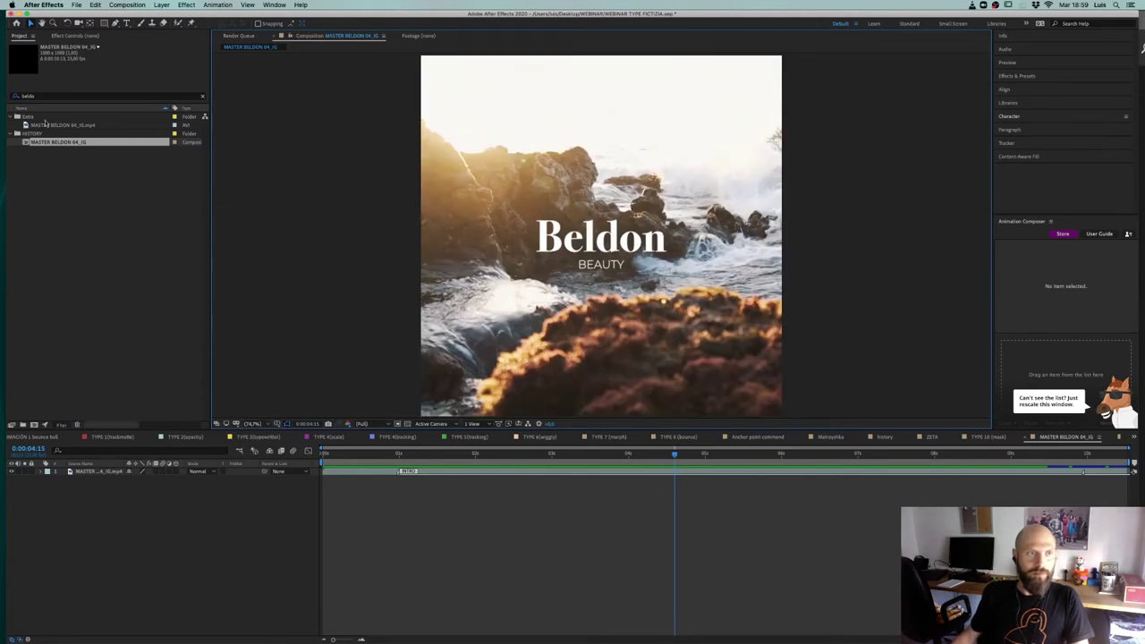
Step: Clear the project search, expand the TEXT EDITOR folder and open the TYPE 2(opacity) composition
click(202, 97)
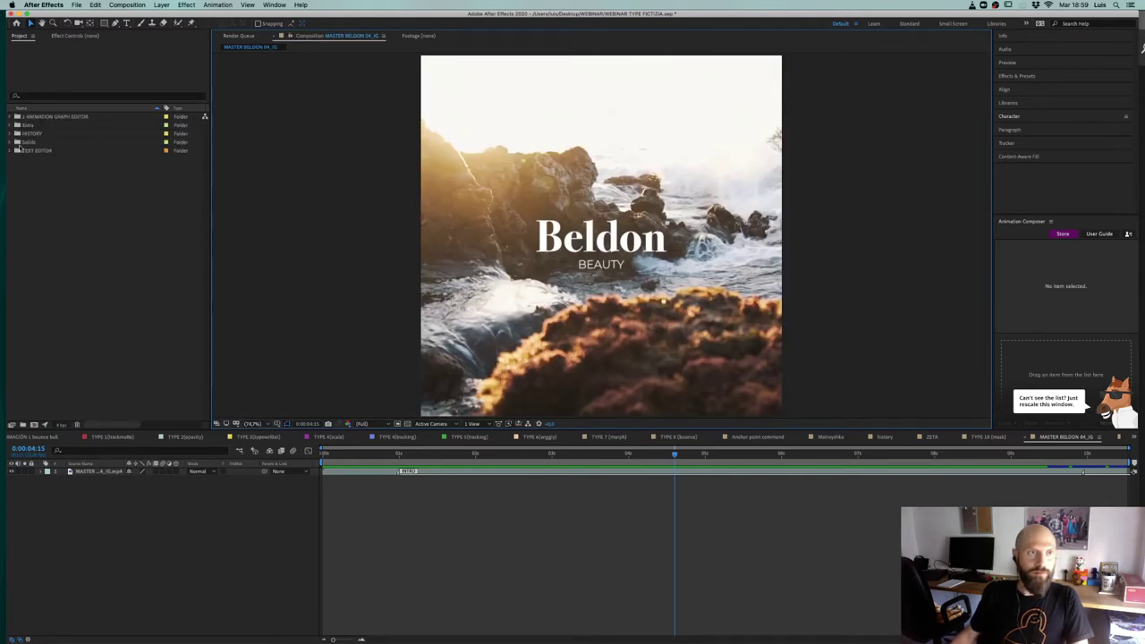
click(11, 151)
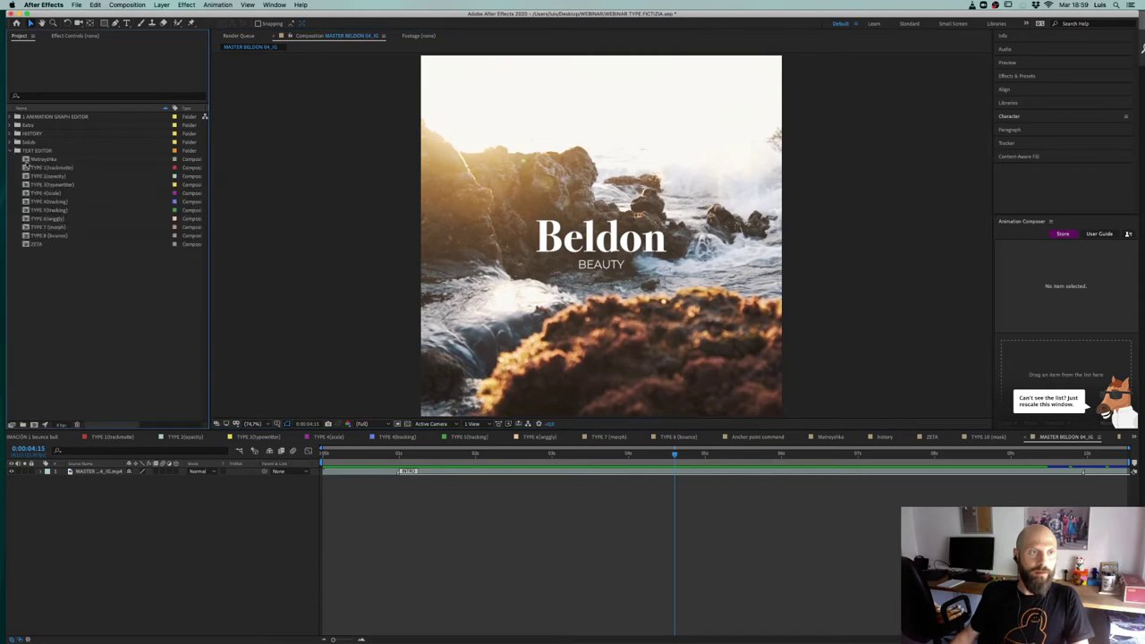
click(40, 167)
double_click(49, 176)
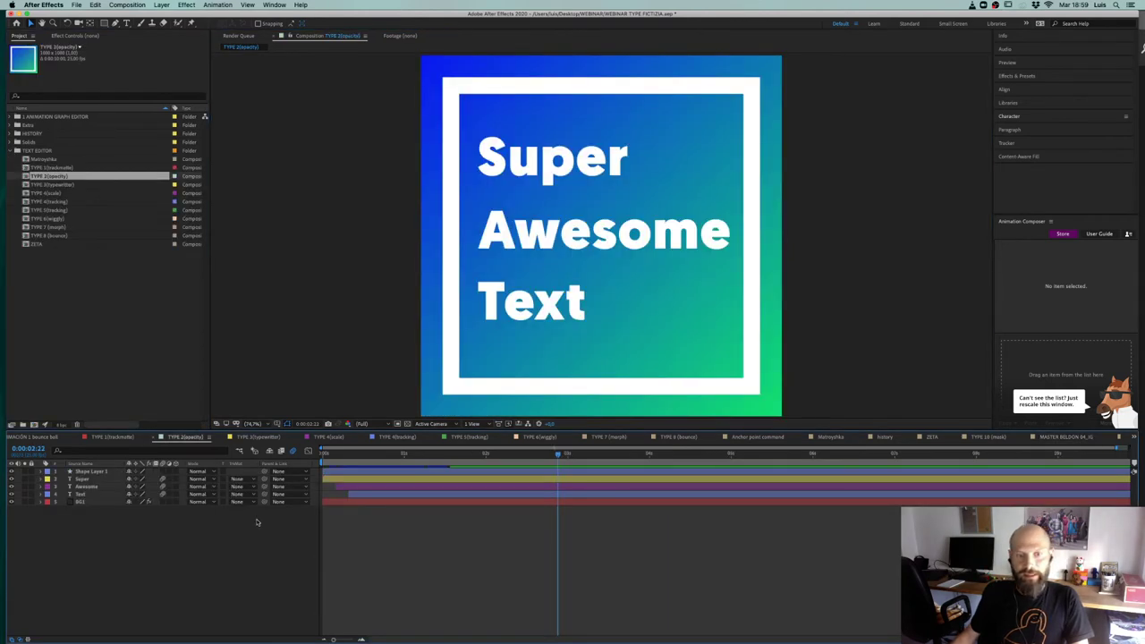
Step: Preview the "Super Awesome Text" animation from 0:00:00:00
key(Home)
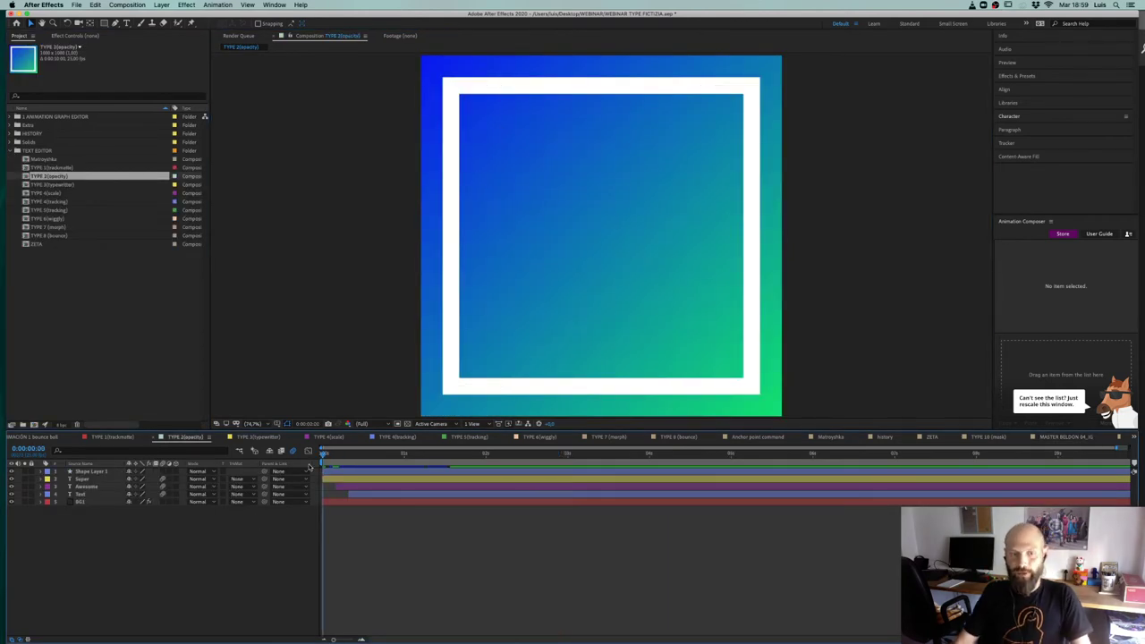
key(space)
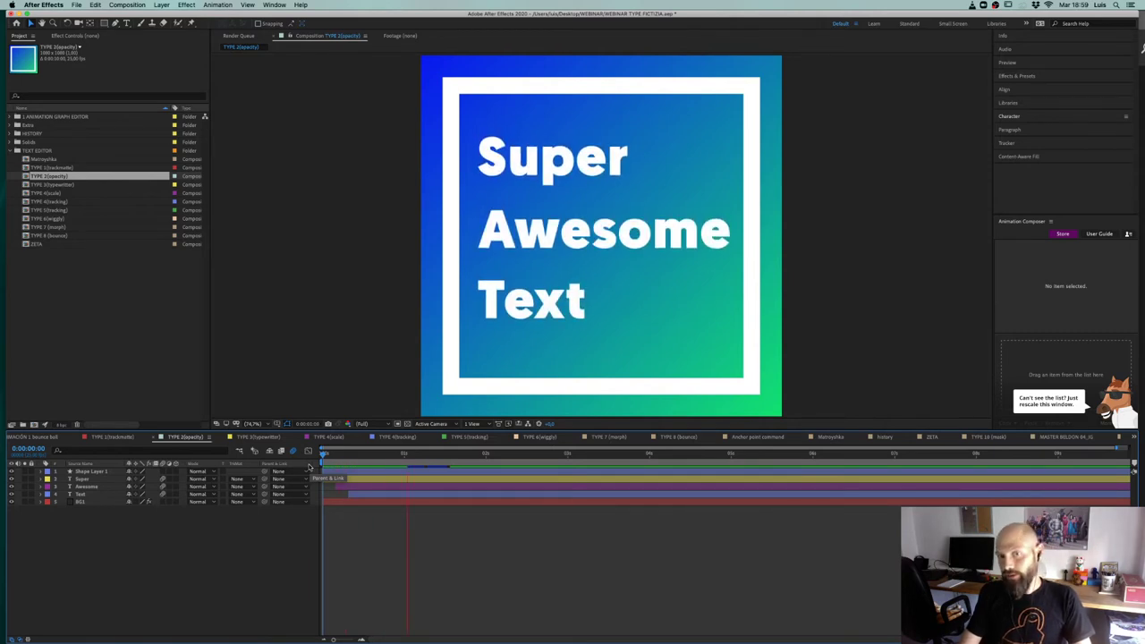
key(space)
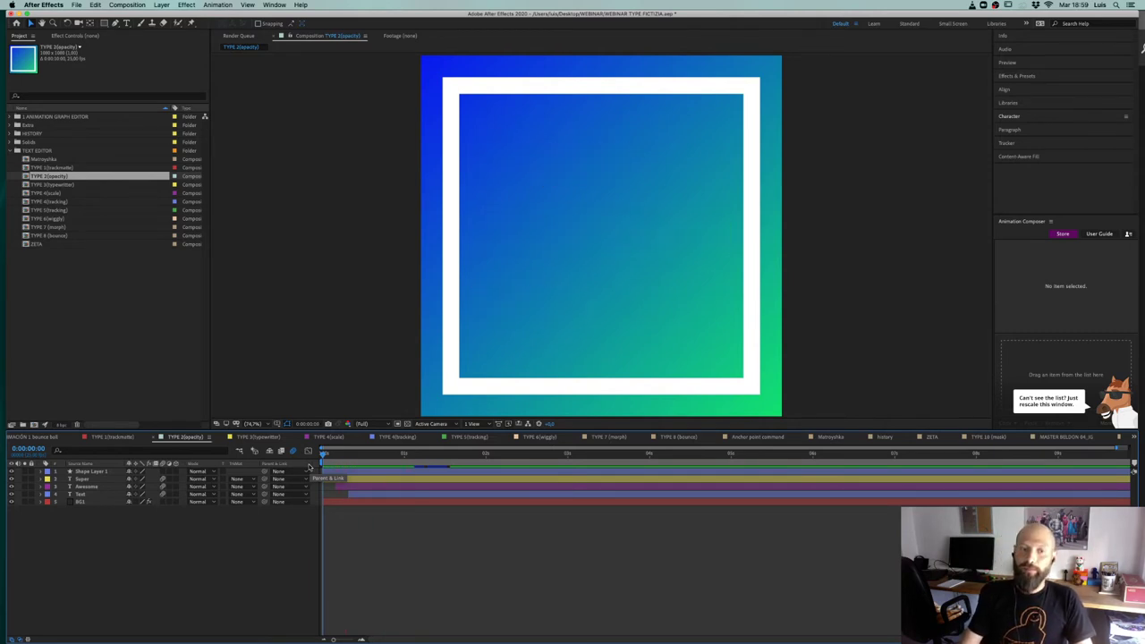
key(space)
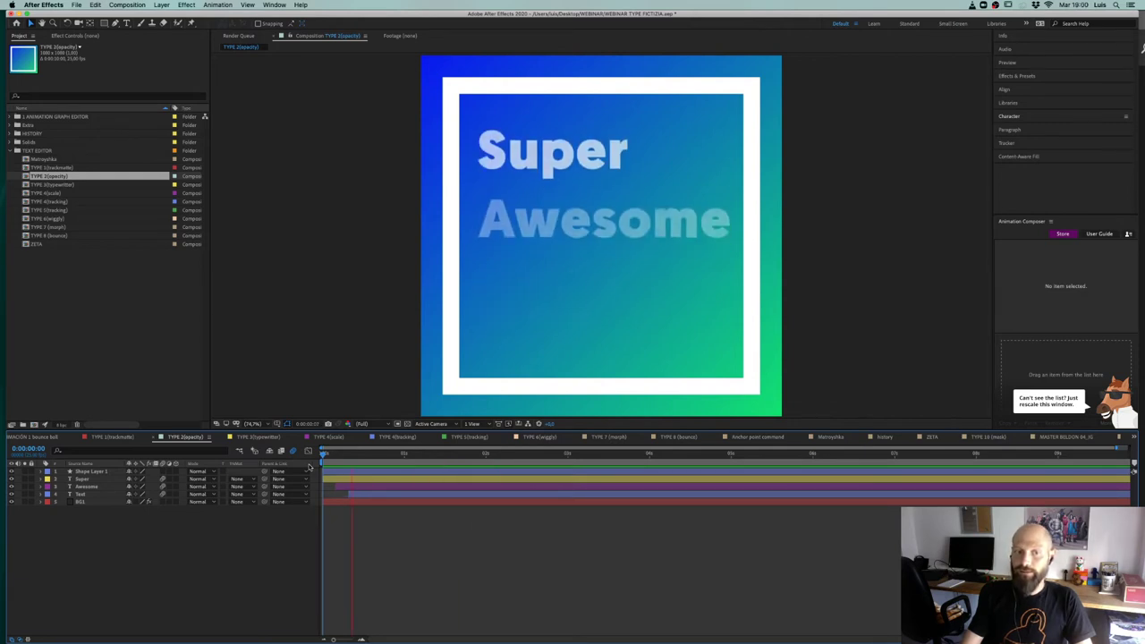
key(space)
key(space)
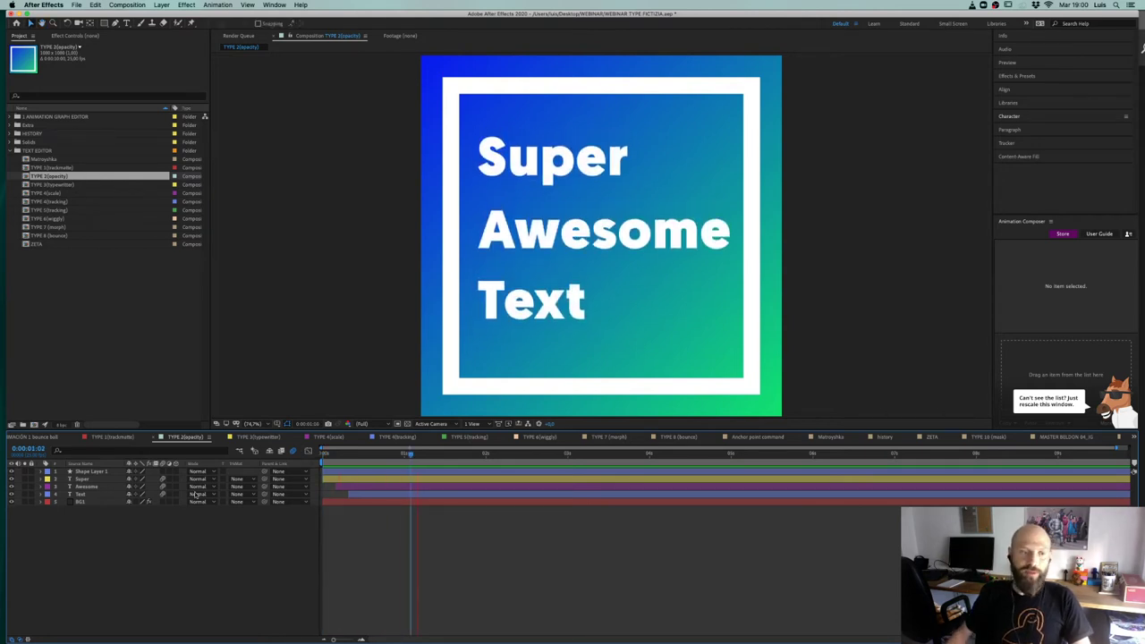
Step: Reveal the animated properties of the Super, Awesome and Text layers and remove all their Position and Opacity keyframes at 0:00:01:14
click(81, 479)
shift+click(82, 493)
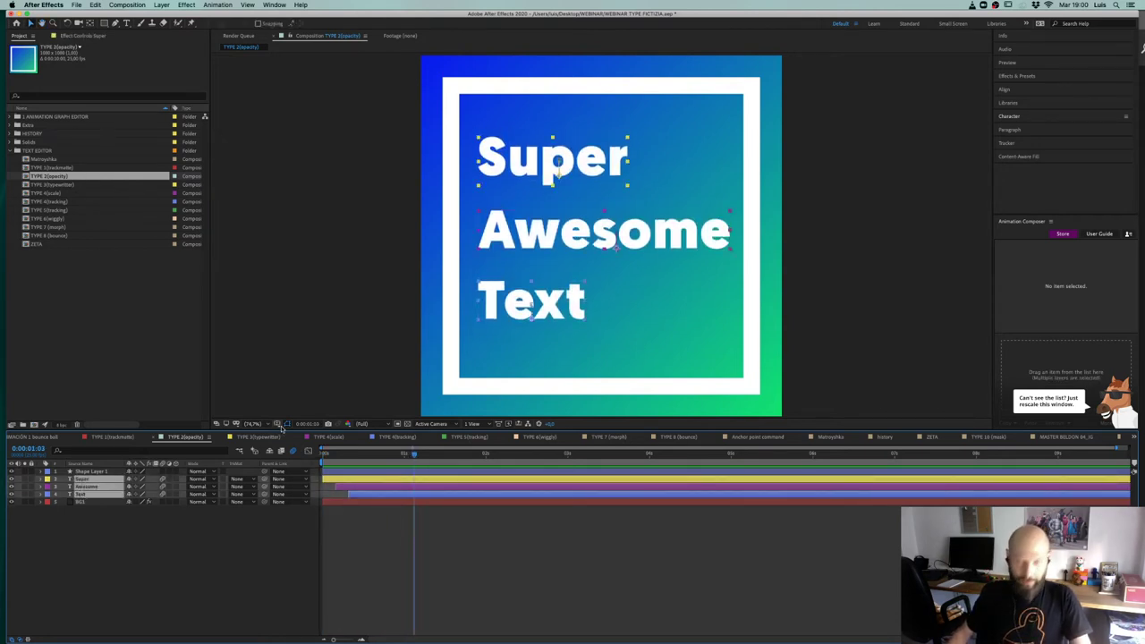
key(u)
click(450, 453)
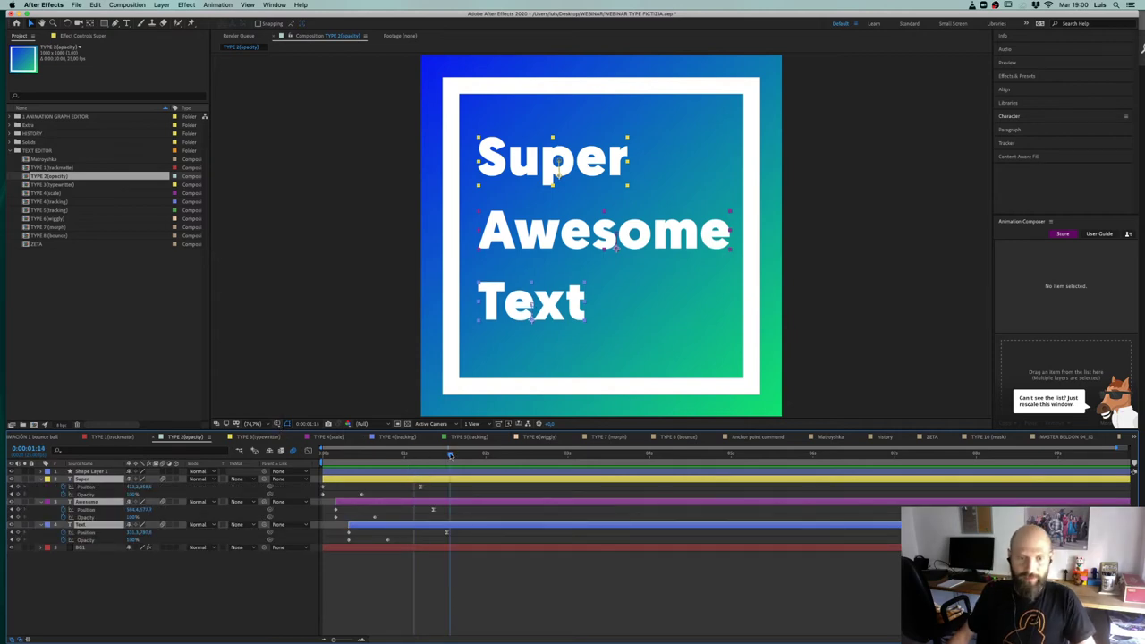
drag(63, 488, 63, 541)
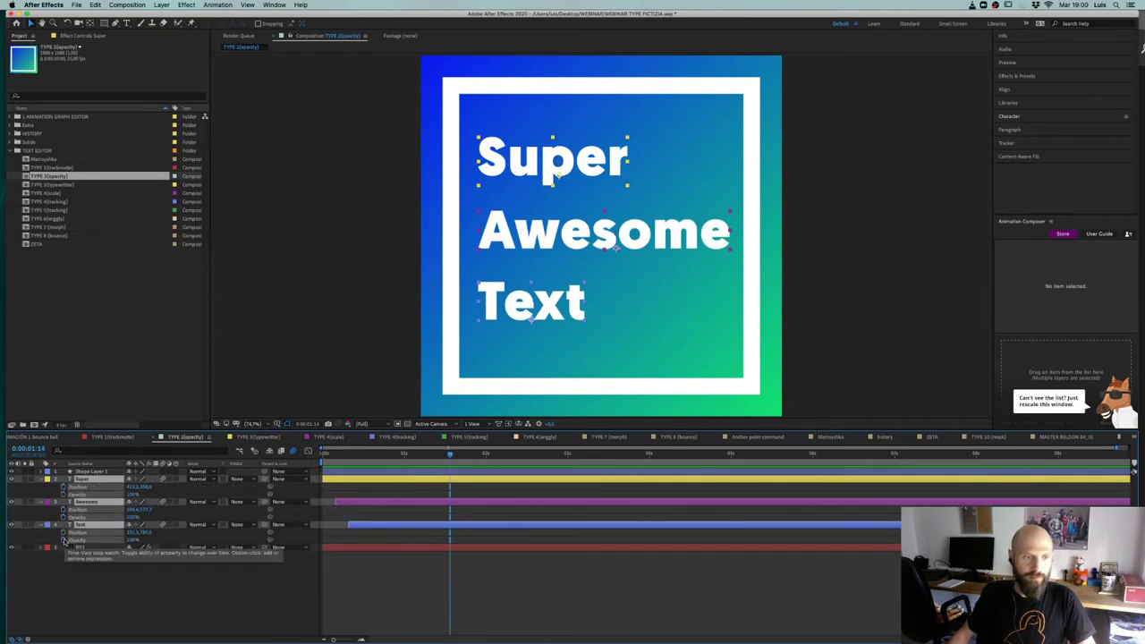
Step: Shift the Awesome and Text layers back to start at 0:00:00:00
click(317, 513)
click(348, 502)
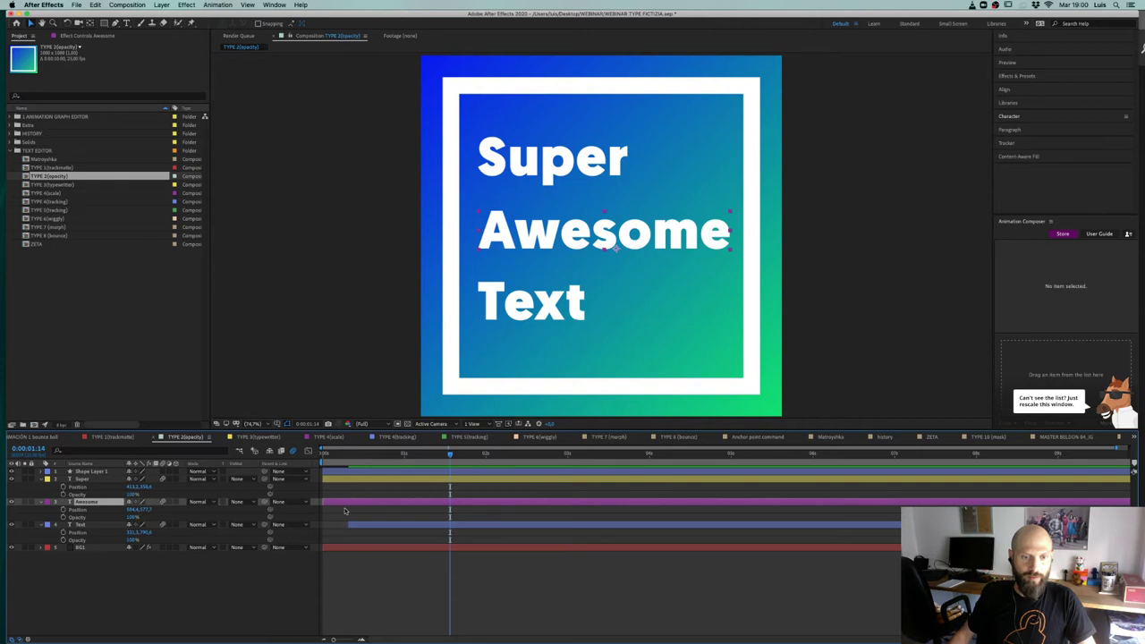
click(356, 526)
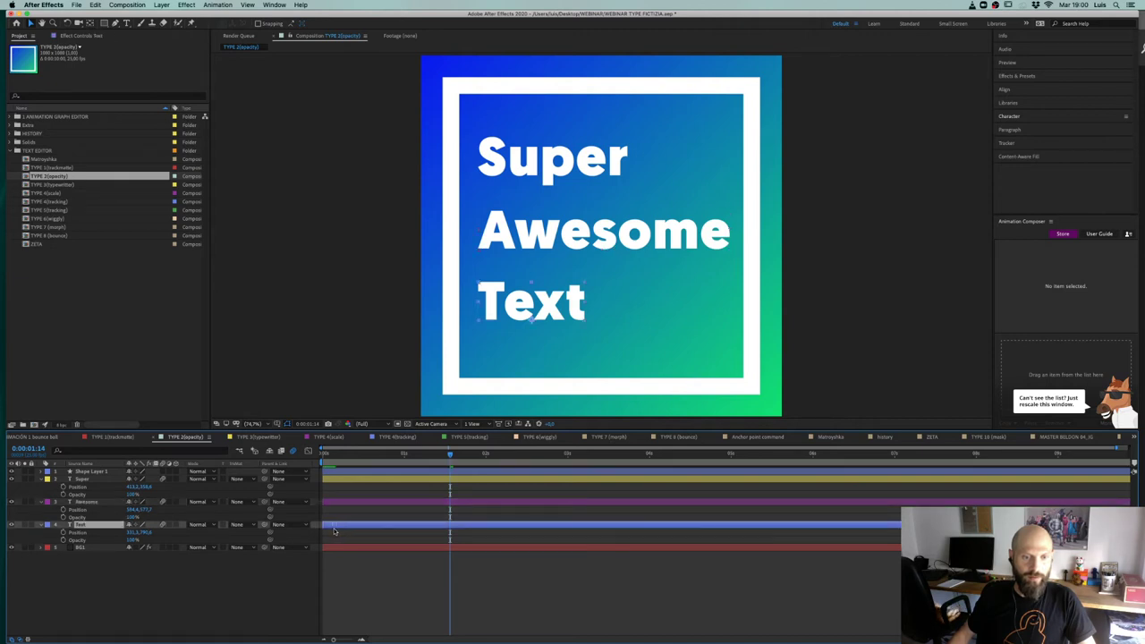
click(285, 565)
Step: Add Position keyframes to the Super, Awesome and Text layers at 0:00:01:00
drag(342, 453, 404, 453)
click(59, 483)
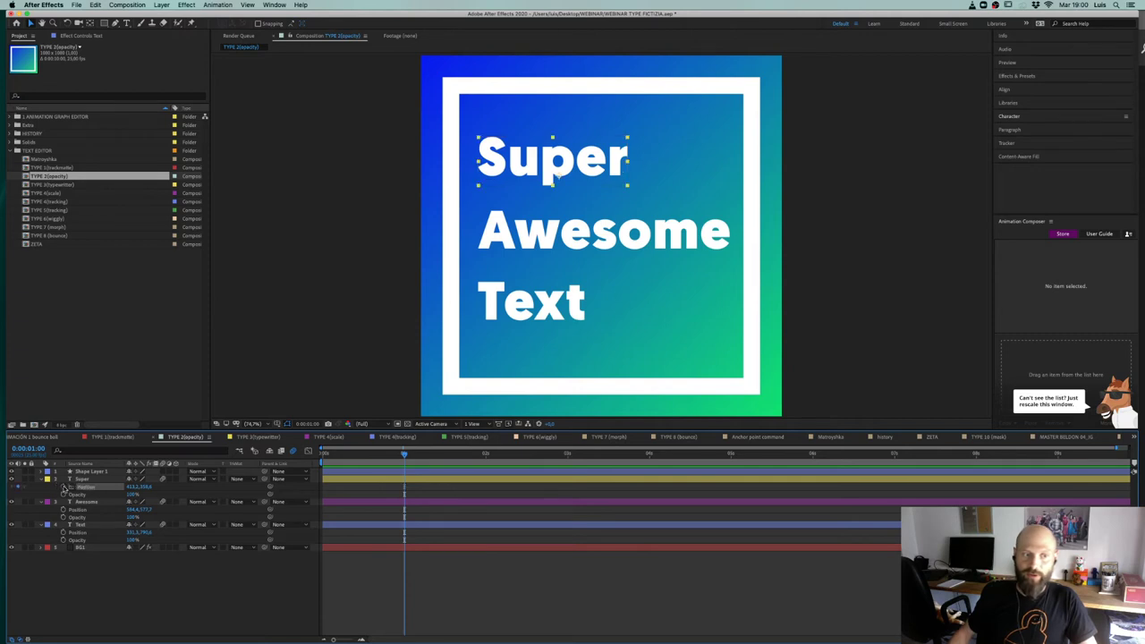
click(63, 510)
click(63, 531)
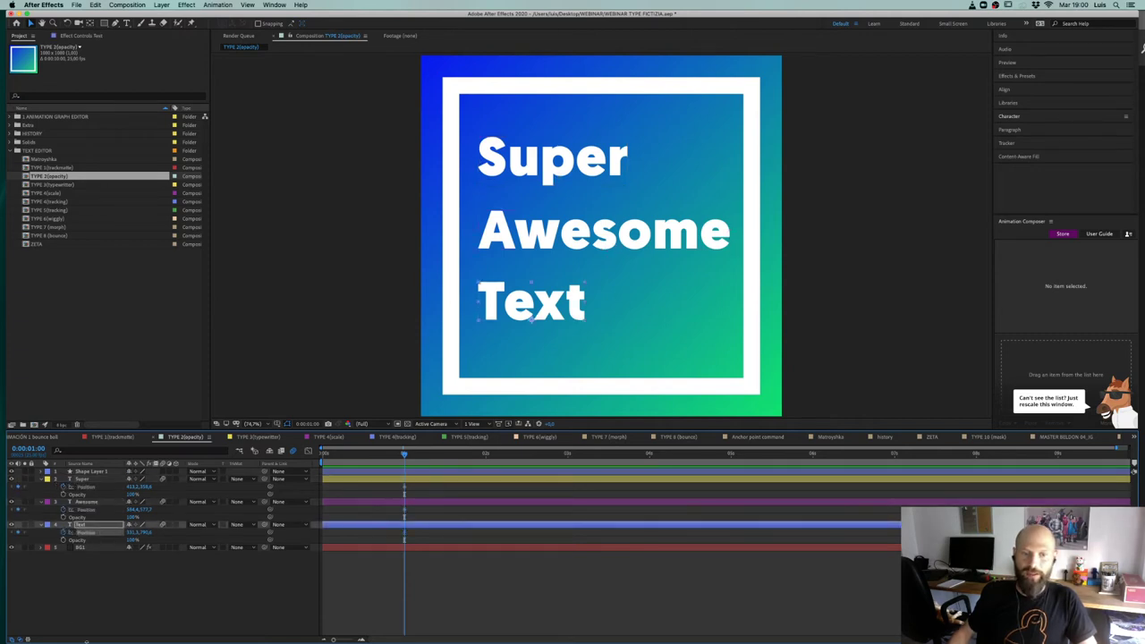
Step: At 0:00:00:00, move the Super, Awesome and Text layers together about 57 px up to set their starting Position keyframes
drag(404, 455, 307, 452)
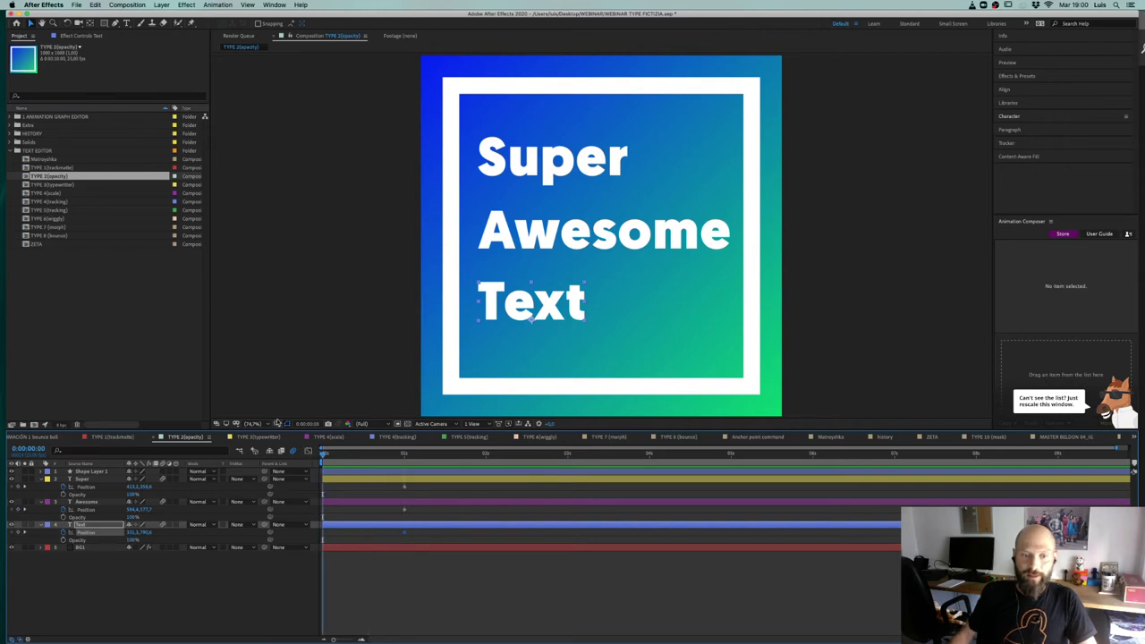
shift+click(383, 480)
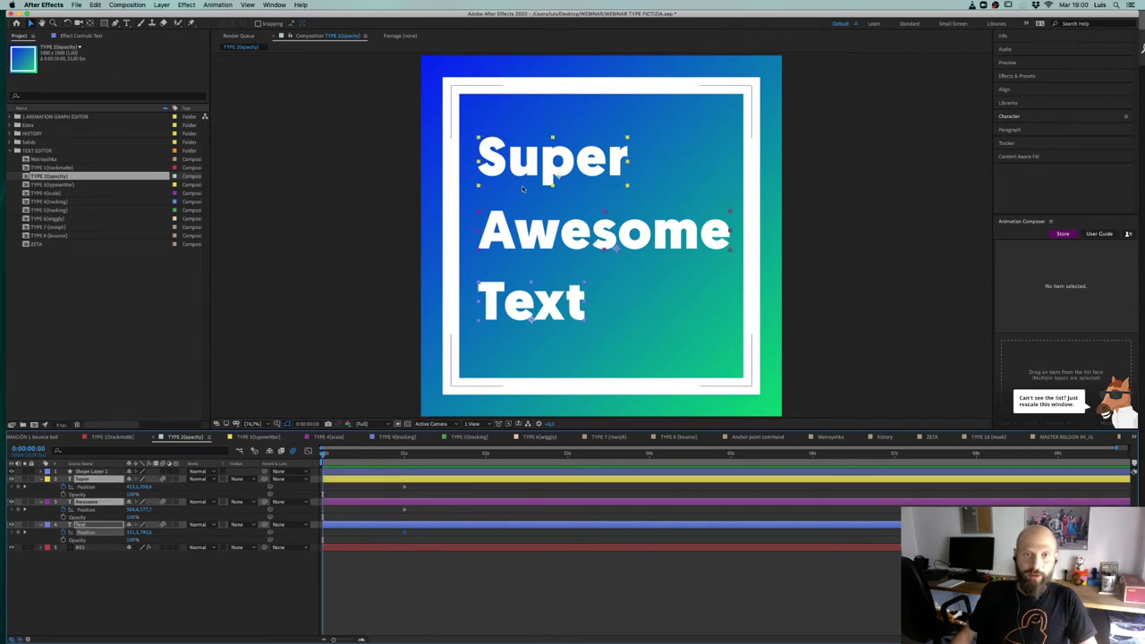
drag(524, 170, 526, 152)
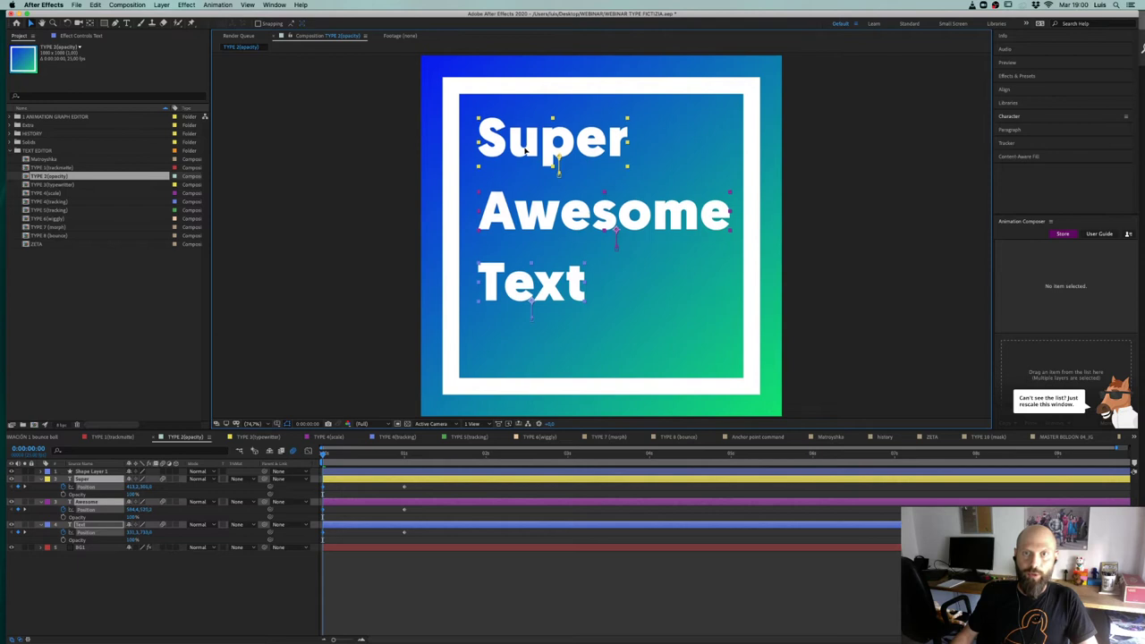
click(425, 509)
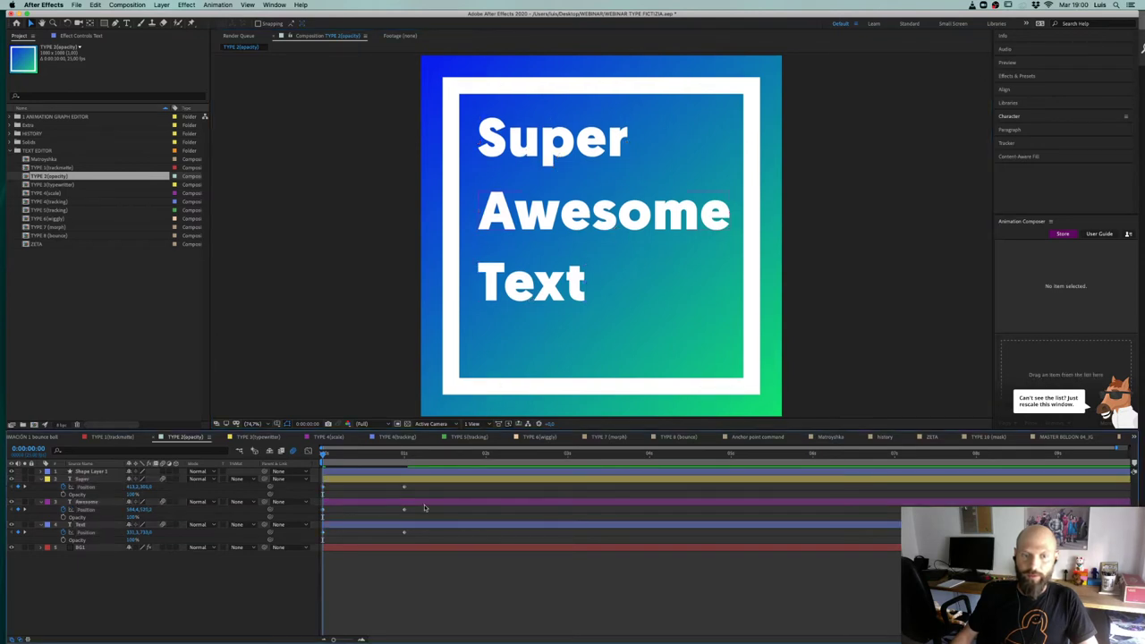
Step: Apply Easy Ease to the three Position keyframes at 0:00:01:00 and lengthen their incoming influence on the speed graph
drag(417, 486, 400, 541)
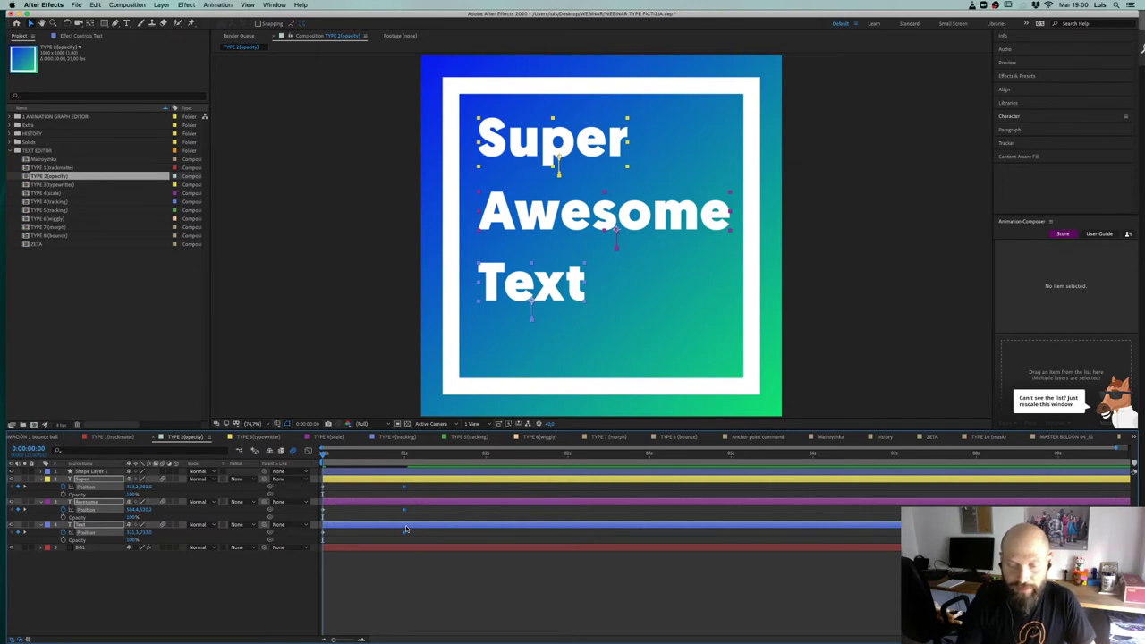
key(F9)
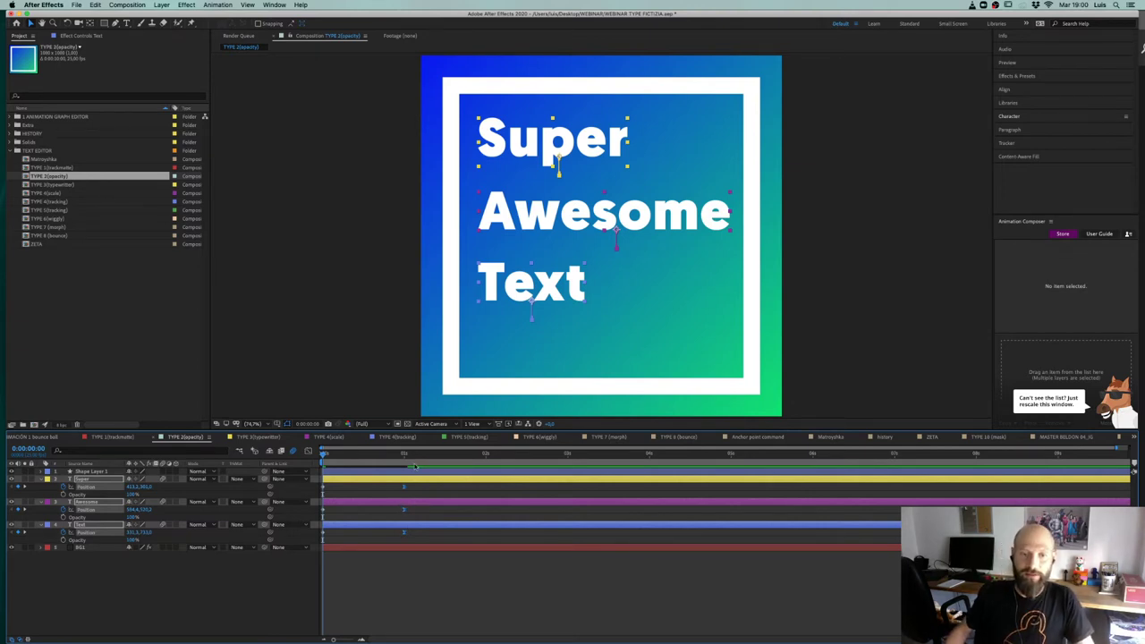
click(309, 452)
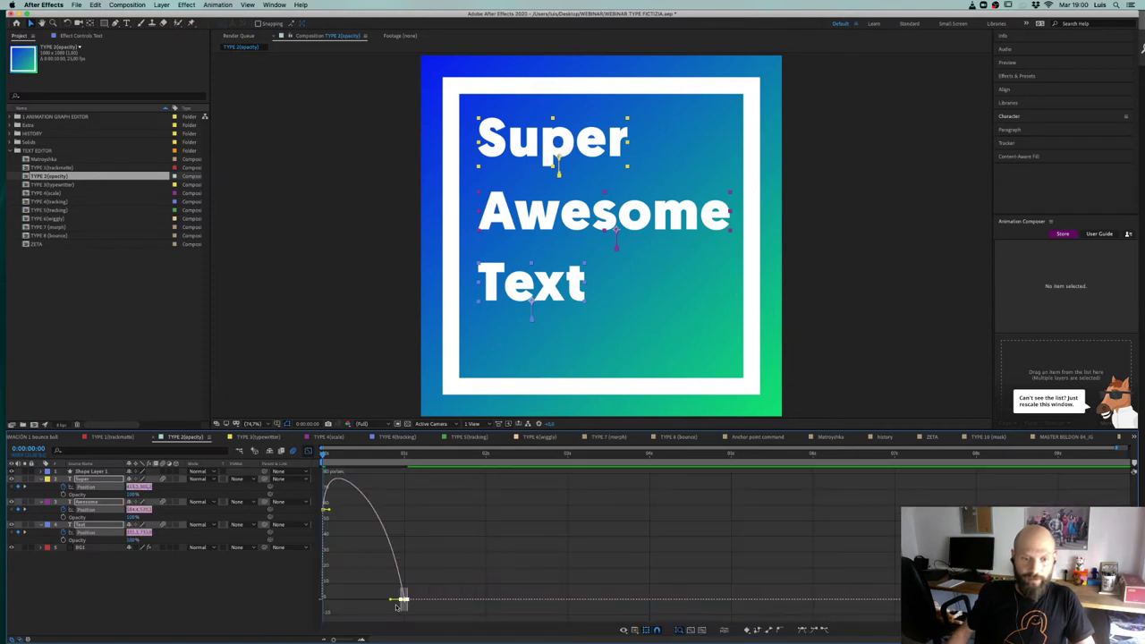
drag(391, 601, 359, 609)
click(308, 451)
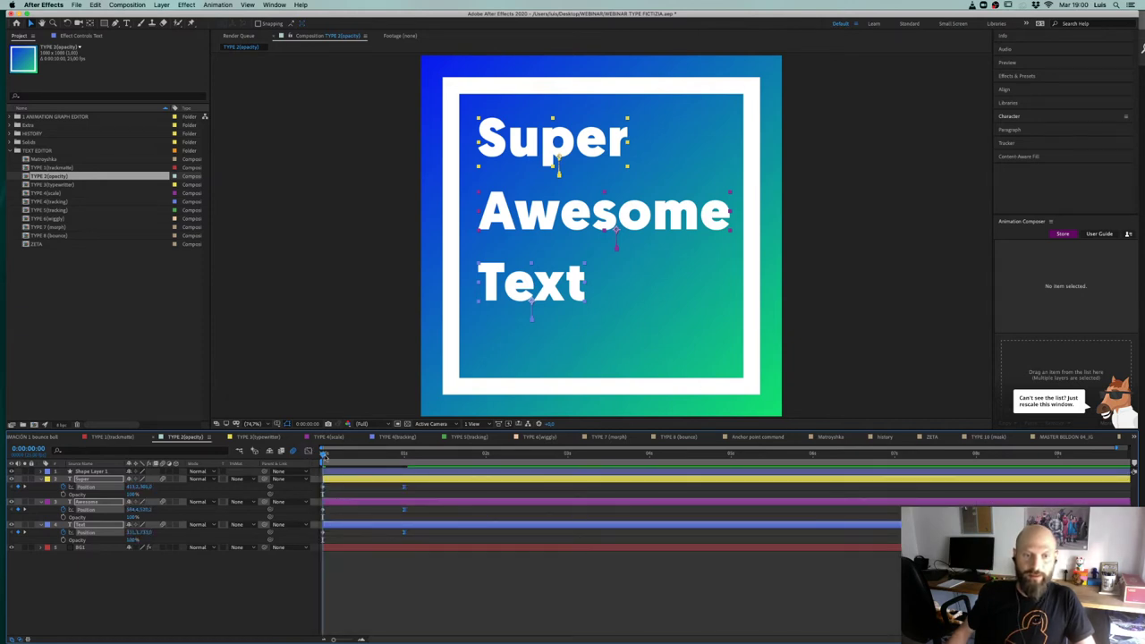
Step: Scrub and play the eased downward movement of the three text layers
drag(327, 455, 359, 458)
key(space)
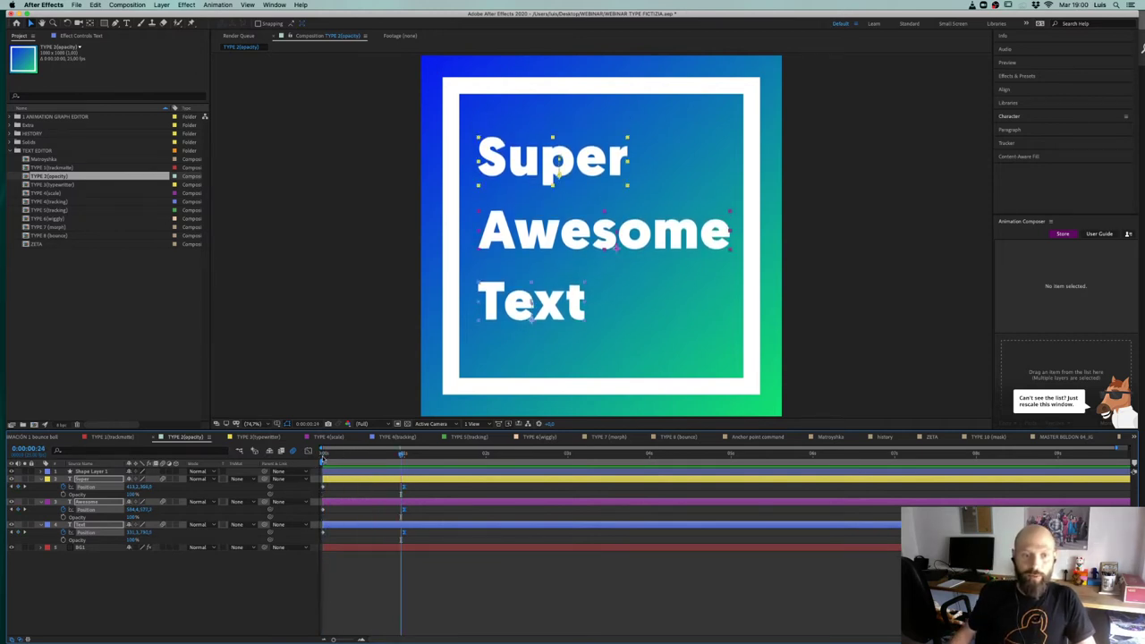
key(space)
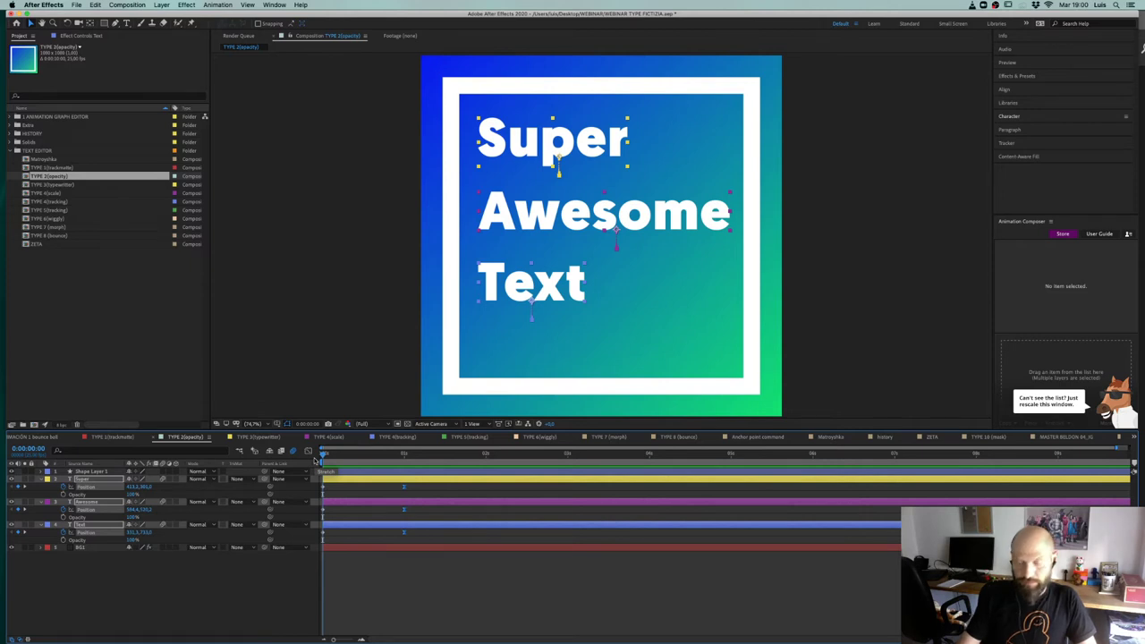
key(space)
Step: Add Opacity keyframes to the Super, Awesome and Text layers at 0:00:00:10
key(F2)
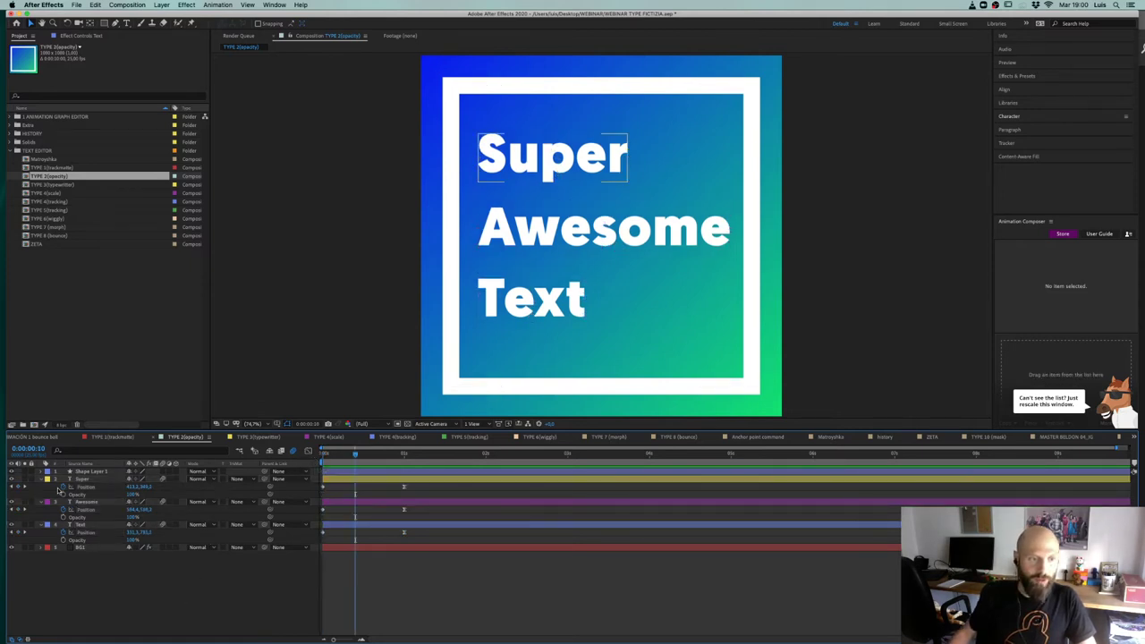
click(62, 494)
click(67, 518)
click(62, 540)
click(83, 598)
Step: At 0:00:00:00, set the Opacity of the Super, Awesome and Text layers to 0% and check the fade-in
drag(354, 456, 318, 459)
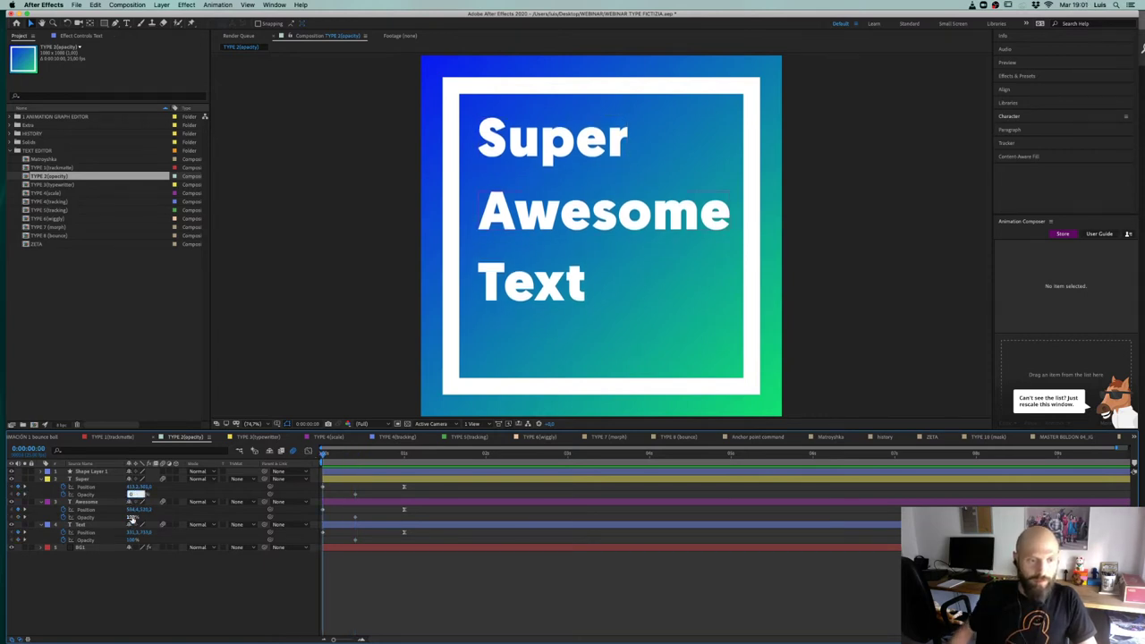
click(131, 519)
click(131, 541)
text(0)
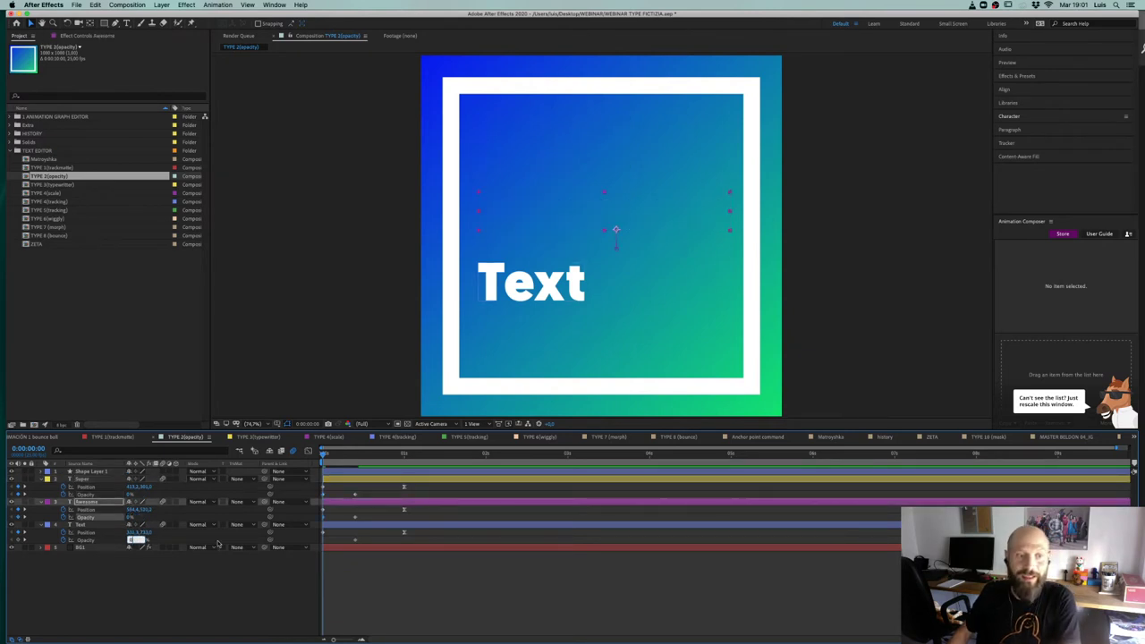
click(332, 486)
drag(325, 455, 316, 485)
click(334, 480)
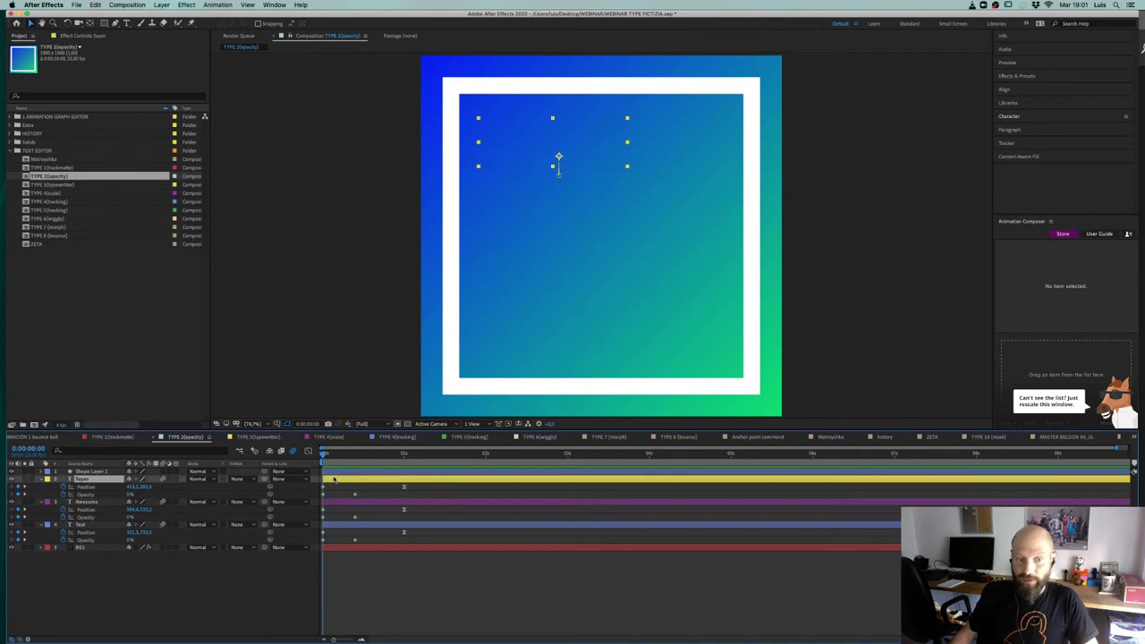
Step: Stagger the reveal by starting the Awesome layer a few frames after Super and the Text layer a few frames after Awesome, and play it
key(space)
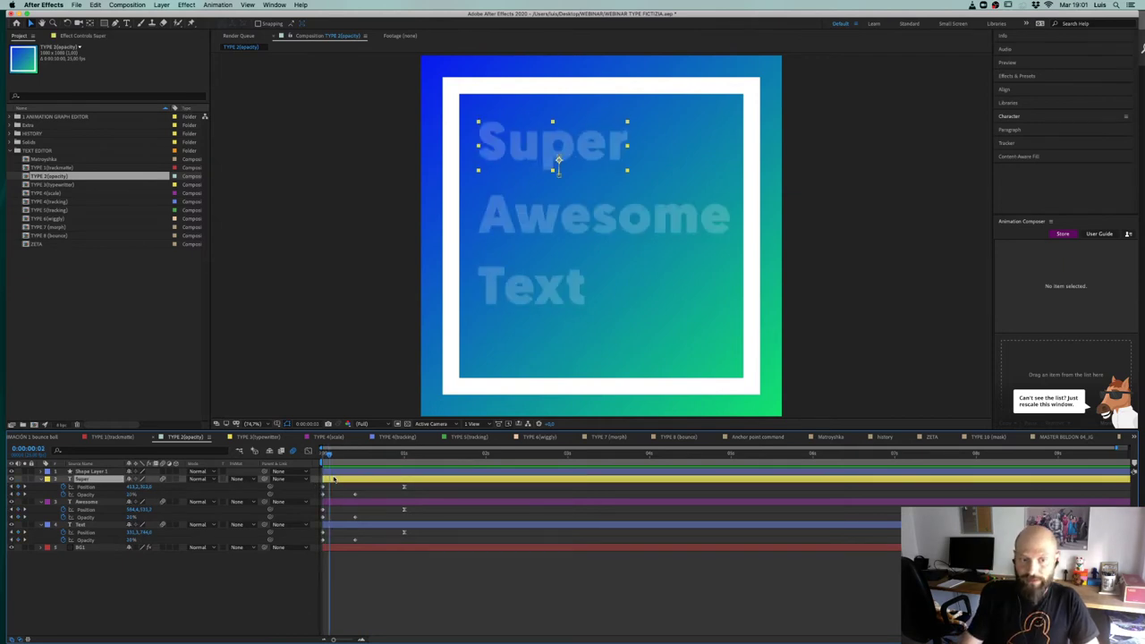
drag(359, 504, 372, 504)
key(space)
drag(379, 524, 405, 522)
drag(350, 455, 272, 463)
key(space)
key(space)
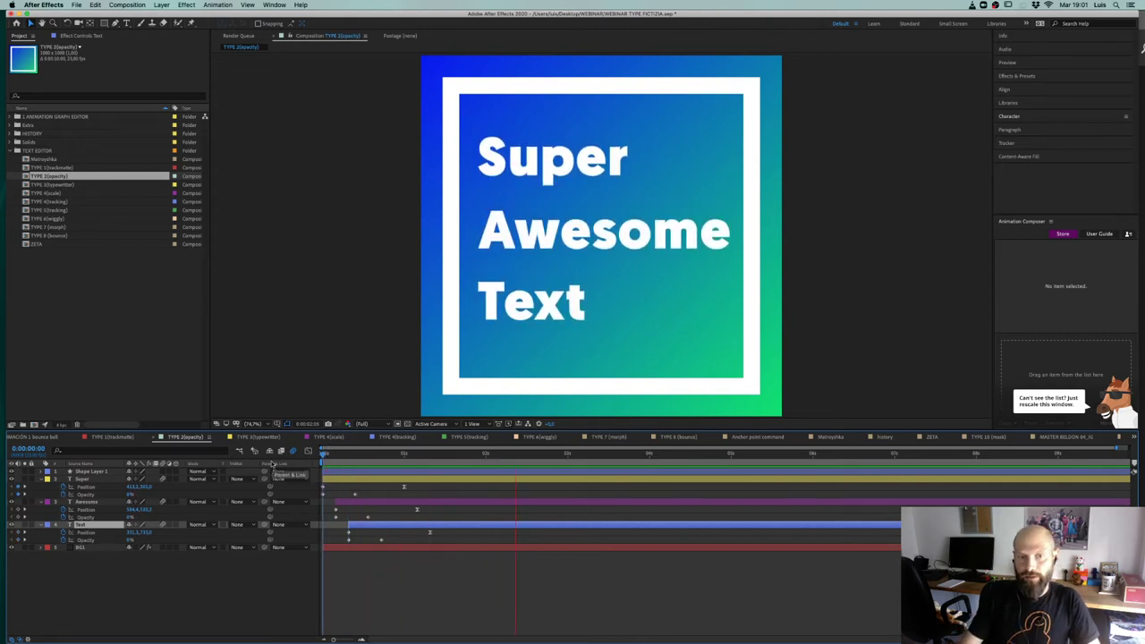
key(space)
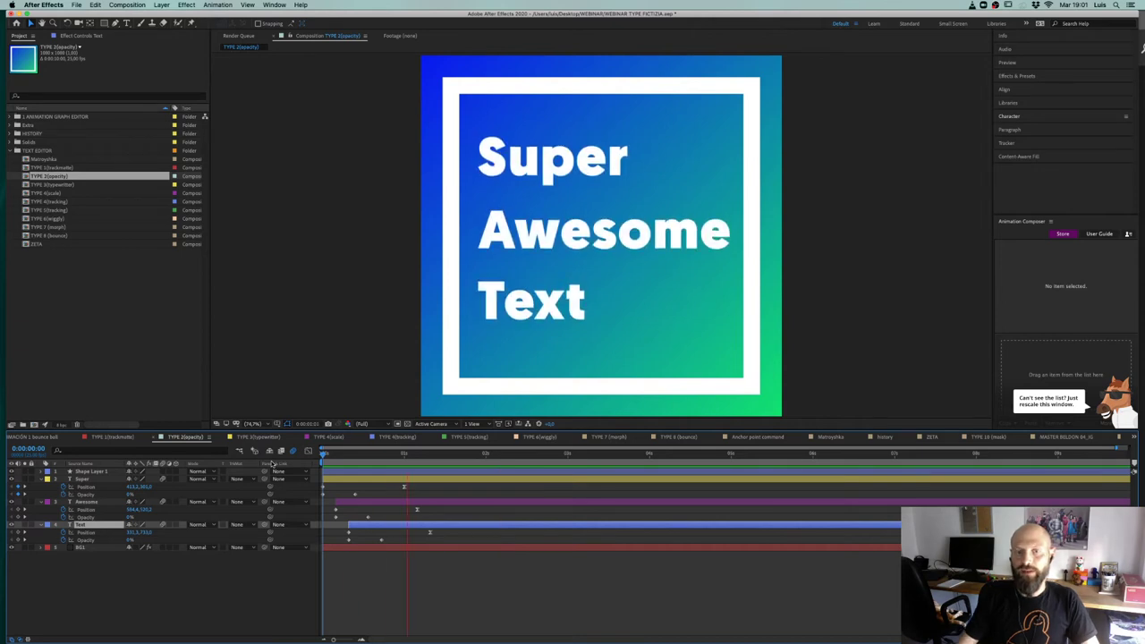
Step: Open the TYPE 3(typewriter) composition and select its Typewriter Effect text layer
click(136, 313)
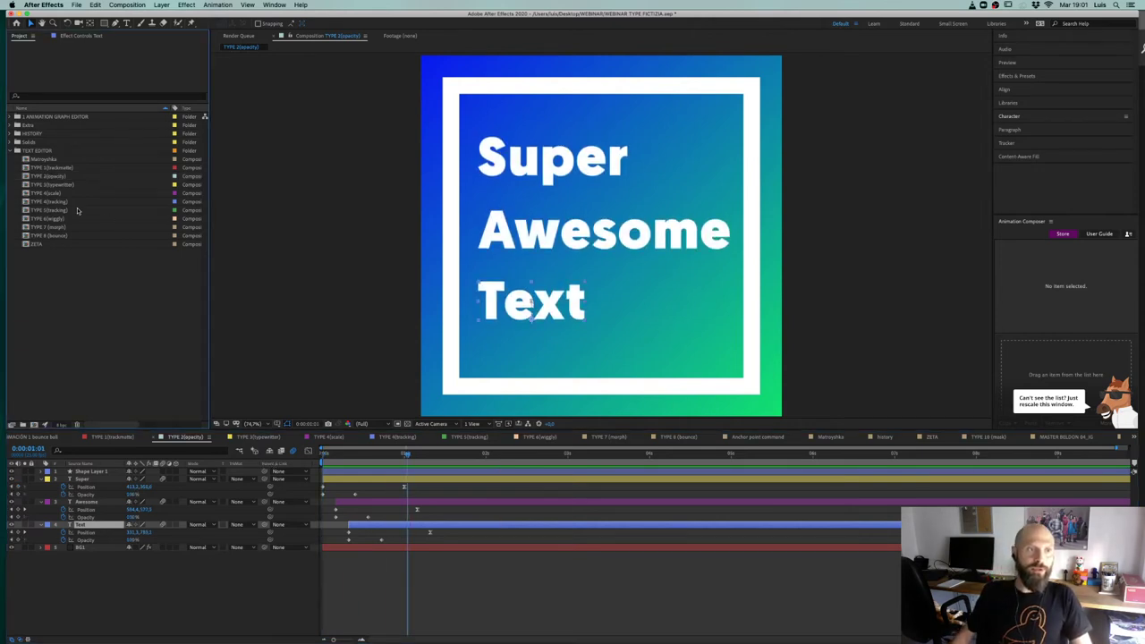
double_click(39, 185)
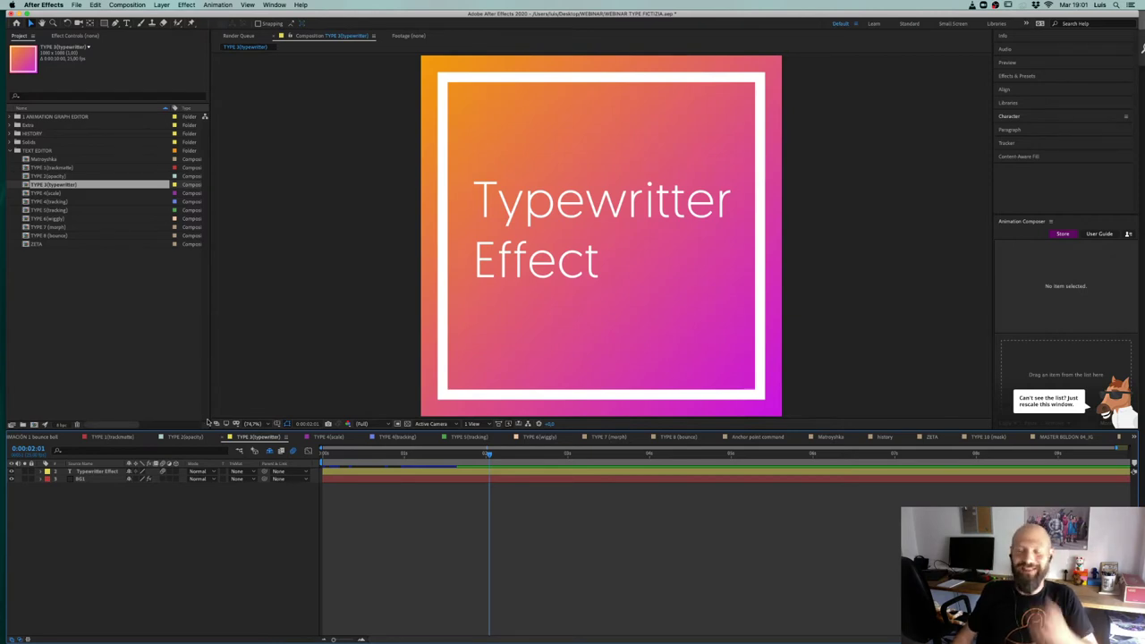
click(109, 475)
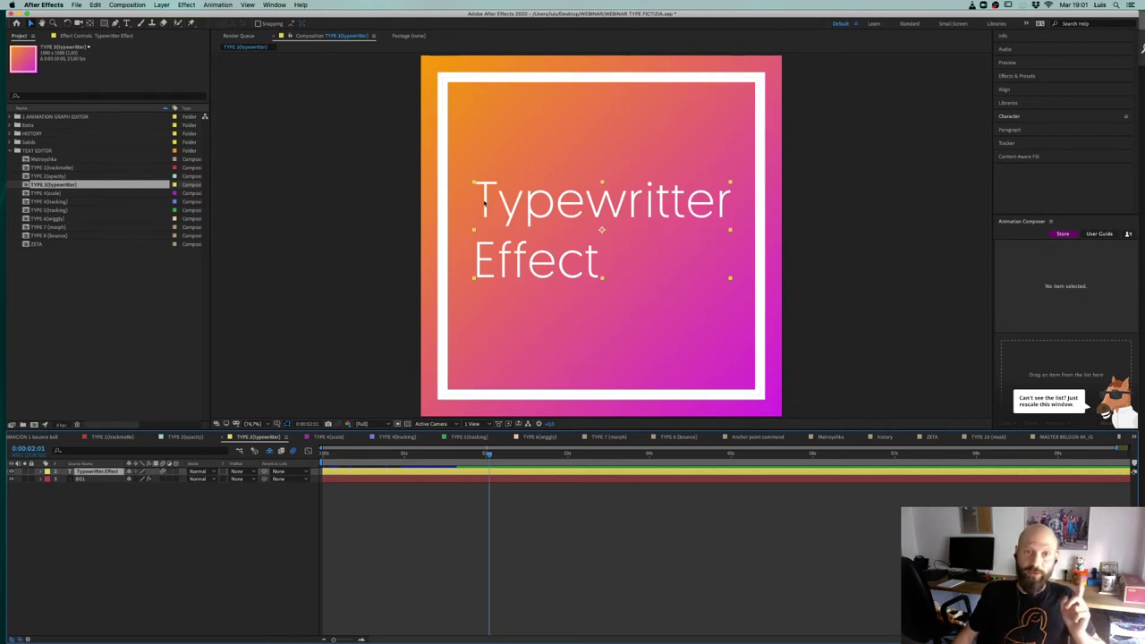
Step: Review the separate Super, Awesome and Text layers in the TYPE 2(opacity) composition, and return to TYPE 3(typewriter)
click(185, 437)
click(90, 480)
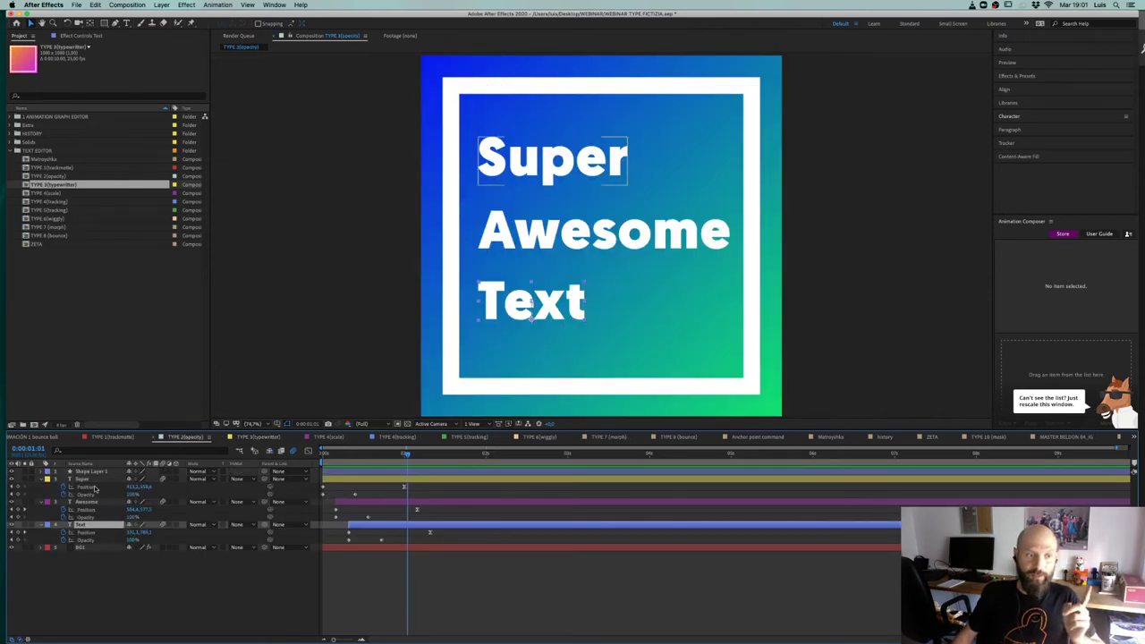
click(91, 503)
click(90, 525)
click(99, 563)
click(259, 437)
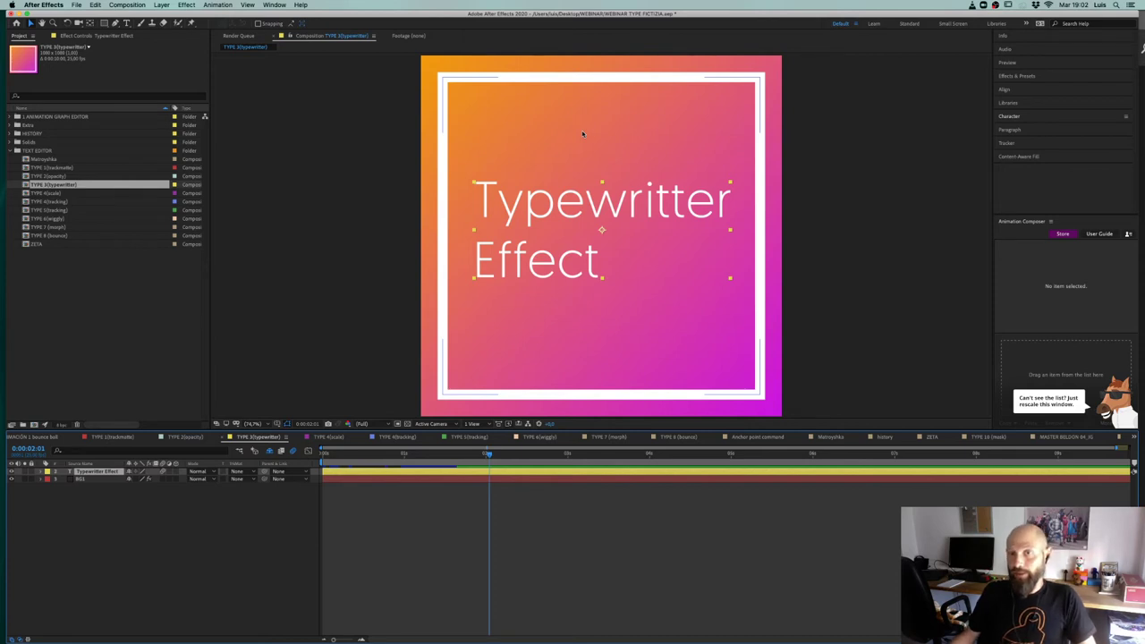
Step: Play the typewriter animation from the start, move the playhead to 0:00:01:17 and deselect the text layer
drag(489, 453, 323, 466)
key(space)
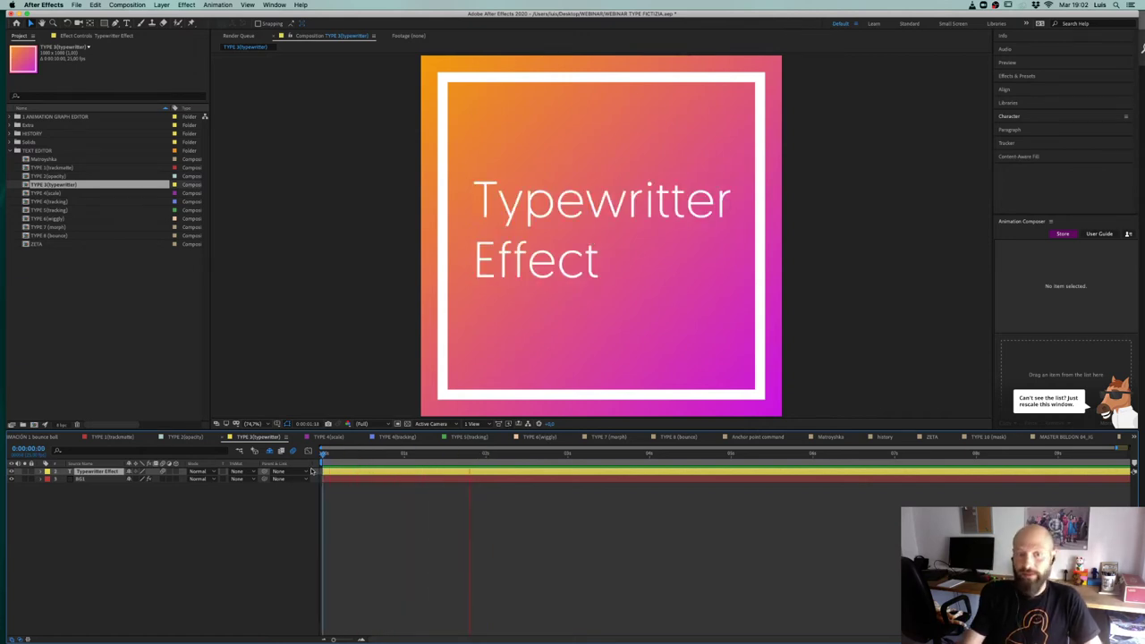
key(space)
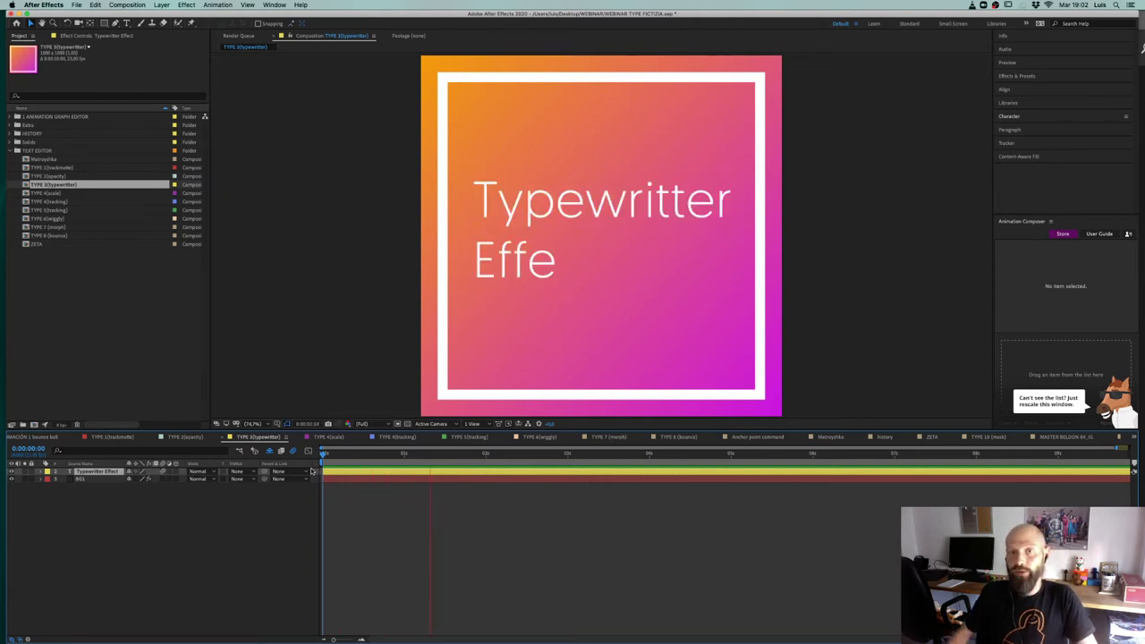
drag(374, 451, 459, 447)
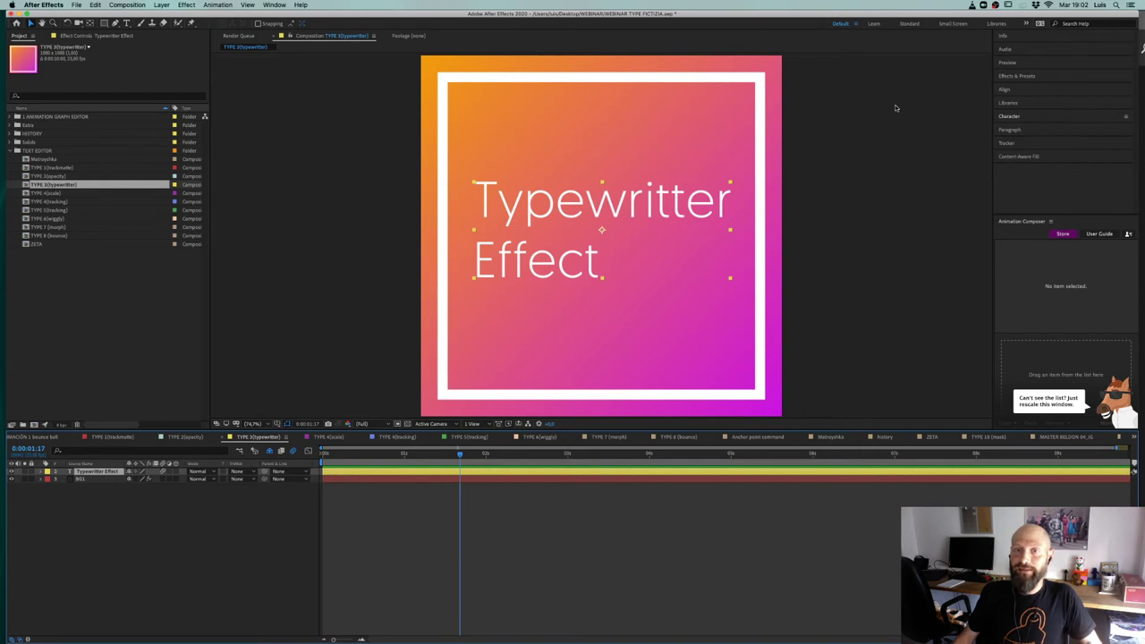
click(248, 511)
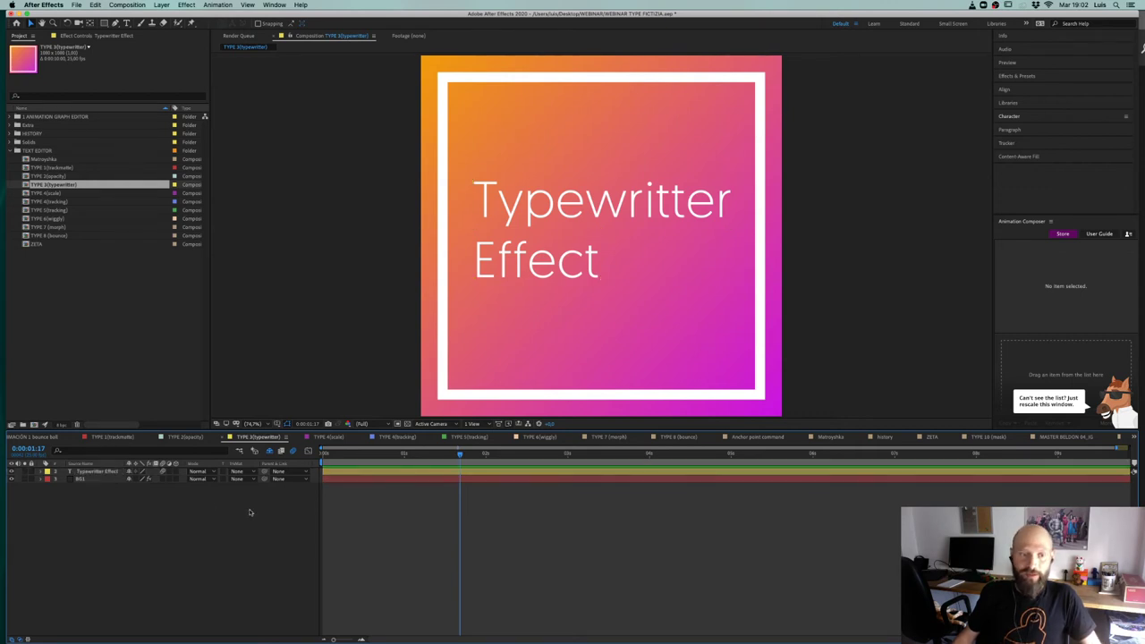
Step: Show an enlarged Effects & Presets list and expand the Text category of the Animation Presets
click(1021, 77)
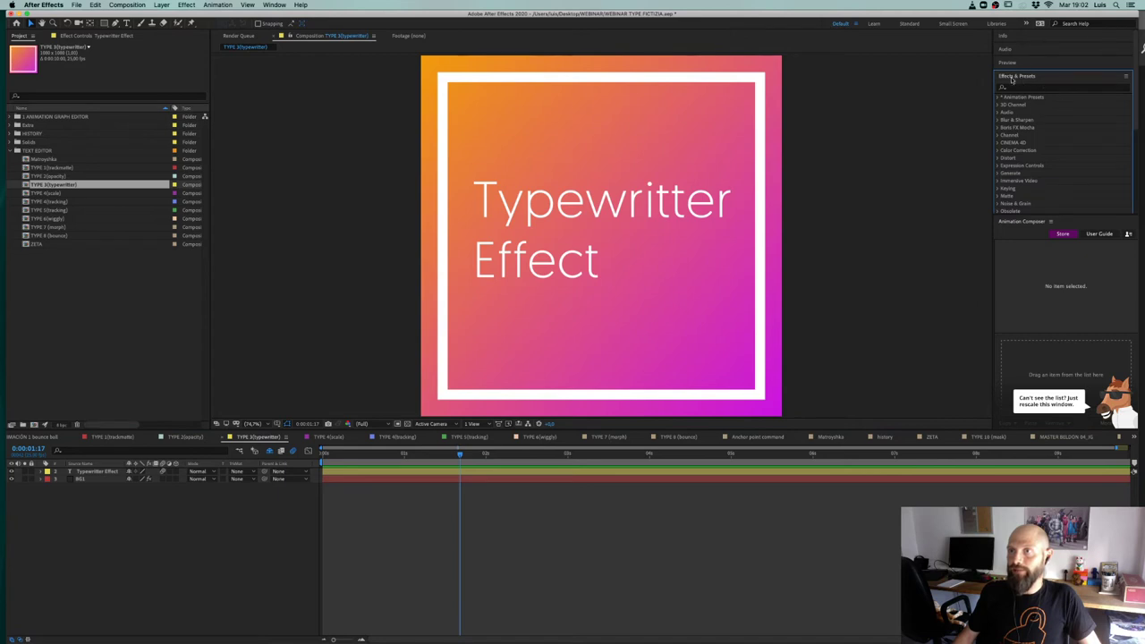
drag(1019, 213, 1005, 294)
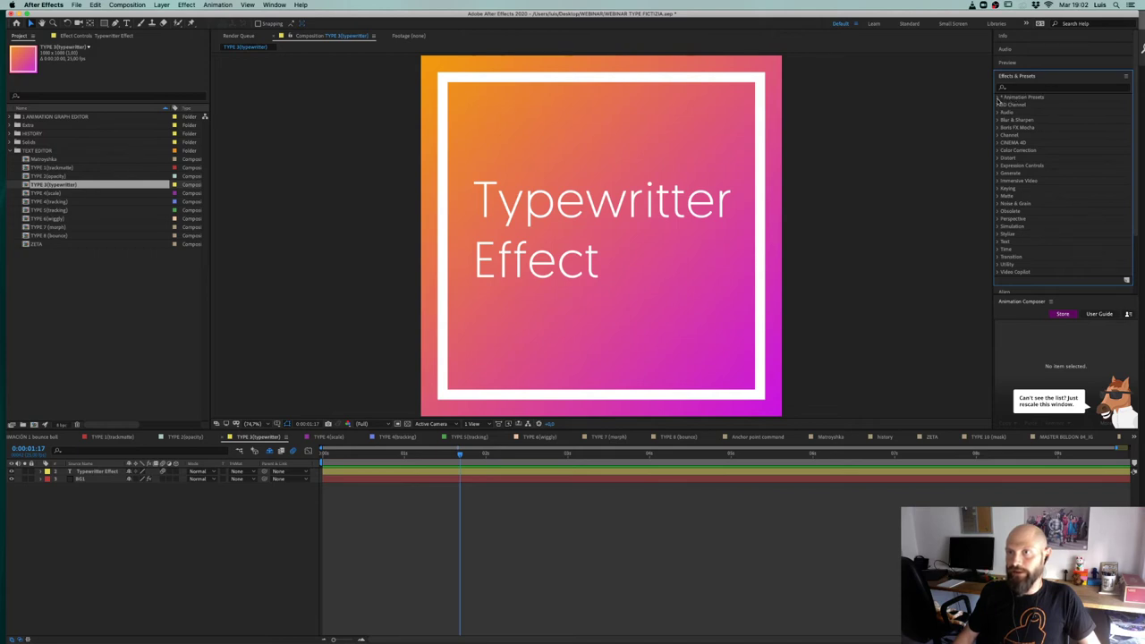
click(999, 99)
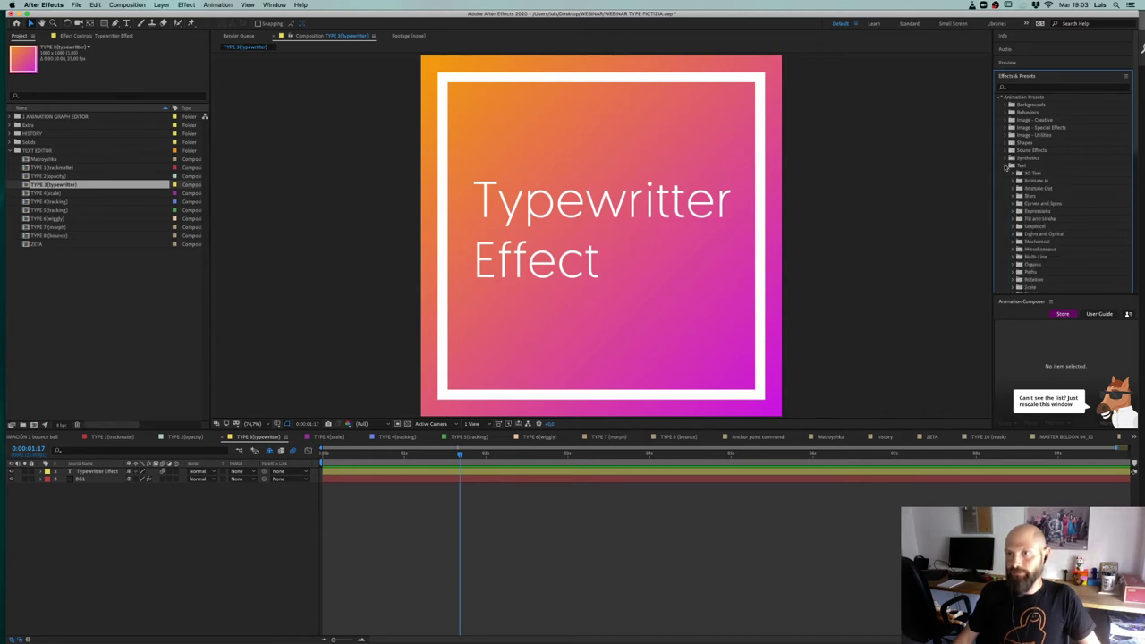
click(1006, 166)
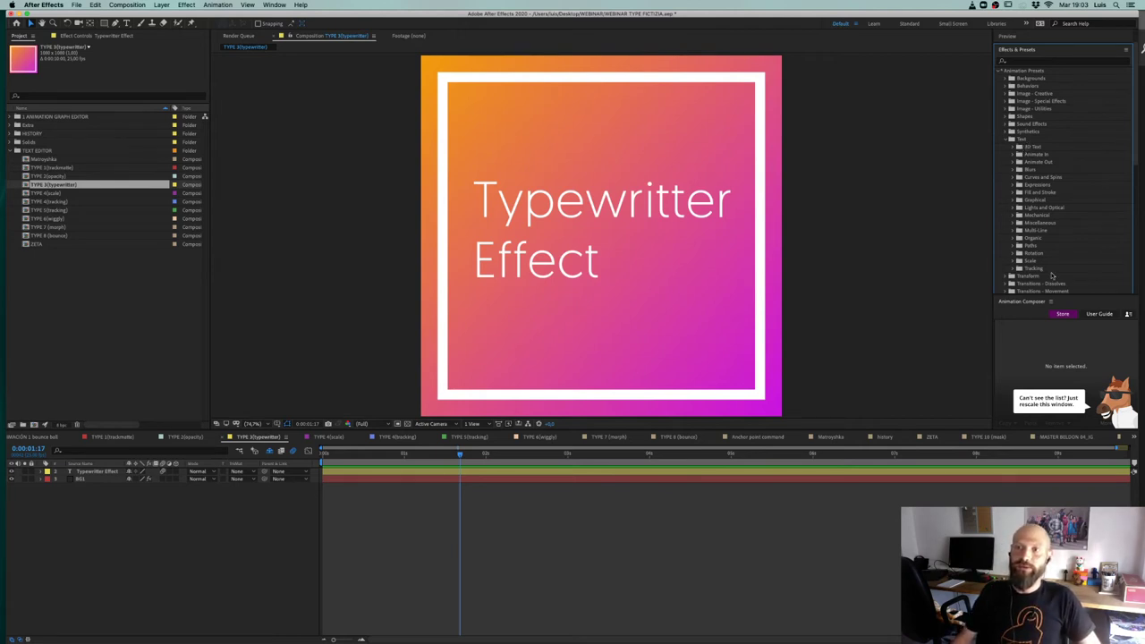
Step: Look through the 3D Text presets, collapse that folder and expand the Animate In text presets
click(1015, 147)
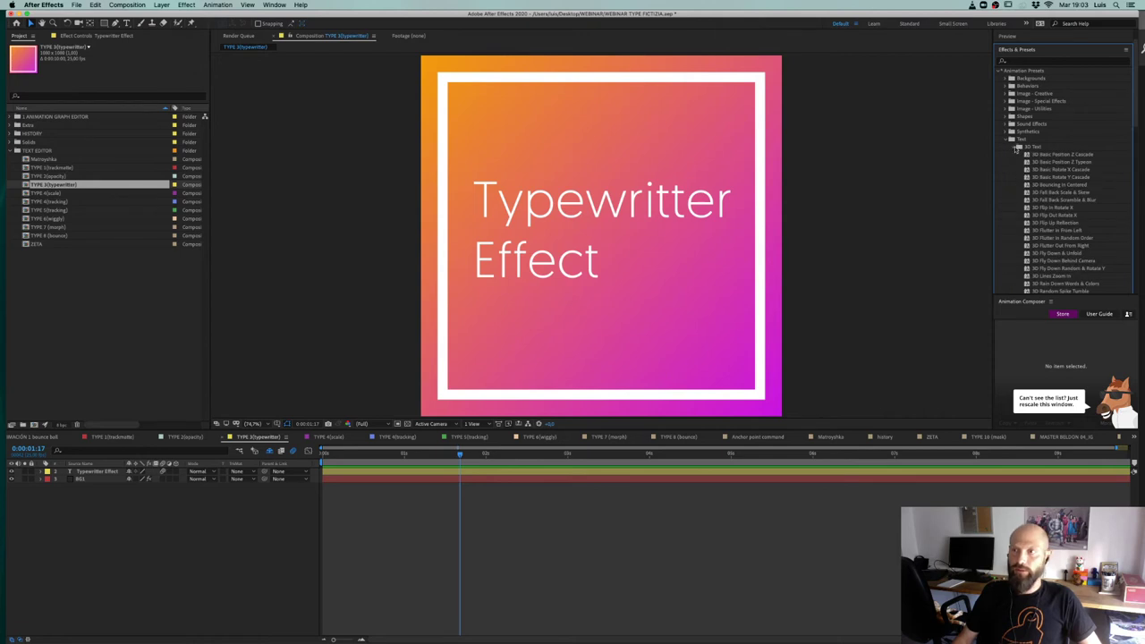
scroll(1089, 147, down, 5)
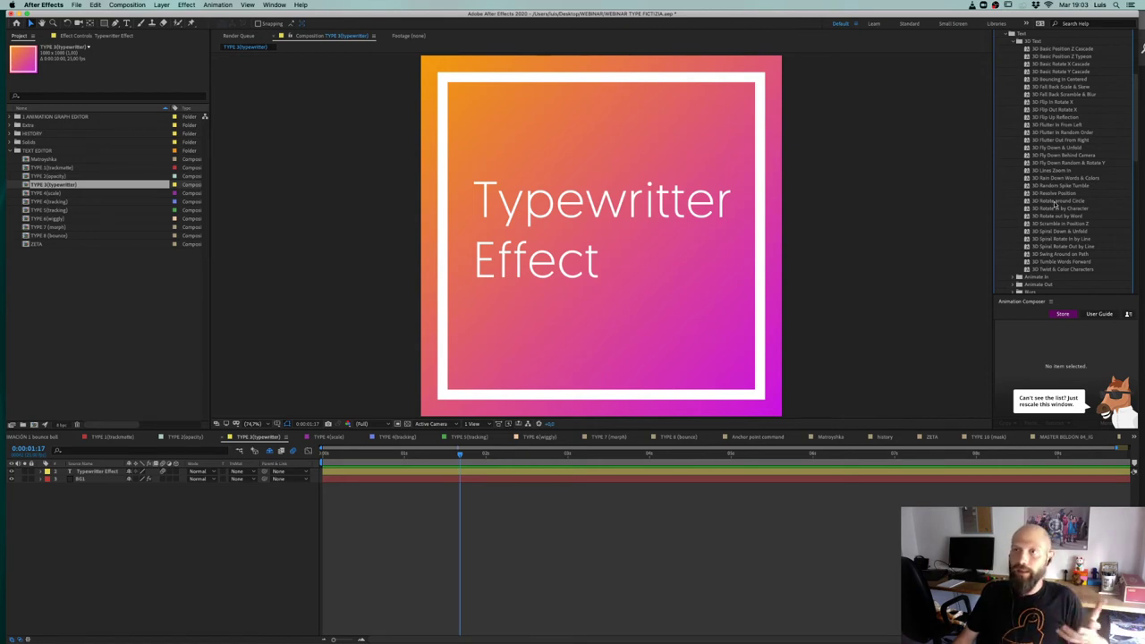
scroll(1056, 205, up, 2)
click(1016, 68)
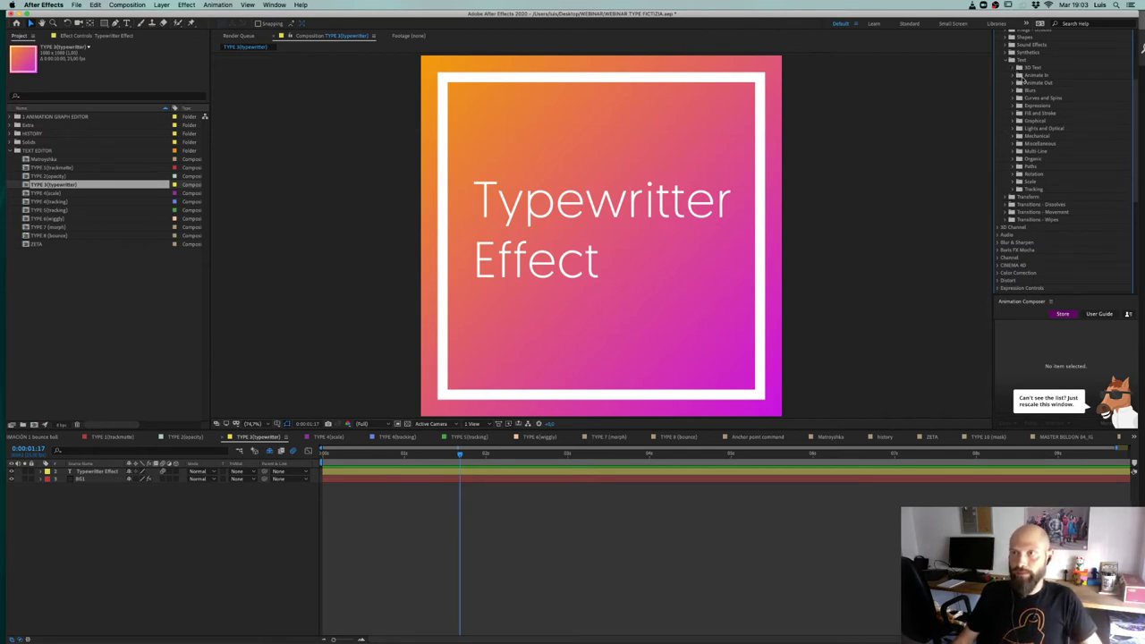
click(1014, 75)
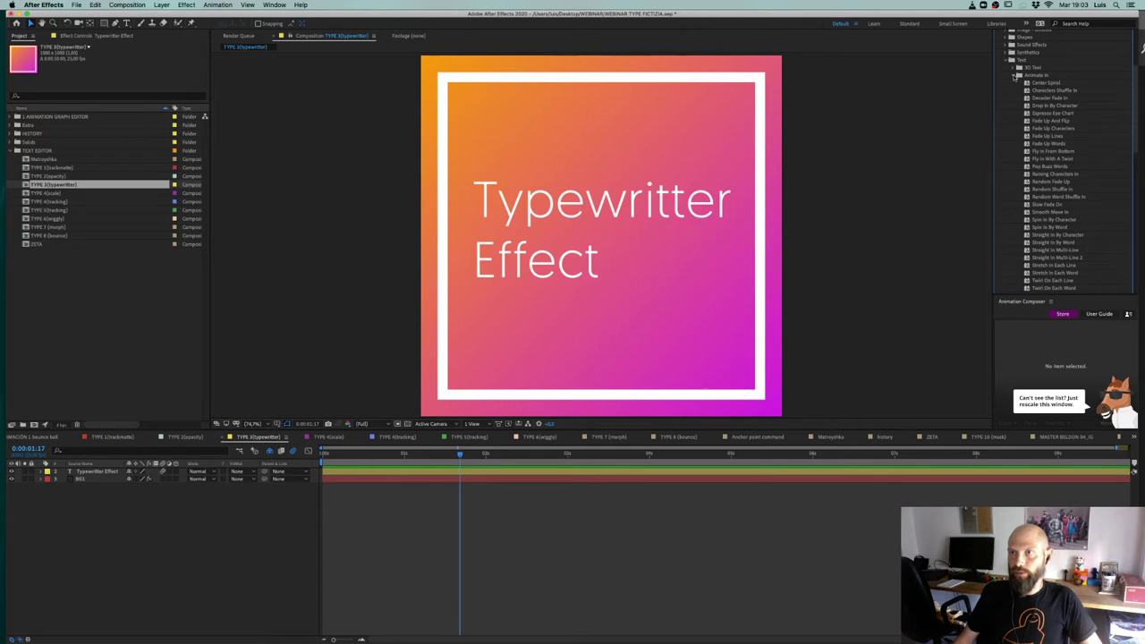
scroll(1015, 76, down, 3)
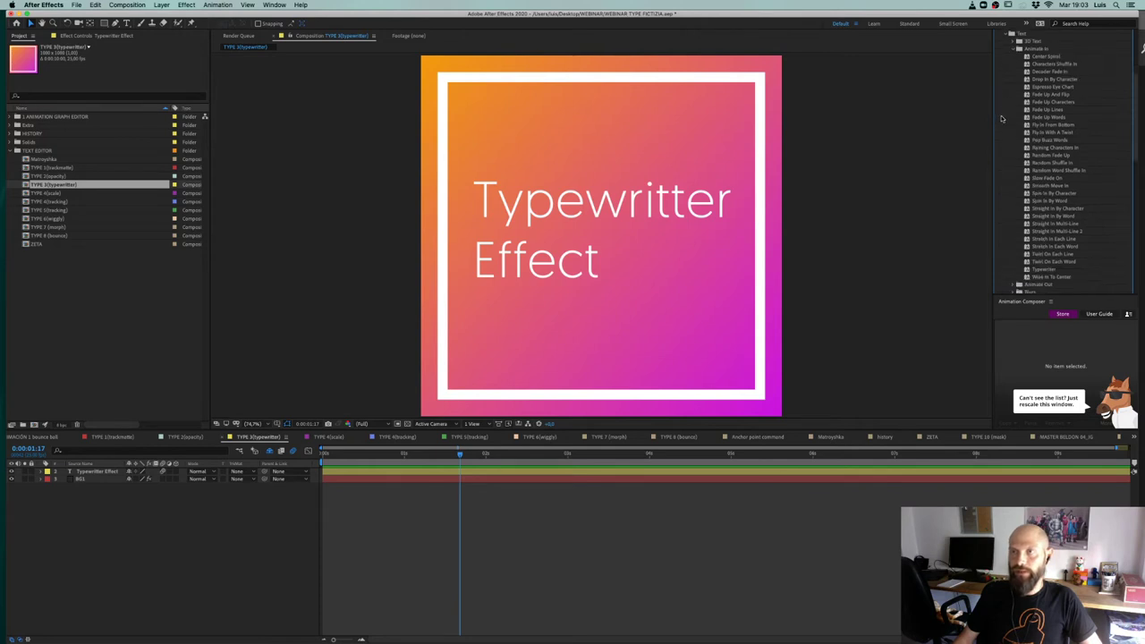
Step: Remove the Start keyframes from the Typewriter Effect layer's Range Selector 1 and collapse the layer's properties
click(100, 471)
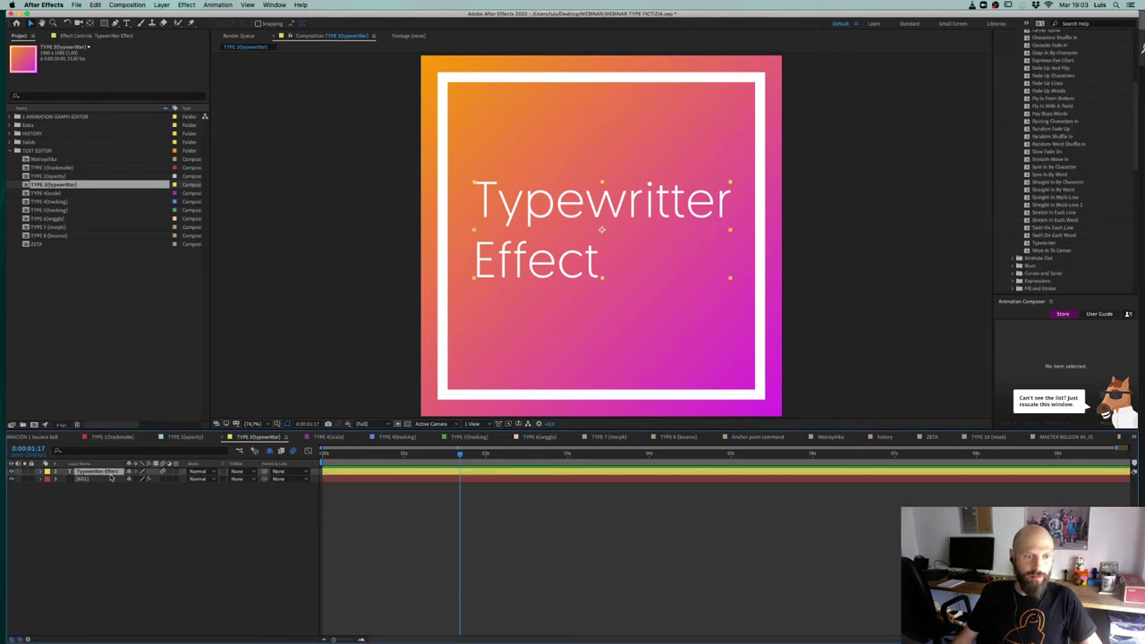
key(u)
click(79, 487)
click(92, 514)
click(98, 473)
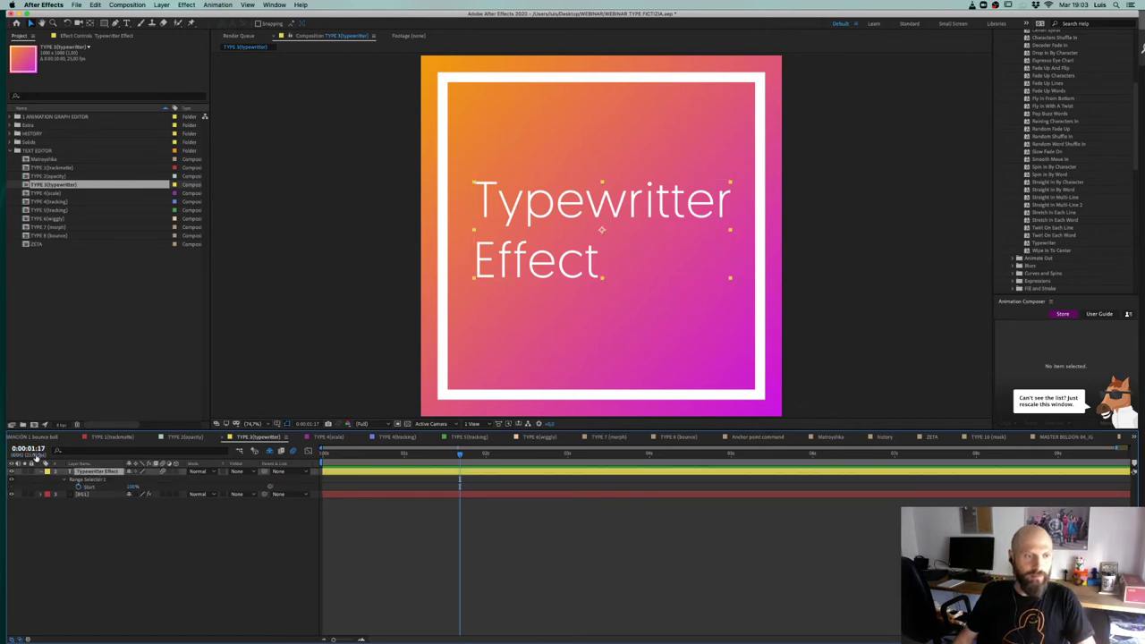
click(40, 473)
click(90, 514)
click(101, 474)
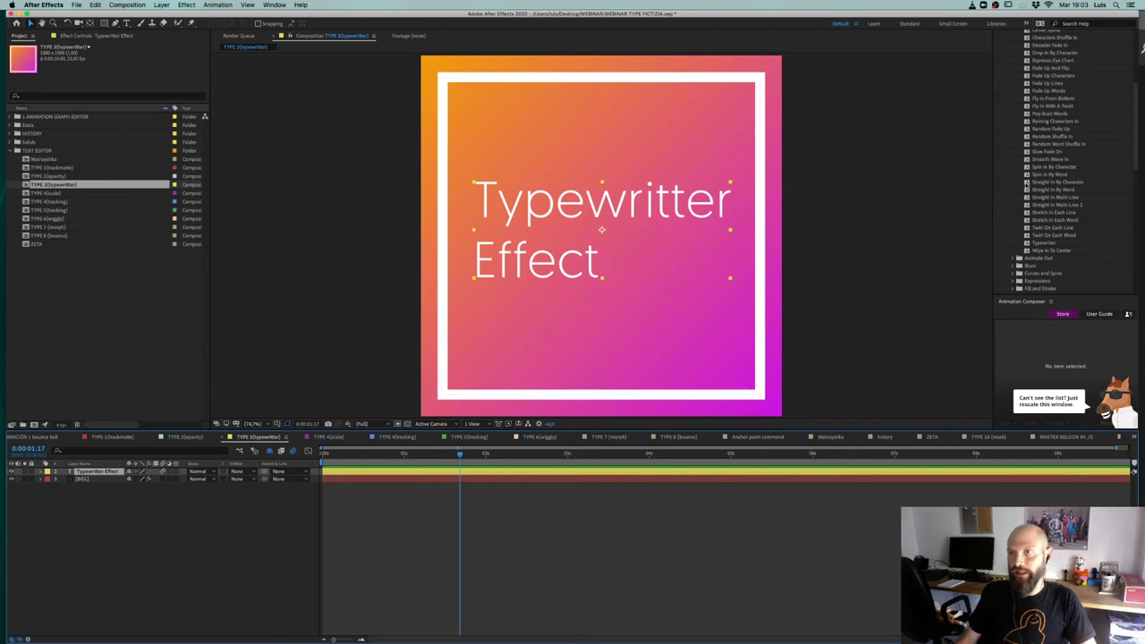
Step: Apply the Typewriter preset to the Typewriter Effect layer and play the animation from 0:00:00:00
drag(487, 309, 486, 310)
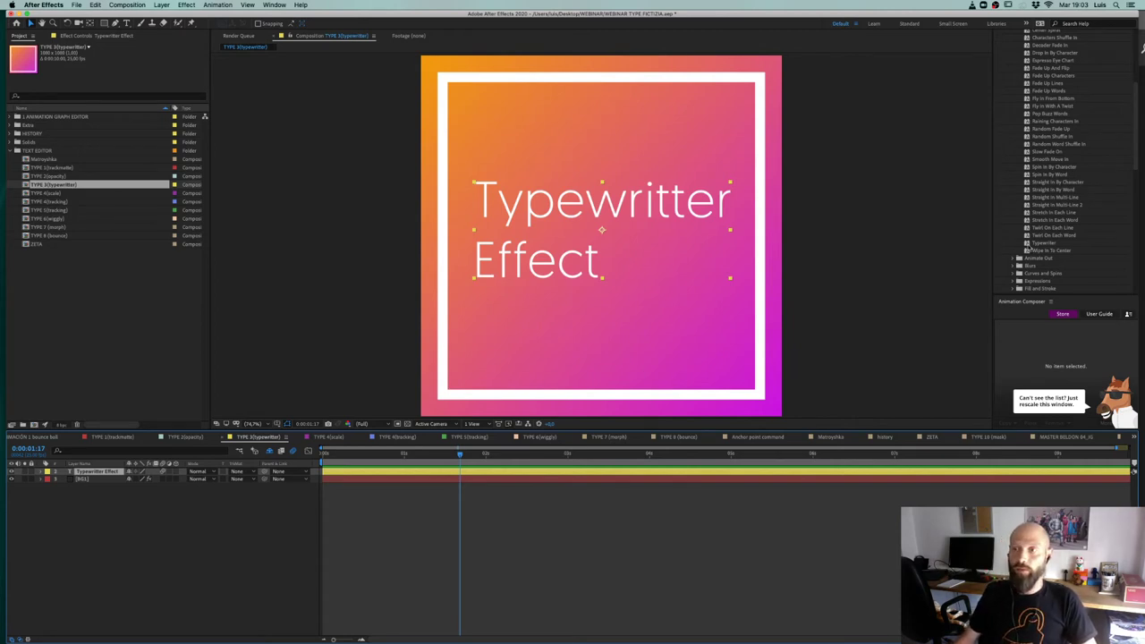
click(1029, 244)
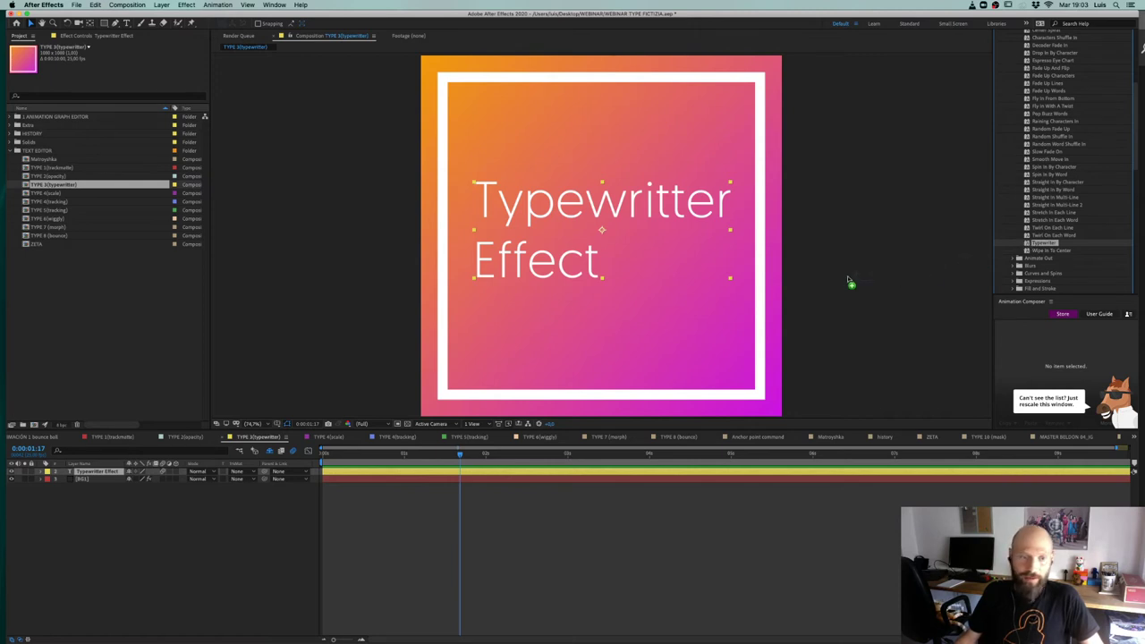
click(123, 390)
drag(120, 387, 101, 473)
drag(376, 455, 321, 456)
key(space)
key(space)
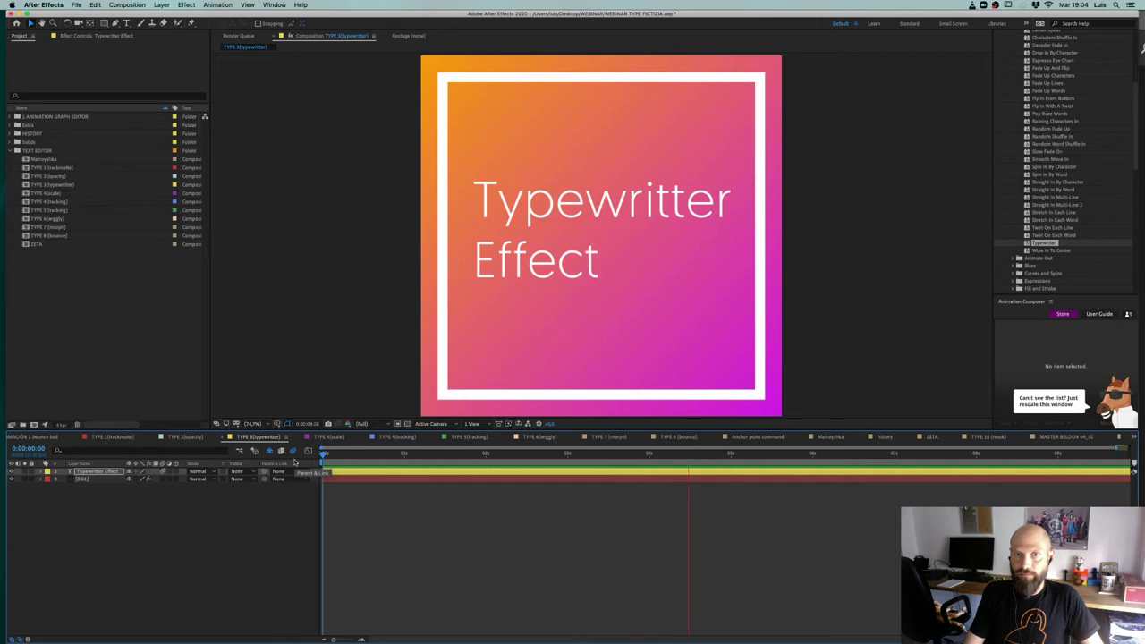
key(space)
Step: Reveal the preset's Range Selector Start keyframes and shift both so that the first one sits at 0:00:00:00
key(u)
drag(457, 488, 652, 494)
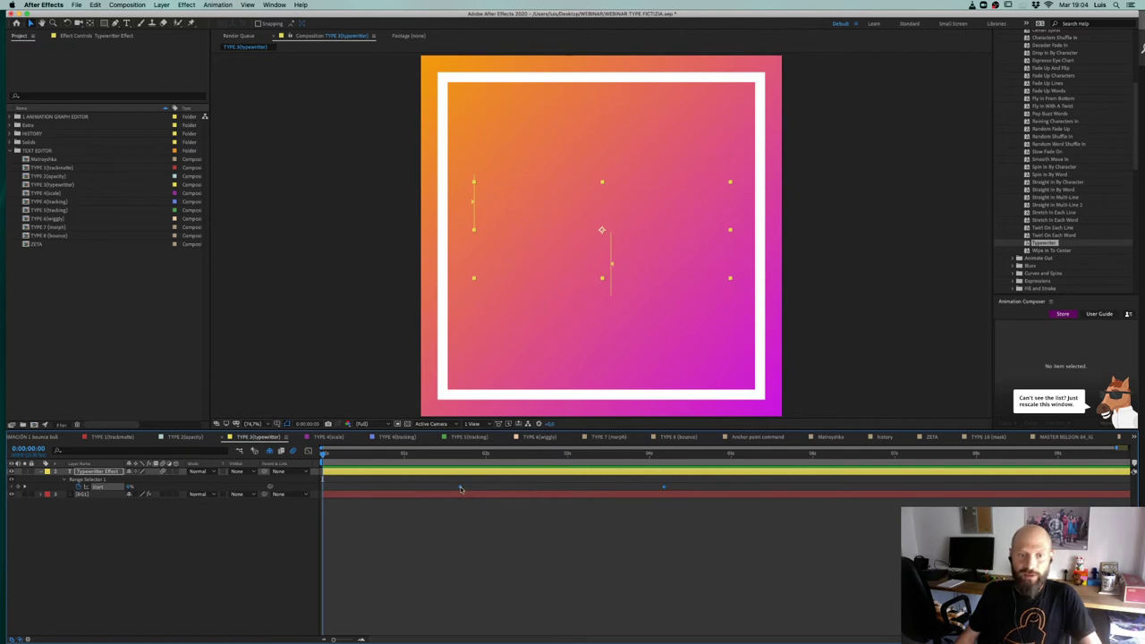
click(459, 457)
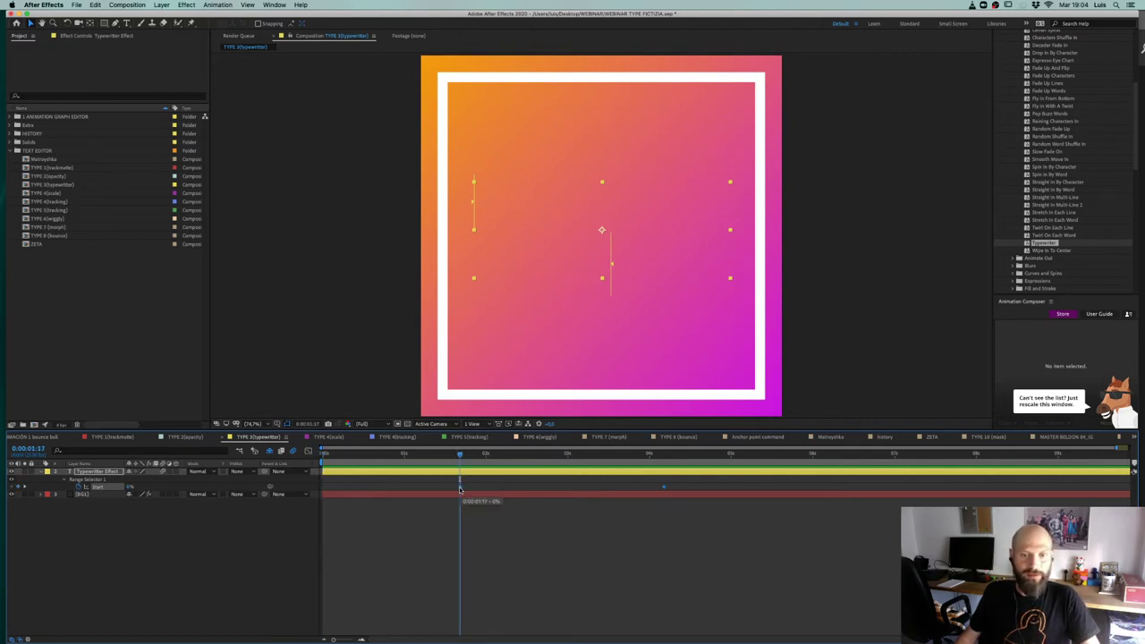
drag(460, 490, 325, 497)
click(289, 532)
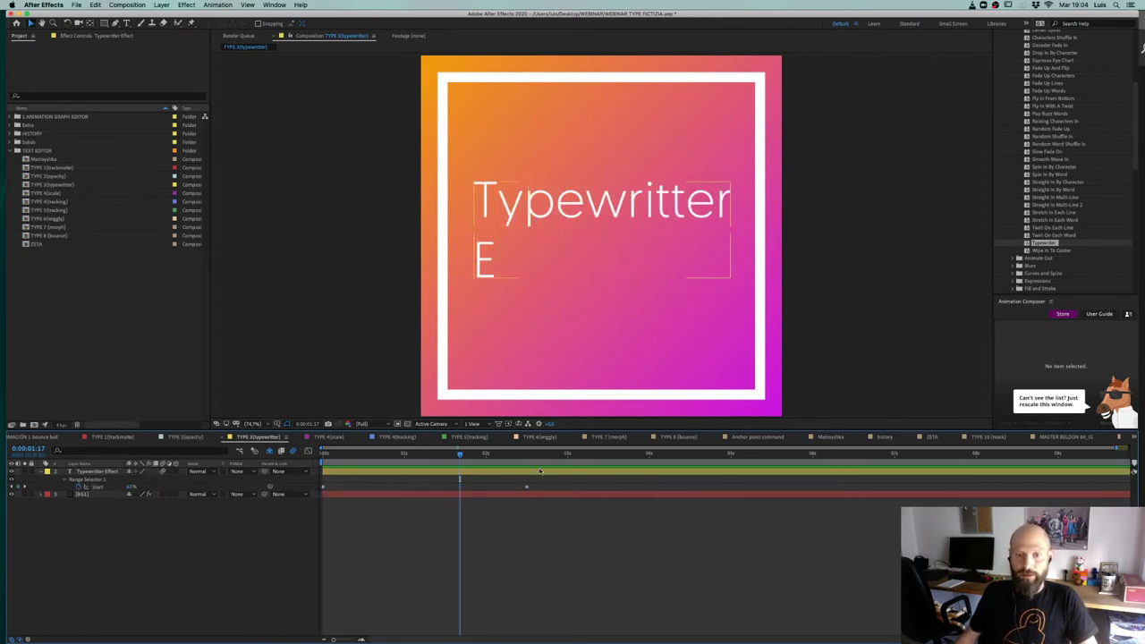
Step: Speed up the typing by moving the last Start keyframe to about 0:00:01:00, and play the result from the start
drag(528, 490, 277, 439)
key(space)
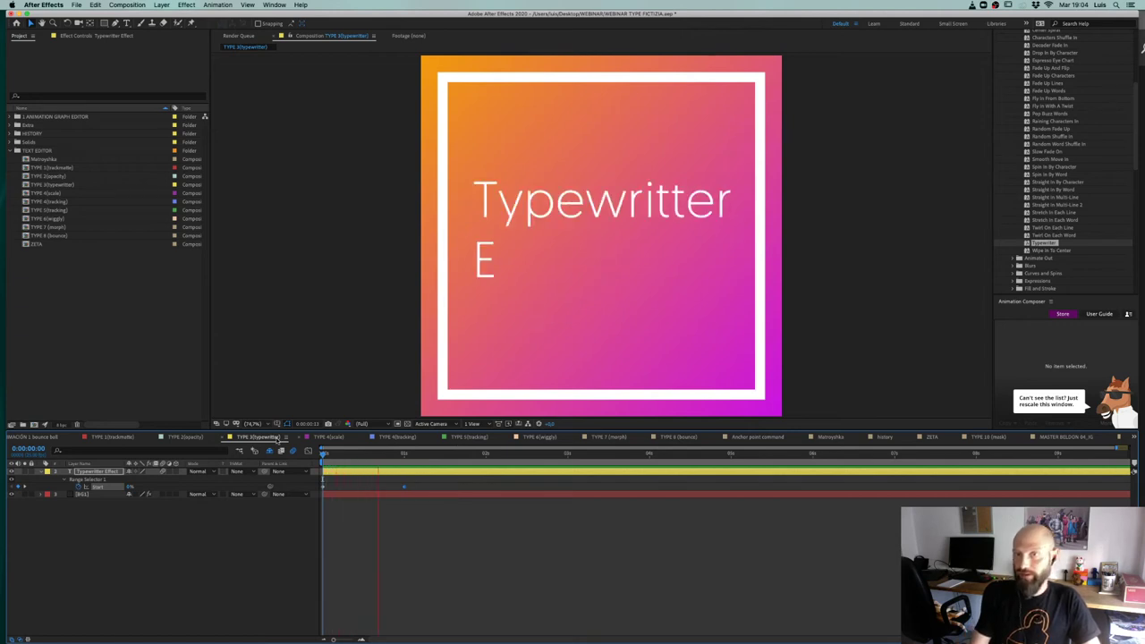
key(space)
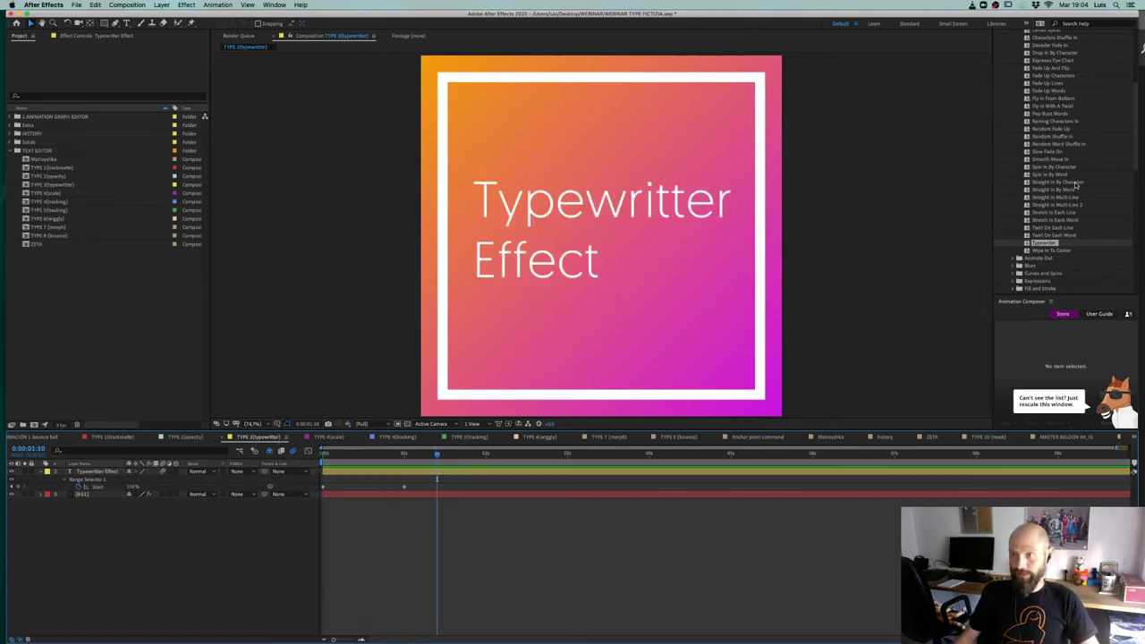
Step: Browse the Animate In presets, and collapse the Animate In and Text preset folders
scroll(1018, 212, up, 3)
scroll(1018, 210, up, 3)
scroll(1020, 209, down, 5)
scroll(1039, 149, up, 3)
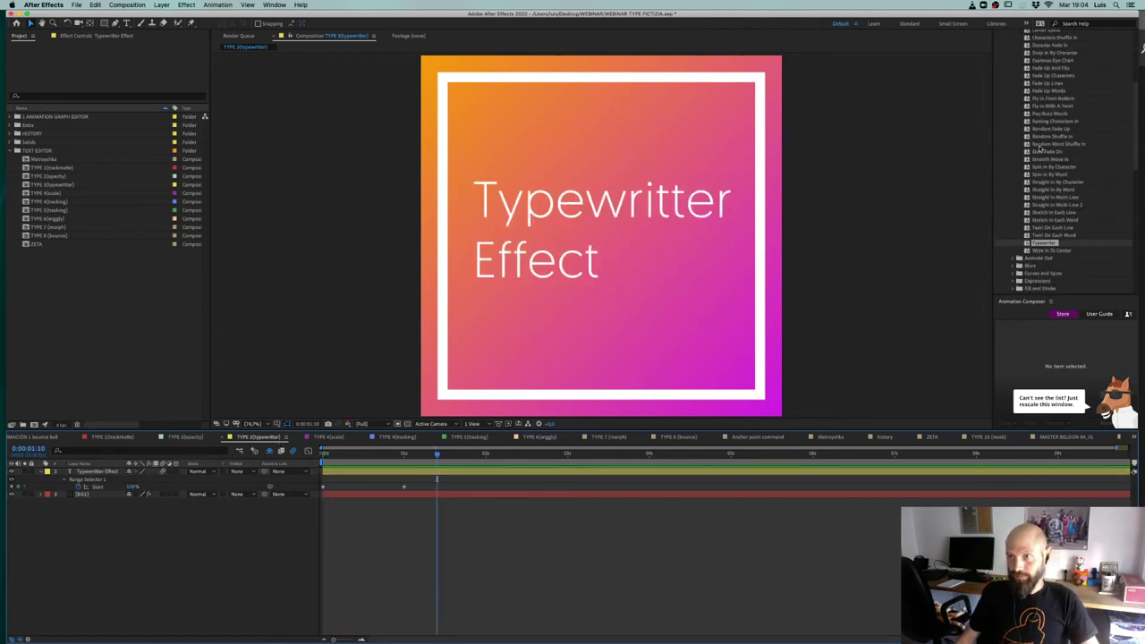
click(1012, 76)
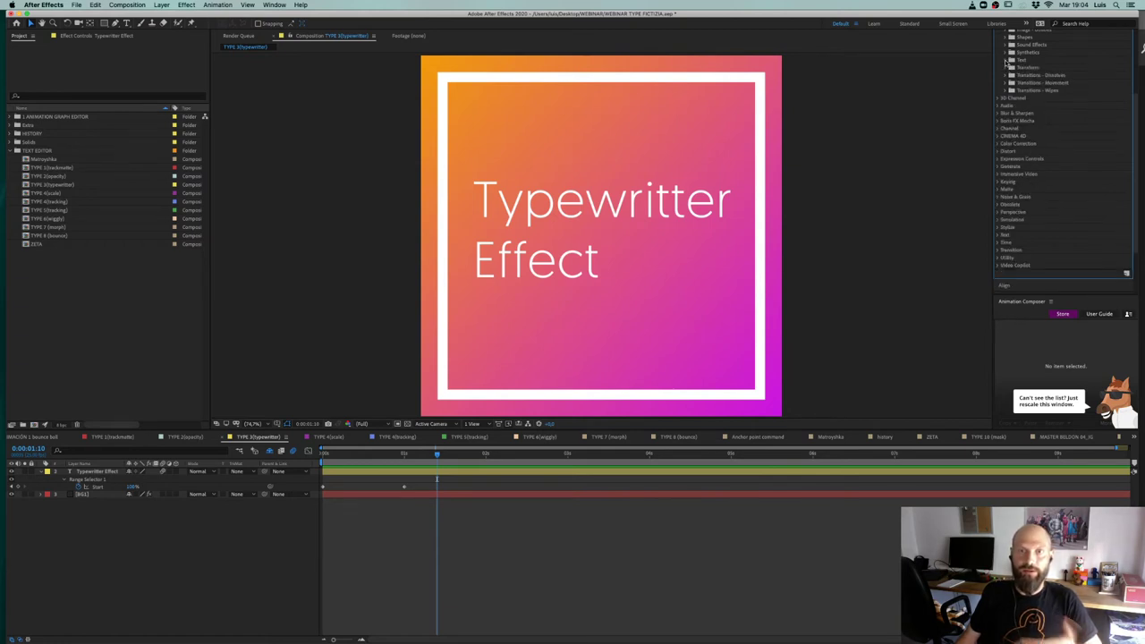
click(1006, 60)
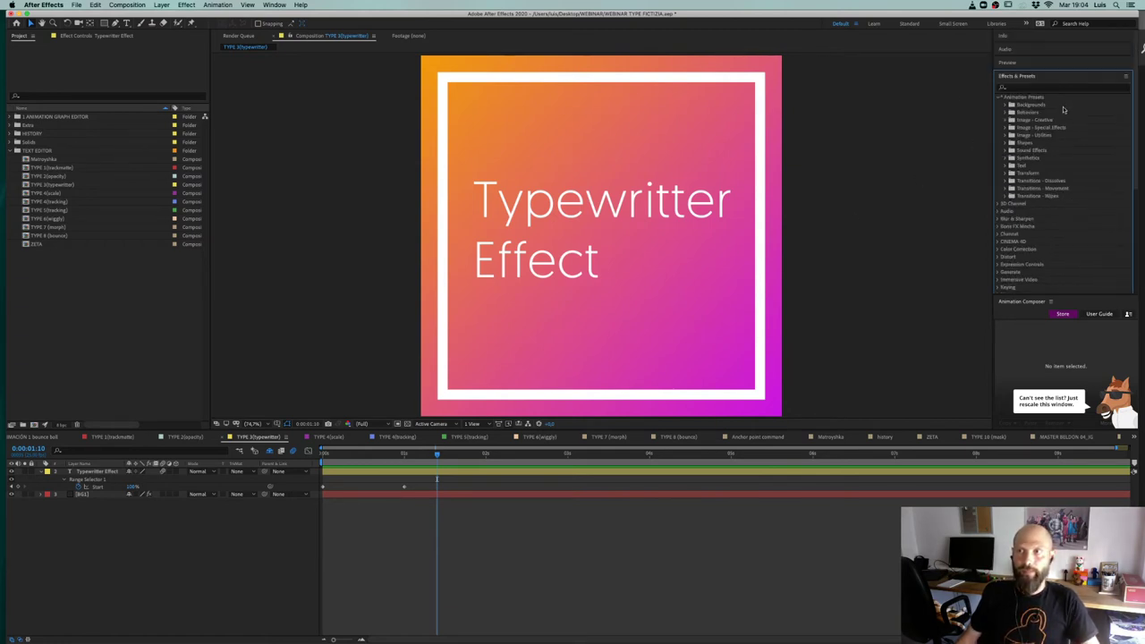
Step: Collapse the Animation Presets folder and play the Typewriter animation from 0:00:00:00
click(1000, 97)
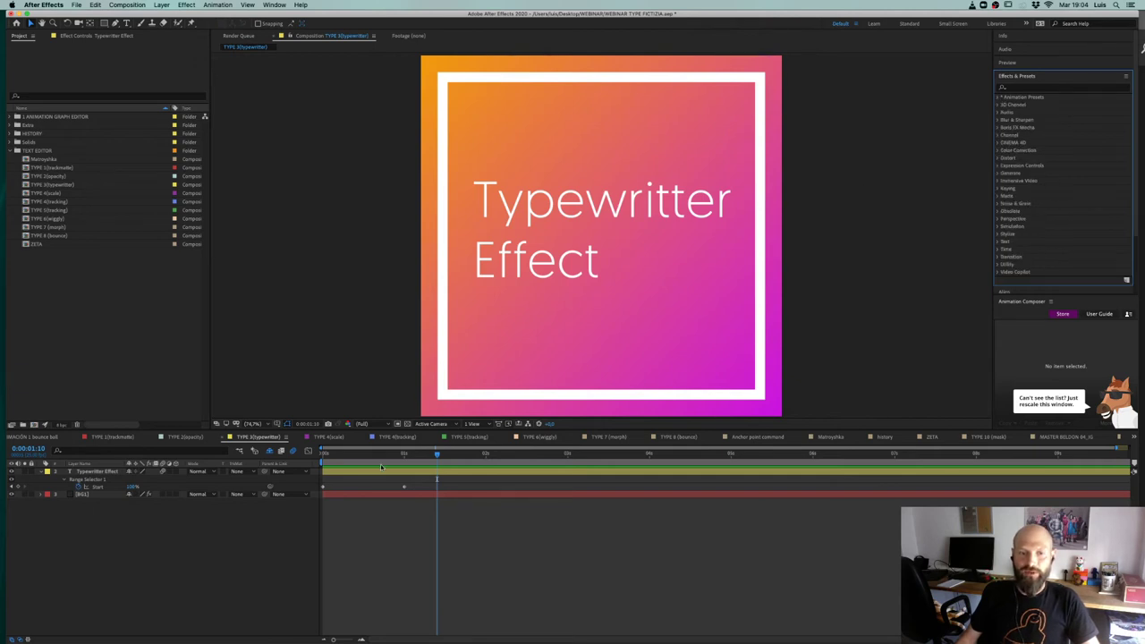
drag(371, 454, 286, 457)
key(space)
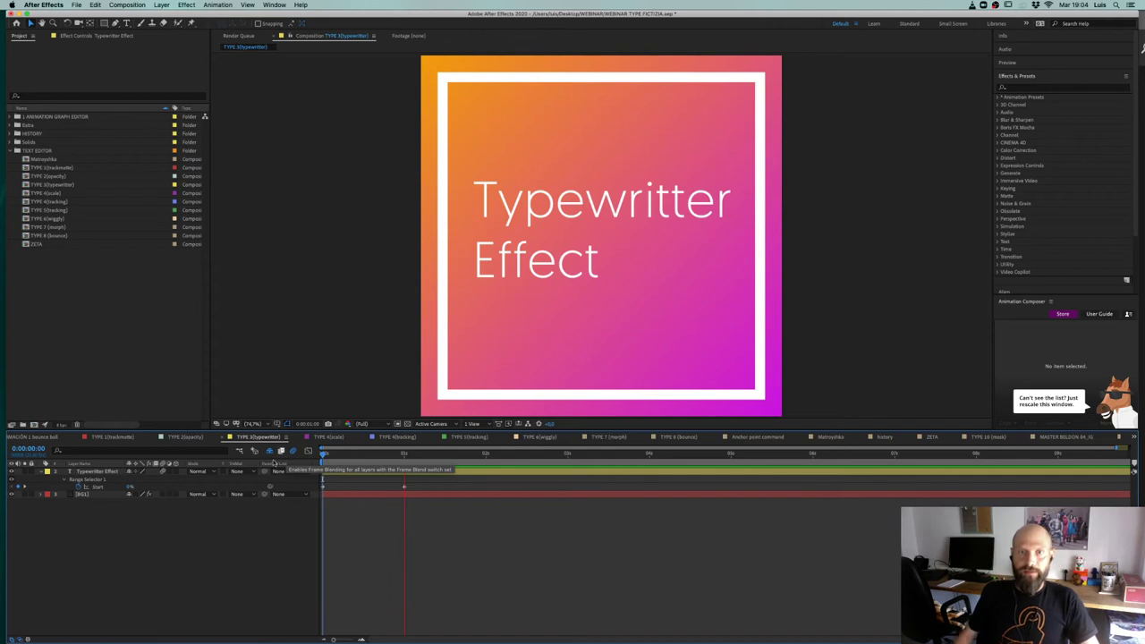
key(space)
Step: Open the TYPE 4(scale) composition and play its finished animation from the start
click(327, 437)
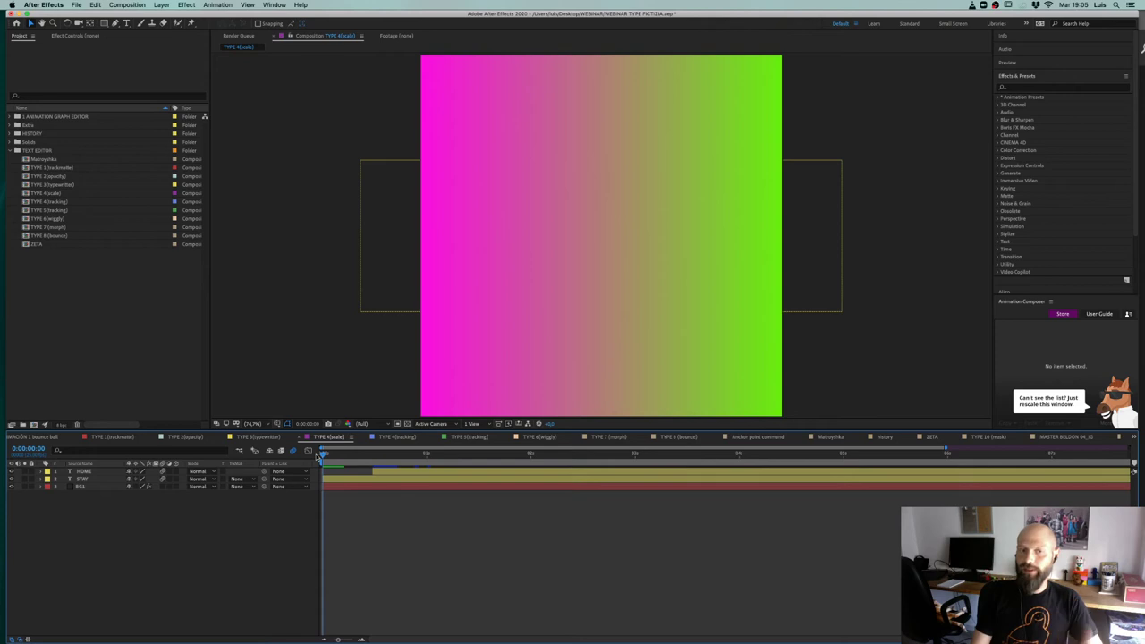
key(space)
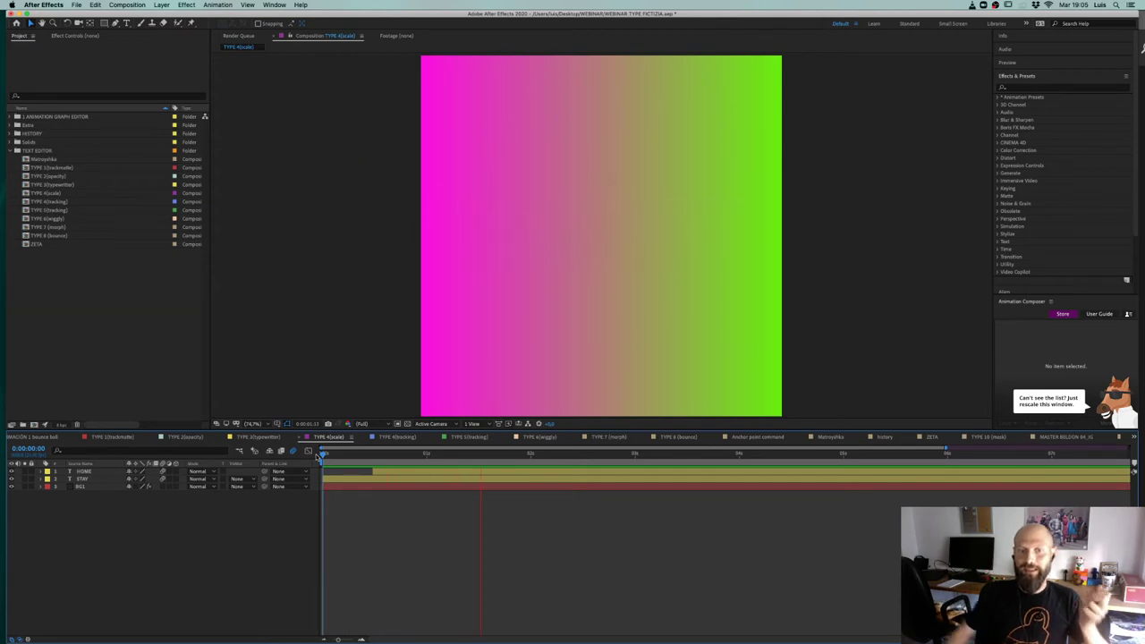
key(space)
Step: Reveal the STAY layer's keyframed properties and examine its Scale and Opacity keyframes between 0:00:00:05 and 0:00:00:15
click(83, 478)
key(u)
click(423, 541)
click(348, 480)
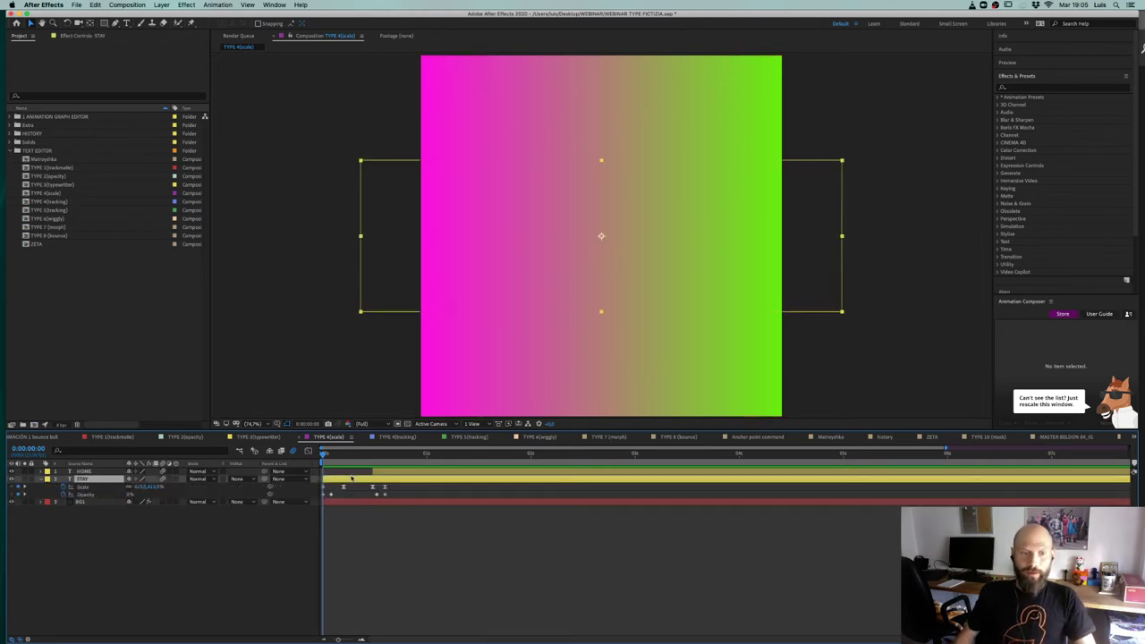
click(386, 456)
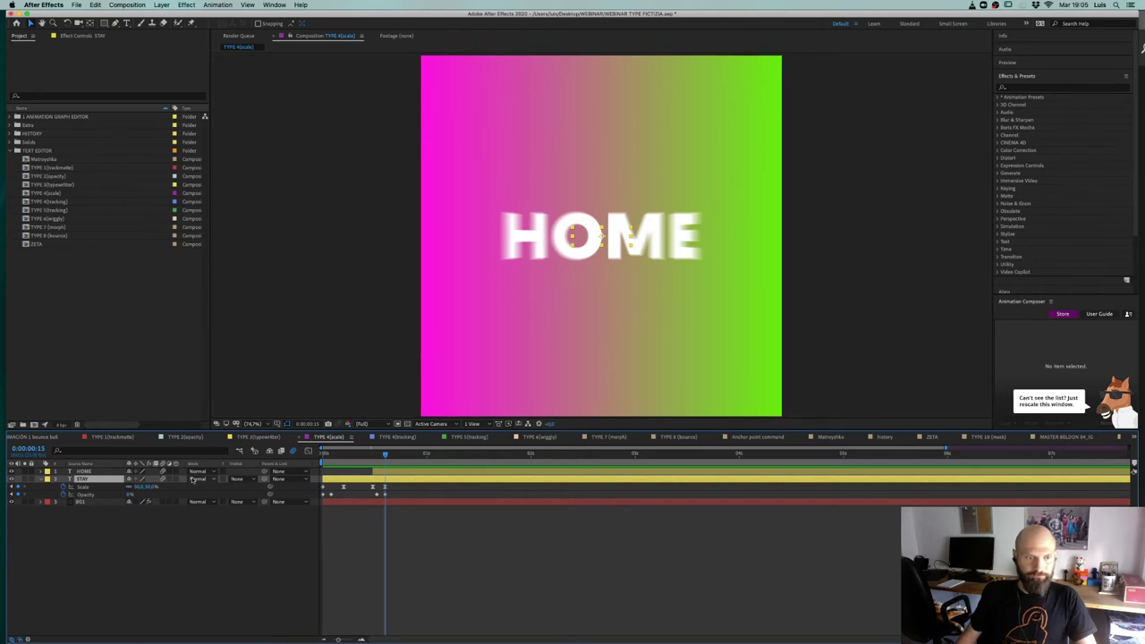
drag(385, 456, 344, 456)
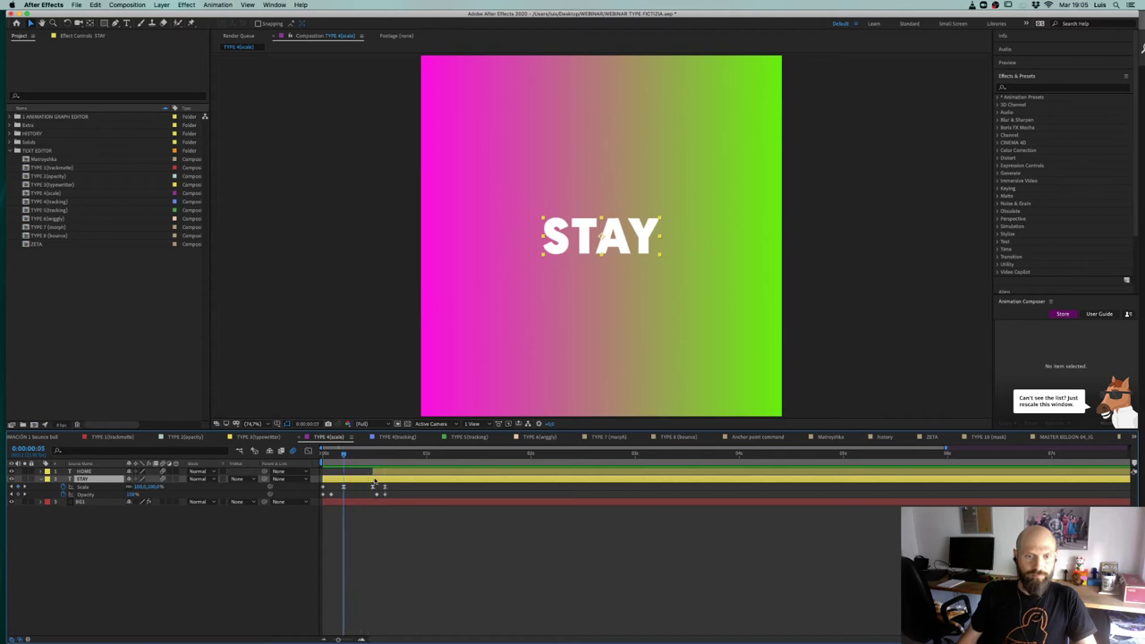
Step: Remove all Scale and Opacity keyframes from the STAY layer at 0:00:00:05, and delete the HOME layer
click(64, 487)
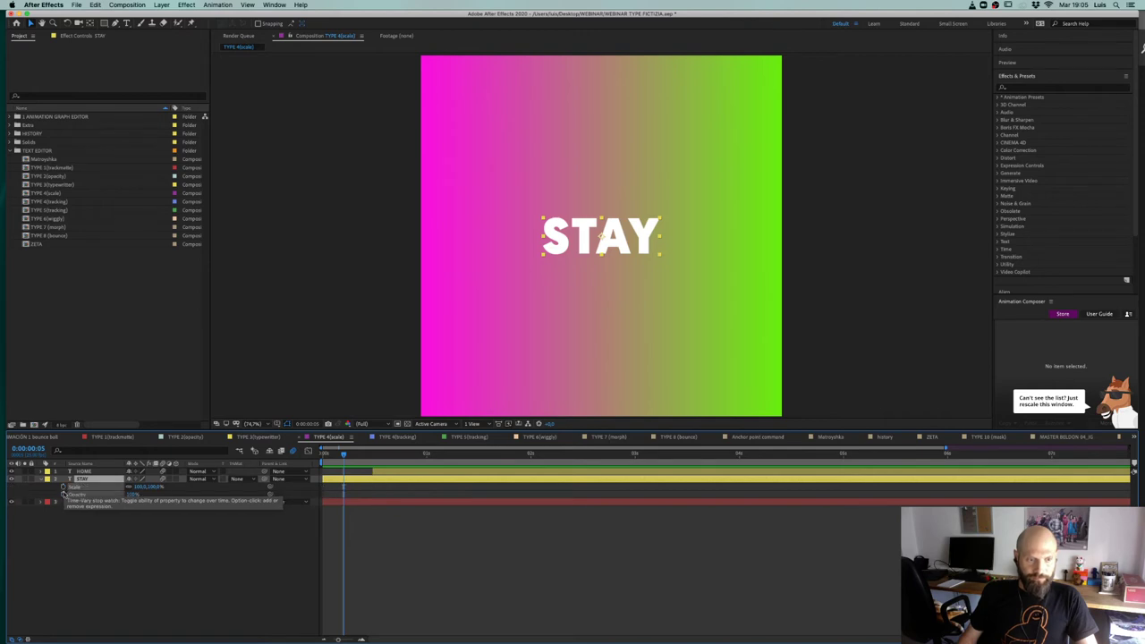
click(71, 537)
click(92, 472)
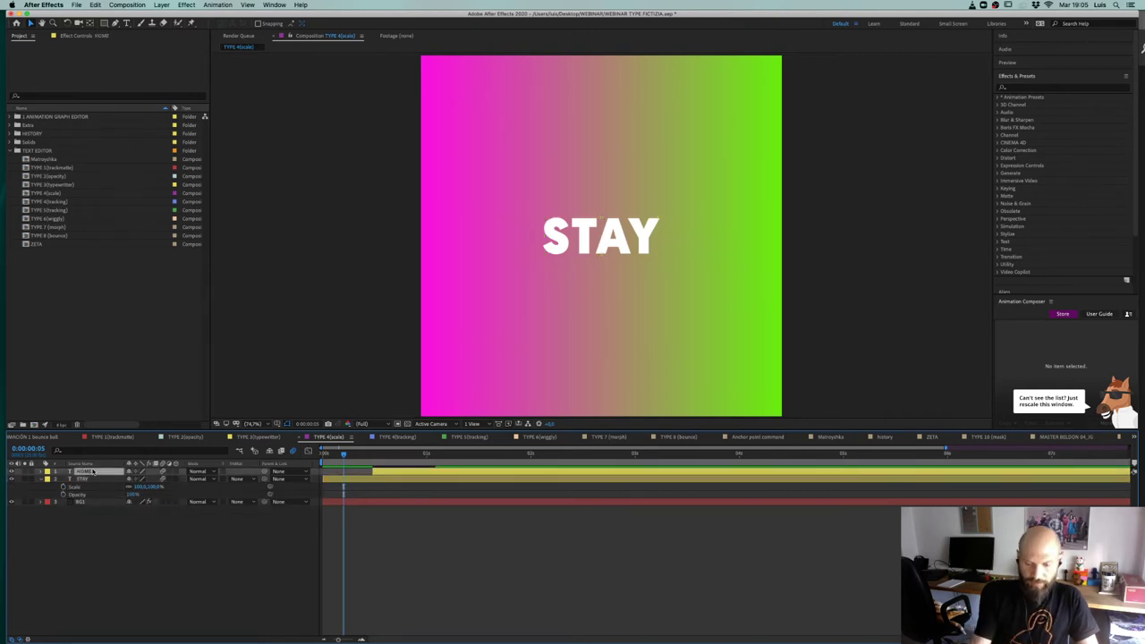
key(Delete)
click(101, 515)
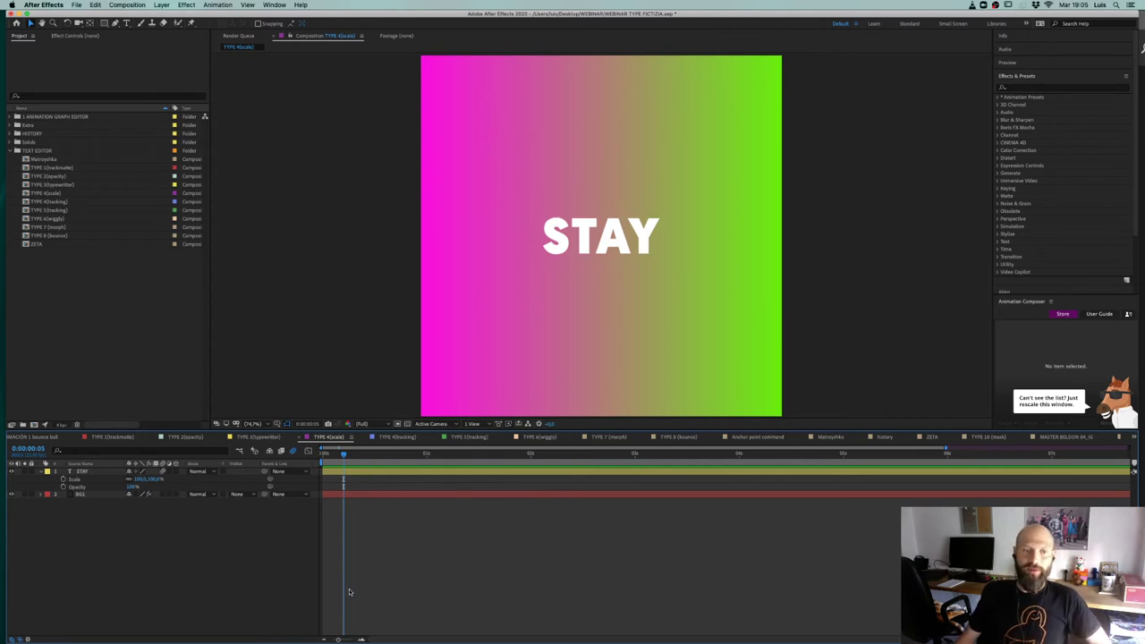
Step: Keyframe STAY's Scale at 100% at 0:00:00:05, and enlarge it to about 458% at 0:00:00:00
click(68, 480)
click(64, 480)
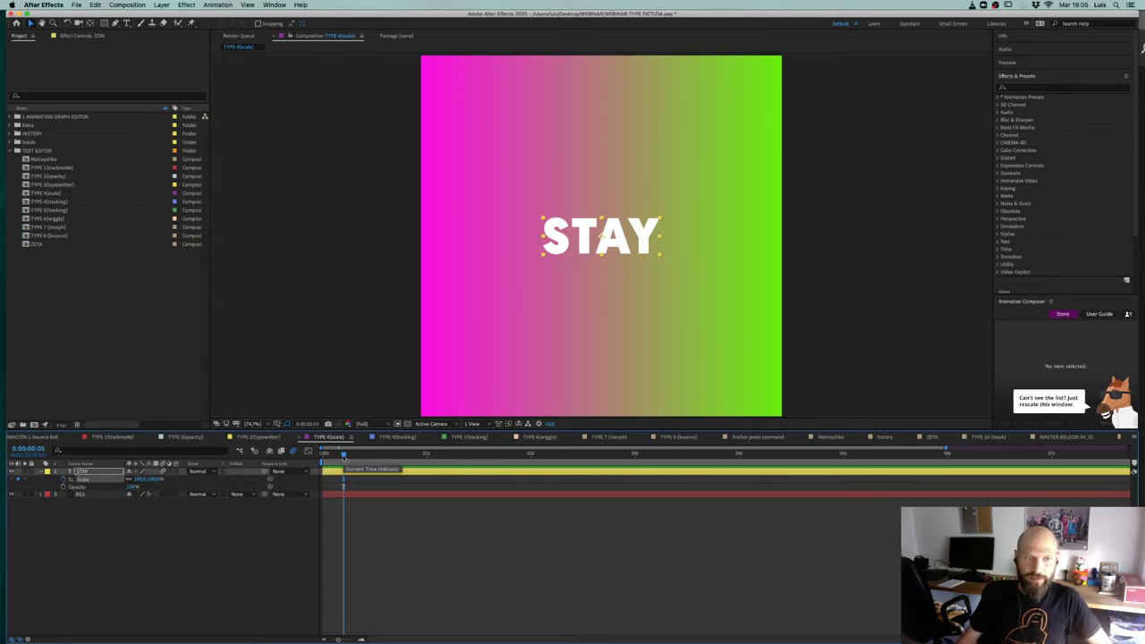
drag(344, 455, 322, 455)
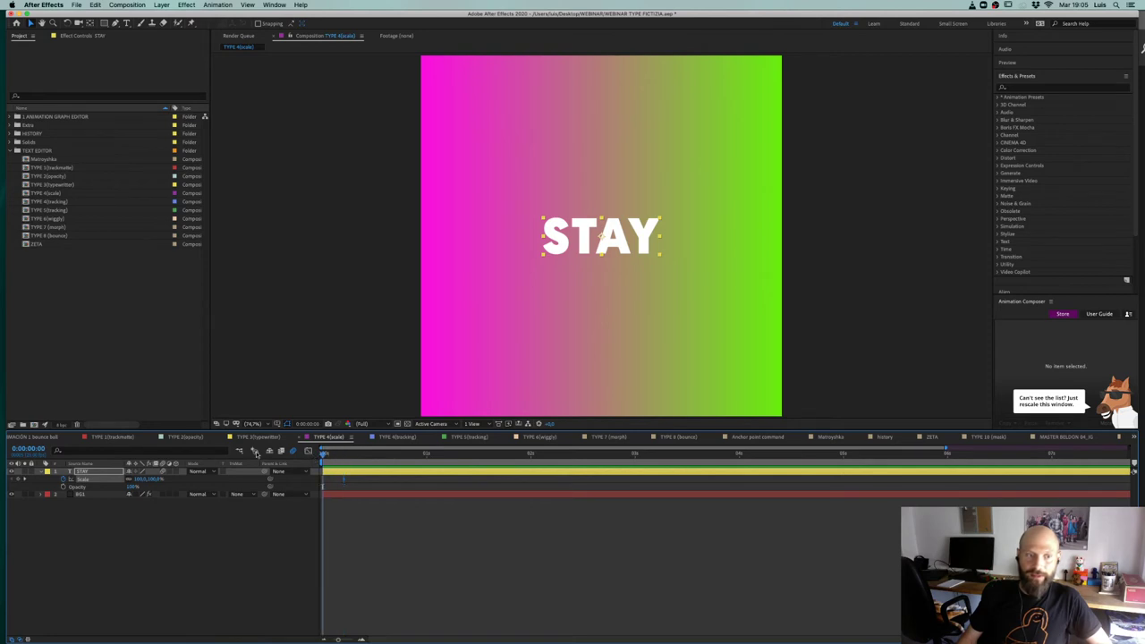
drag(149, 484, 283, 452)
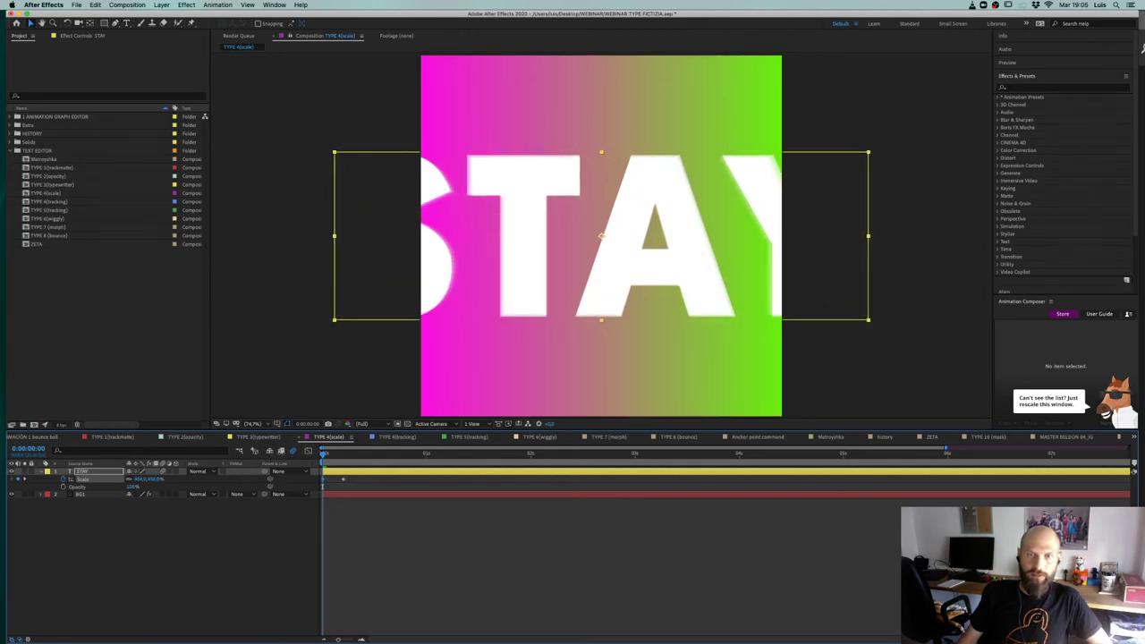
Step: Ease the Scale keyframe at 0:00:00:05 and preview the shrinking word from 0:00:00:00 with the composition's motion blur off
drag(328, 455, 343, 453)
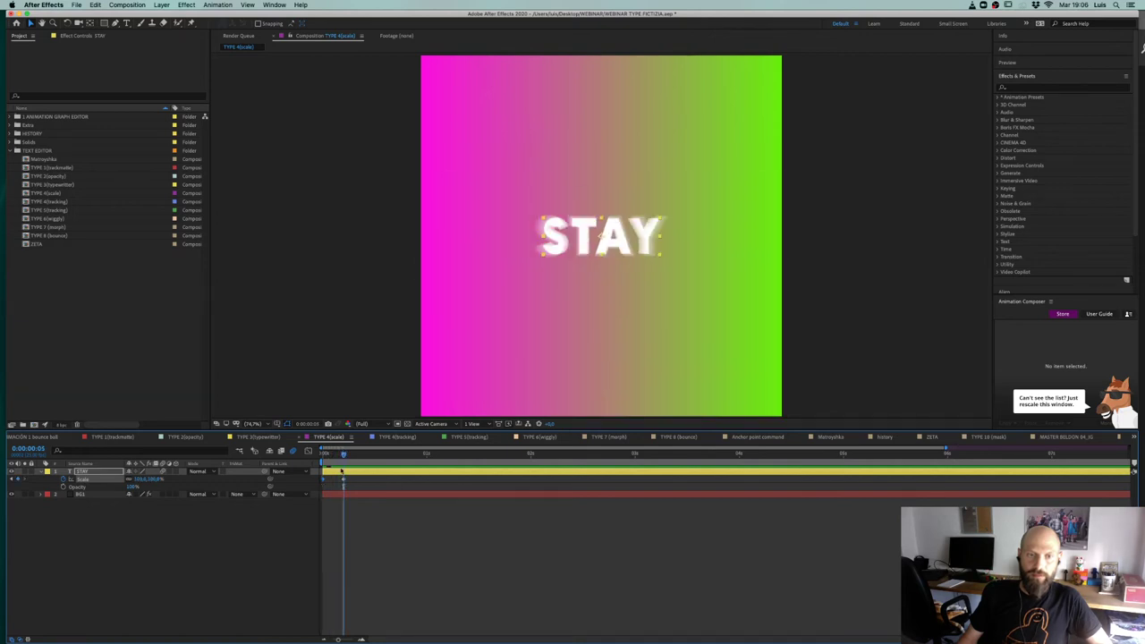
click(293, 451)
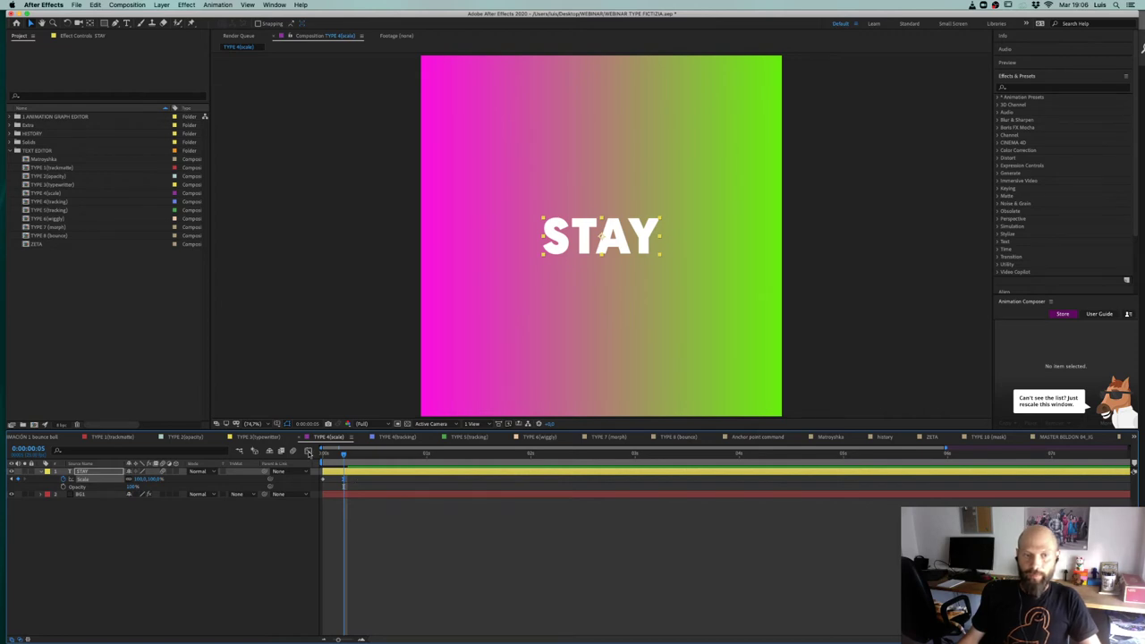
drag(341, 458, 314, 457)
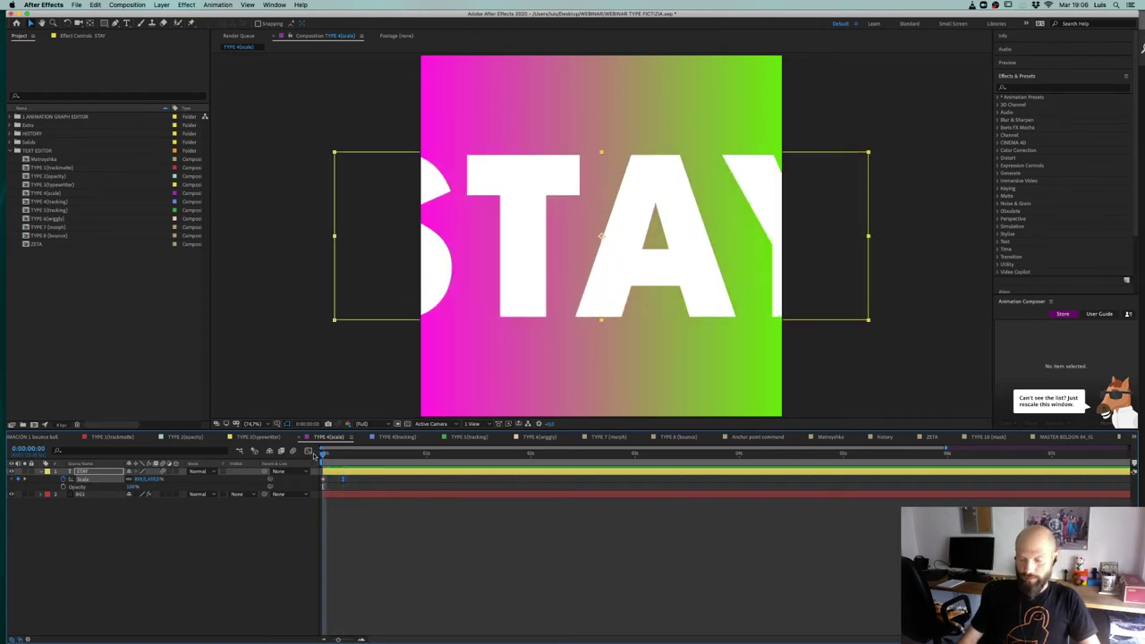
key(space)
key(space)
click(345, 454)
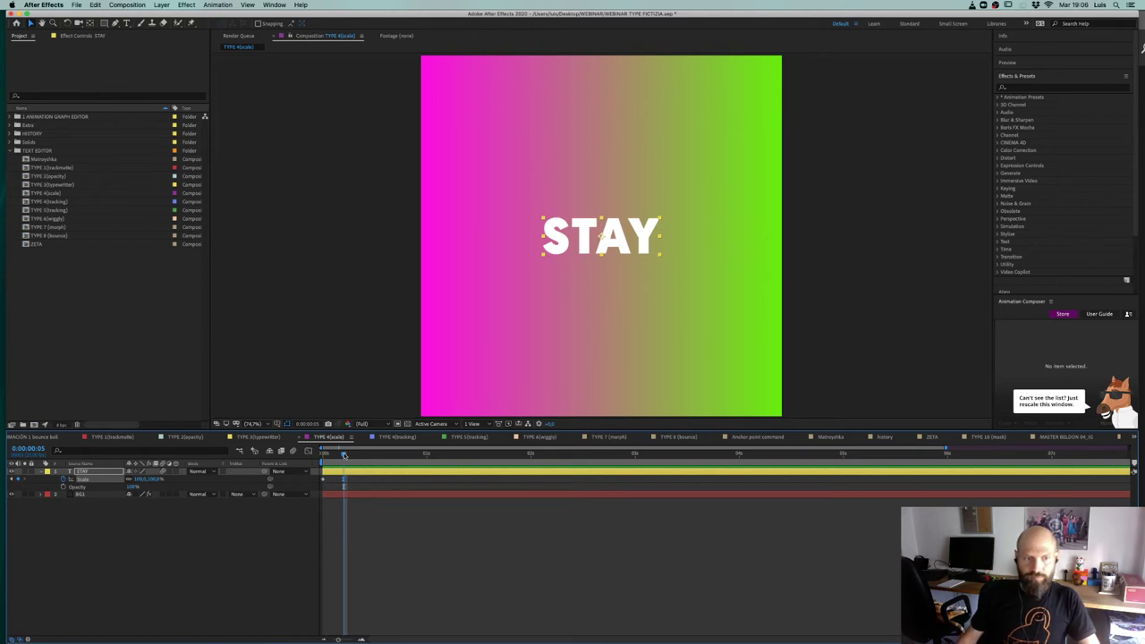
drag(338, 457, 322, 458)
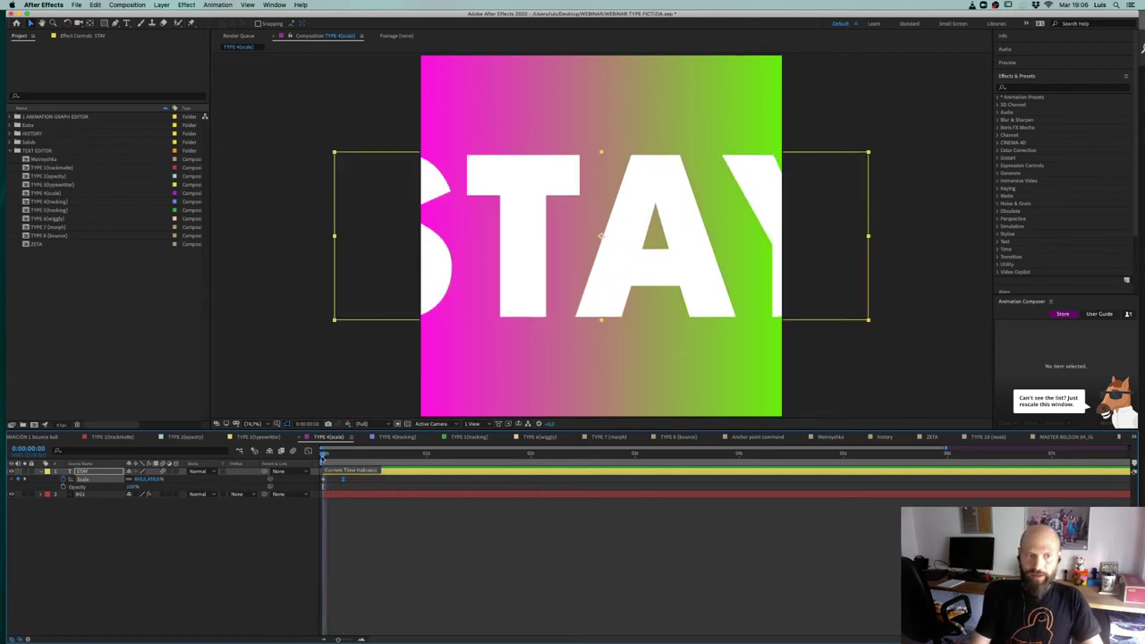
key(space)
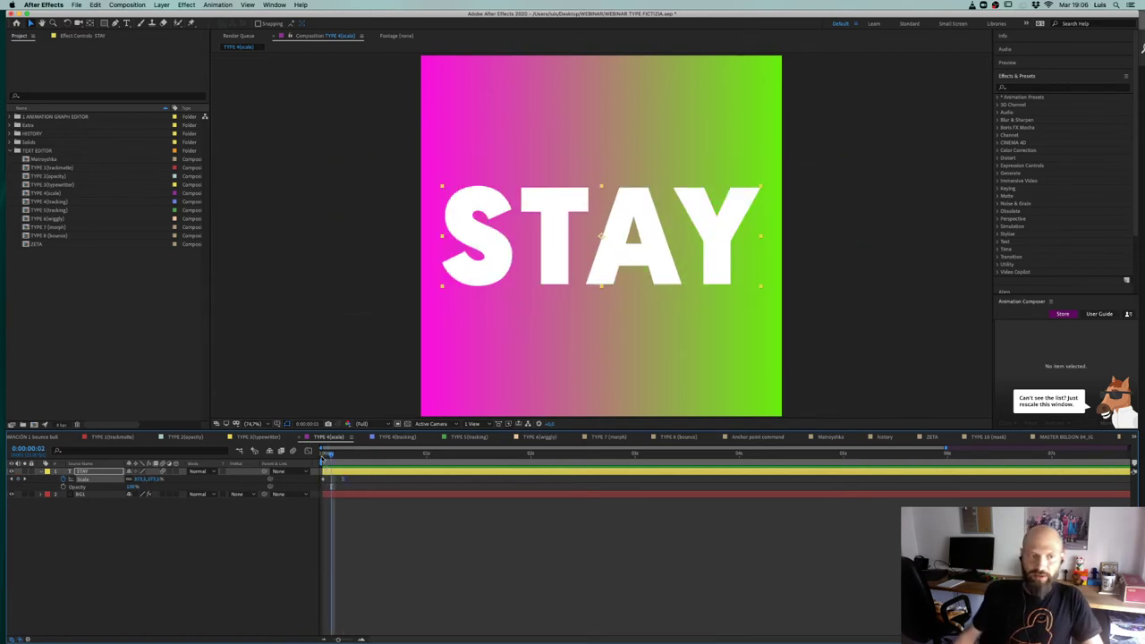
Step: Fade STAY in with Opacity keyframes of 0% at 0:00:00:00 and 100% at 0:00:00:02, and play the result
click(62, 486)
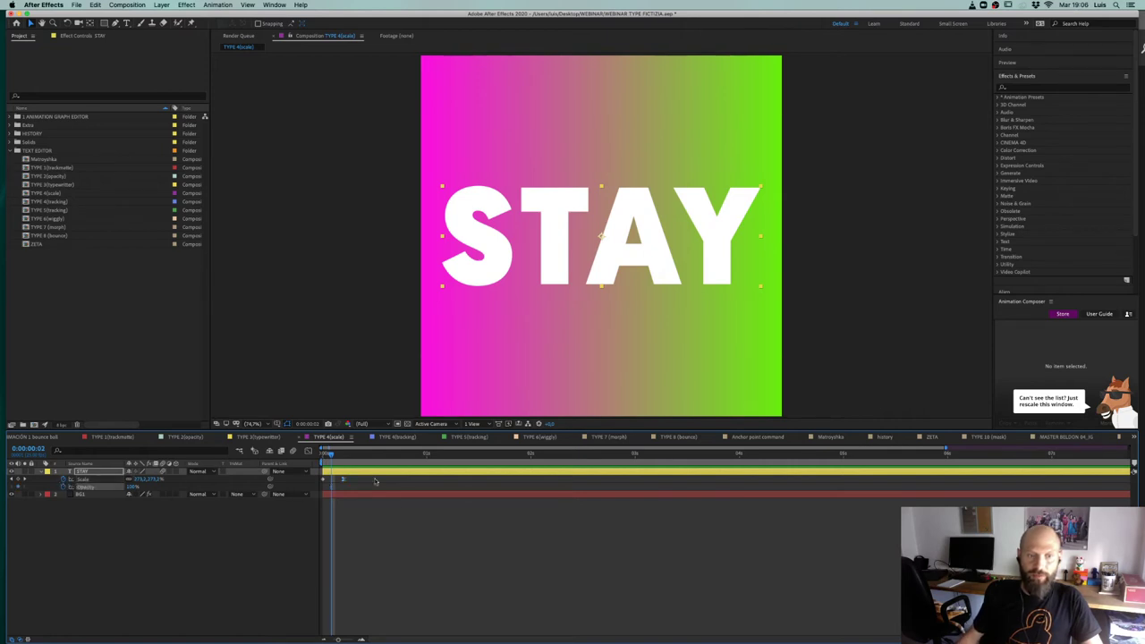
click(324, 456)
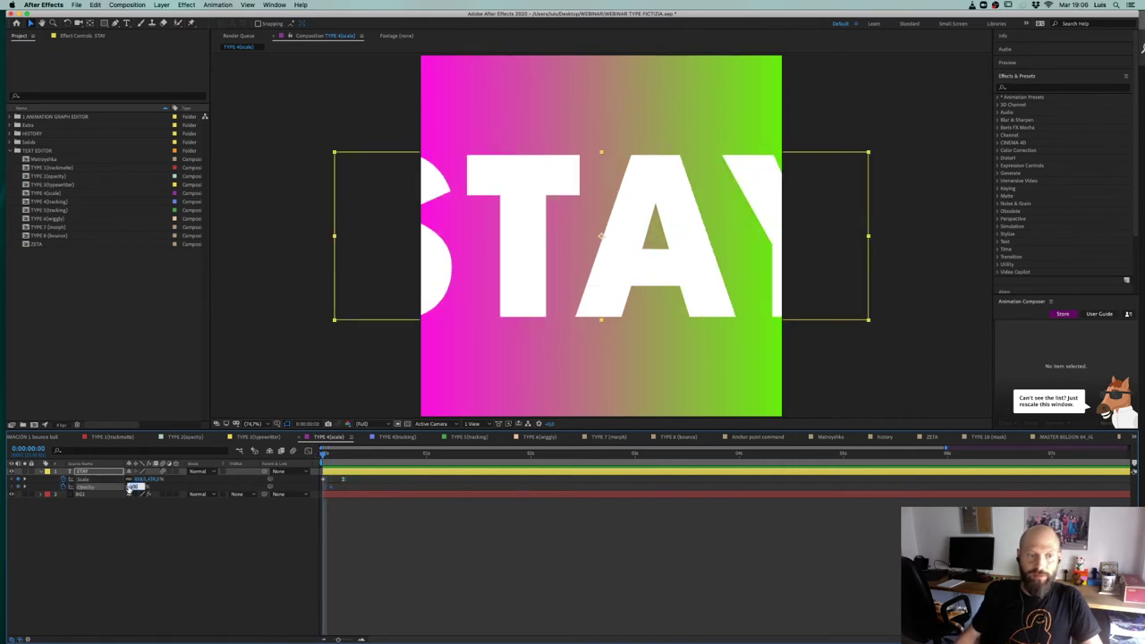
text(0)
key(Return)
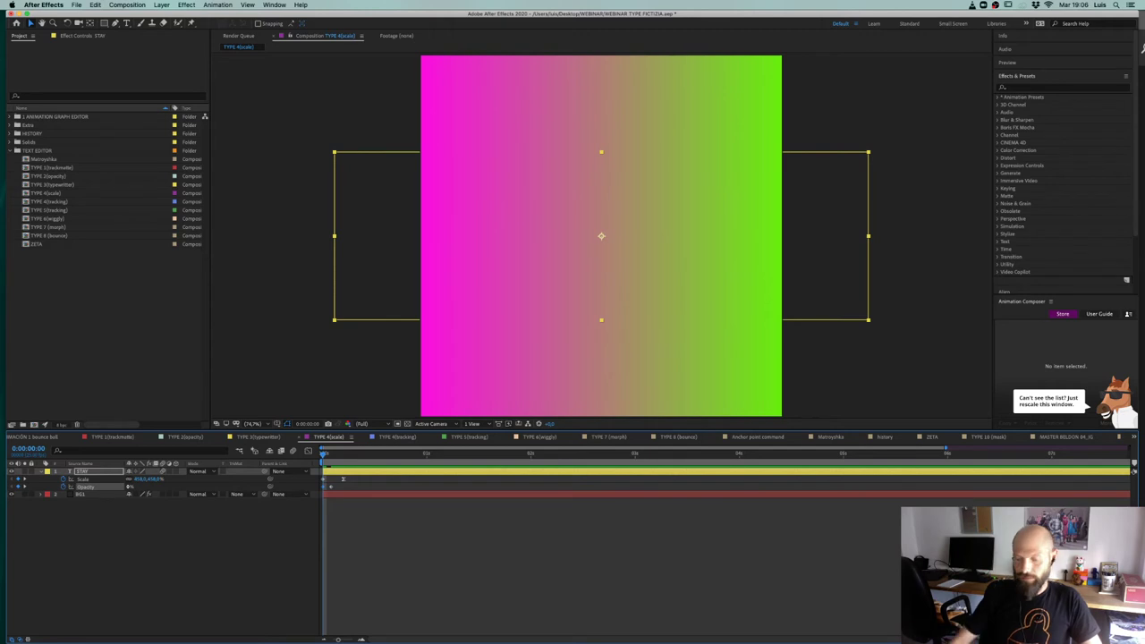
key(space)
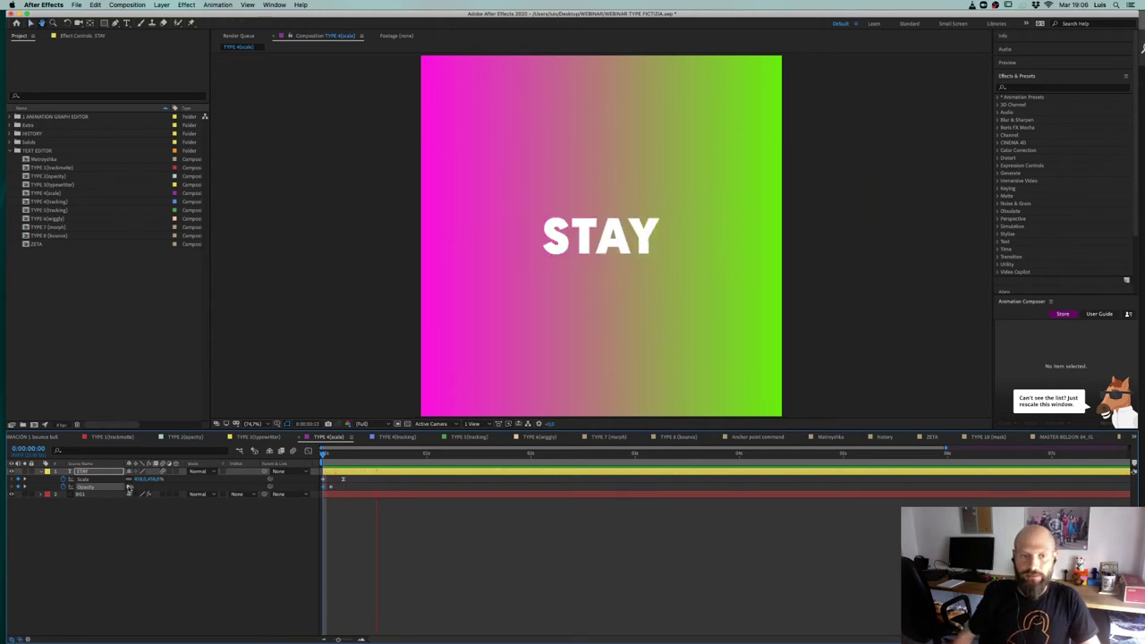
key(space)
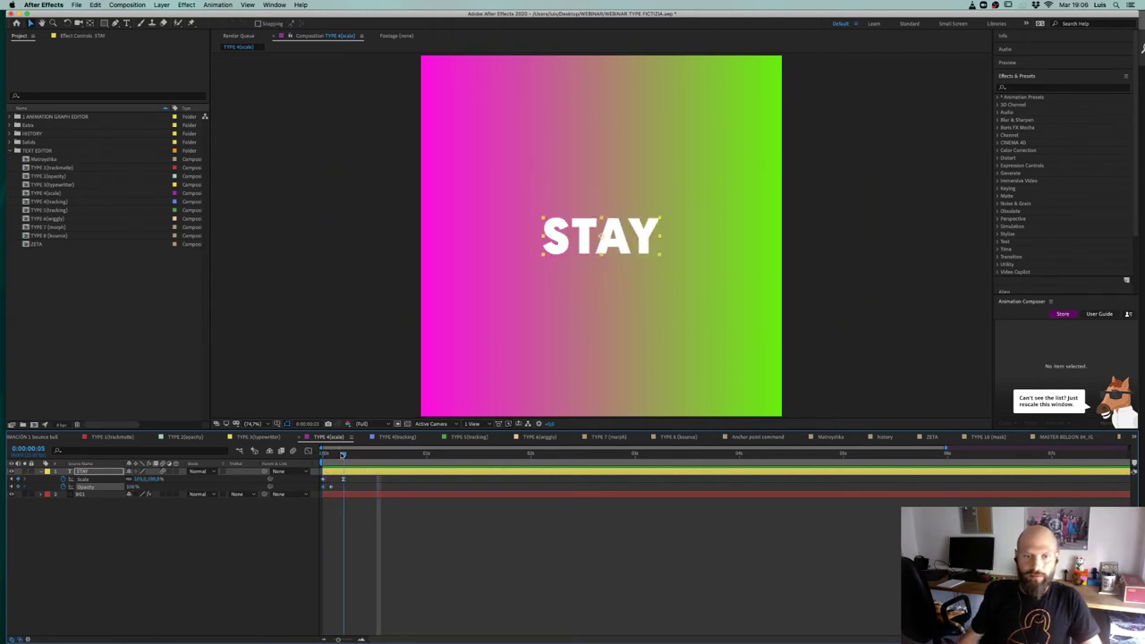
Step: Add a Scale keyframe on the STAY layer at 0:00:00:12 to hold the word at 100%
key(space)
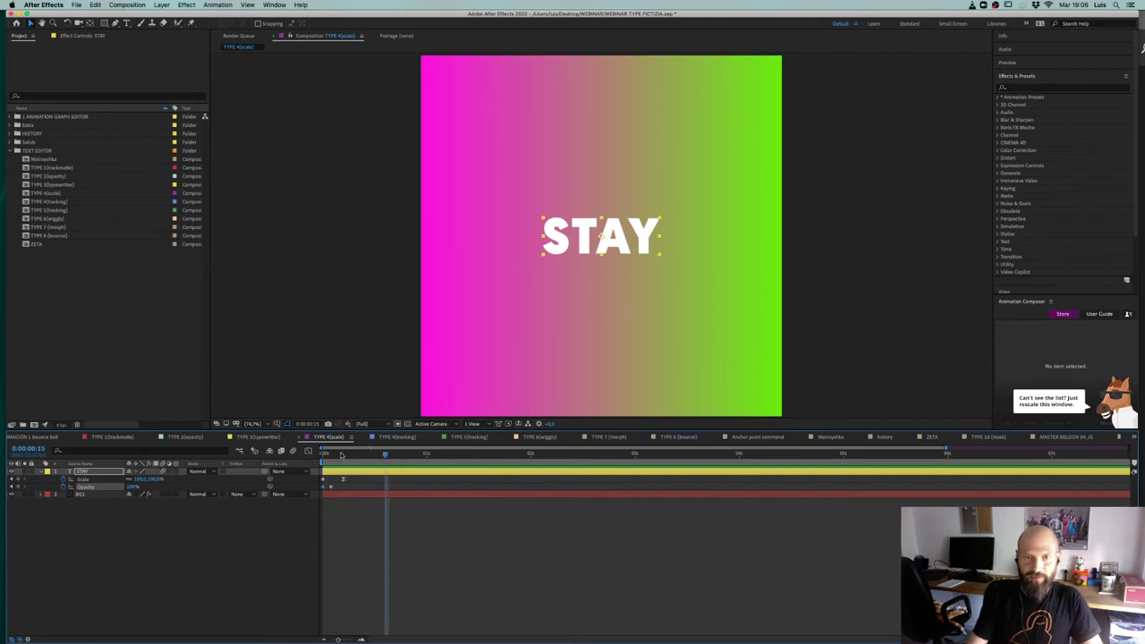
key(Page_Up)
key(Page_Up)
key(Page_Up)
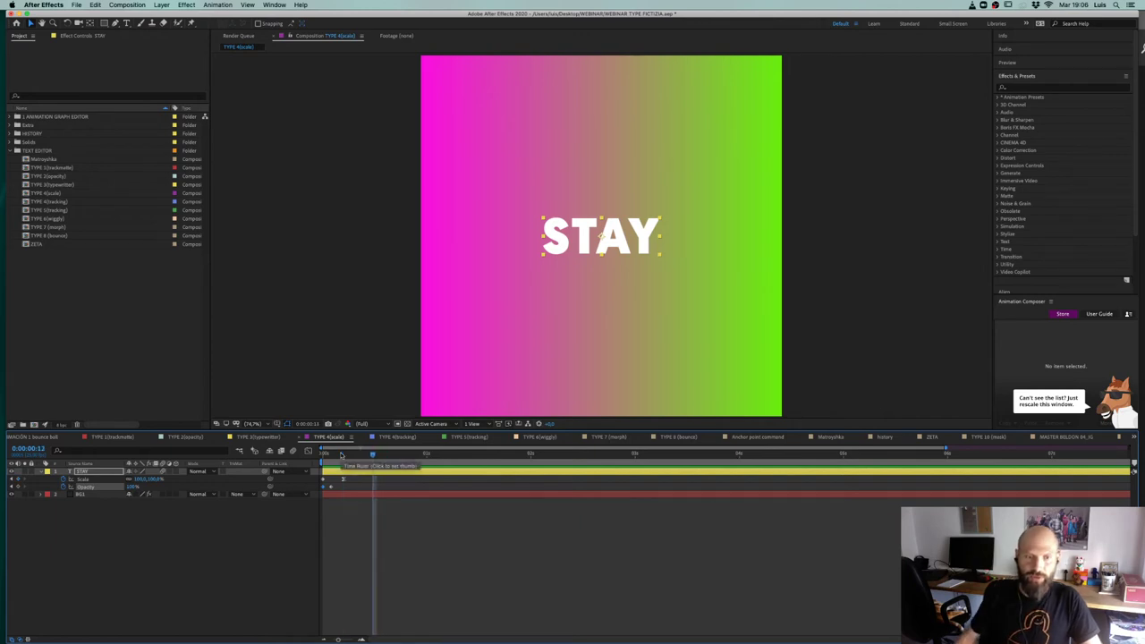
click(18, 480)
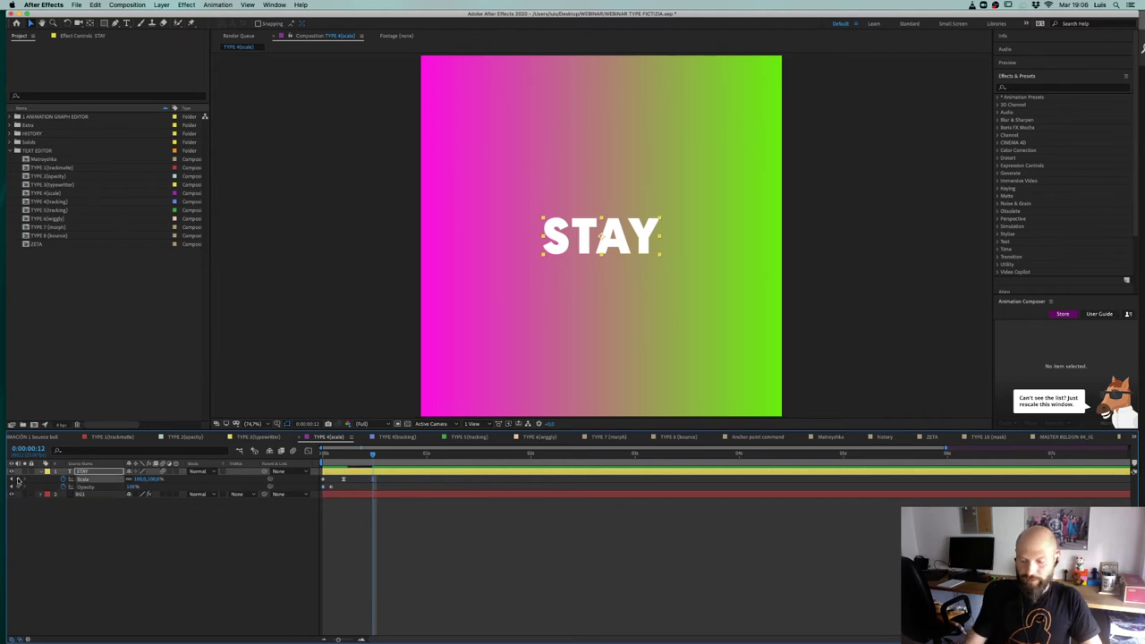
Step: Shrink the STAY layer's Scale to 50% at 0:00:00:17
key(Page_Down)
key(Page_Down)
key(Page_Down)
key(Page_Down)
key(Page_Down)
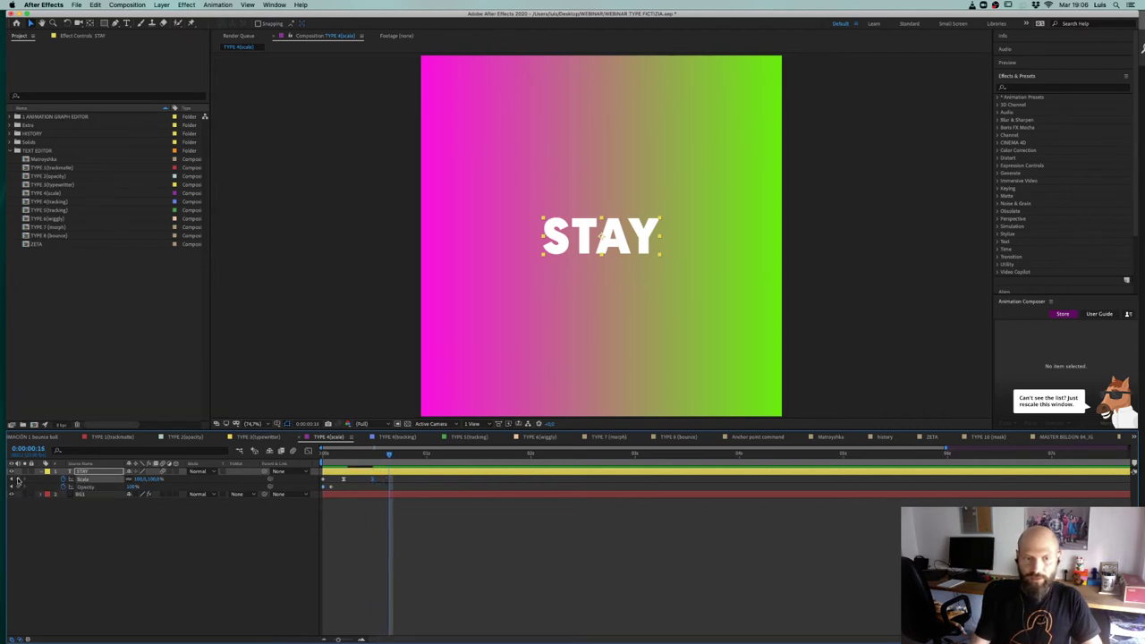
click(156, 480)
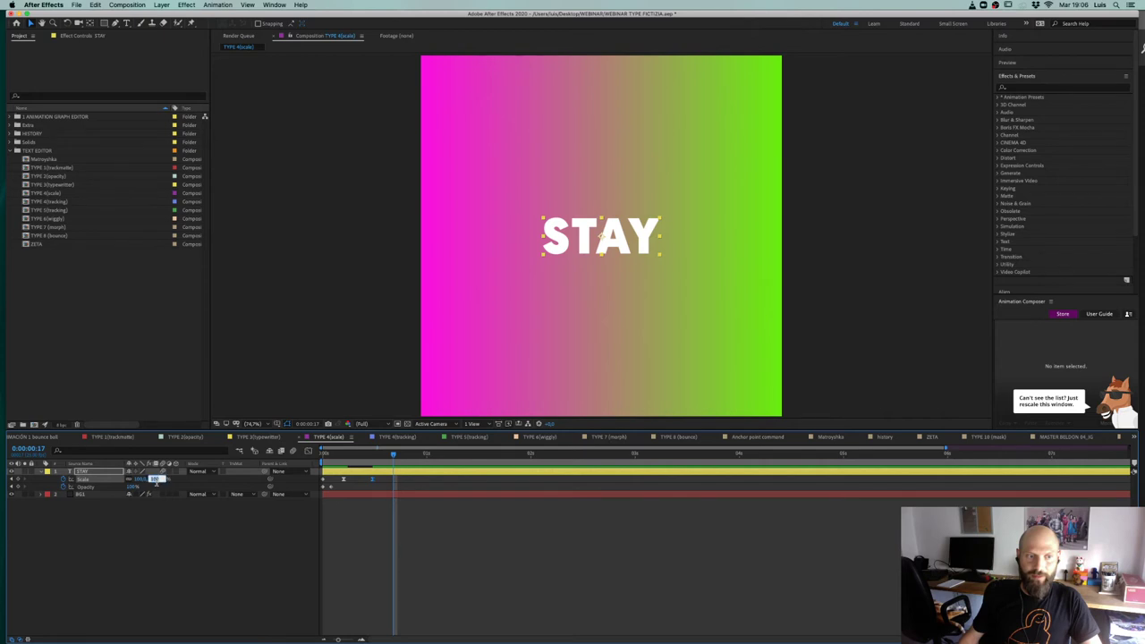
text(50)
key(Return)
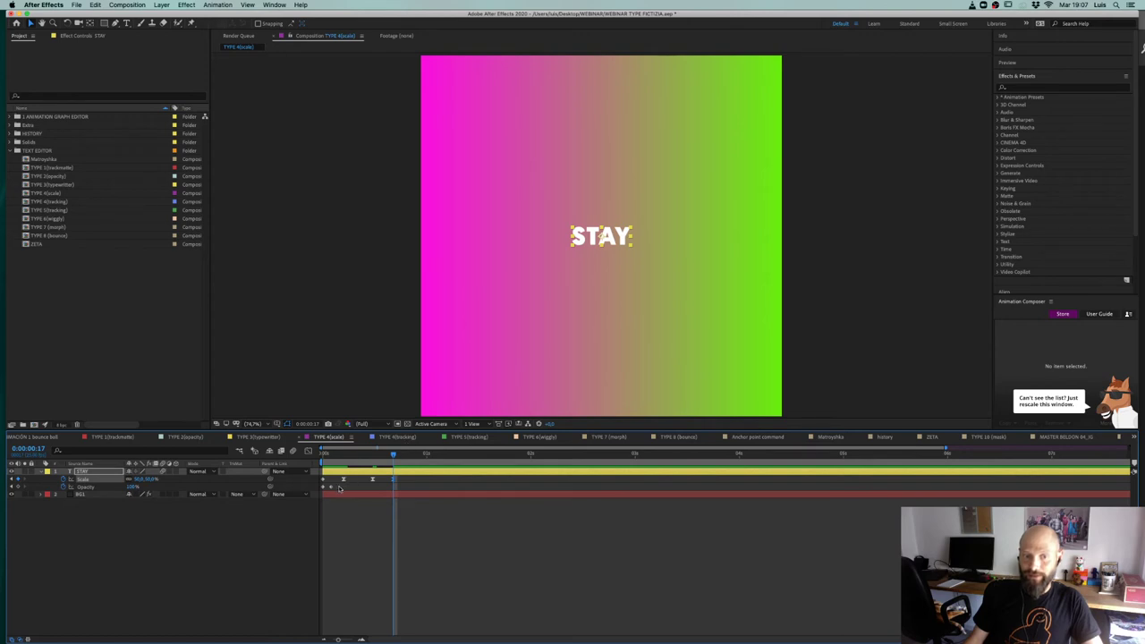
Step: Copy STAY's two fade-in Opacity keyframes to 0:00:00:17 and time-reverse them into a fade-out
click(372, 455)
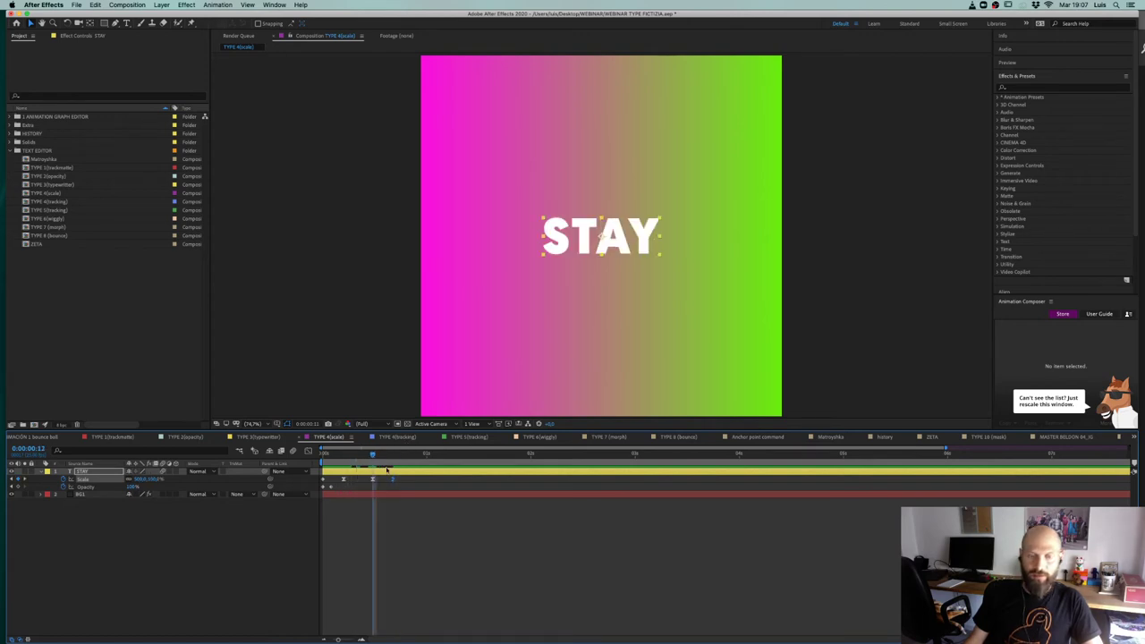
click(393, 455)
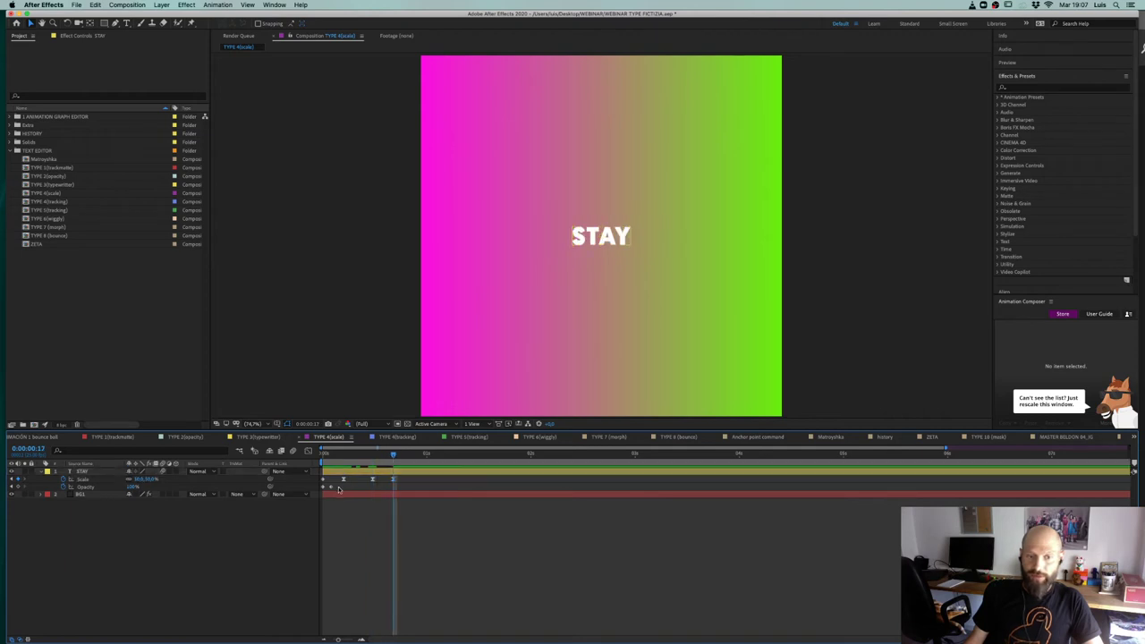
drag(322, 490, 321, 492)
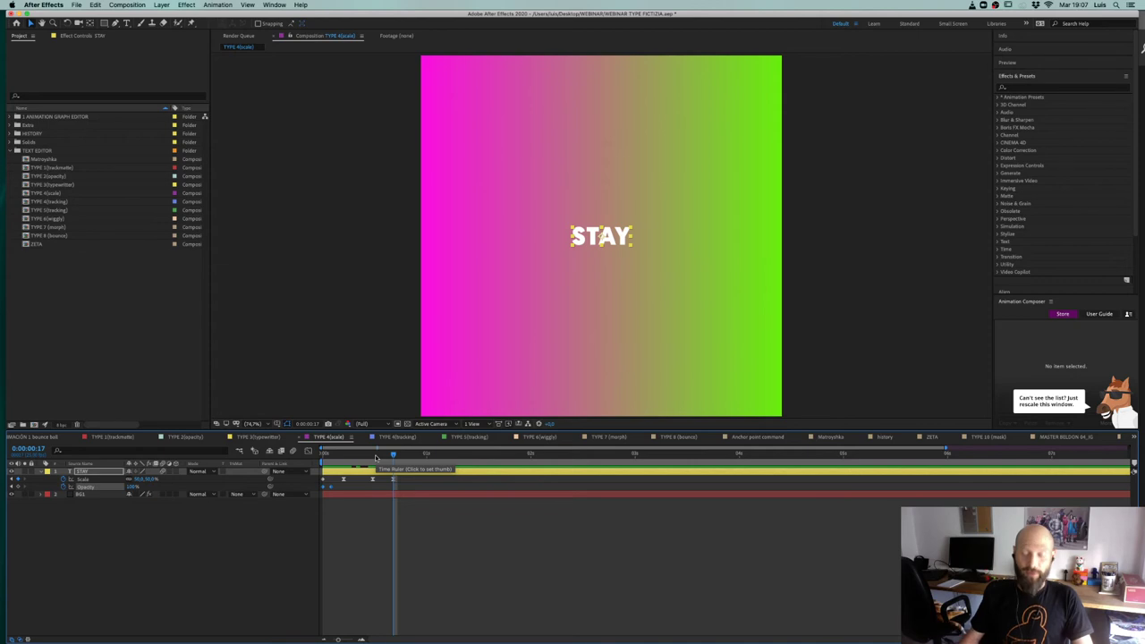
key(super+v)
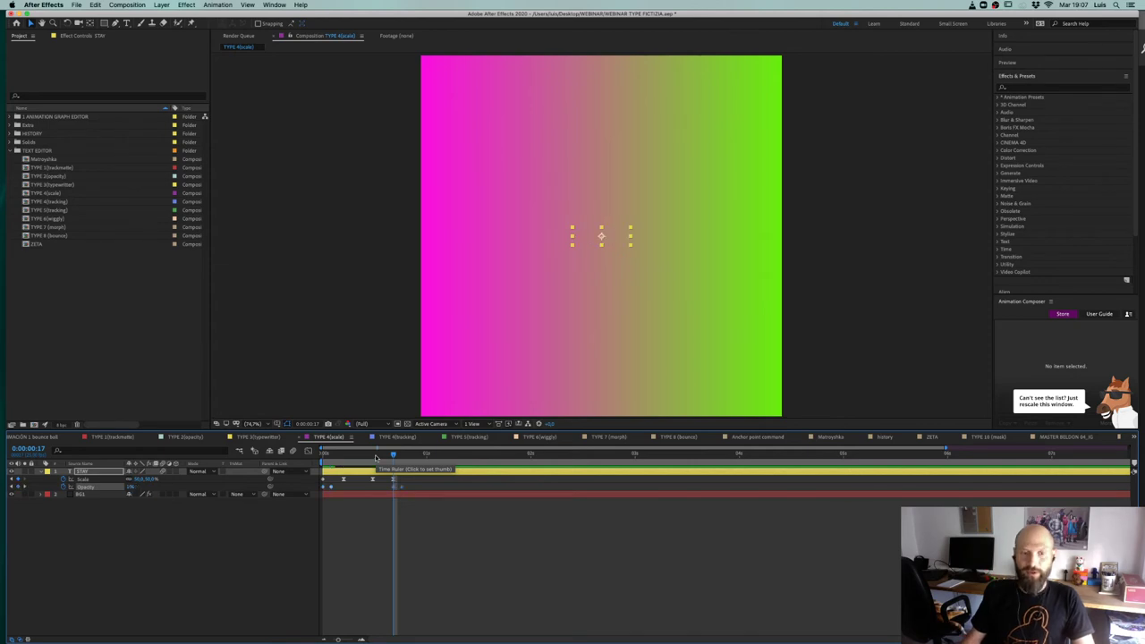
right_click(402, 487)
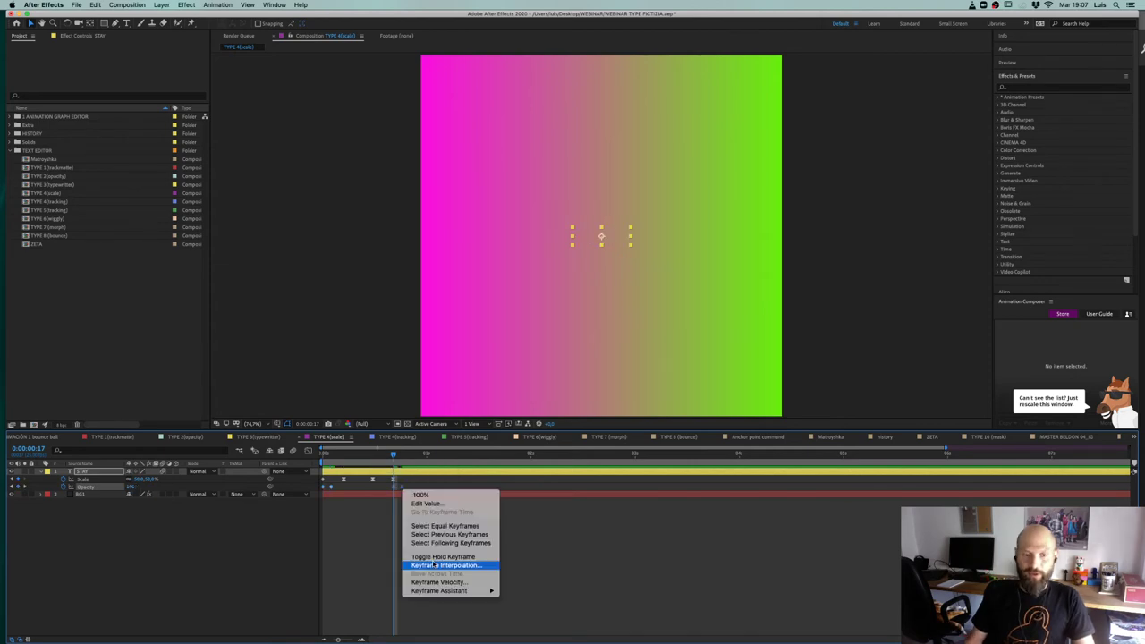
mouse_move(448, 591)
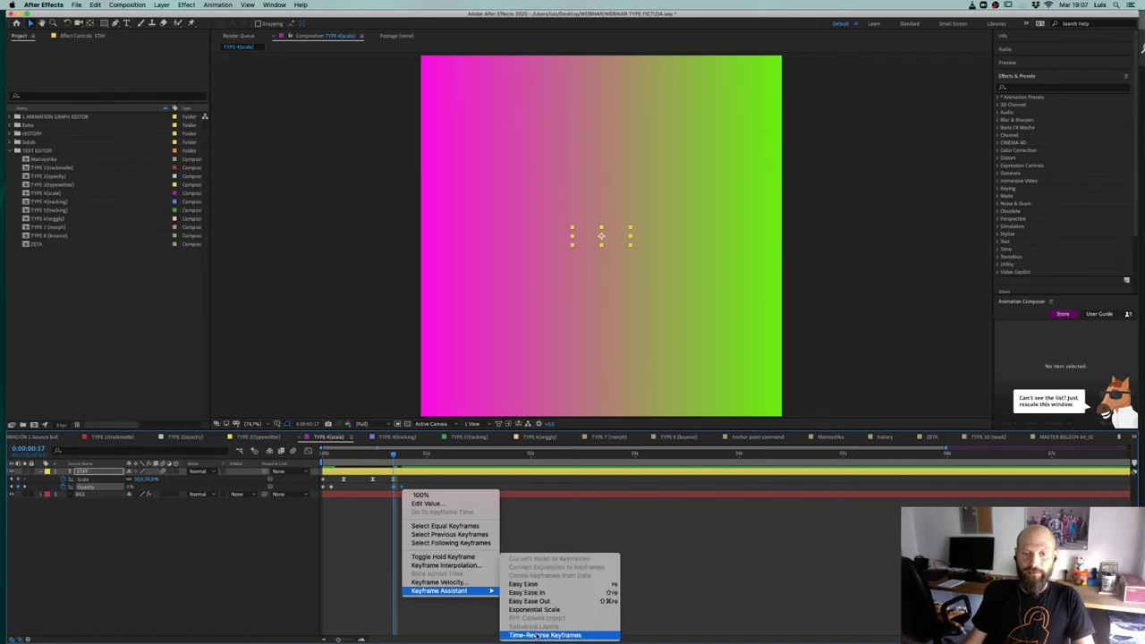
click(537, 636)
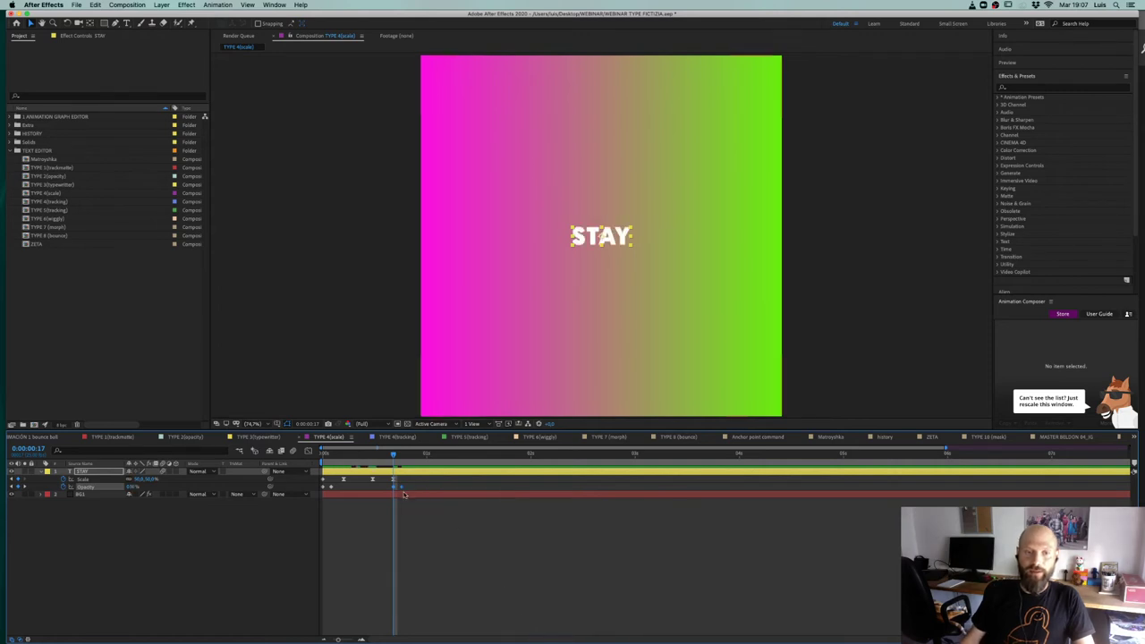
Step: Shift the reversed Opacity keyframes earlier so STAY's fade-out ends at 0:00:00:17, and check the frame at 0:00:00:12
drag(394, 488, 322, 460)
click(238, 579)
click(373, 458)
click(206, 567)
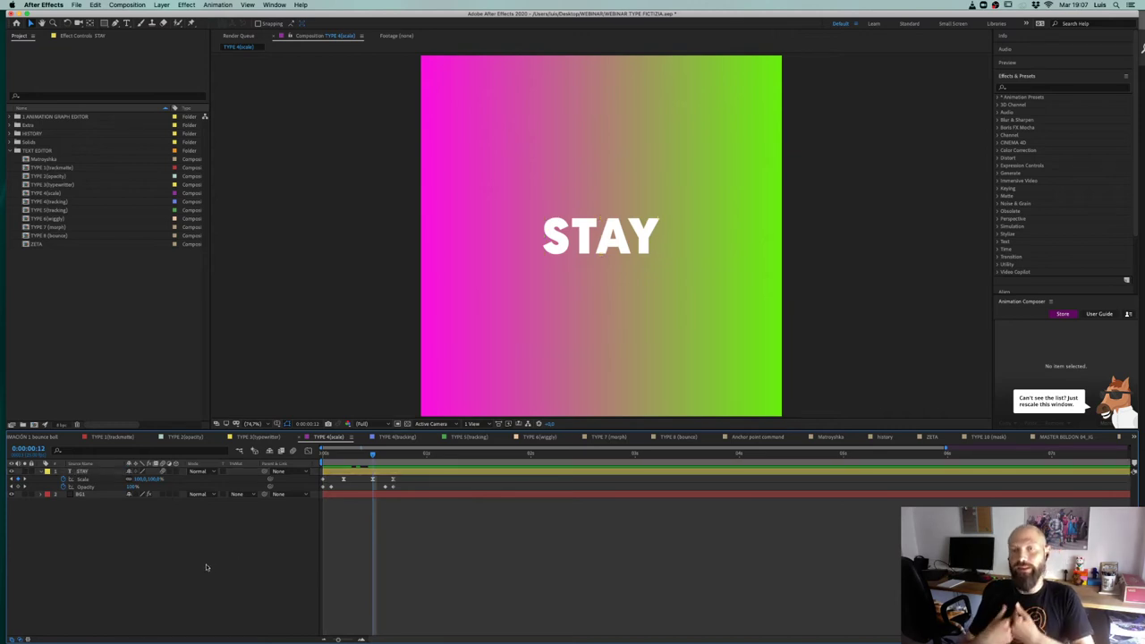
Step: Duplicate the STAY layer and shift the copy to start at about 0:00:00:12
click(344, 473)
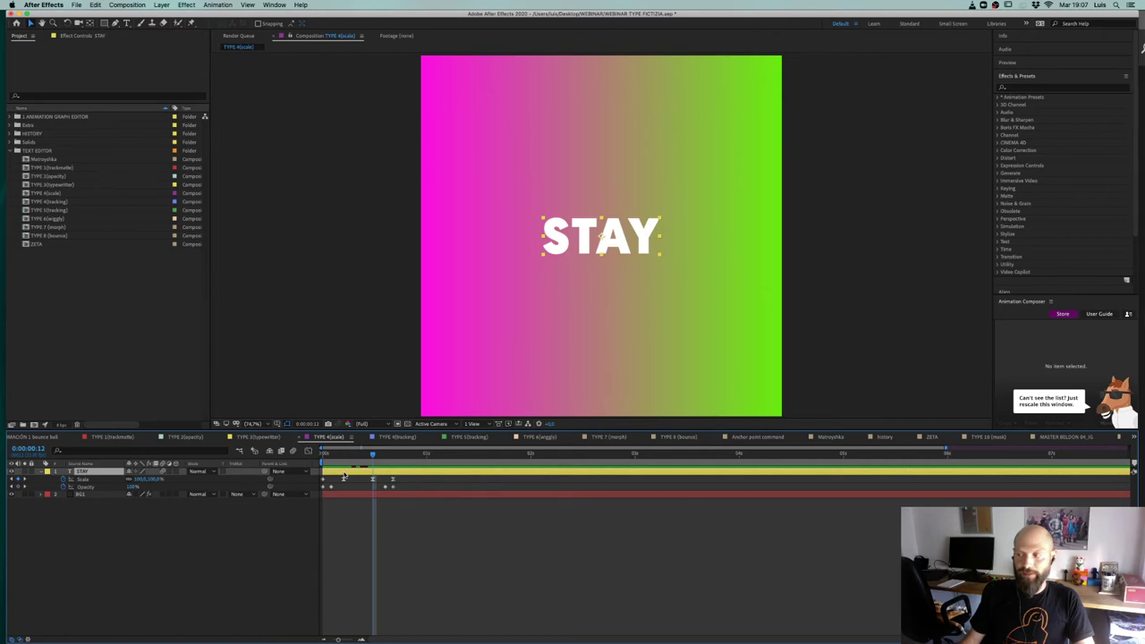
key(super+d)
drag(344, 473, 392, 473)
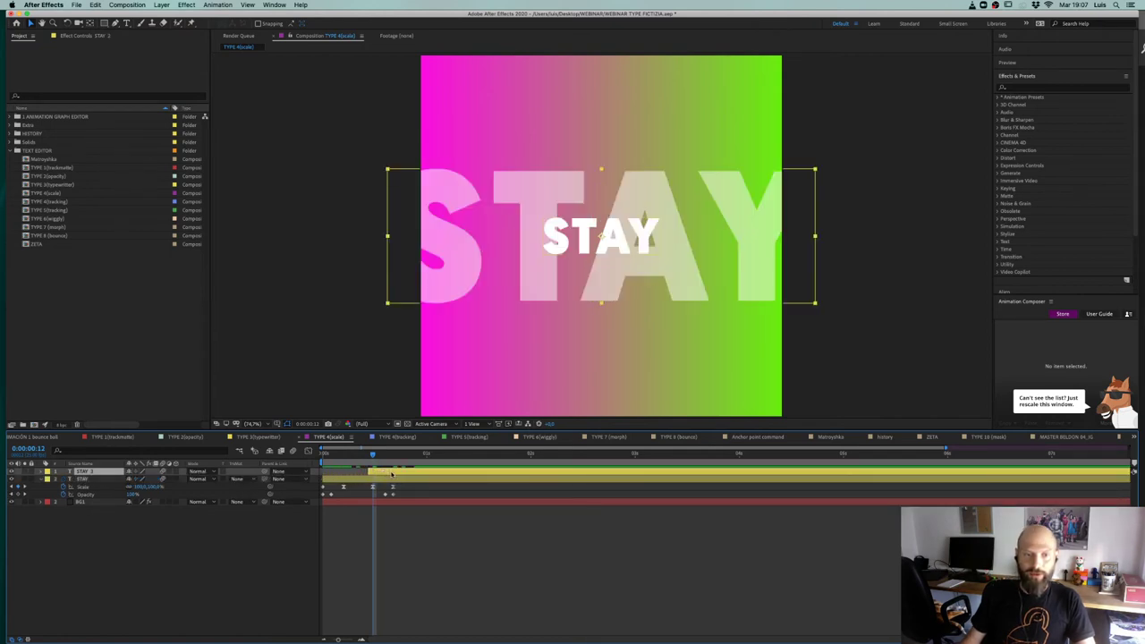
Step: Replace the duplicated layer's text with HOME, working at 0:00:01:00 where the word is readable
click(79, 488)
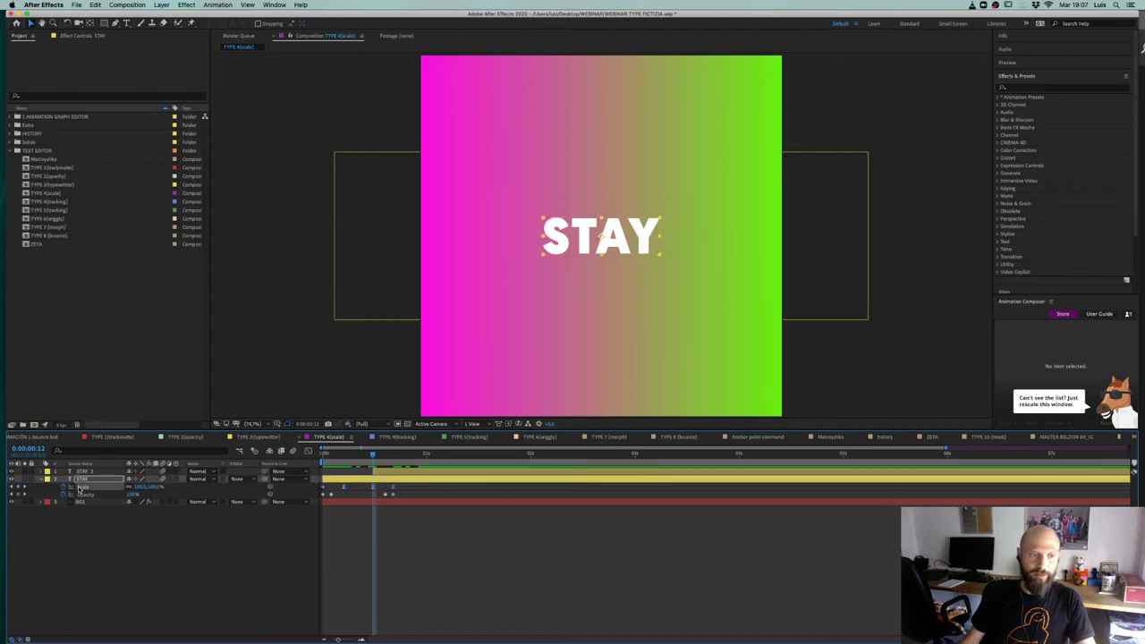
drag(374, 454, 430, 457)
click(422, 471)
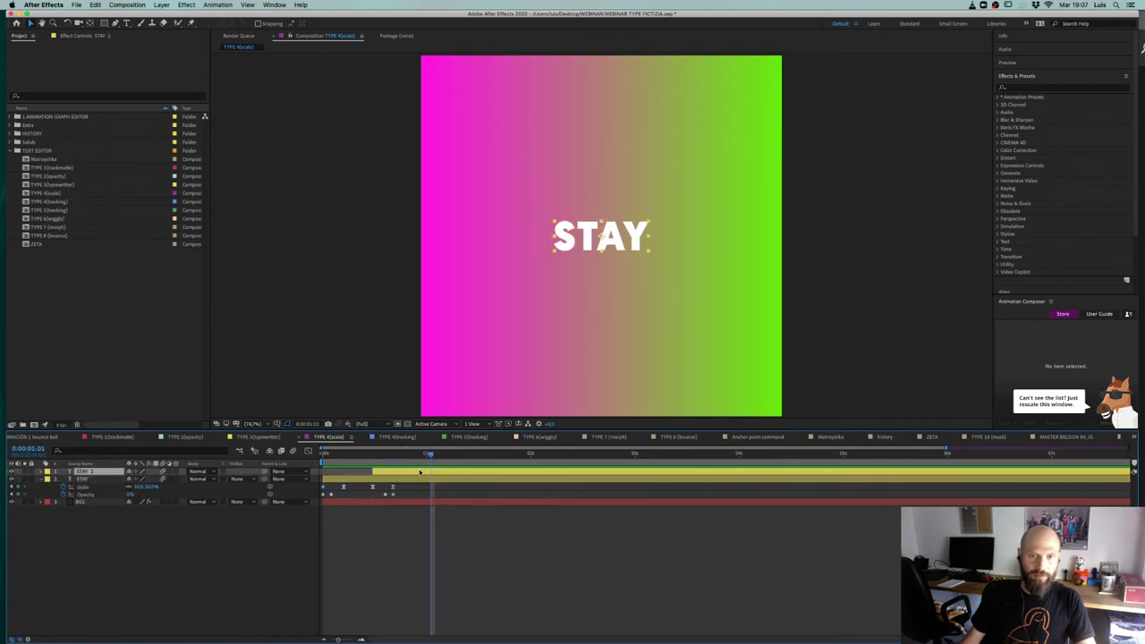
drag(430, 456, 427, 457)
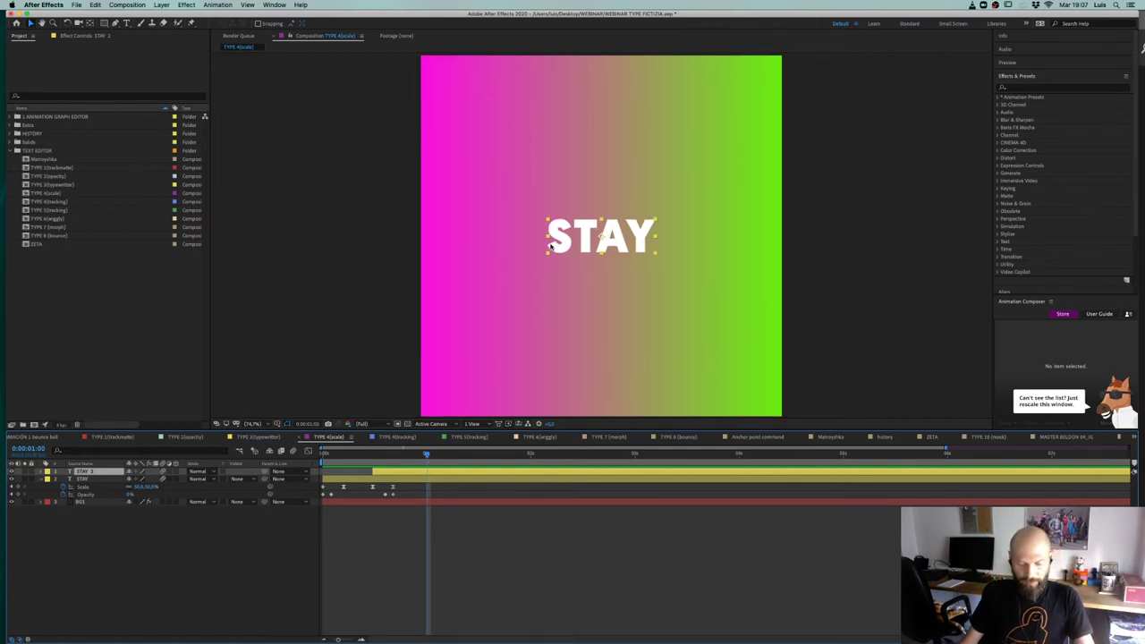
key(super+t)
drag(550, 247, 633, 225)
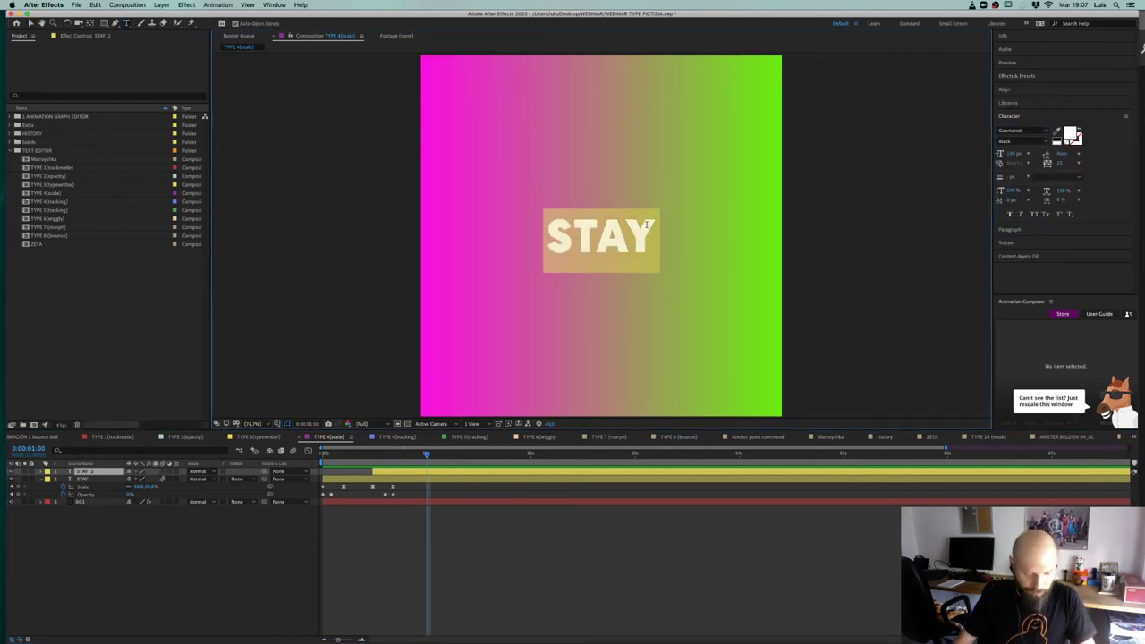
text(HOME)
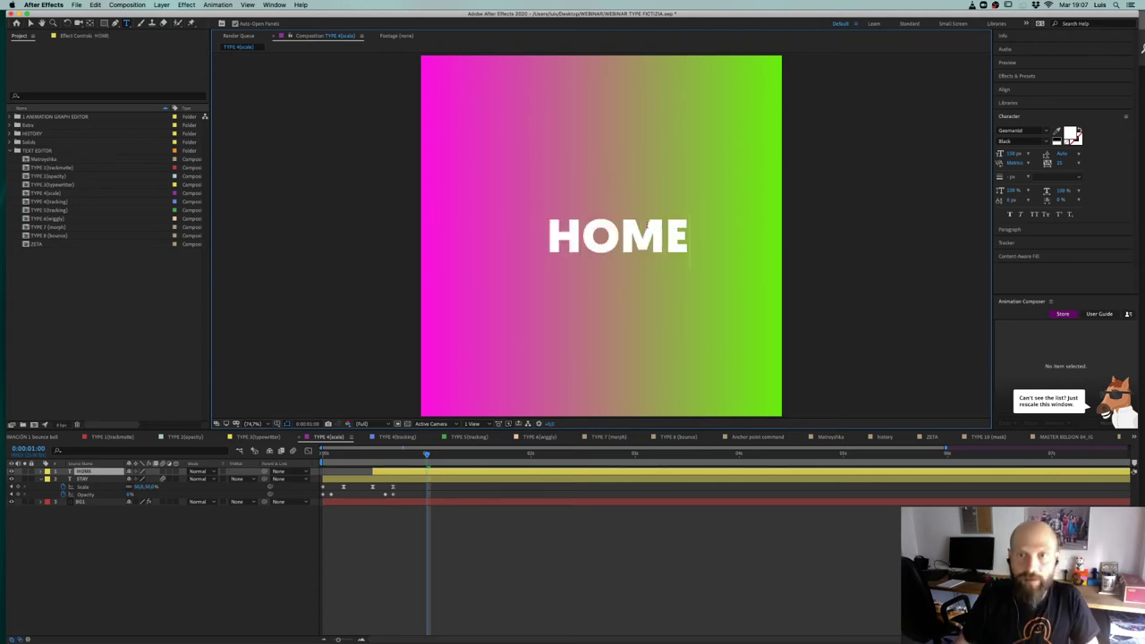
click(421, 496)
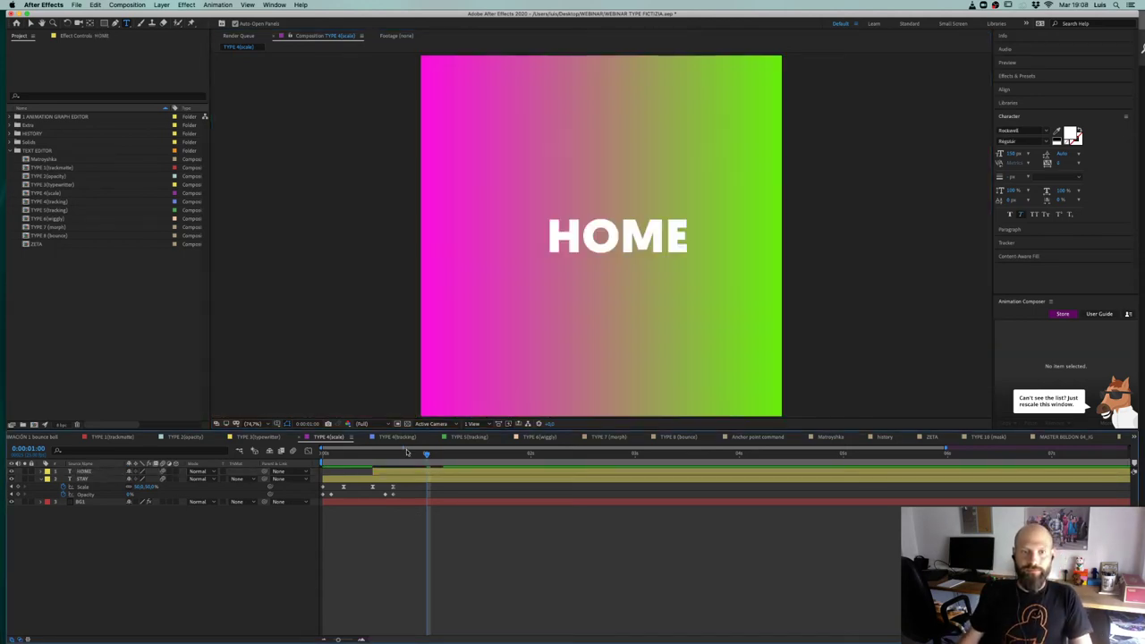
Step: Play the STAY to HOME transition from 0:00:00:00
drag(411, 453, 314, 472)
key(space)
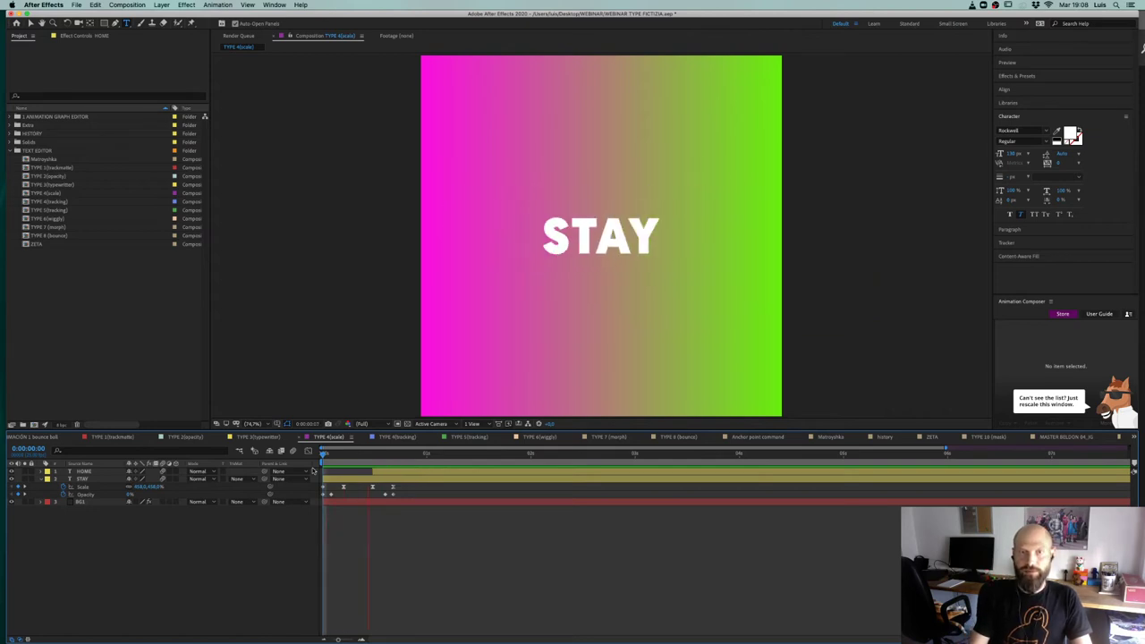
key(space)
Step: Turn on the composition's motion blur and preview the STAY and HOME layers from 0:00:00:00
click(293, 451)
drag(365, 457, 322, 457)
click(265, 471)
shift+click(265, 478)
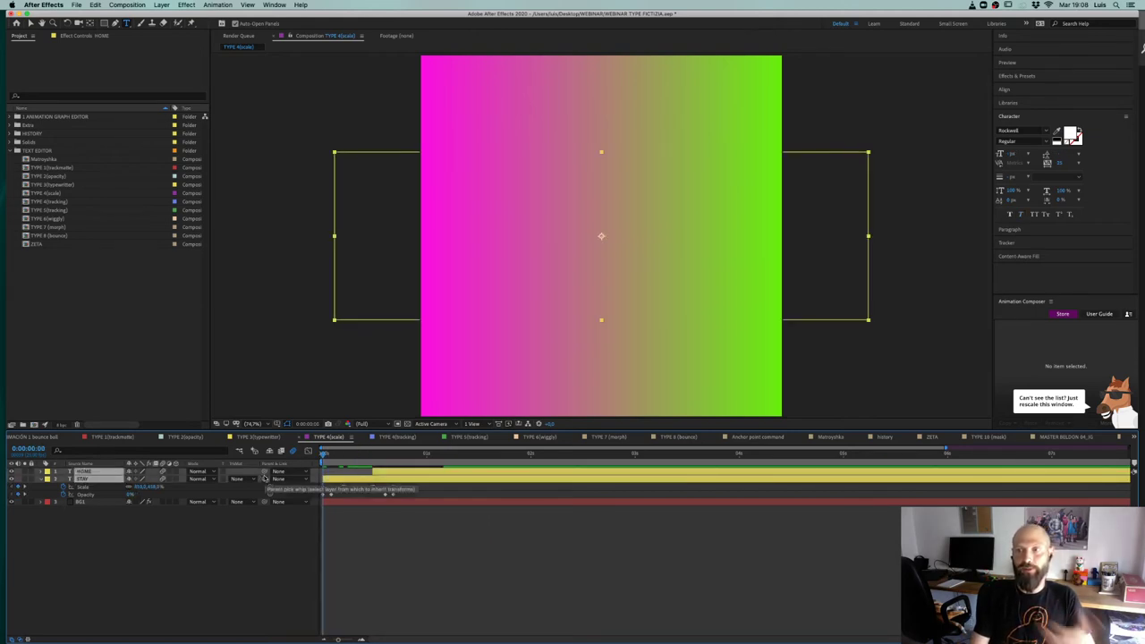
key(space)
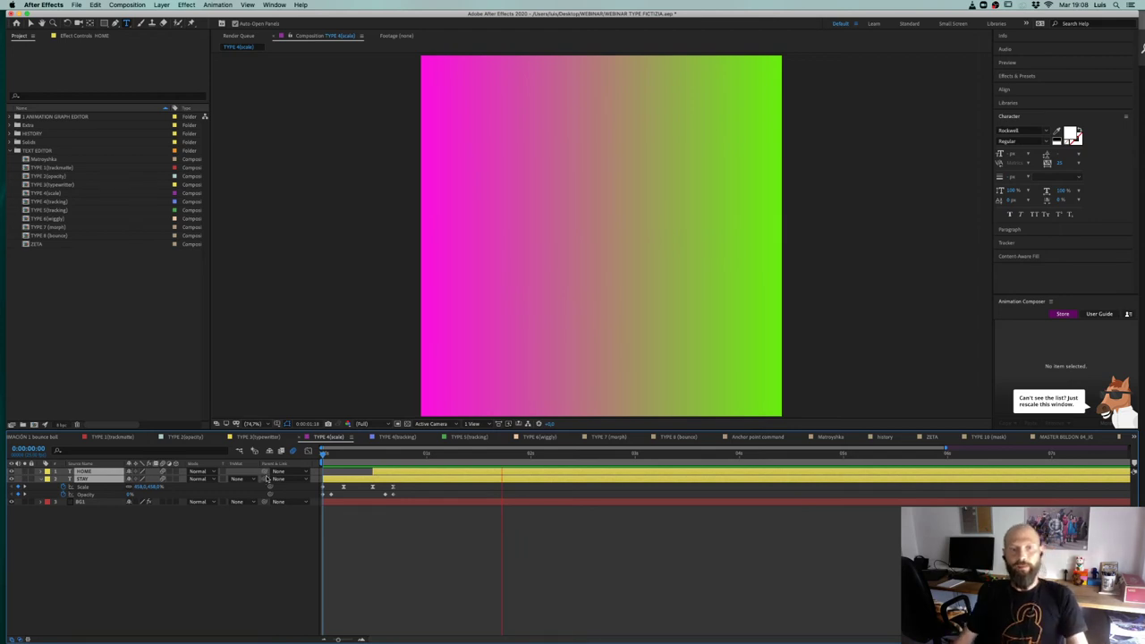
key(space)
Step: Scrub through HOME's entrance up to 0:00:00:20 to examine how the word scales around its anchor point
click(340, 454)
drag(340, 454, 385, 477)
click(384, 475)
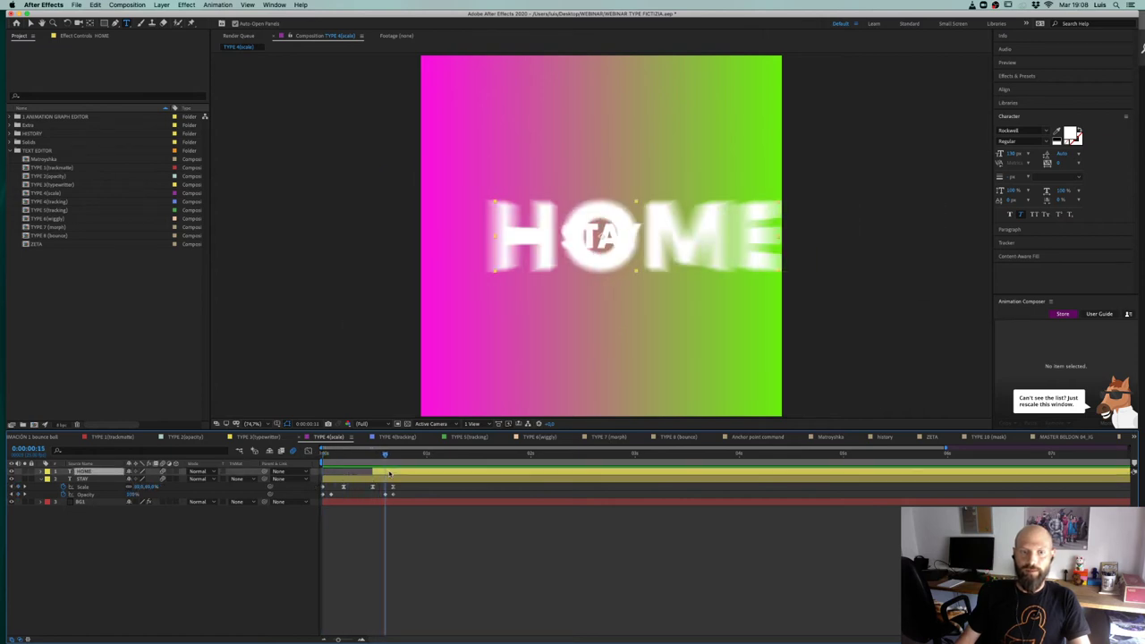
drag(385, 454, 405, 453)
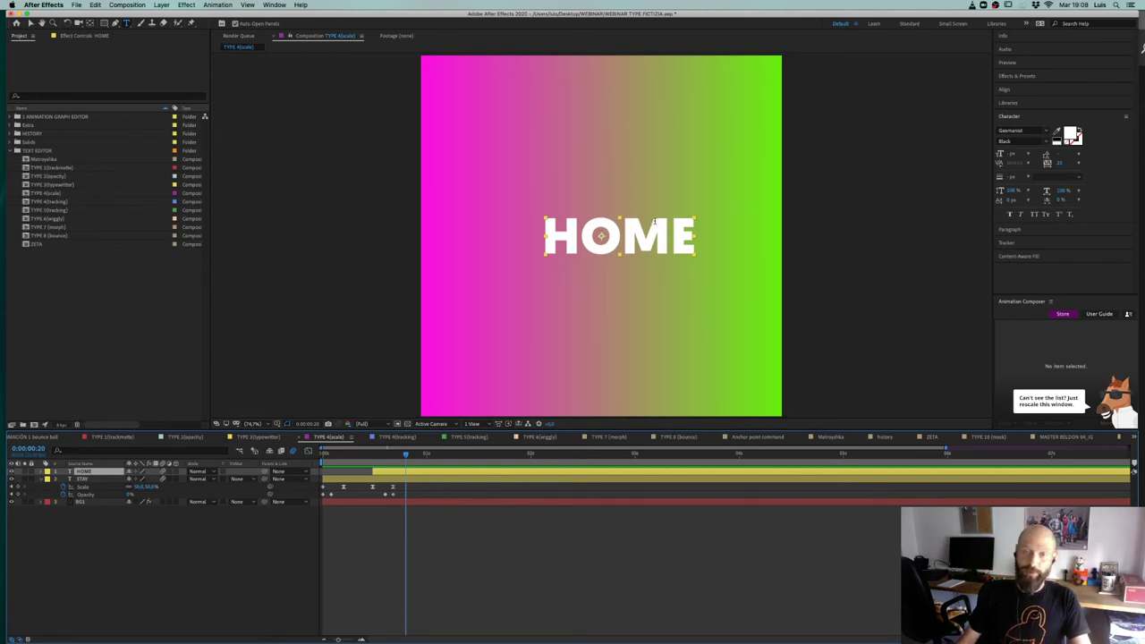
click(381, 454)
drag(382, 454, 406, 454)
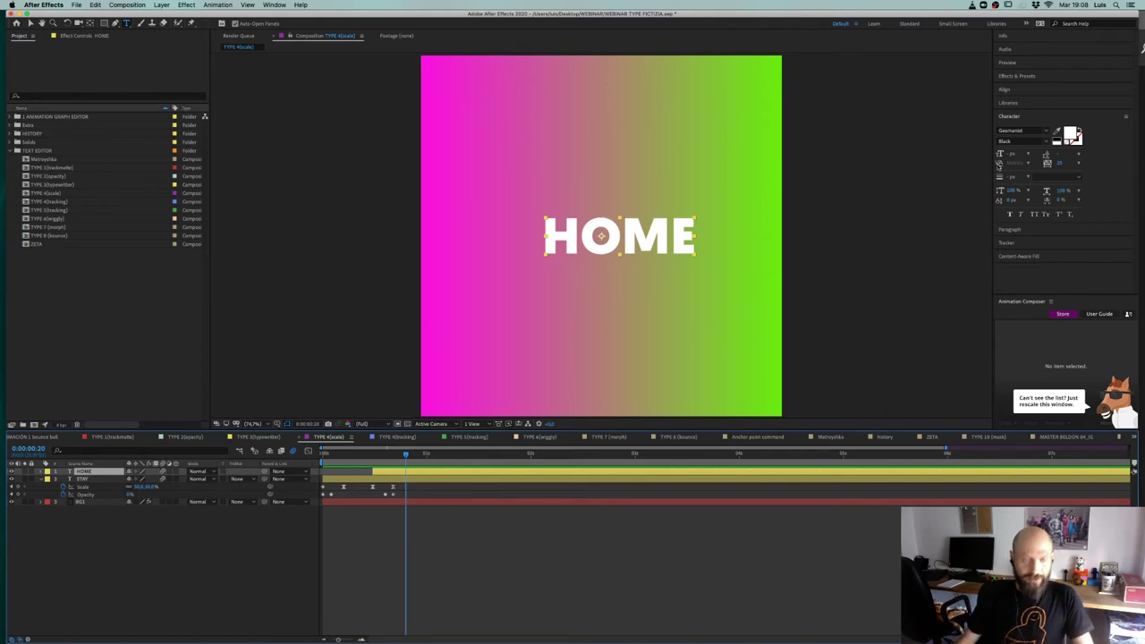
Step: Open the Anchor point command composition from the HISTORY folder to show the shortcut for centering an anchor point
click(17, 126)
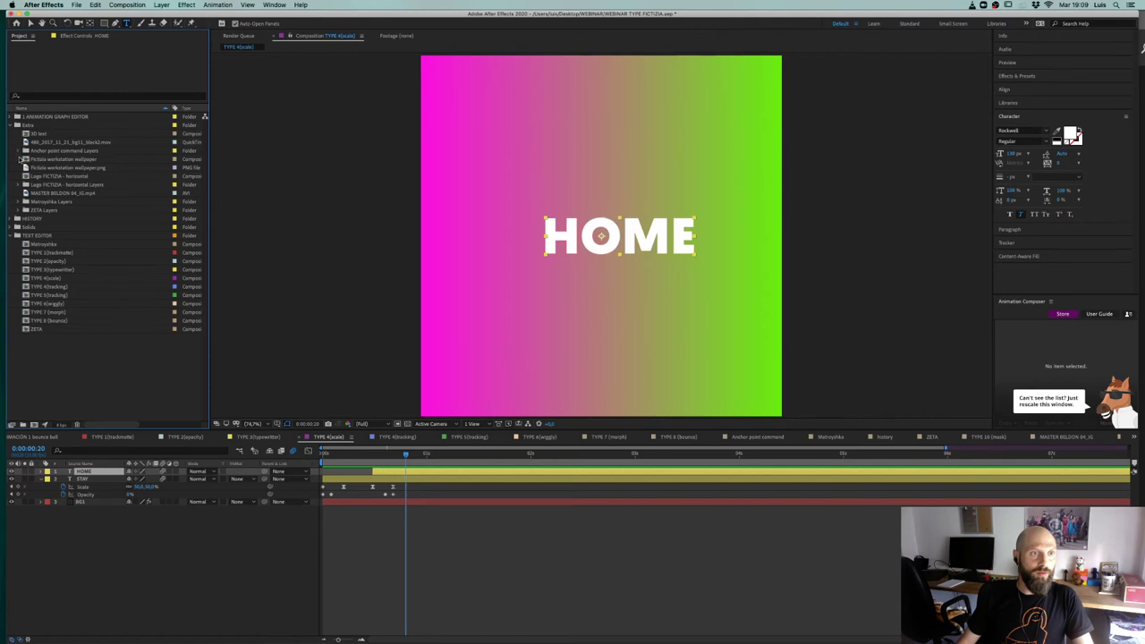
click(12, 219)
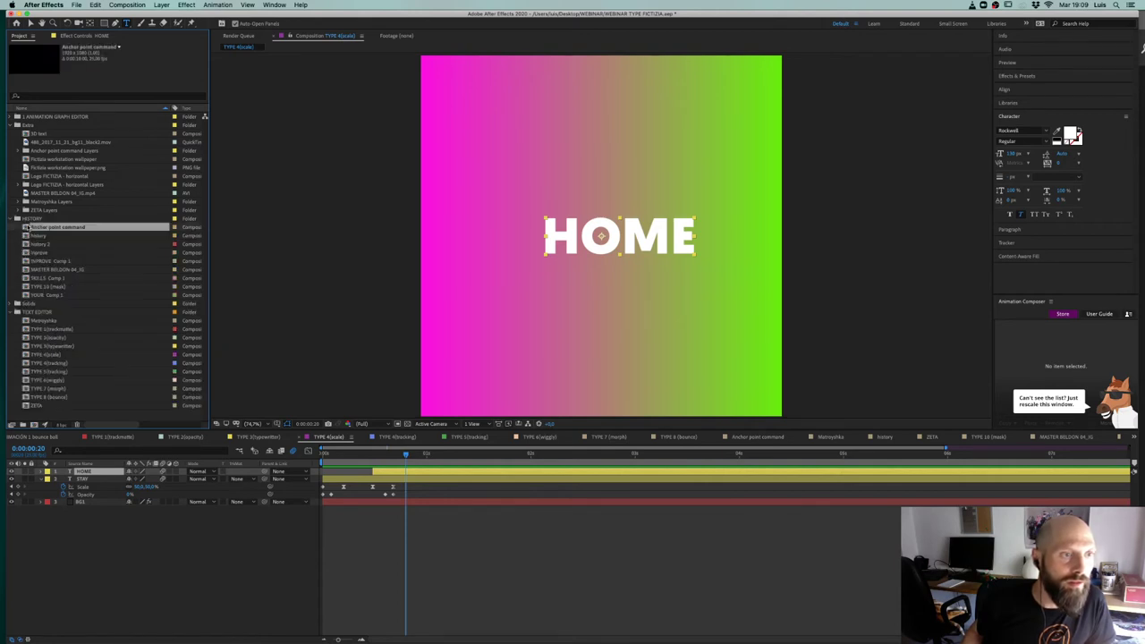
double_click(27, 228)
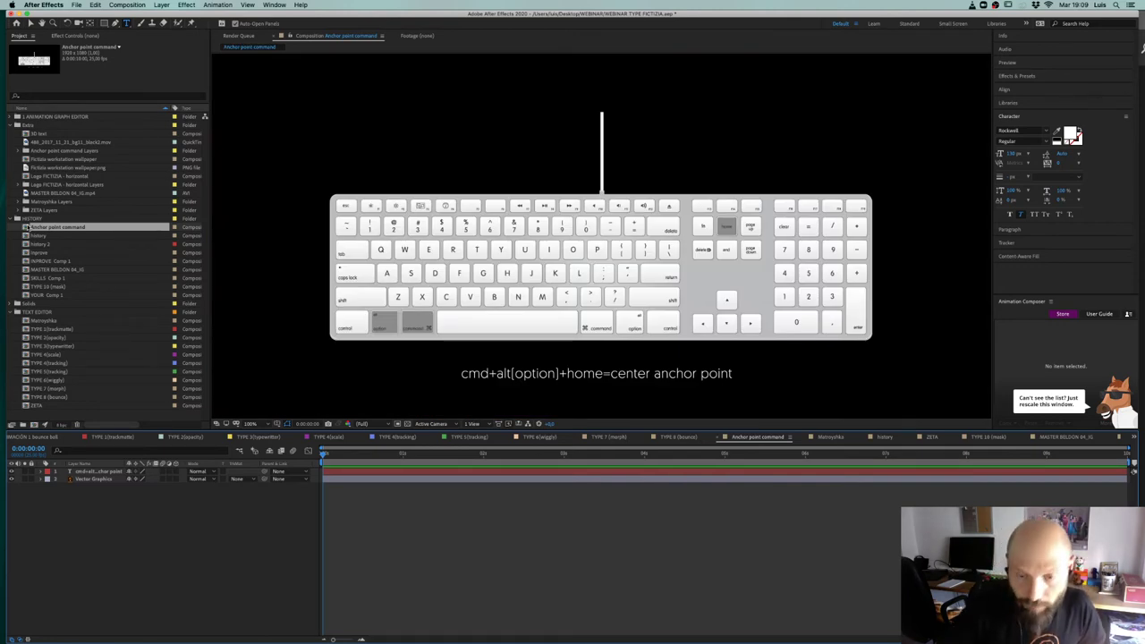
click(398, 322)
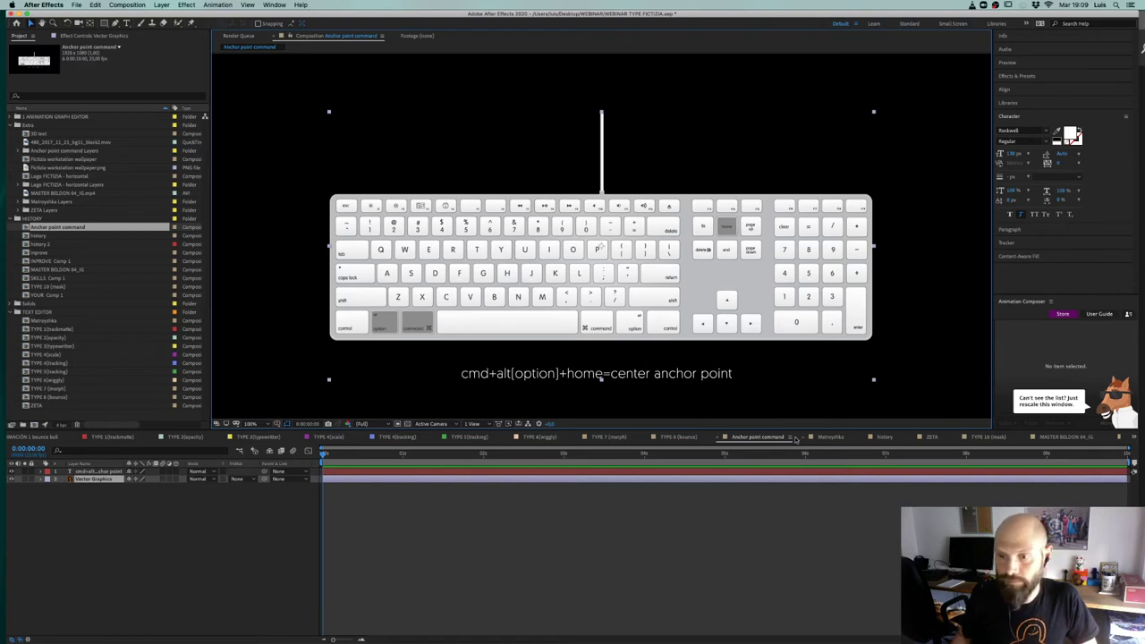
Step: Return to the TYPE 4(scale) composition and replay the STAY and HOME animation
click(400, 439)
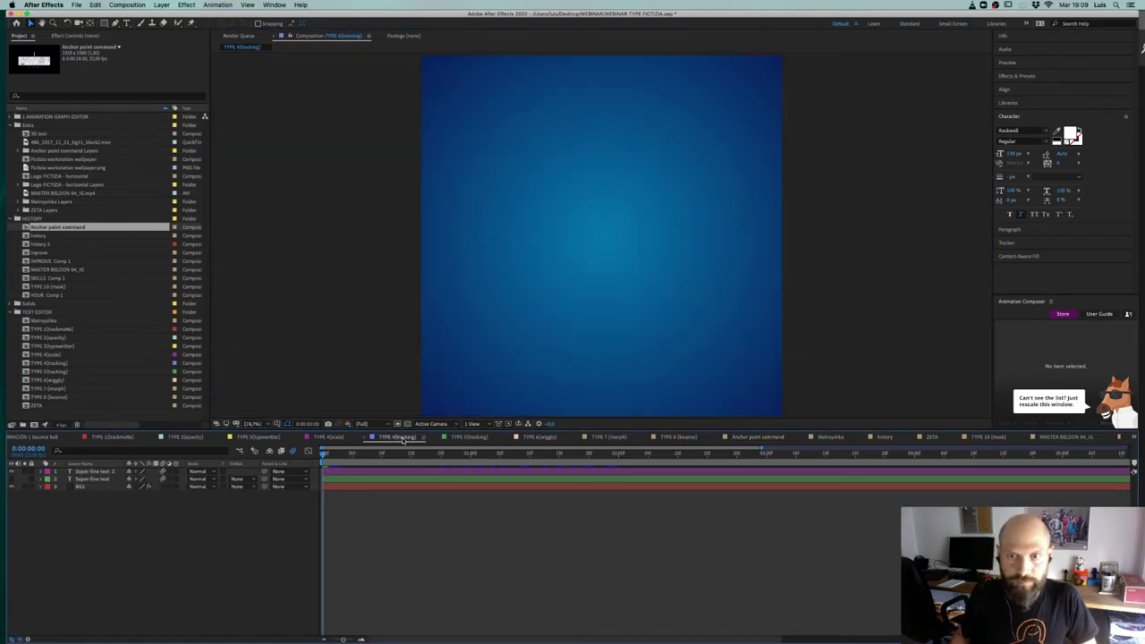
click(332, 438)
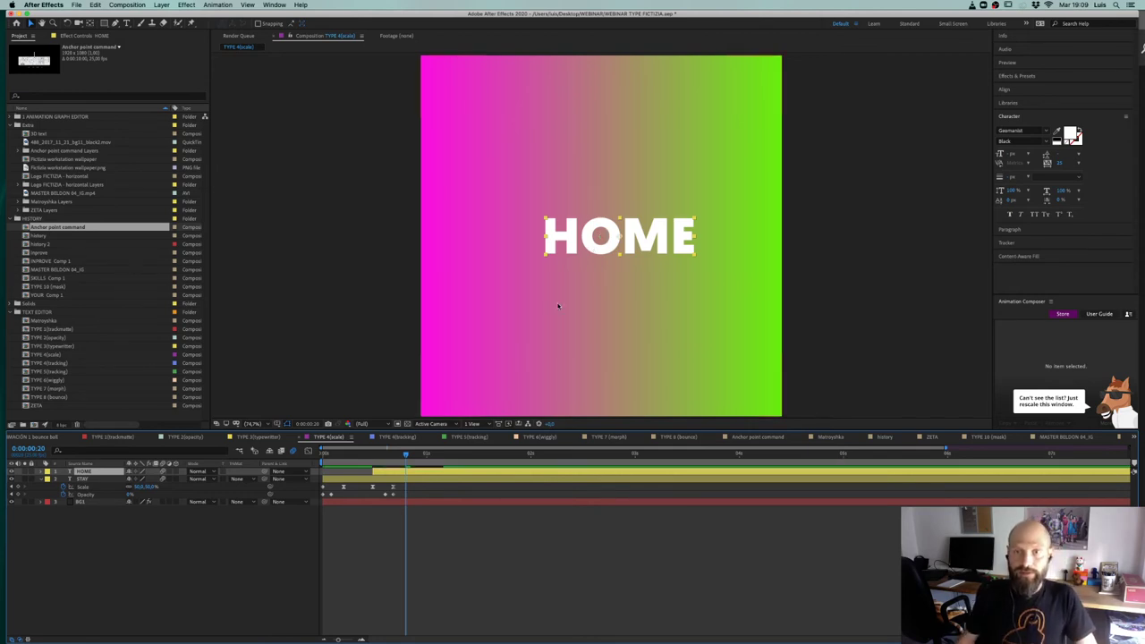
drag(376, 455, 411, 471)
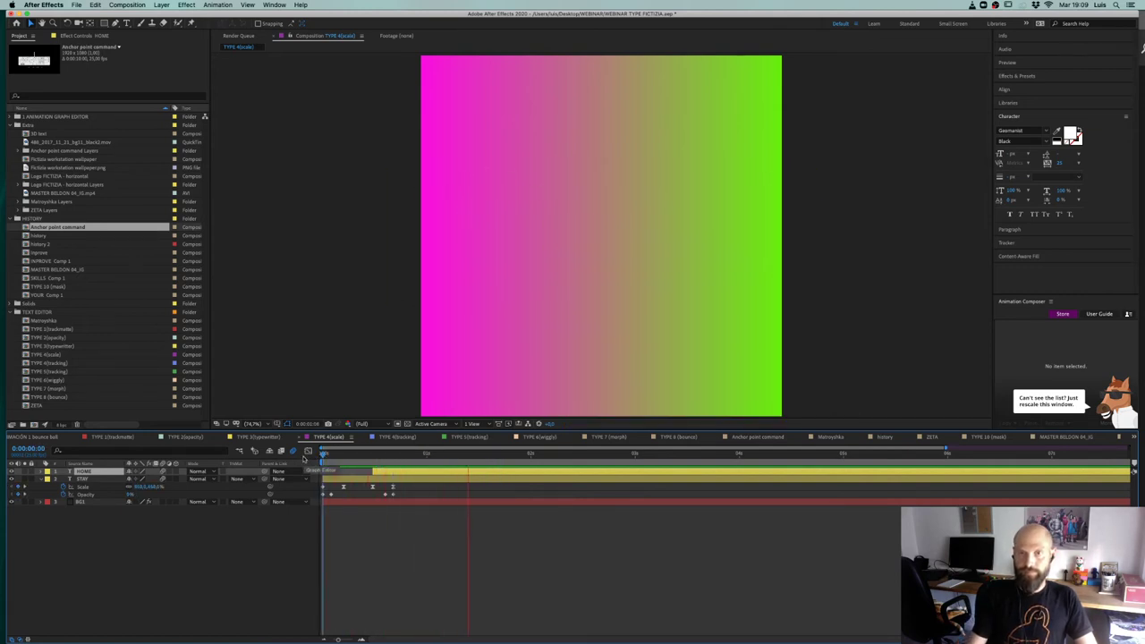
key(space)
click(169, 539)
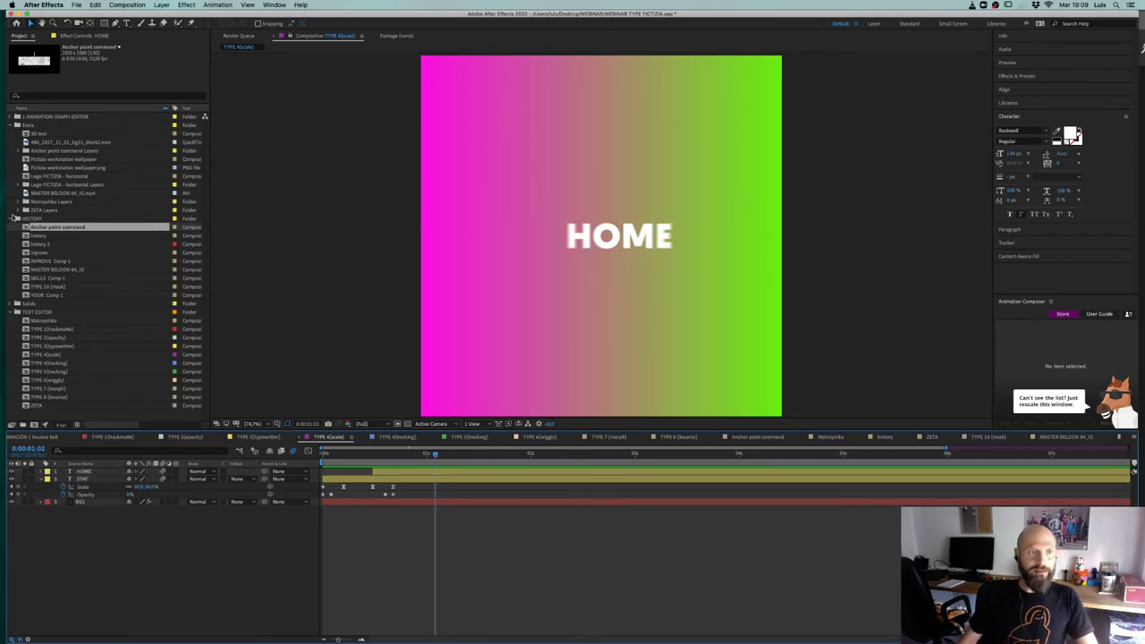
Step: Collapse the HISTORY folder, open the TYPE 4(tracking) composition and preview its text animation
click(16, 218)
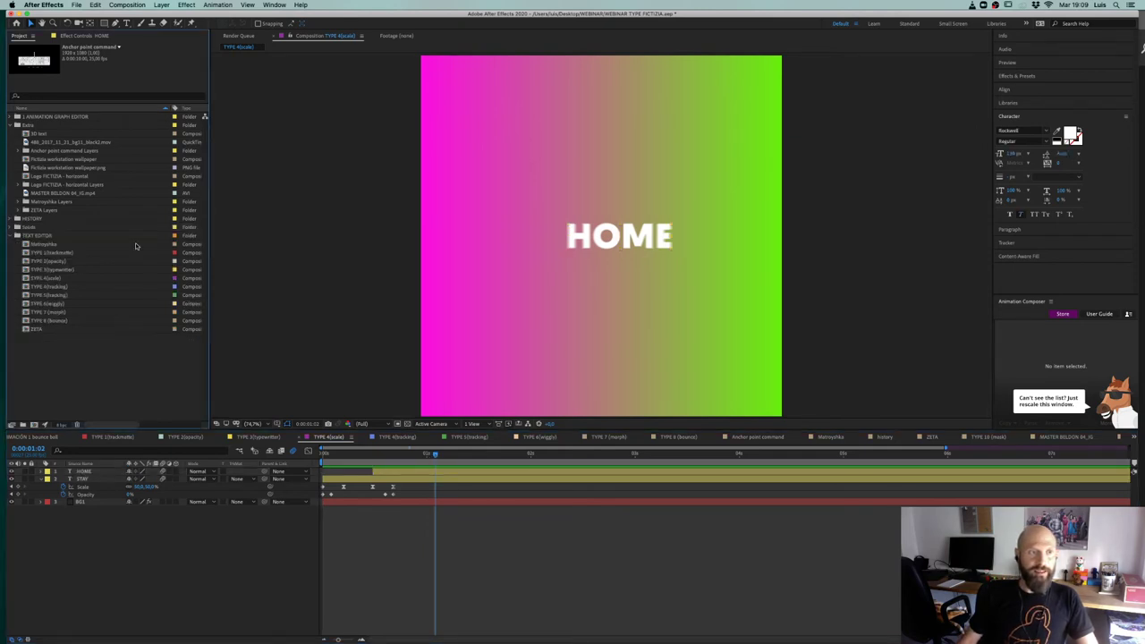
click(30, 279)
double_click(28, 286)
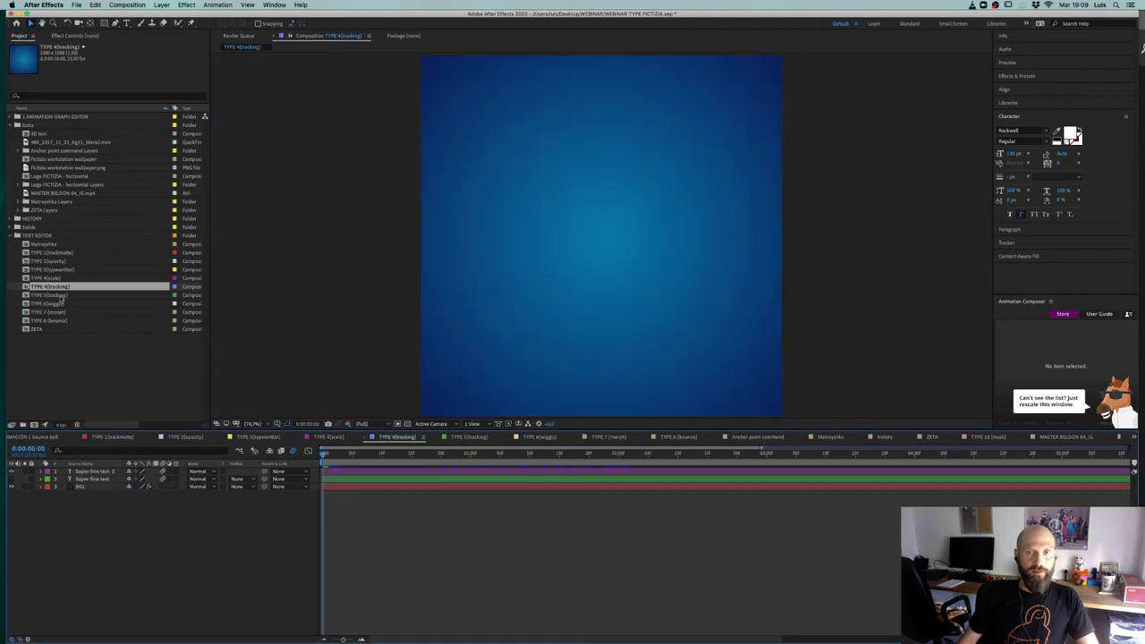
key(space)
key(space)
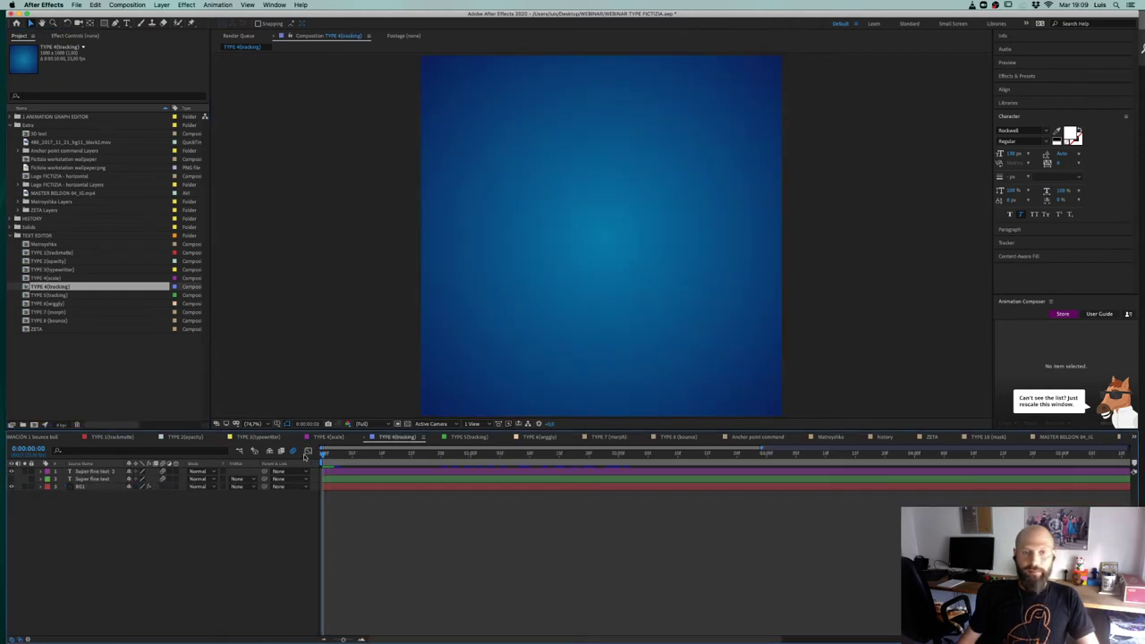
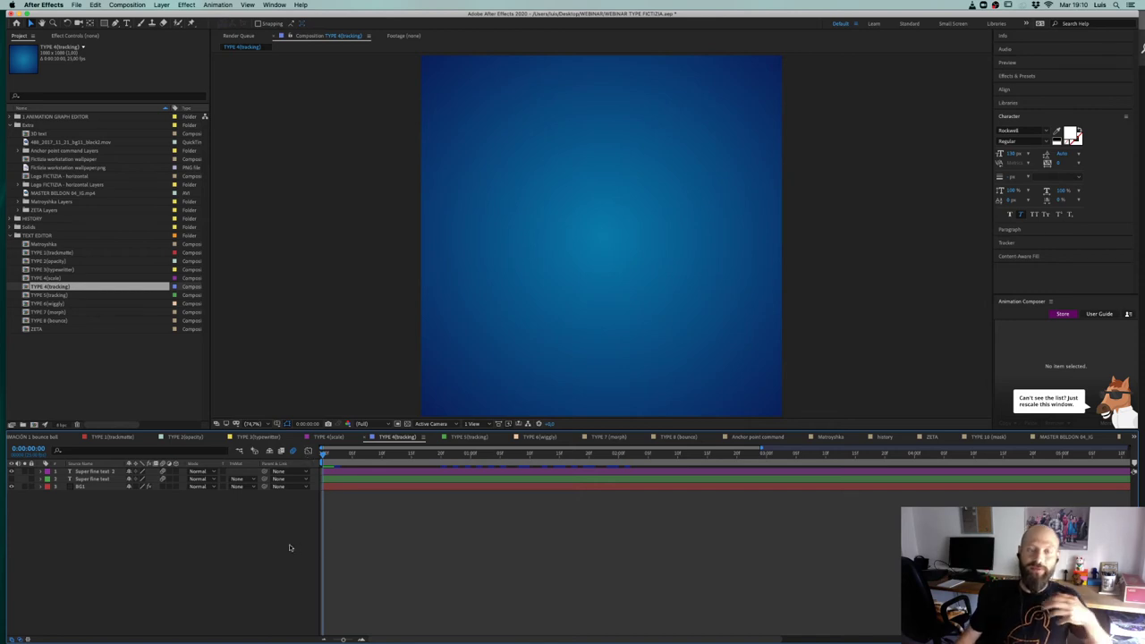
Step: Examine the text animator and transform properties of Super fine text 2, and expand the Effects & Presets list
click(82, 479)
click(40, 472)
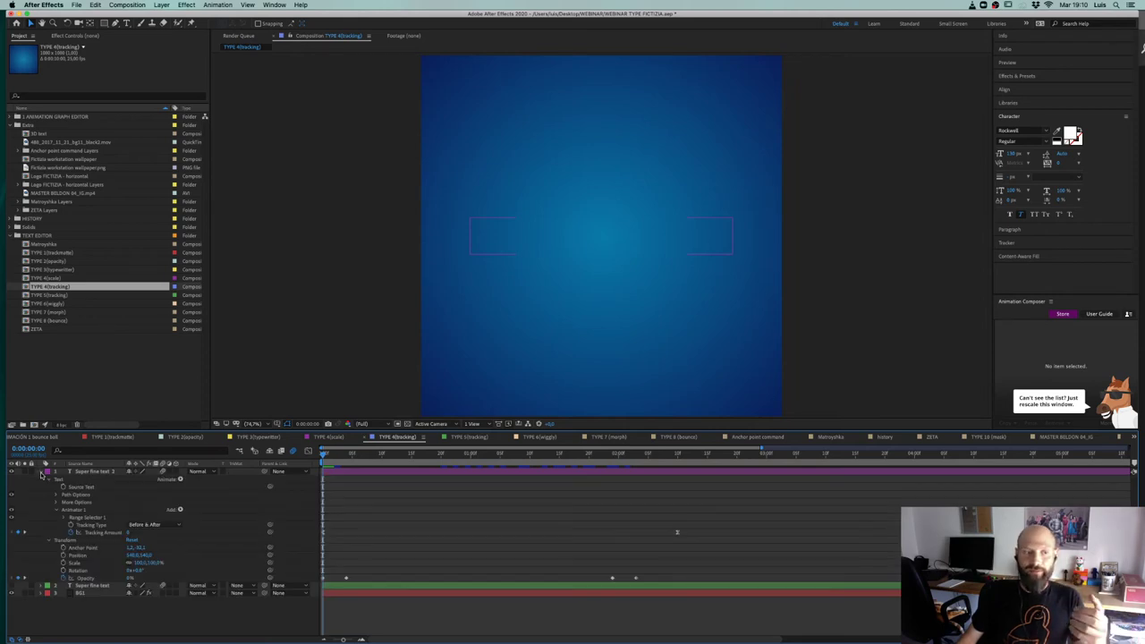
click(41, 472)
click(56, 521)
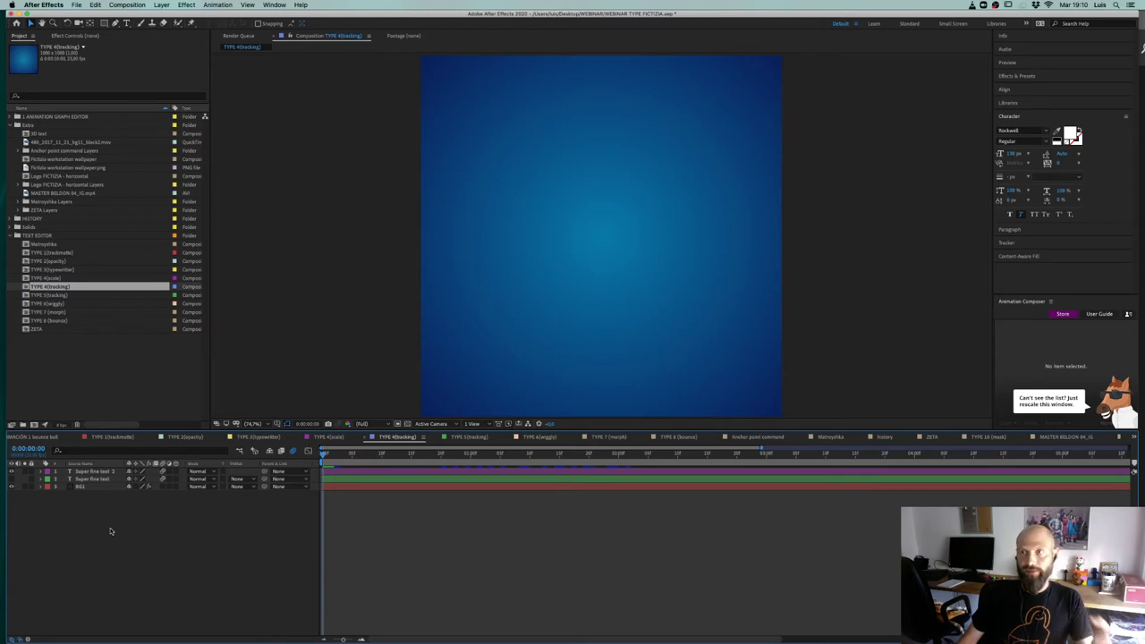
click(1005, 75)
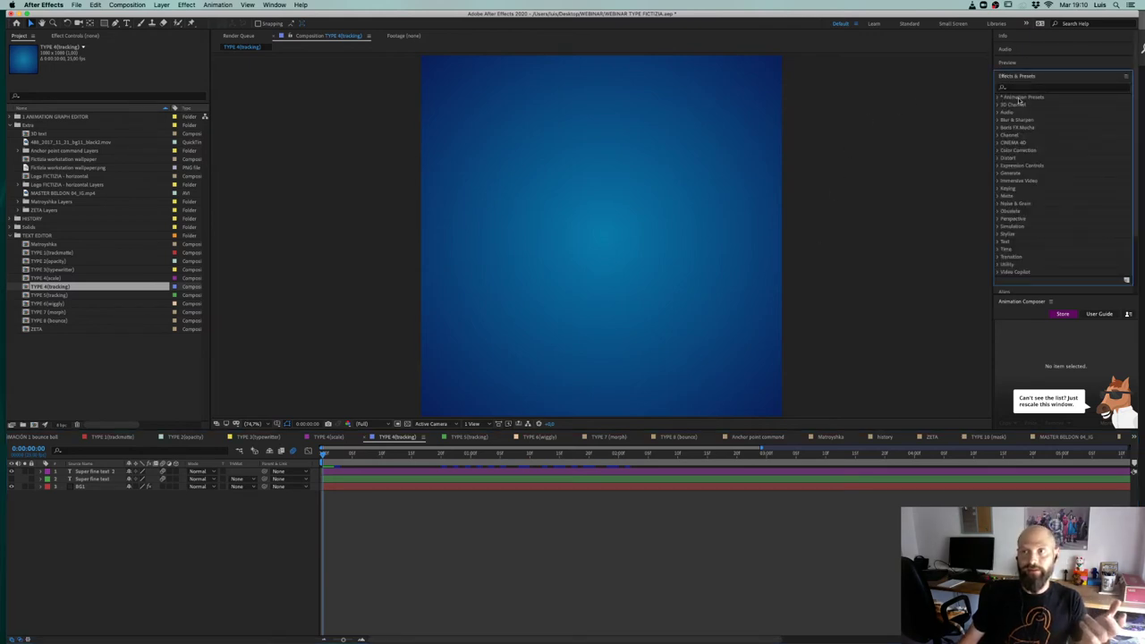
click(184, 495)
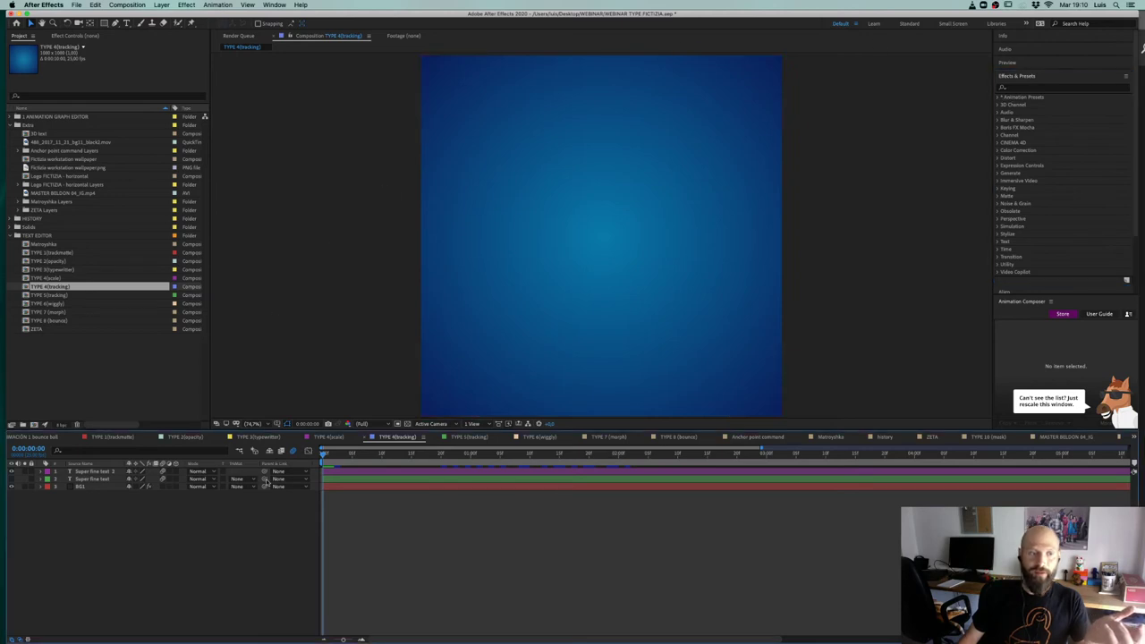
Step: Preview the text animation, reveal Super fine text 2's keyframes and check the tracking at 0:00:02:10 and the start
key(space)
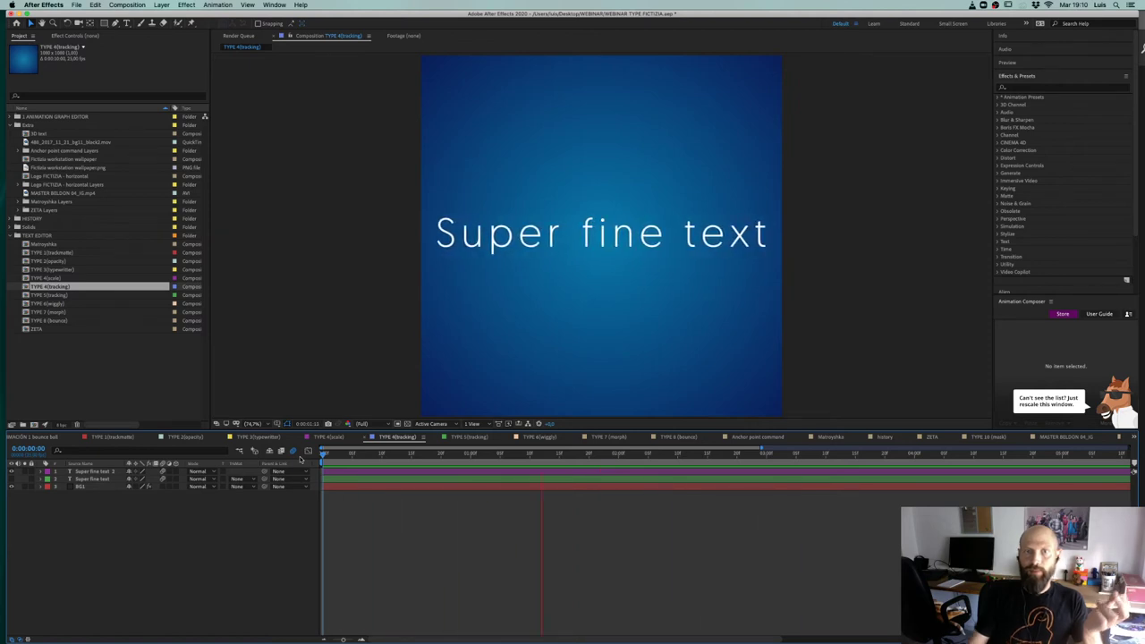
key(space)
click(86, 472)
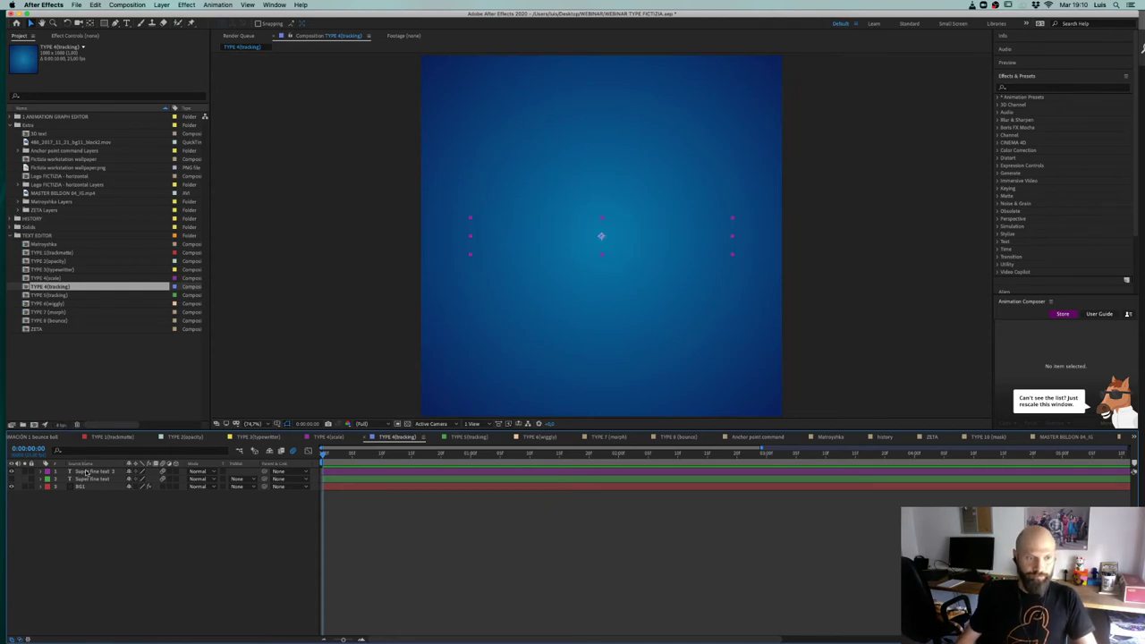
key(u)
mouse_move(336, 457)
mouse_down()
mouse_move(351, 456)
mouse_move(318, 463)
mouse_up()
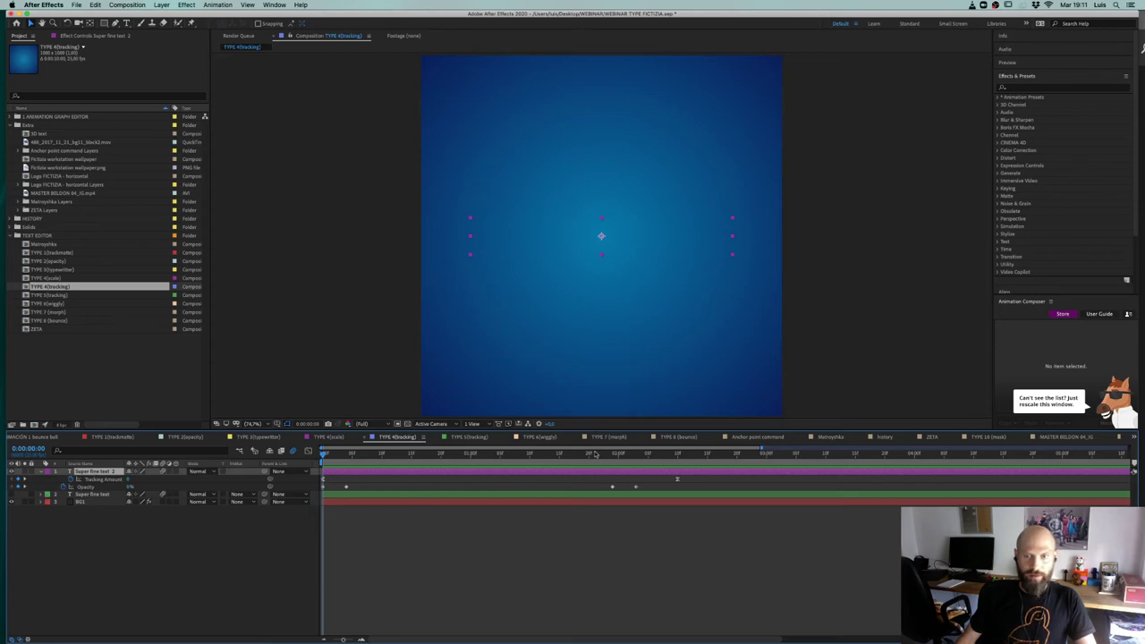
click(677, 455)
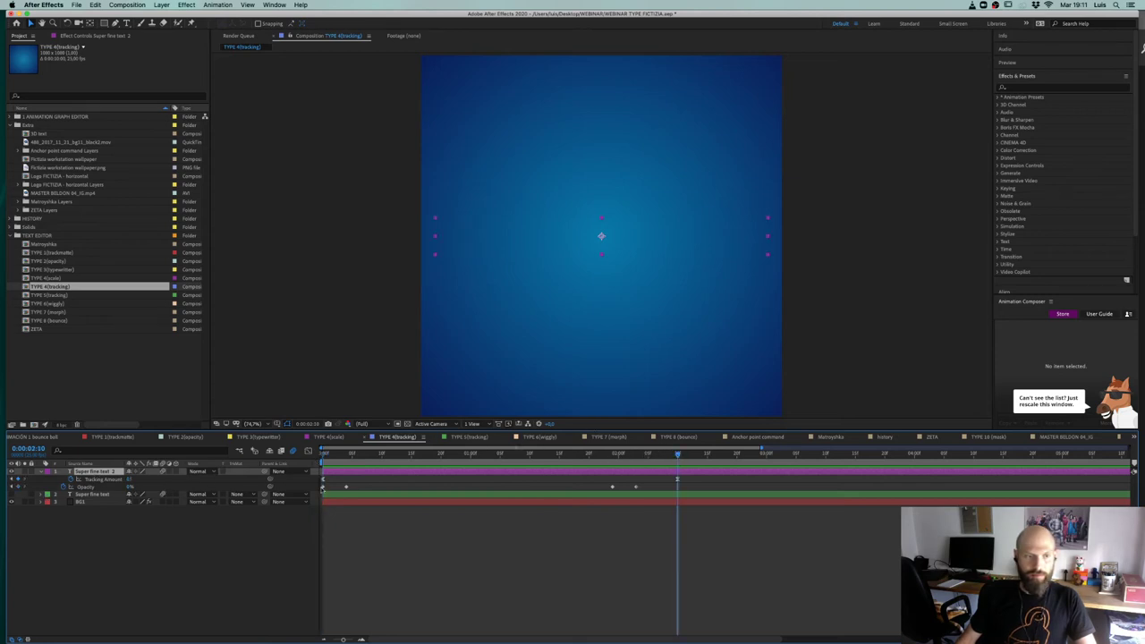
key(Home)
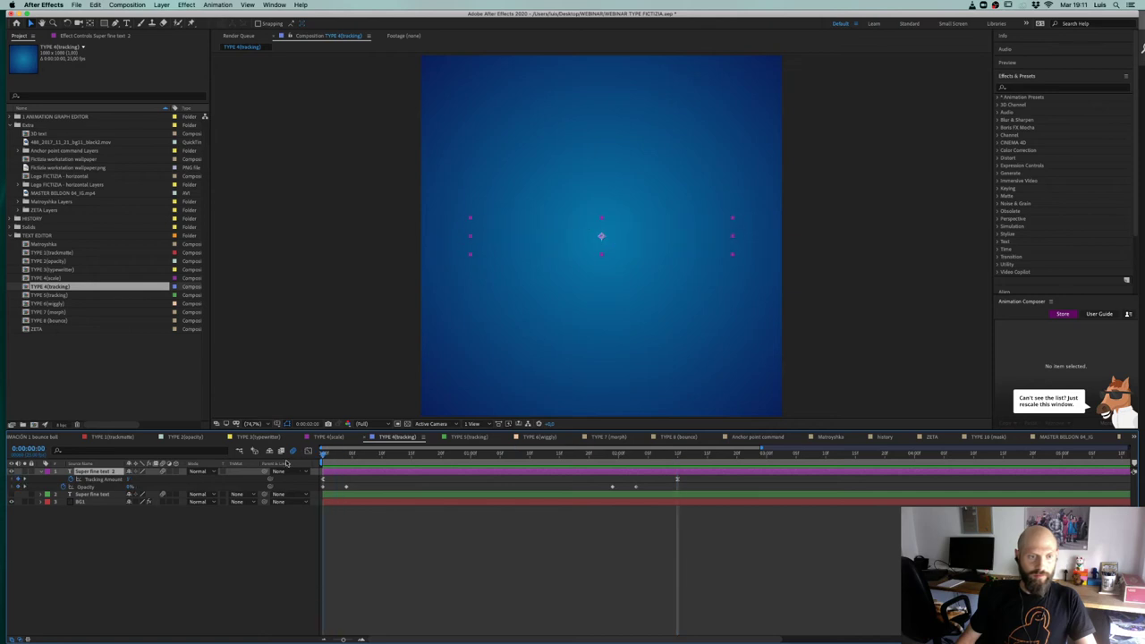
Step: Remove all Tracking Amount and Opacity keyframes from Super fine text 2 and set its Tracking Amount to 0
click(18, 480)
click(18, 487)
click(44, 544)
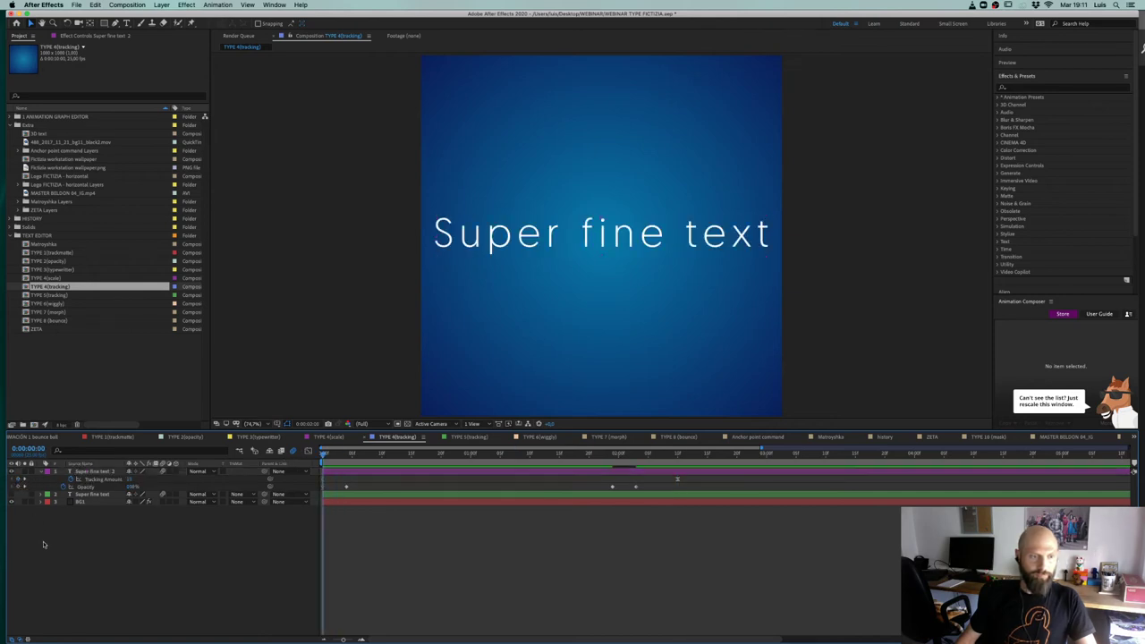
click(19, 480)
click(19, 487)
click(71, 479)
click(71, 479)
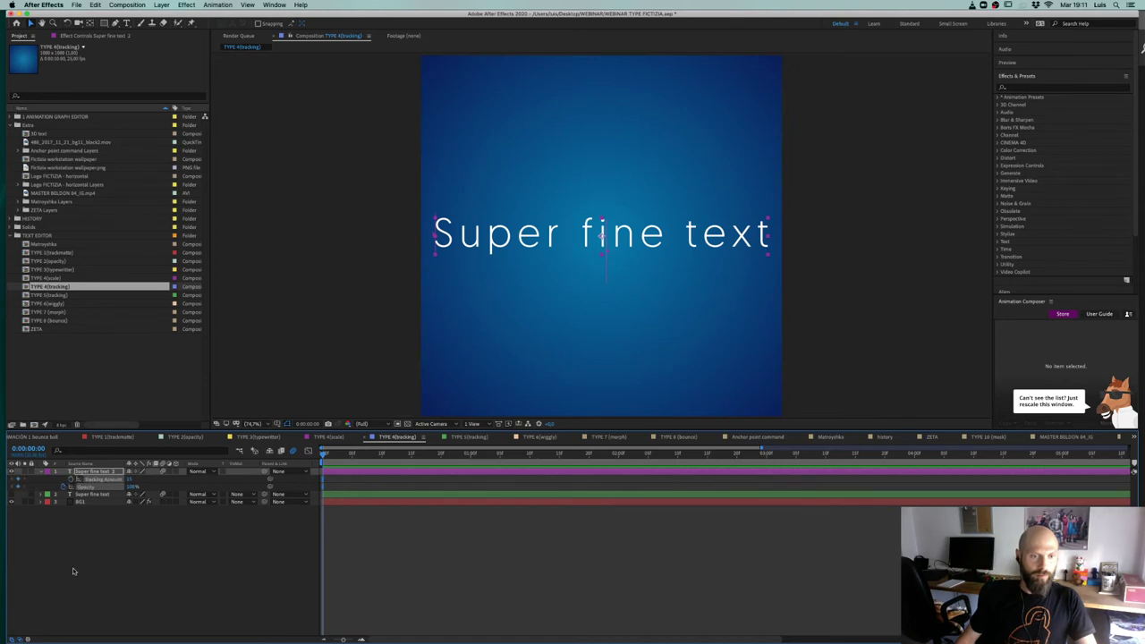
click(19, 480)
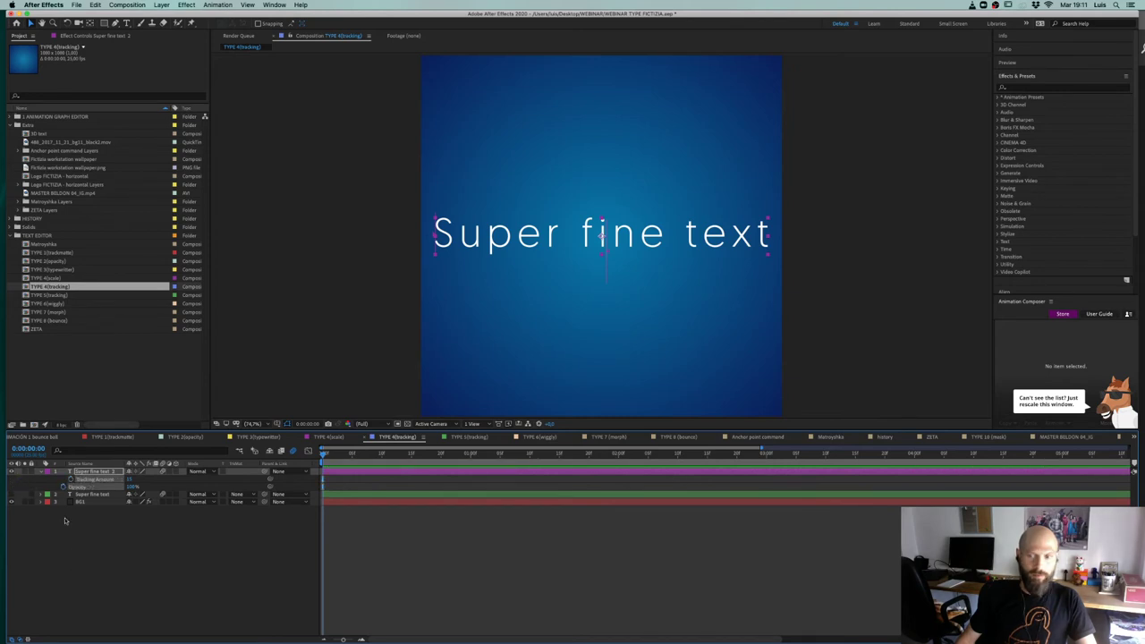
click(93, 577)
mouse_move(326, 455)
mouse_down()
mouse_move(422, 455)
mouse_move(308, 468)
mouse_up()
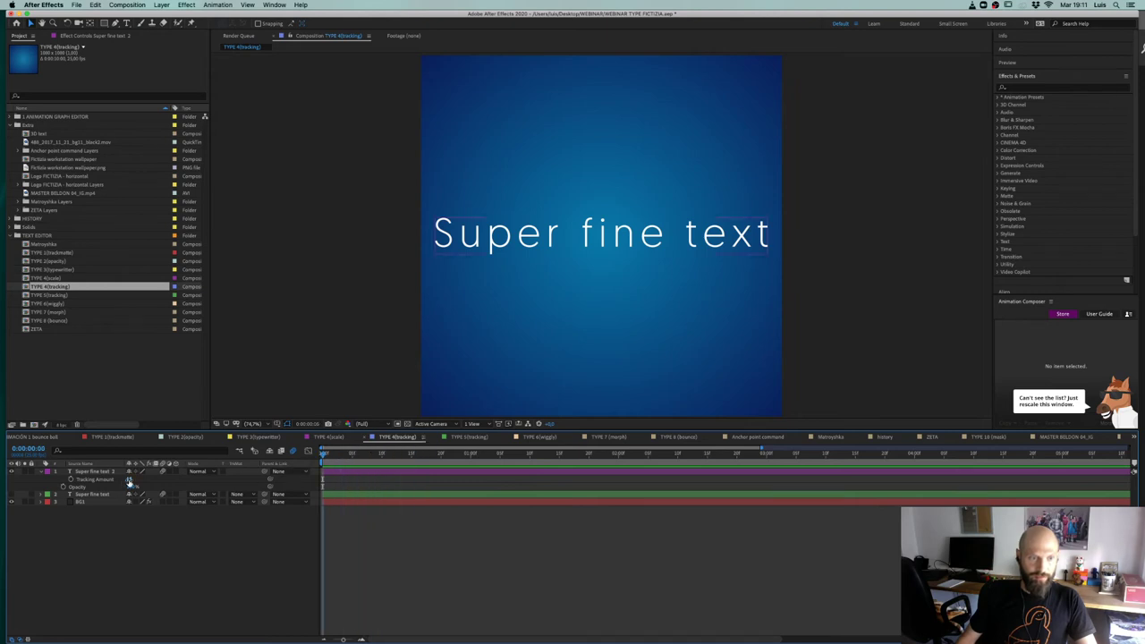
key(Return)
click(94, 481)
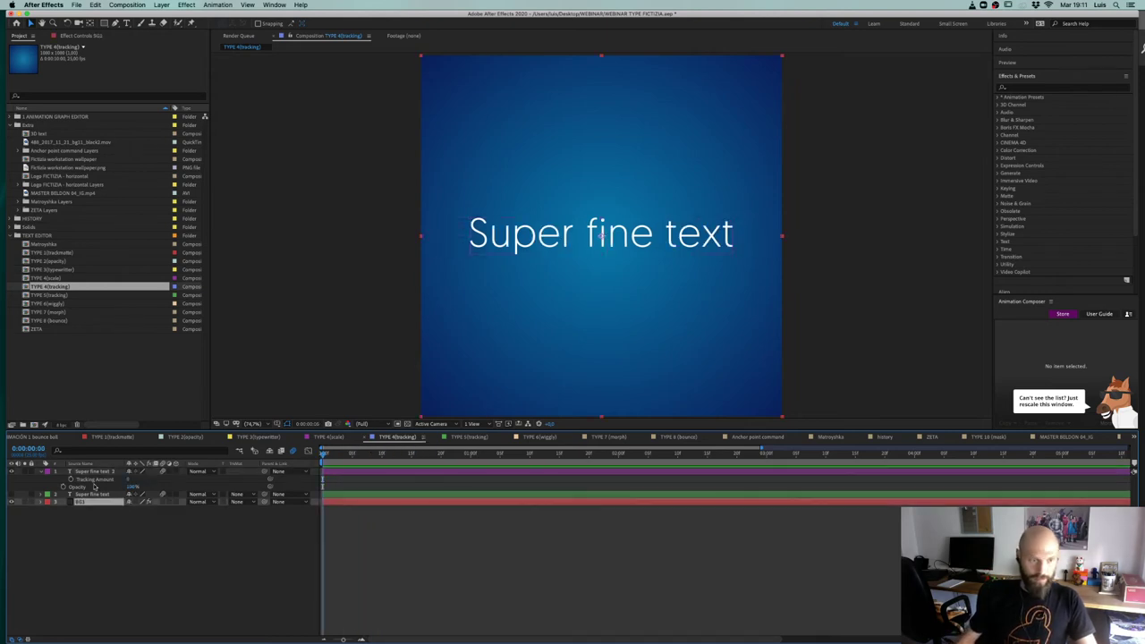
Step: Delete the Tracking Amount property and the remaining Animator 1 from Super fine text 2
key(Delete)
click(41, 472)
click(40, 472)
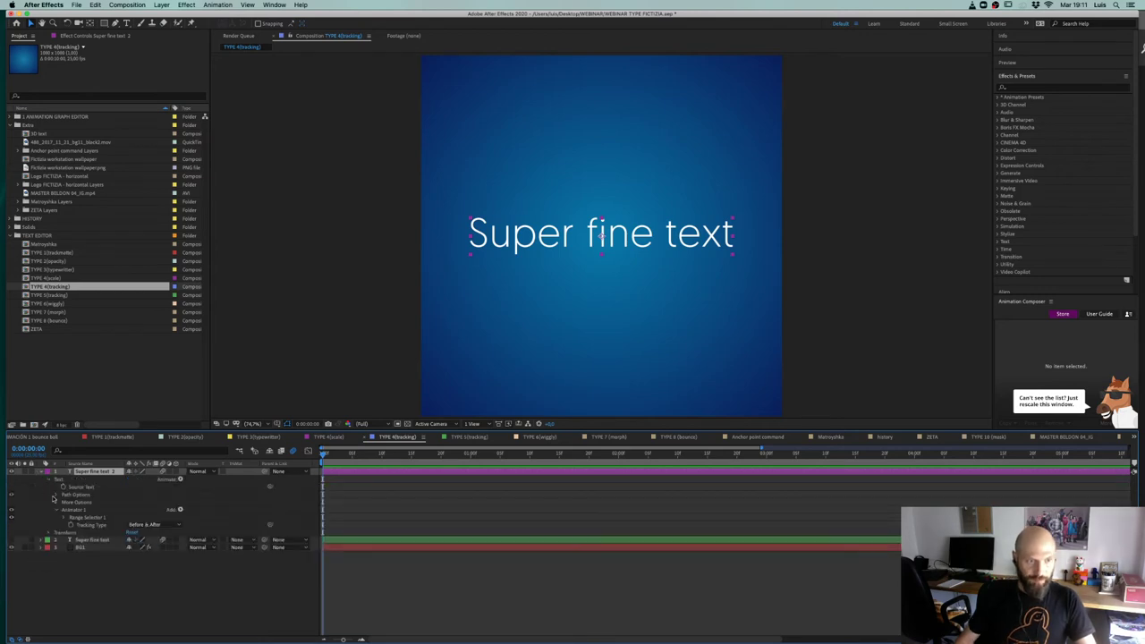
click(75, 510)
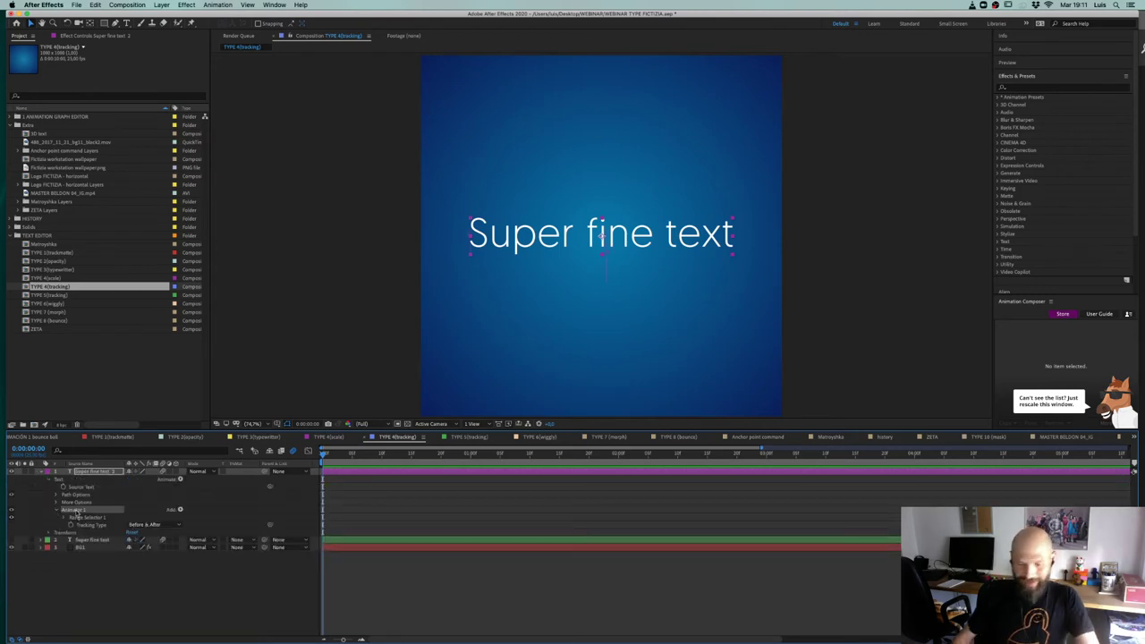
key(Delete)
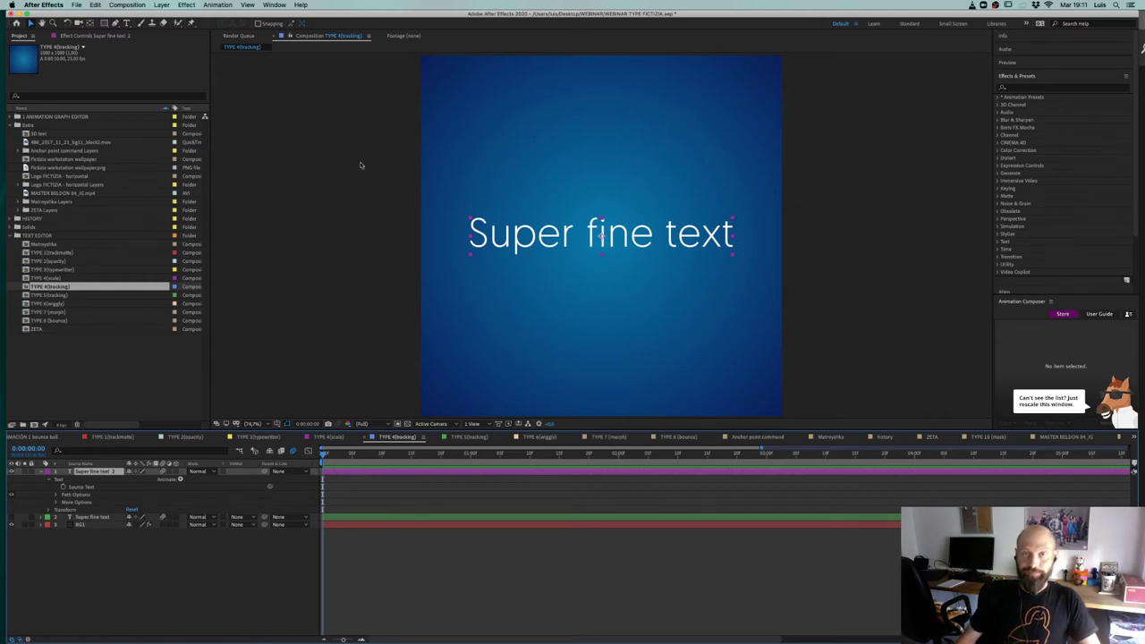
Step: Add a Tracking animator to Super fine text 2, try a wider letter spacing and set Tracking Amount to 0
click(180, 480)
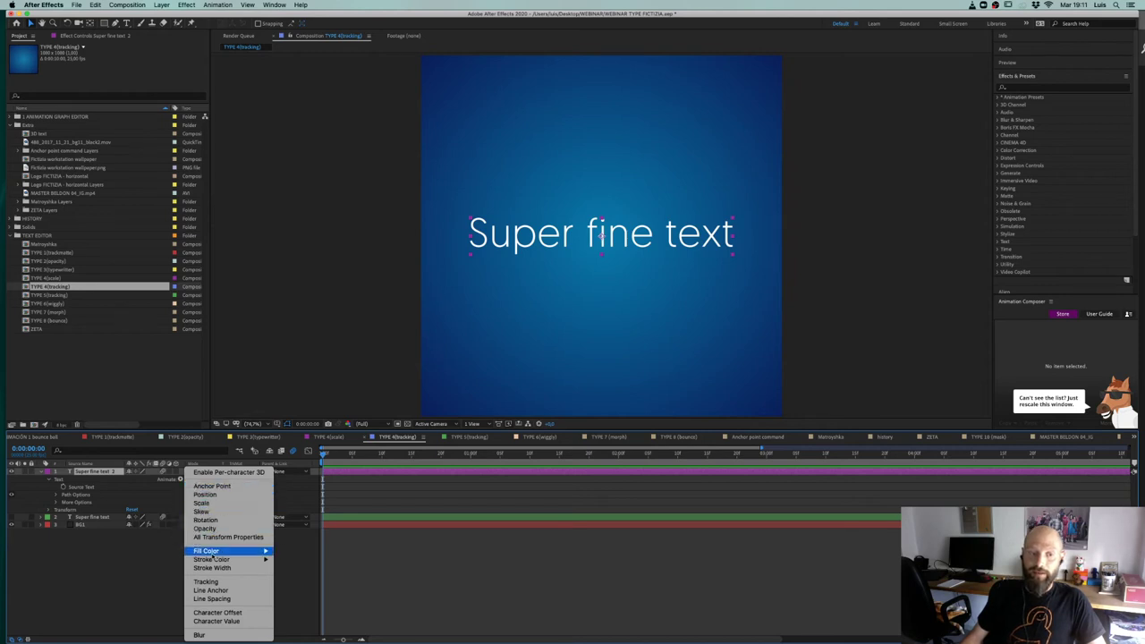
click(207, 582)
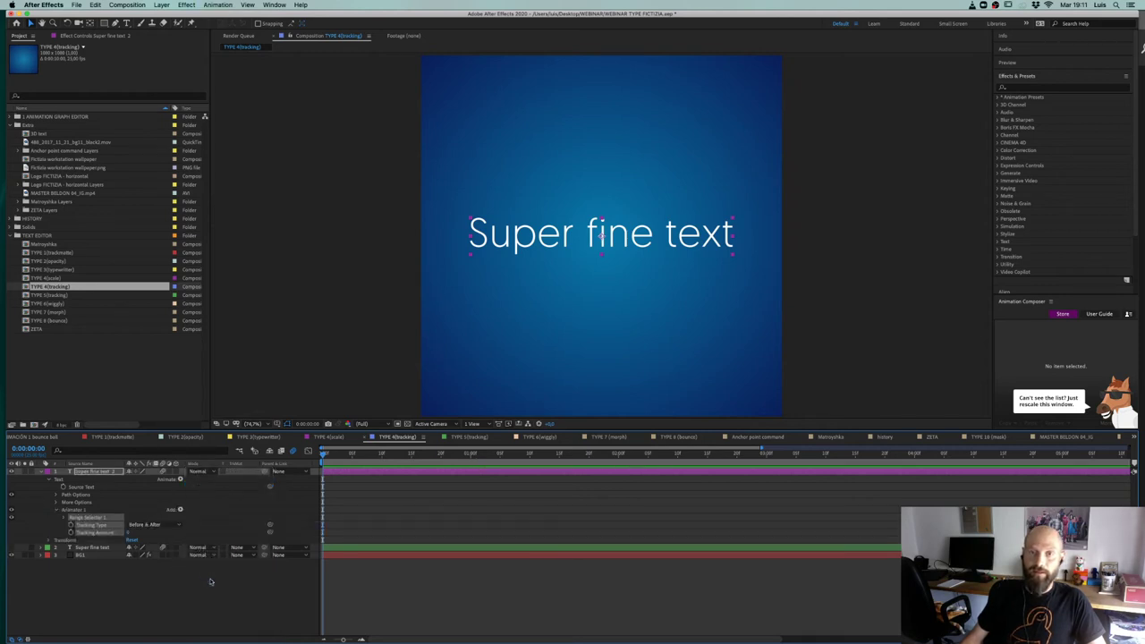
mouse_move(128, 532)
mouse_down()
mouse_move(192, 538)
mouse_move(81, 540)
mouse_move(139, 543)
mouse_up()
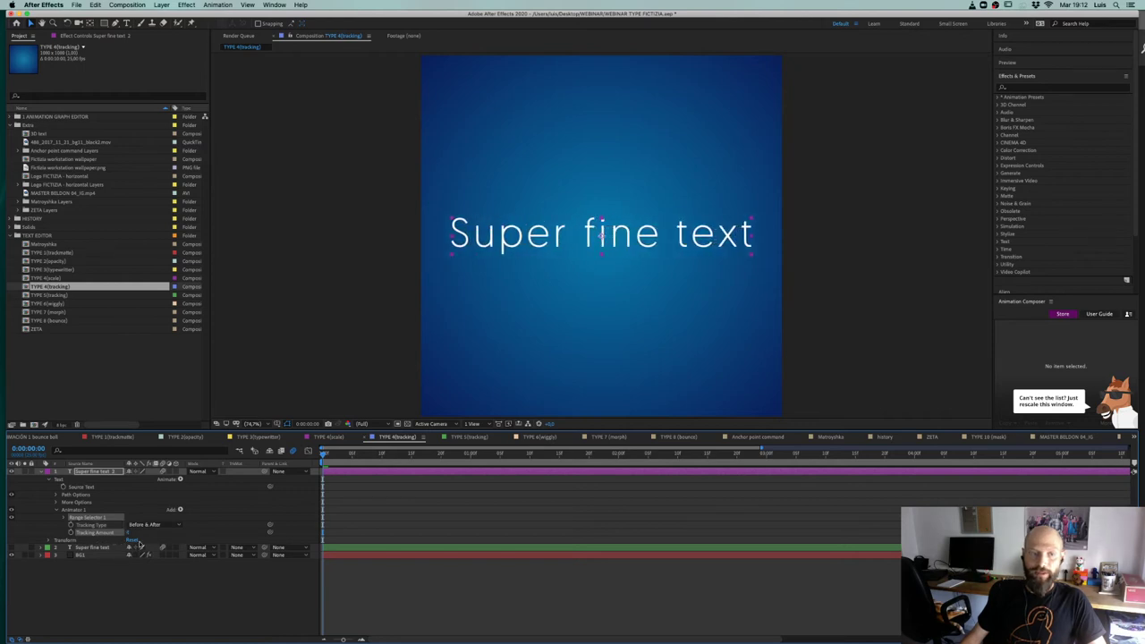
click(128, 533)
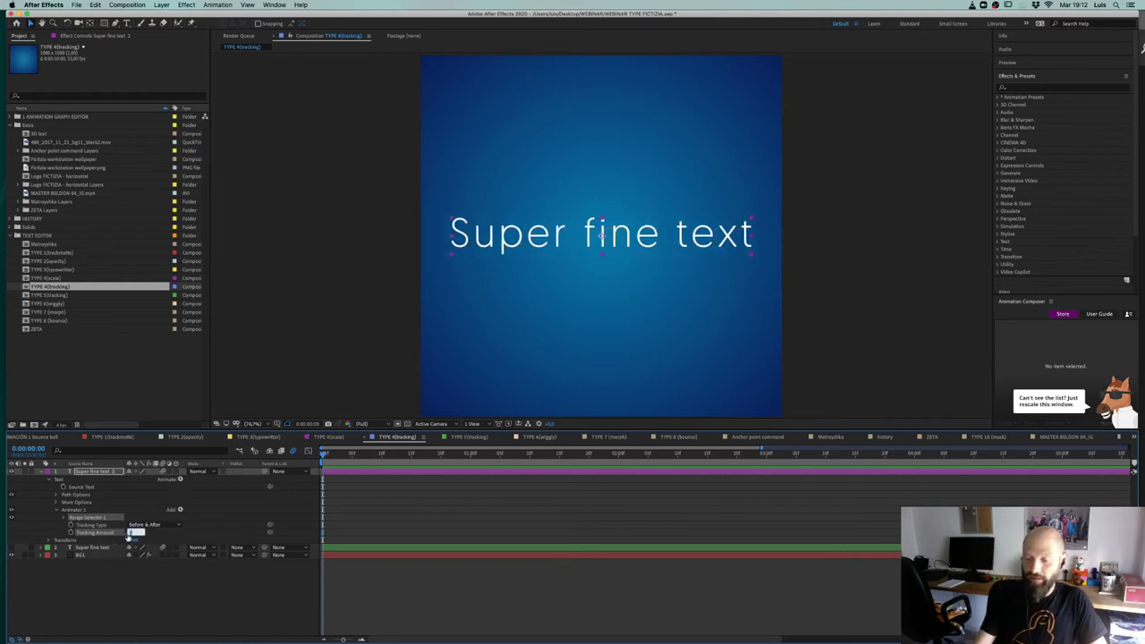
text(0)
key(Return)
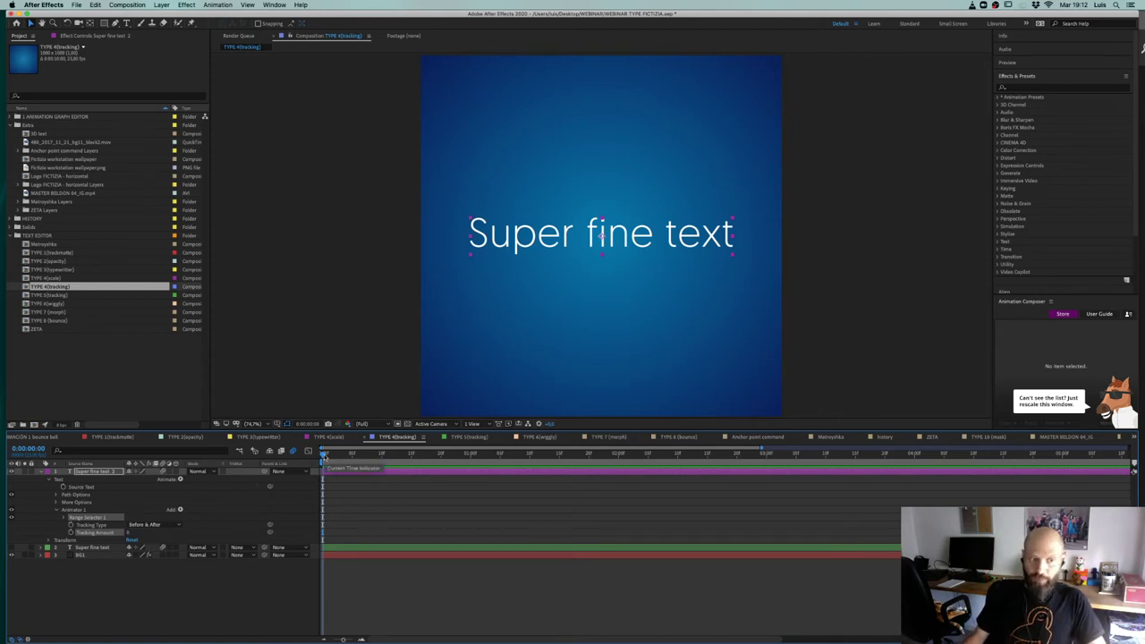
Step: Keyframe Tracking Amount at 0 at 0:00:00:20 and at a wider value that nearly fills the frame at 0:00:00:00
drag(324, 456, 440, 455)
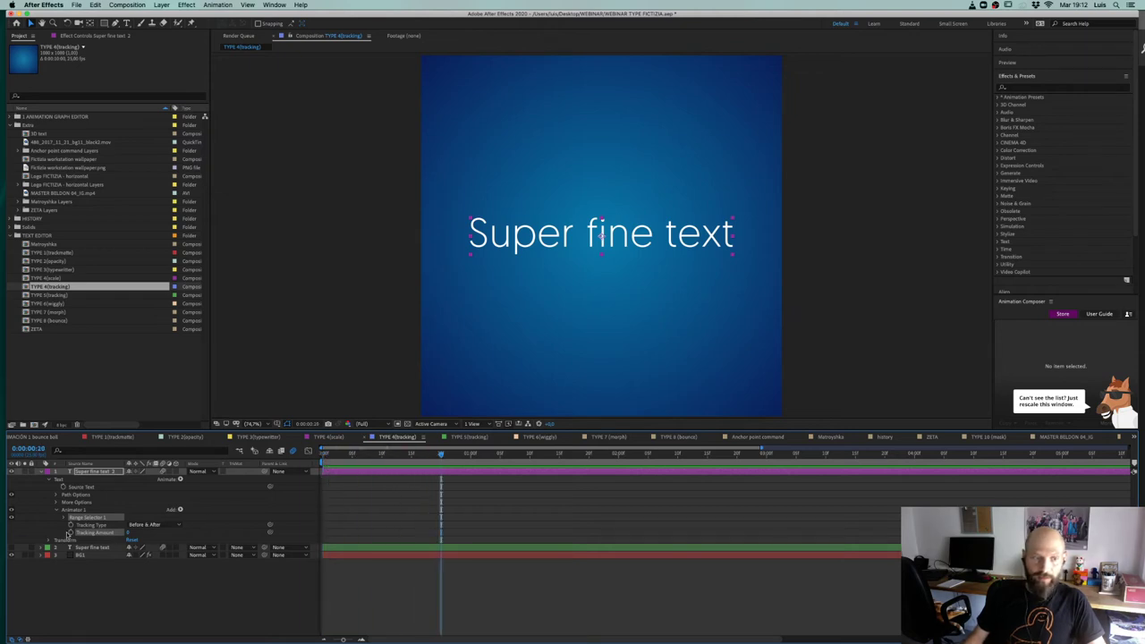
click(72, 532)
key(Home)
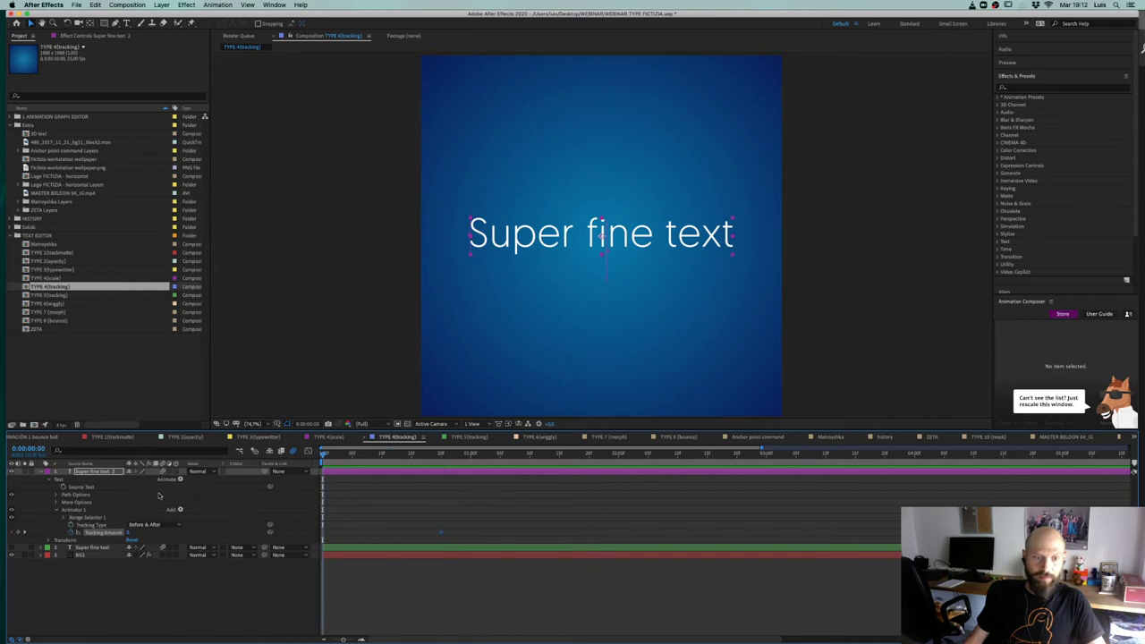
drag(128, 534, 259, 519)
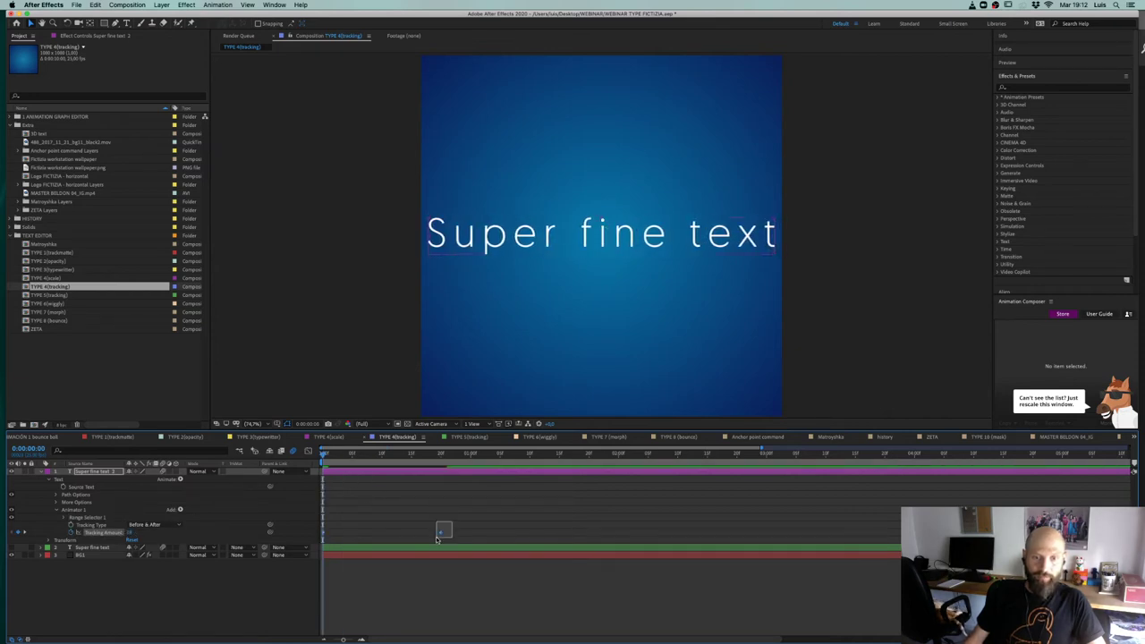
Step: Ease both Tracking Amount keyframes, shape the speed graph for a fast start and long slowdown, and preview the motion
drag(465, 519, 317, 538)
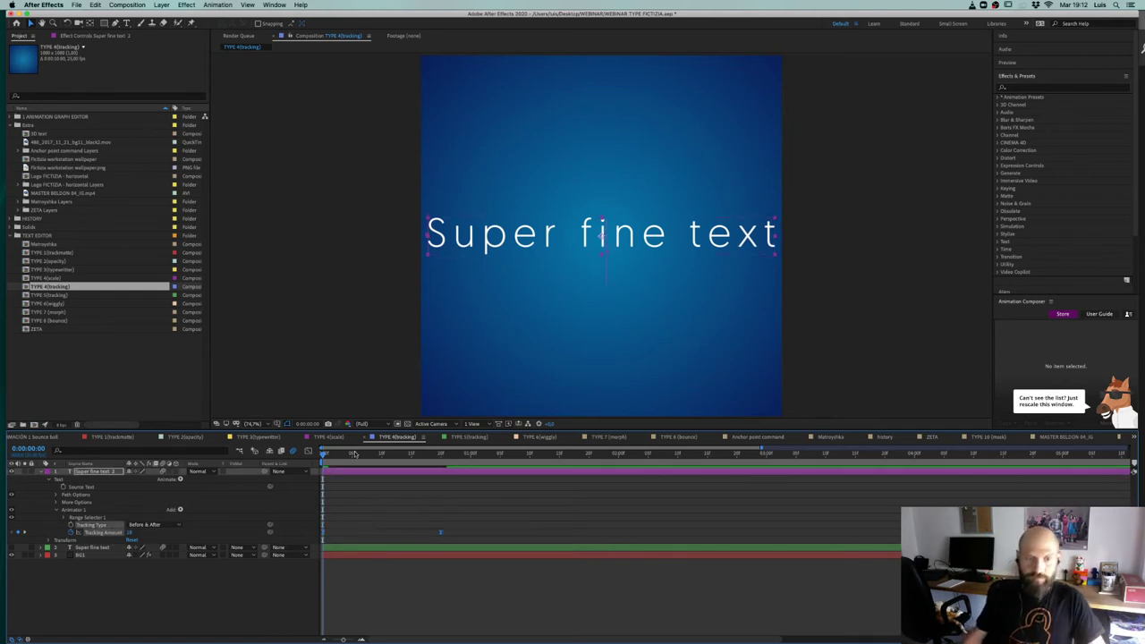
click(308, 452)
click(440, 481)
drag(421, 481, 324, 619)
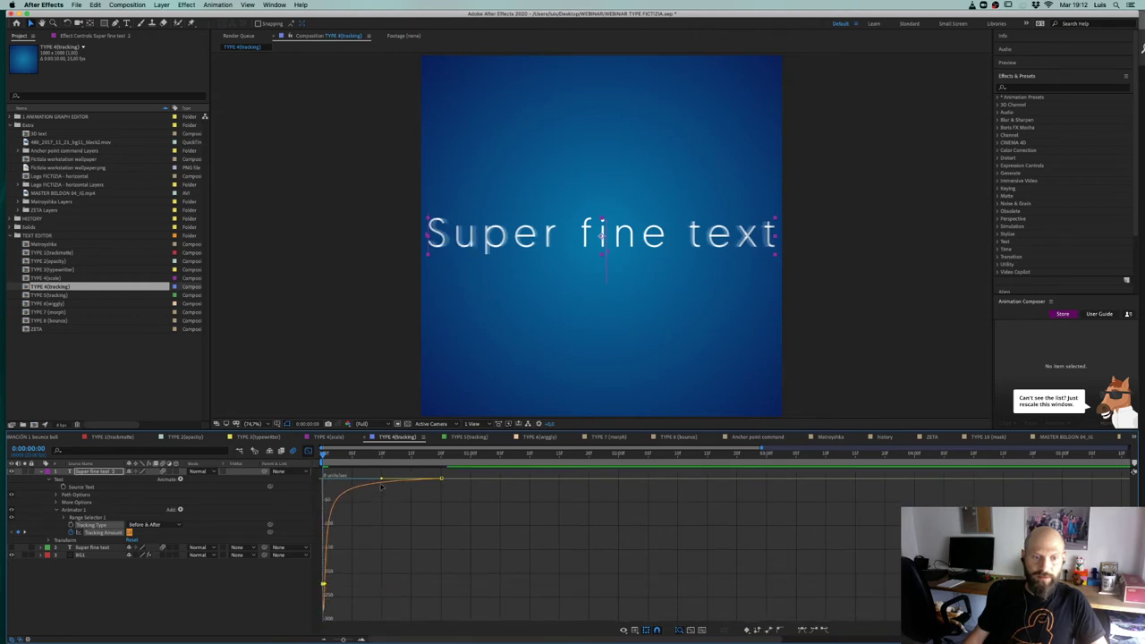
drag(382, 480, 371, 457)
key(space)
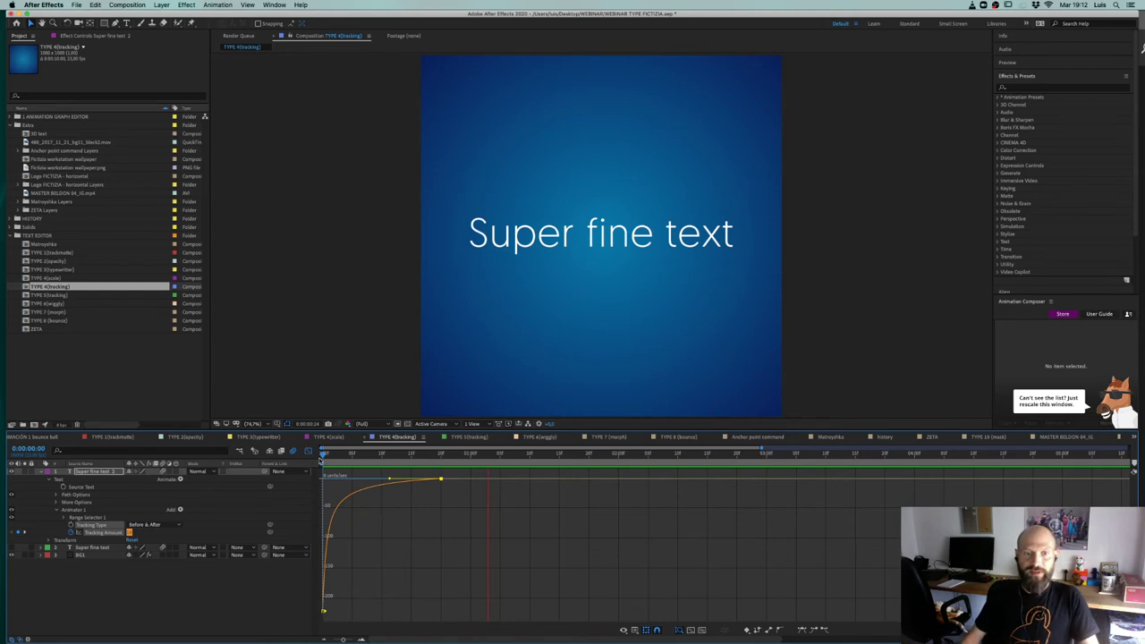
key(space)
drag(358, 454, 322, 459)
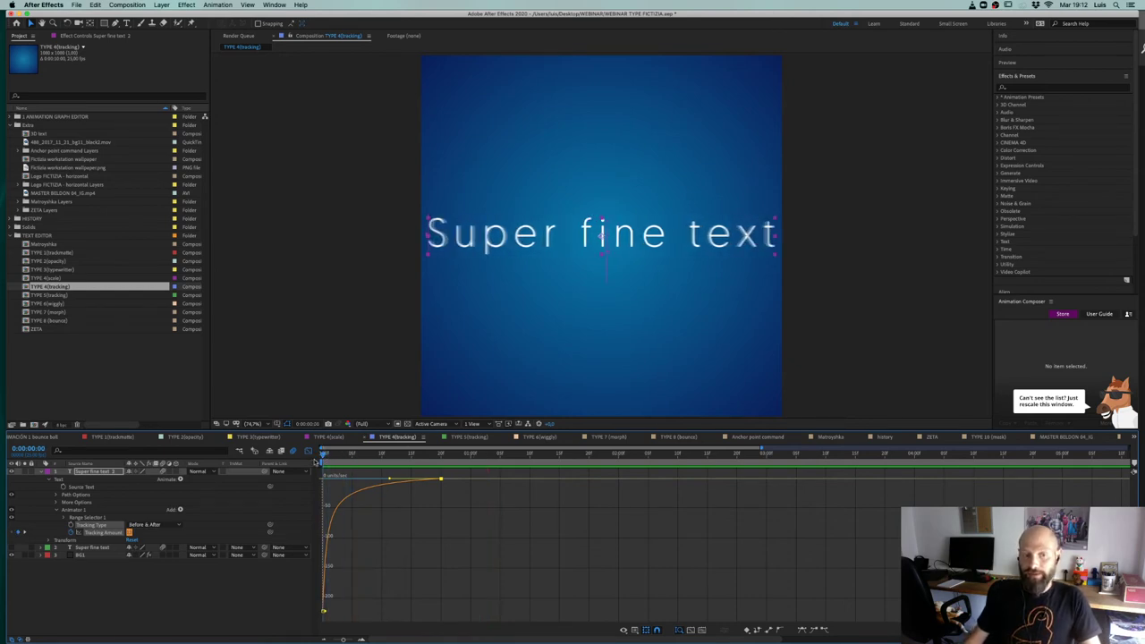
Step: Keyframe Super fine text 2's Opacity from 0% at 0:00:00:00 to 100% at 0:00:00:03 and preview the fade-in
click(59, 510)
click(89, 474)
key(t)
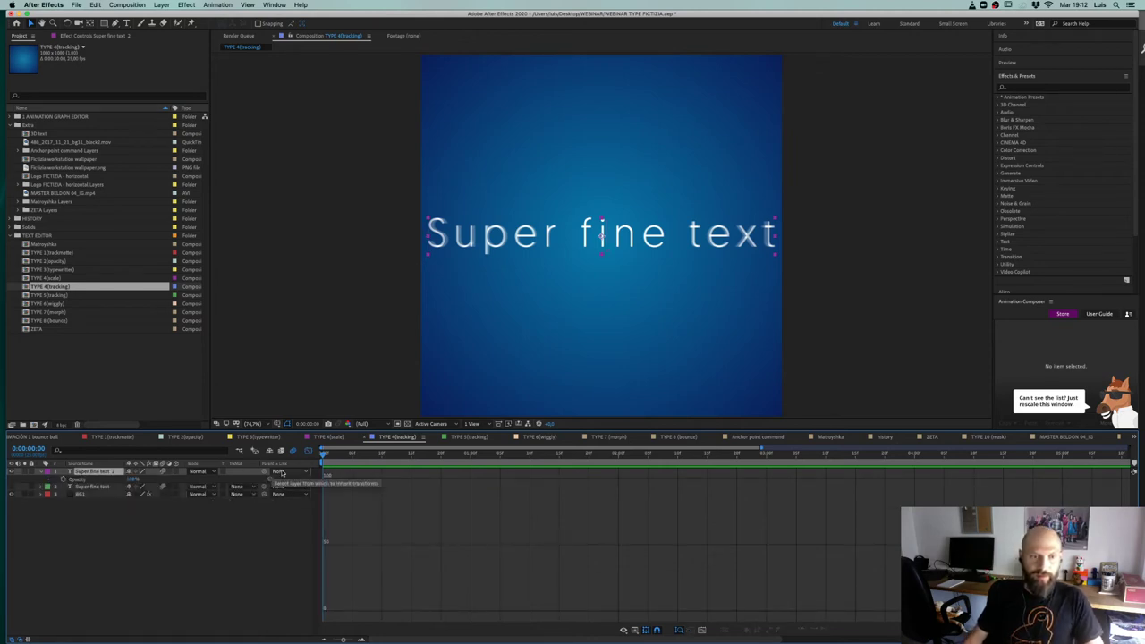
key(space)
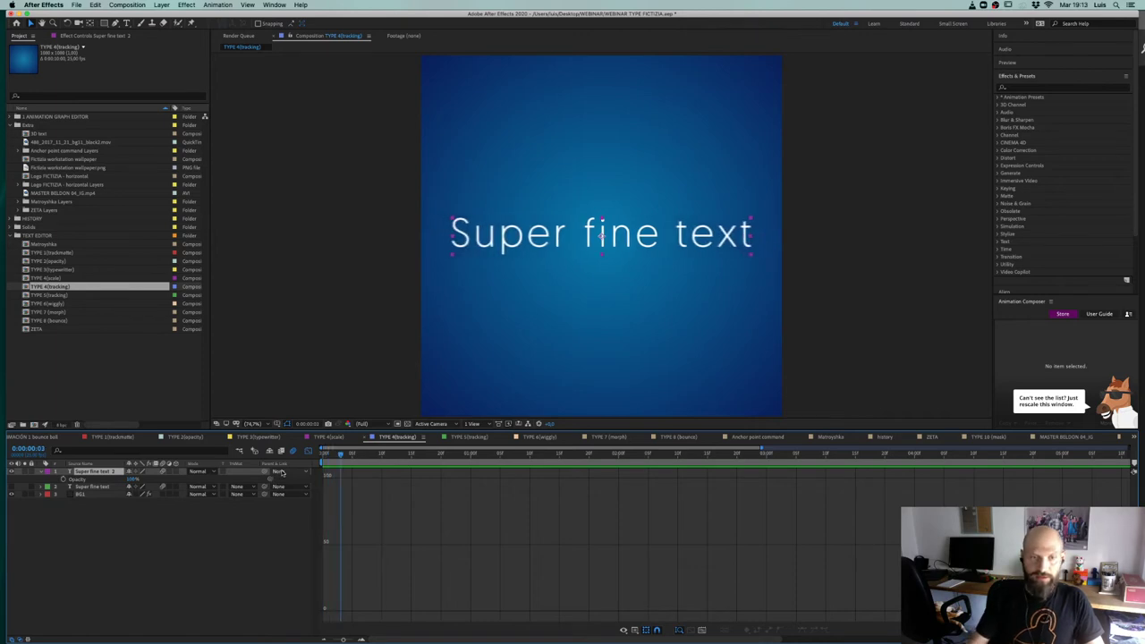
click(76, 481)
key(Home)
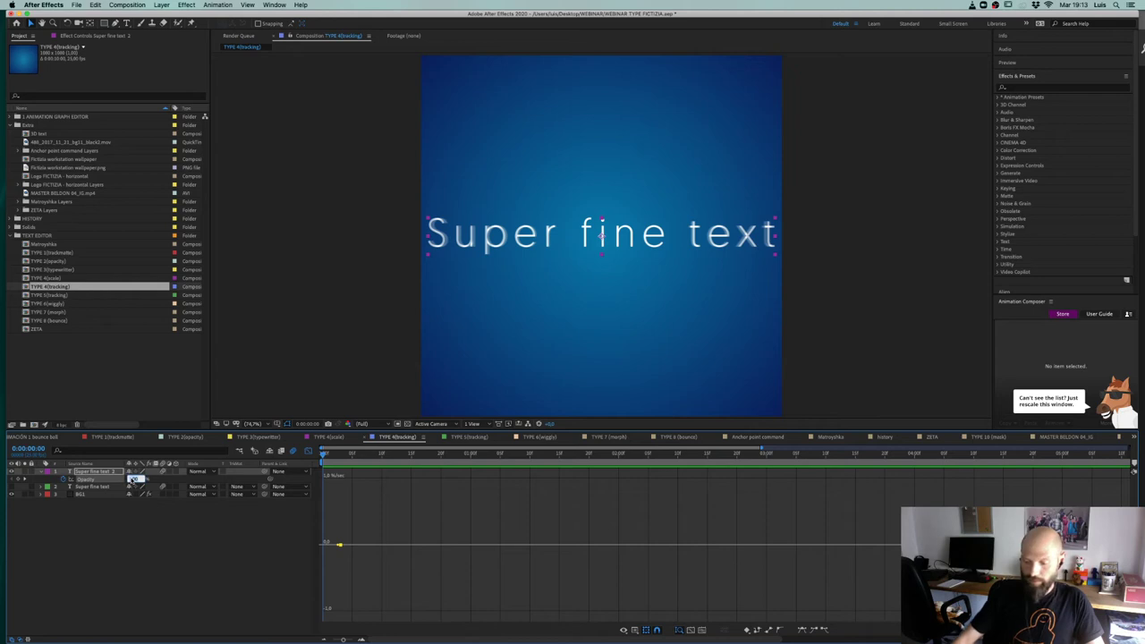
drag(134, 479, 131, 480)
key(space)
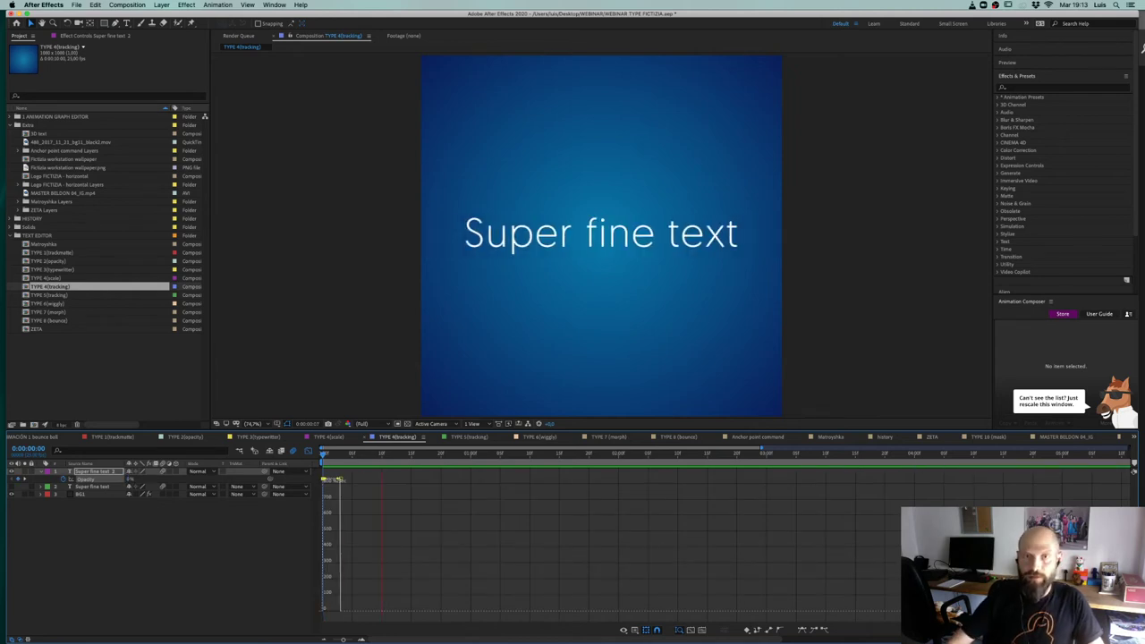
key(space)
Step: Return to the layer bar view, reveal the keyframes and move the last Tracking Amount keyframe to 0:00:01:05
click(306, 452)
click(383, 475)
key(u)
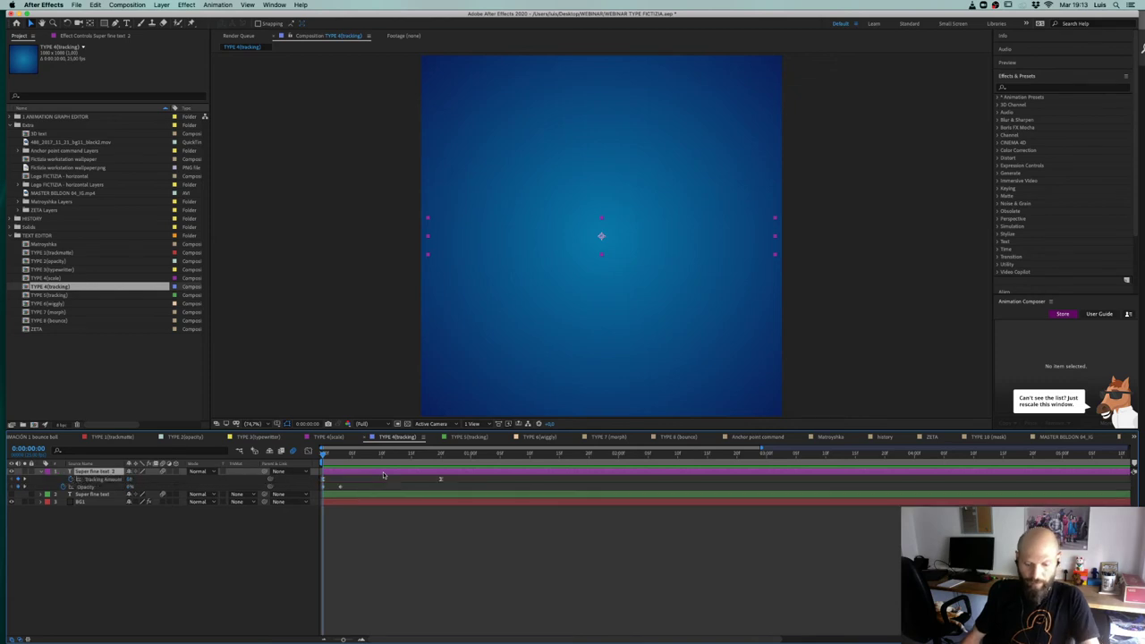
drag(449, 477, 438, 485)
key(alt+shift+Right)
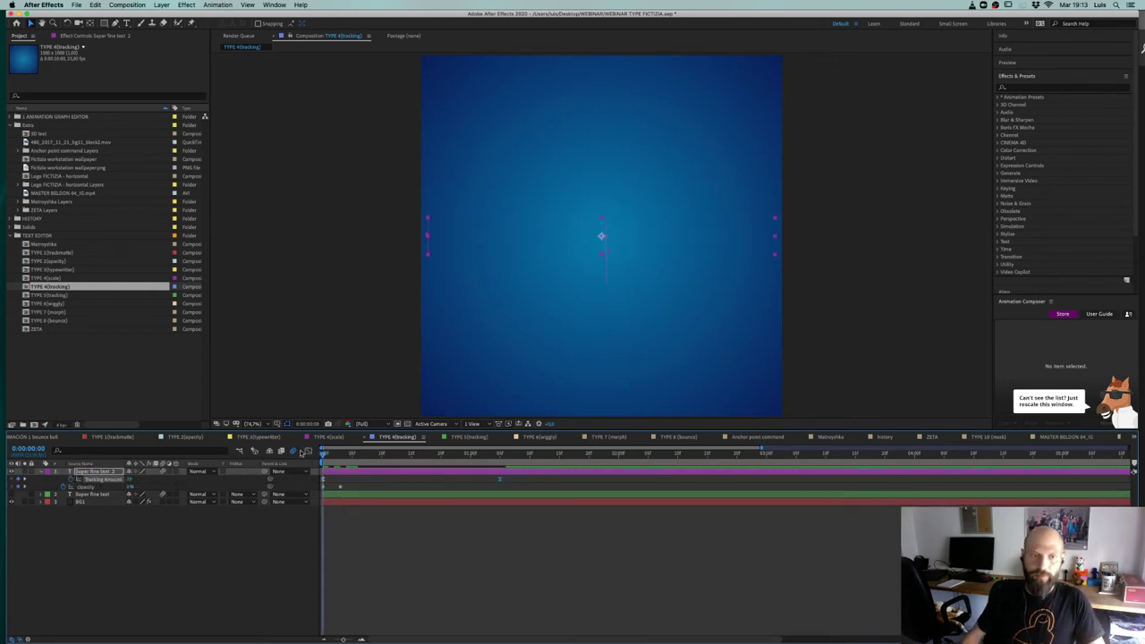
Step: Paste the Opacity fade-in keyframes at 0:00:01:05, time-reverse them into a fade-out ending at 0:00:01:05, and preview the animation
key(space)
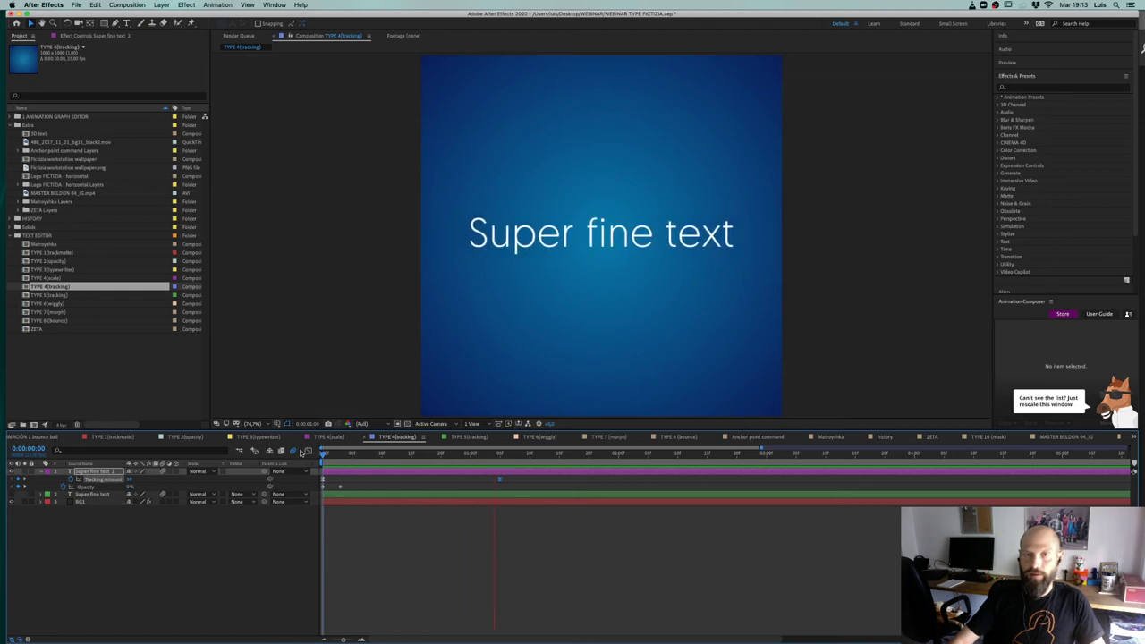
key(space)
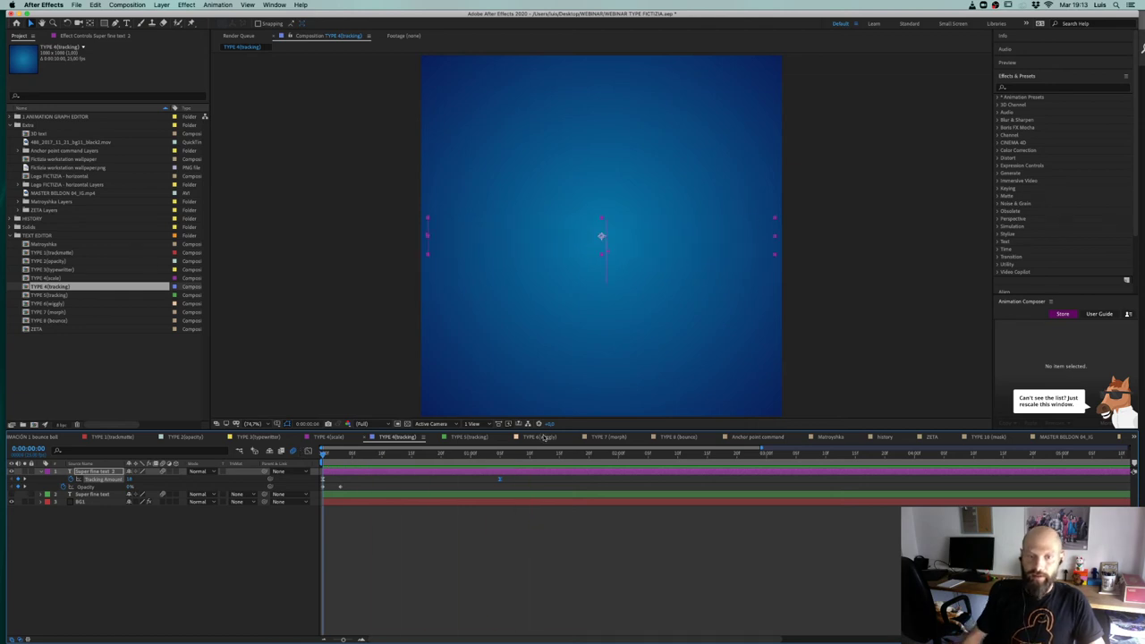
click(501, 463)
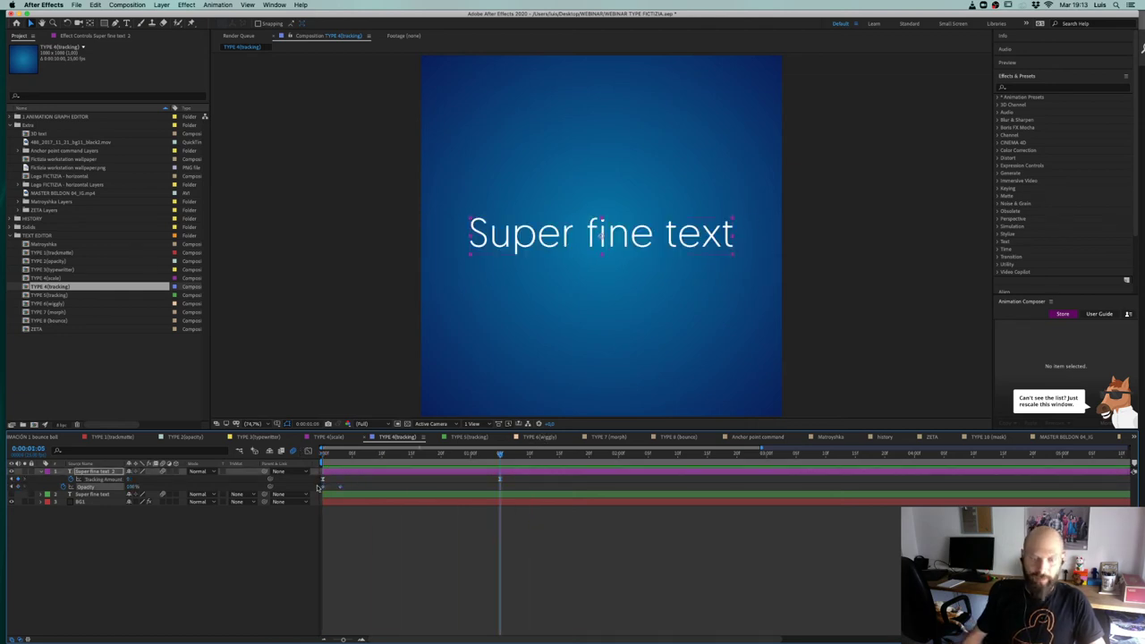
key(super+v)
right_click(500, 487)
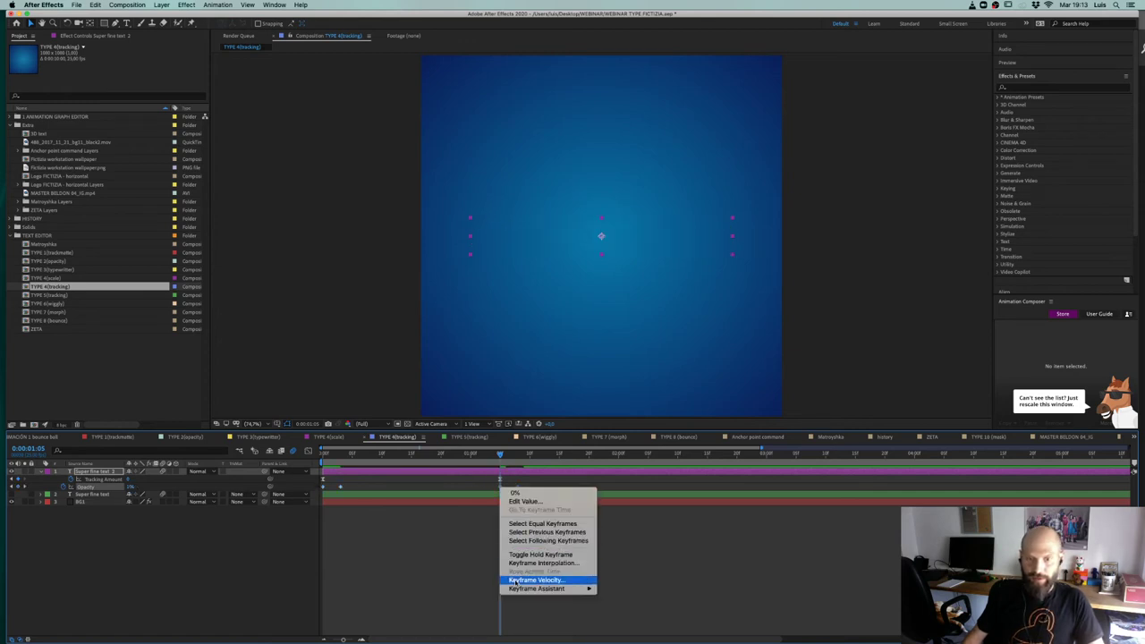
mouse_move(518, 592)
click(626, 634)
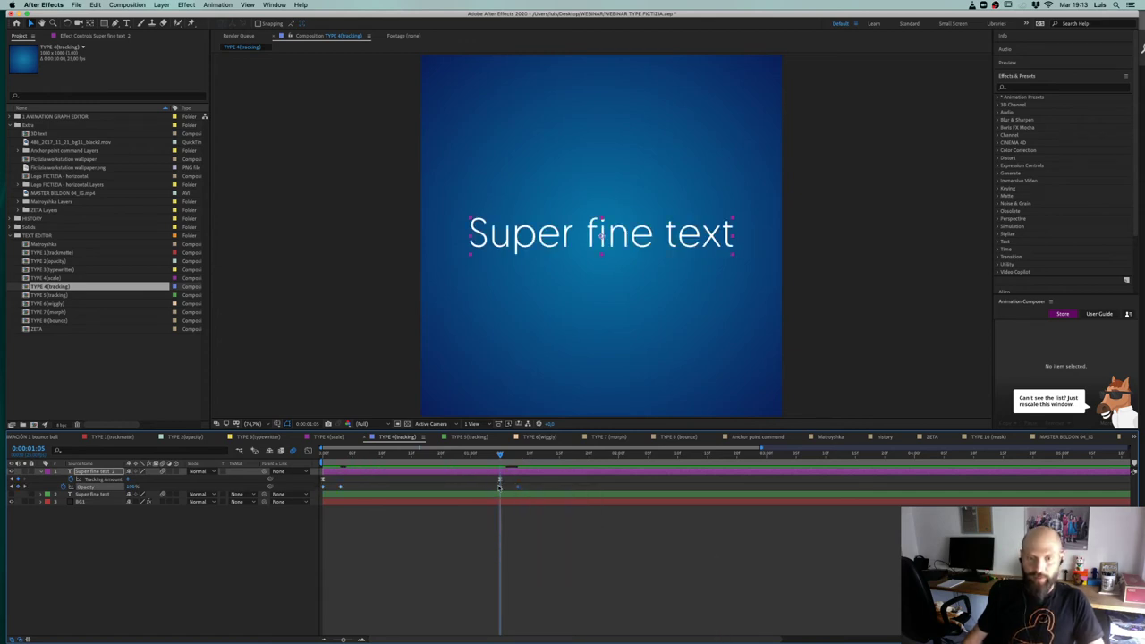
drag(489, 488, 305, 471)
key(space)
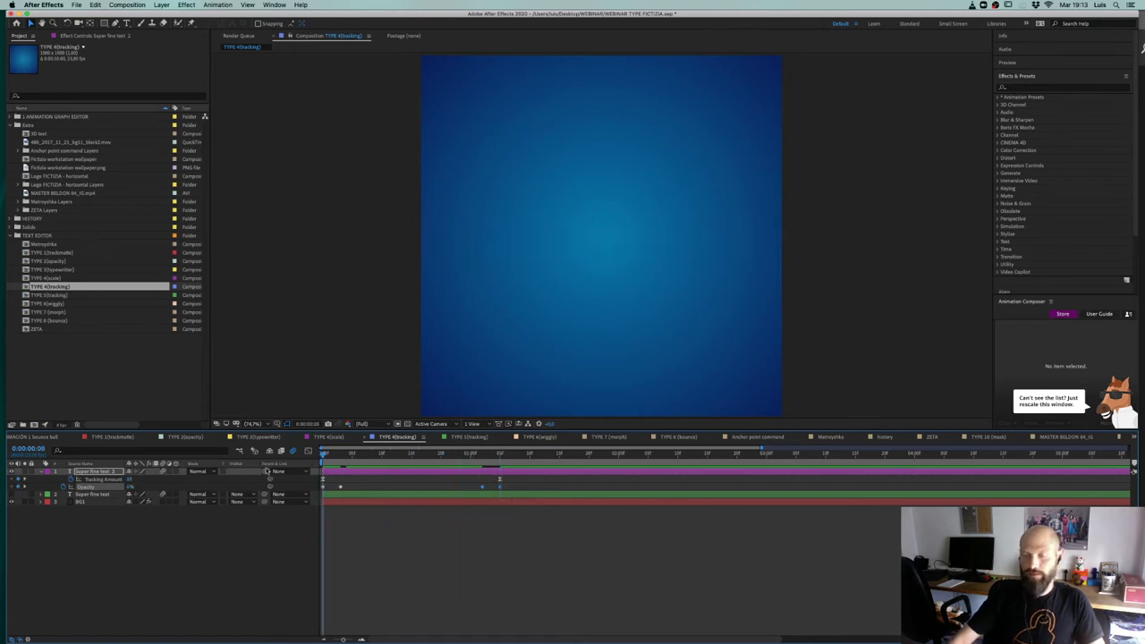
key(space)
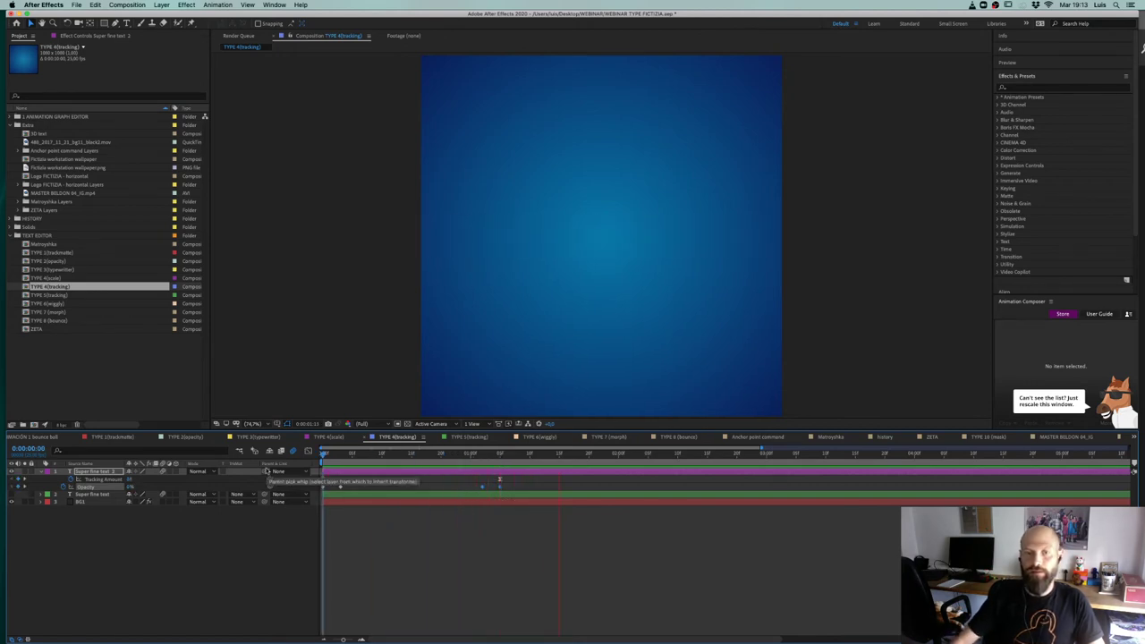
Step: Move the two fade-out Opacity keyframes about three frames earlier, before the last Tracking Amount keyframe, and preview the animation
drag(503, 481, 477, 488)
key(space)
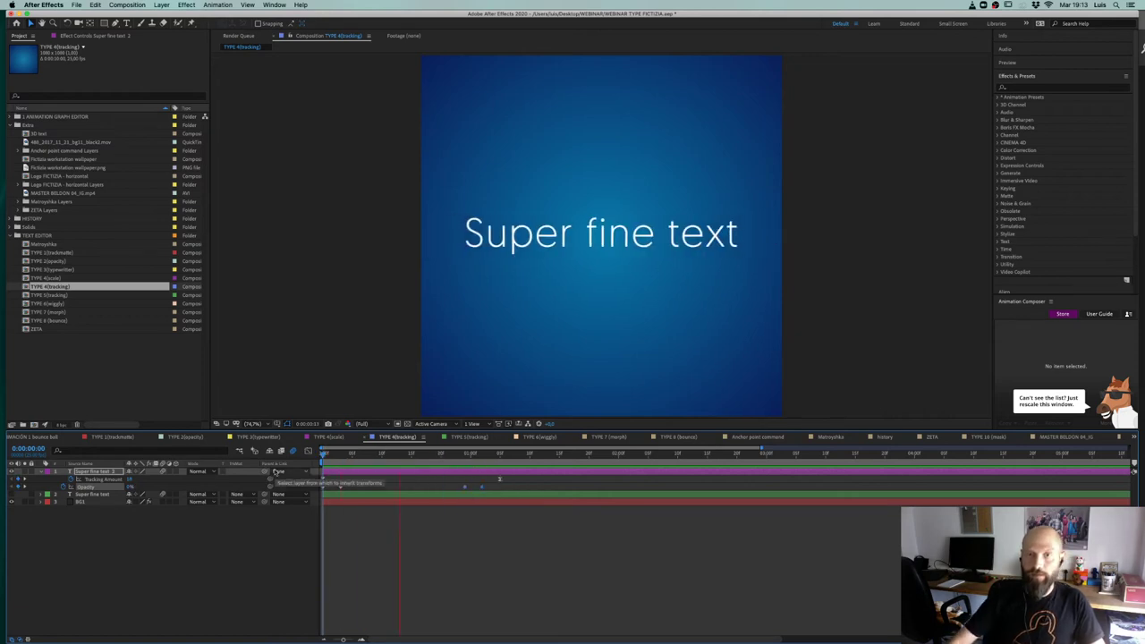
key(space)
Step: Duplicate the Super fine text 2 layer at 0:00:00:00 and reveal the copy's keyframes
click(105, 481)
click(106, 495)
click(120, 530)
click(116, 470)
click(323, 456)
key(ctrl+d)
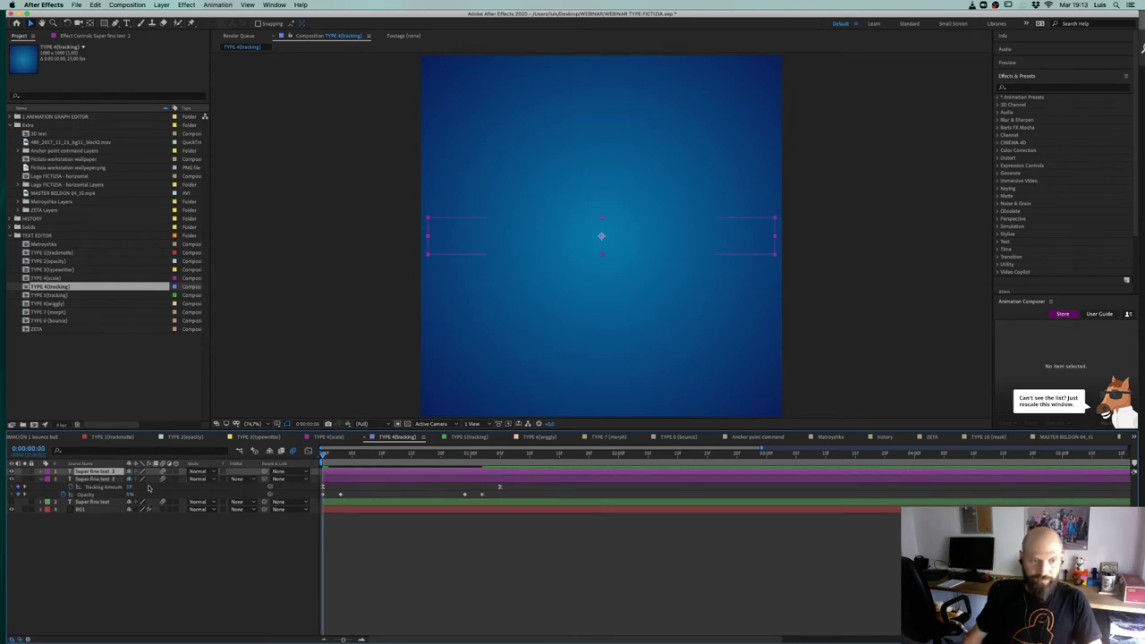
key(u)
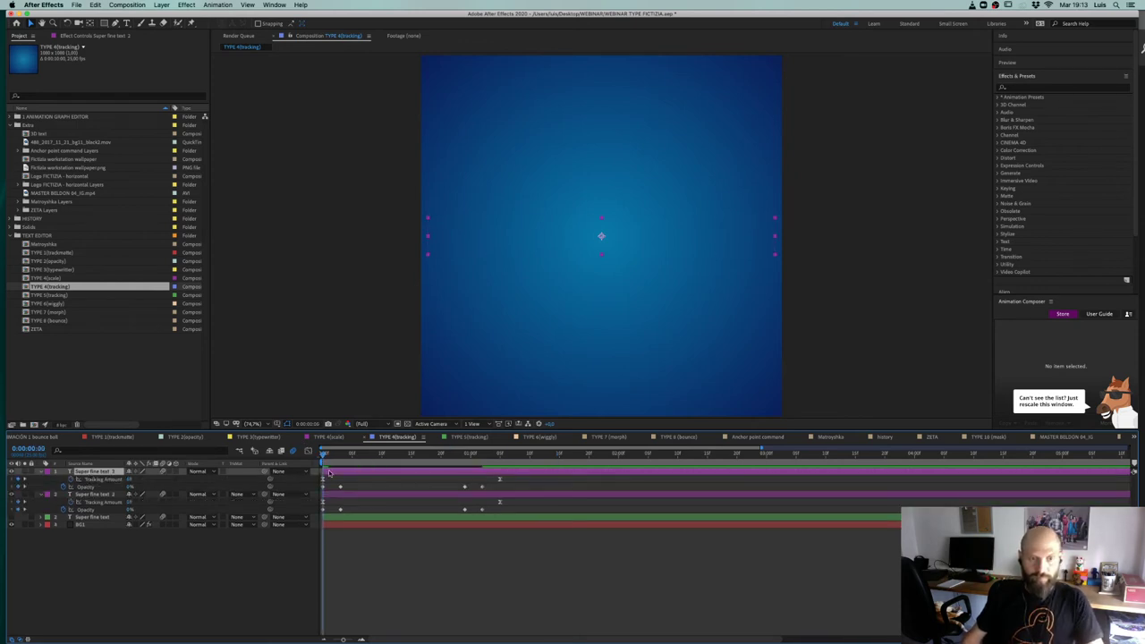
Step: At 0:00:01:05, remove all Tracking Amount and Opacity keyframes from Super fine text 3, keeping its Opacity at 100%
drag(341, 454, 500, 454)
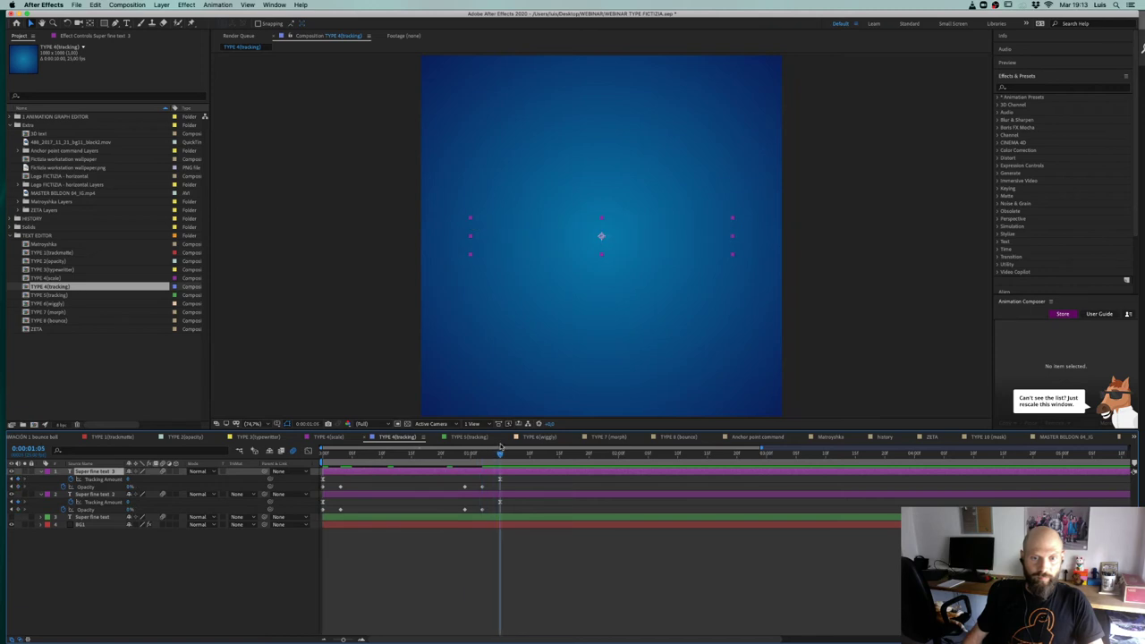
mouse_move(489, 485)
mouse_down()
mouse_move(464, 492)
mouse_move(500, 489)
mouse_up()
click(71, 479)
click(63, 487)
Step: Delete the Tracking Amount property and the remaining Animator 1 from Super fine text 3
click(90, 481)
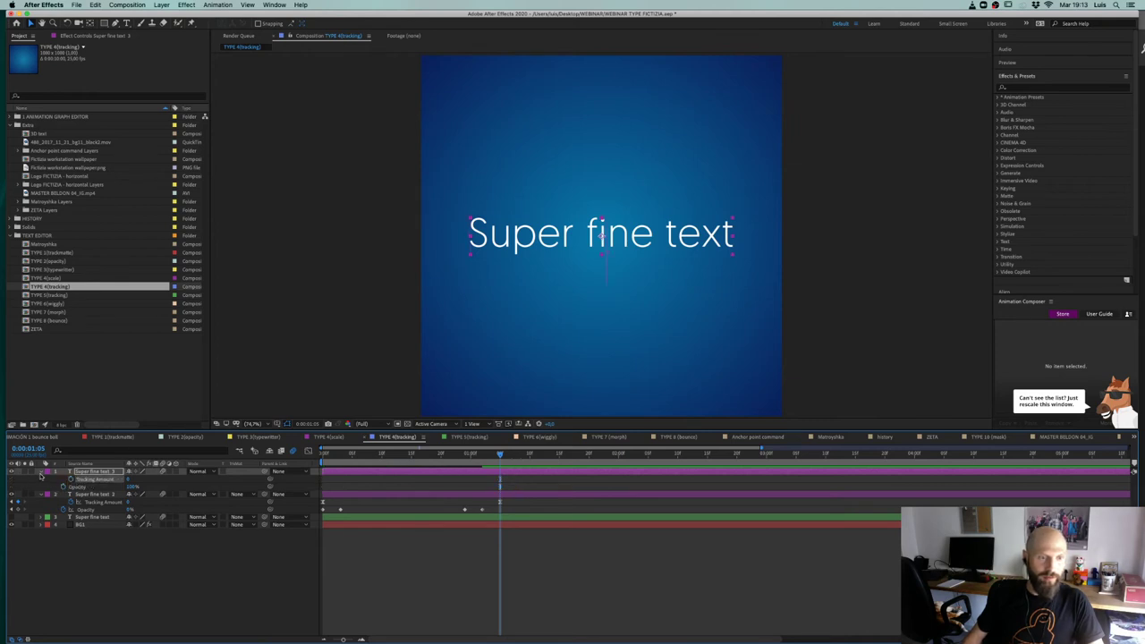
key(u)
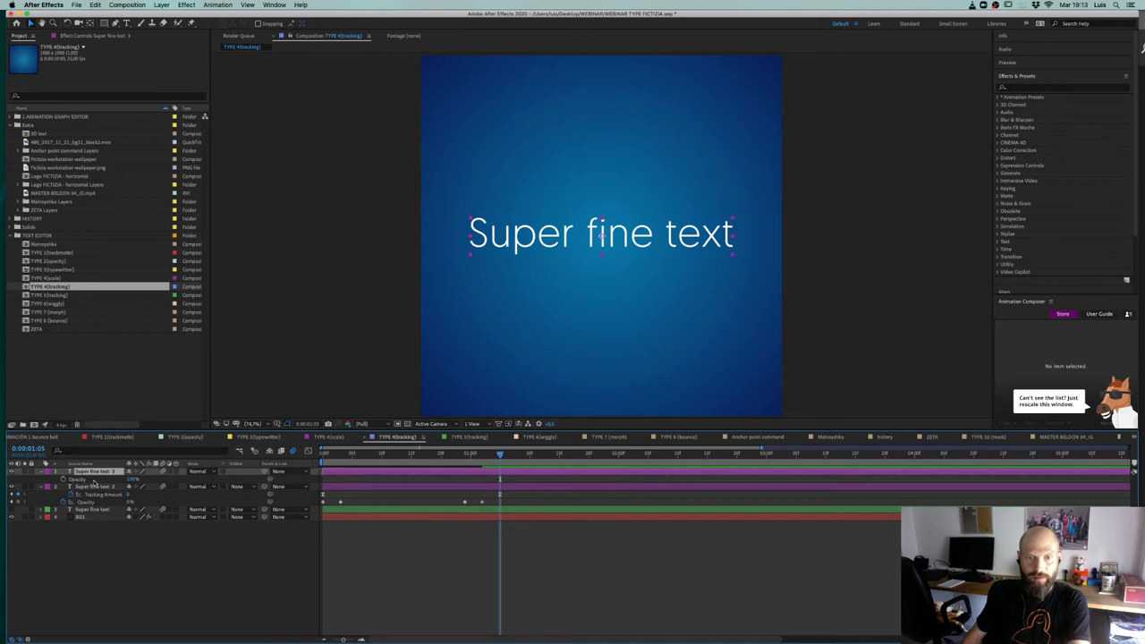
super+click(43, 473)
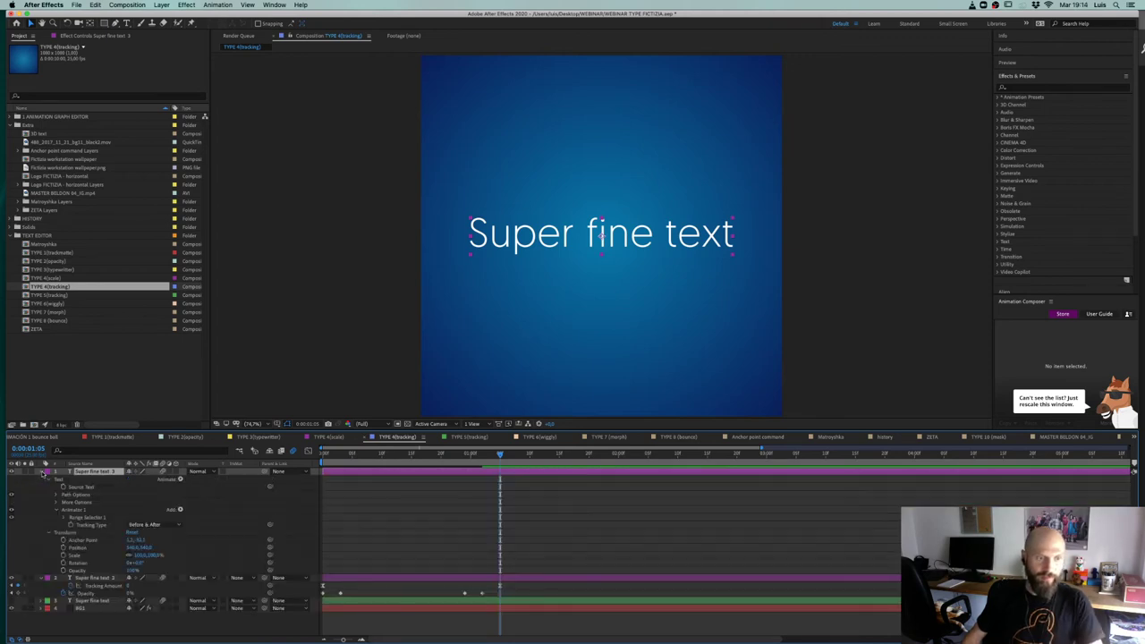
click(75, 510)
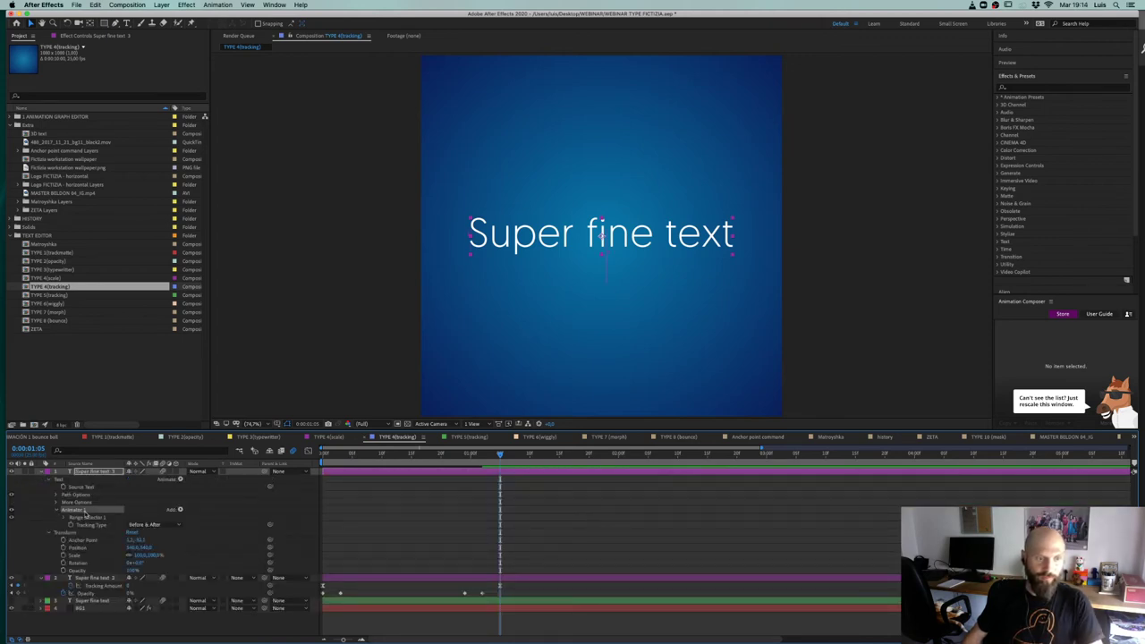
key(Delete)
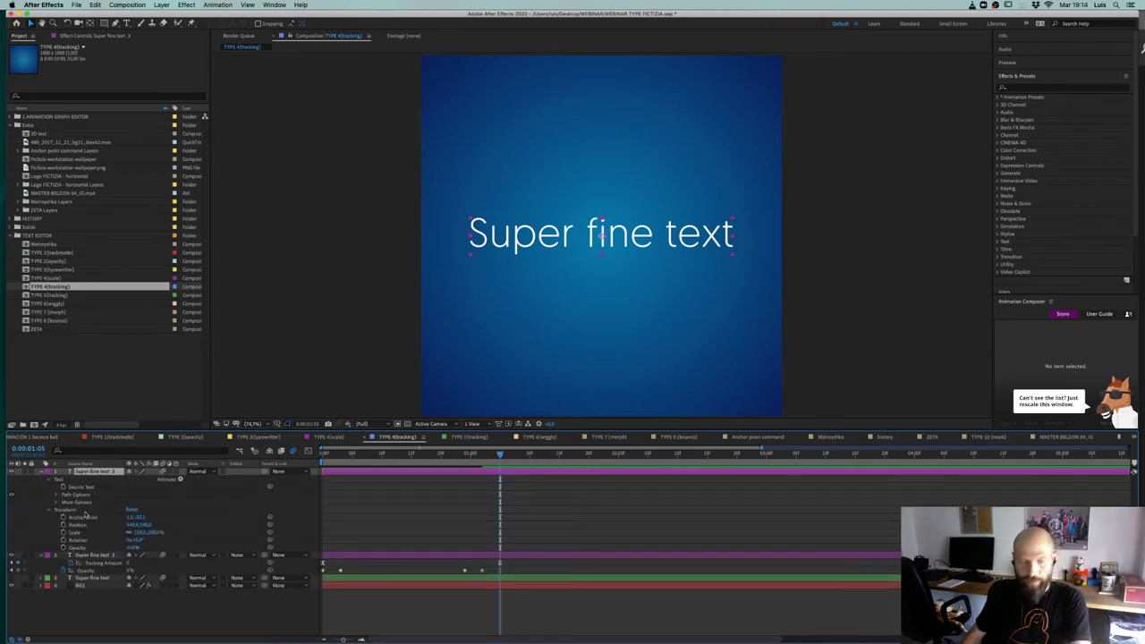
Step: Add a new Tracking animator to Super fine text 3 and expand its Range Selector 1
click(179, 480)
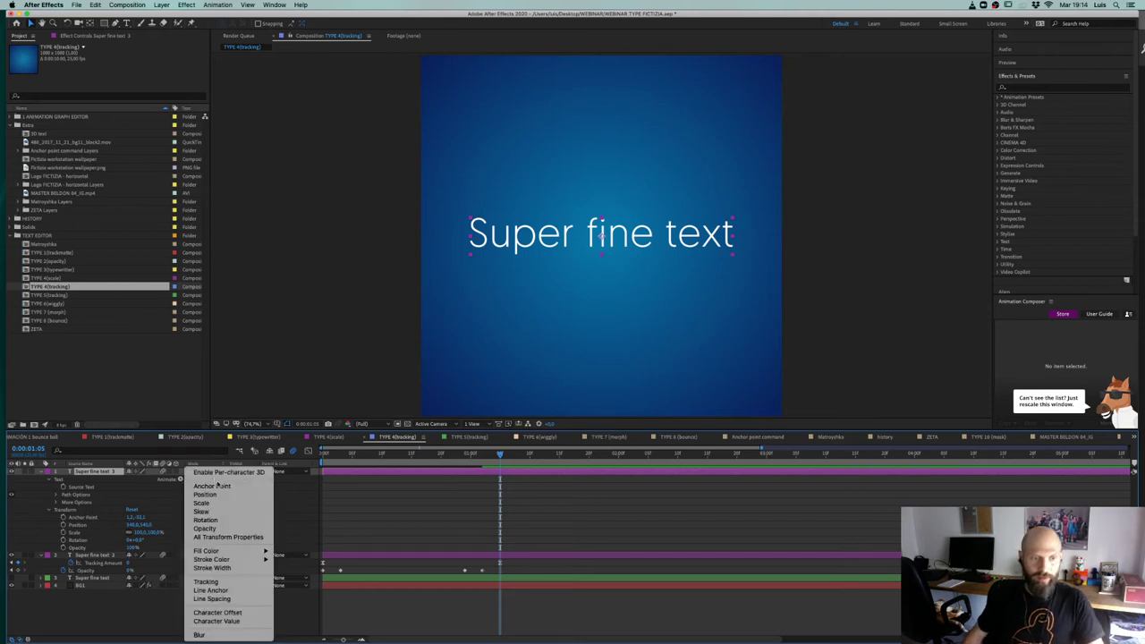
click(206, 583)
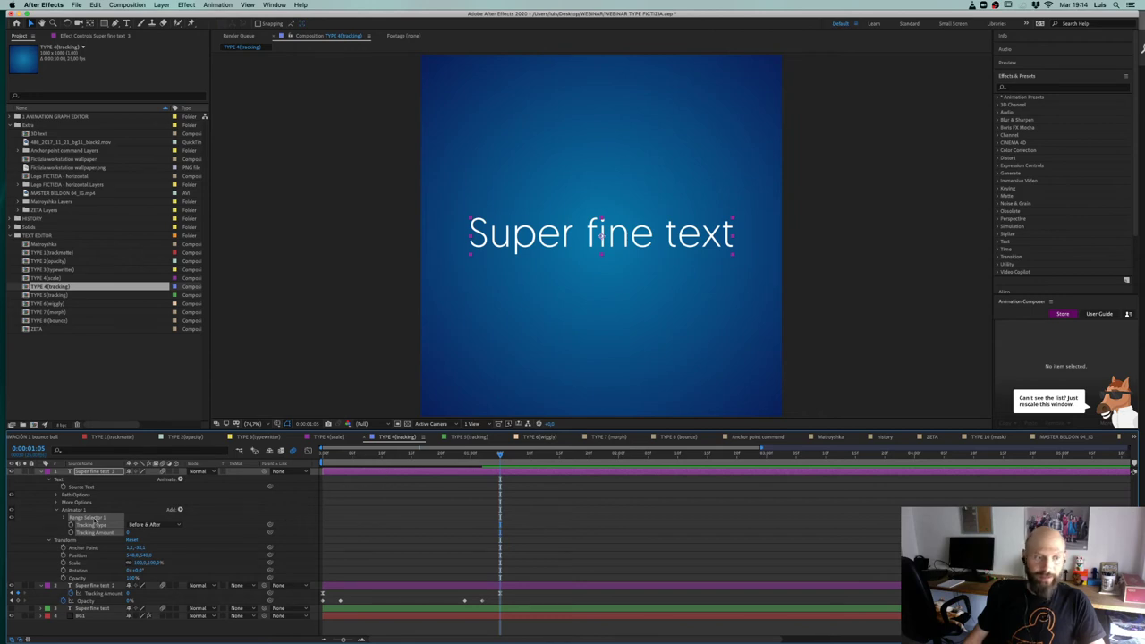
click(64, 518)
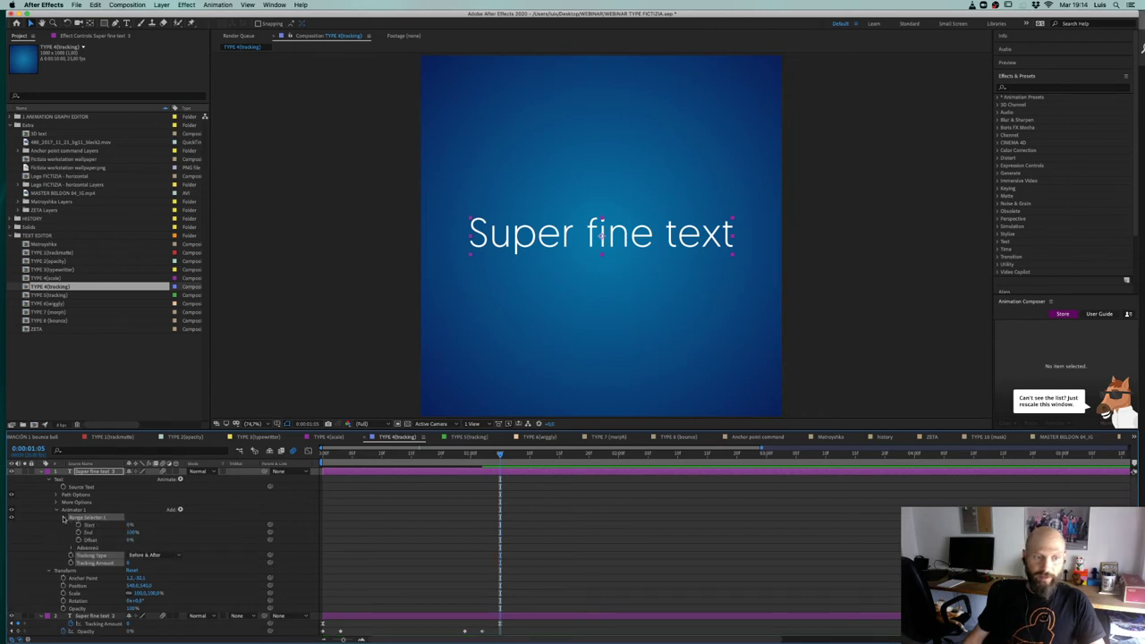
click(64, 518)
click(63, 518)
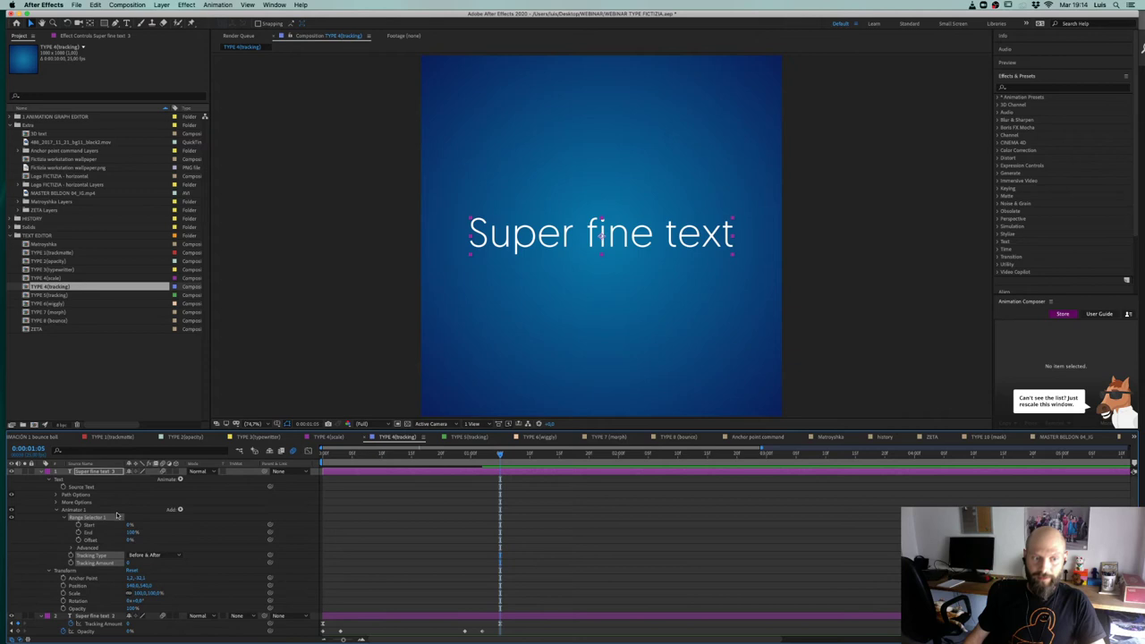
Step: Set Tracking Amount to 17, try a lower End percentage in Range Selector 1, and undo the End change
click(89, 532)
drag(130, 533, 115, 533)
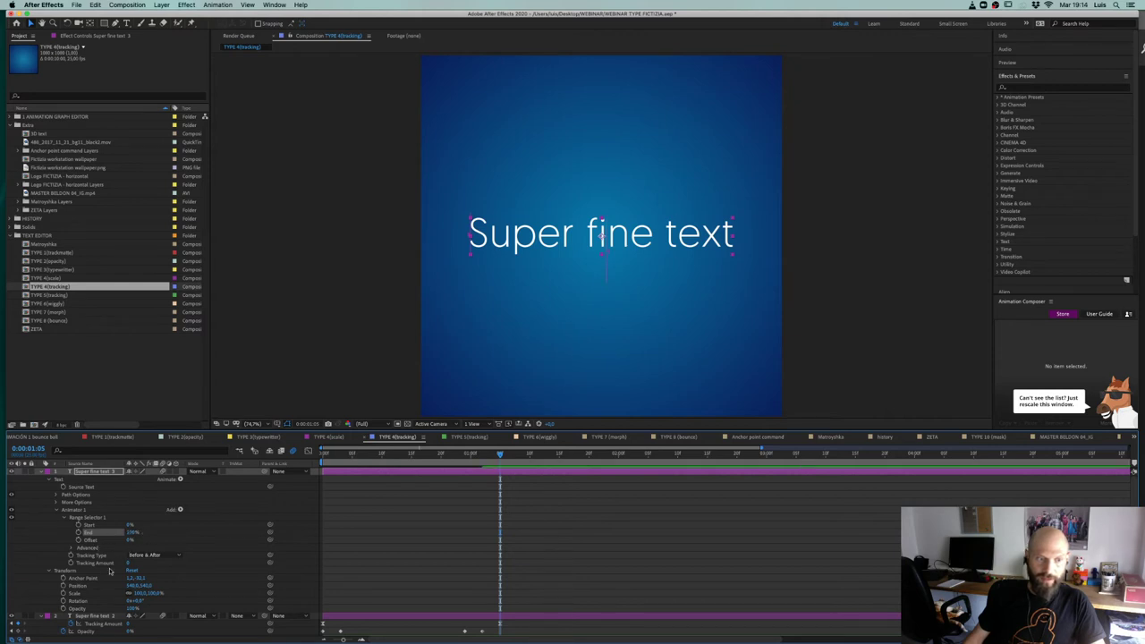
drag(128, 563, 122, 540)
click(88, 526)
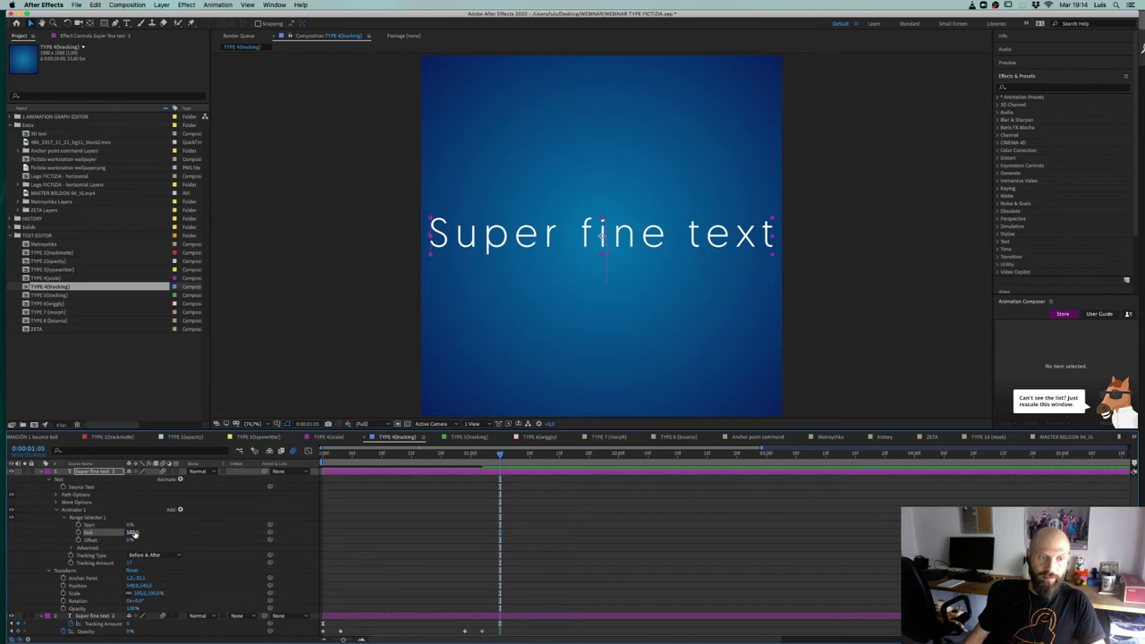
drag(131, 532, 133, 539)
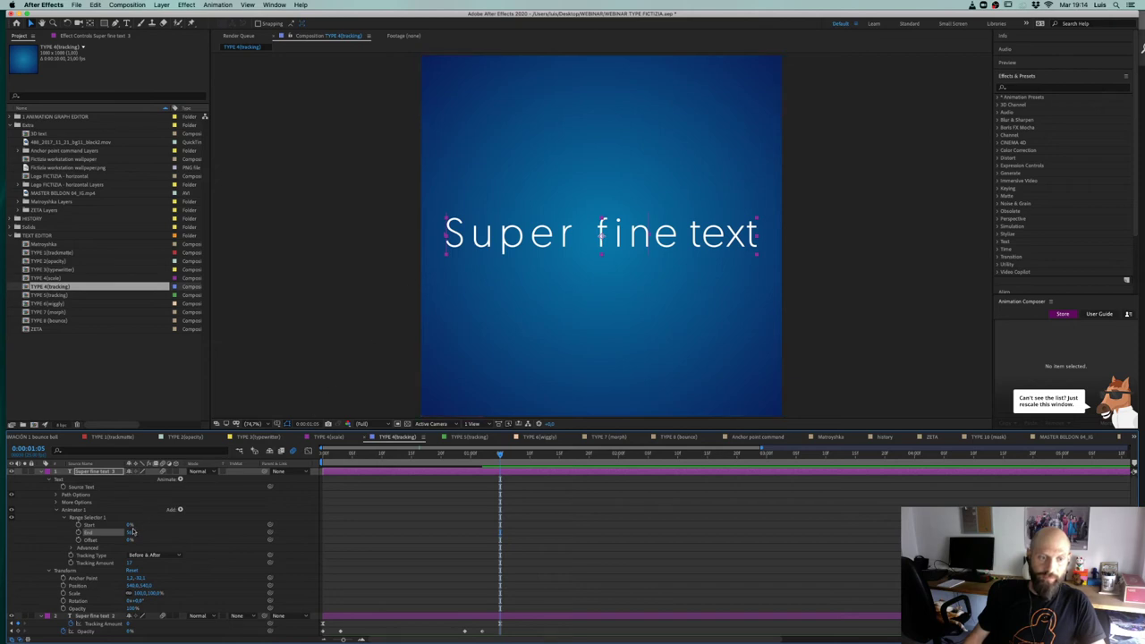
key(super+z)
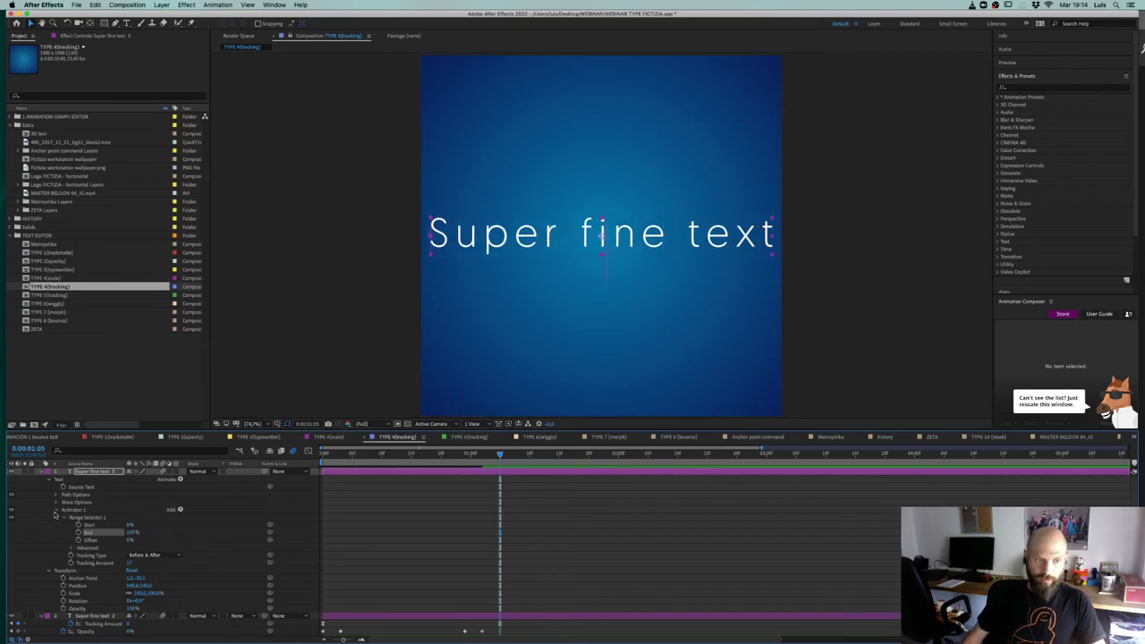
Step: Keyframe Super fine text 3's Tracking Amount at 20 at 0:00:00:00 and at 0 at 0:00:01:05
click(66, 519)
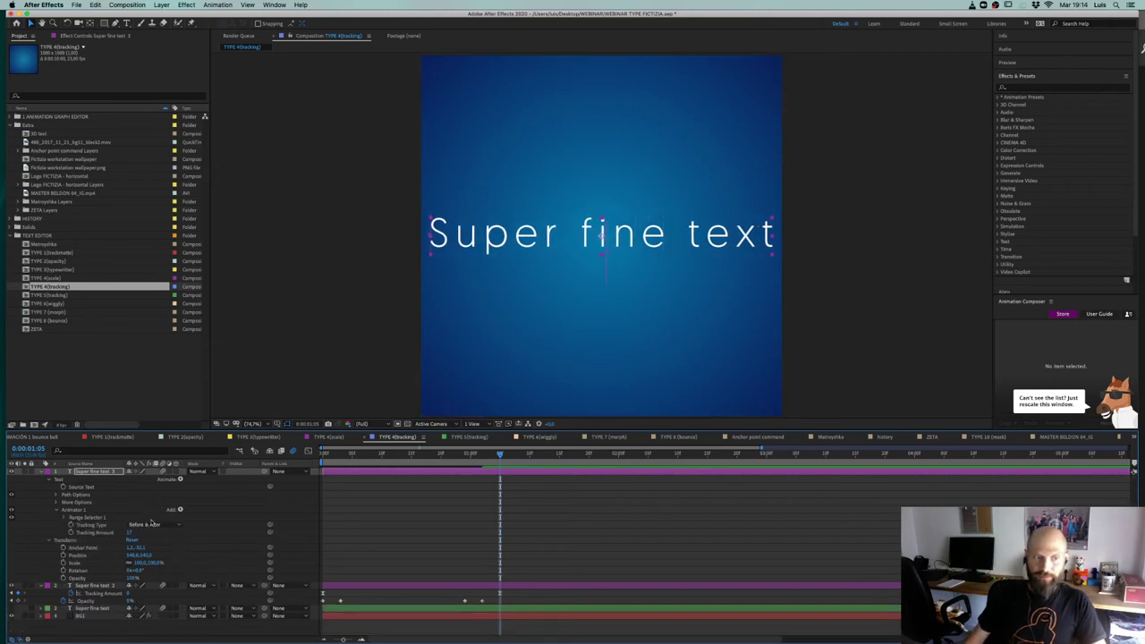
click(129, 533)
text(20)
key(Return)
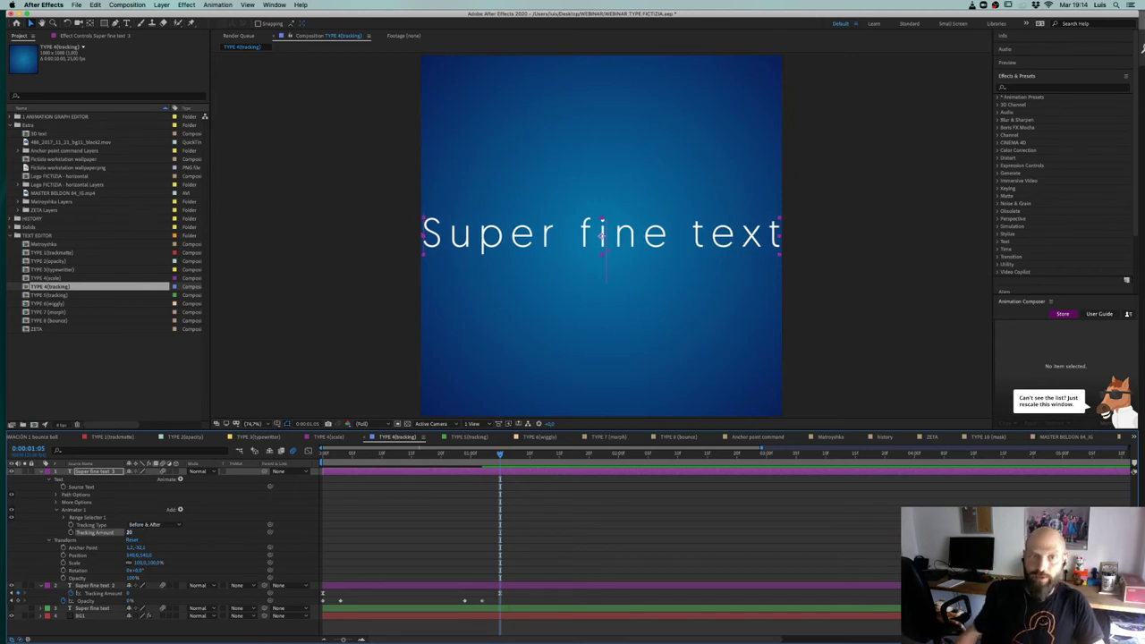
key(Home)
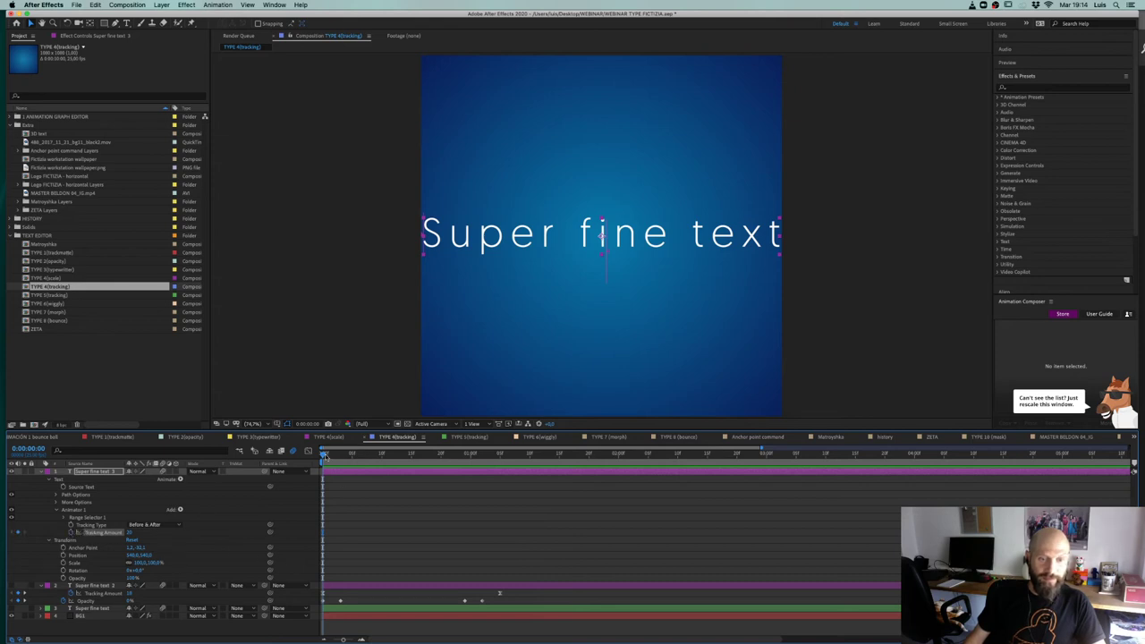
drag(324, 456, 501, 457)
click(132, 534)
text(0)
key(Return)
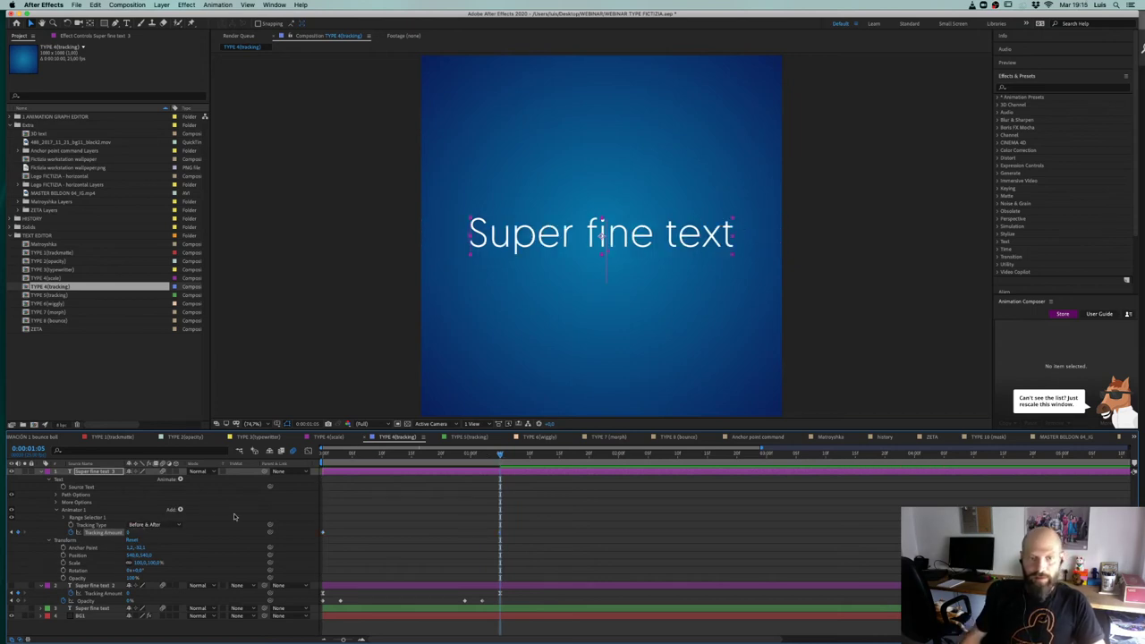
Step: Ease both Tracking Amount keyframes of Super fine text 3 and show their speed curve in the Graph Editor
drag(532, 516, 314, 542)
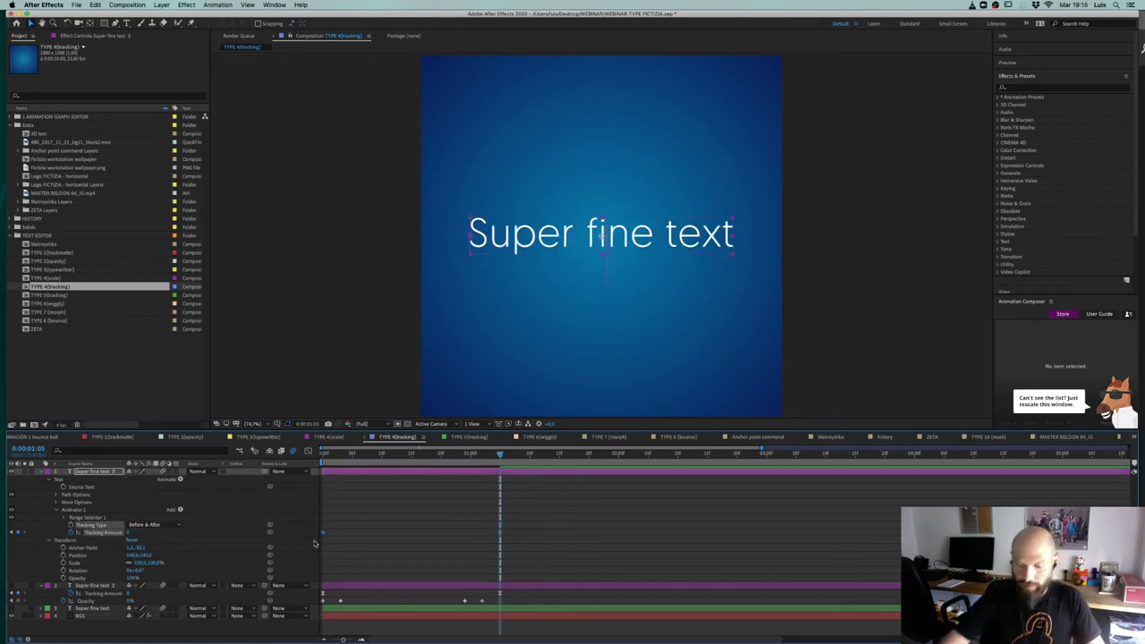
click(309, 452)
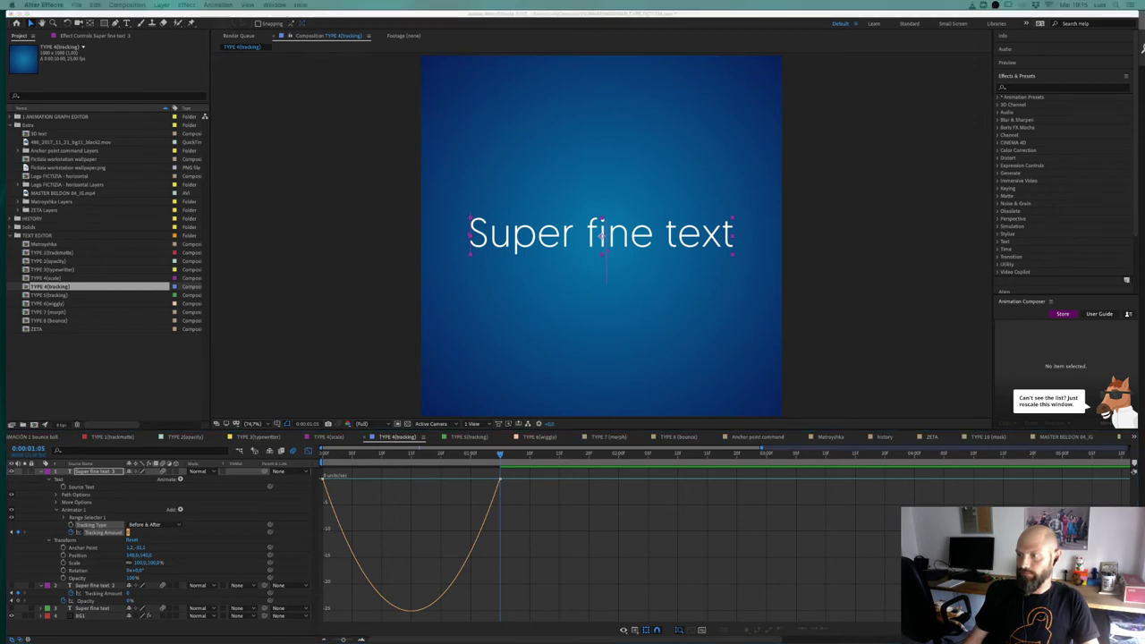
Step: Switch to Chrome, look through the Mad Men, Person Of Interest and Video Copilot pages, close Video Copilot and return to After Effects
key(super+Tab)
key(super+Tab)
key(super+Tab)
key(super+Tab)
key(super+Tab)
key(super+Tab)
key(super+Tab)
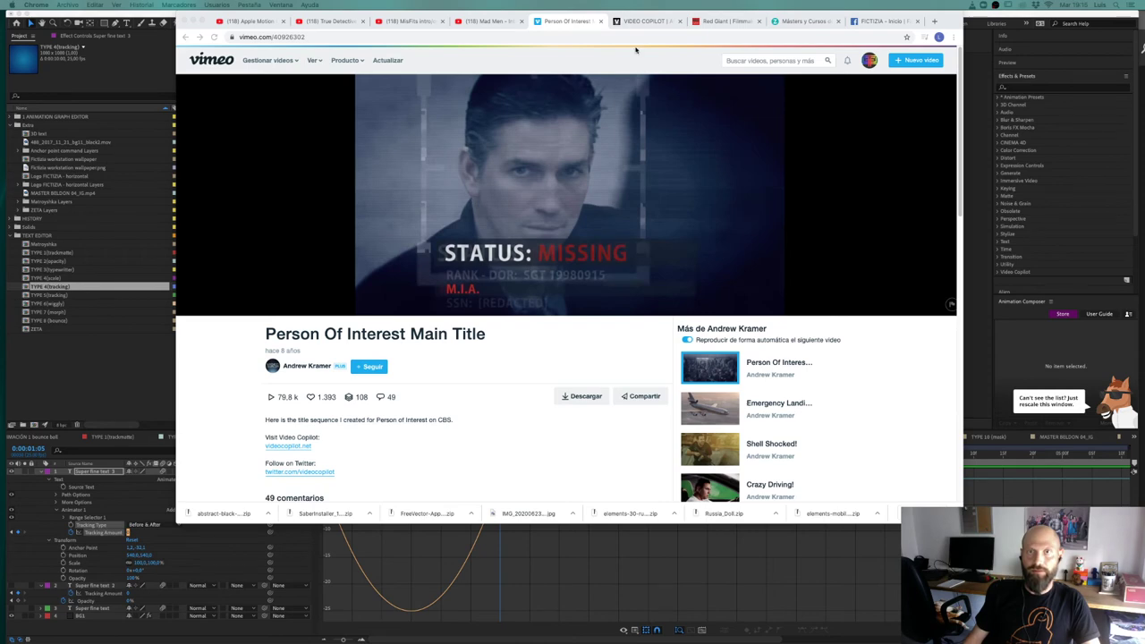
click(496, 23)
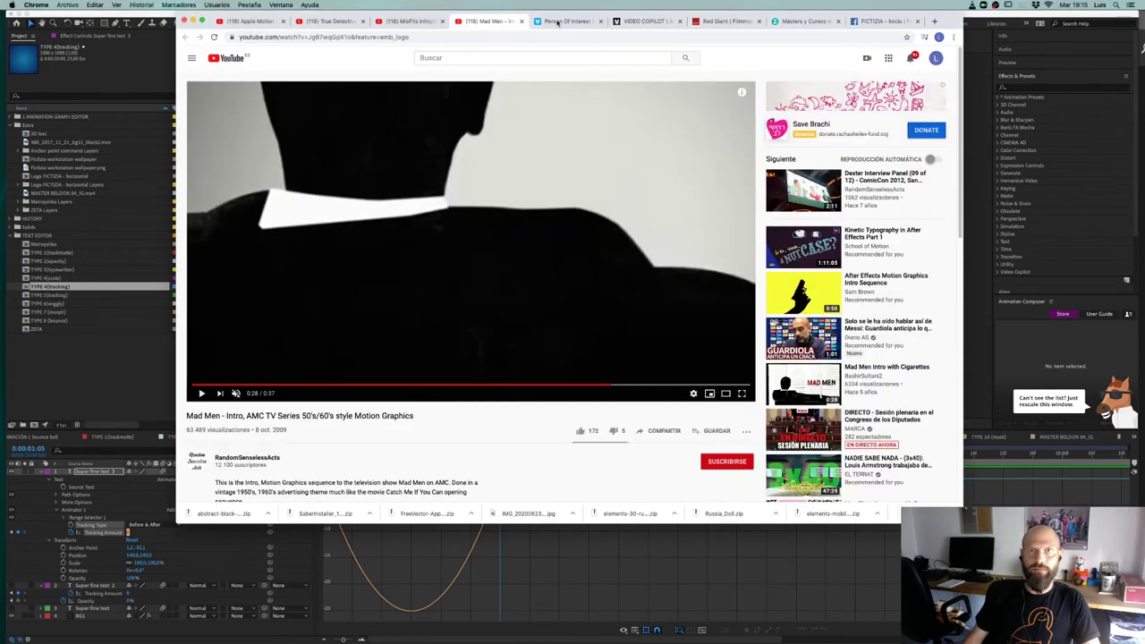
click(568, 21)
click(644, 21)
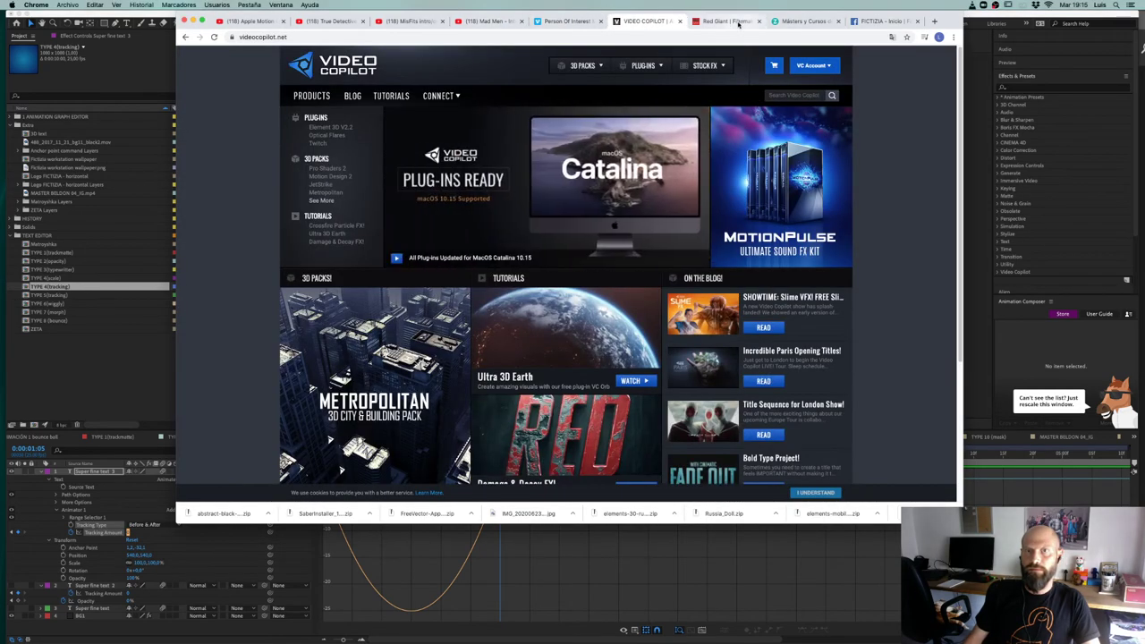
click(680, 21)
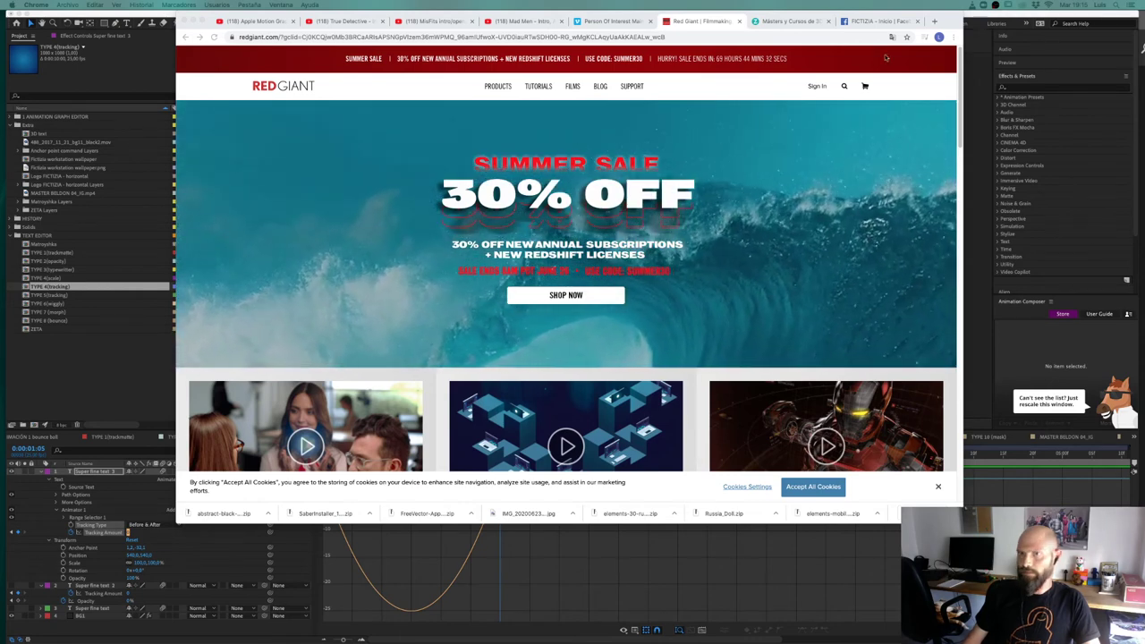
click(95, 387)
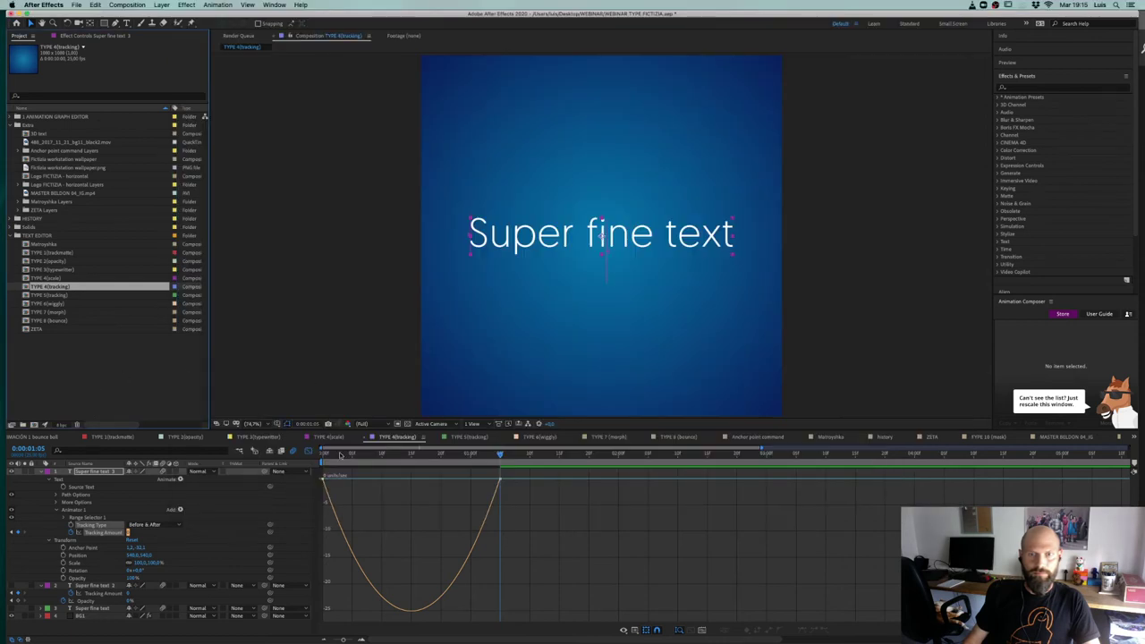
Step: Switch to Chrome and close all the remaining video, Red Giant, course and Facebook pages
key(super+Tab)
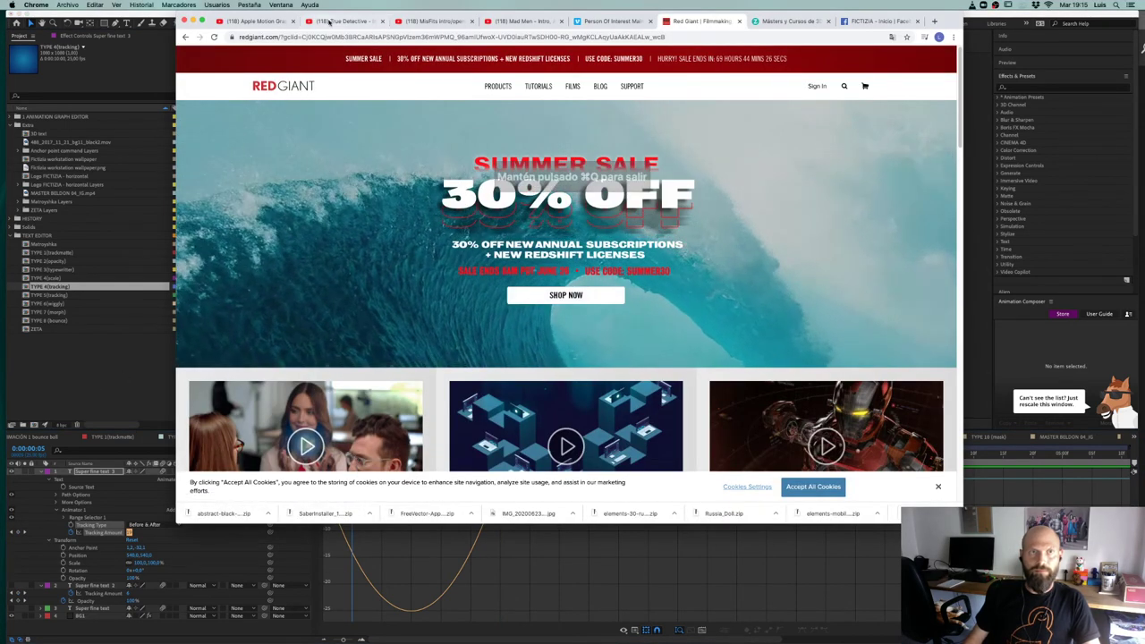
click(294, 22)
click(293, 22)
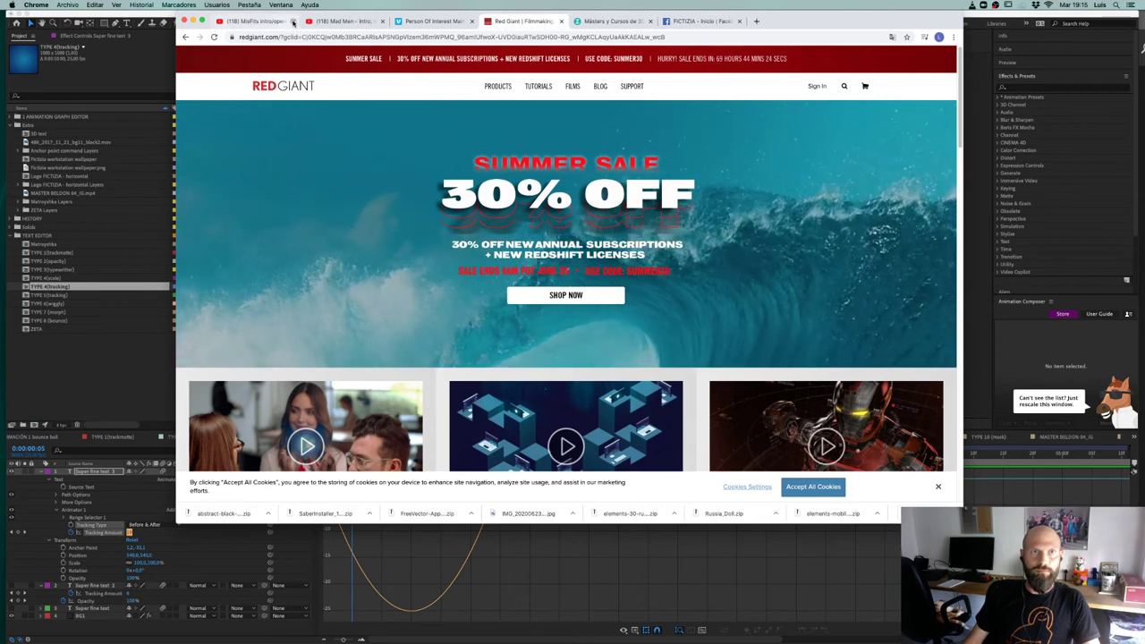
click(294, 22)
click(294, 21)
click(294, 22)
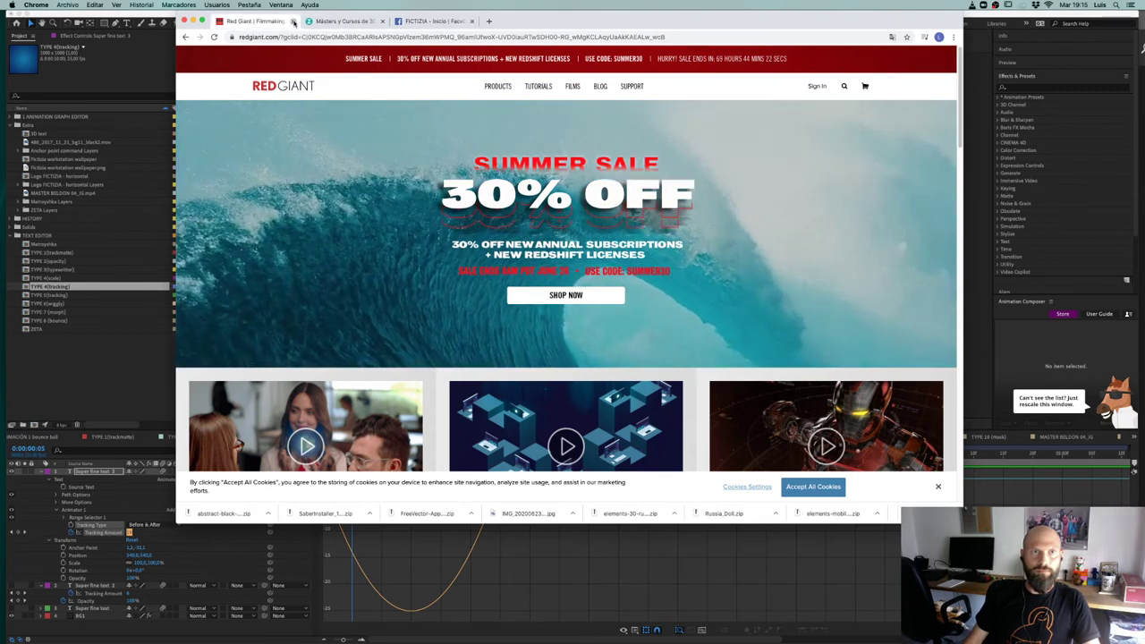
click(293, 22)
click(293, 21)
click(294, 21)
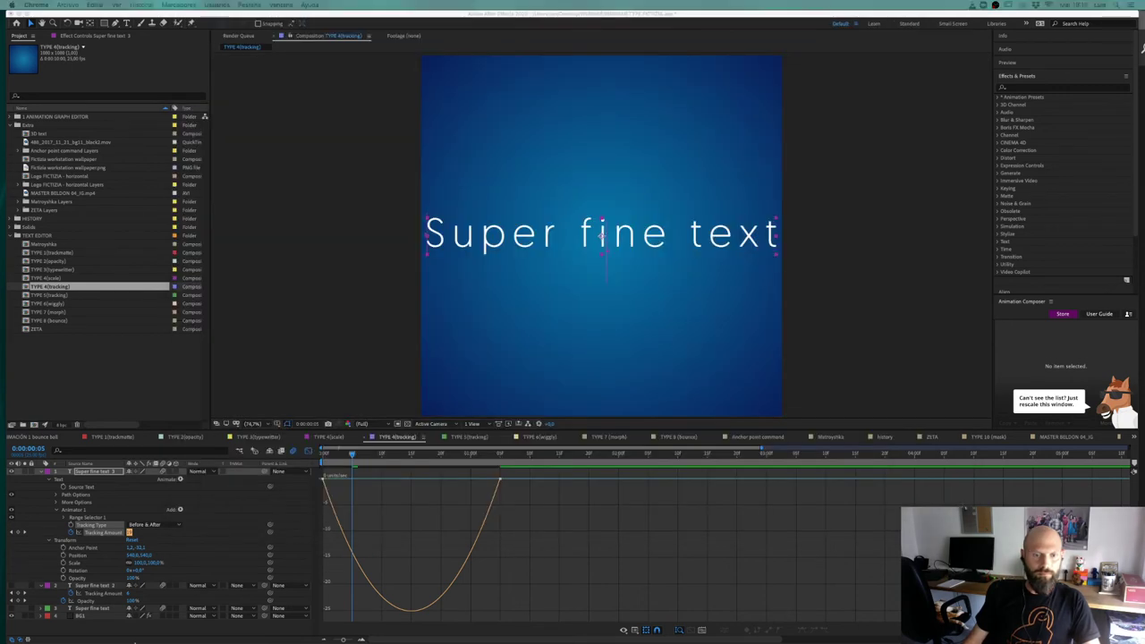
Step: Switch to VLC, close the alphabetic.mp4 video, quit the player and return to After Effects
mouse_move(3, 427)
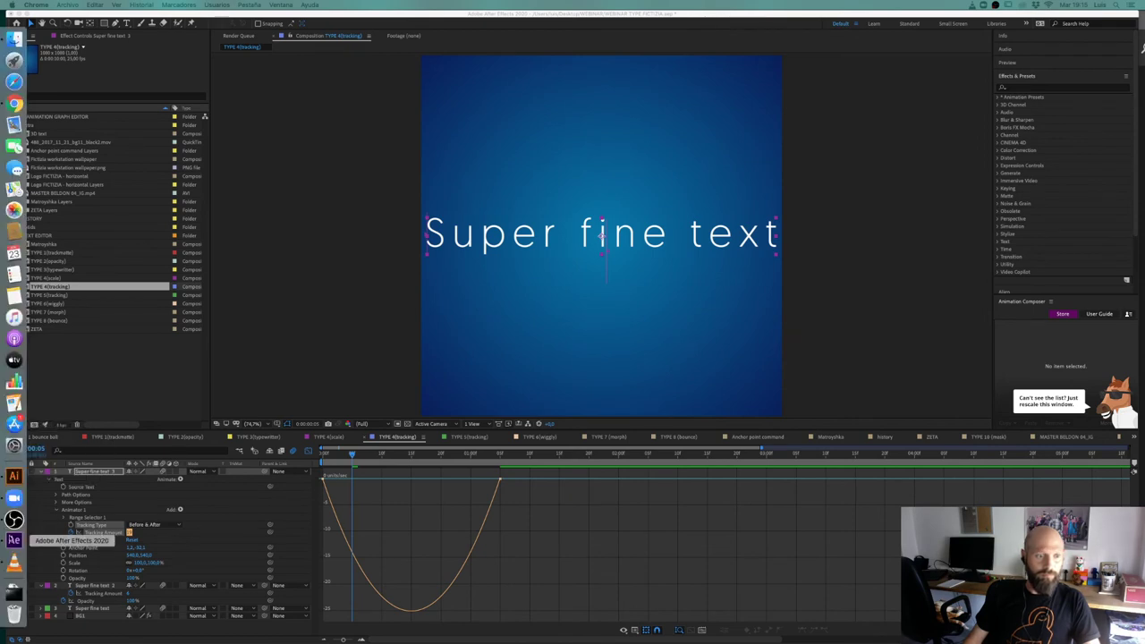
click(13, 562)
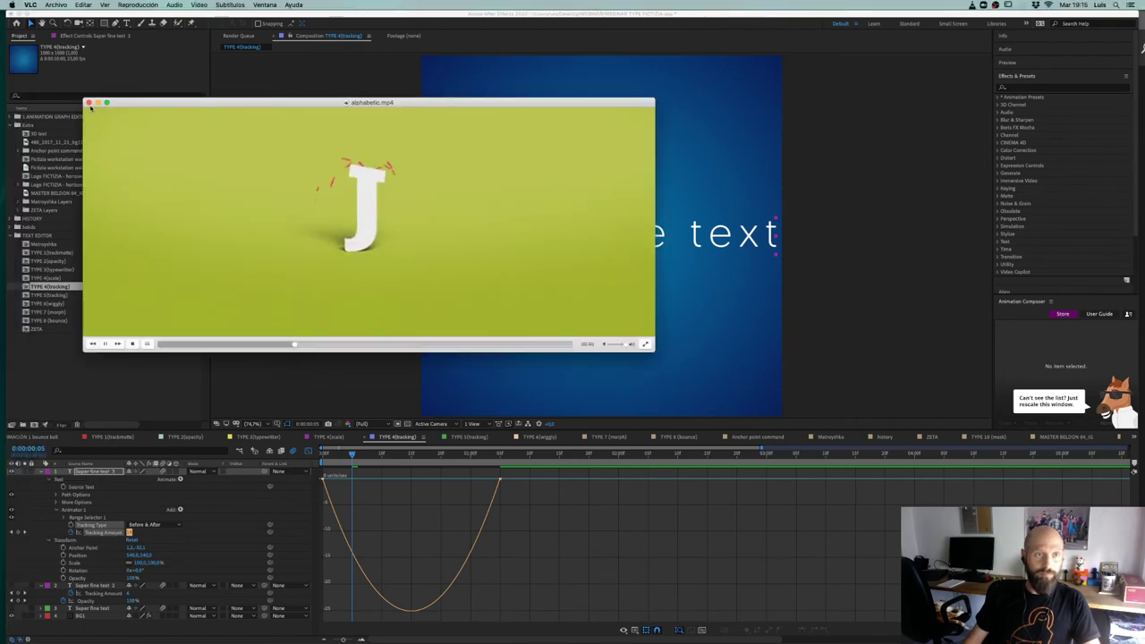
click(87, 104)
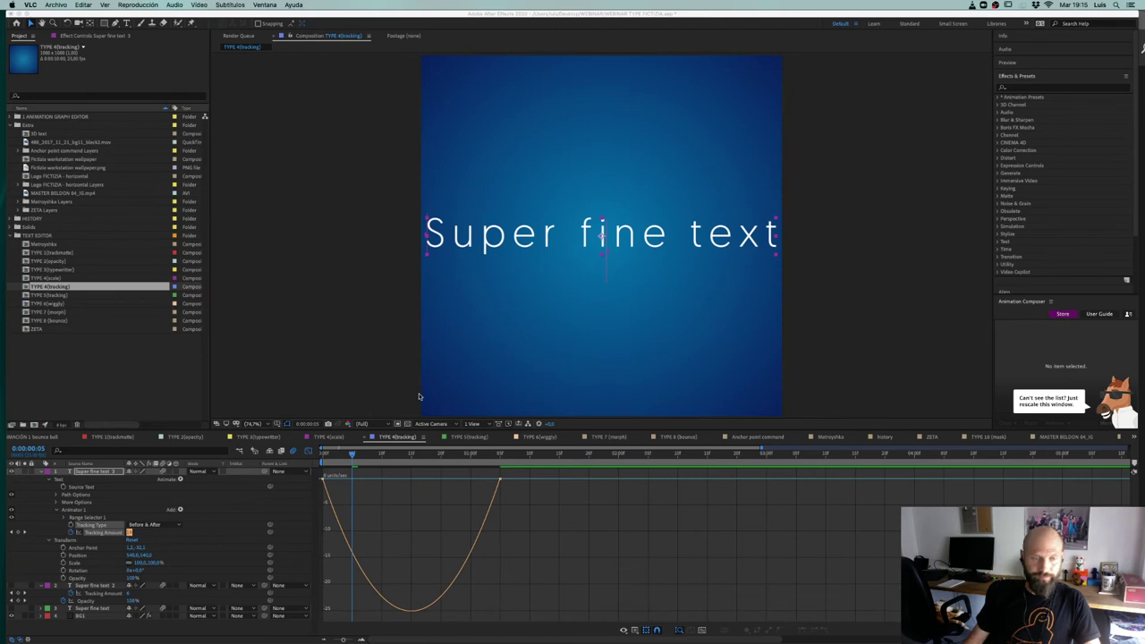
key(super+Tab)
key(super+Tab)
key(super+Tab)
key(super+Tab)
key(super+Tab)
key(super+Tab)
key(super+Tab)
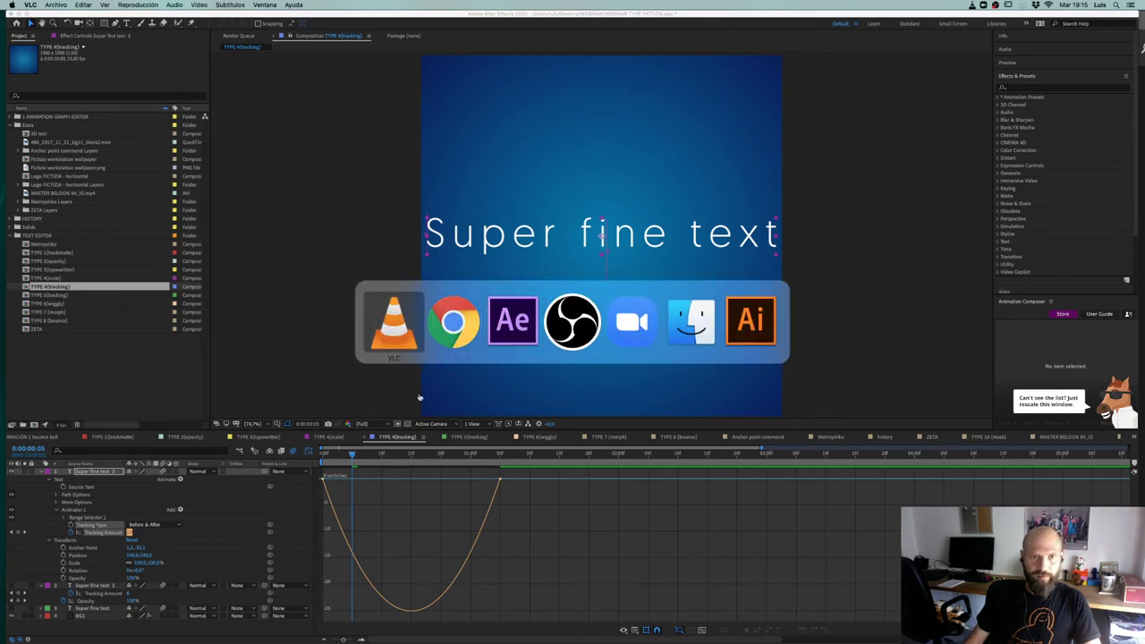
key(super+q)
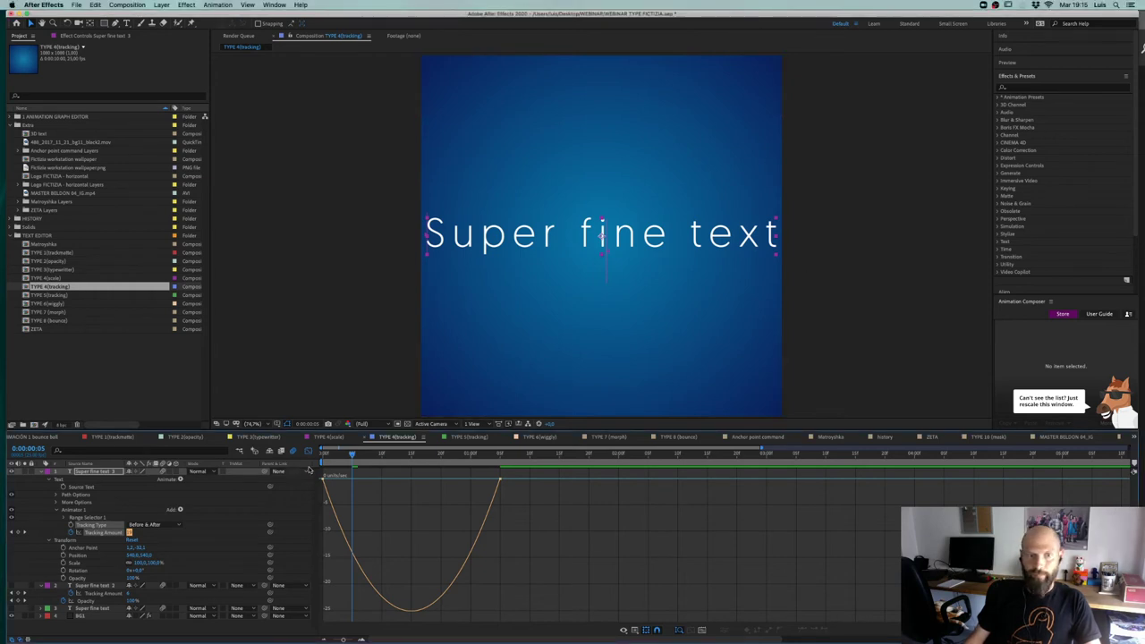
Step: Move to 0:00:00:00 and leave the Graph Editor to show the layer bars and keyframes again
drag(335, 454, 310, 461)
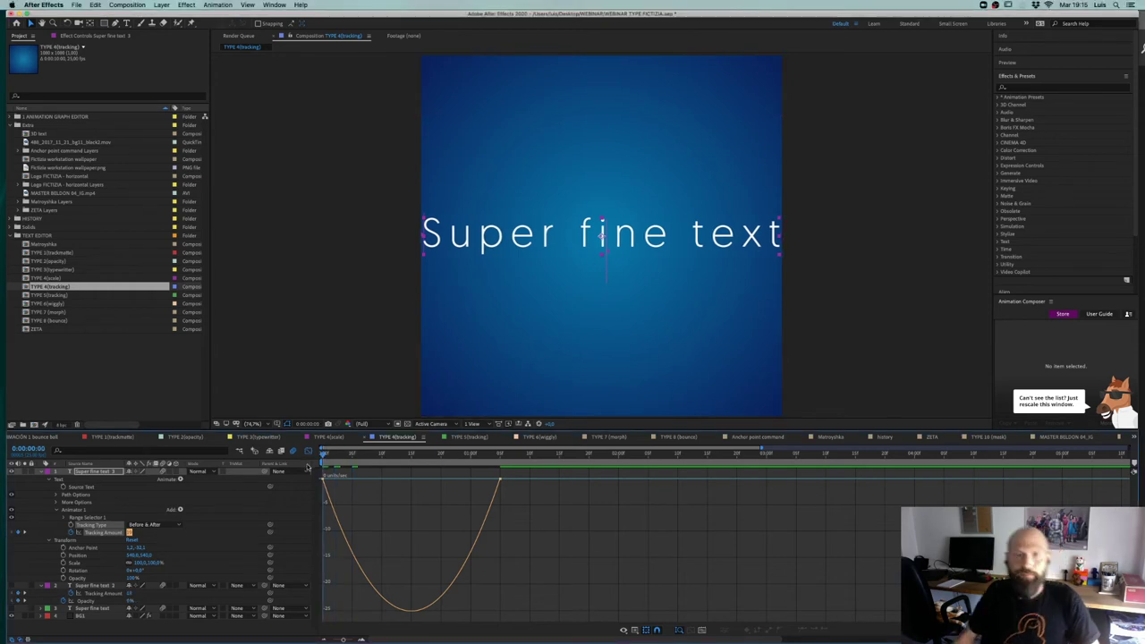
click(307, 452)
scroll(321, 456, right, 3)
scroll(321, 456, left, 3)
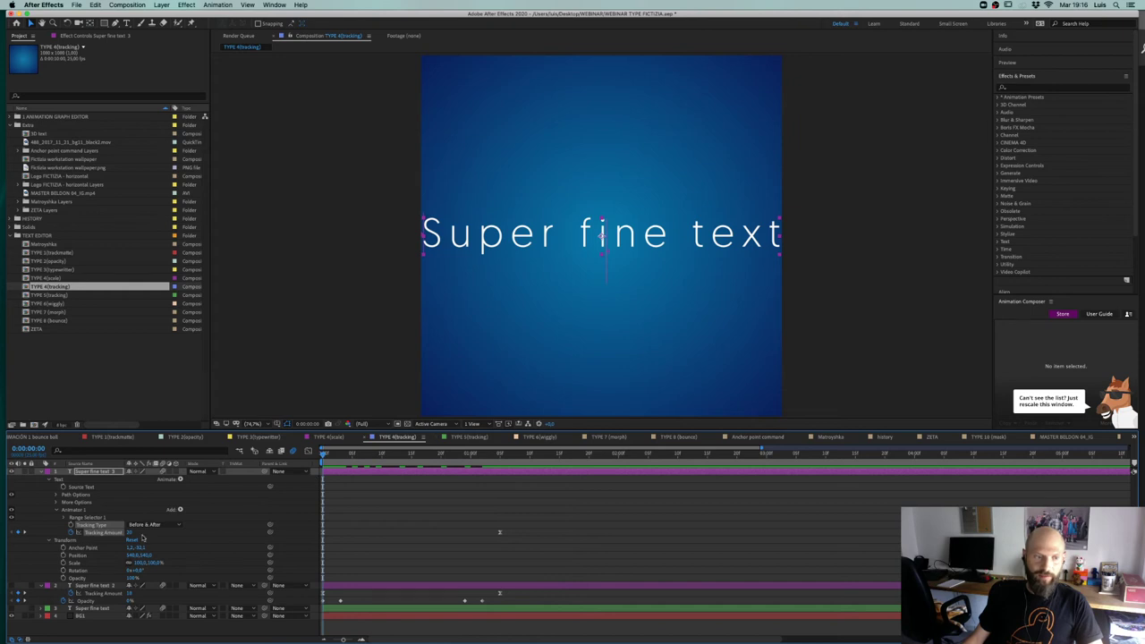
Step: Keyframe Super fine text 3's Opacity at 100% at 0:00:00:03 and at 0% at 0:00:00:00
click(96, 472)
key(p)
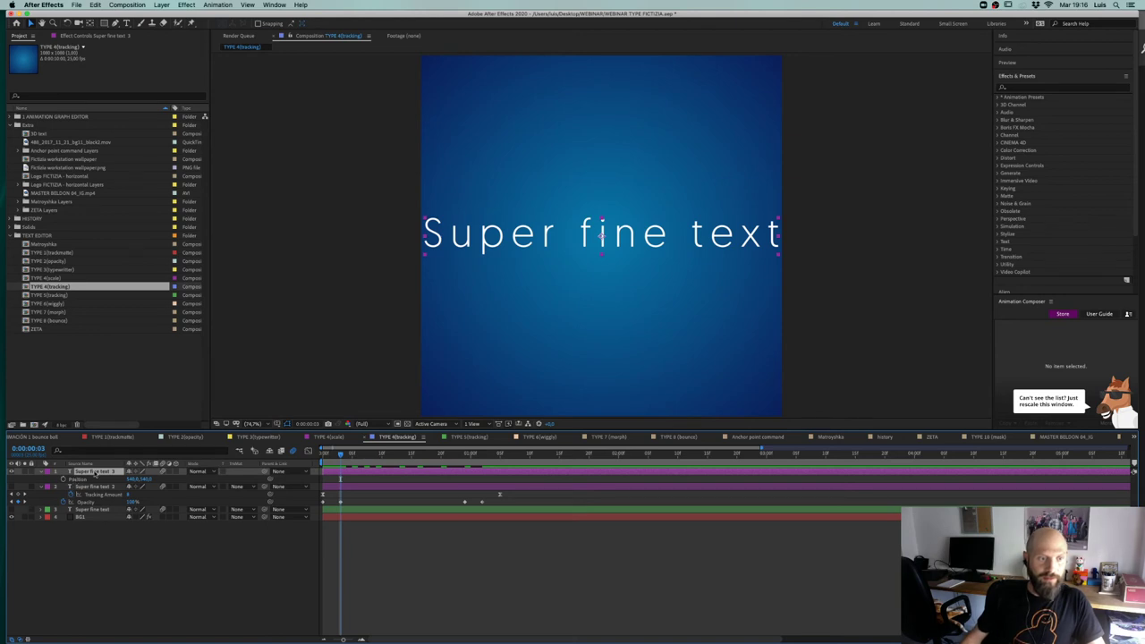
key(t)
click(64, 479)
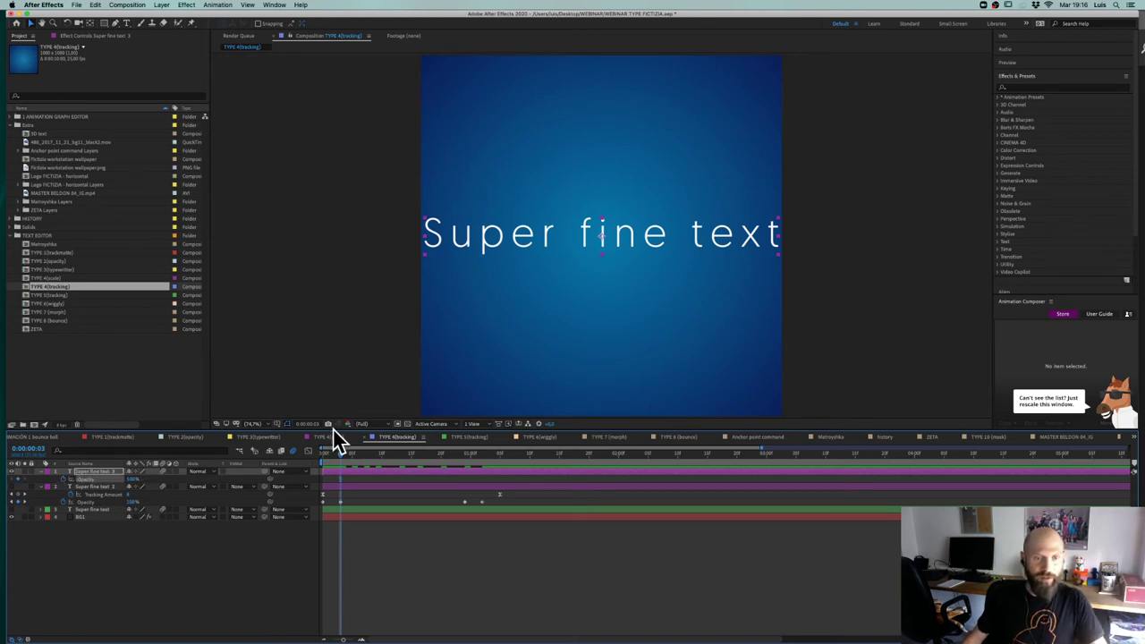
drag(335, 453, 320, 454)
click(130, 479)
text(0)
key(Return)
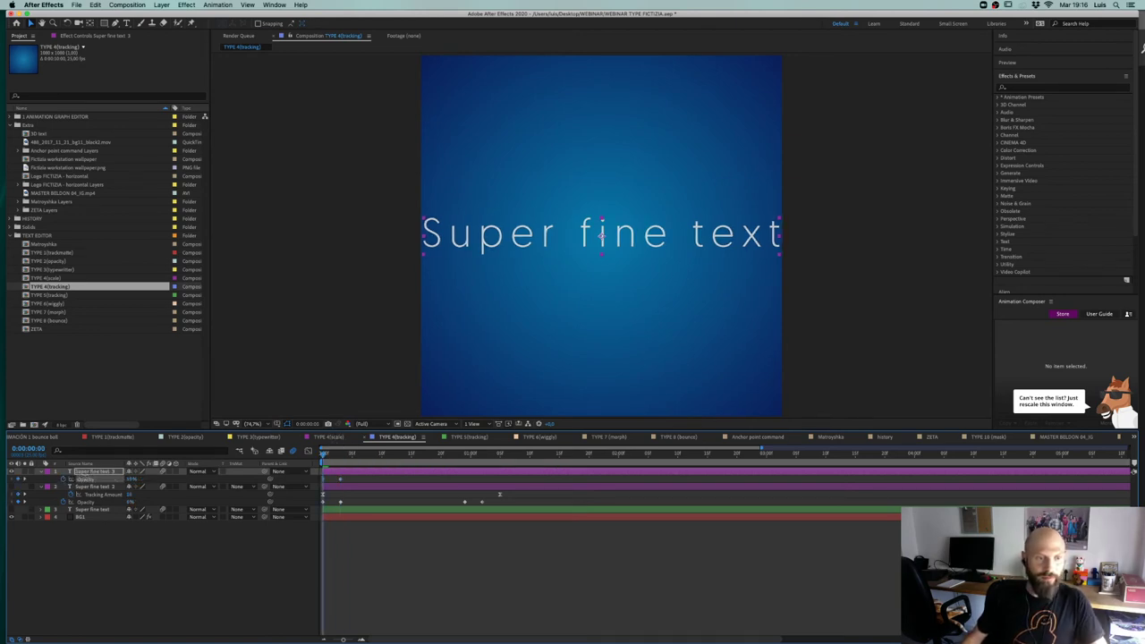
Step: Keyframe Super fine text 3's fade-out with Opacity at 100% at 0:00:00:24 and at 0% at 0:00:01:02
click(465, 455)
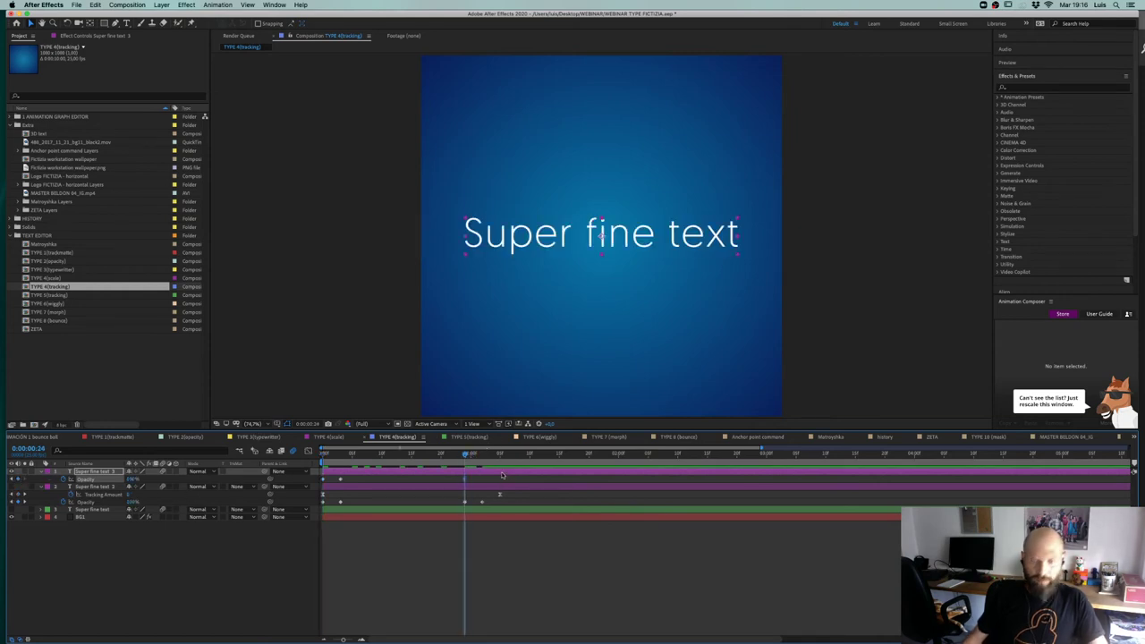
key(u)
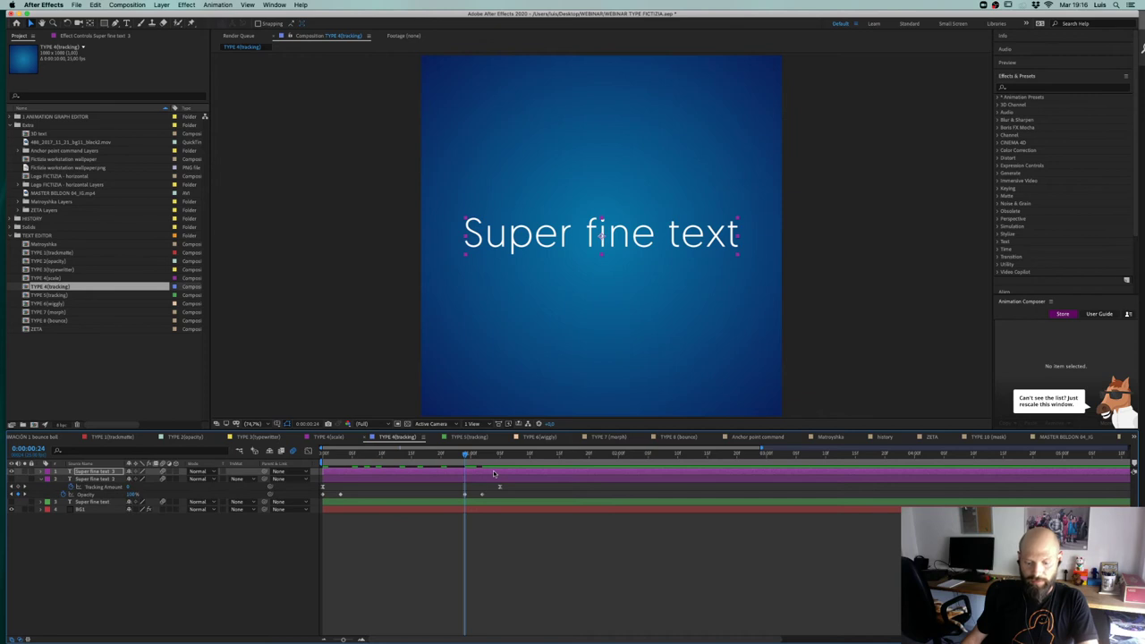
key(super+v)
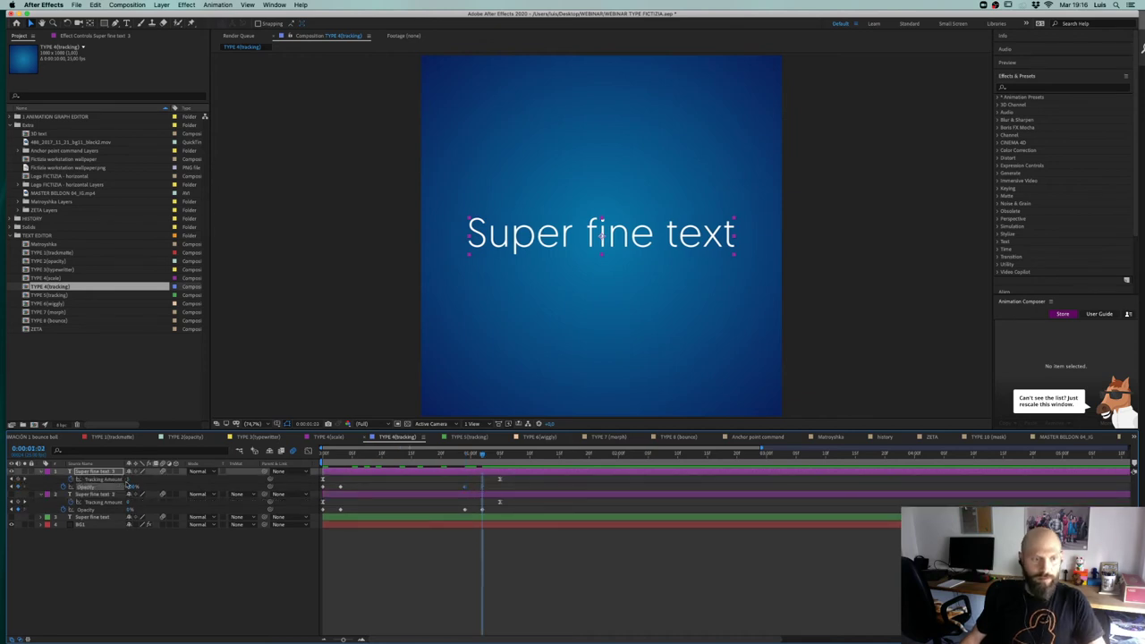
drag(131, 488, 41, 488)
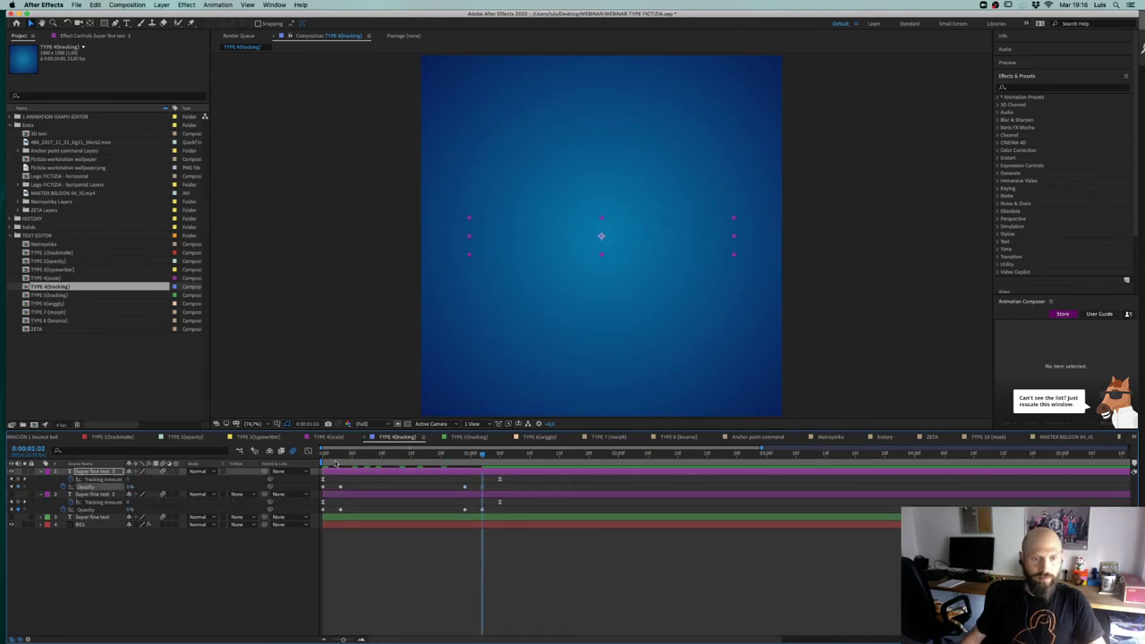
Step: Play back and scrub through Super fine text 3's tracking and opacity animation, then deselect the layer
key(space)
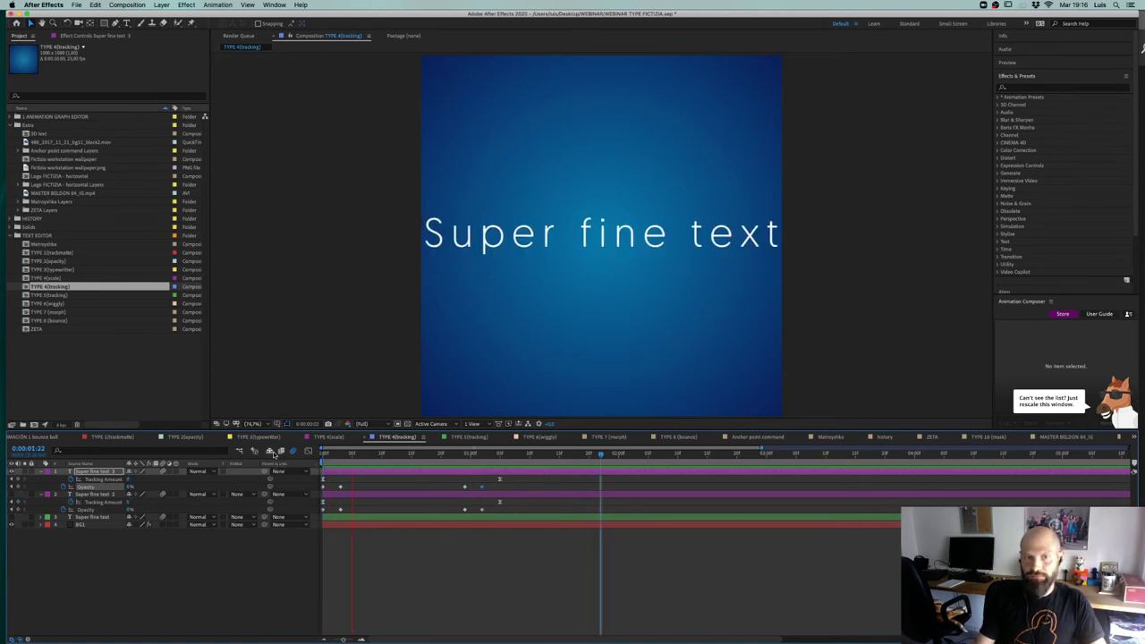
drag(325, 454, 405, 468)
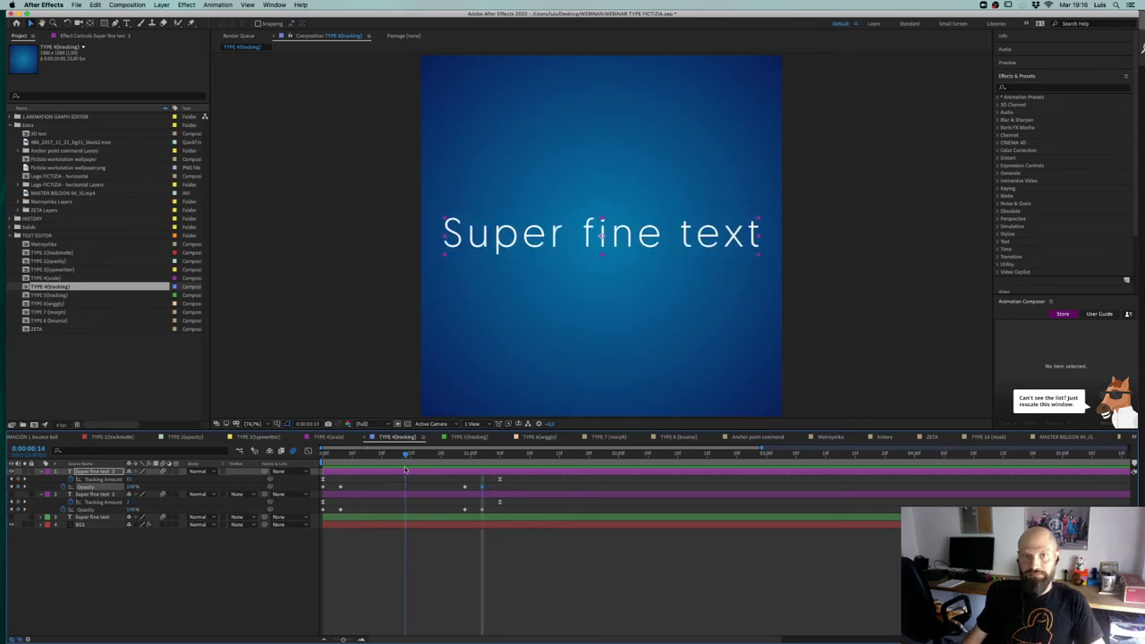
click(272, 585)
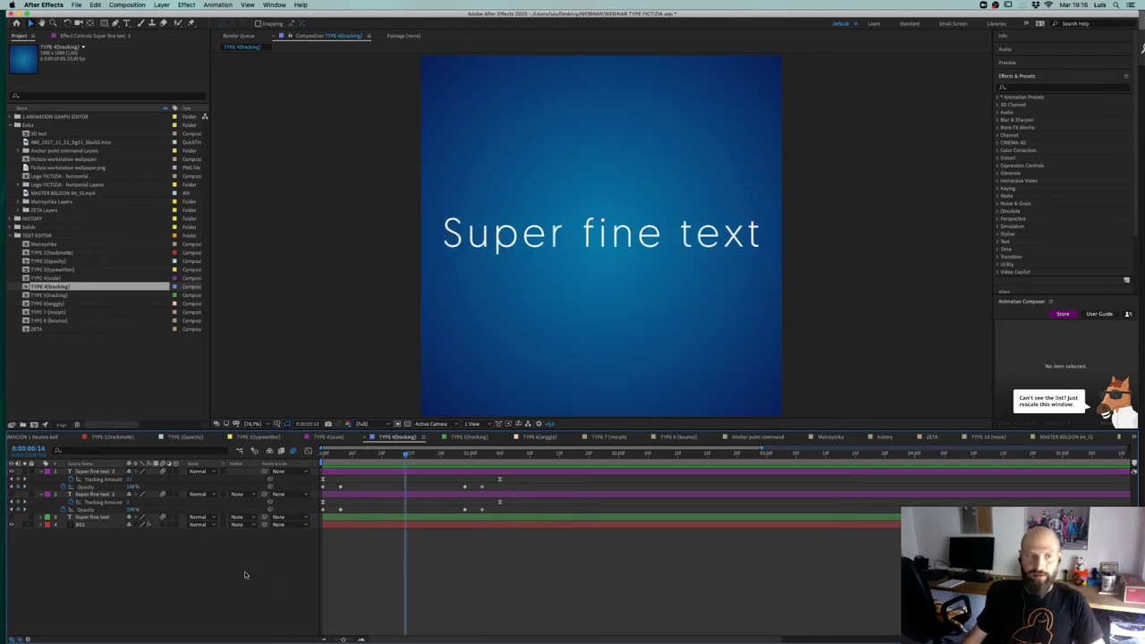
Step: Open the TYPE 5(tracking) composition, play it and examine its text, shape and background layers
click(464, 437)
key(space)
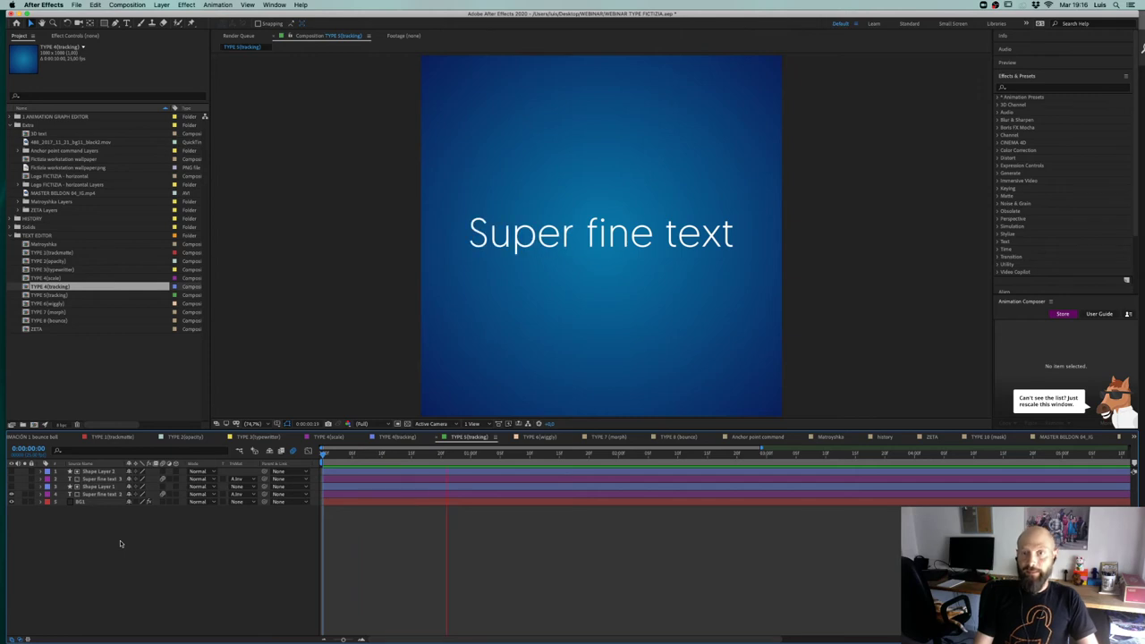
click(110, 494)
click(103, 487)
click(97, 516)
click(100, 502)
click(101, 487)
click(100, 494)
click(101, 535)
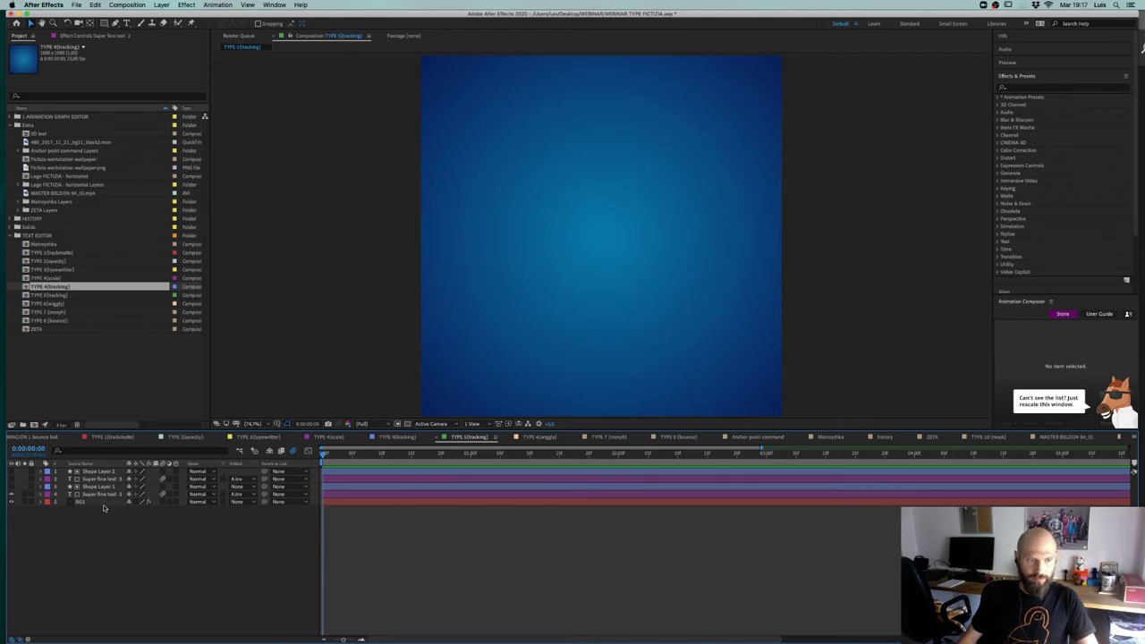
Step: Create a separate text layer reading "super fine text" in the upper half of the composition
click(127, 24)
click(634, 260)
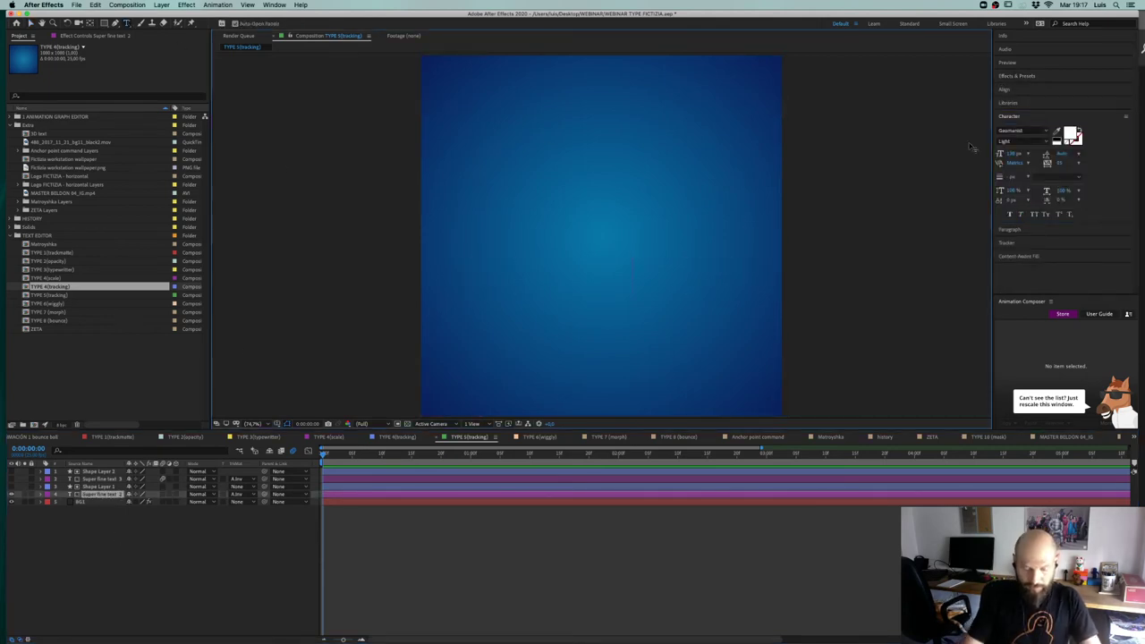
key(space)
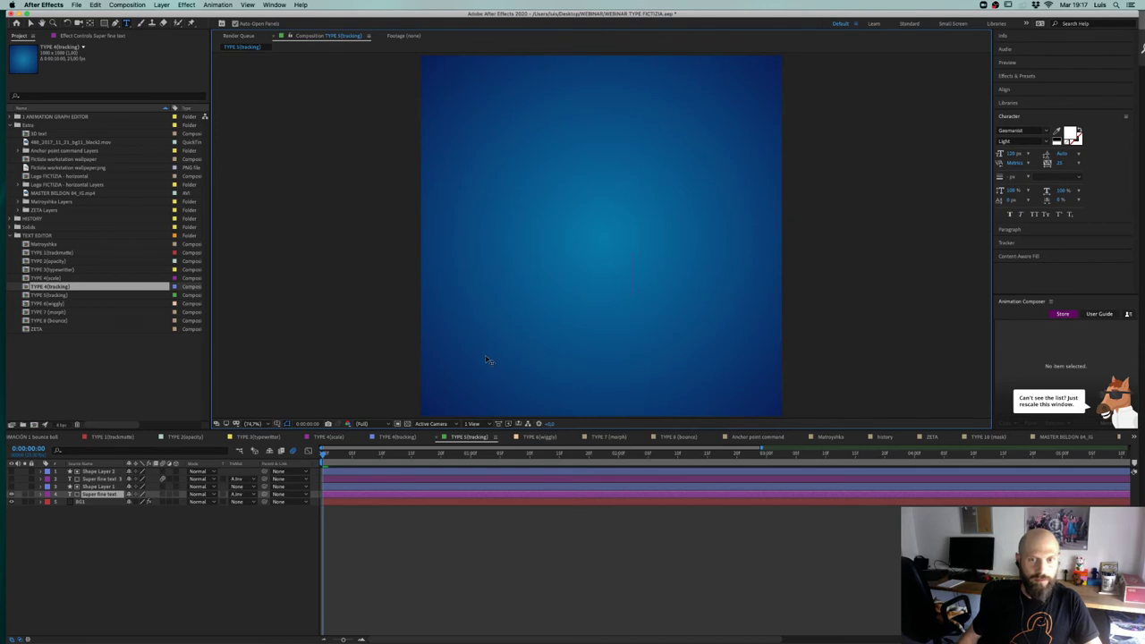
click(125, 542)
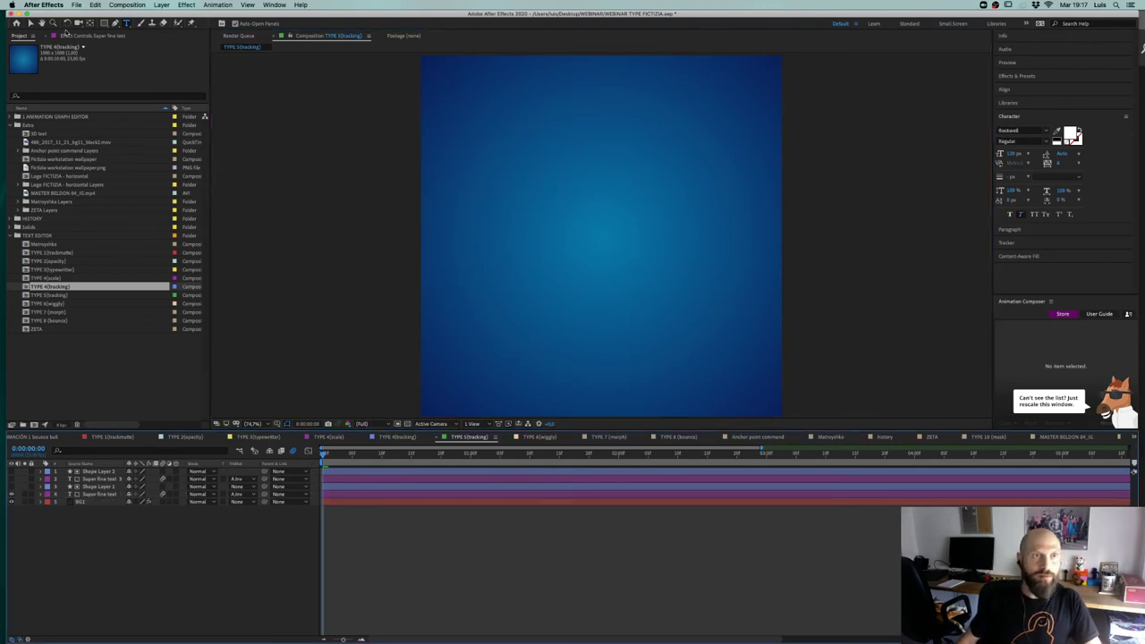
click(527, 185)
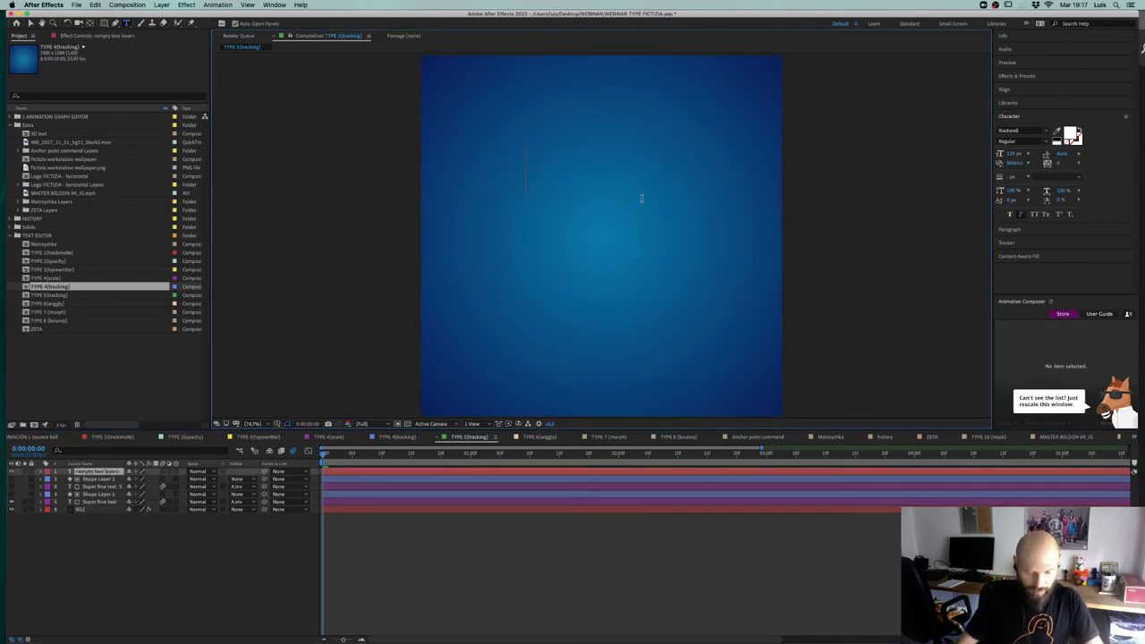
text(super fin)
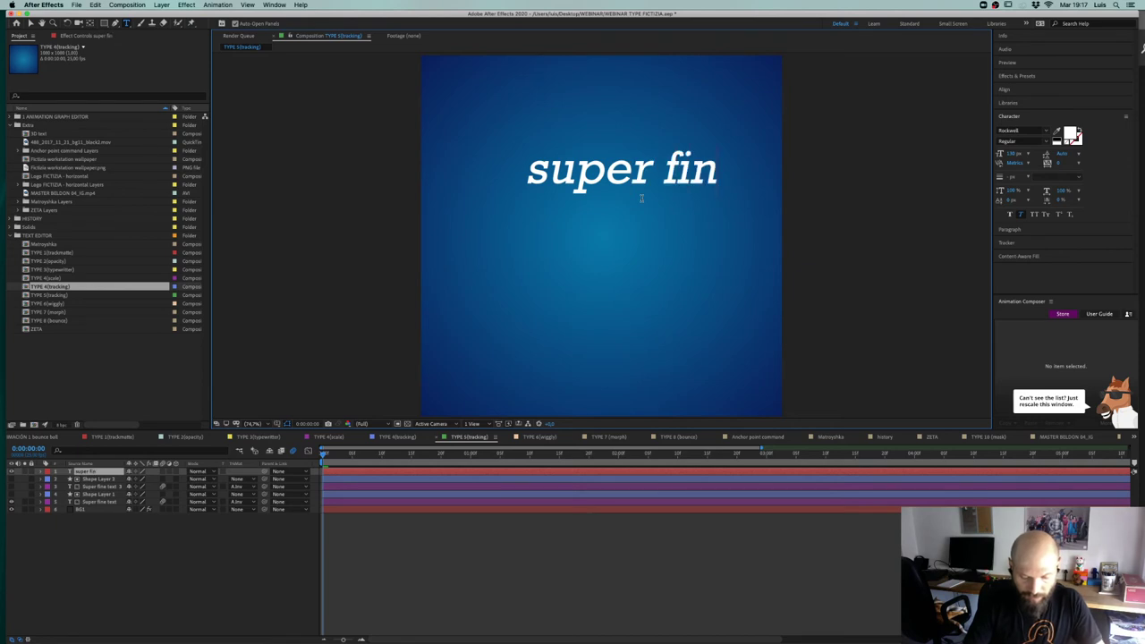
text(e text)
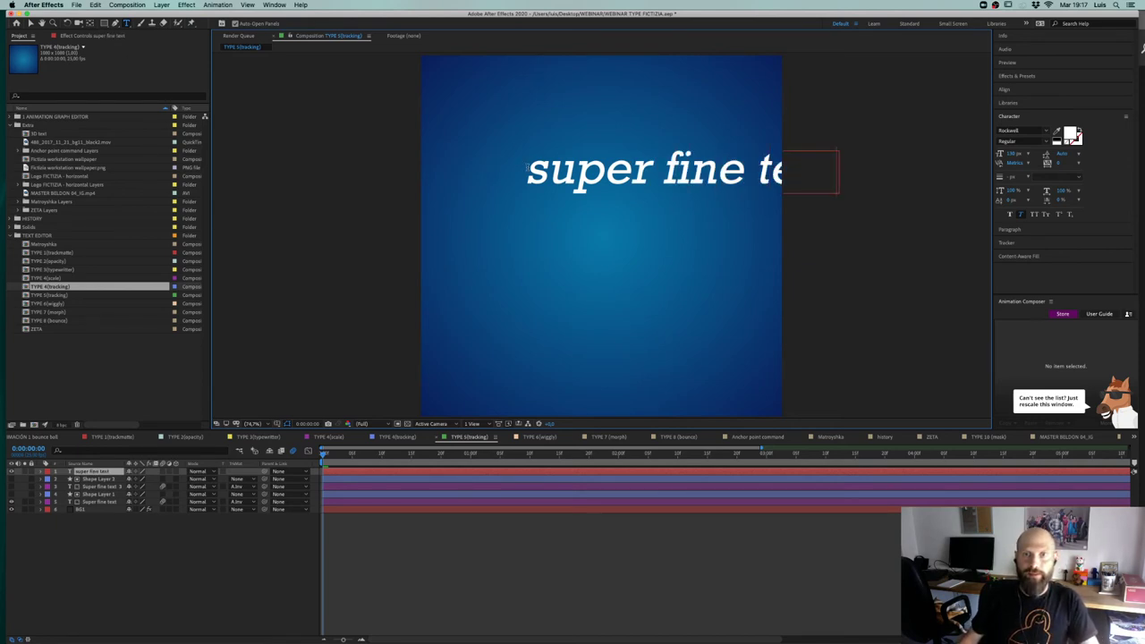
Step: Turn off Faux Italic for the whole "super fine text" line and check its available Rockwell font styles
drag(528, 169, 965, 155)
click(1044, 141)
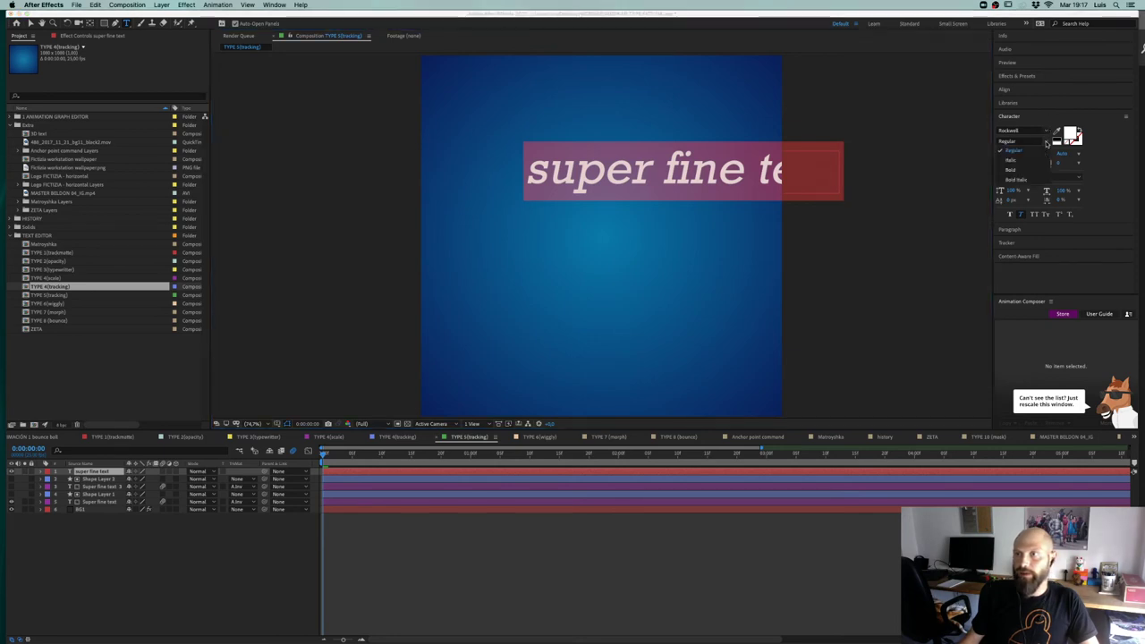
click(1020, 219)
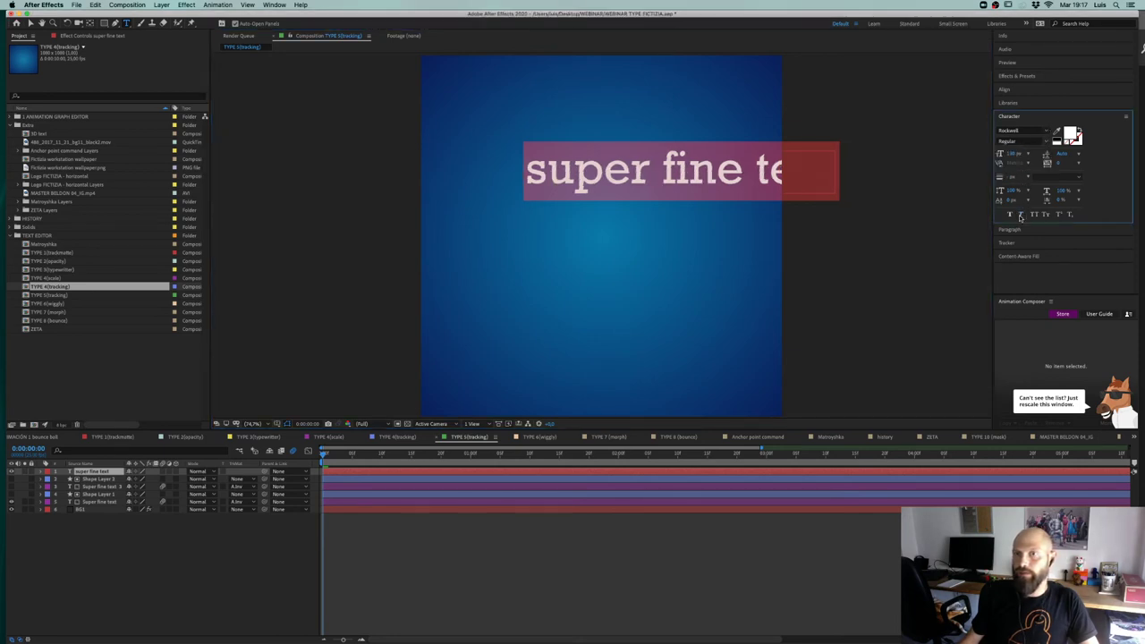
click(1044, 143)
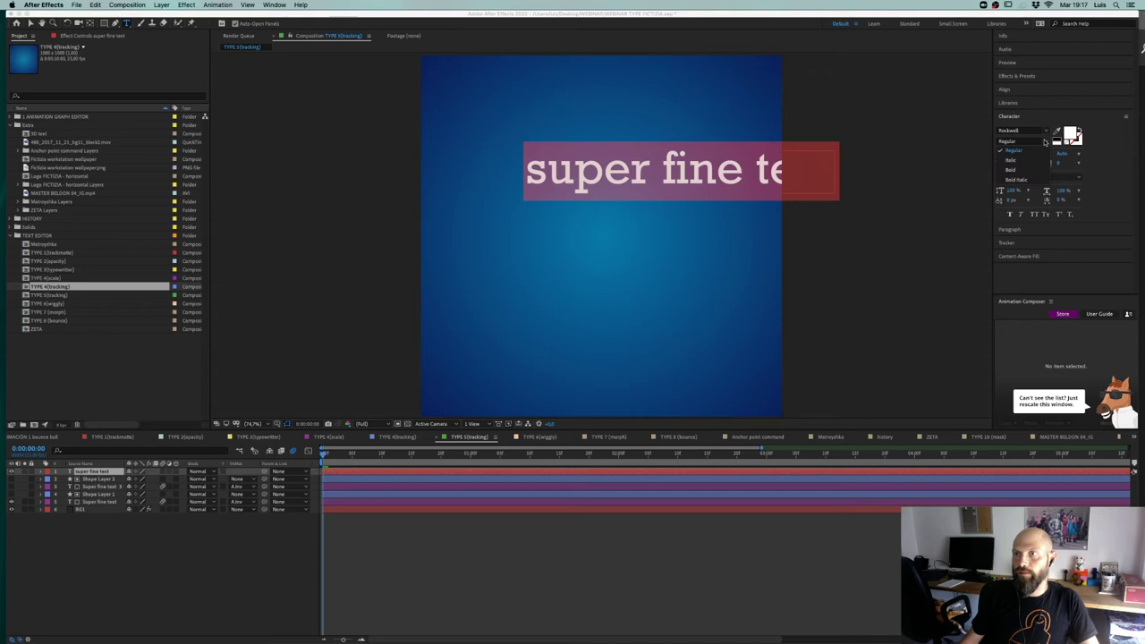
click(1046, 143)
click(1044, 131)
click(1044, 131)
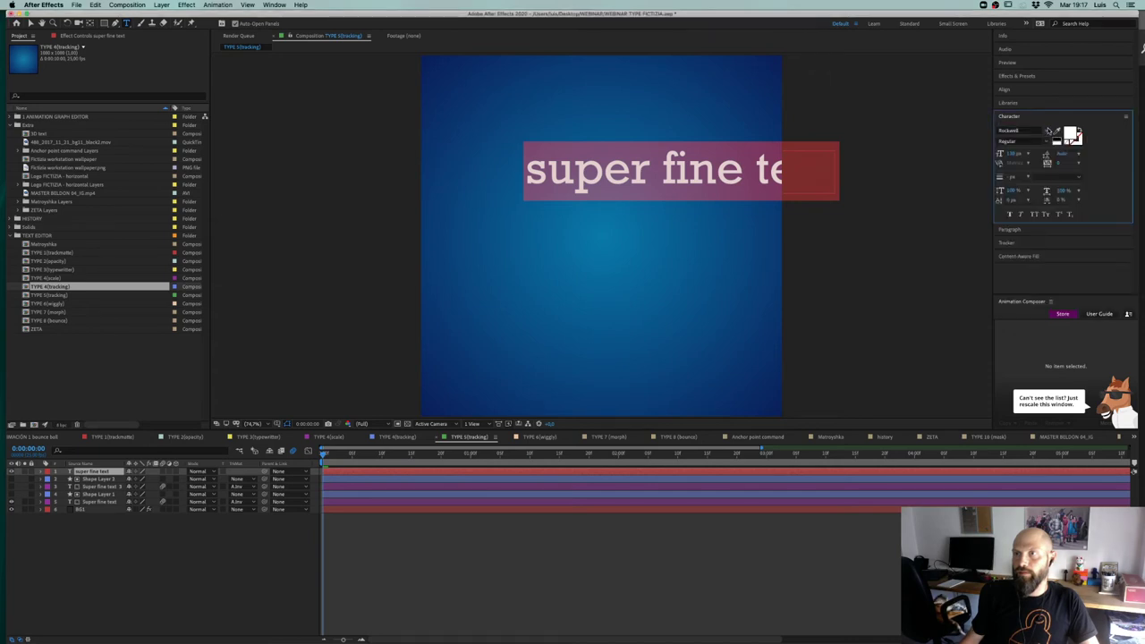
Step: Finish editing the new text and set its paragraph alignment to centred
click(30, 24)
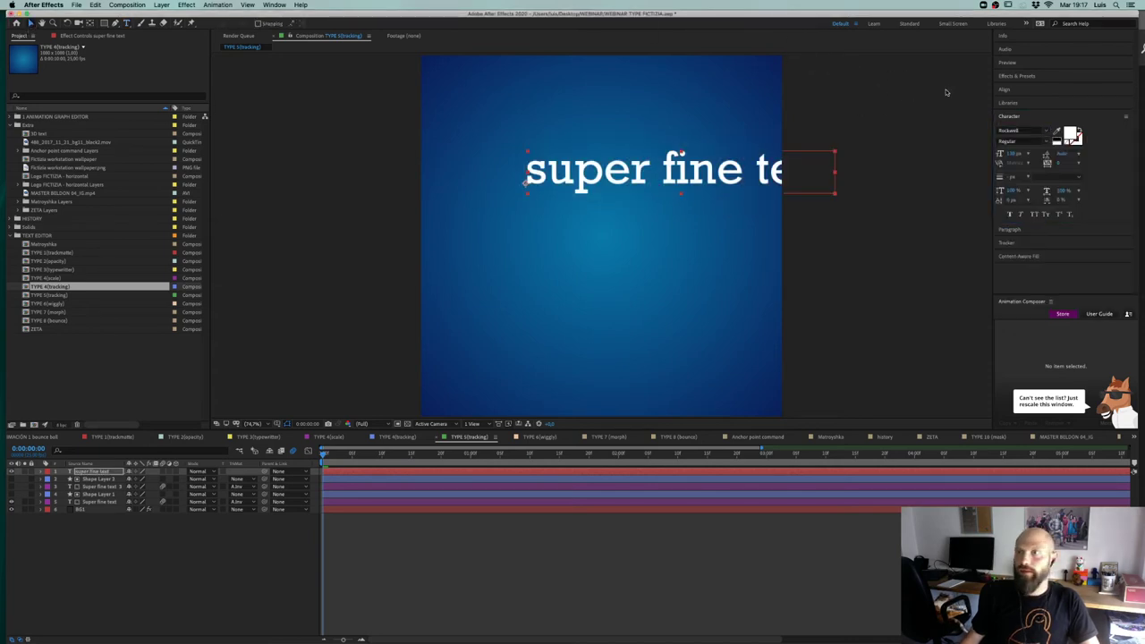
click(1027, 234)
click(1012, 142)
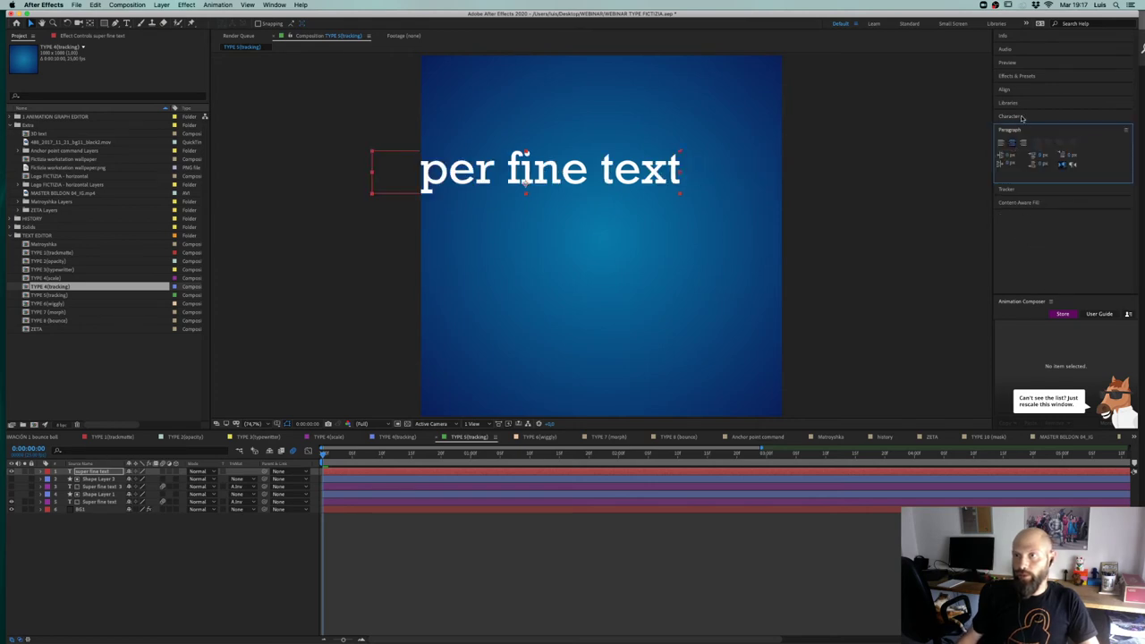
Step: Centre the new "super fine text" layer horizontally and vertically in the composition
click(1007, 90)
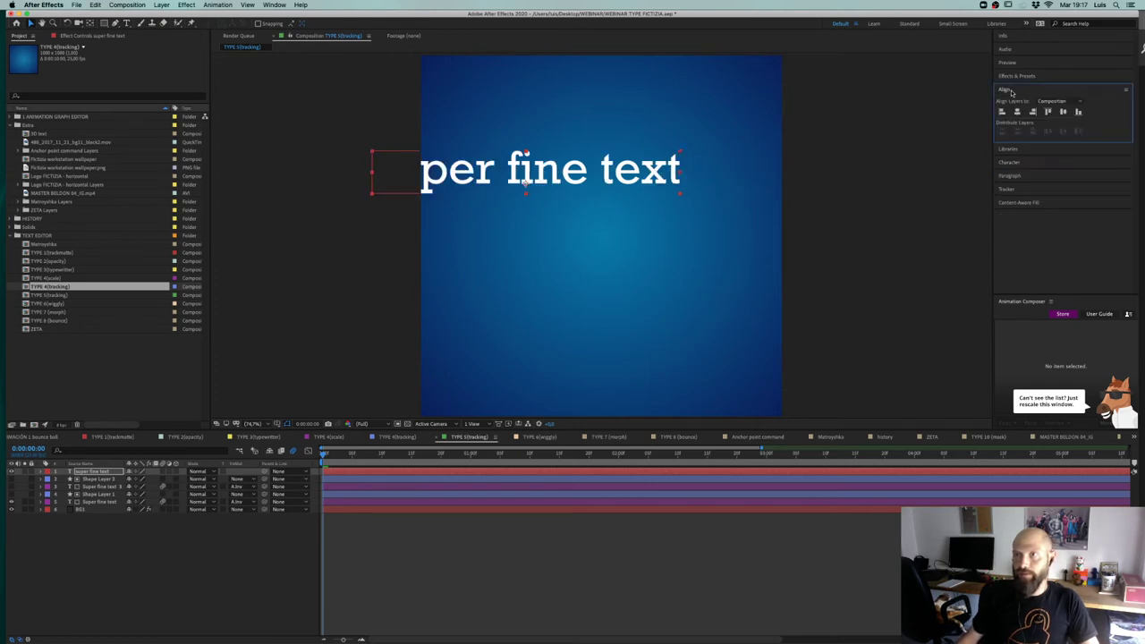
click(1018, 112)
click(1063, 112)
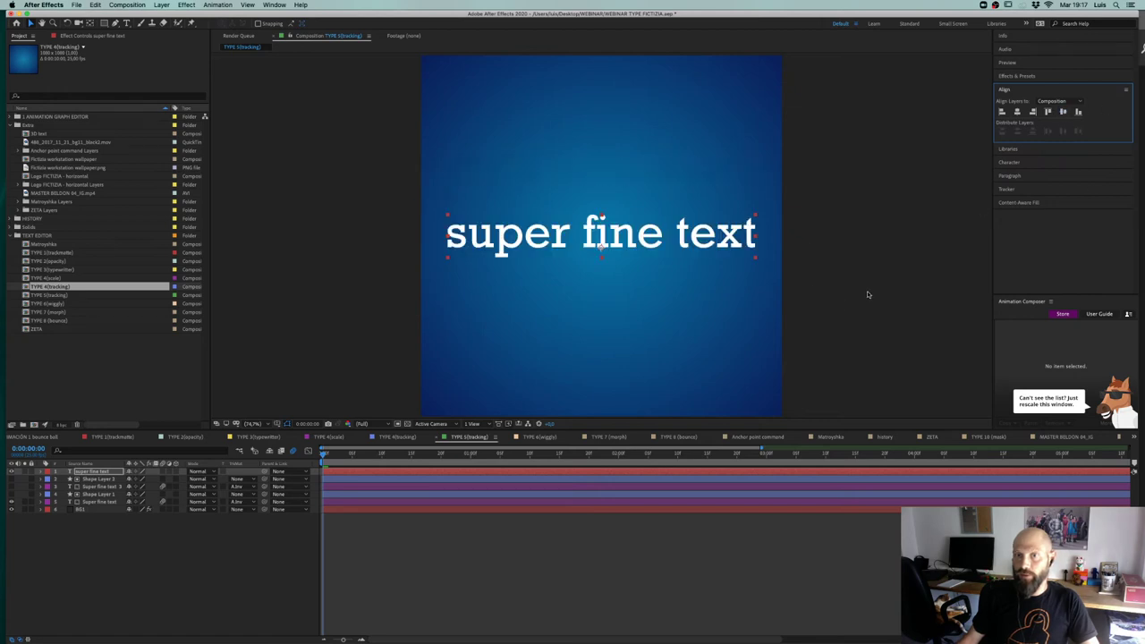
Step: Widen the side panels to show all character options, return to the alignment options and deselect the text layer
click(1011, 162)
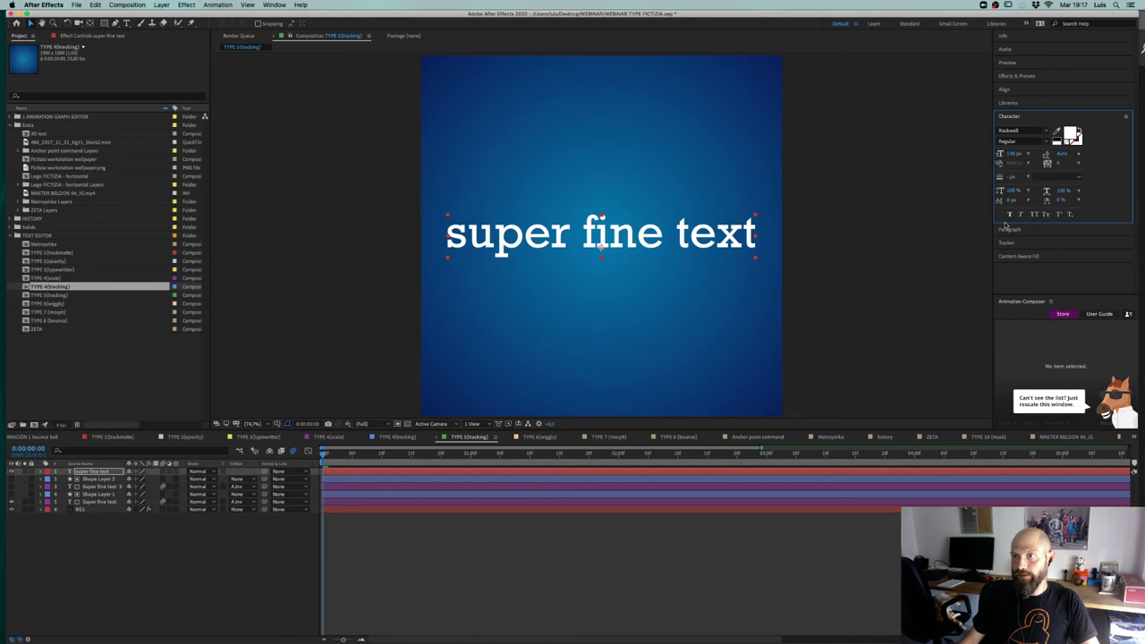
drag(996, 159, 918, 183)
drag(944, 223, 942, 268)
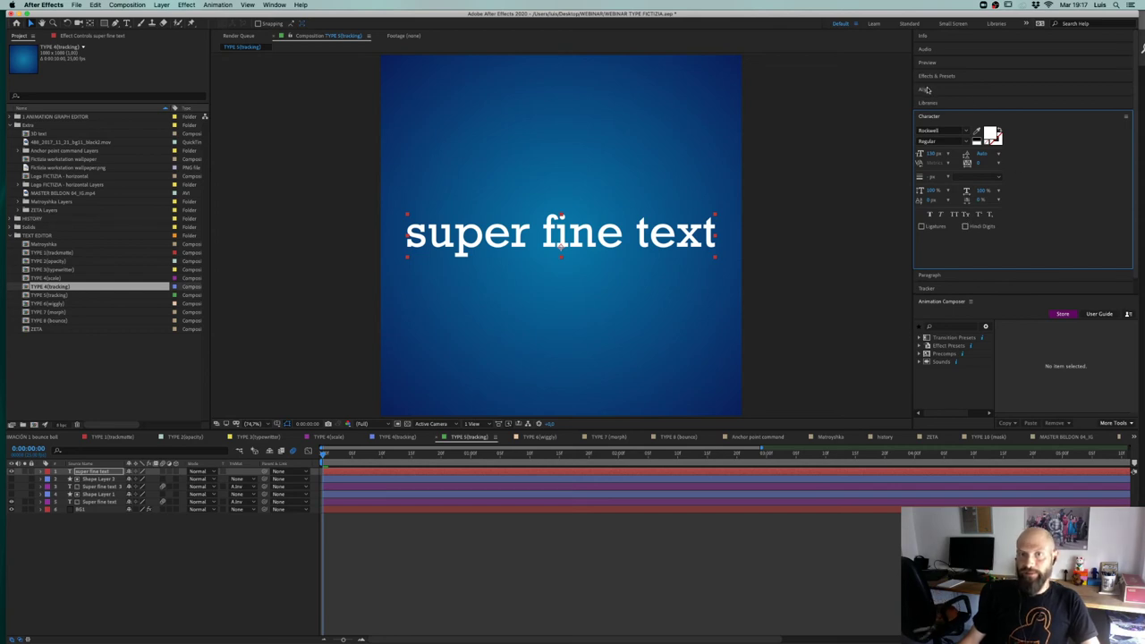
click(926, 89)
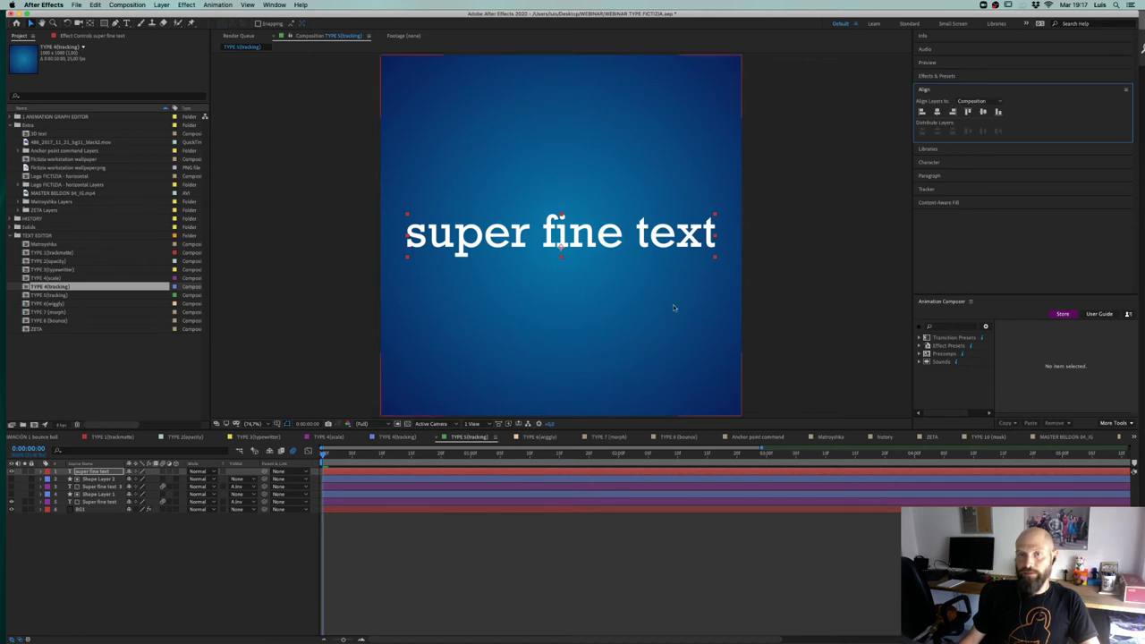
click(248, 580)
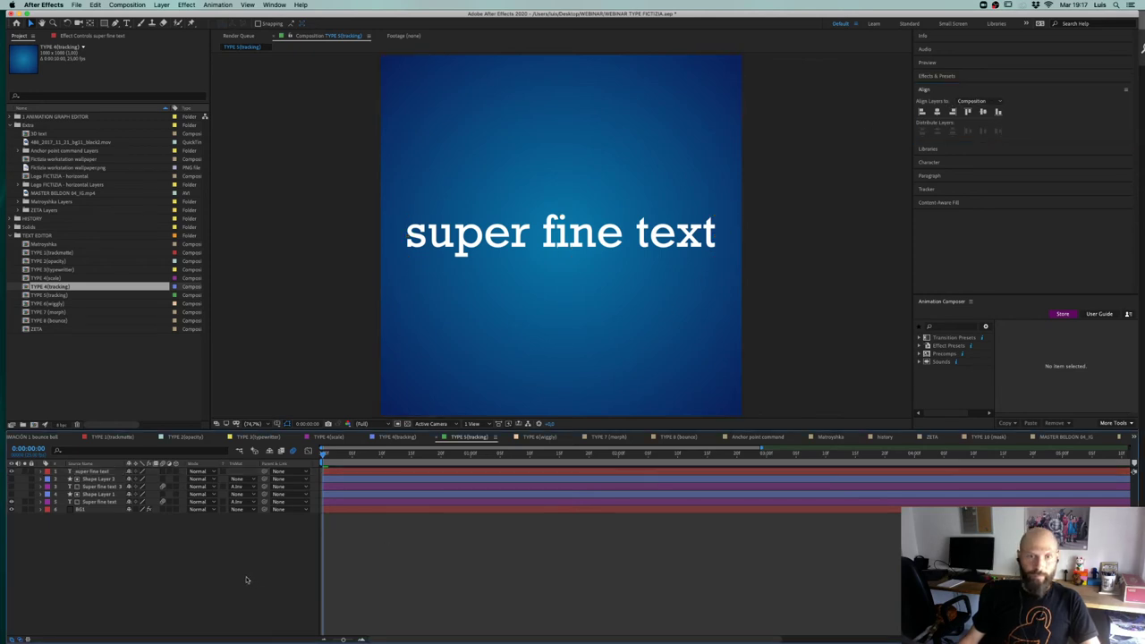
Step: Hide the new text layer and scrub to frame 15 to examine the original text's letter-by-letter reveal
click(91, 504)
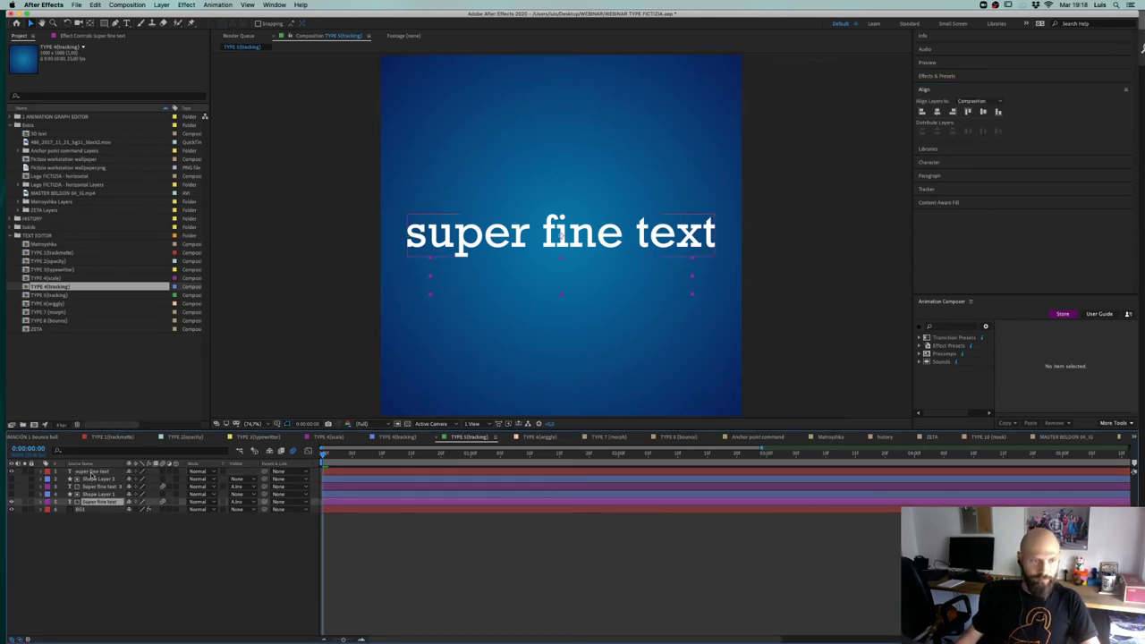
click(92, 473)
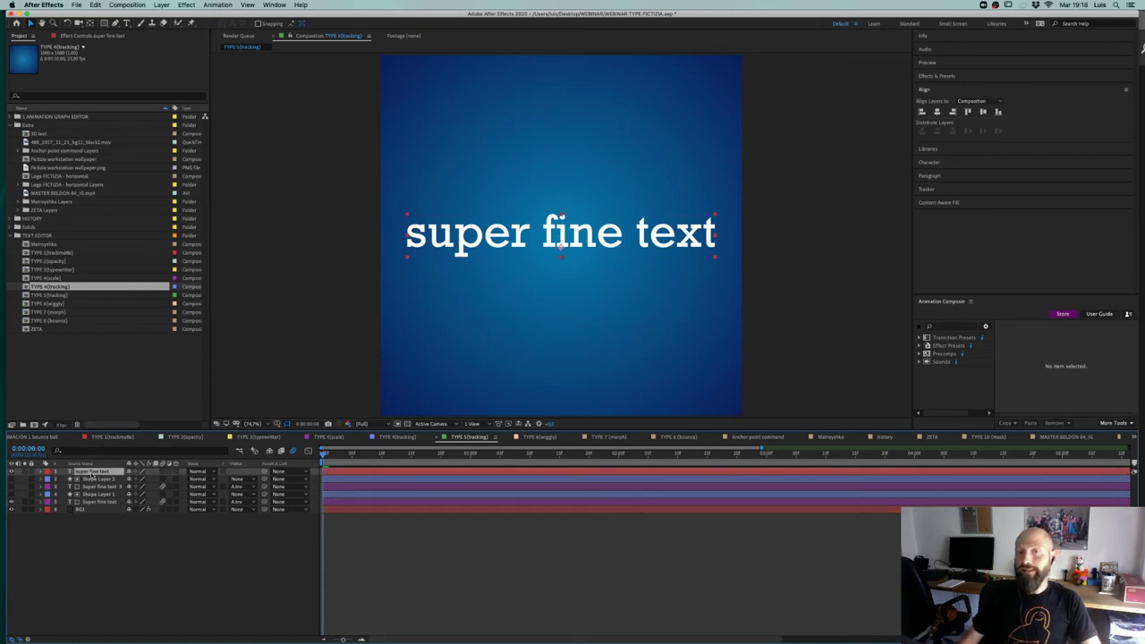
click(130, 509)
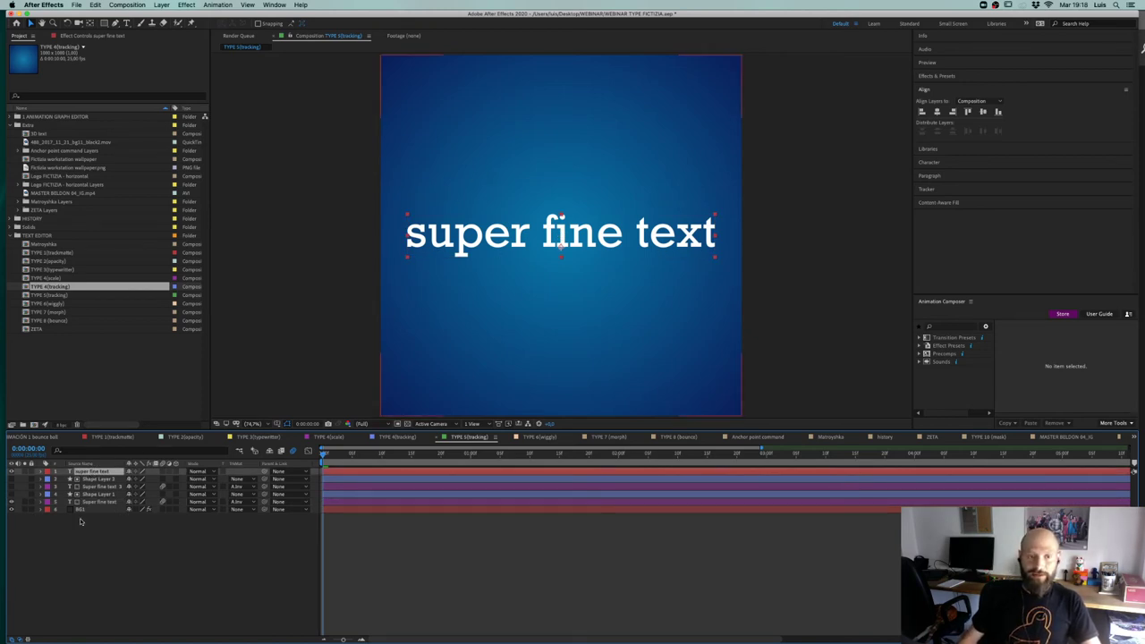
click(12, 471)
drag(324, 454, 411, 455)
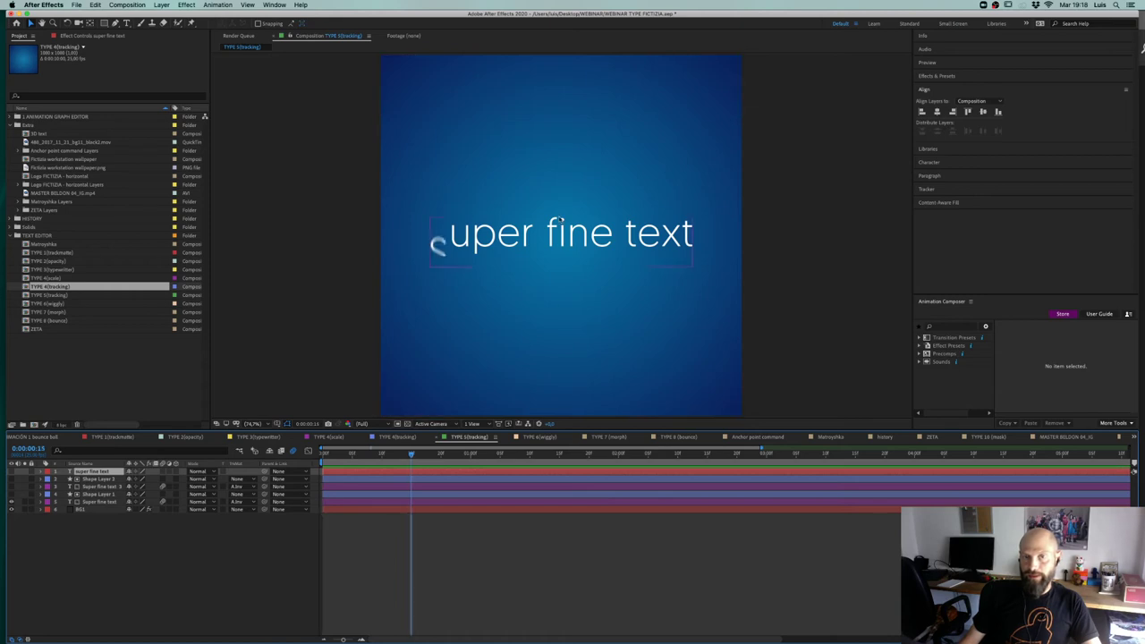
Step: Show the new "super fine text" layer again and hide the original text layer
click(127, 564)
click(99, 473)
click(159, 590)
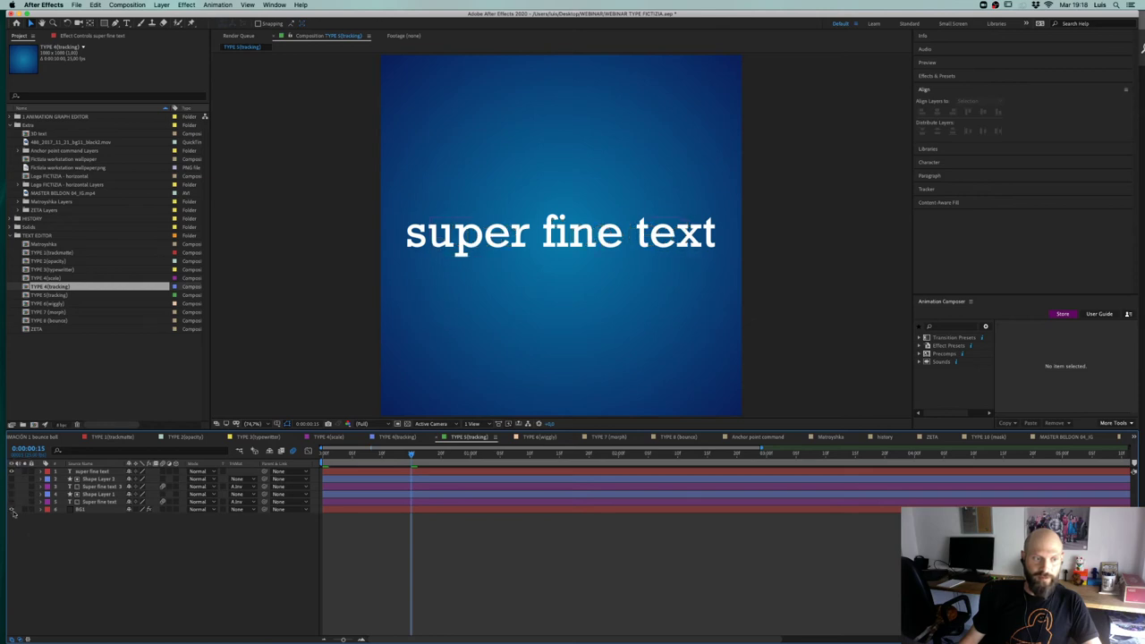
Step: Draw a rectangle shape slightly wider than the text just below it and use it as the new text layer's Alpha Inverted Matte
key(q)
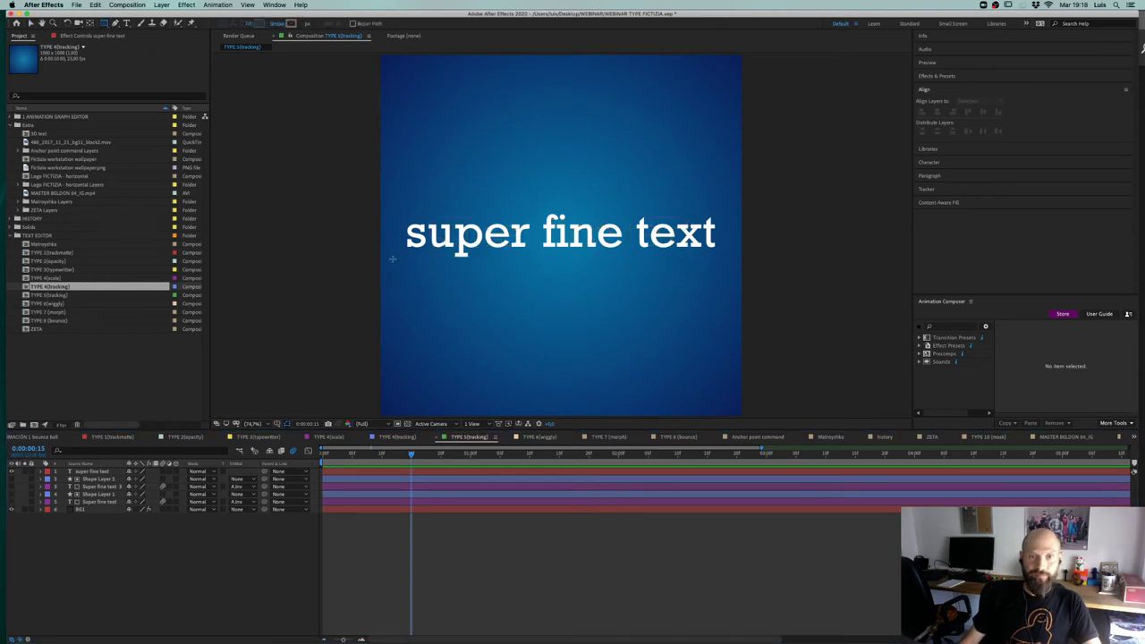
drag(392, 260, 724, 322)
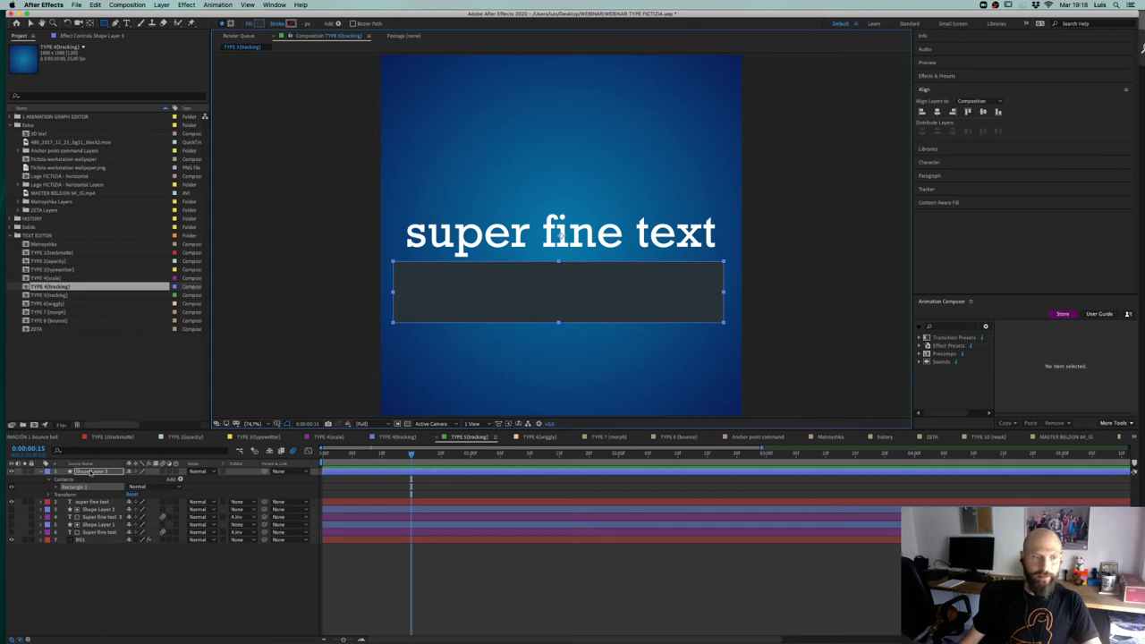
click(96, 502)
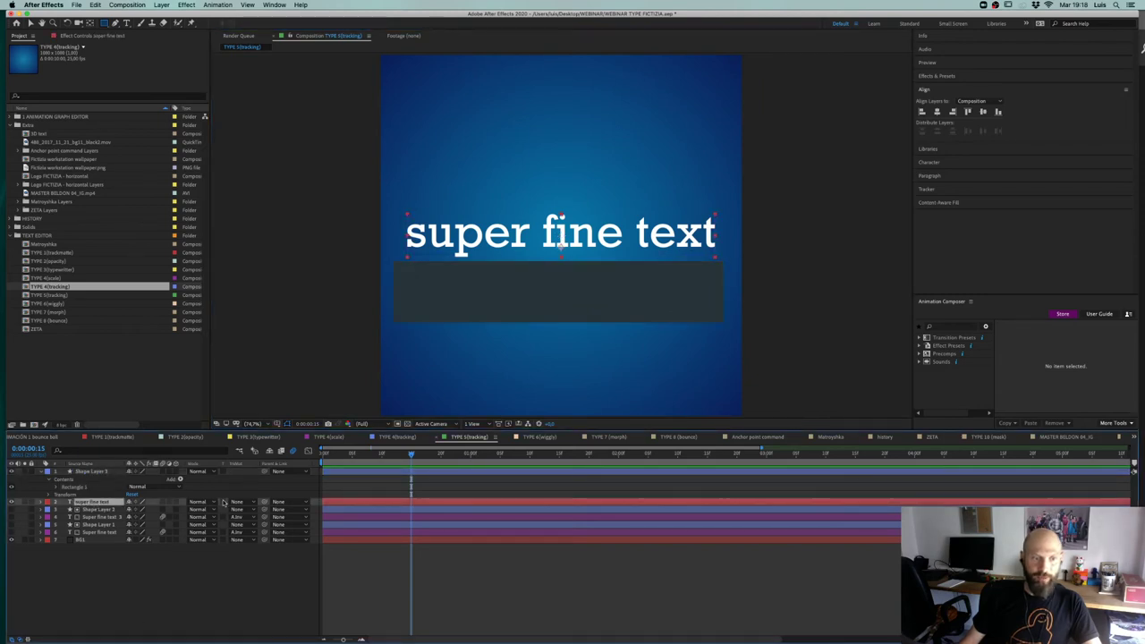
click(233, 501)
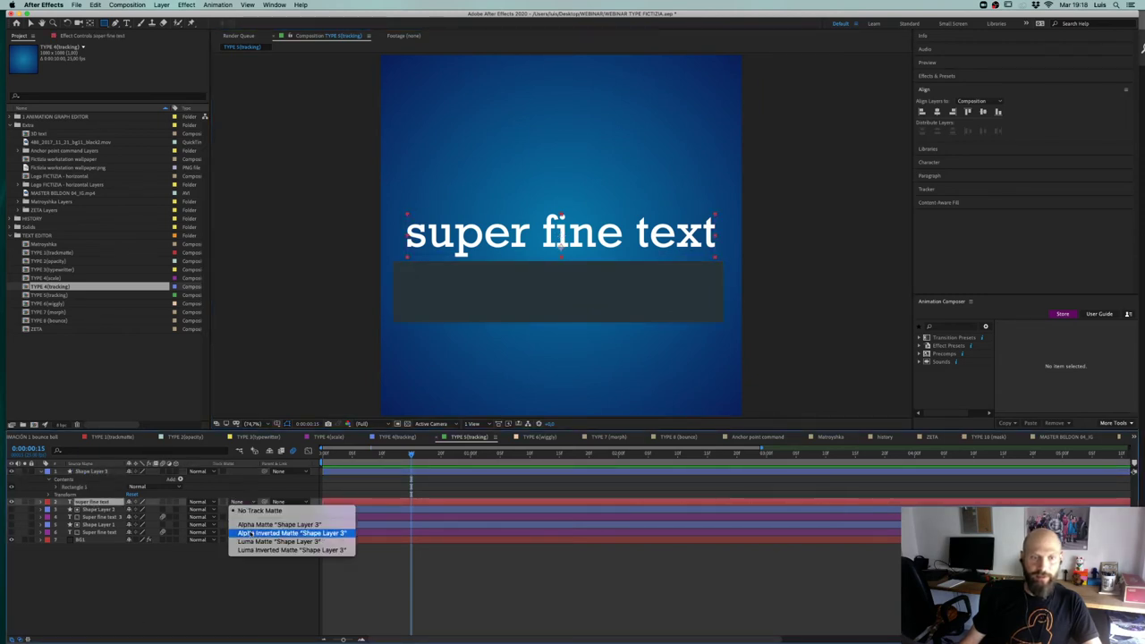
click(289, 533)
click(207, 589)
mouse_move(412, 455)
mouse_down()
mouse_move(347, 454)
mouse_move(411, 459)
mouse_up()
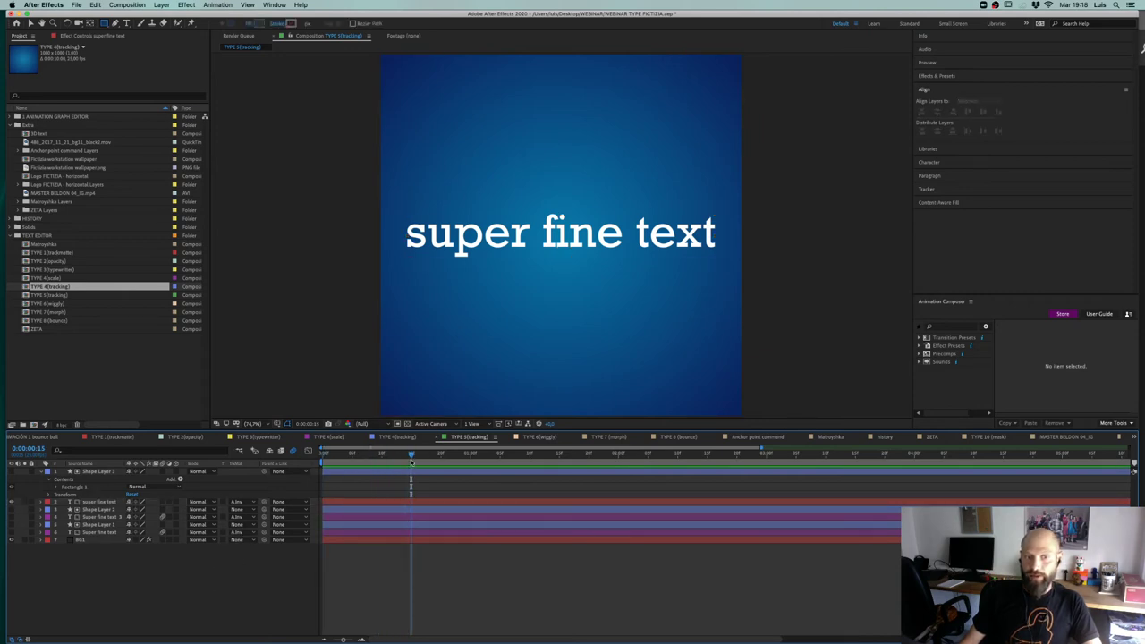
Step: Add a Position animator to the new text layer and expand its range selector in an enlarged timeline
click(65, 503)
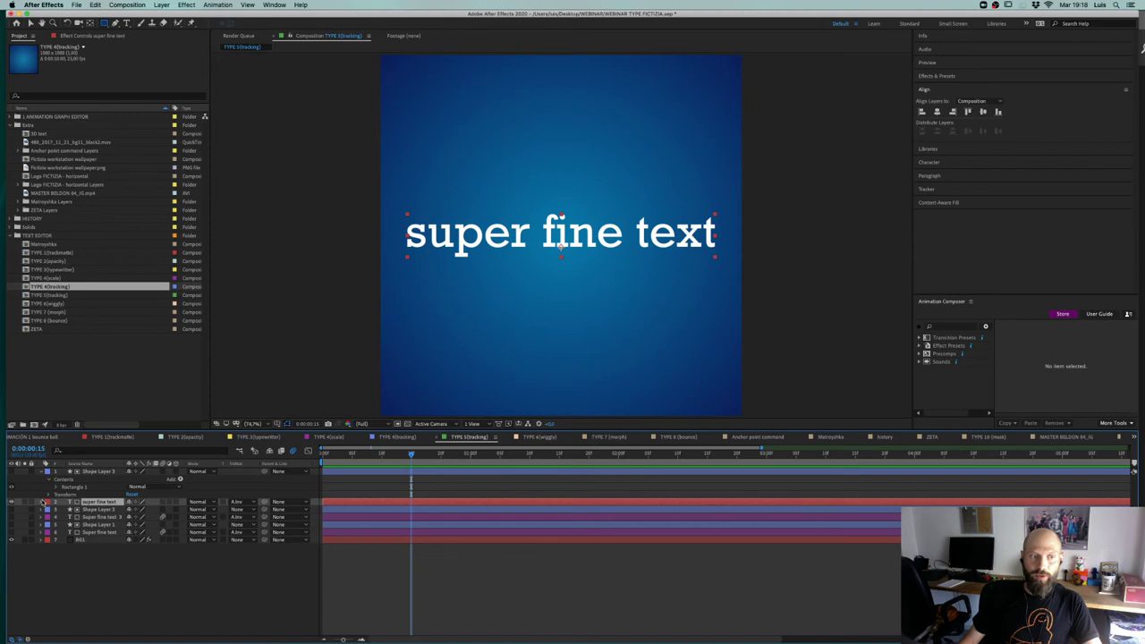
click(42, 503)
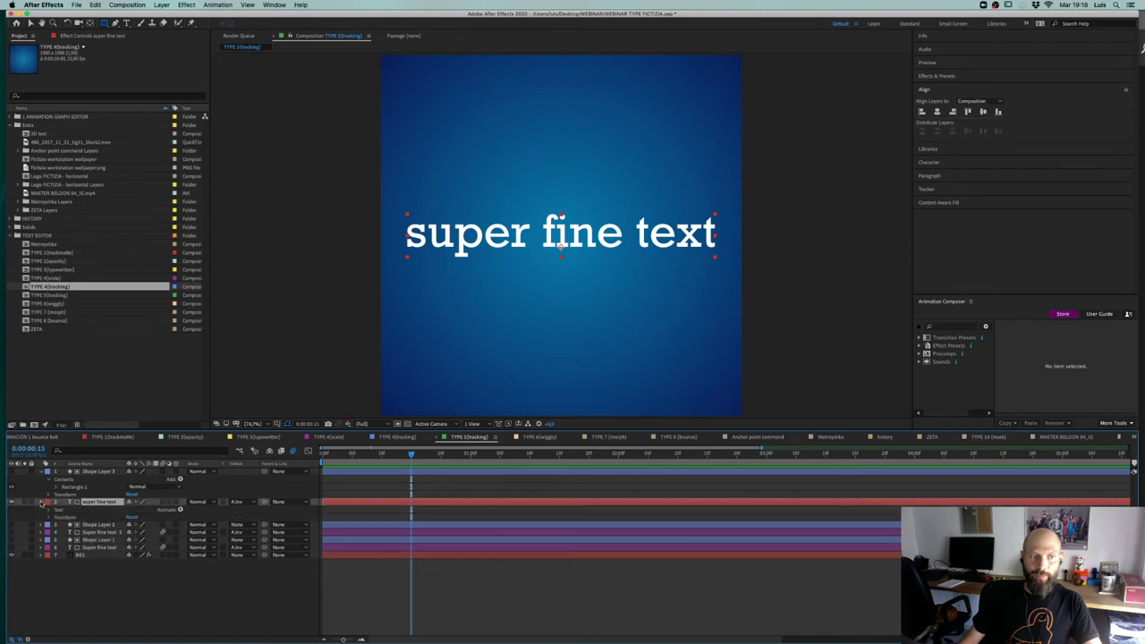
click(180, 510)
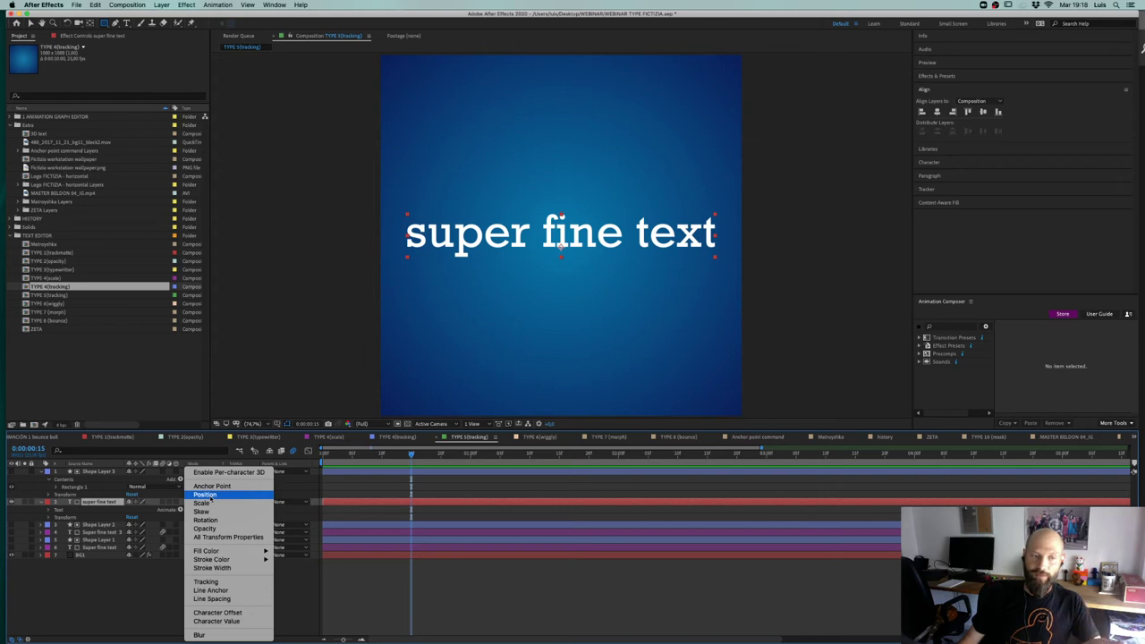
click(209, 496)
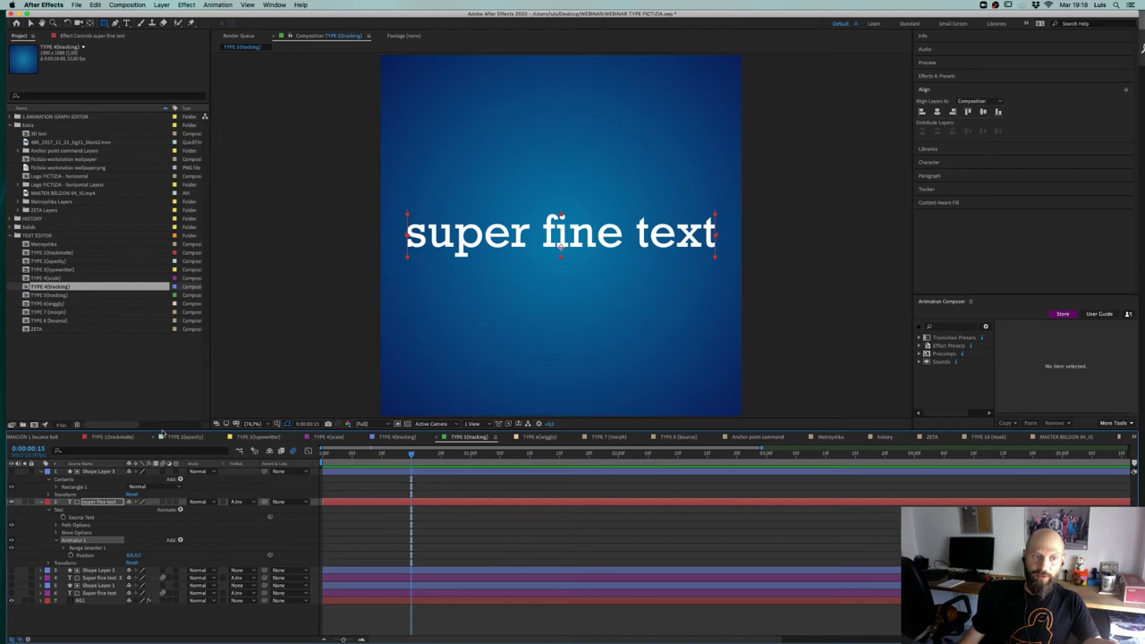
drag(162, 430, 161, 370)
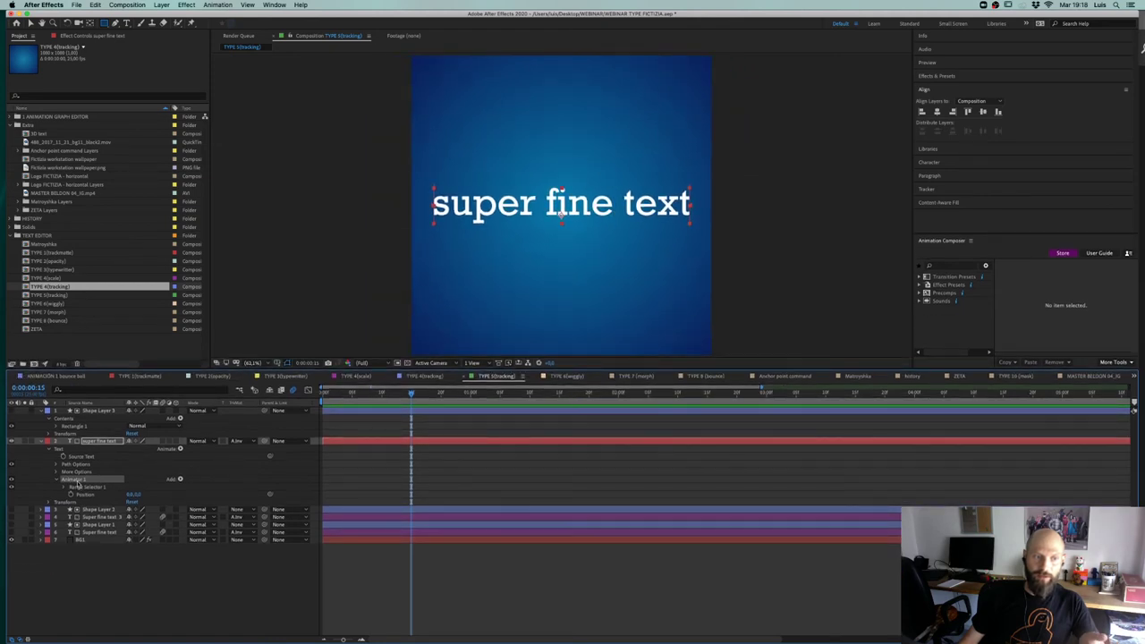
click(83, 487)
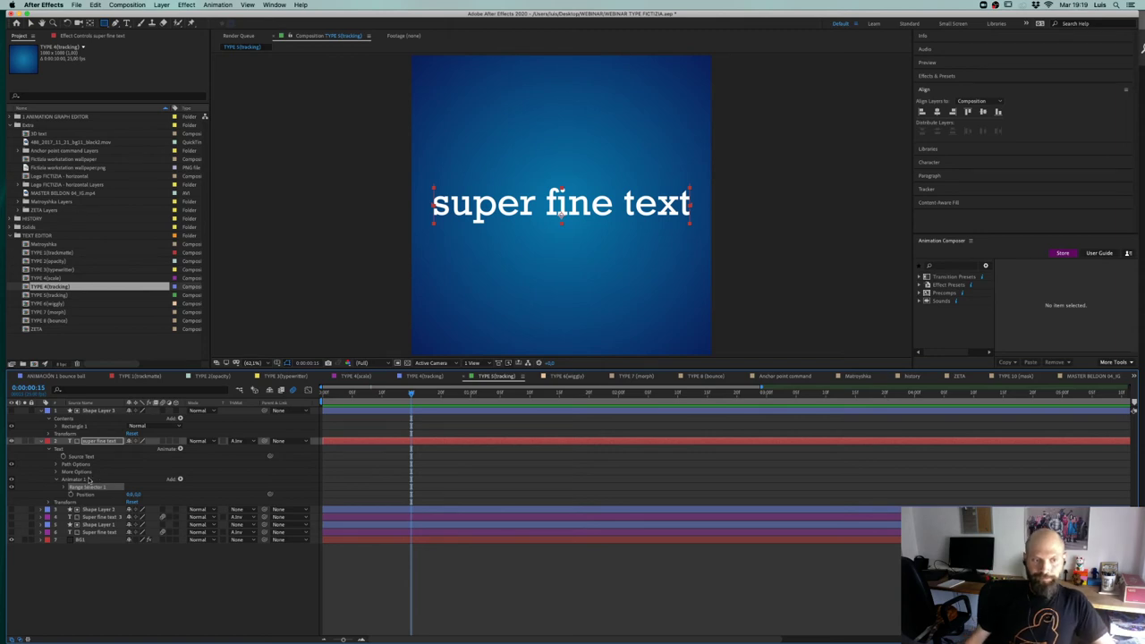
click(65, 488)
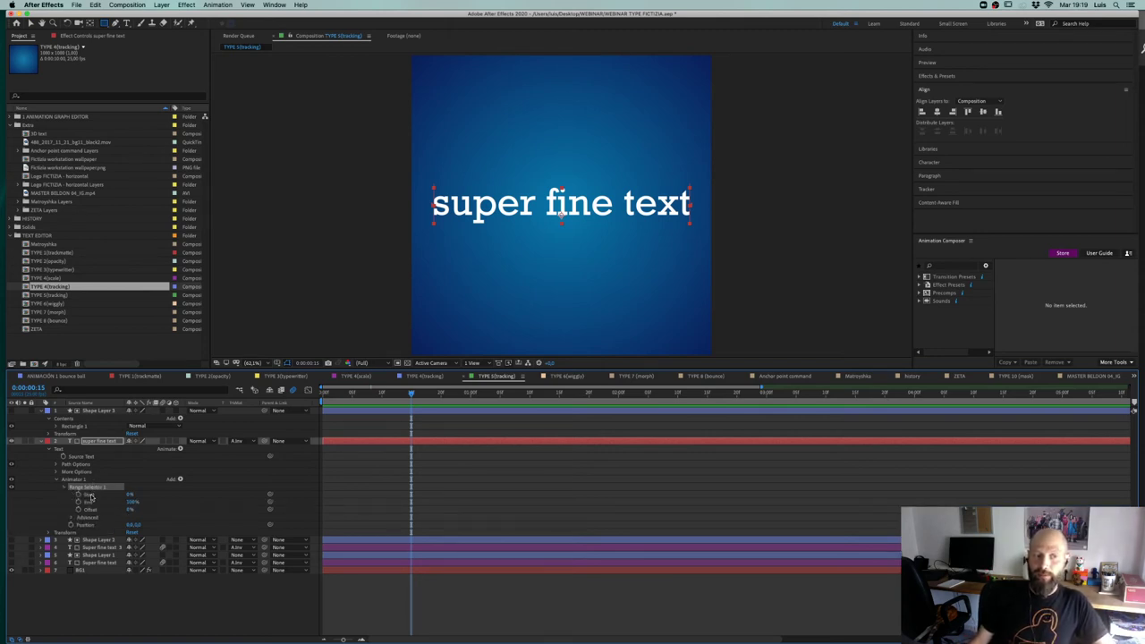
Step: Try limiting the range selector to part of the text with End at 23% and Offset at 24%
click(93, 495)
click(88, 502)
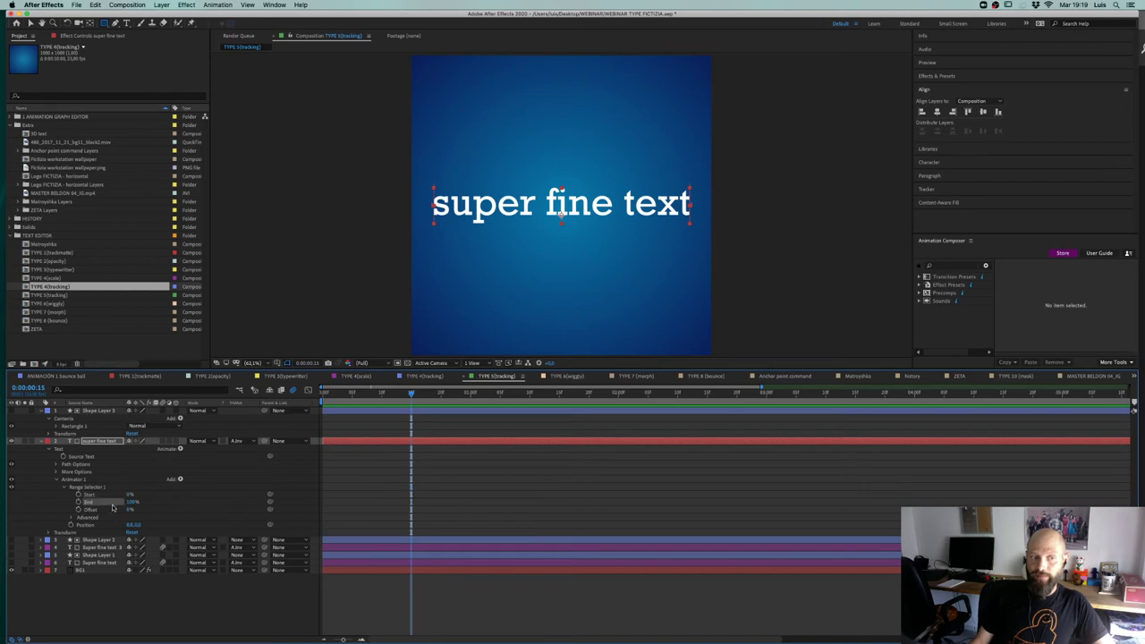
drag(132, 502, 126, 504)
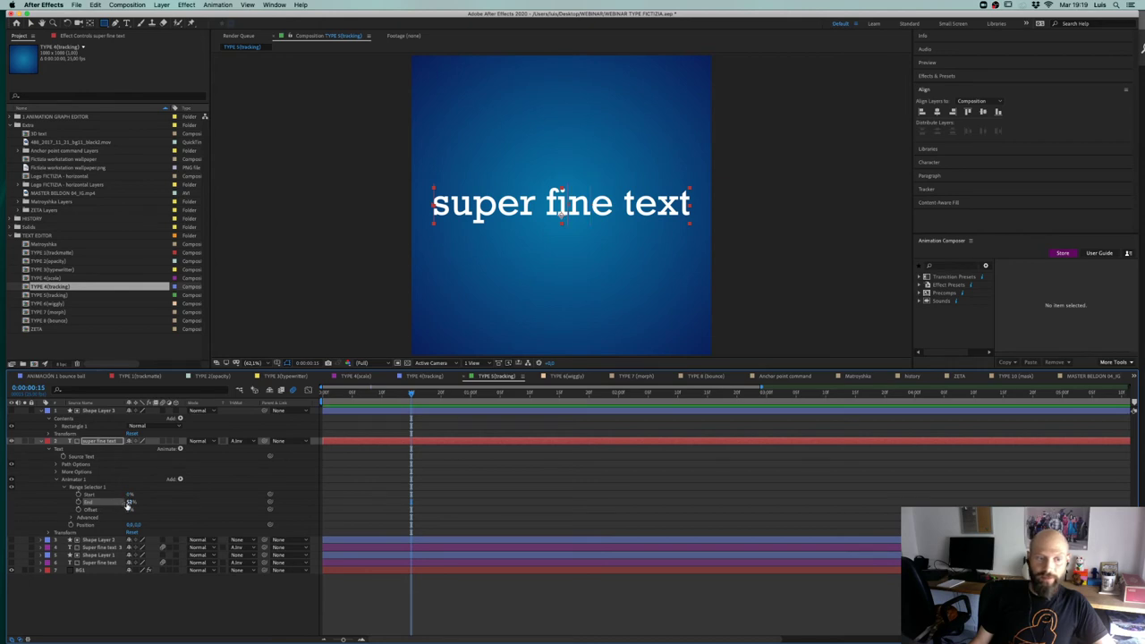
drag(131, 502, 162, 494)
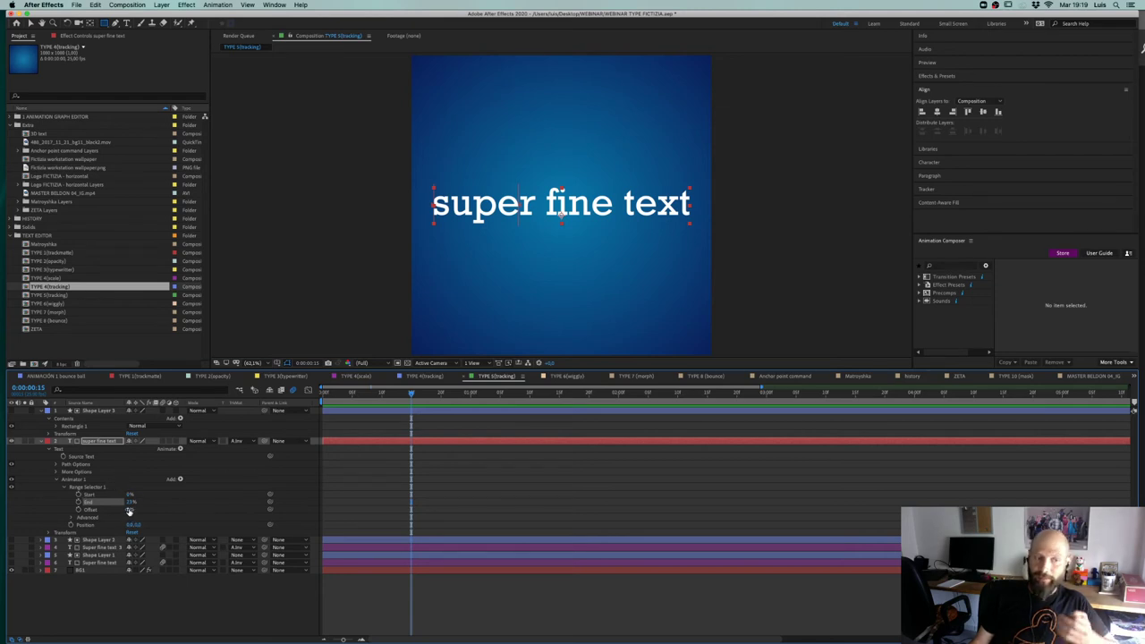
drag(131, 502, 135, 505)
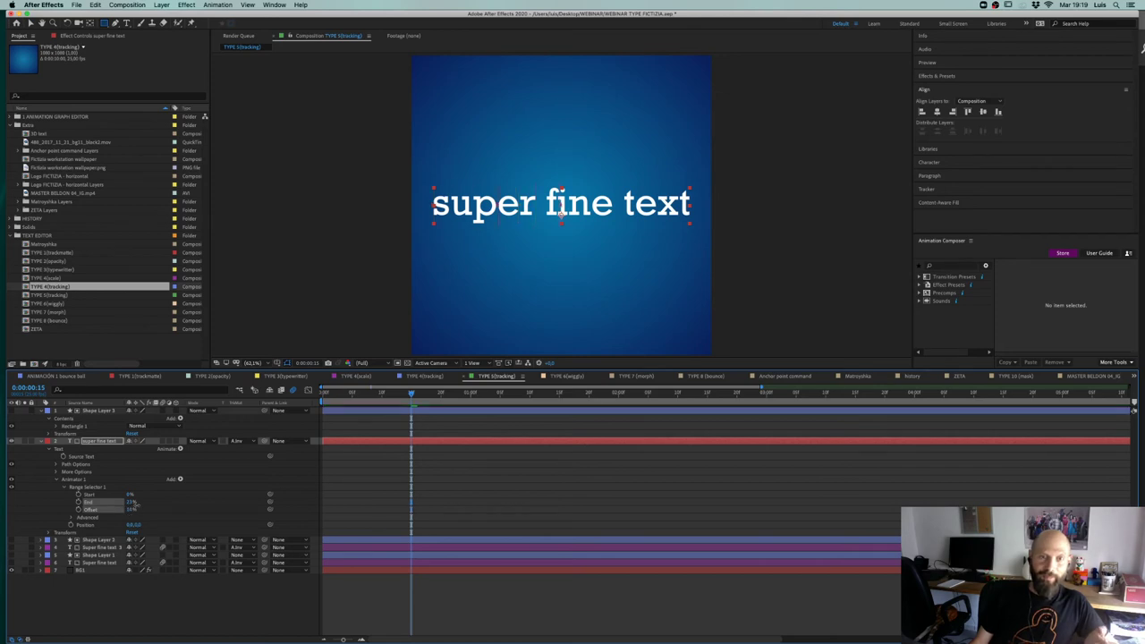
click(139, 510)
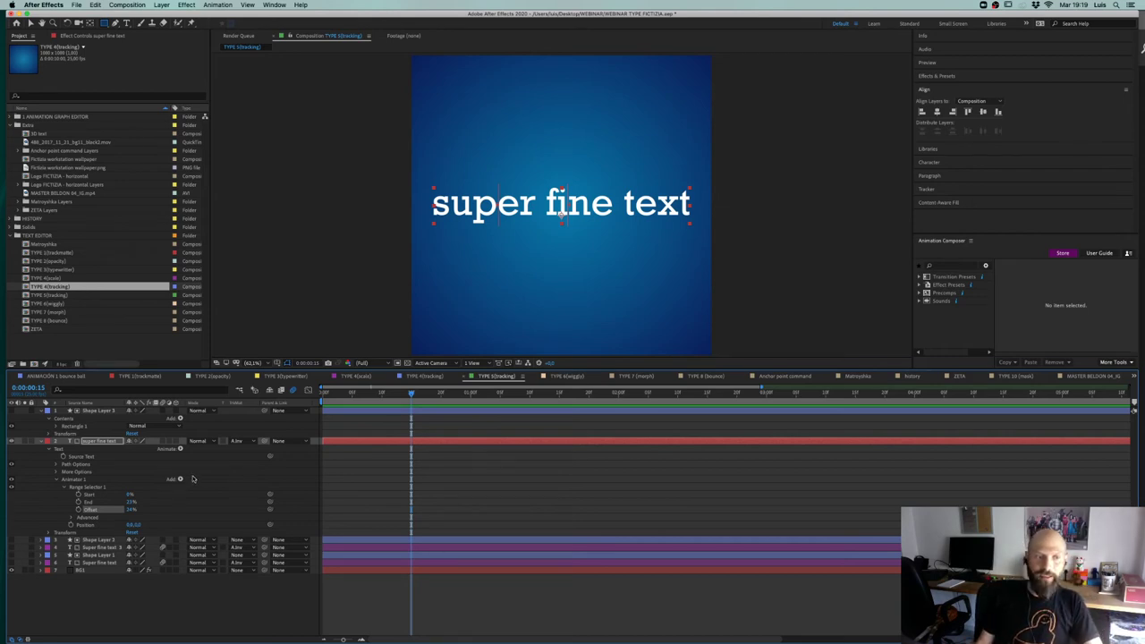
Step: Set the animator's Position to 0, 154 and restore the range selector to End 100% and Offset 0%
drag(136, 527, 232, 499)
mouse_move(130, 503)
mouse_down()
mouse_move(163, 492)
mouse_move(75, 517)
mouse_move(143, 501)
mouse_move(128, 495)
mouse_up()
click(131, 511)
text(0)
key(Return)
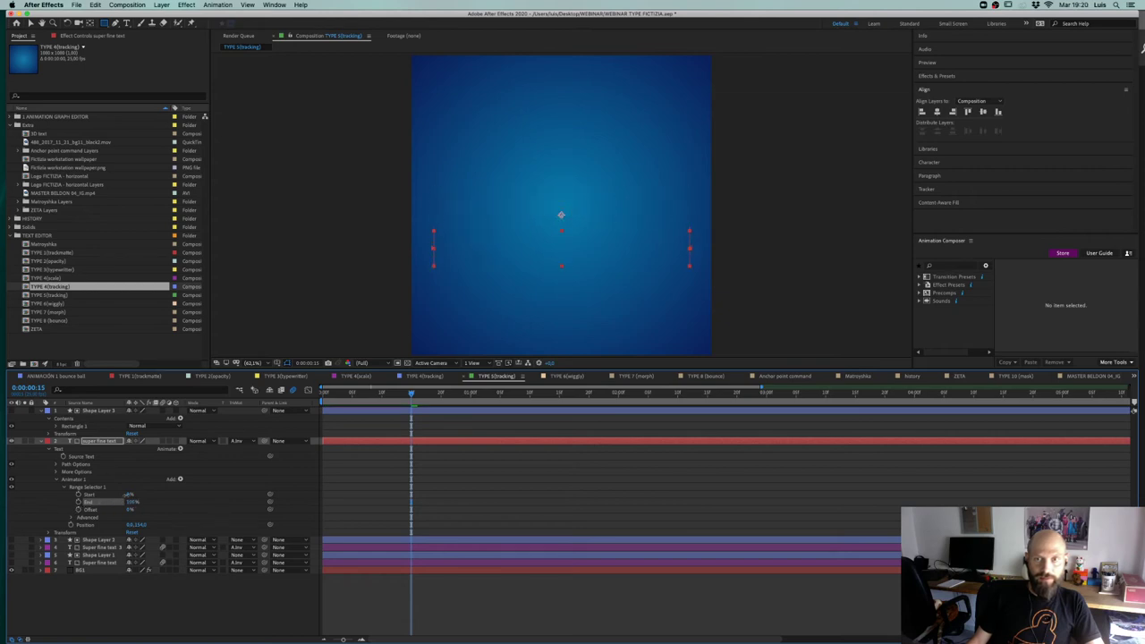
Step: Keyframe the range selector's End from 100% at frame 0 to 0% at frame 20 and preview the animation
key(Home)
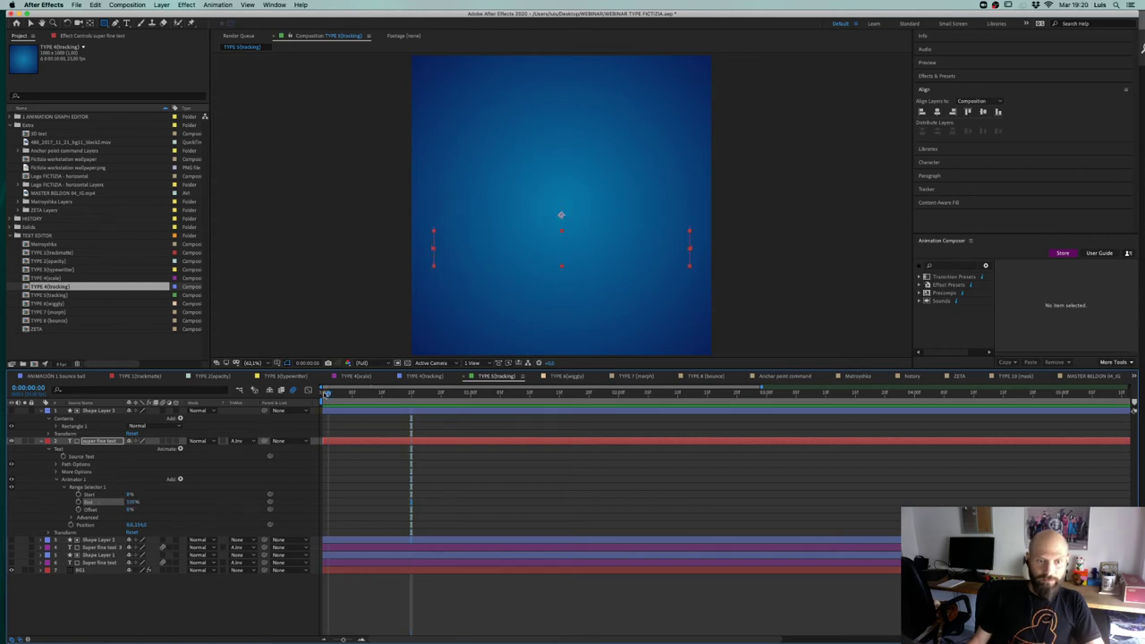
click(78, 502)
key(shift+Page_Down)
key(shift+Page_Down)
drag(131, 503, 39, 503)
drag(342, 394, 332, 394)
click(332, 394)
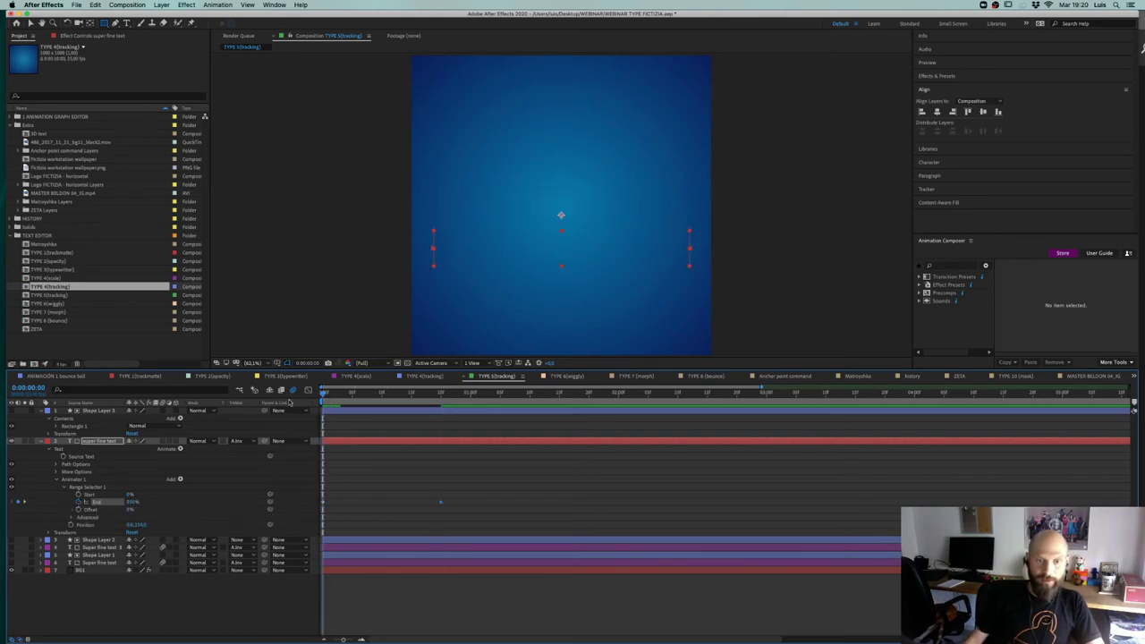
key(space)
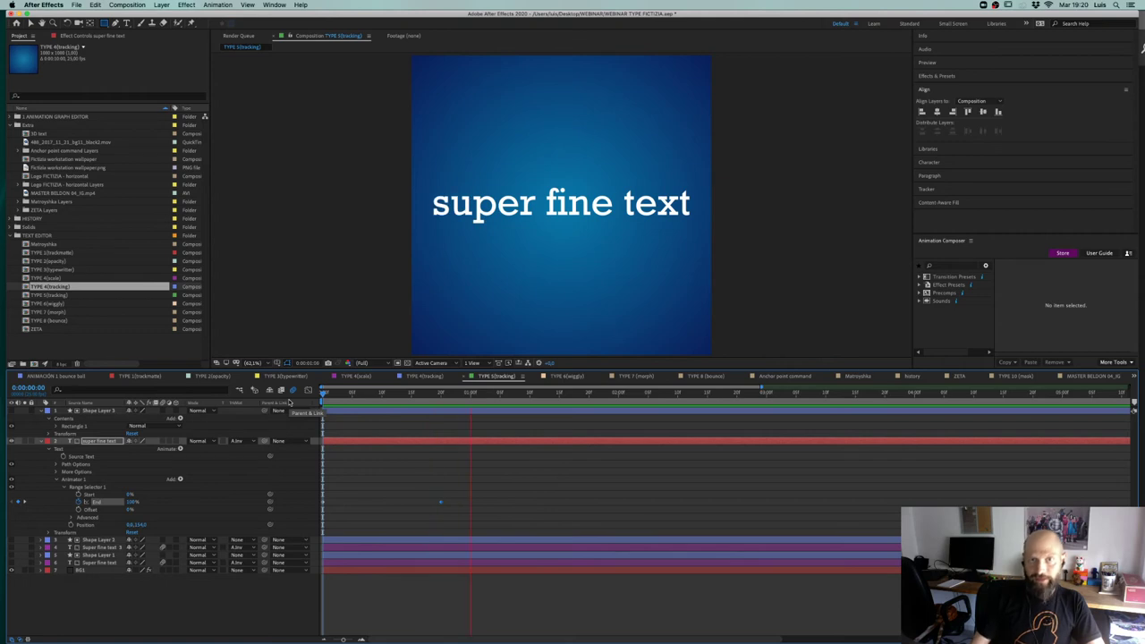
key(space)
Step: Set the range selector's End back to 100% at frame 20 and delete its End keyframes
click(447, 395)
drag(446, 397, 443, 396)
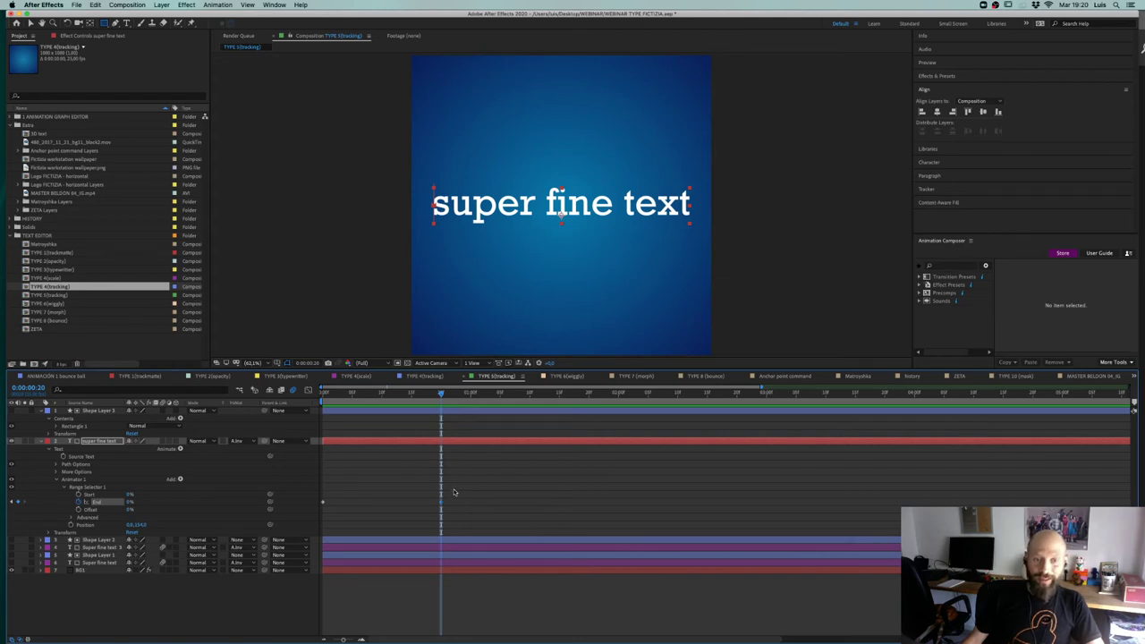
drag(129, 503, 224, 502)
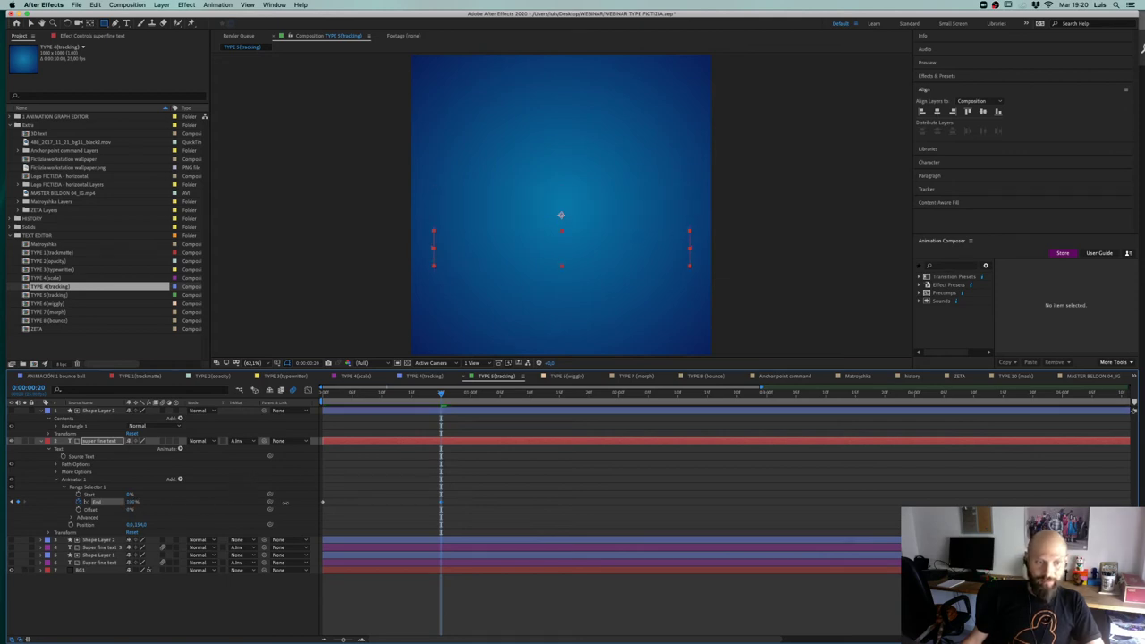
drag(349, 395, 320, 476)
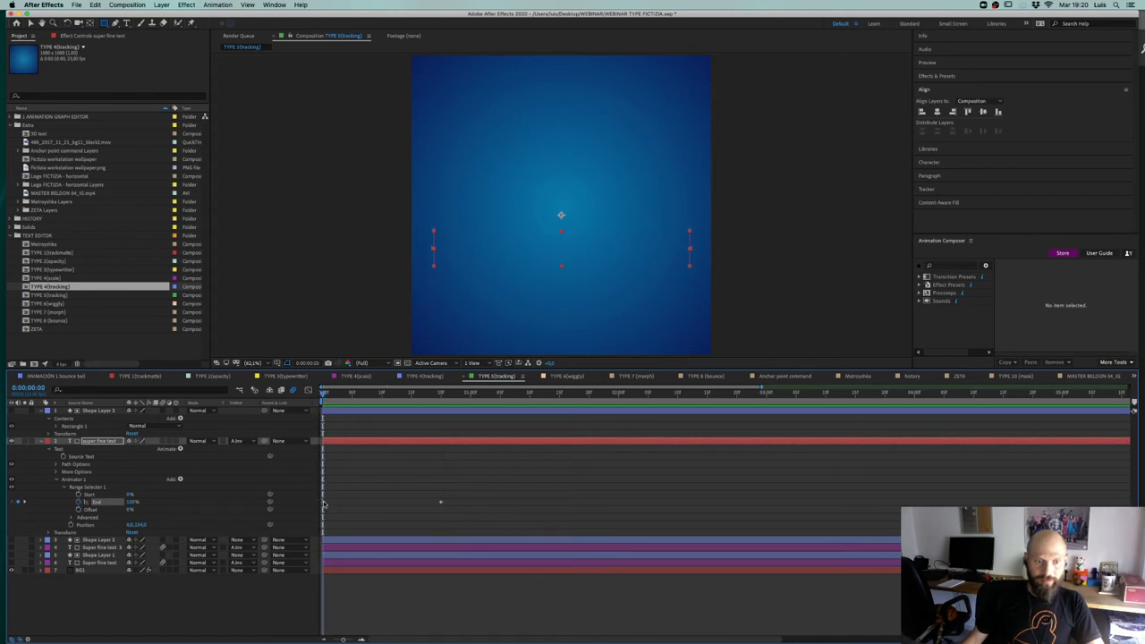
click(442, 502)
key(Delete)
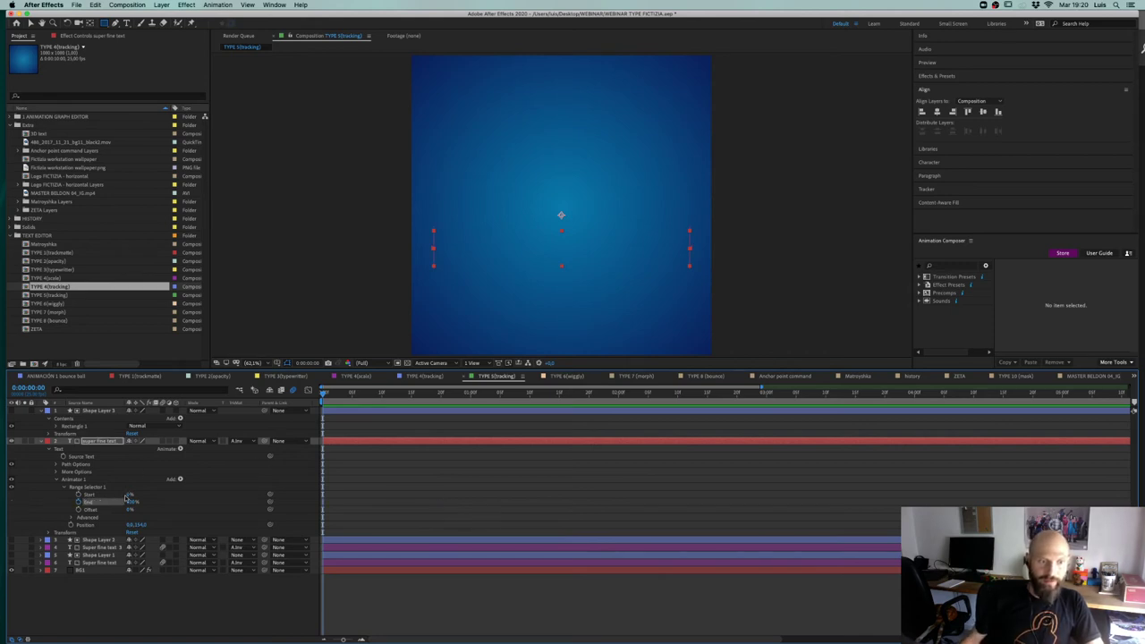
Step: Keyframe the range selector's Start from 0% at frame 0 to 100% at frame 20 and preview the reveal
key(space)
click(76, 497)
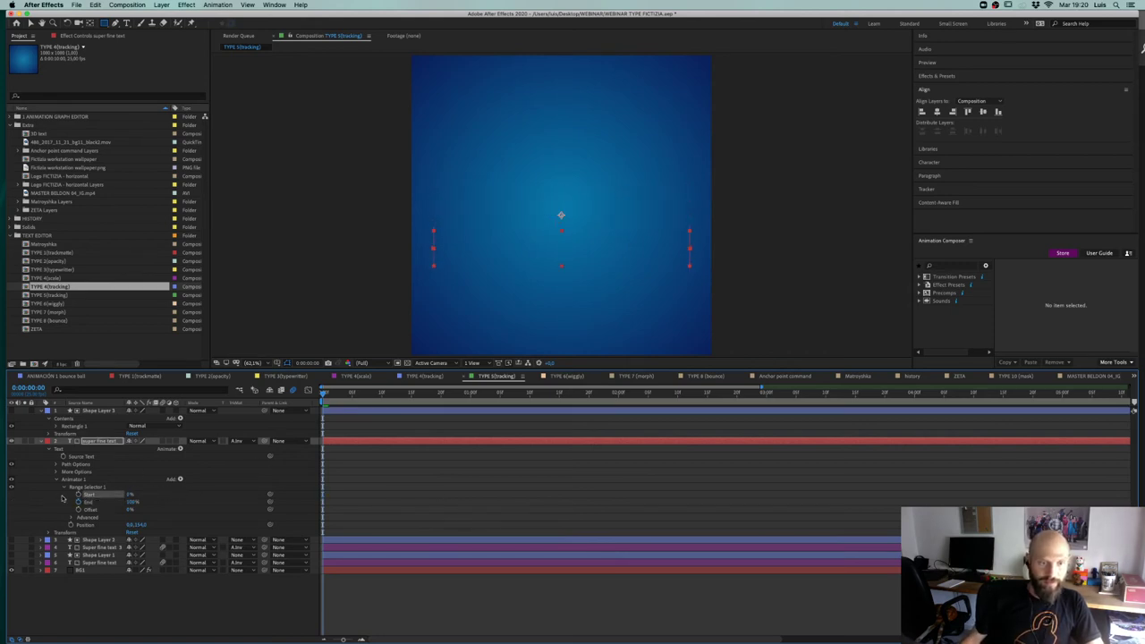
key(shift+Page_Down)
key(shift+Page_Down)
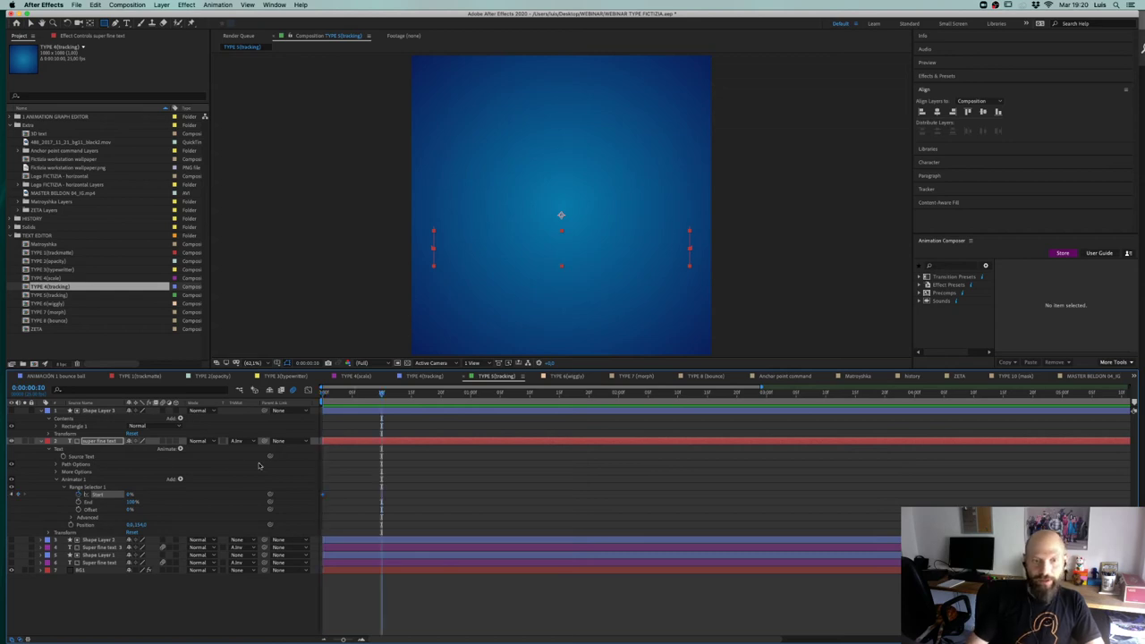
click(131, 494)
text(100)
key(Return)
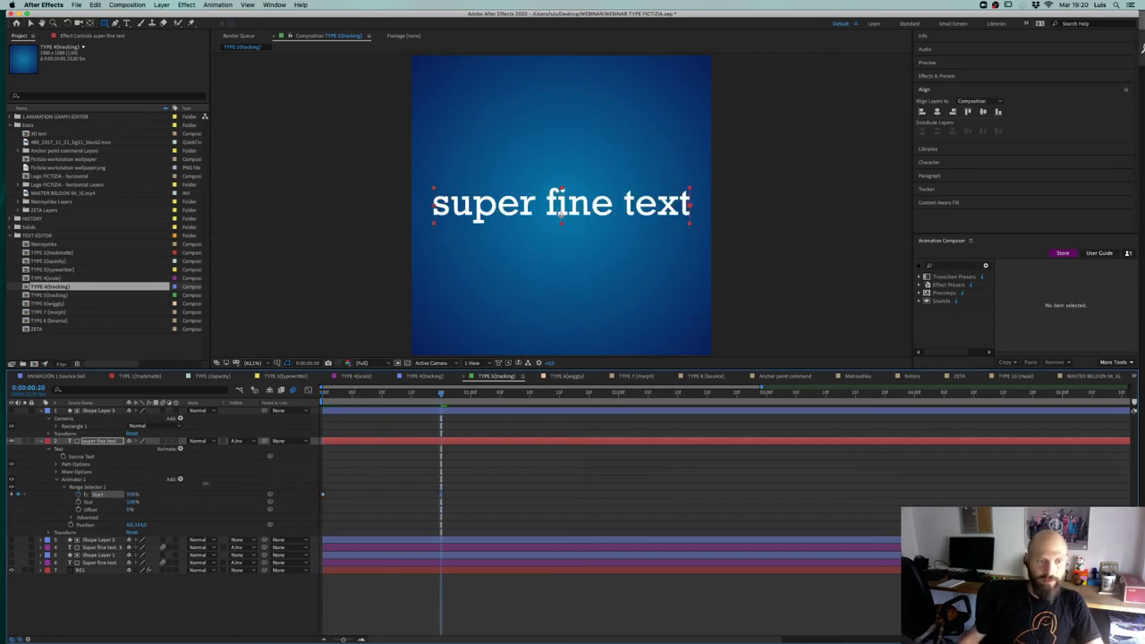
drag(420, 404, 298, 422)
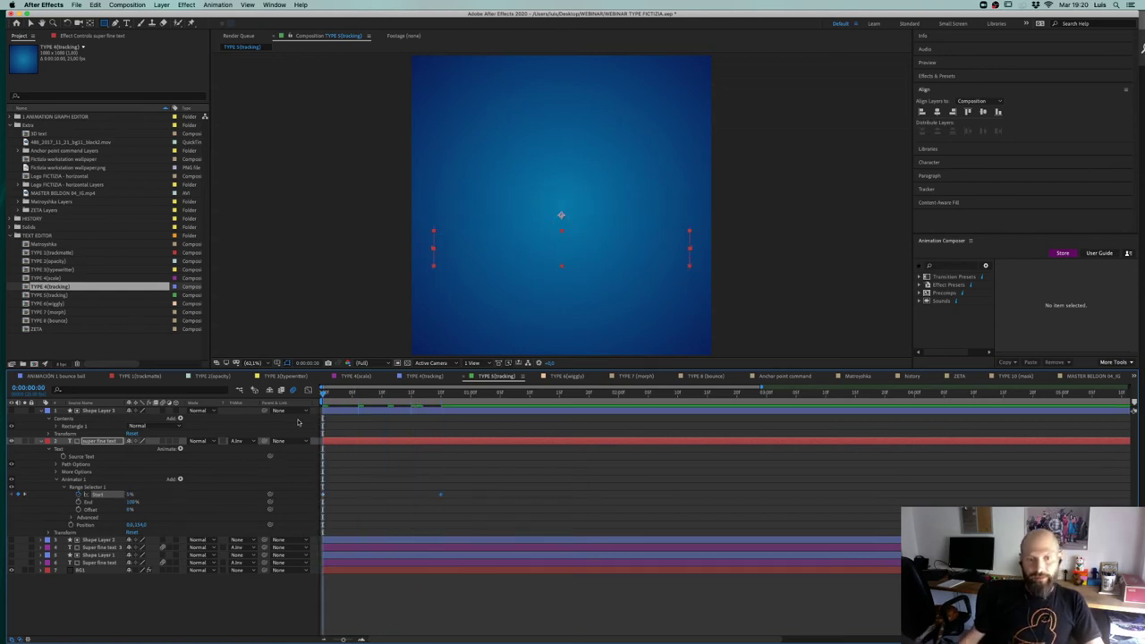
key(space)
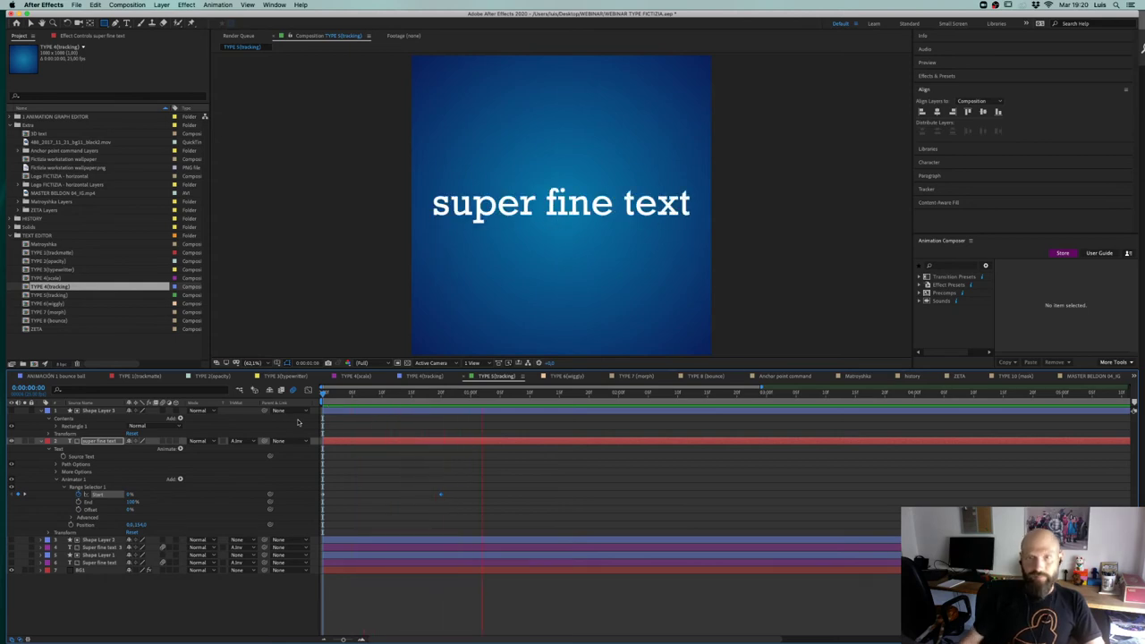
key(space)
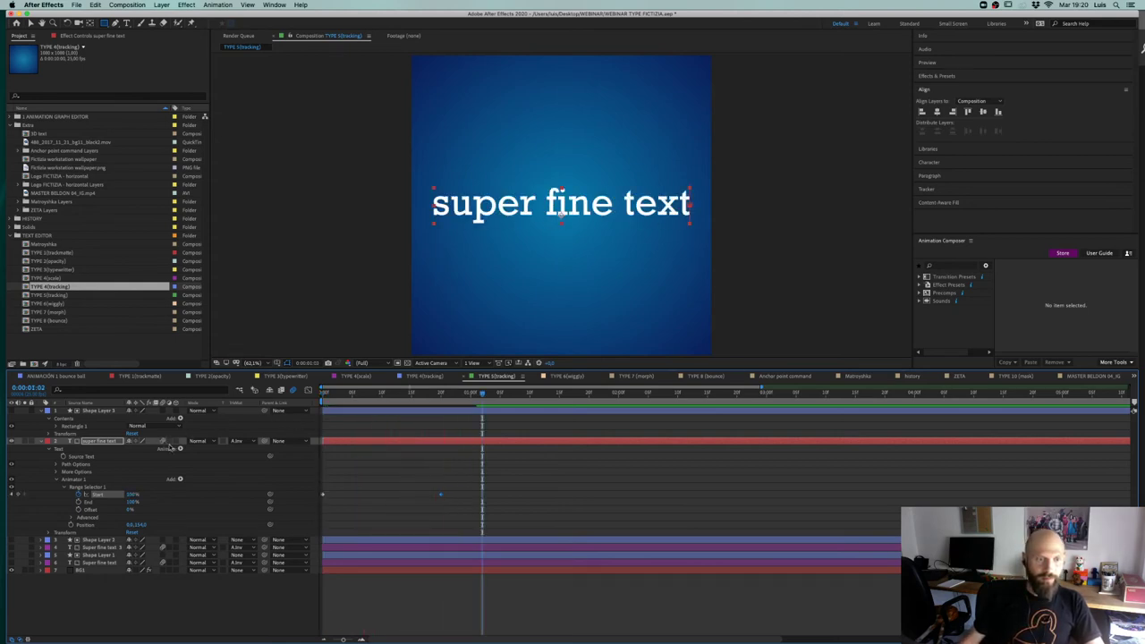
Step: Apply Easy Ease to the Start keyframe at frame 20, lengthen its incoming ease in the speed curve, and preview the animation
drag(390, 394, 365, 394)
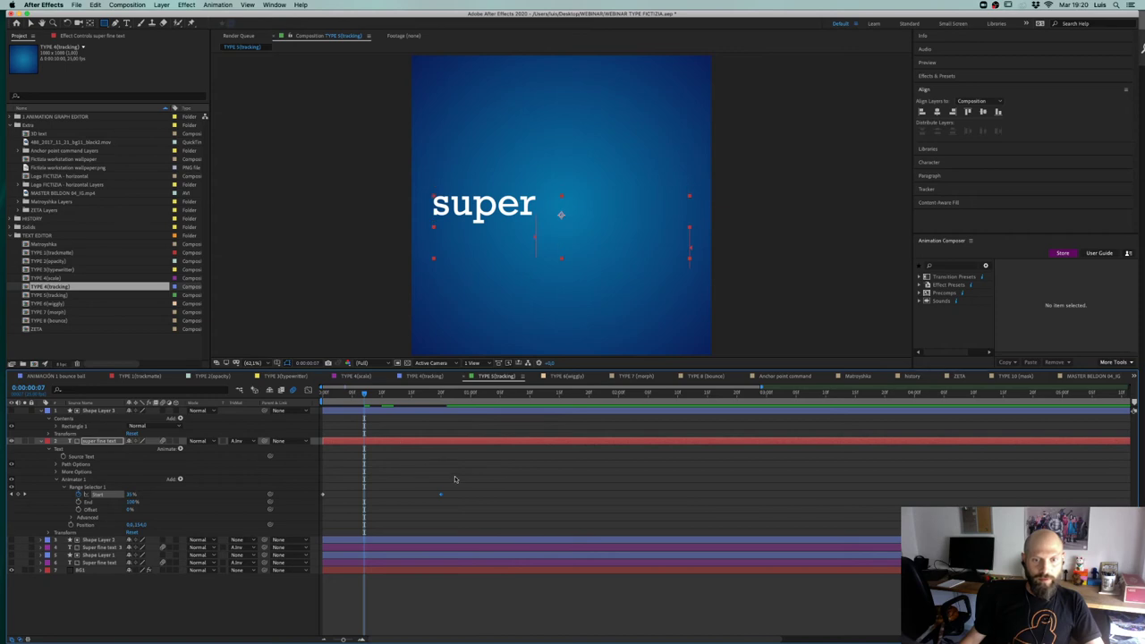
key(F9)
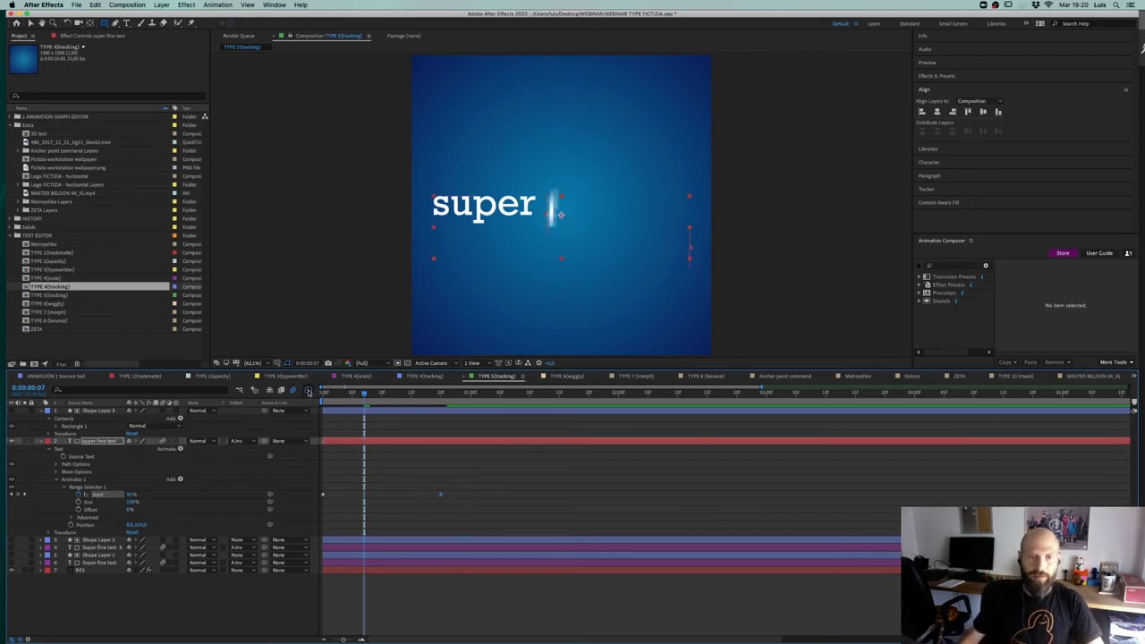
click(309, 391)
drag(421, 608, 382, 608)
click(309, 391)
drag(365, 394, 306, 409)
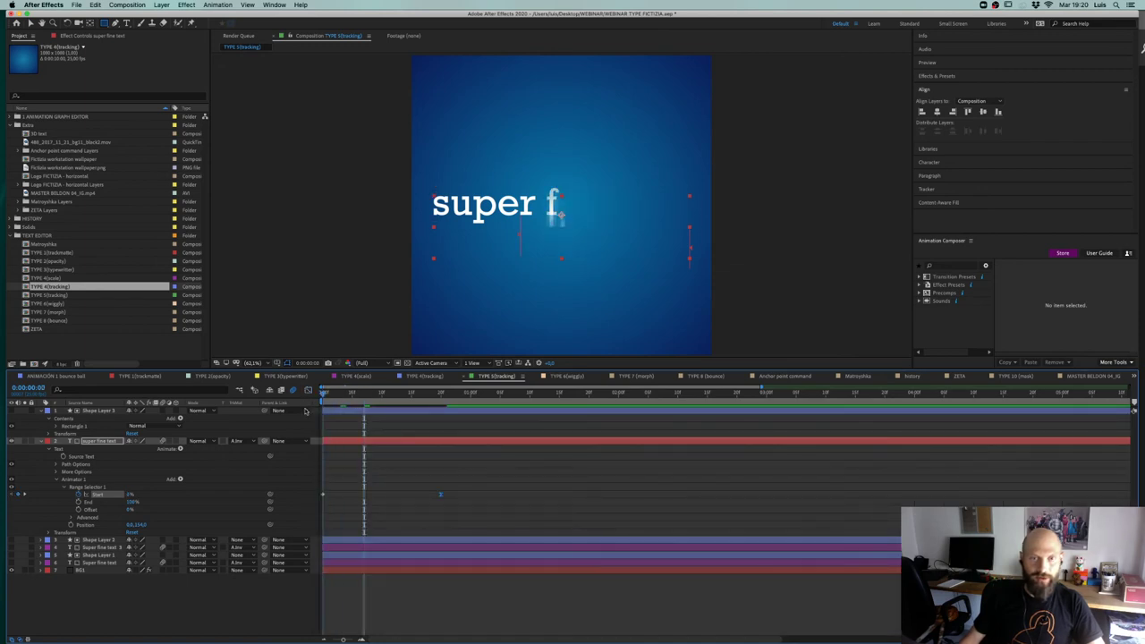
key(space)
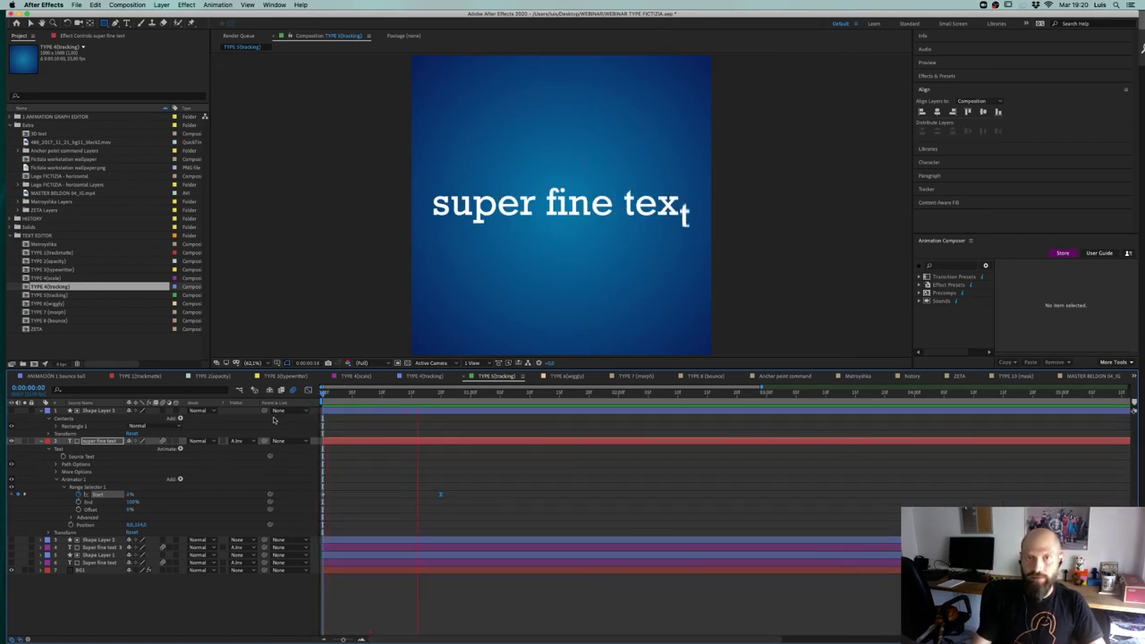
key(space)
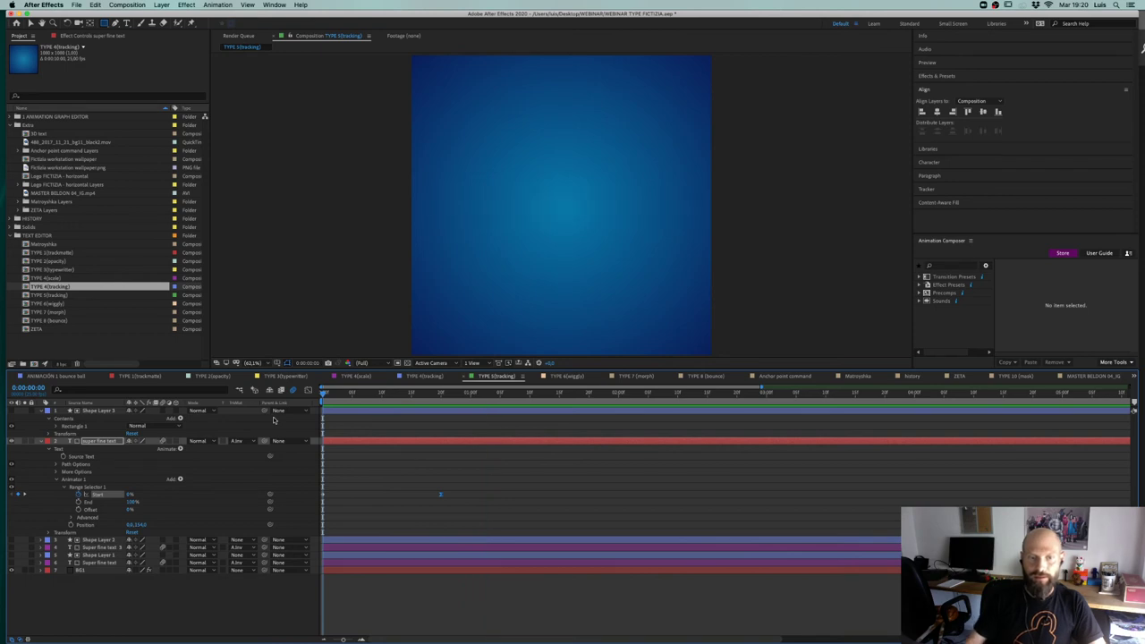
Step: Move the 100% Start keyframe to 0:00:01:00 and review the reveal by playing and scrubbing it
key(Page_Up)
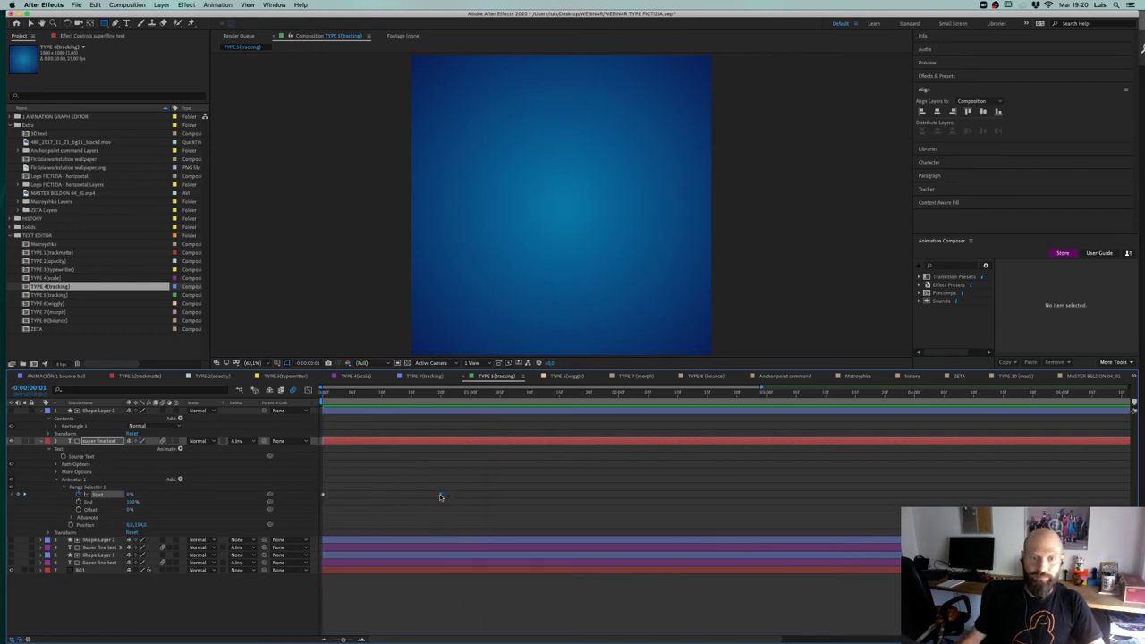
key(Page_Down)
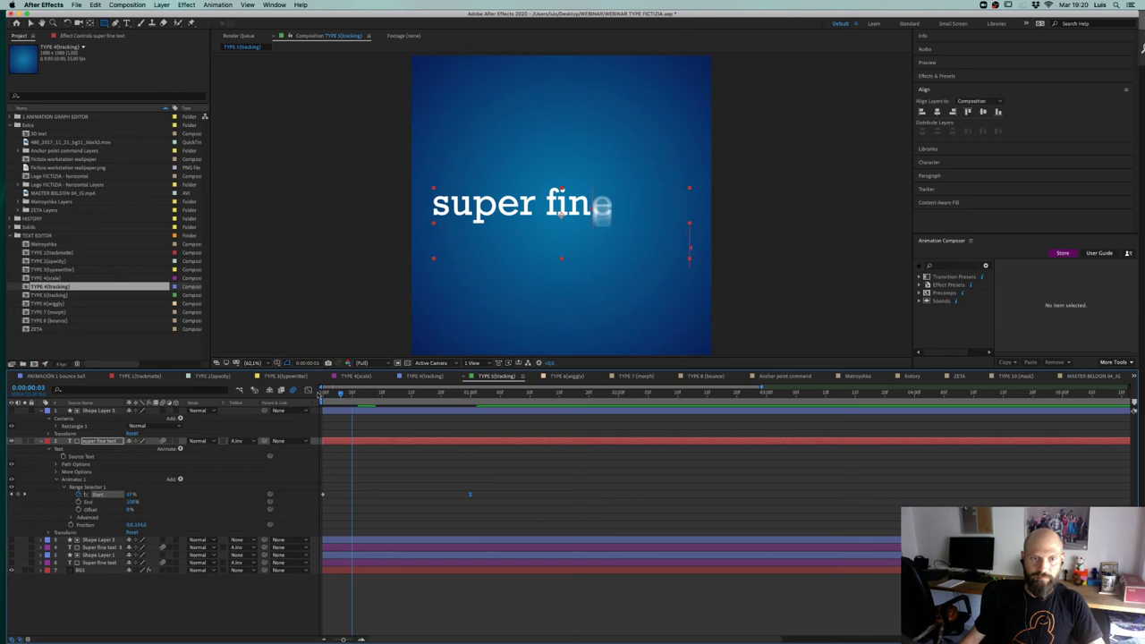
key(space)
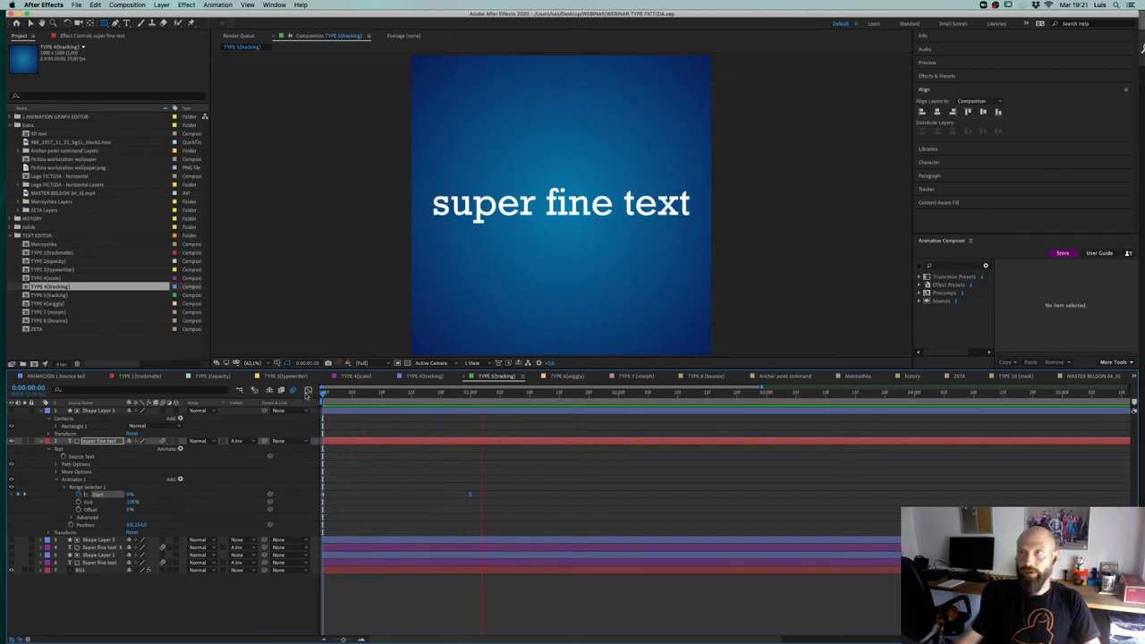
key(space)
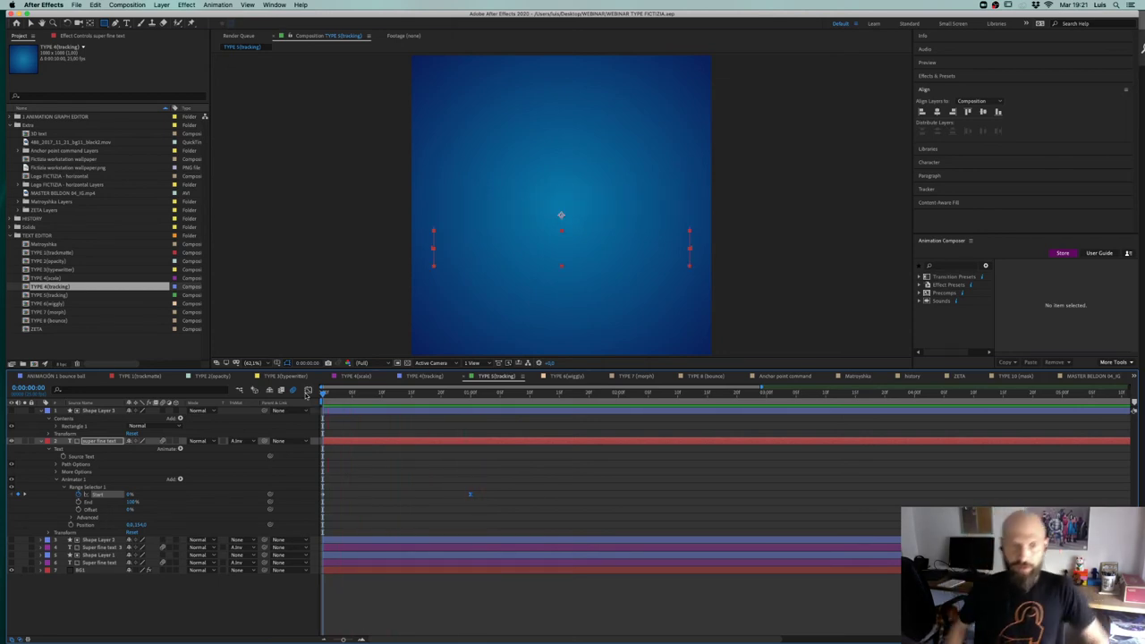
drag(356, 393, 310, 398)
key(space)
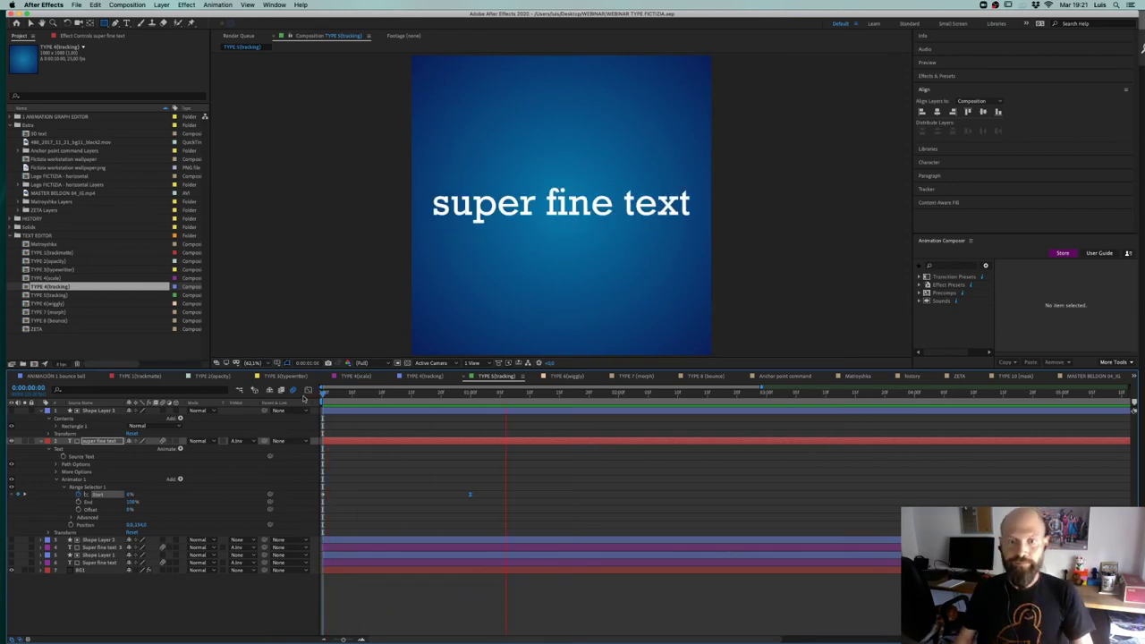
key(space)
drag(328, 395, 376, 393)
mouse_move(420, 383)
mouse_down()
mouse_move(454, 368)
mouse_move(362, 398)
mouse_move(471, 421)
mouse_move(464, 430)
mouse_move(307, 462)
mouse_move(472, 433)
mouse_up()
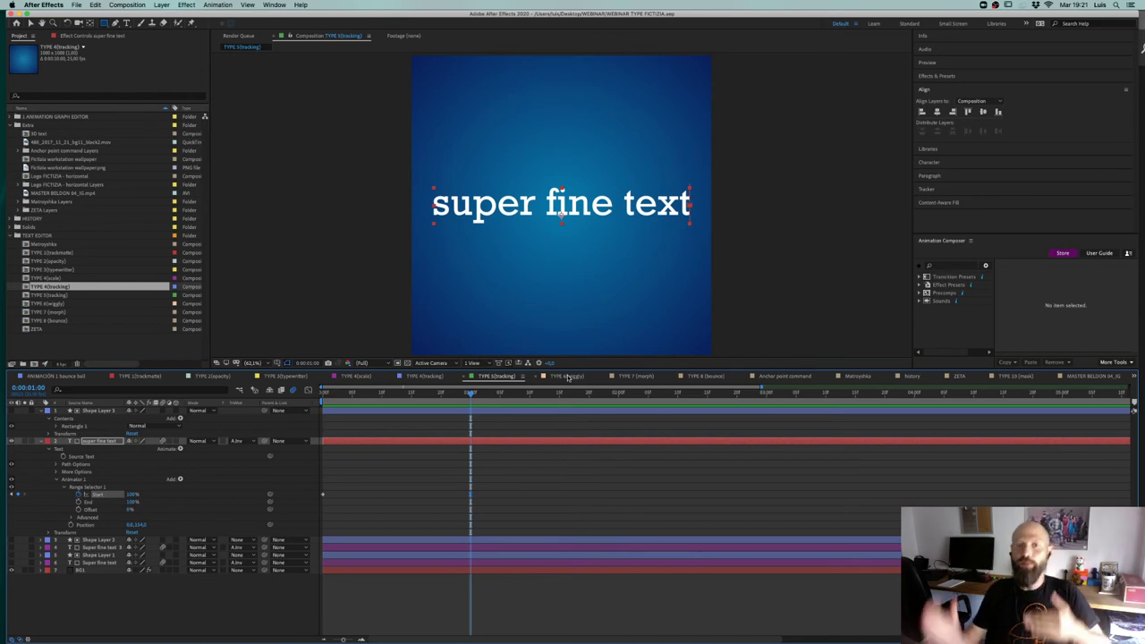
drag(404, 397, 472, 400)
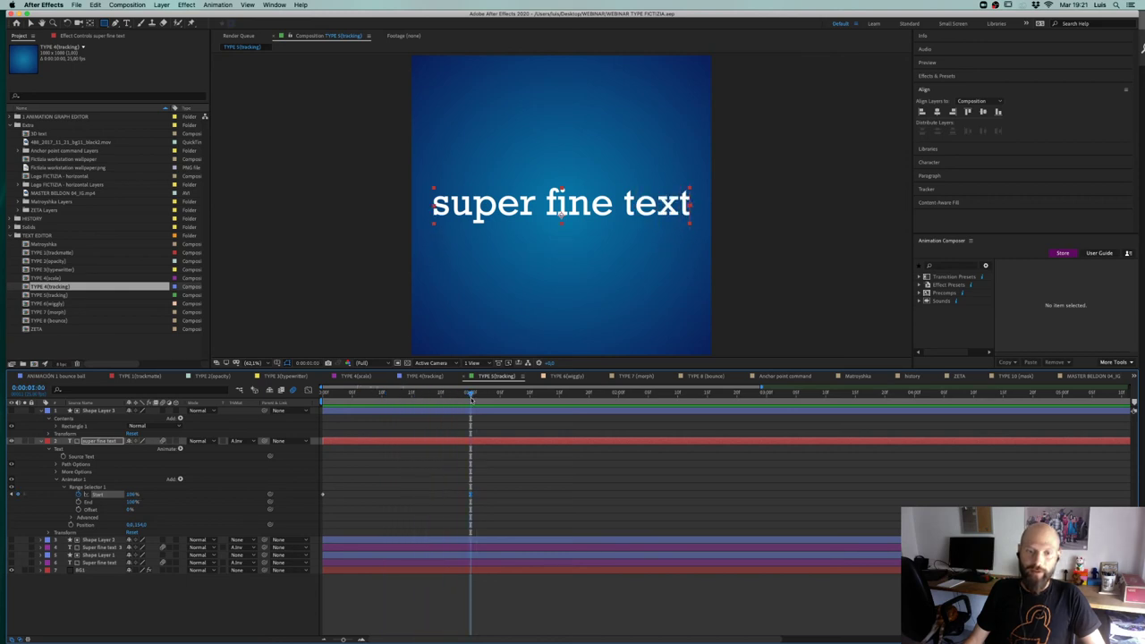
Step: Preview the TYPE 6(wiggly) composition as a reference for two Position animators, and return to TYPE 5(tracking)
click(559, 378)
key(space)
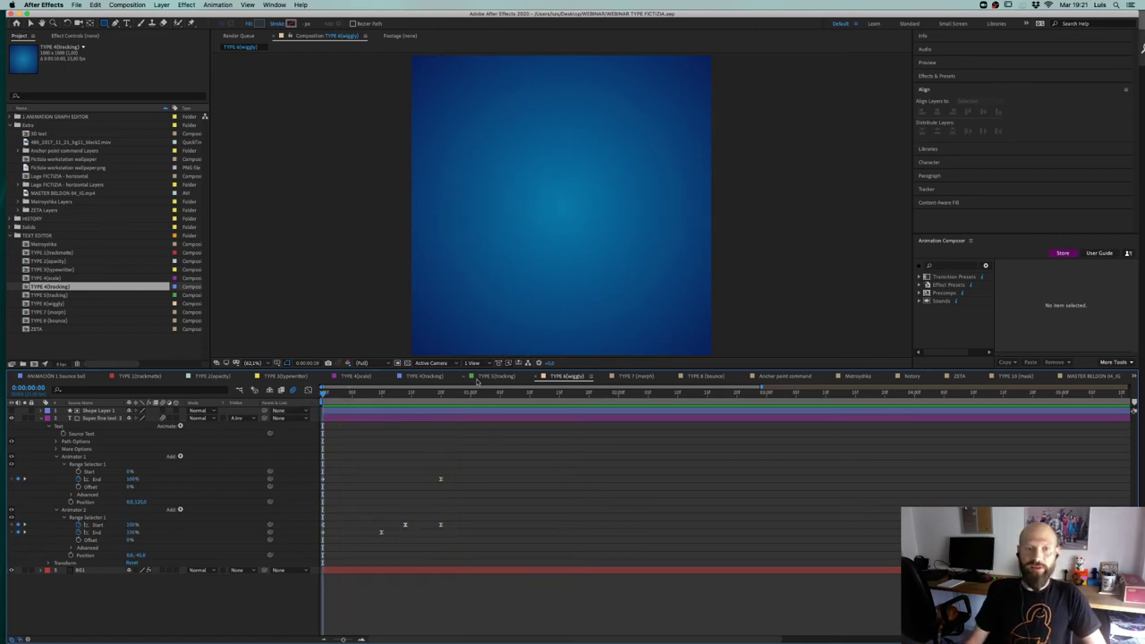
click(496, 376)
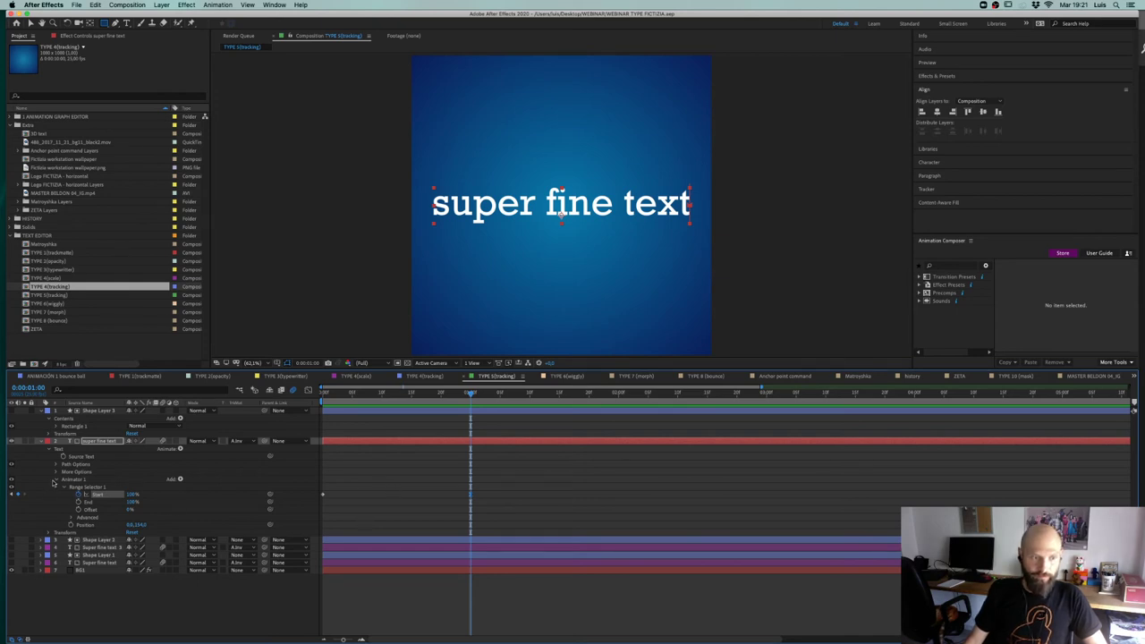
Step: Collapse Animator 1 on the new super fine text layer and clear the selection
click(53, 481)
click(127, 607)
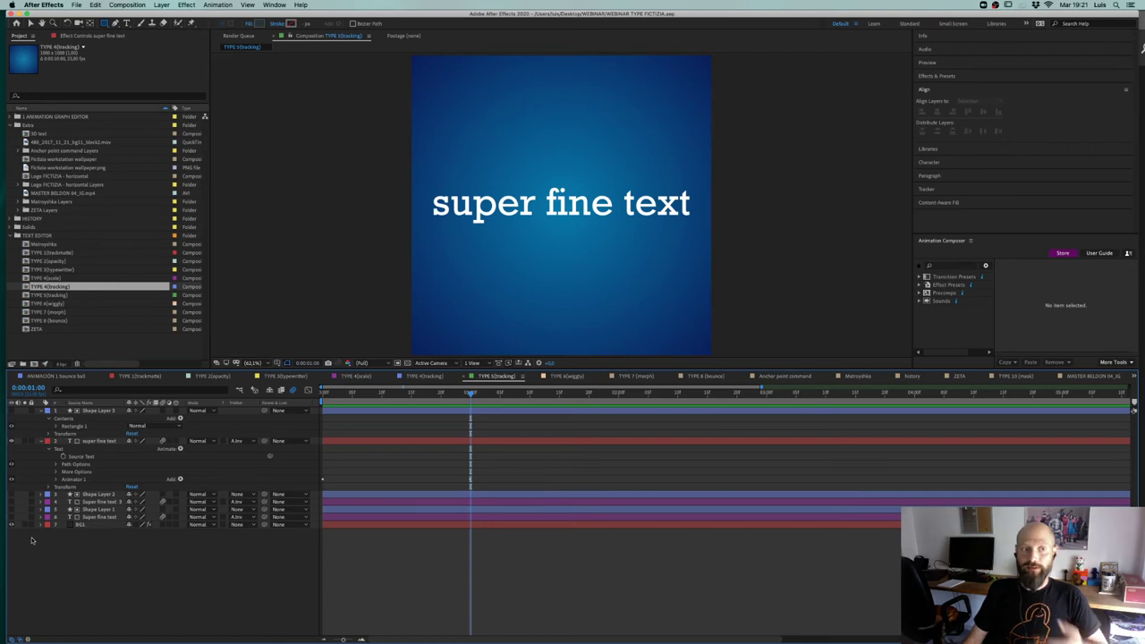
Step: Add a second Position animator to the "super fine text" layer and reveal its range selector properties
click(70, 481)
click(90, 443)
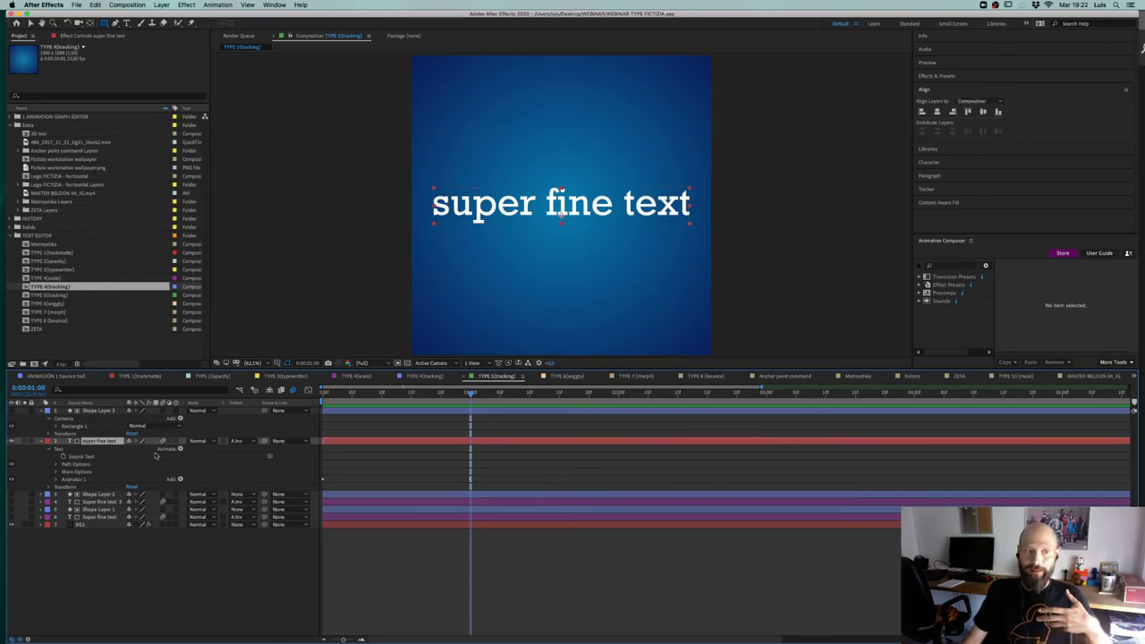
click(56, 481)
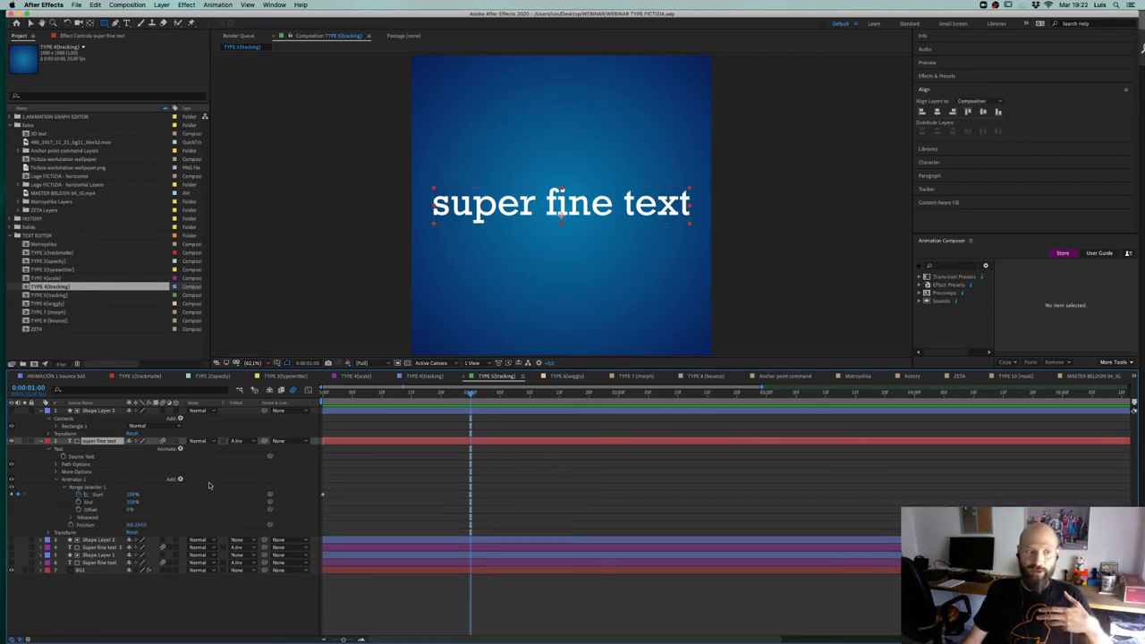
click(63, 488)
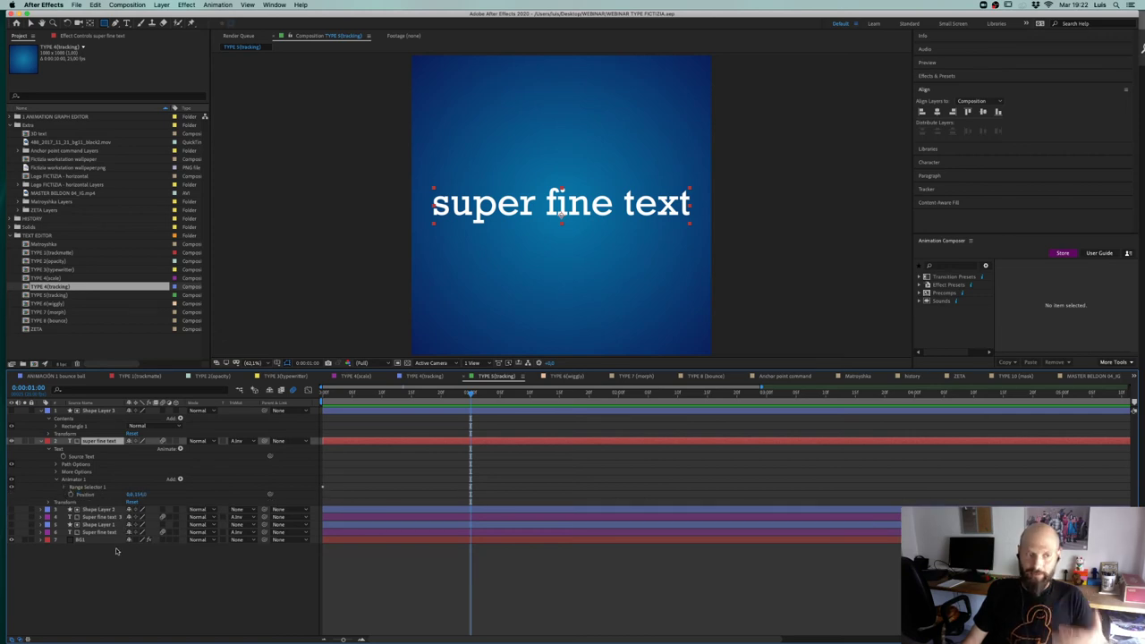
click(180, 450)
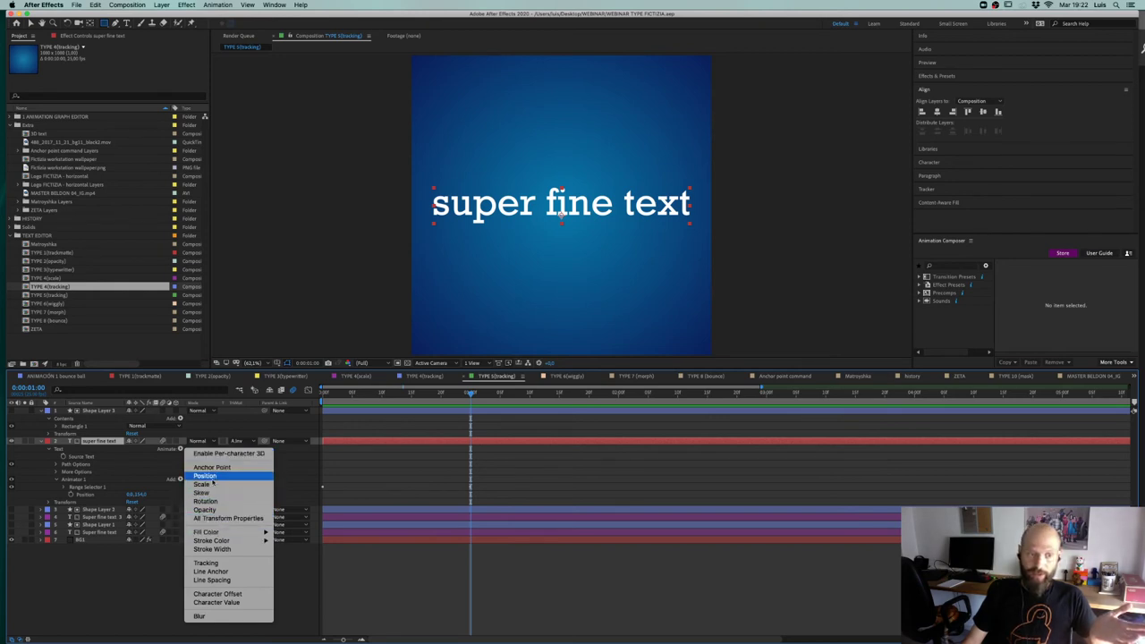
click(204, 476)
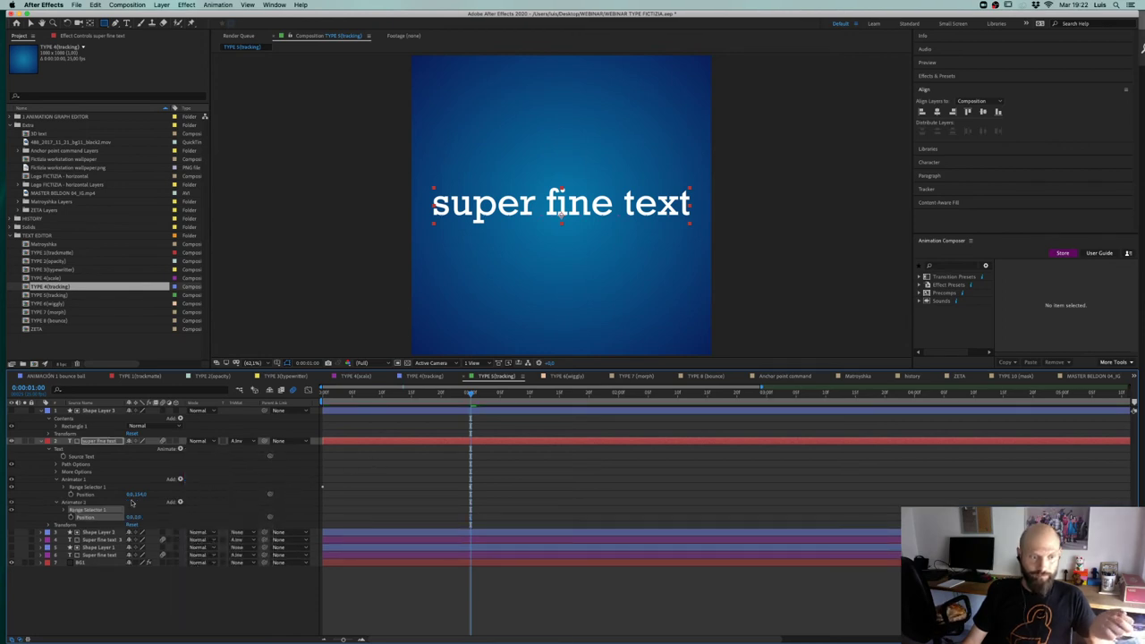
click(63, 510)
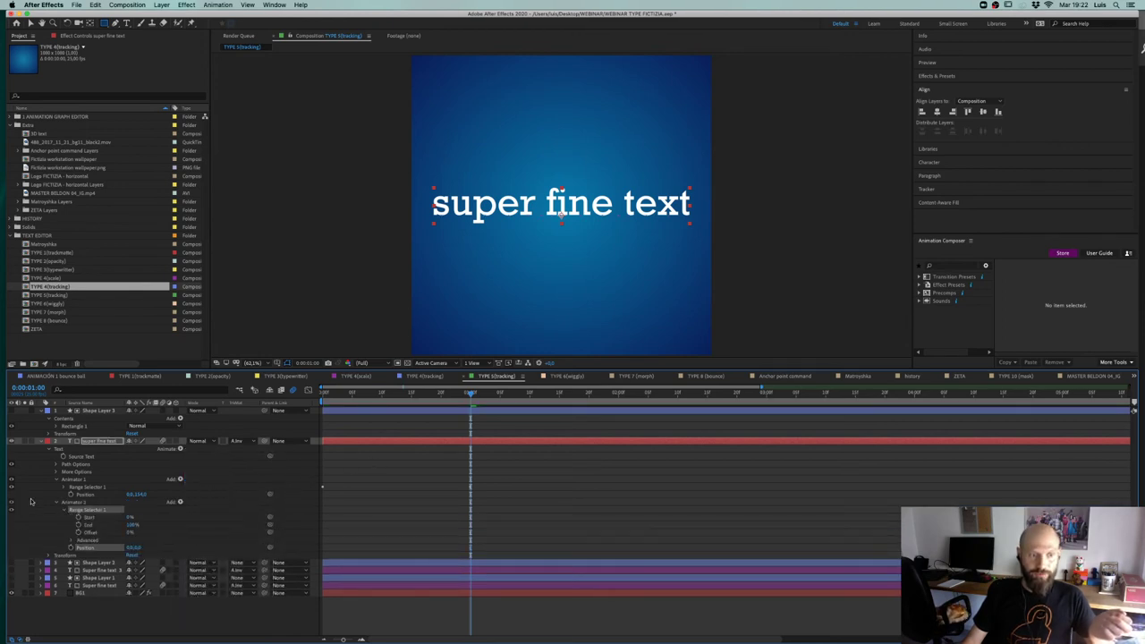
Step: Keyframe both Start and End of the second animator's range selector at 0% on the first frame
click(128, 518)
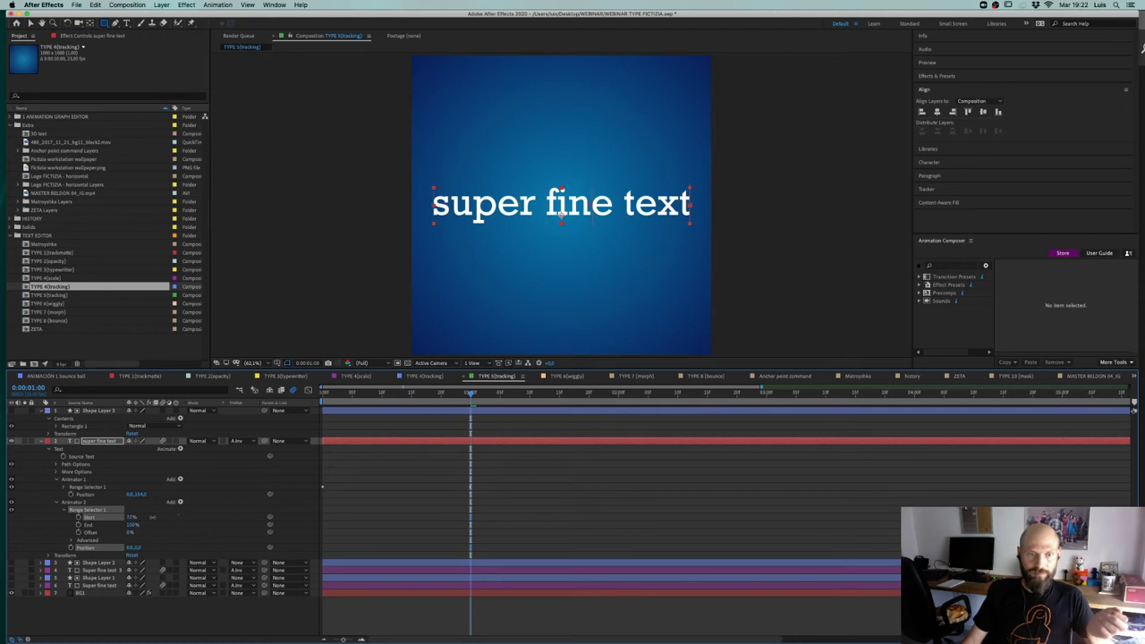
key(Home)
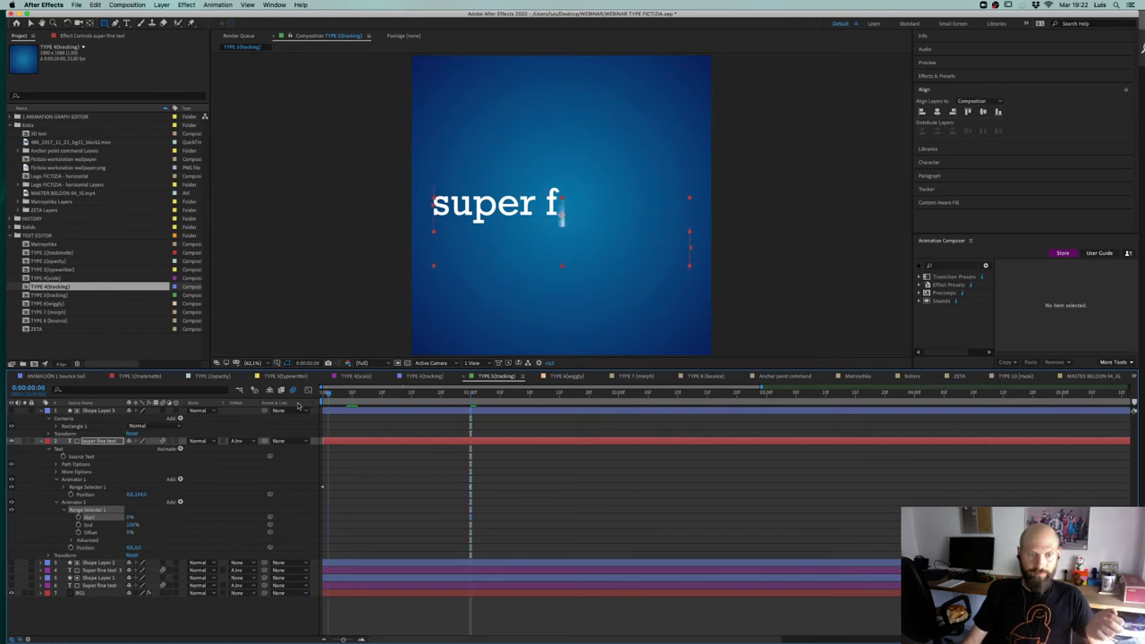
click(78, 518)
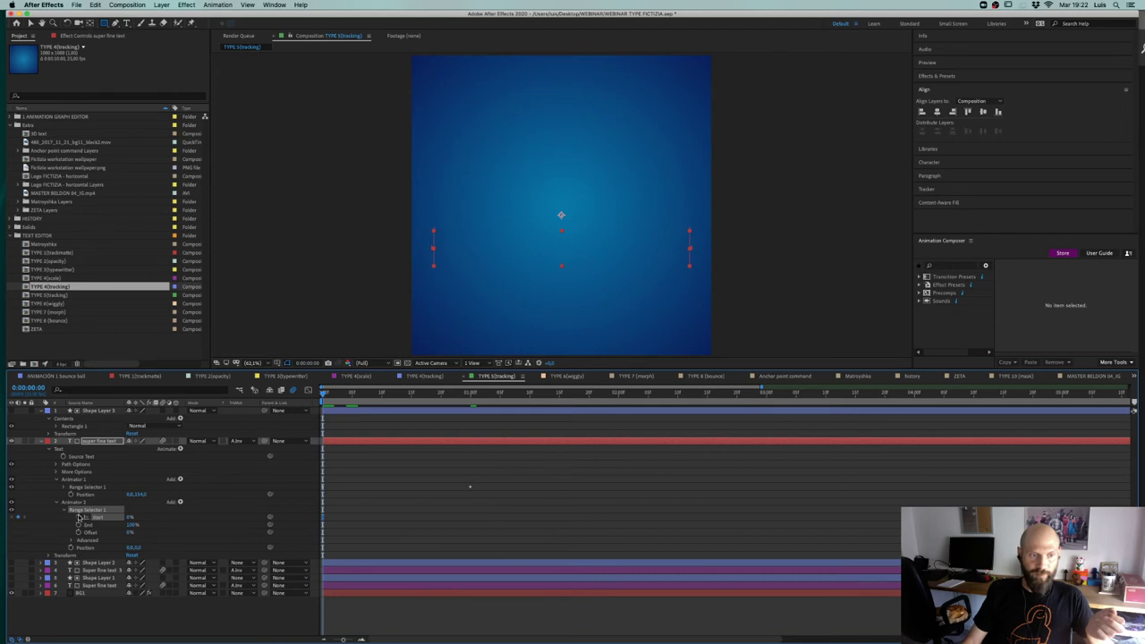
click(472, 395)
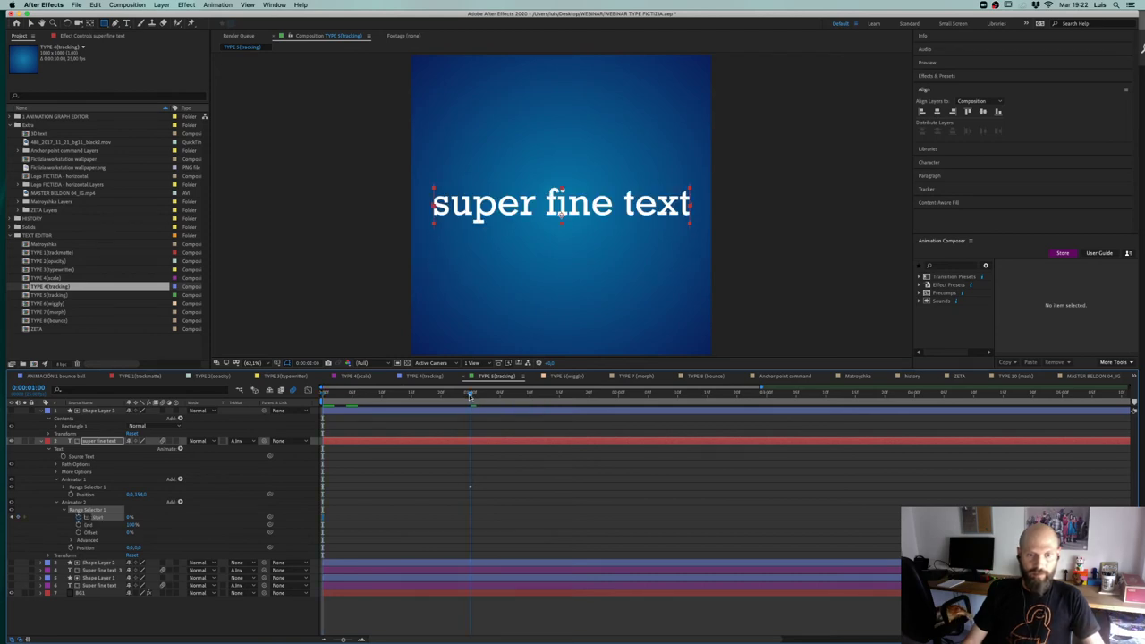
key(Home)
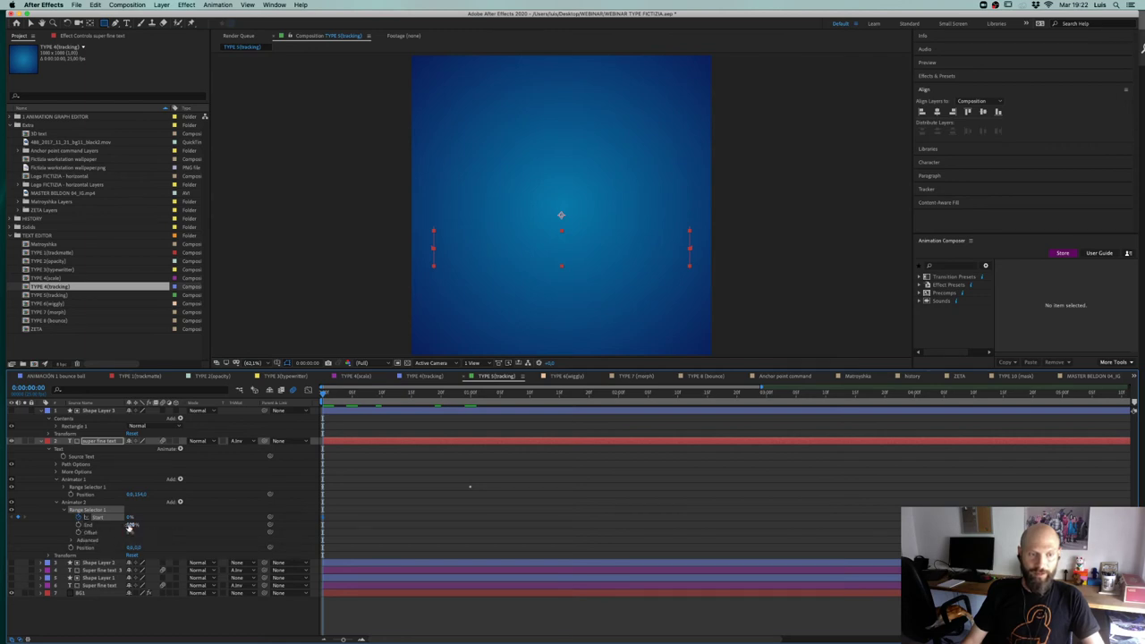
drag(131, 525, 41, 523)
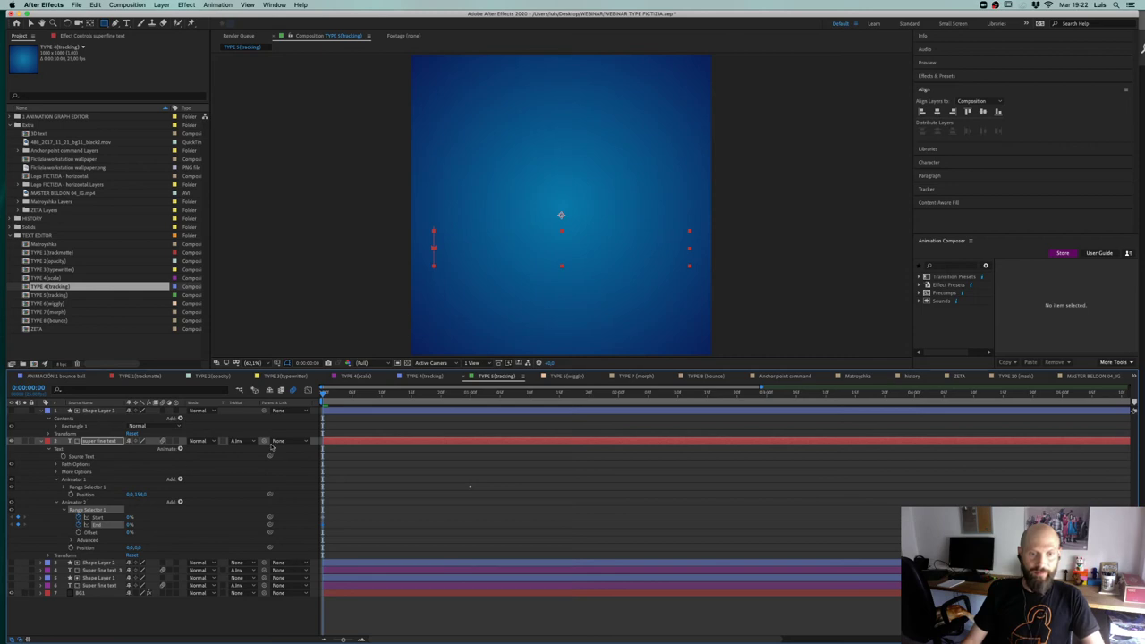
Step: Keyframe the second animator's End at 100% on frame 13 and its Start at 100% at one second
drag(324, 394, 400, 394)
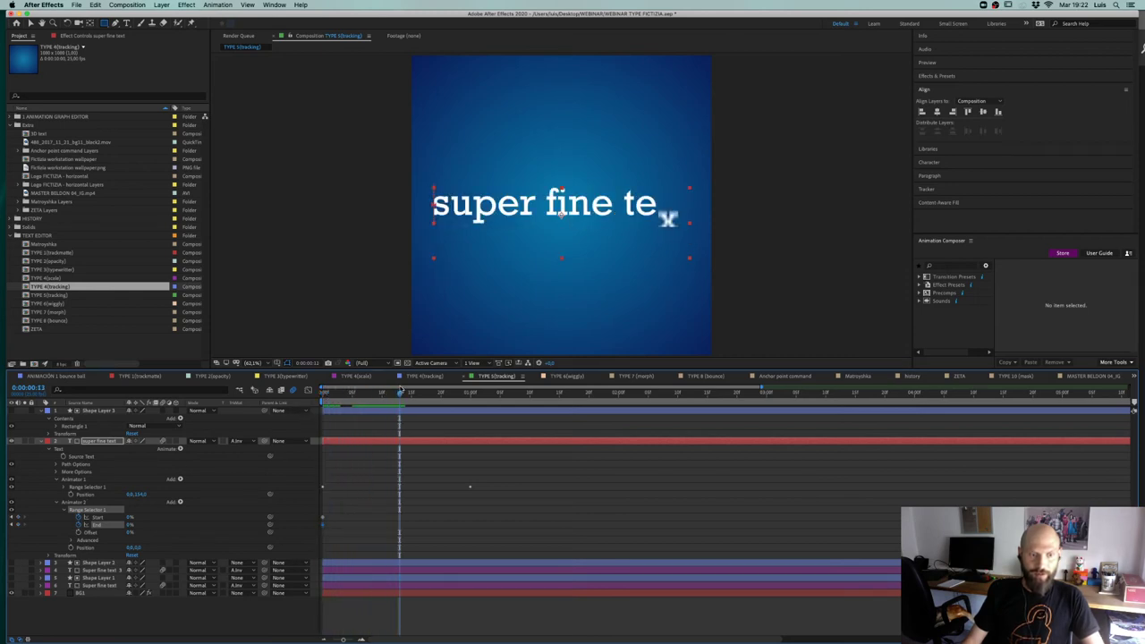
drag(130, 524, 160, 523)
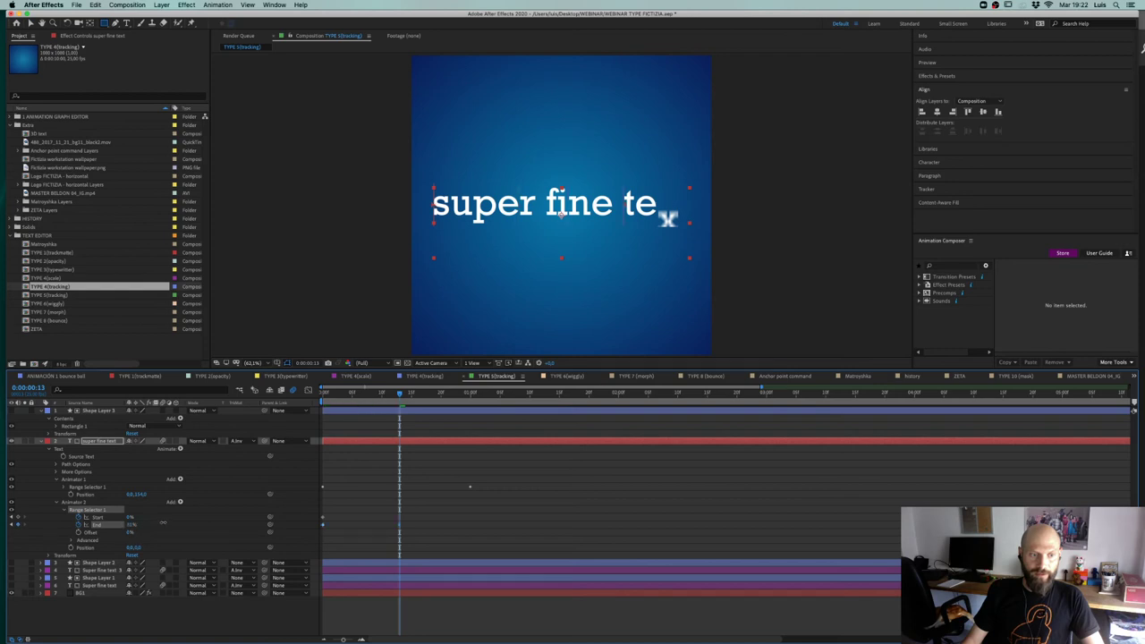
drag(438, 394, 467, 449)
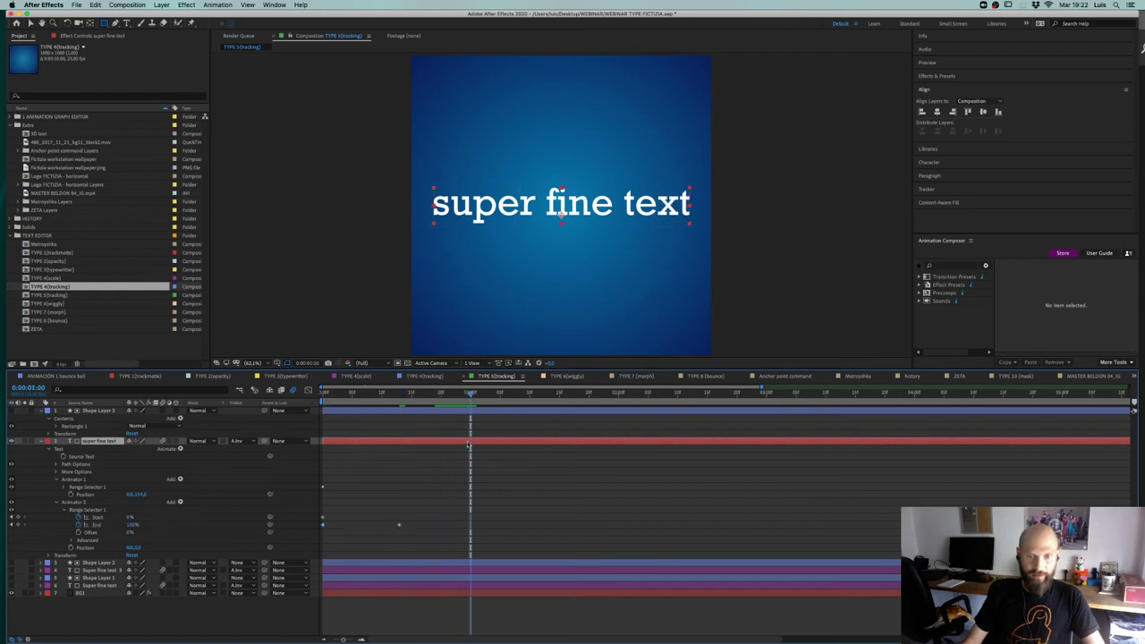
key(u)
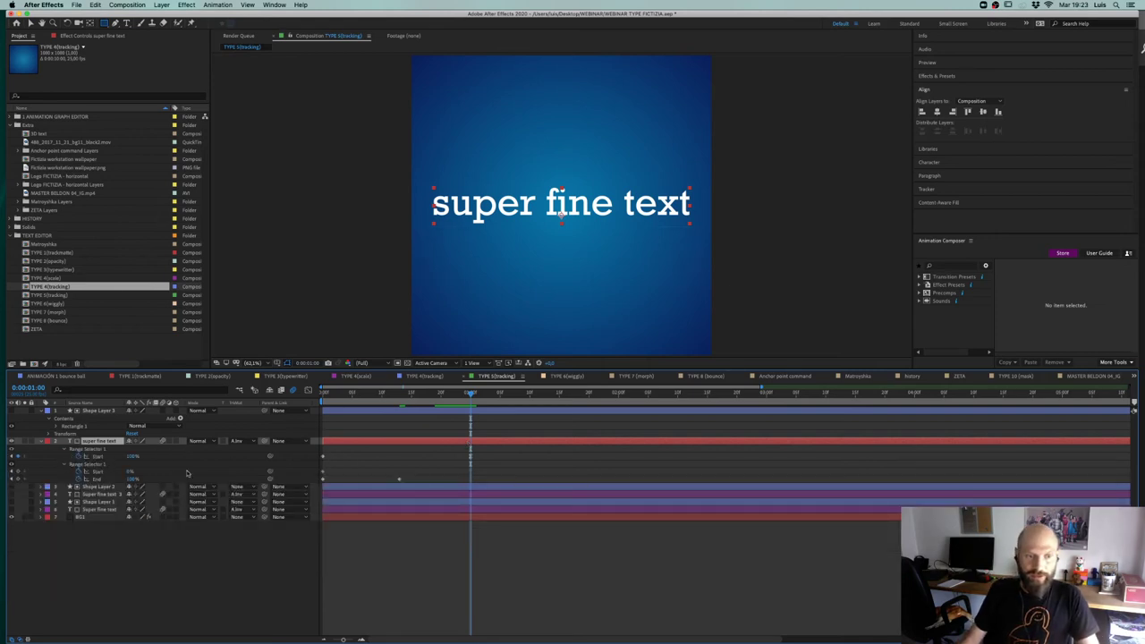
click(128, 471)
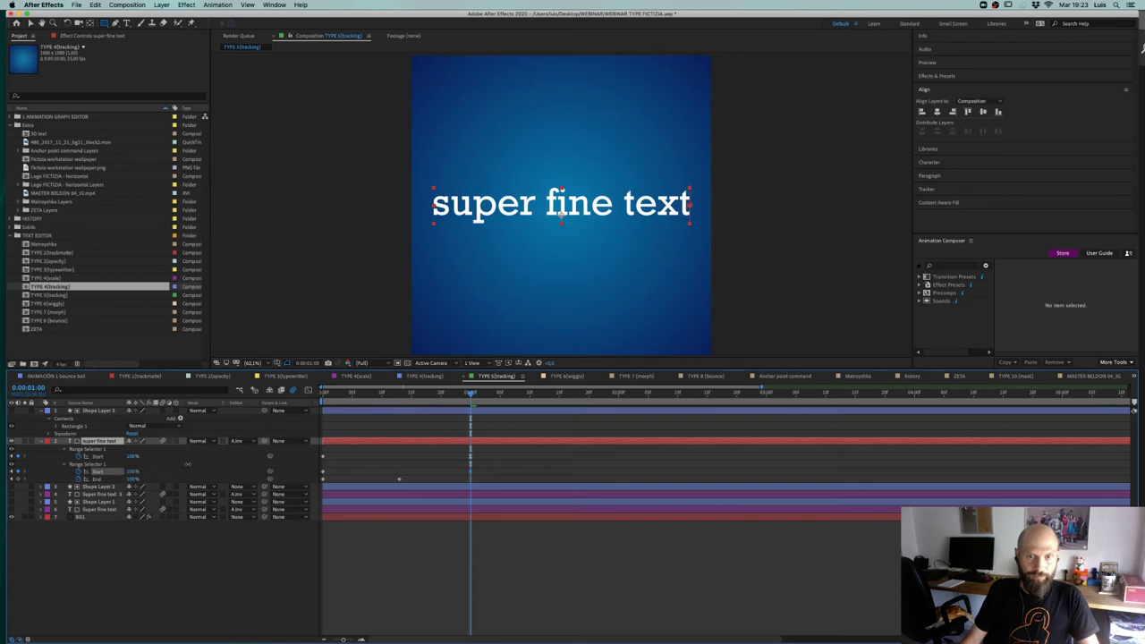
Step: Preview the text animation from the first frame and reveal all animator properties of the "super fine text" layer
drag(413, 395, 291, 426)
key(space)
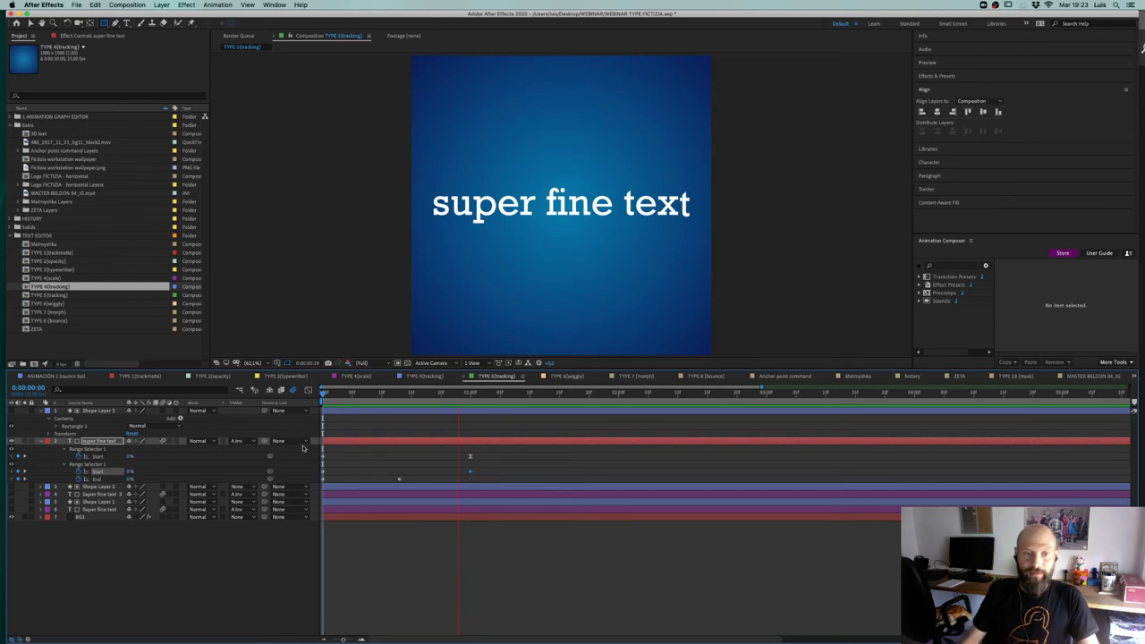
key(space)
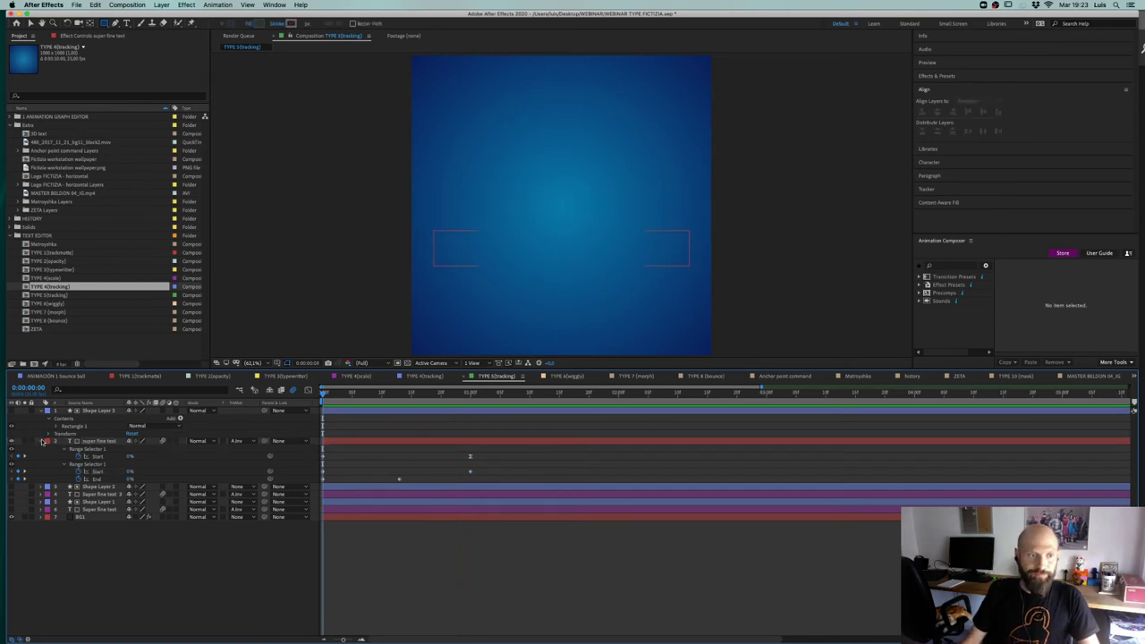
click(42, 443)
click(42, 442)
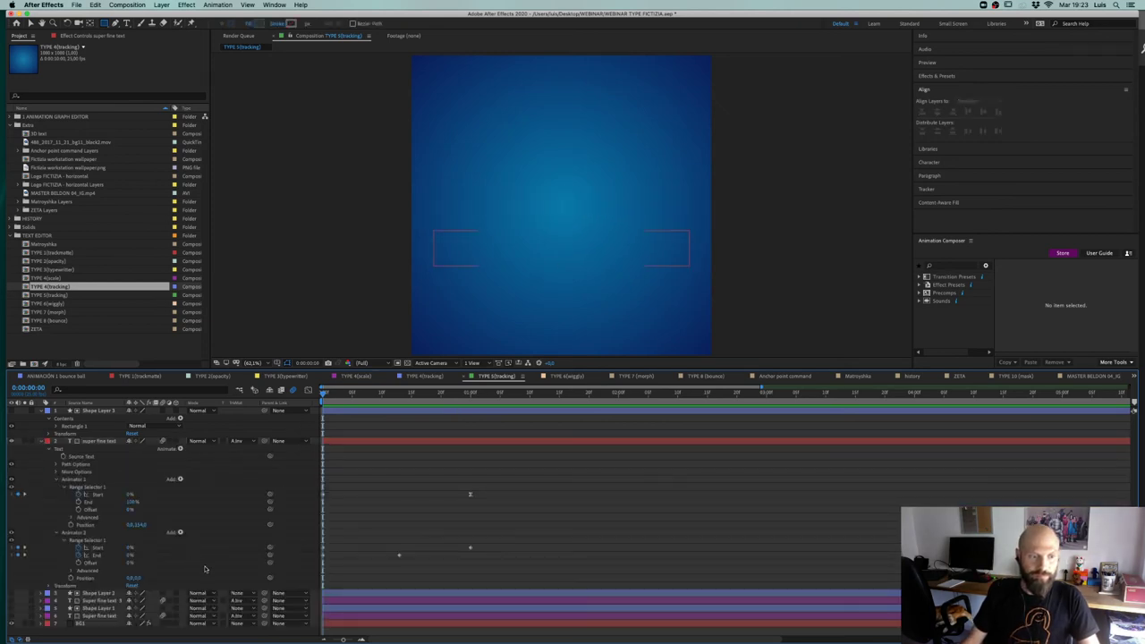
key(space)
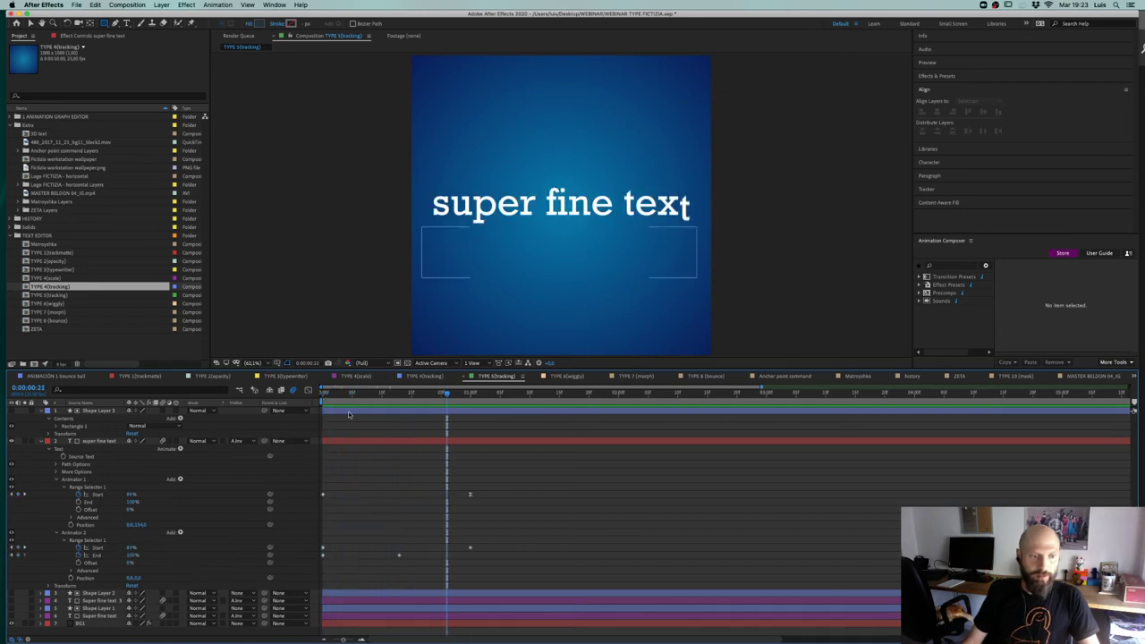
Step: Set the second animator's vertical Position to -45 and preview the text animation from the start
click(139, 578)
text(-95)
key(Return)
drag(432, 394, 250, 419)
key(space)
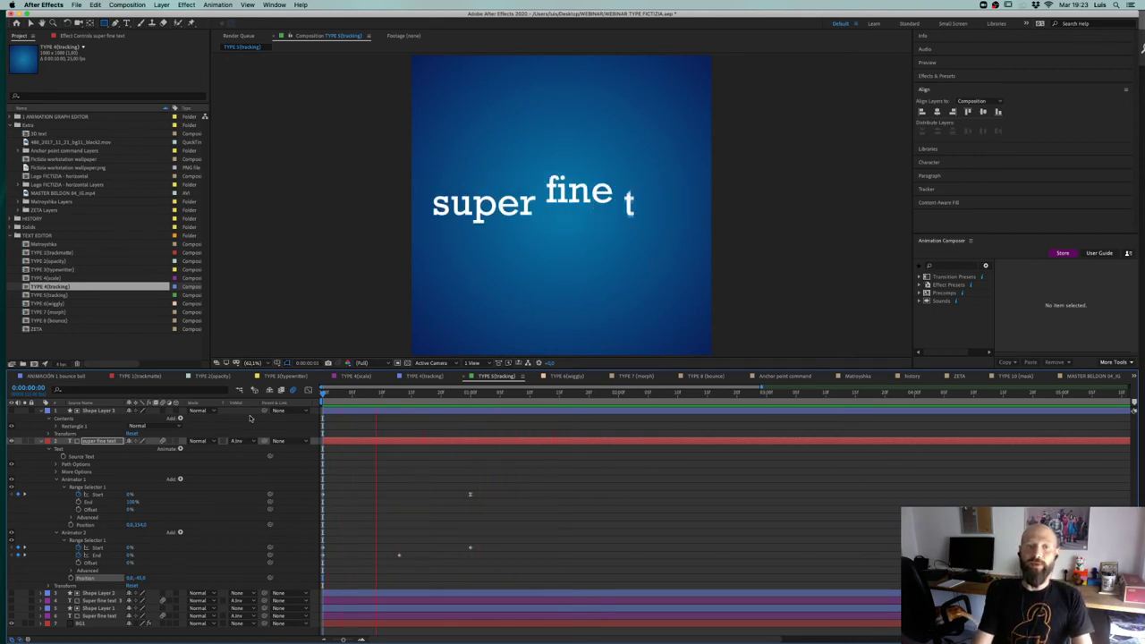
key(space)
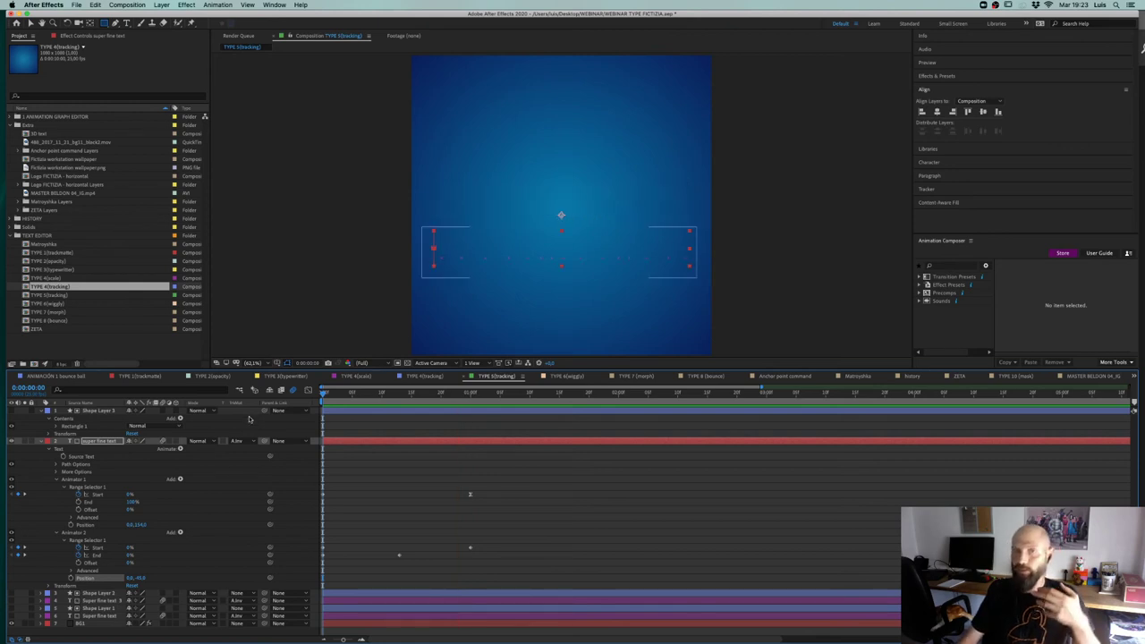
Step: Examine the letters' staggered movement up to frame 14 and glance at the TYPE 6 (wiggly) and TYPE 7 (morph) compositions
drag(334, 397, 507, 365)
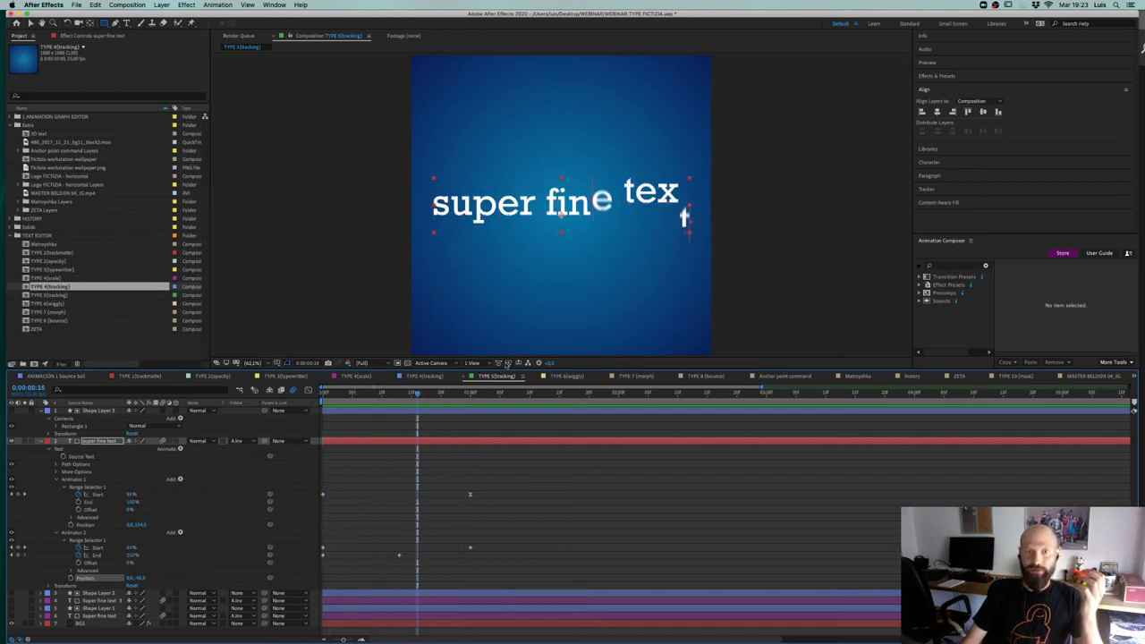
click(566, 376)
click(634, 376)
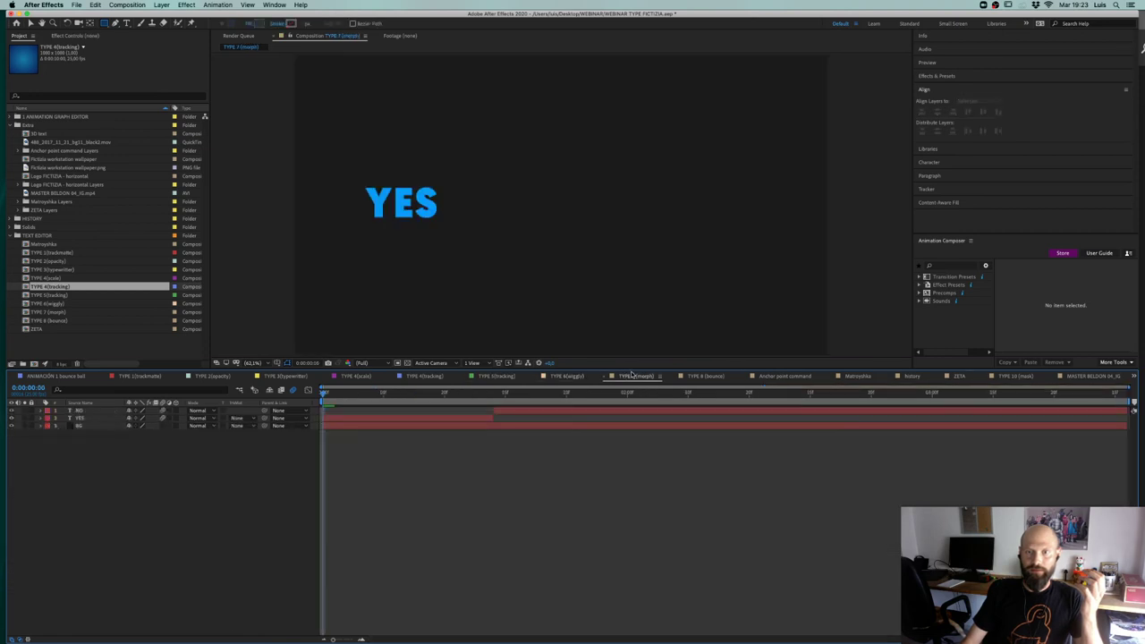
click(561, 379)
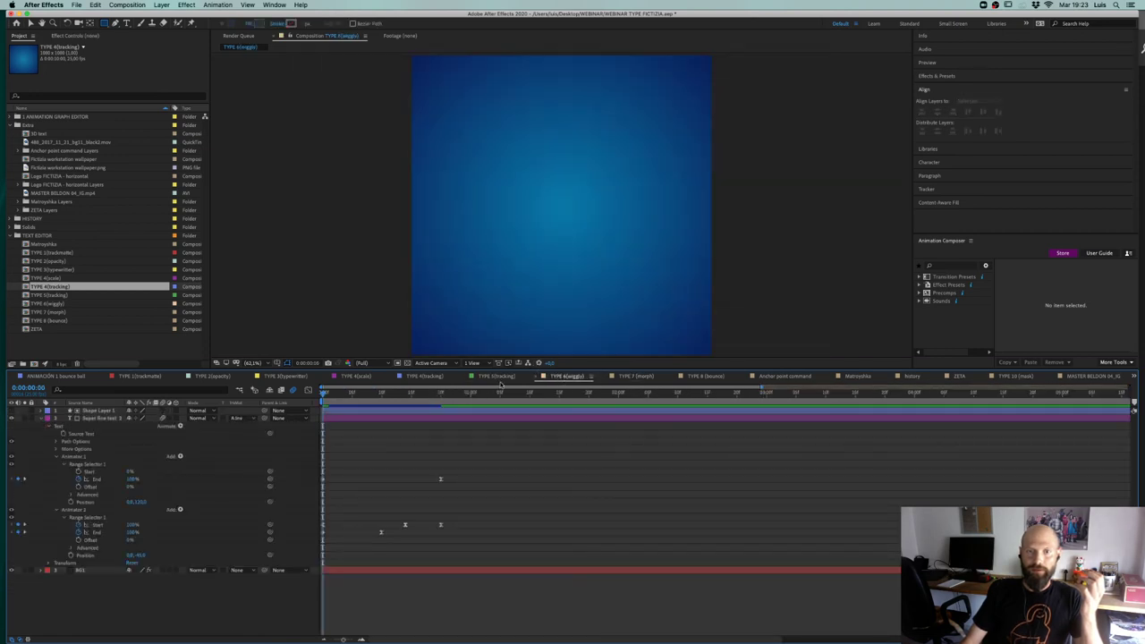
click(497, 377)
mouse_move(418, 394)
mouse_down()
mouse_move(326, 396)
mouse_move(405, 407)
mouse_up()
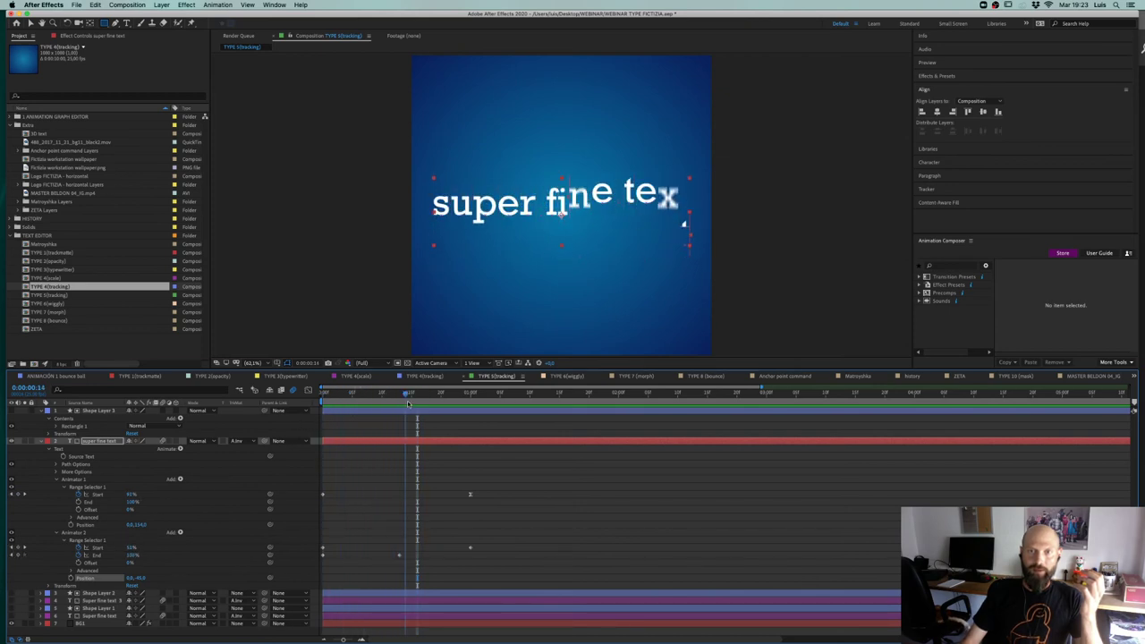
Step: Review the Advanced options of the second animator's range selector and collapse the "super fine text" layer
click(72, 571)
scroll(73, 567, down, 2)
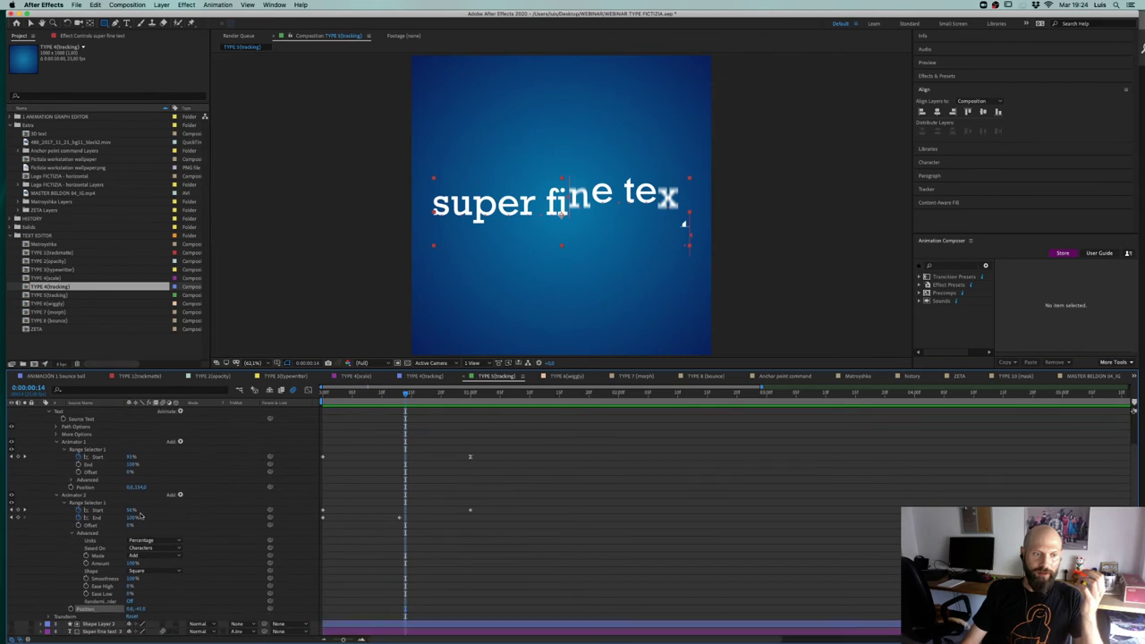
click(68, 529)
click(55, 534)
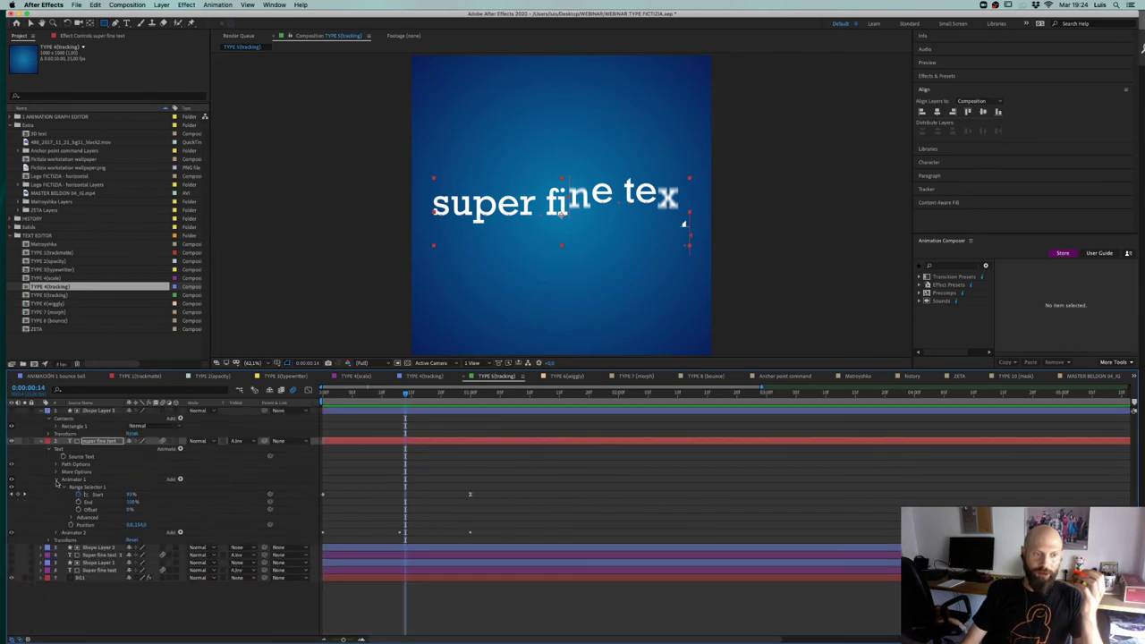
click(56, 481)
click(41, 443)
click(70, 559)
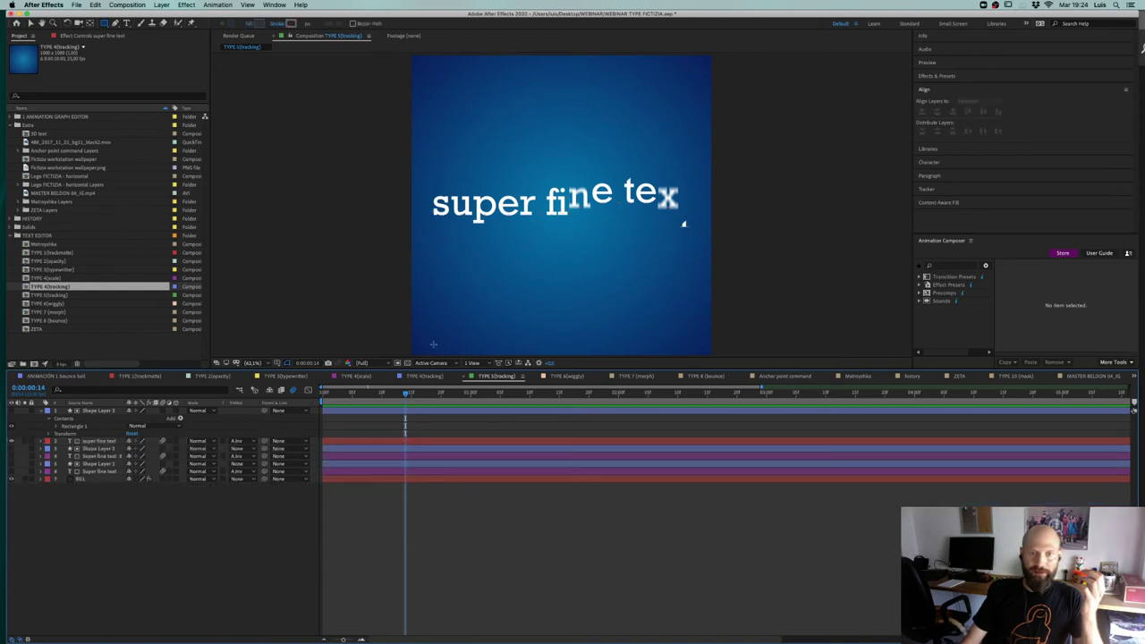
Step: Preview the YES-to-NO transition in the TYPE 7 (morph) composition and select the NO layer at the first frame
click(568, 376)
click(626, 377)
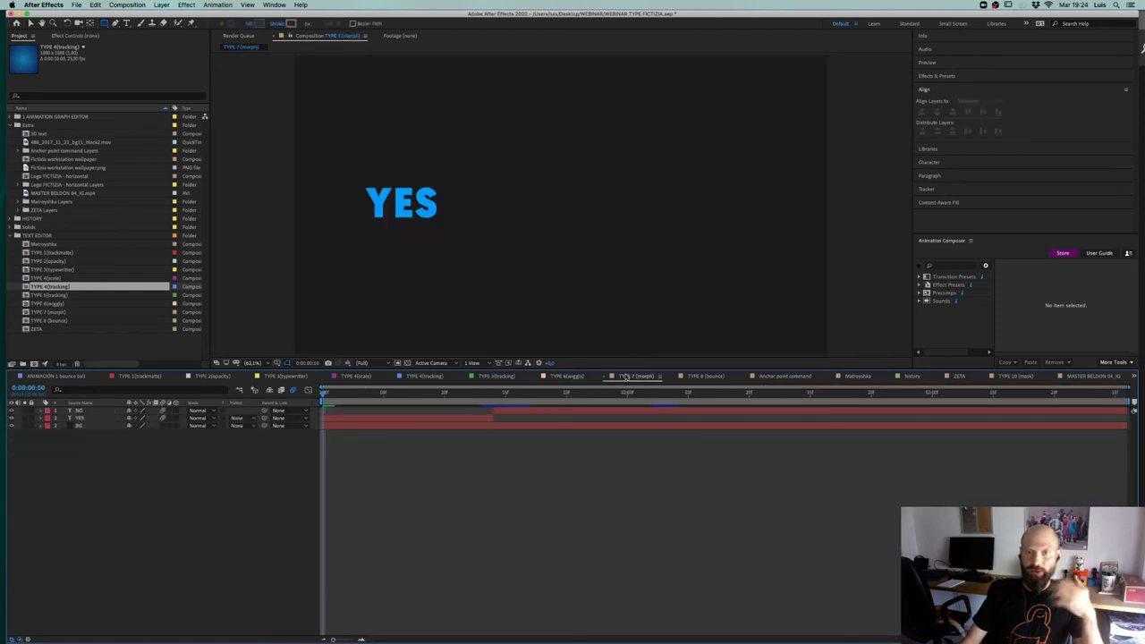
drag(354, 394, 322, 397)
key(space)
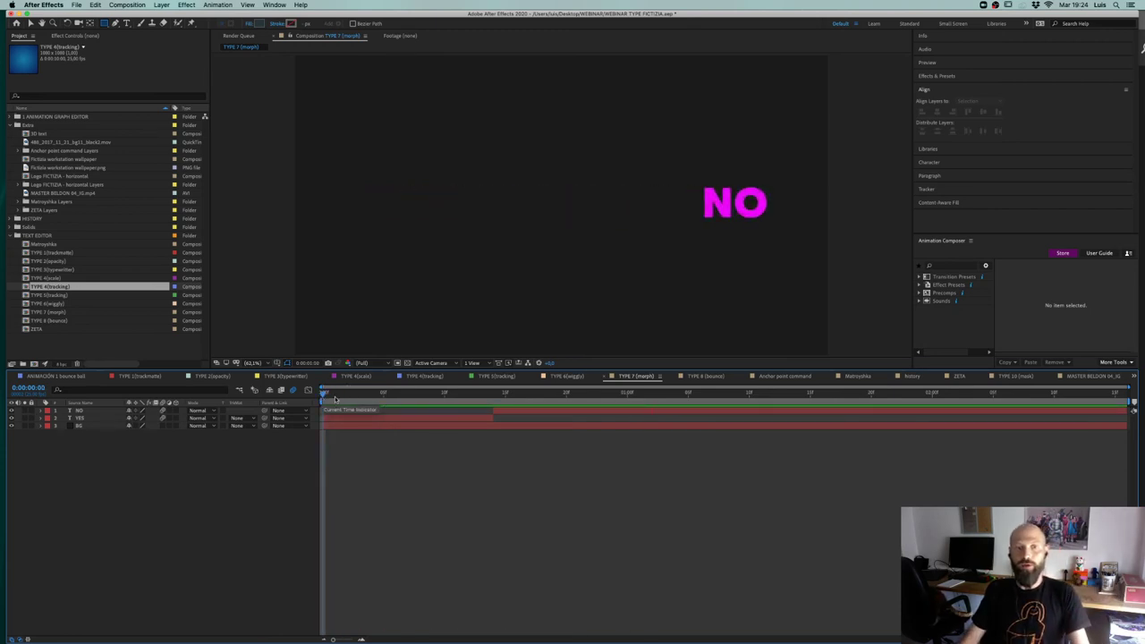
drag(324, 395, 529, 395)
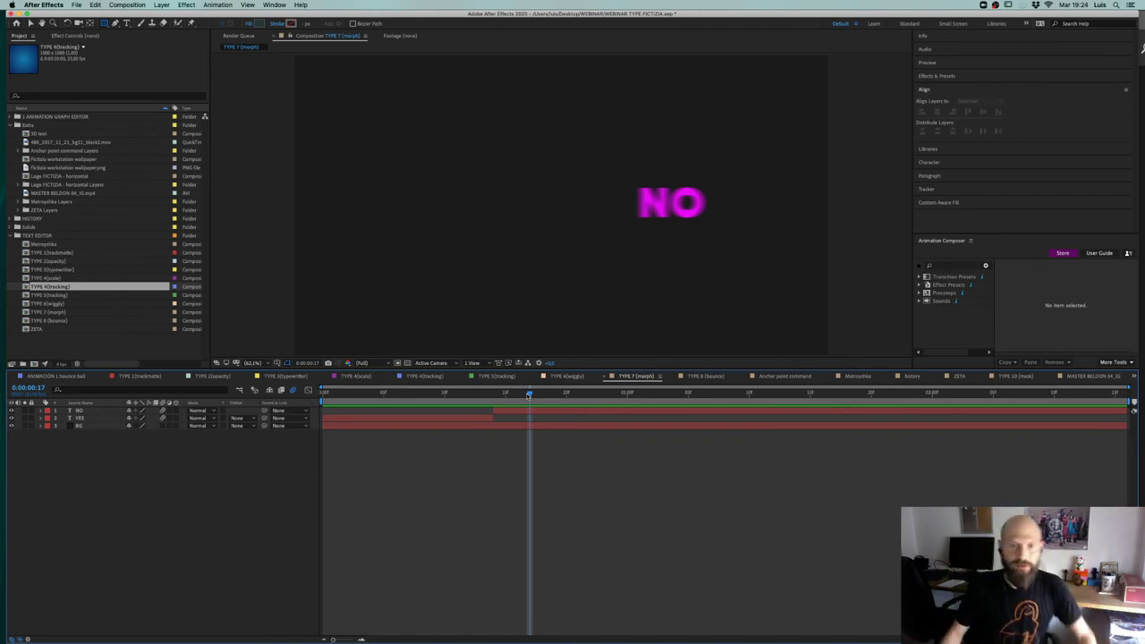
key(Home)
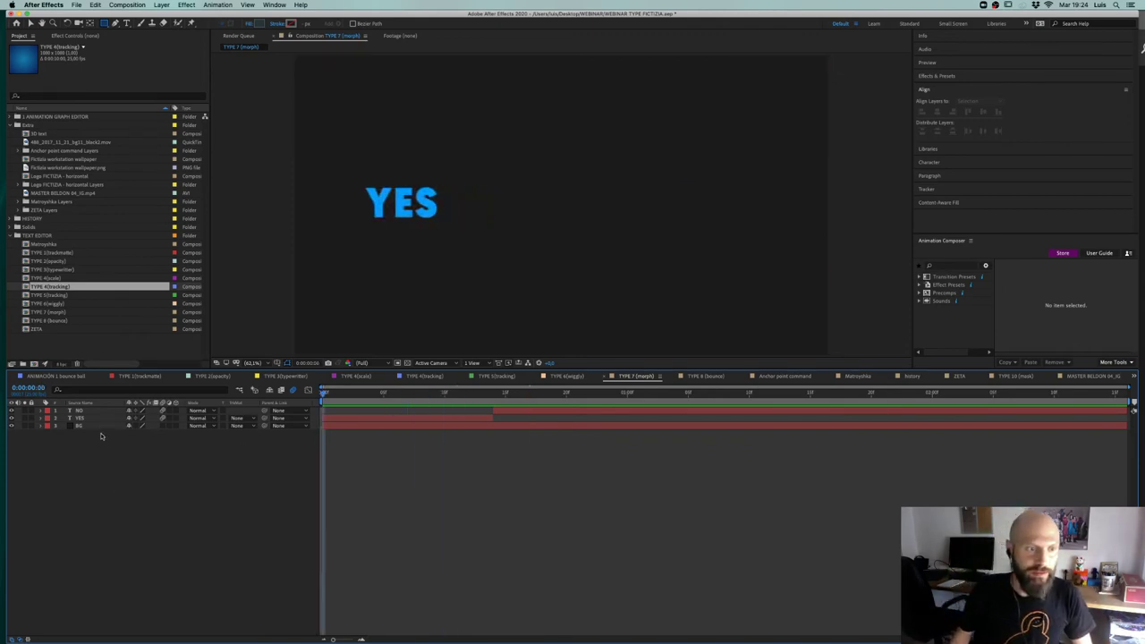
click(99, 413)
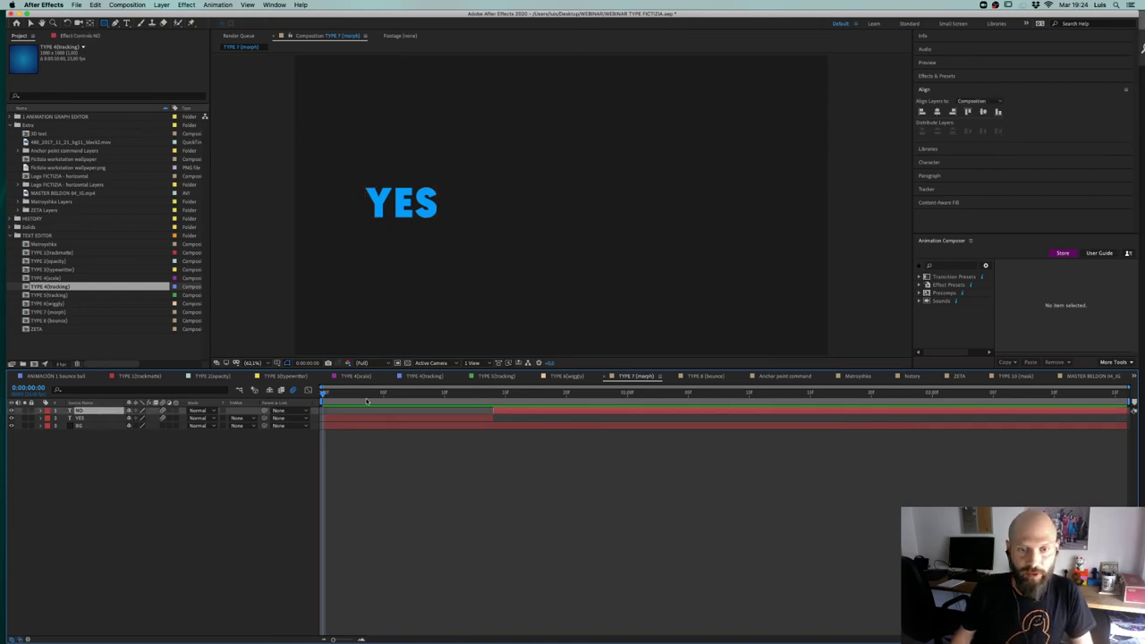
Step: Preview the YES-to-NO transition again, deselect all layers and hide the existing NO and YES layers
key(space)
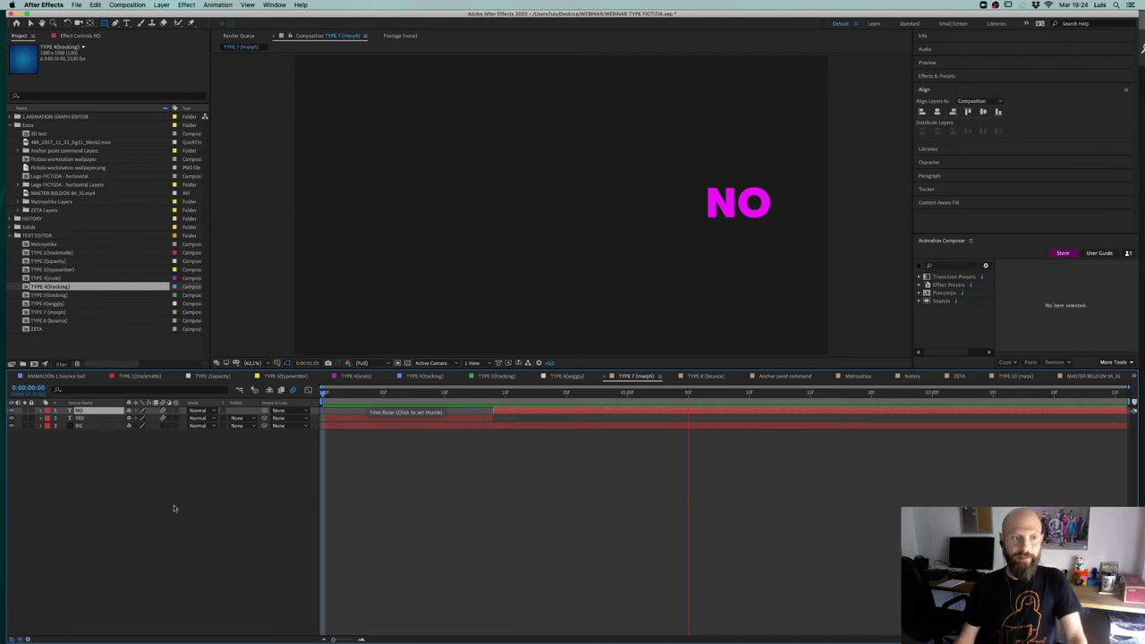
click(368, 421)
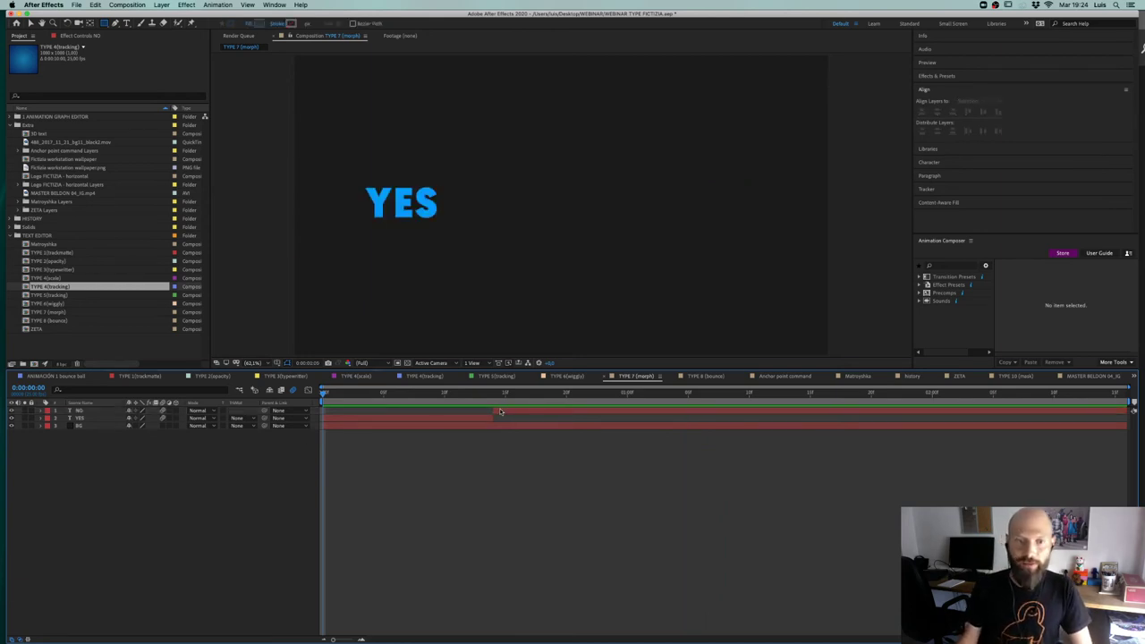
click(11, 418)
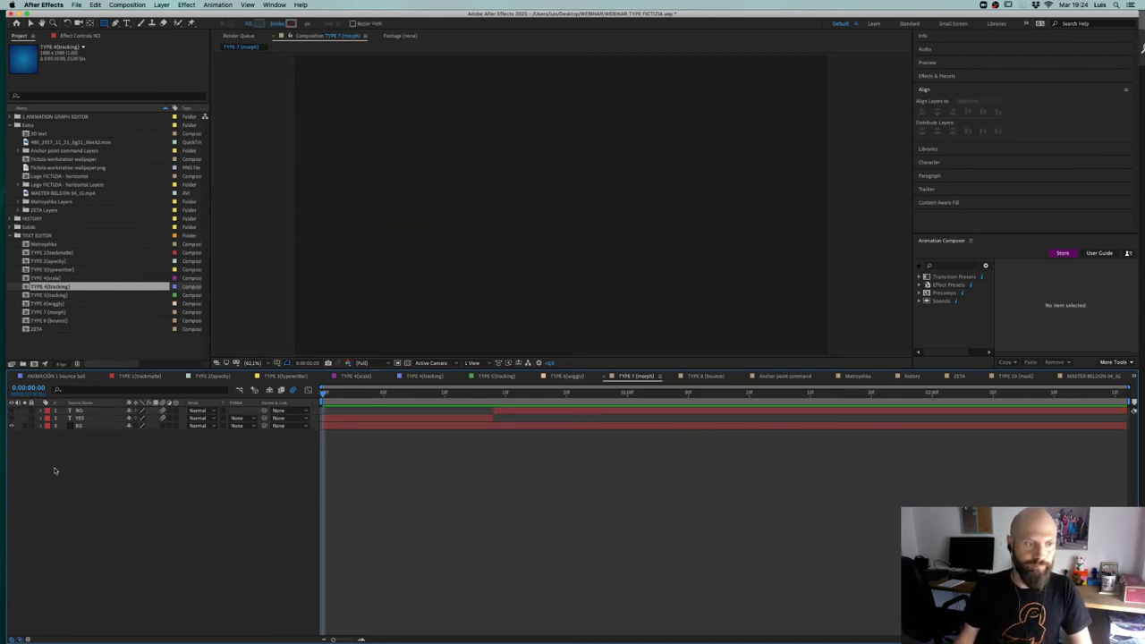
Step: Add a new text layer reading YES near the middle of the composition and select all its characters
click(127, 24)
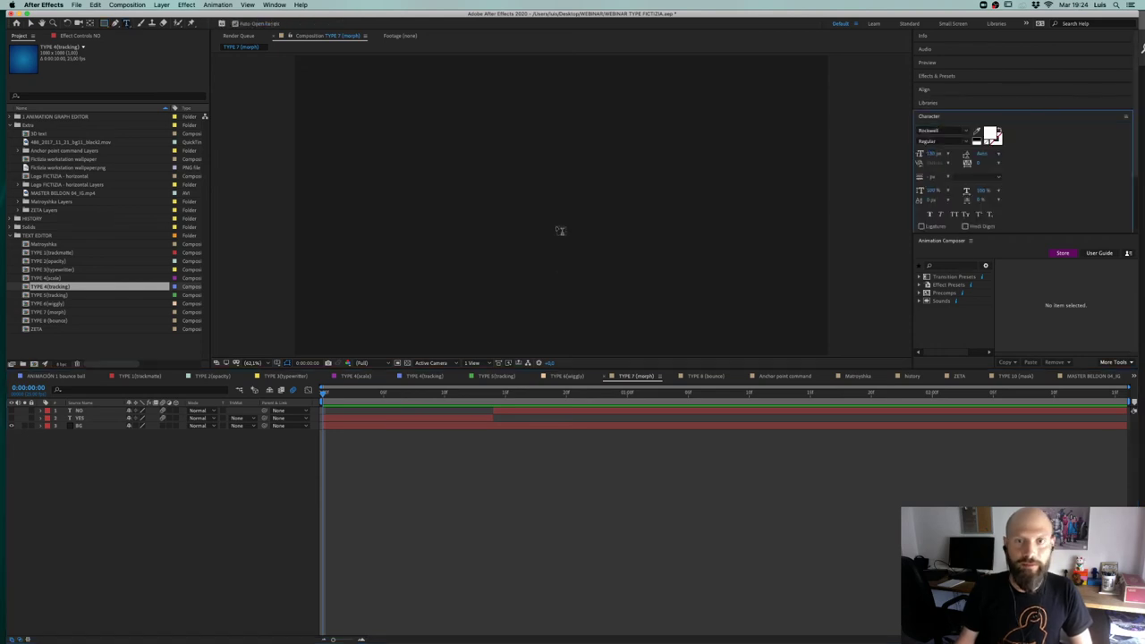
click(555, 226)
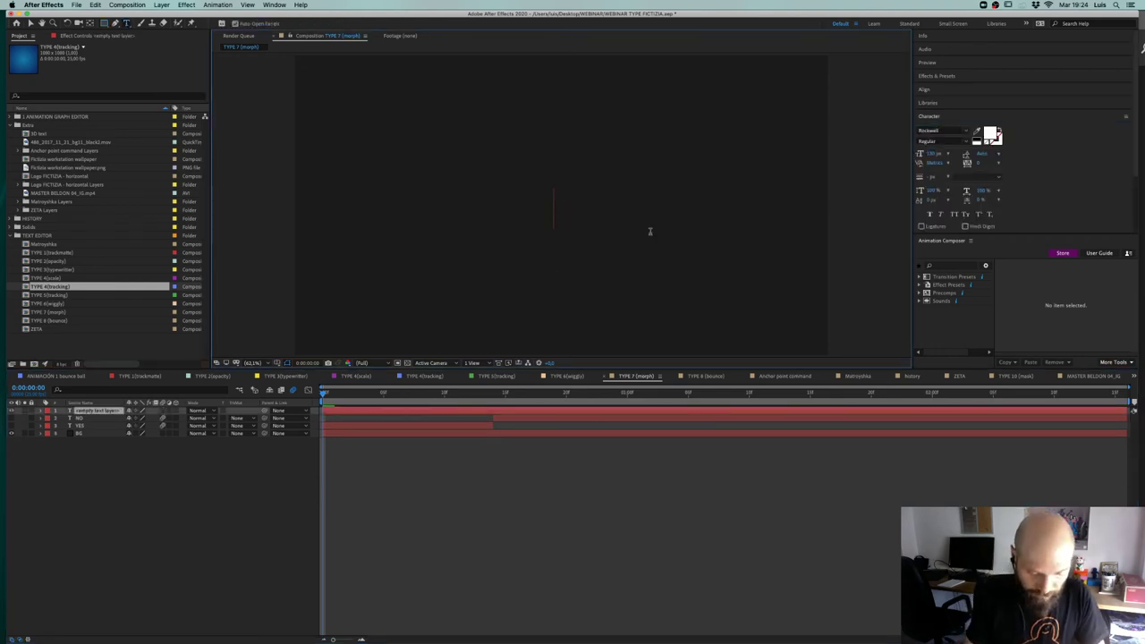
text(YES)
key(super+a)
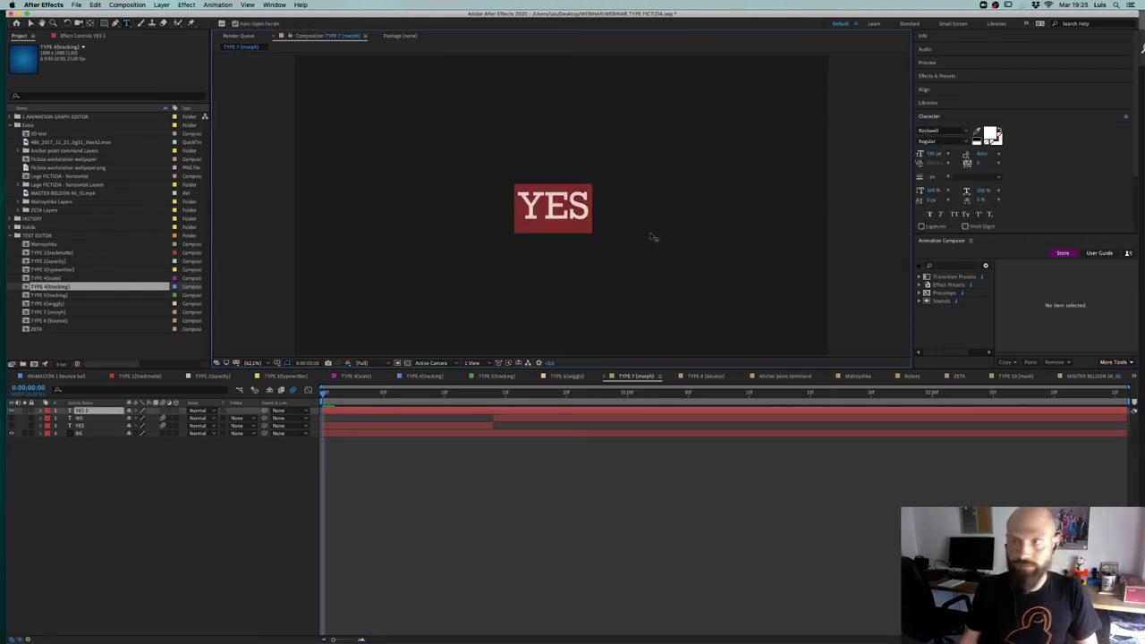
Step: Set the font of the new YES text to Geomanist Black
click(966, 131)
scroll(953, 205, up, 10)
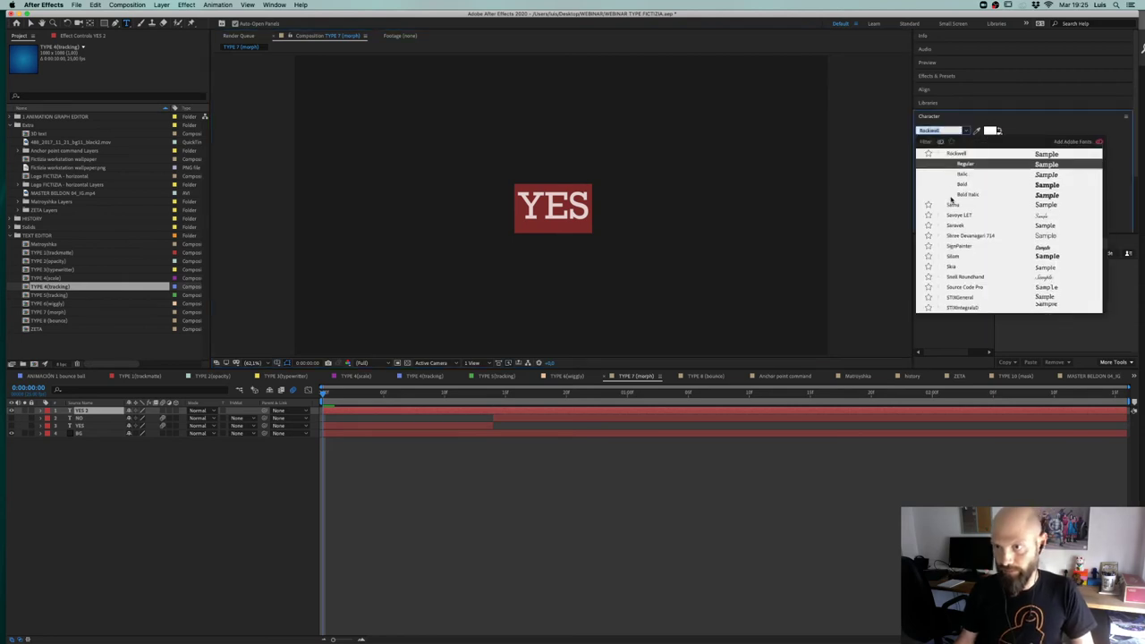
scroll(954, 198, up, 4)
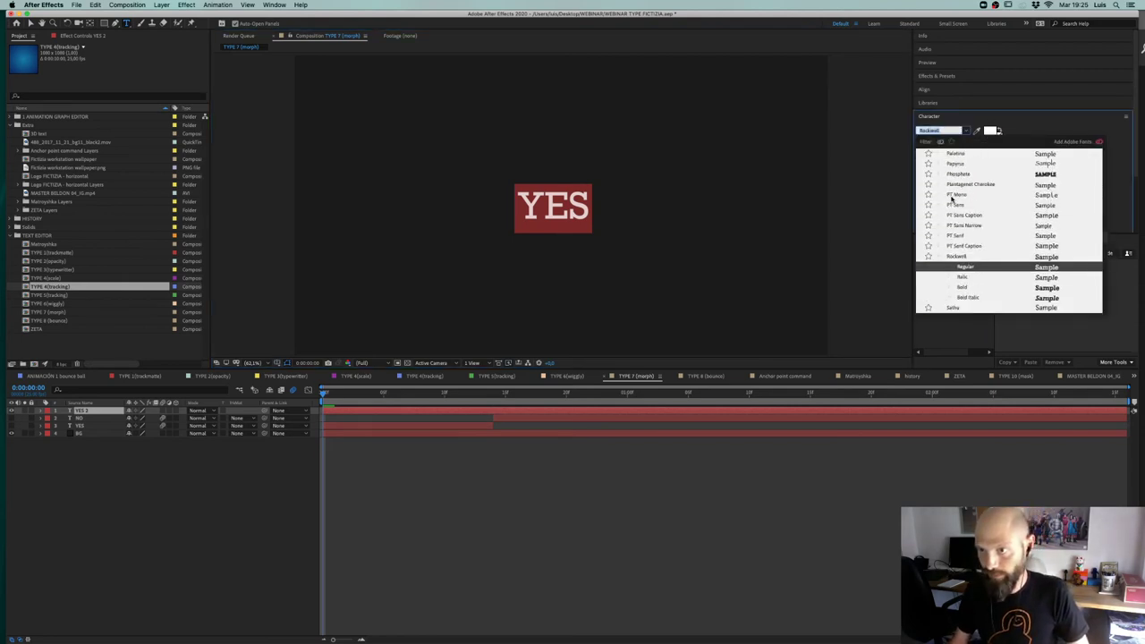
text(a)
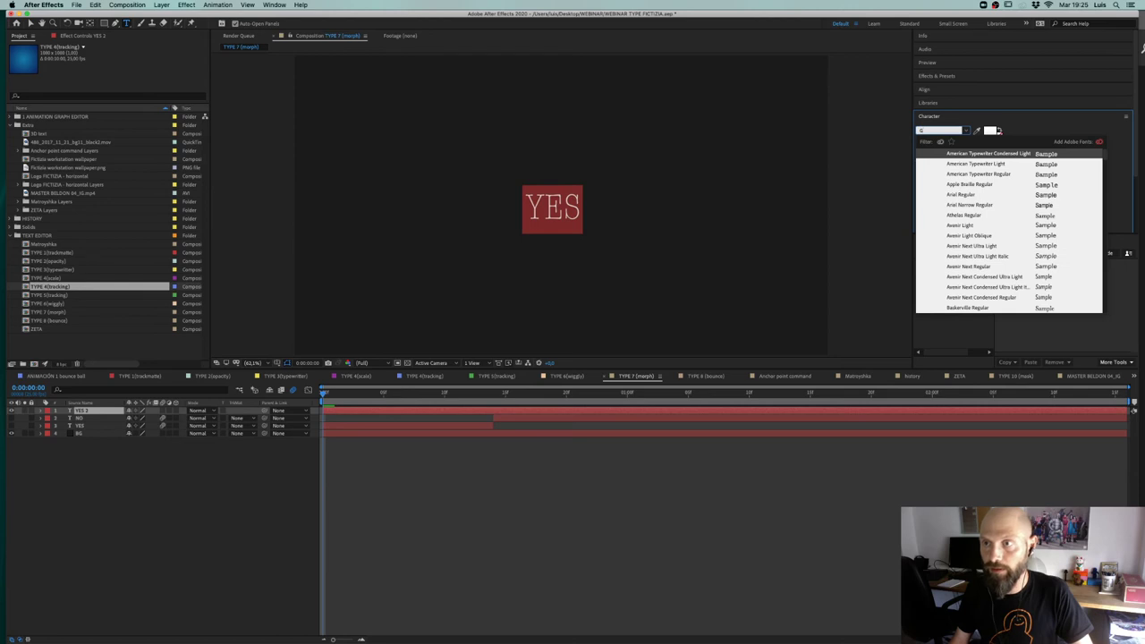
scroll(944, 183, down, 10)
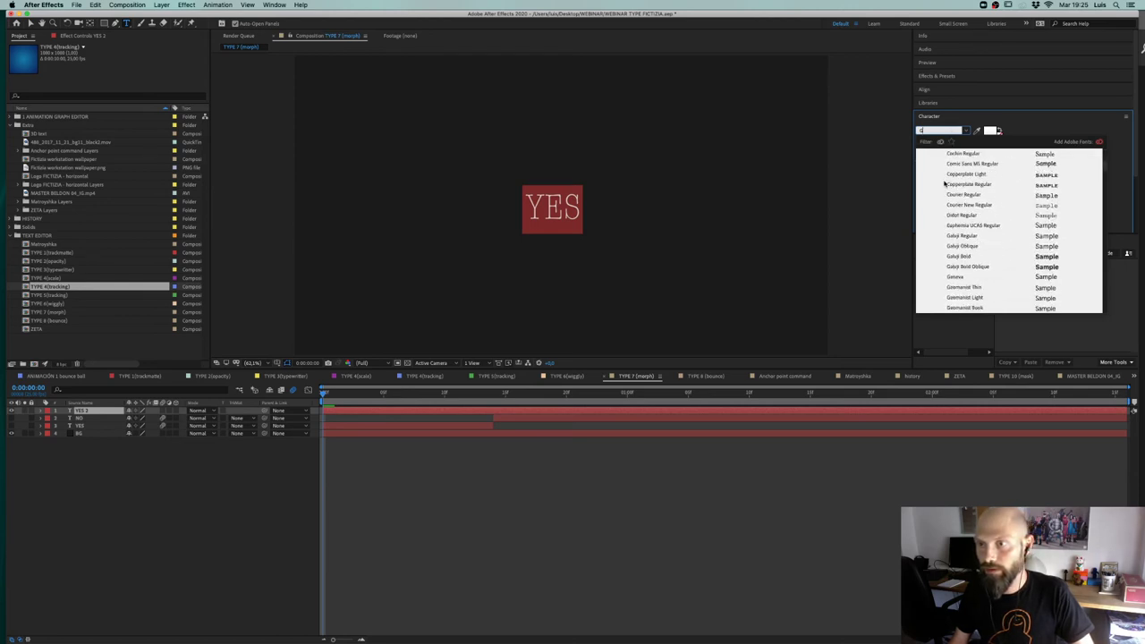
scroll(945, 183, down, 2)
scroll(954, 235, down, 5)
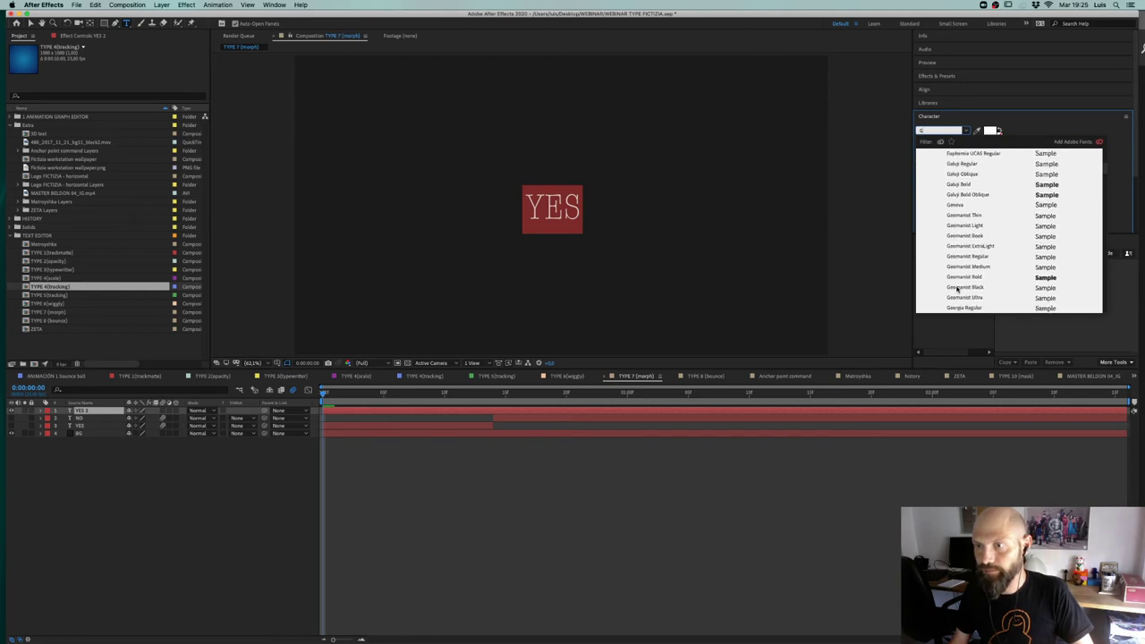
click(958, 287)
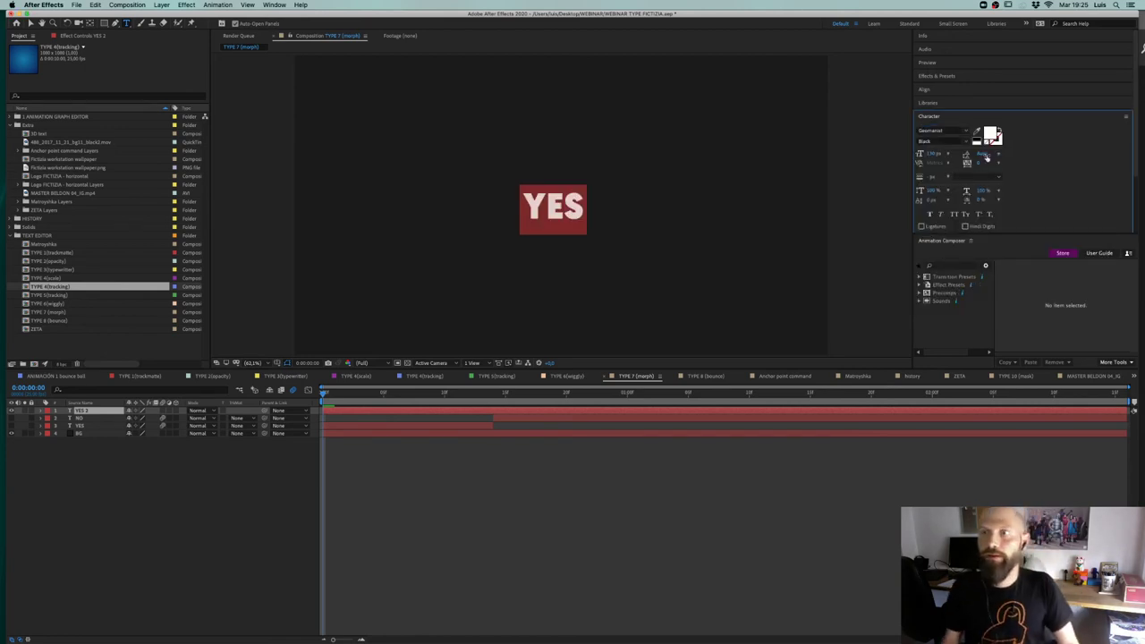
Step: Change the fill color of the new YES text to bright green
click(991, 134)
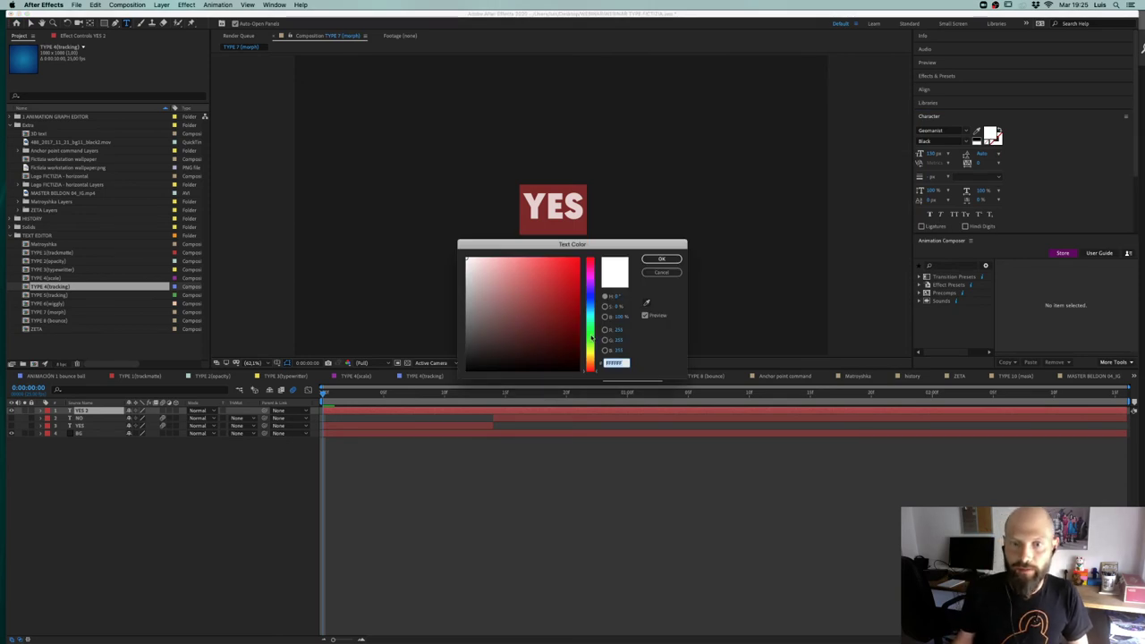
click(590, 337)
click(569, 269)
click(662, 258)
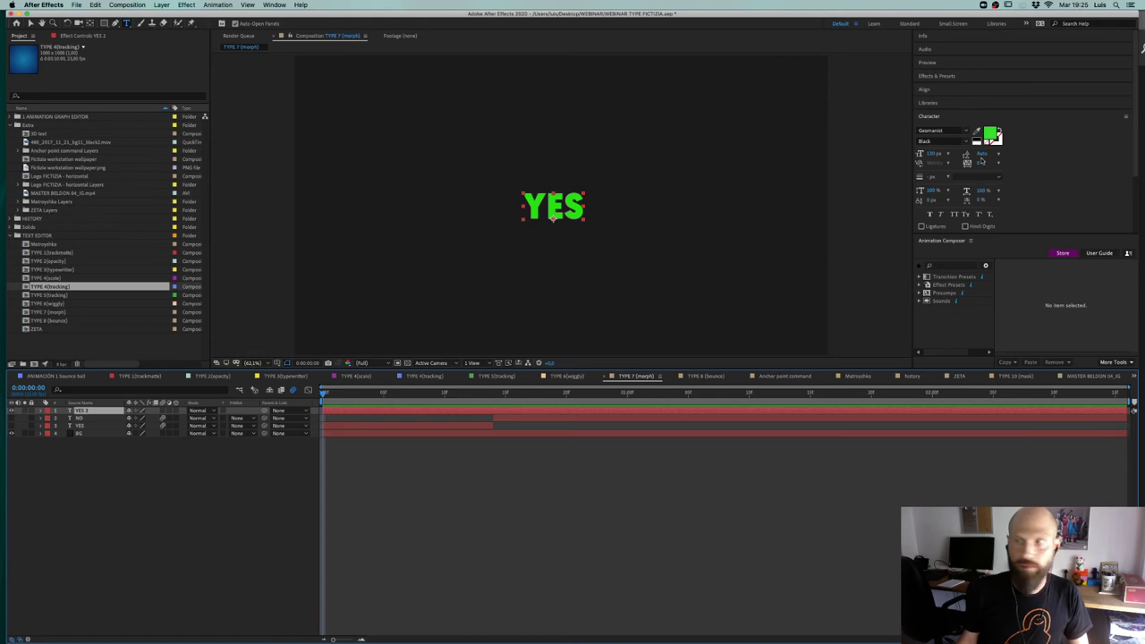
Step: Align the green YES text to the composition's horizontal center, and move it straight across to the left part of the frame
click(948, 90)
click(937, 111)
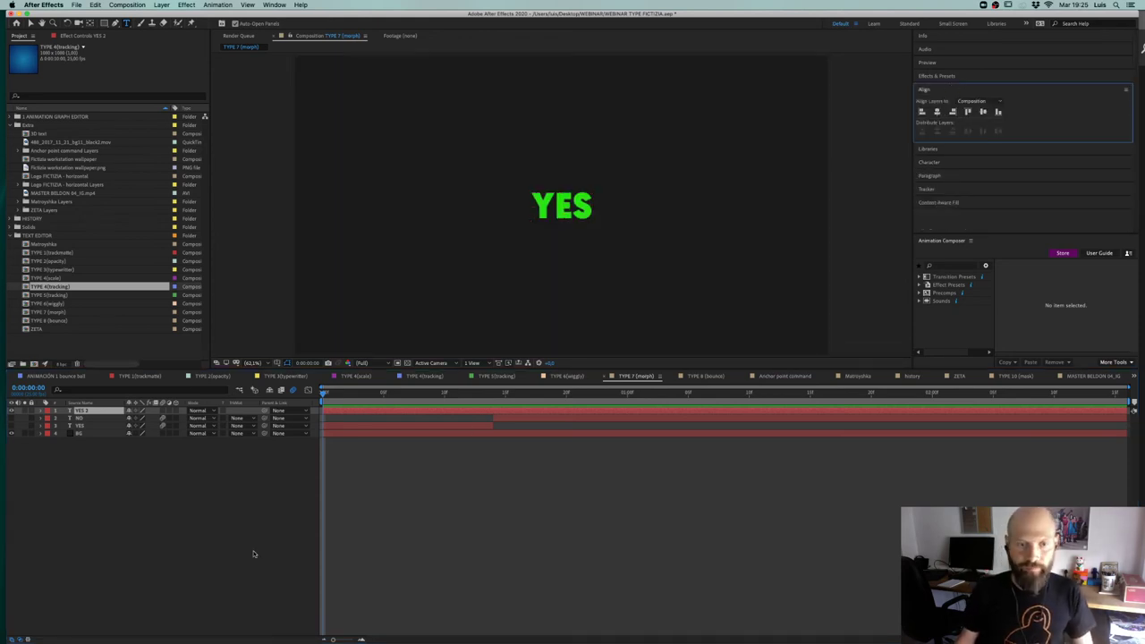
click(254, 553)
click(403, 409)
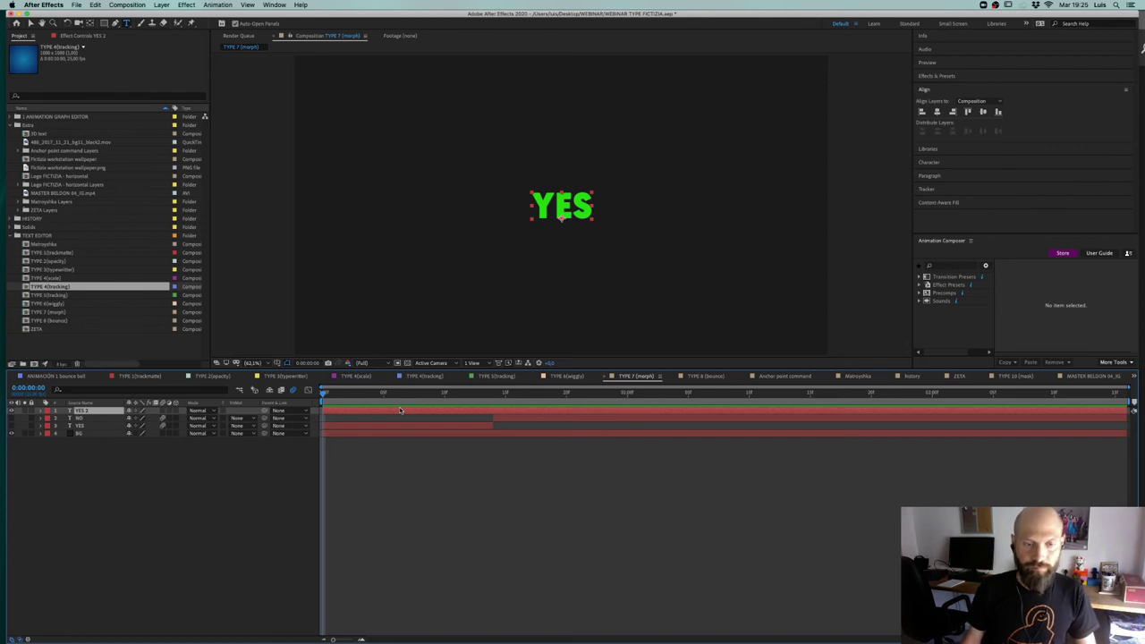
key(v)
drag(537, 215, 357, 217)
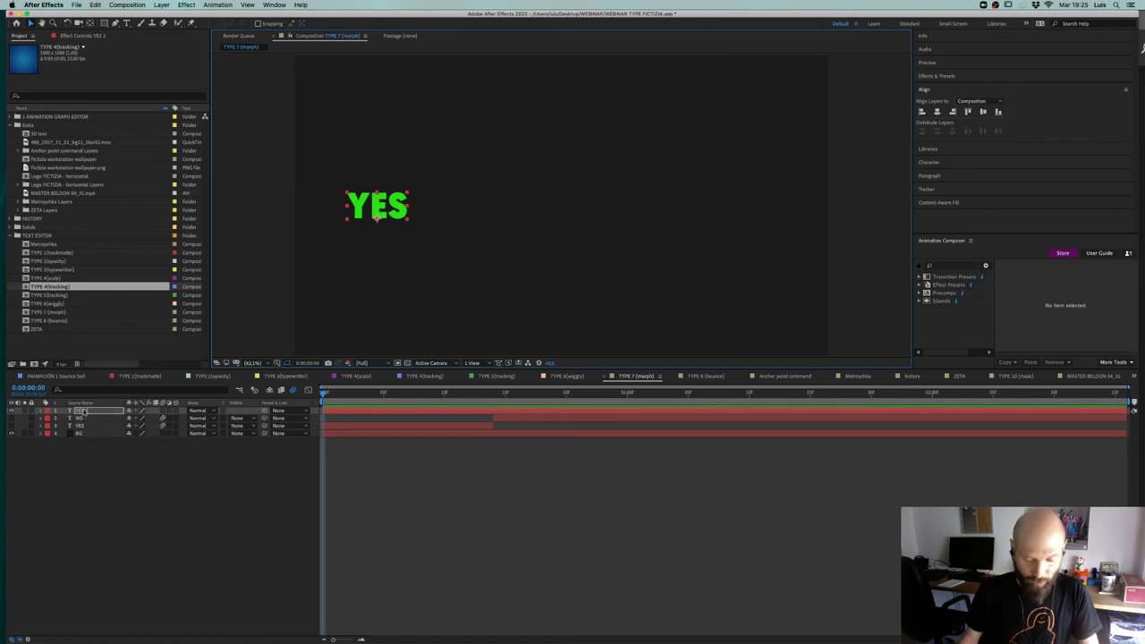
Step: Animate the green YES layer's Position from the left at frame 0 to the right part of the frame at frame 20
key(p)
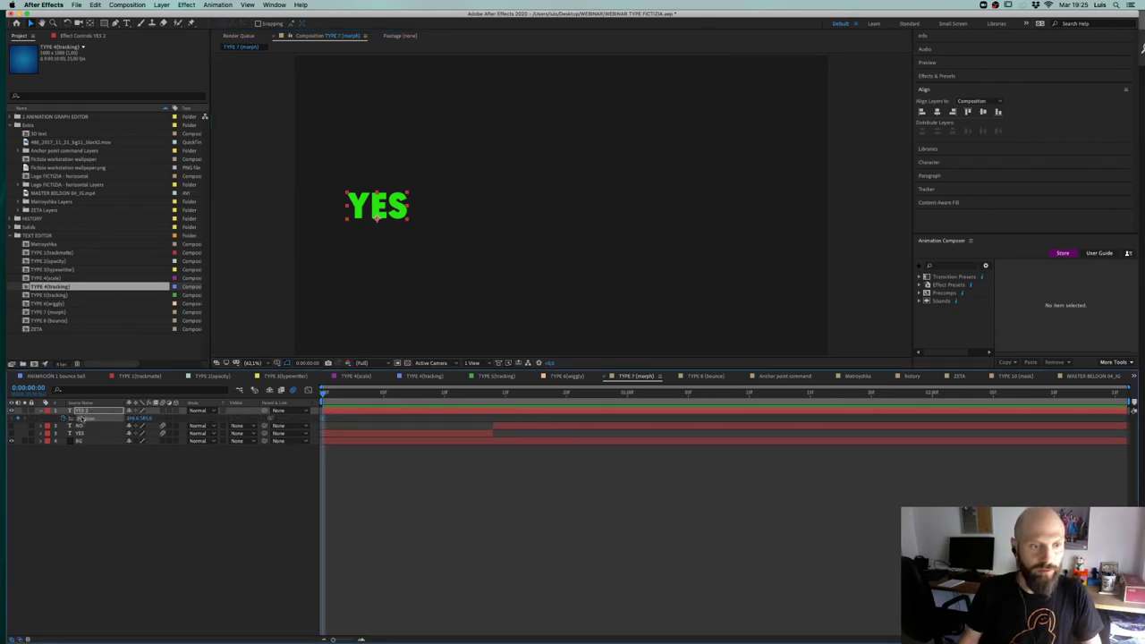
key(shift+Page_Down)
key(shift+Page_Down)
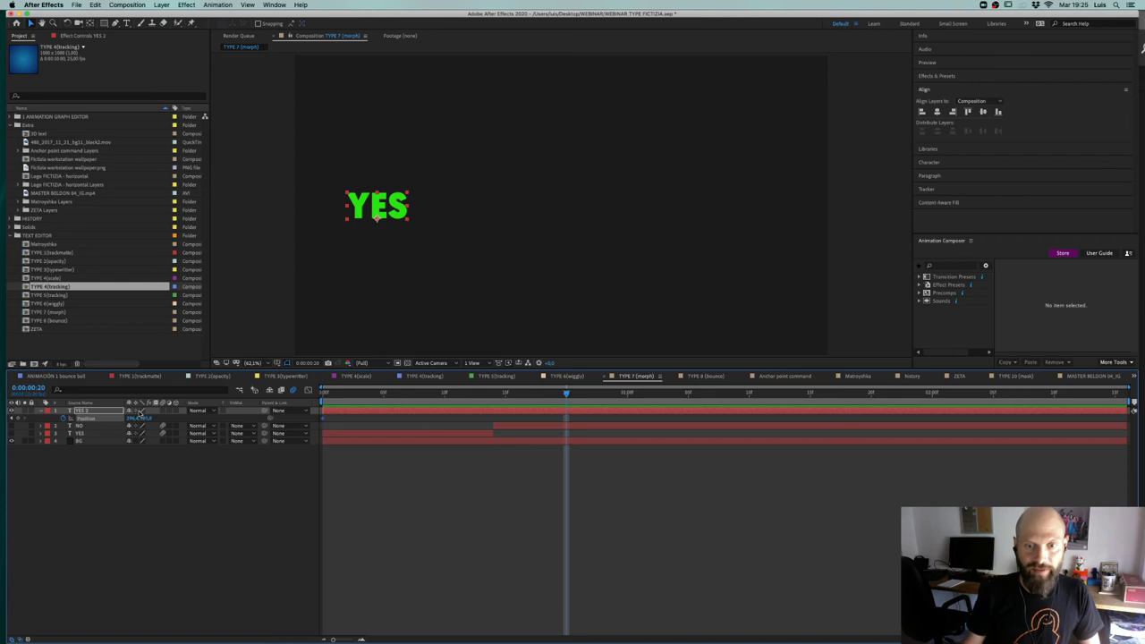
drag(391, 219, 752, 183)
Step: Ease both Position keyframes, shape the speed graph into a sharp peak at the middle of the move, and preview the motion
drag(578, 419, 320, 417)
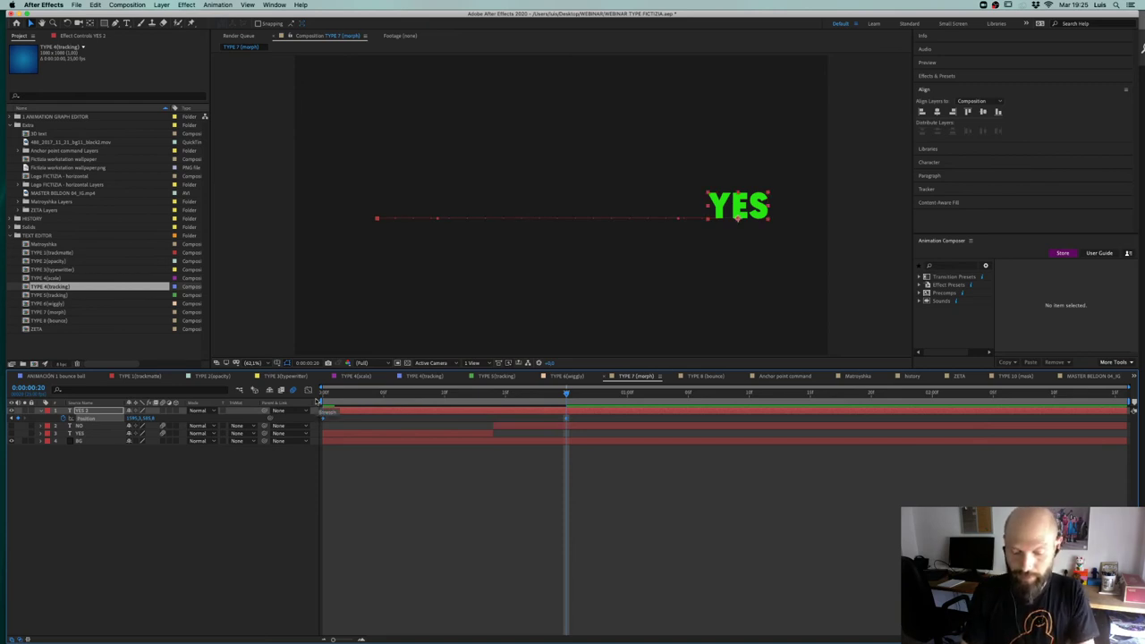
click(309, 391)
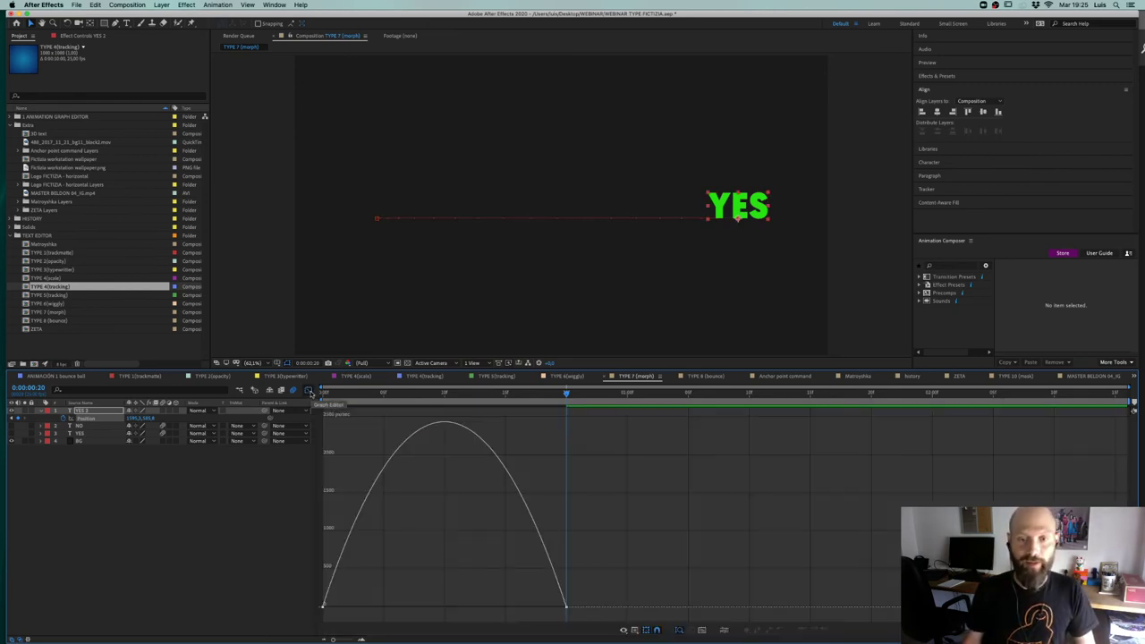
drag(557, 593, 444, 608)
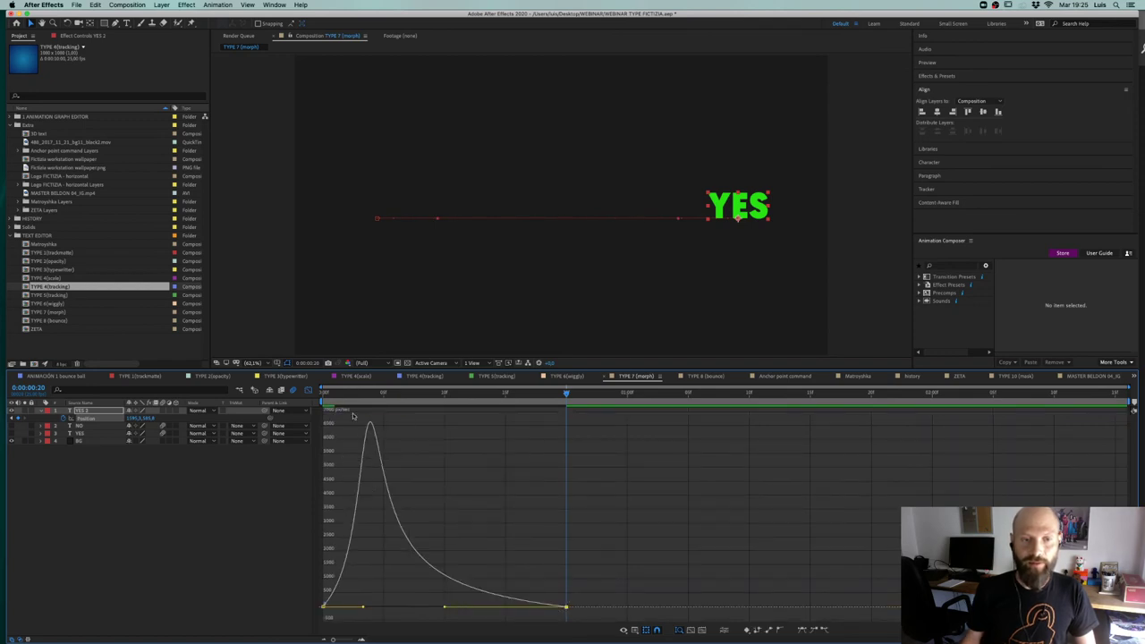
key(Home)
drag(364, 608, 429, 609)
key(space)
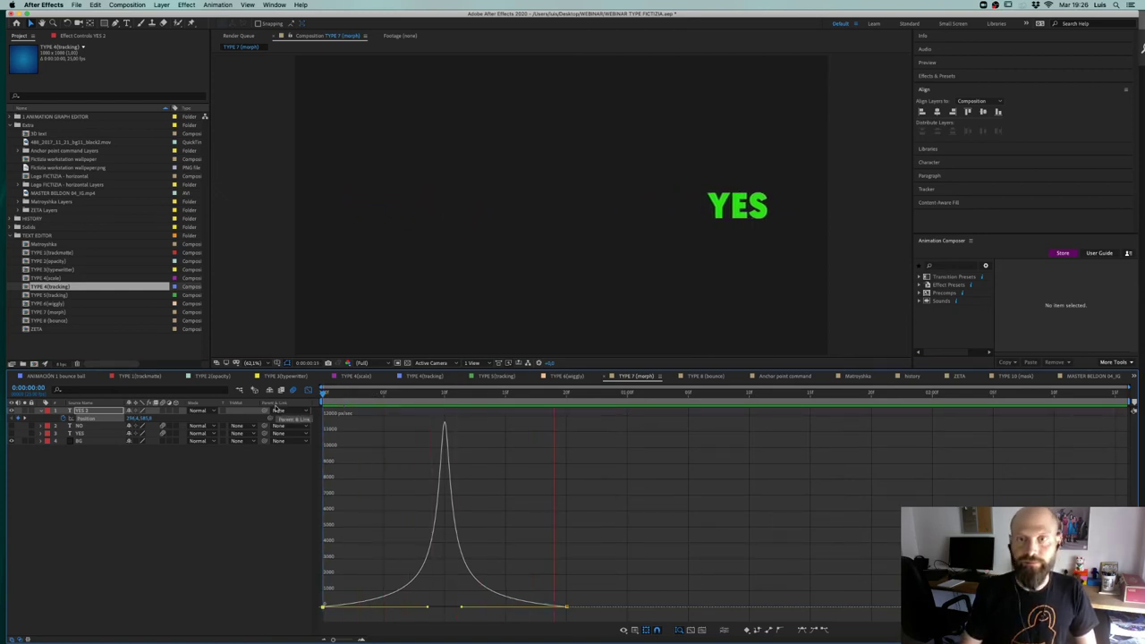
click(309, 392)
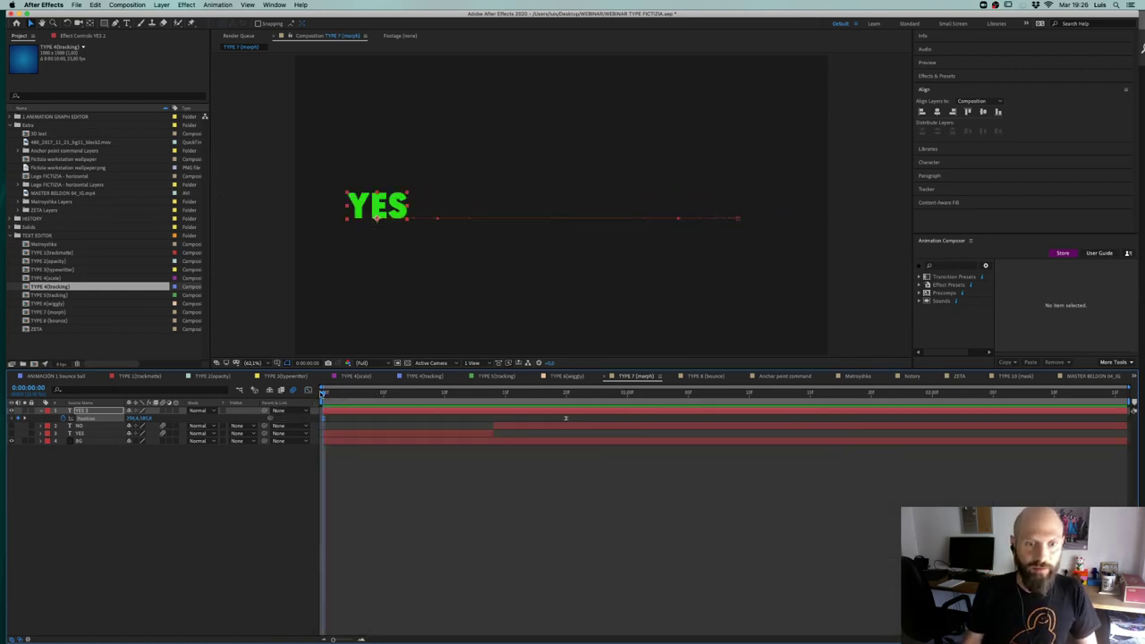
Step: Check the green YES text's movement around frame 12 and duplicate its layer
click(443, 395)
drag(443, 395, 468, 395)
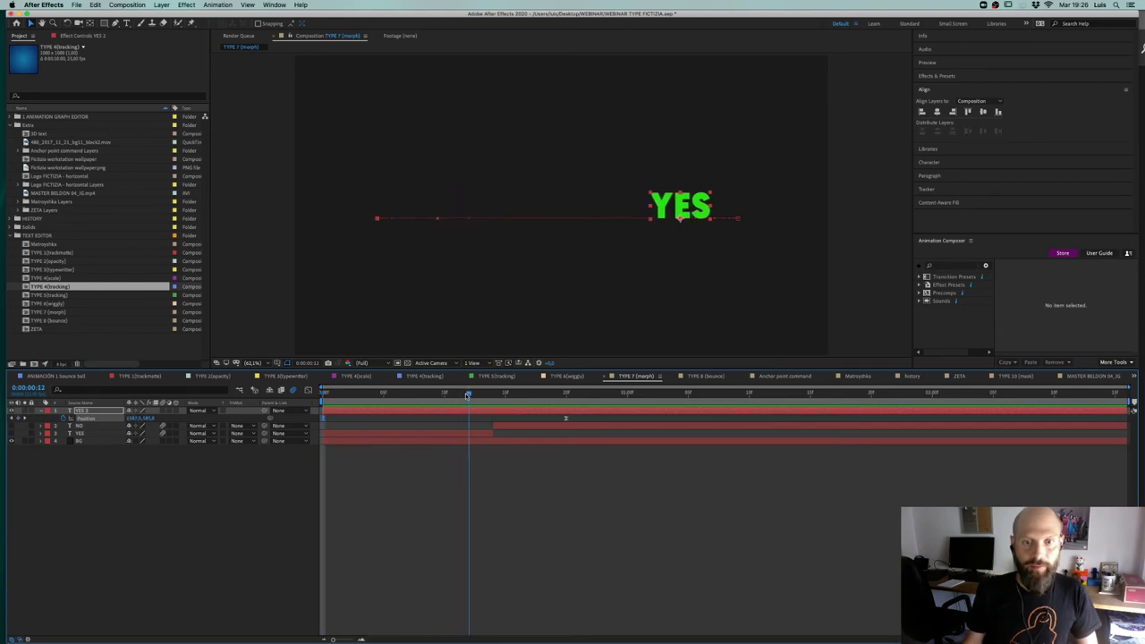
key(p)
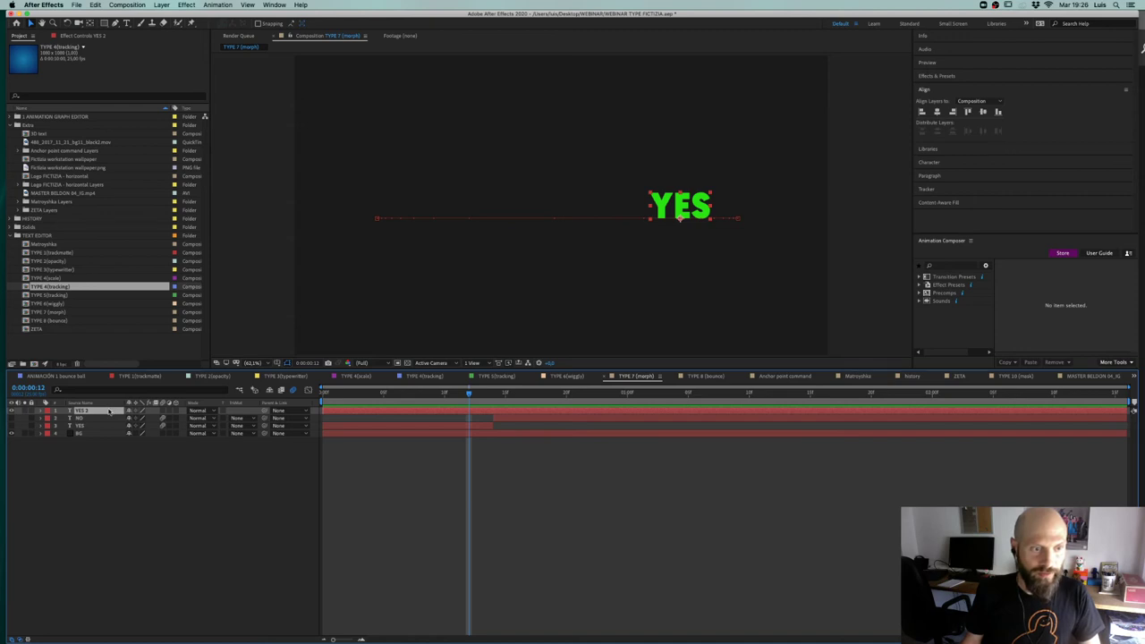
key(super+d)
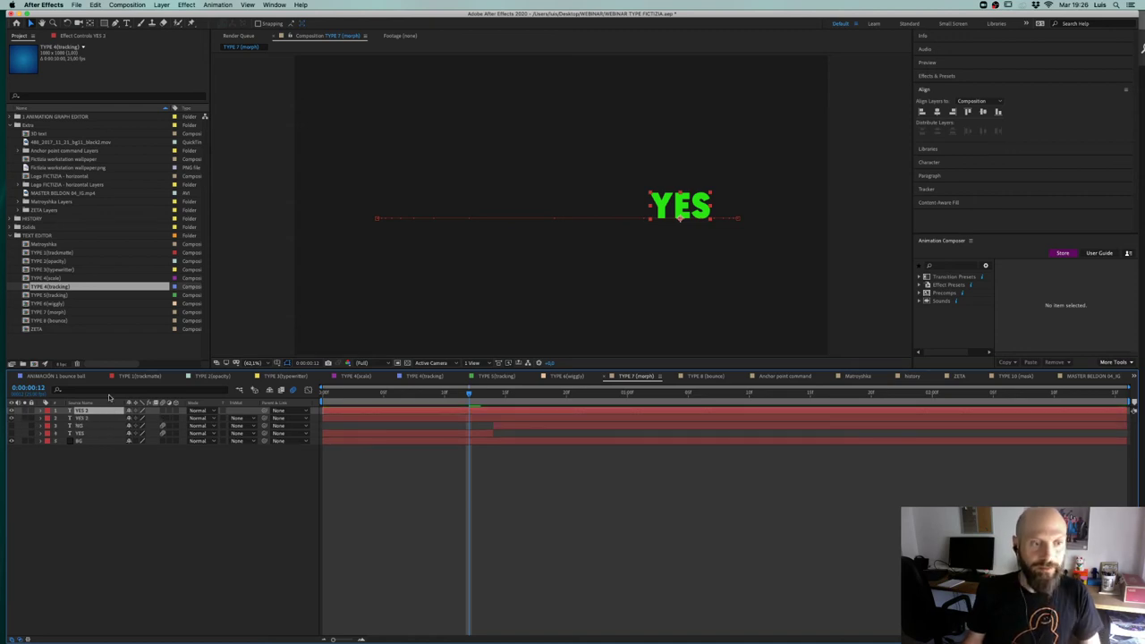
key(space)
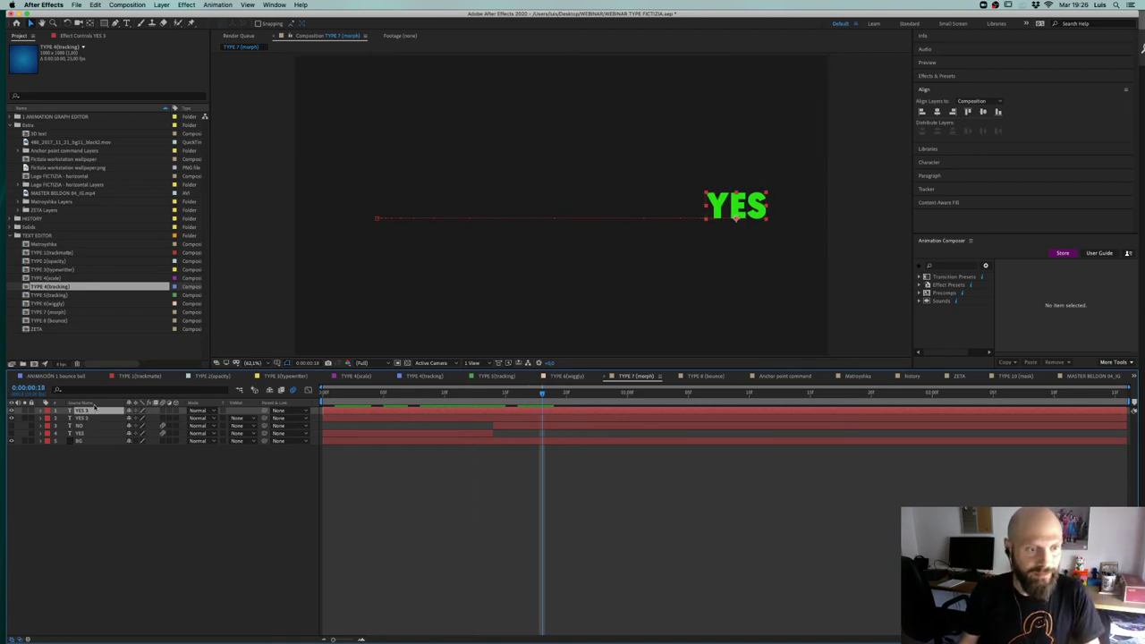
Step: Replace the text of the topmost YES copy with NO at frame 18
key(super+t)
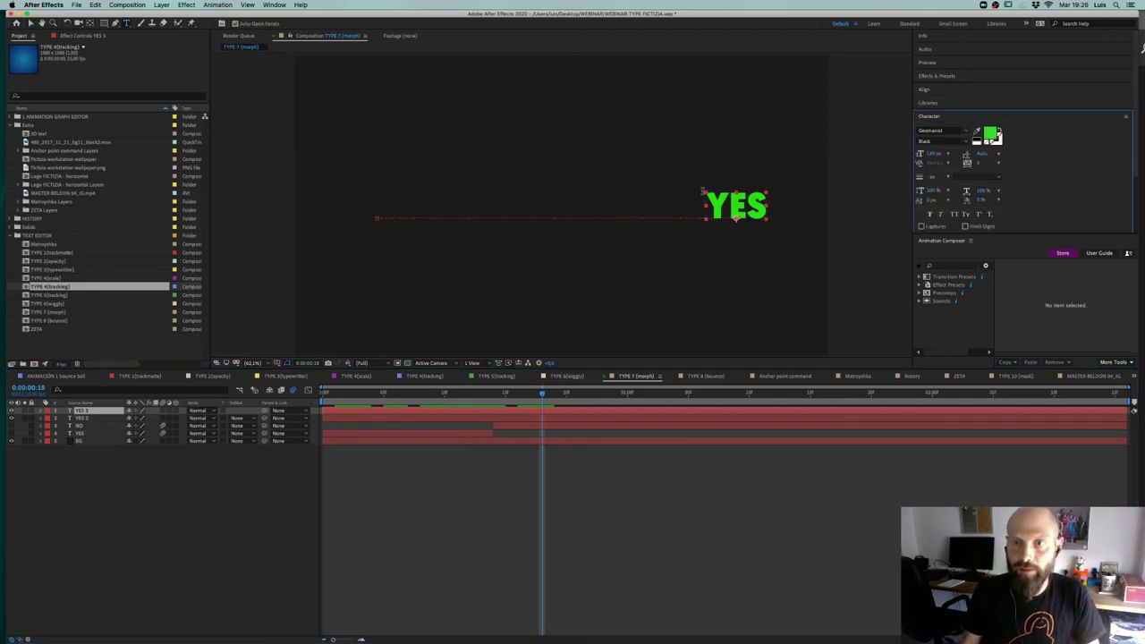
drag(707, 195, 773, 184)
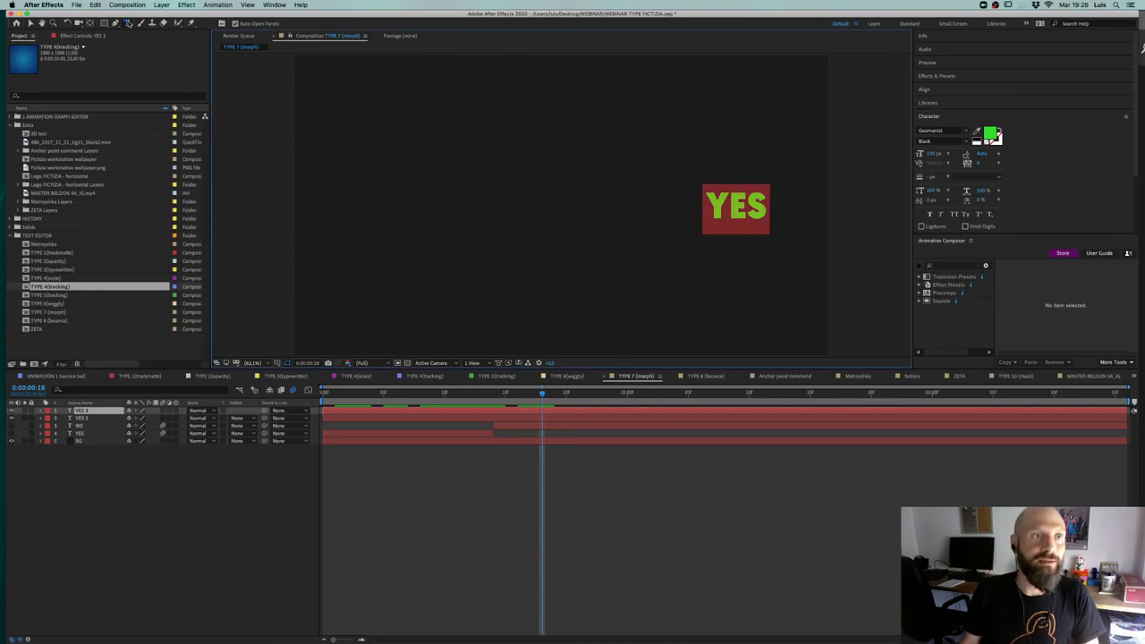
click(125, 23)
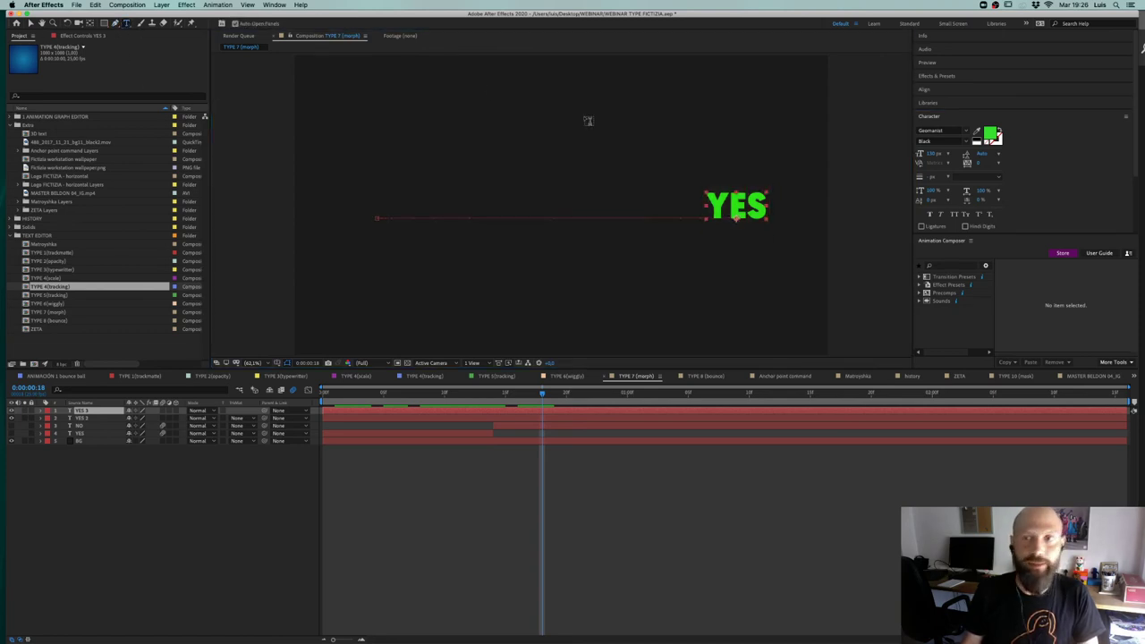
double_click(704, 193)
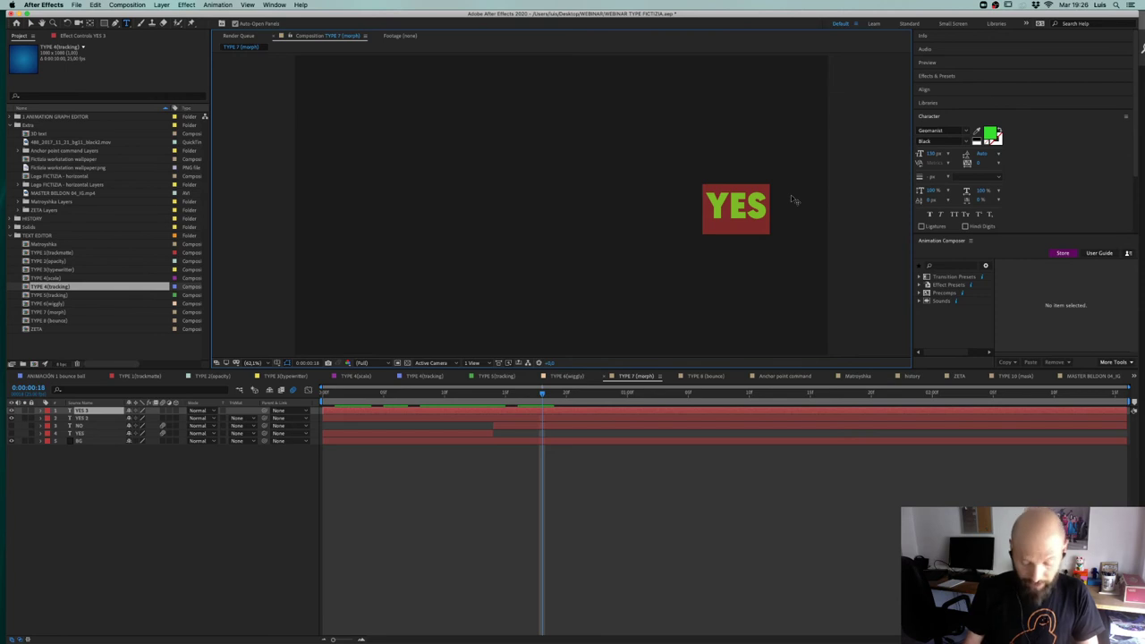
text(NO)
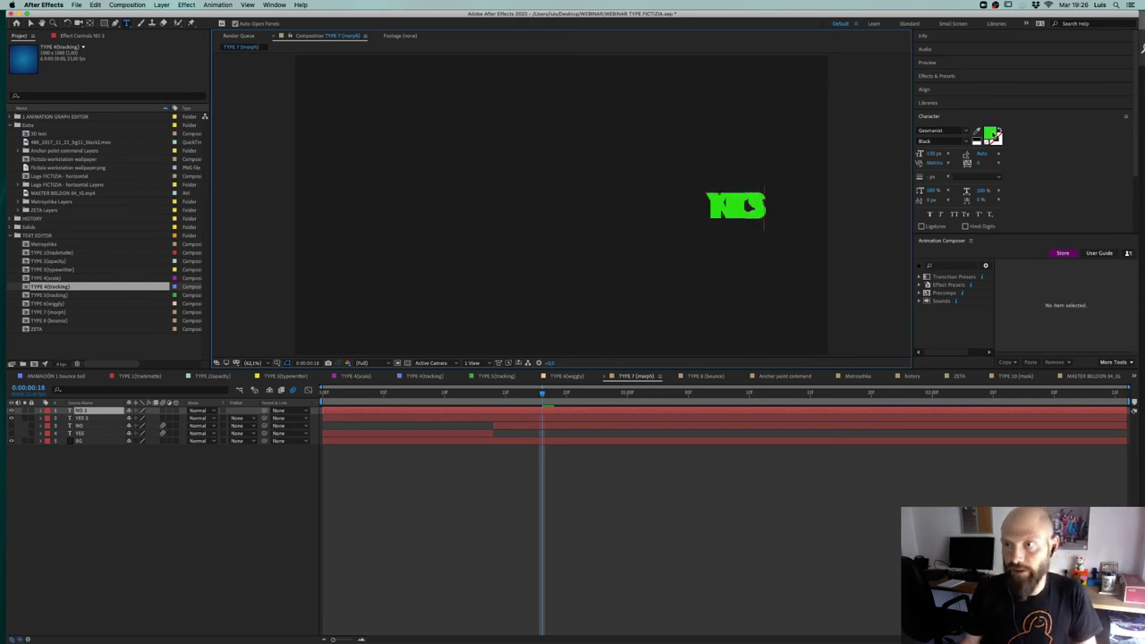
Step: Change the fill colour of the NO text to a yellow-green that stands out from the green YES
click(993, 135)
click(592, 351)
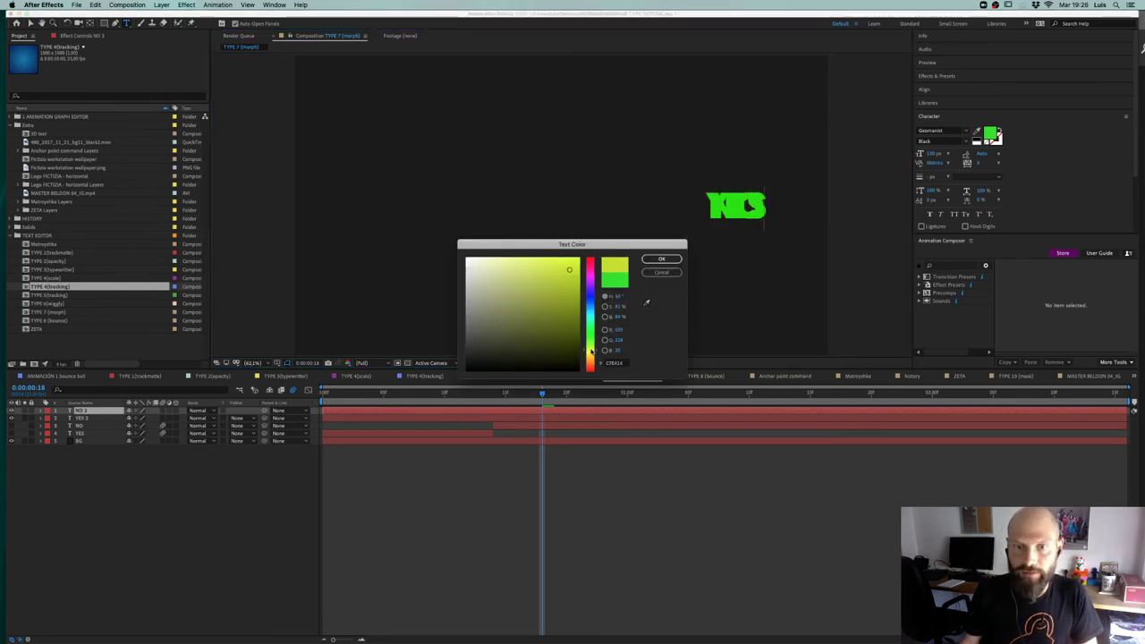
click(662, 260)
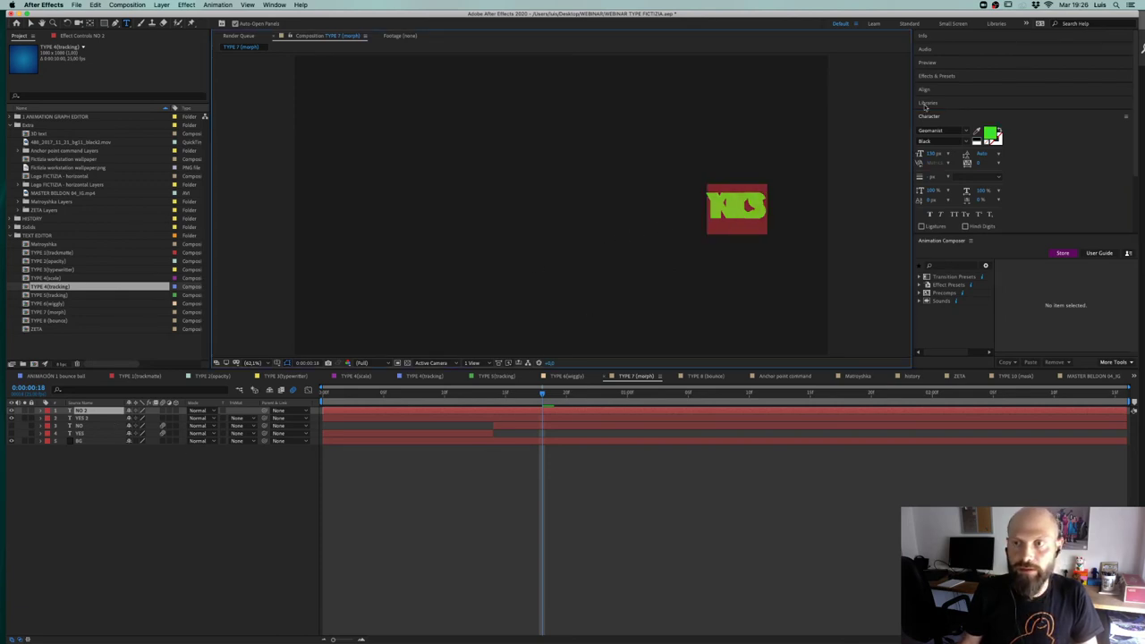
click(989, 133)
click(589, 353)
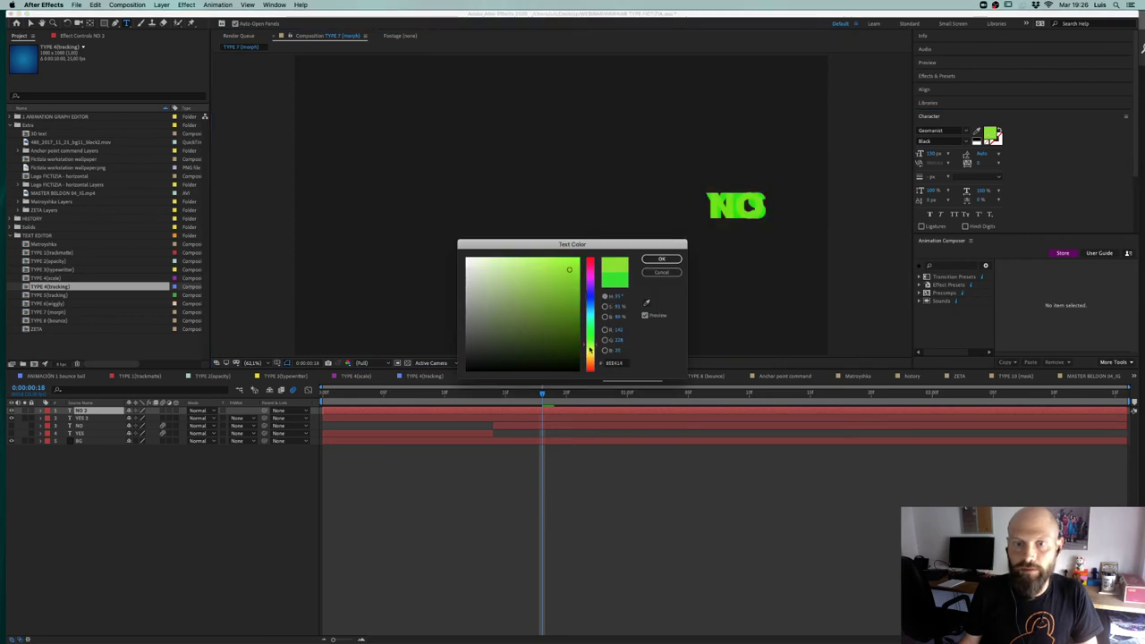
click(662, 259)
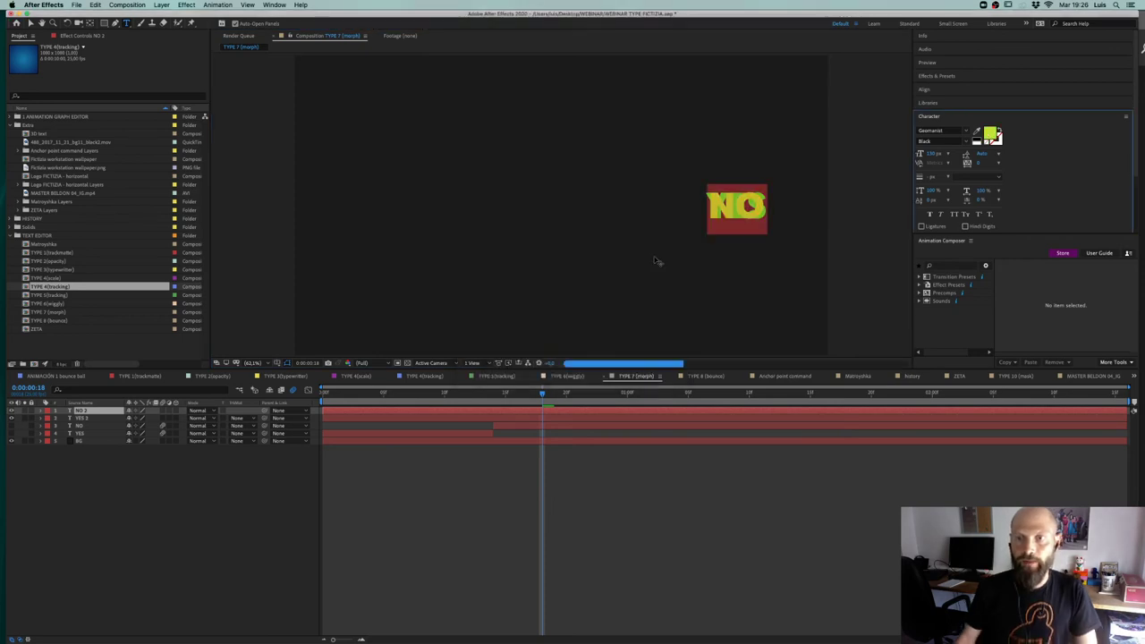
Step: Preview the overlapping NO and YES texts moving together from frame 0
click(539, 573)
drag(509, 394, 317, 416)
key(space)
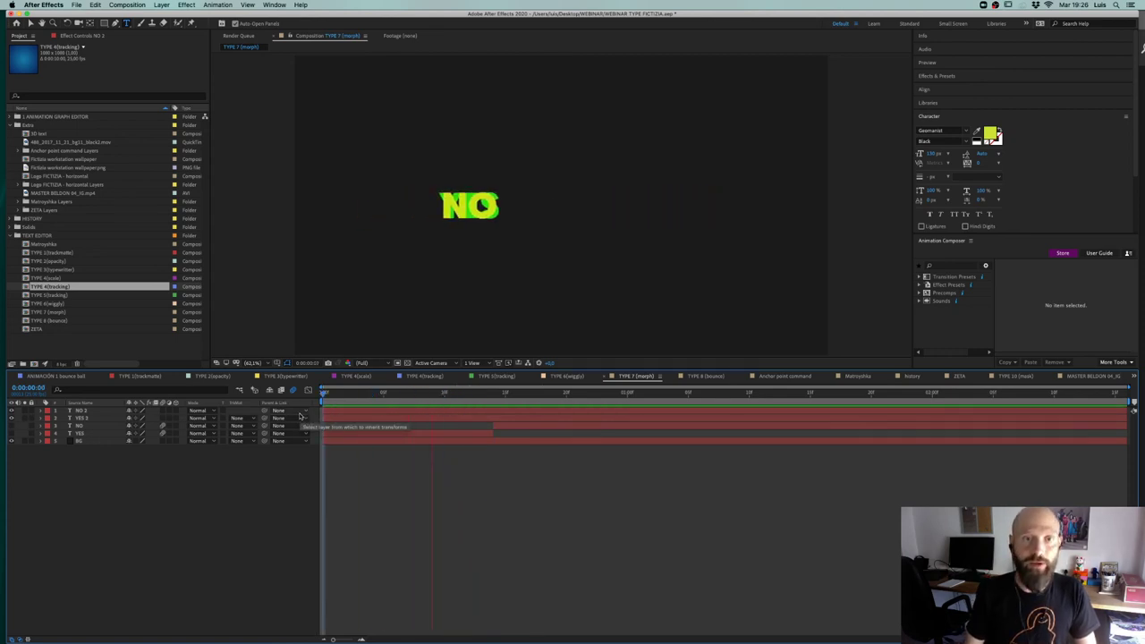
click(397, 394)
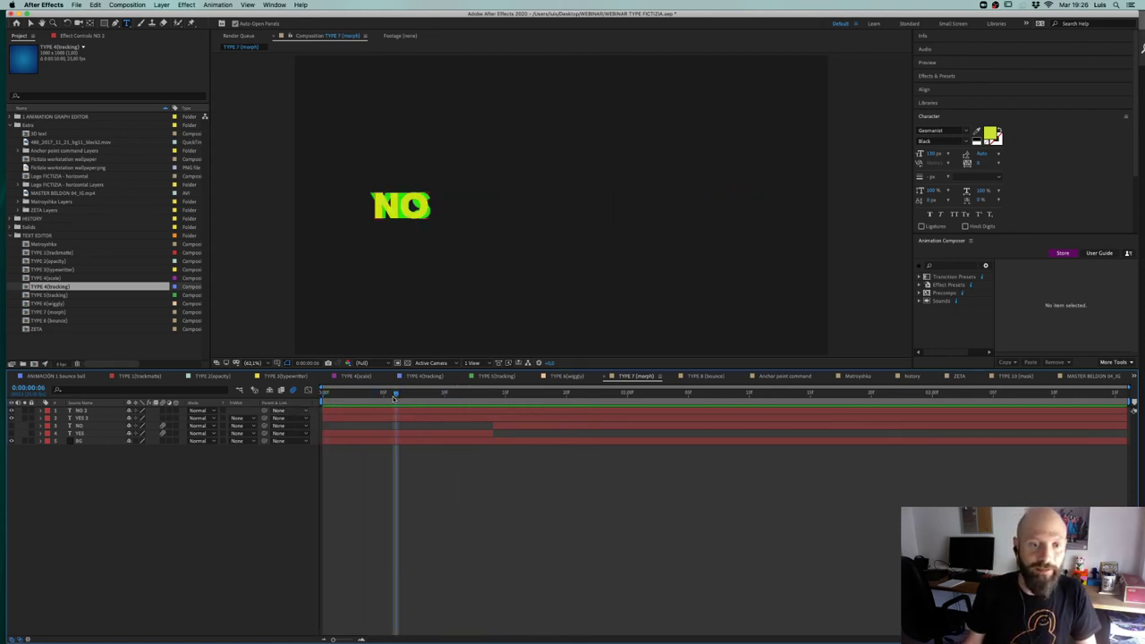
click(417, 410)
shift+click(417, 419)
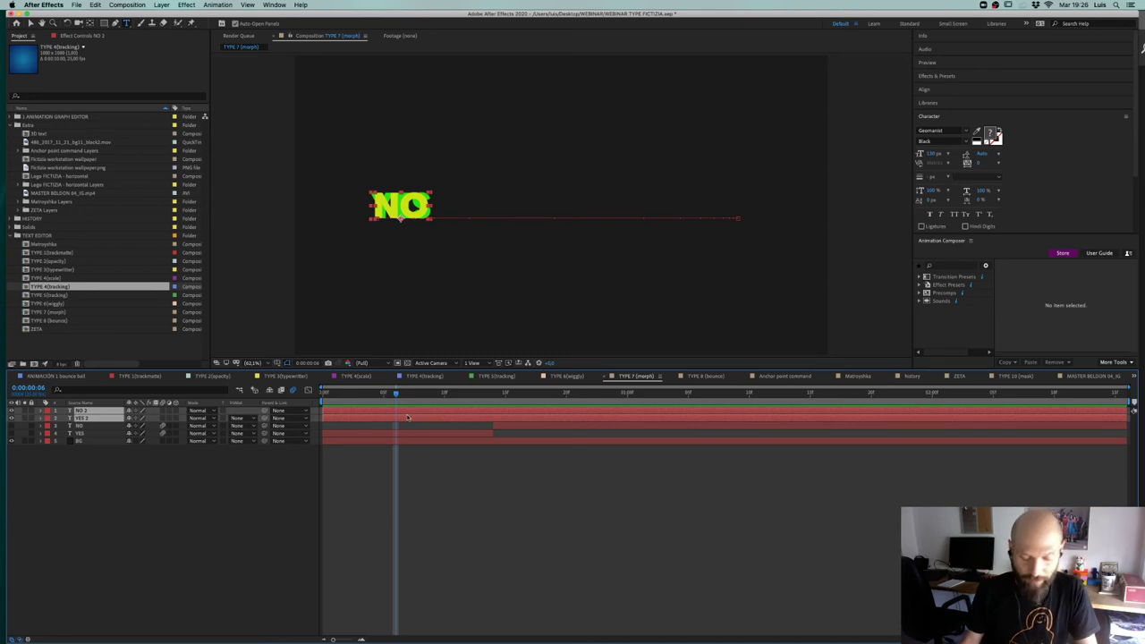
key(p)
drag(455, 395, 445, 395)
key(super+z)
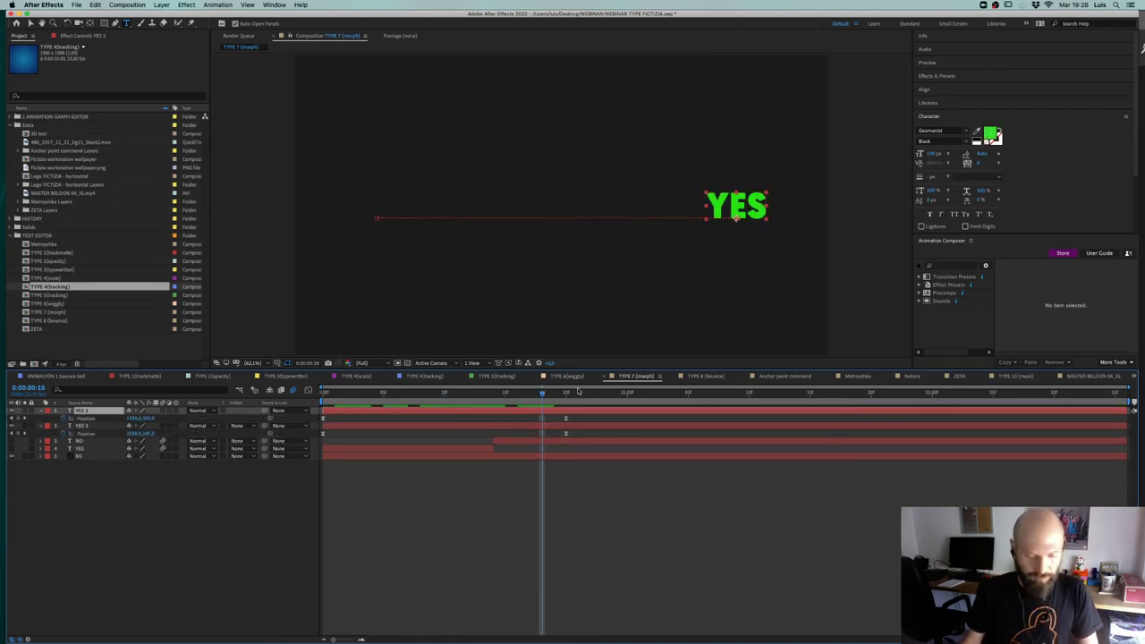
drag(527, 394, 482, 404)
click(462, 426)
click(434, 509)
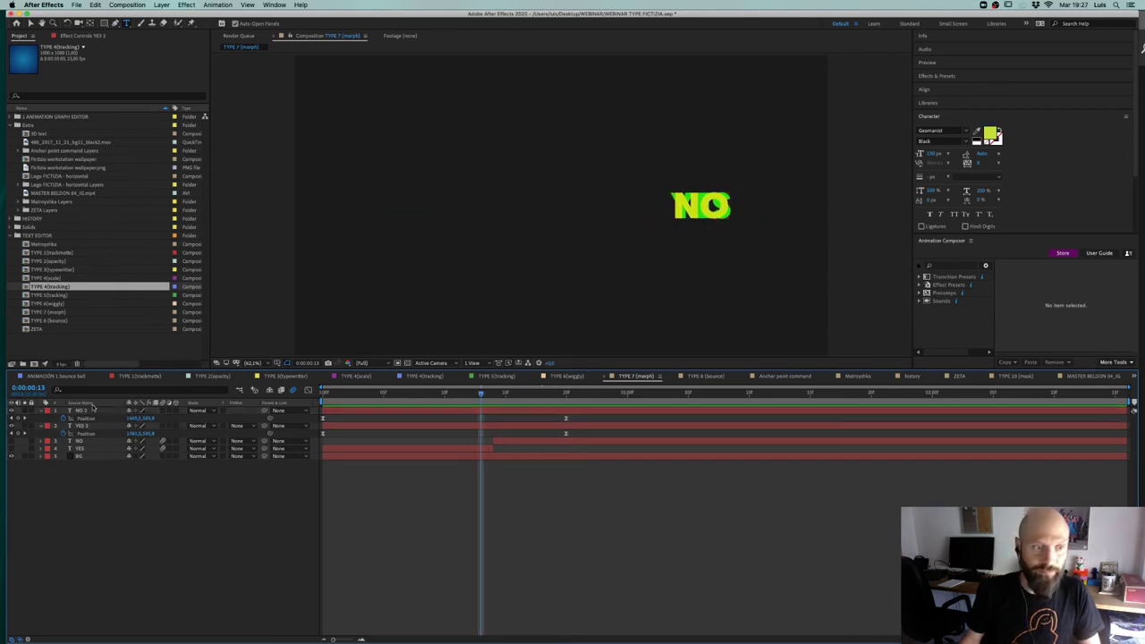
click(43, 410)
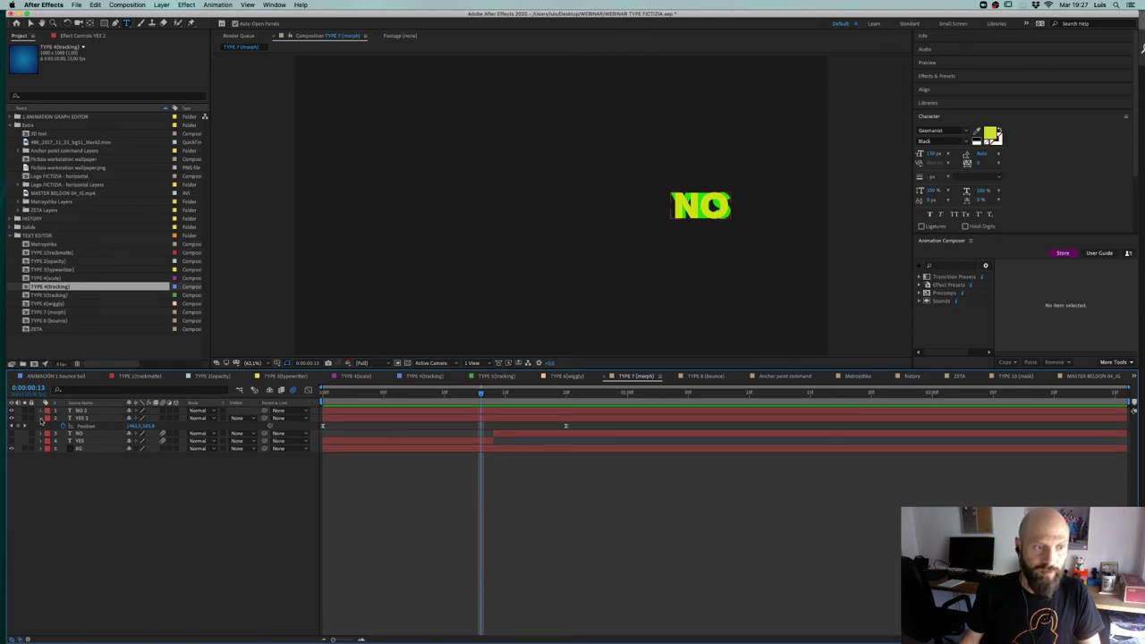
click(42, 418)
Step: Reveal the Position keyframes of the top NO and YES layers and examine their speed graph peak at frame 10
click(449, 415)
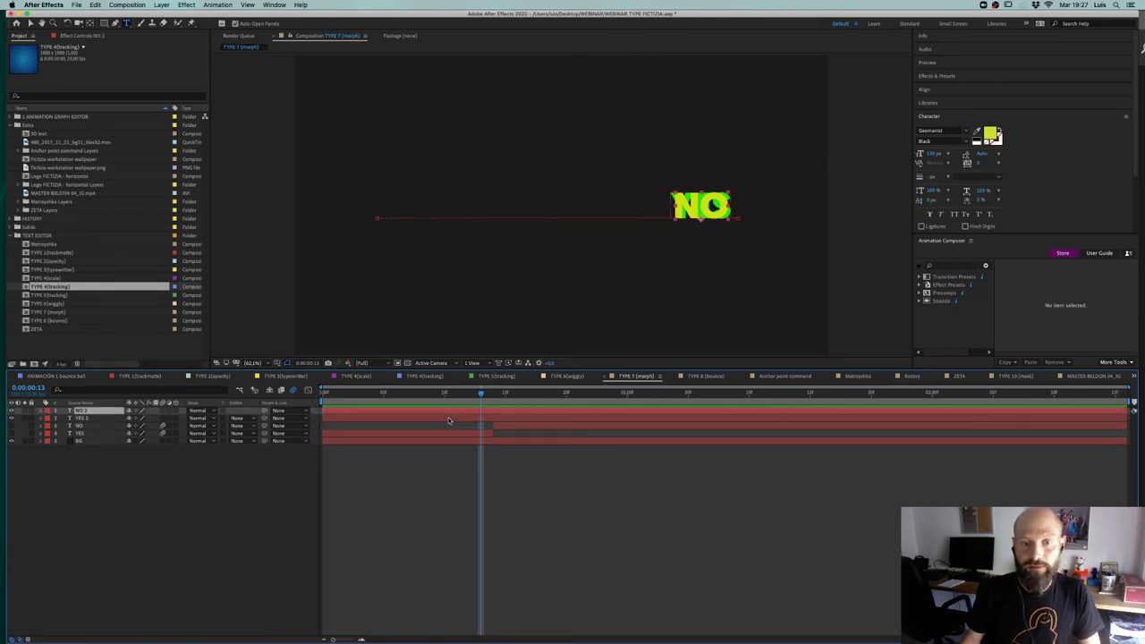
shift+click(448, 418)
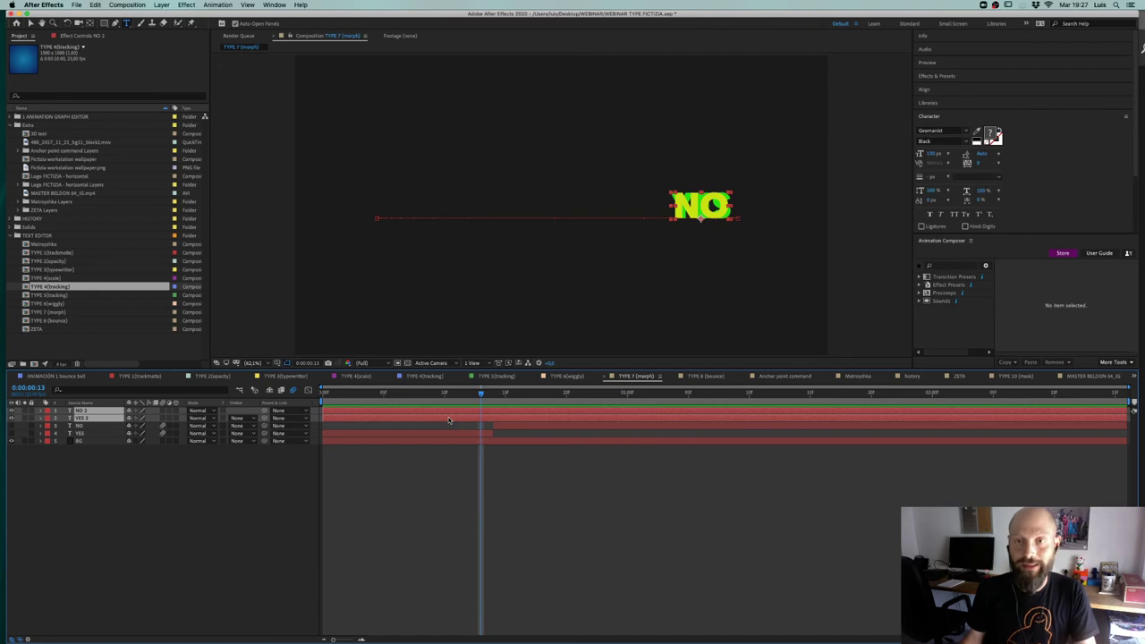
key(p)
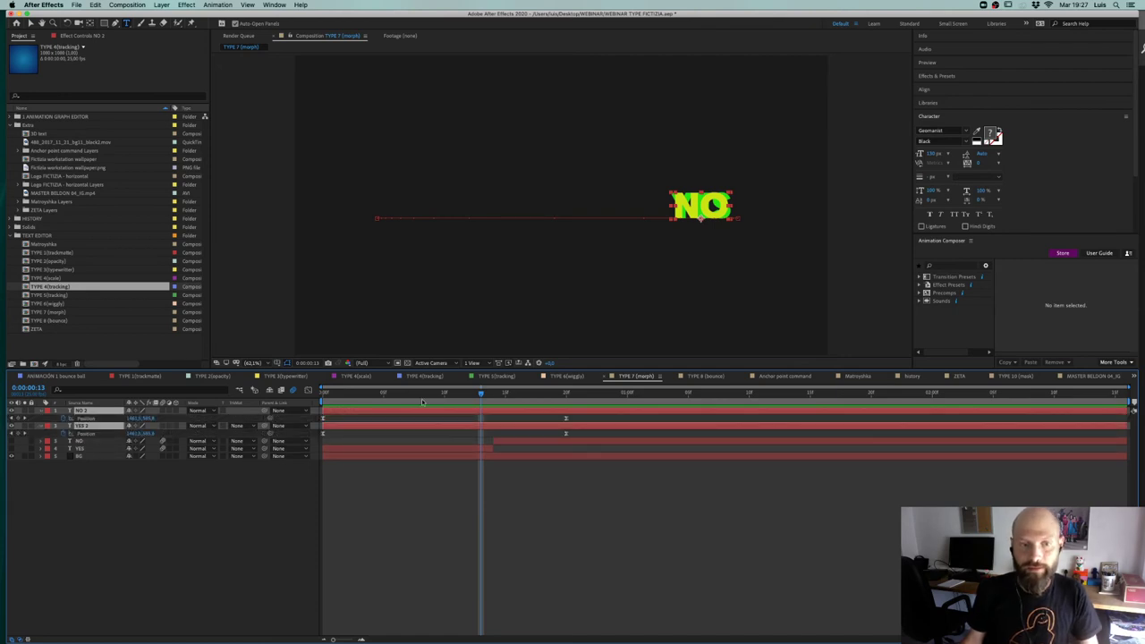
drag(438, 395, 446, 396)
drag(578, 410, 313, 442)
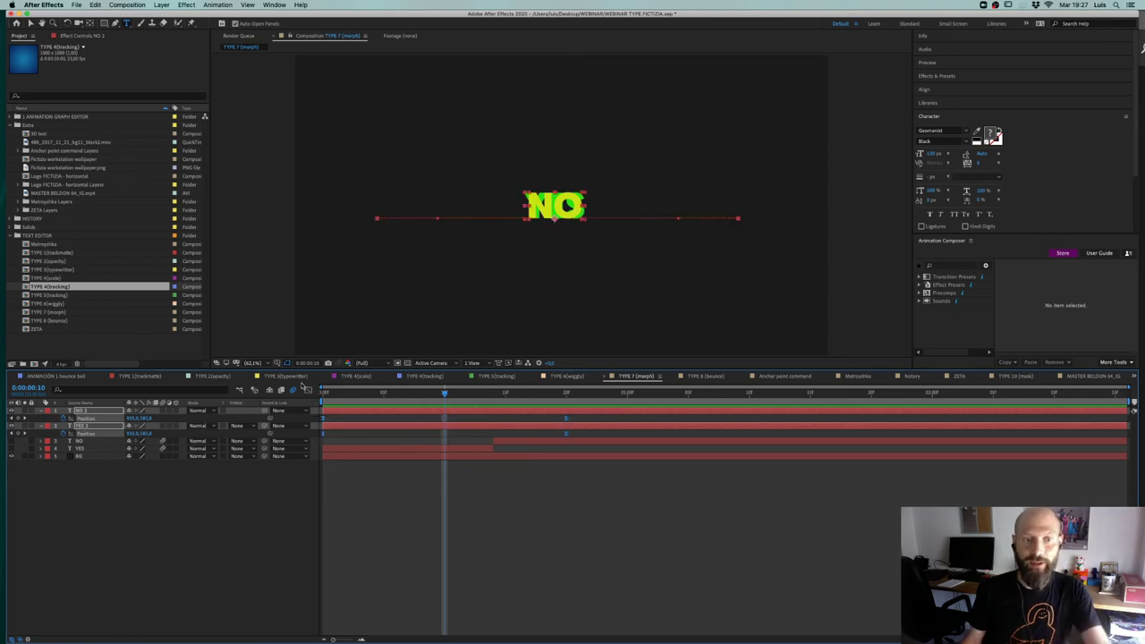
click(310, 391)
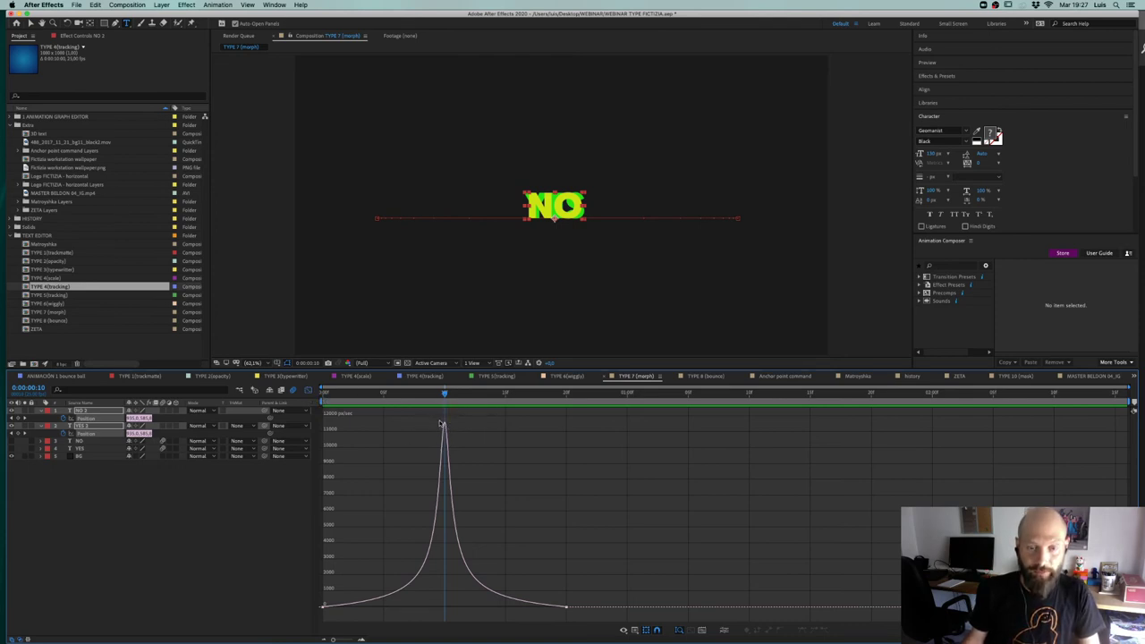
click(310, 391)
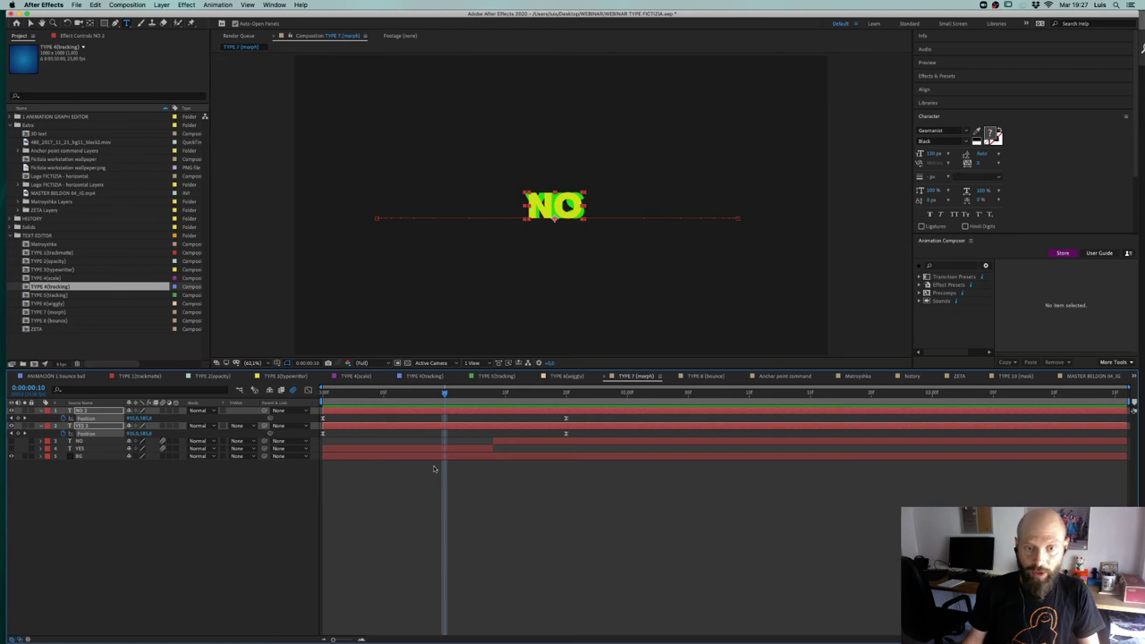
Step: Split the visible NO and YES layers at frame 10
click(453, 426)
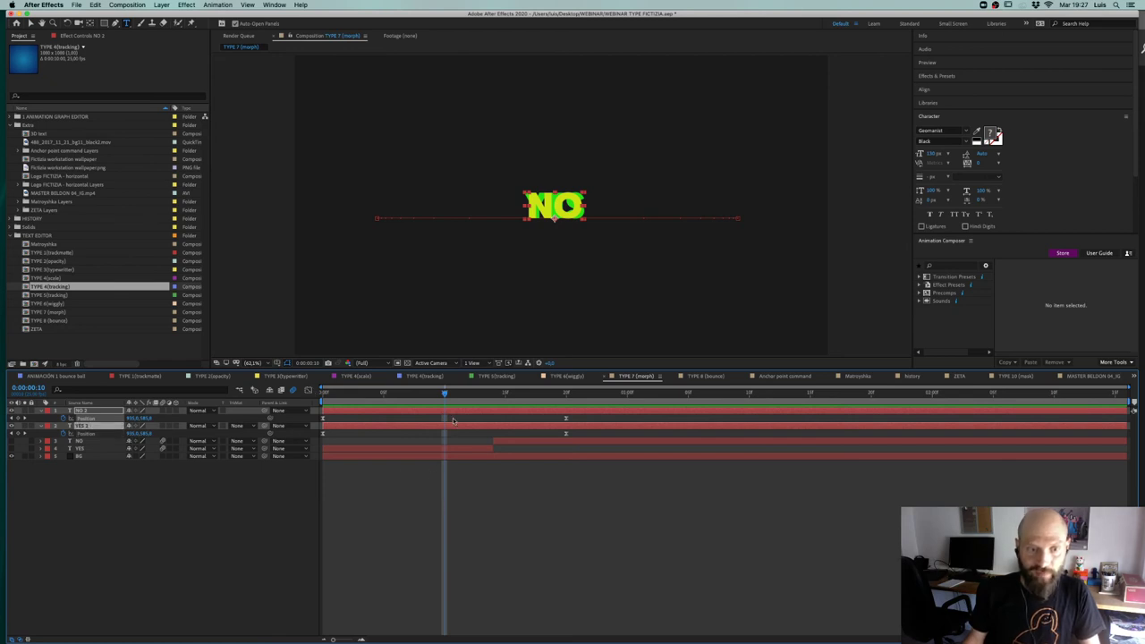
key(ctrl+d)
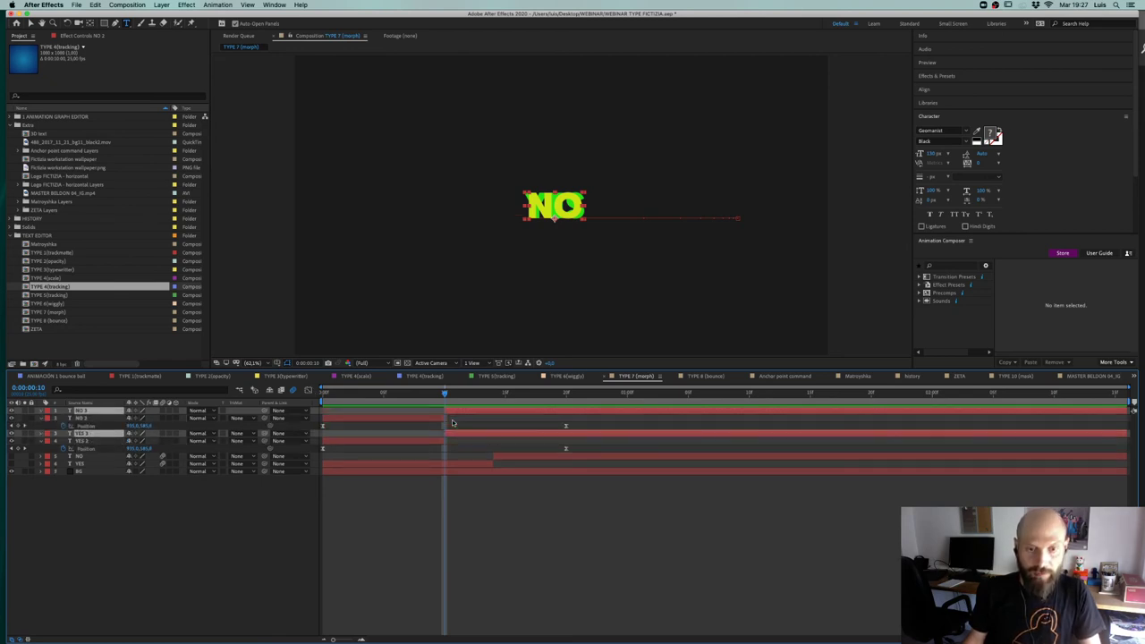
click(440, 502)
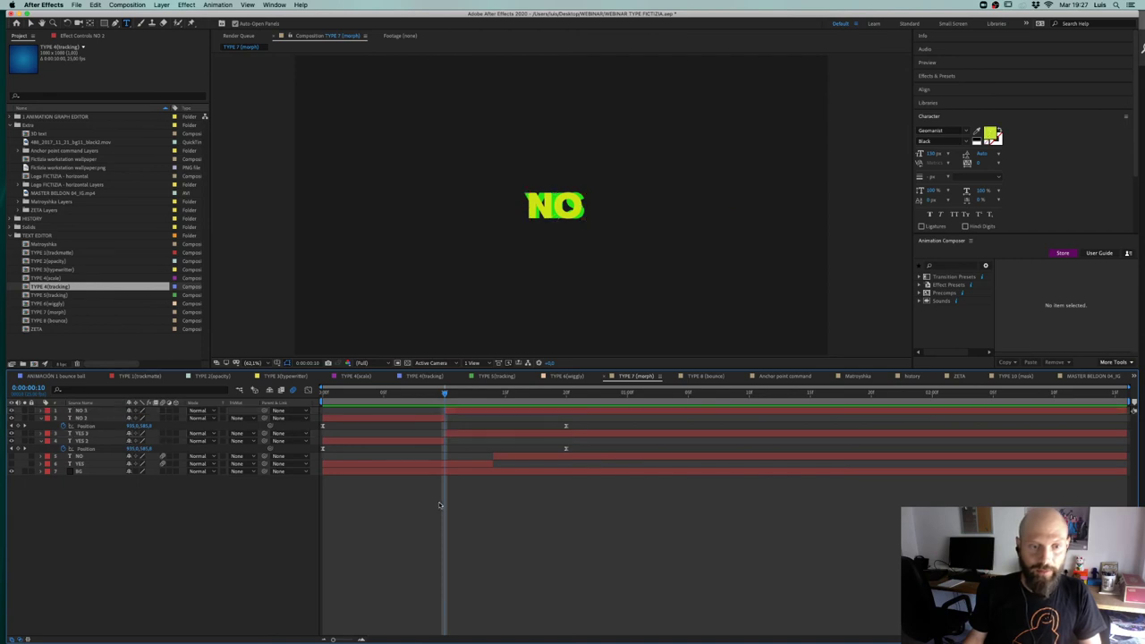
Step: Set the label colour of the YES segment before frame 10 to Green
click(102, 434)
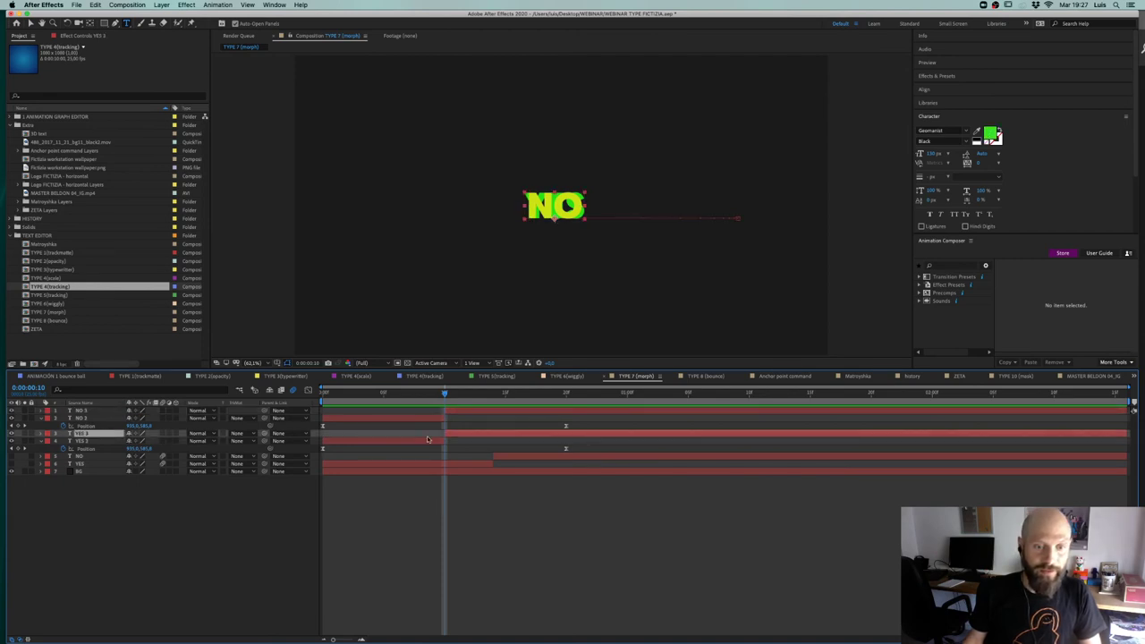
click(378, 442)
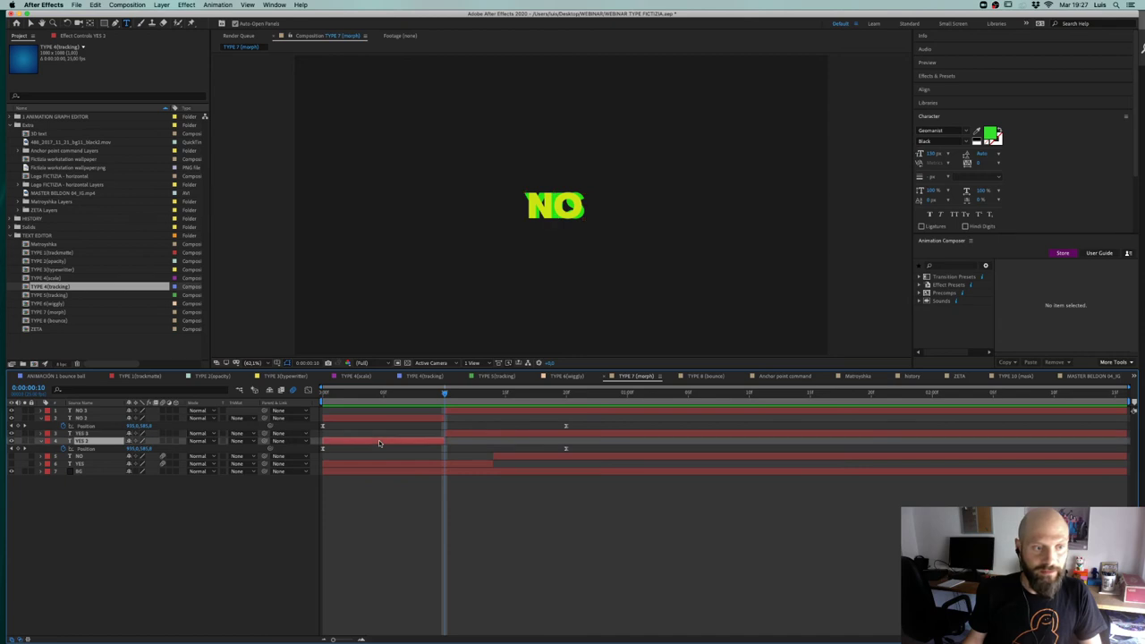
click(46, 441)
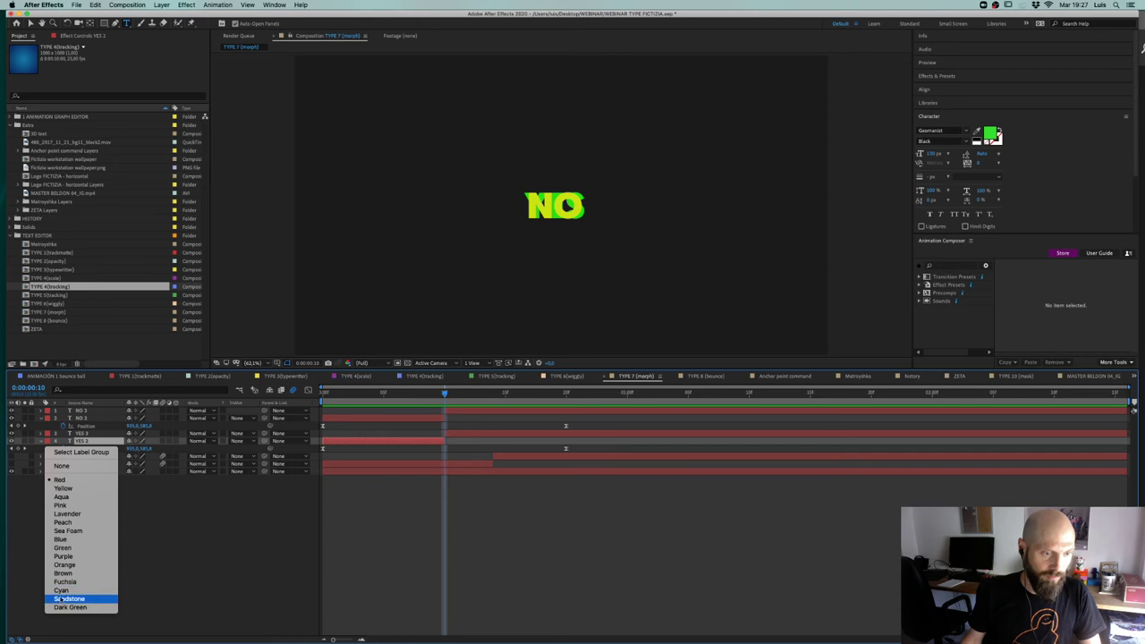
click(74, 549)
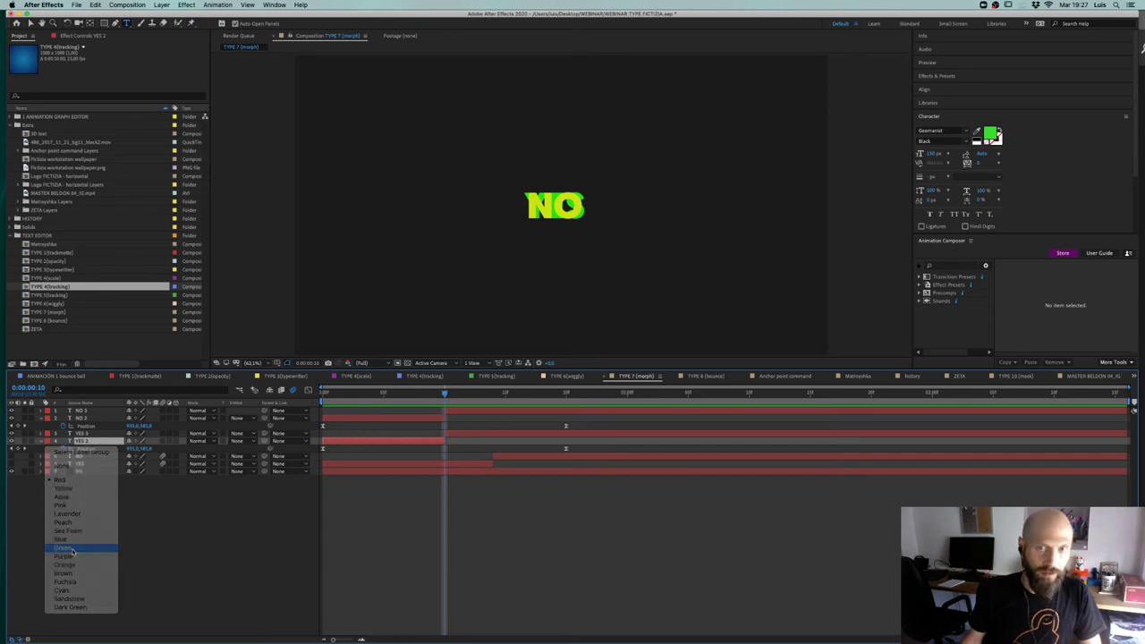
Step: Delete the YES segment after frame 10 and the NO segment before frame 10
click(515, 433)
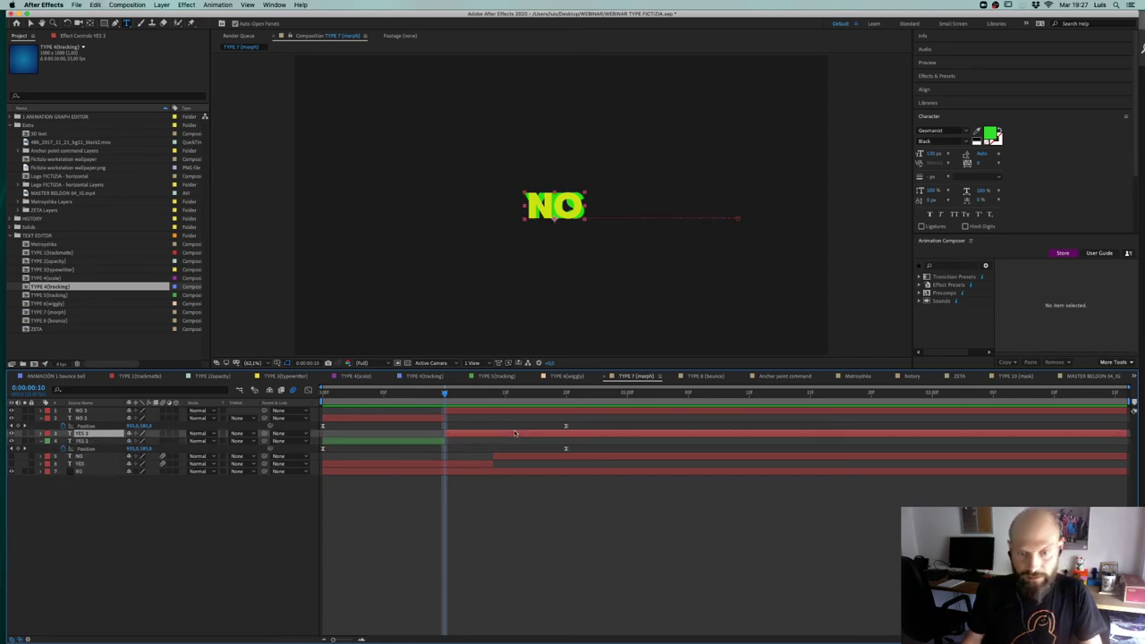
key(Delete)
click(427, 419)
key(Delete)
Step: Set the label colour of the remaining NO segment to Yellow
click(468, 413)
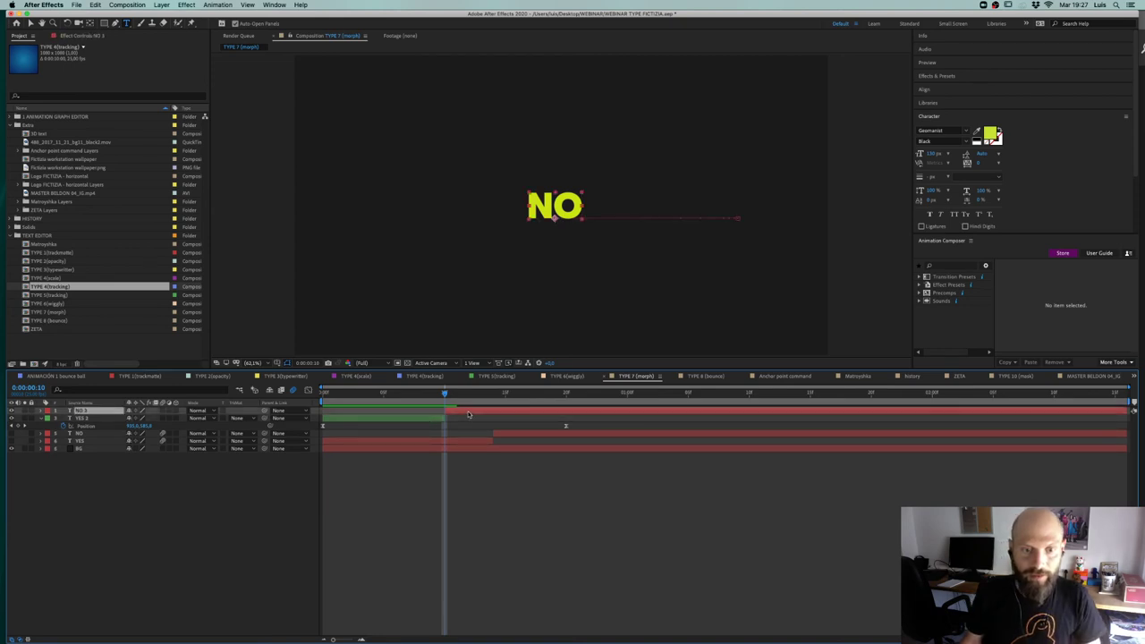
click(49, 411)
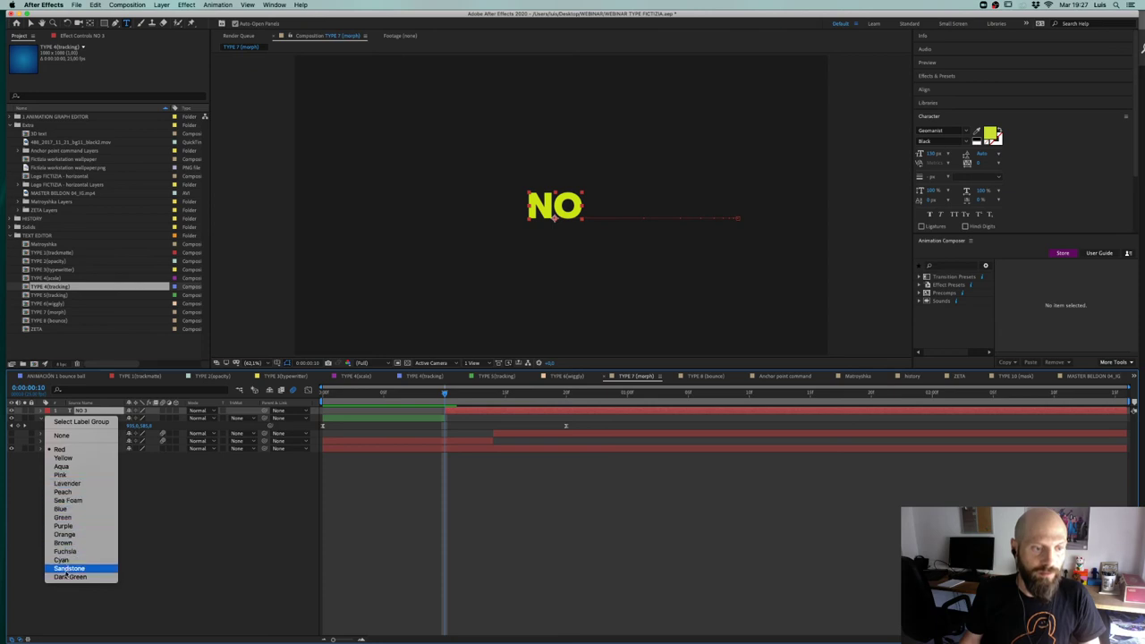
click(72, 458)
Step: Enable motion blur on the trimmed NO and YES layers, preview from frame 0, and end the work area at 1 second
drag(473, 394, 322, 411)
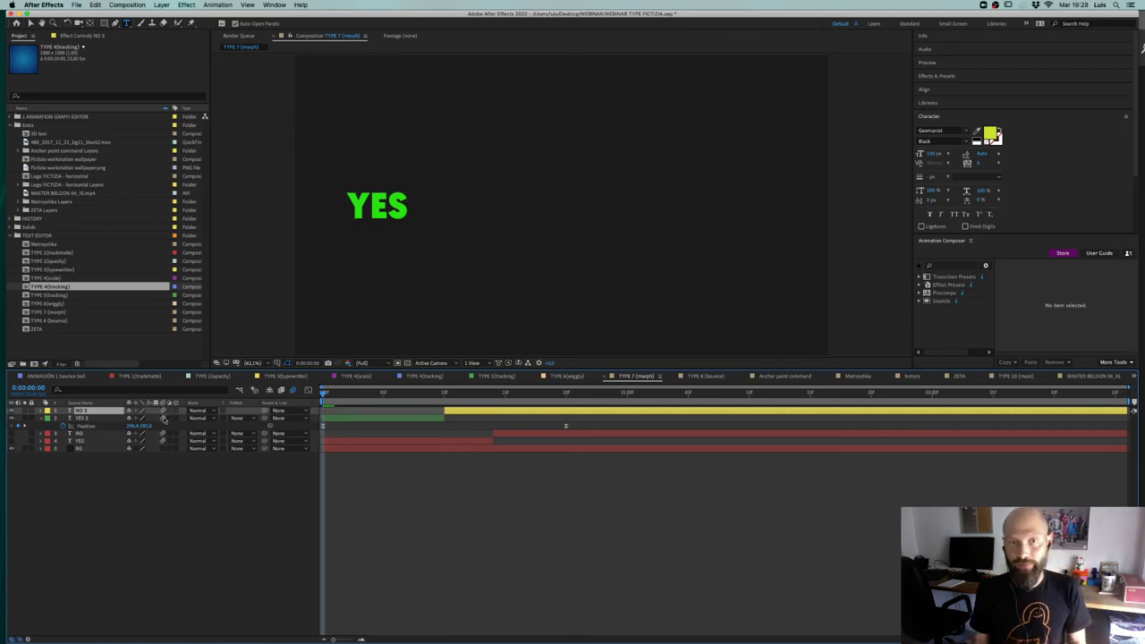
key(space)
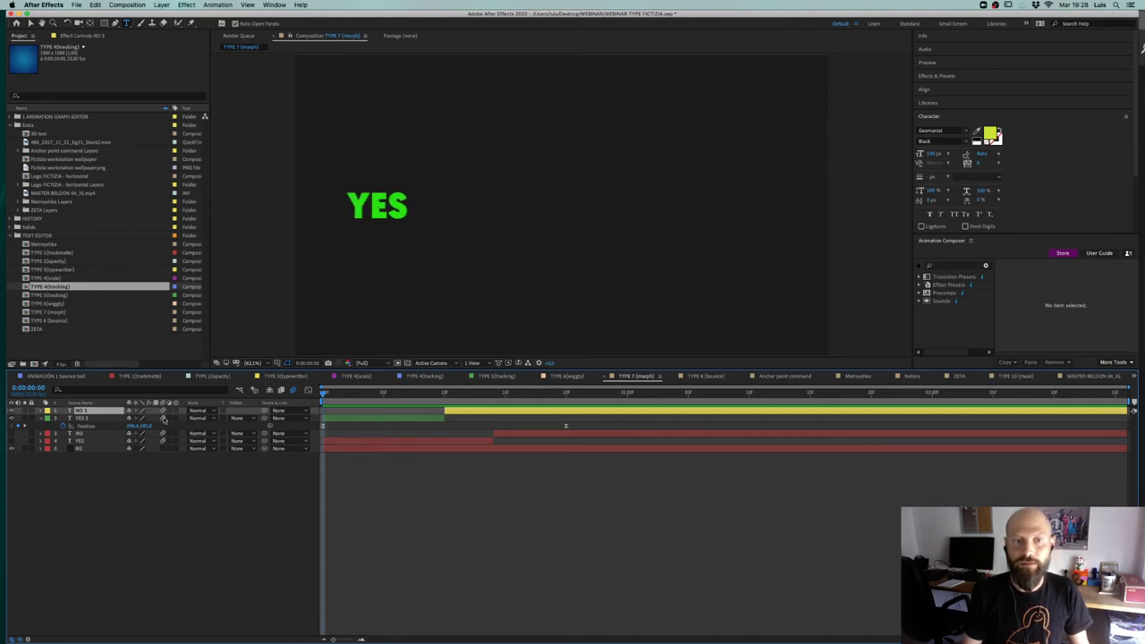
click(627, 393)
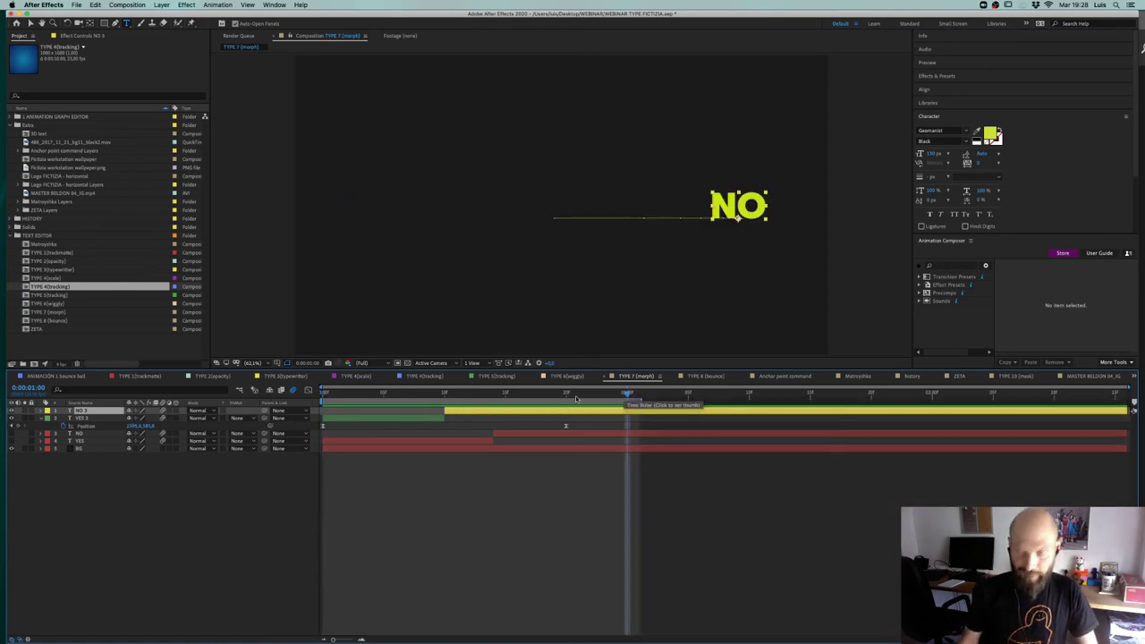
Step: Preview the morph within the work area and check the blurred NO text around frames 10 to 12
key(space)
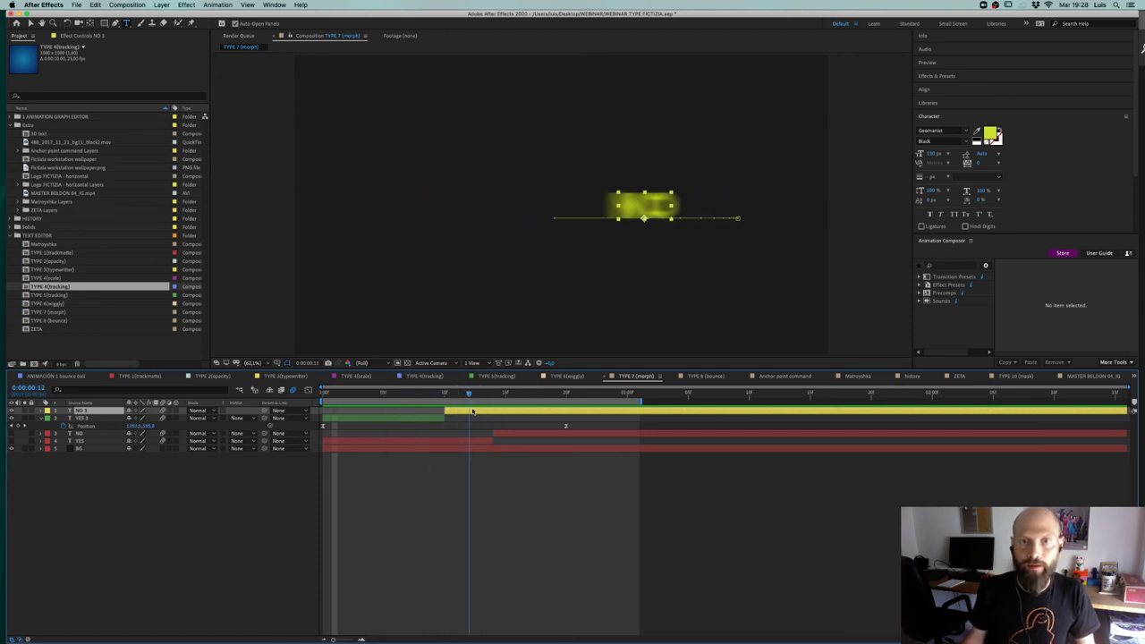
key(space)
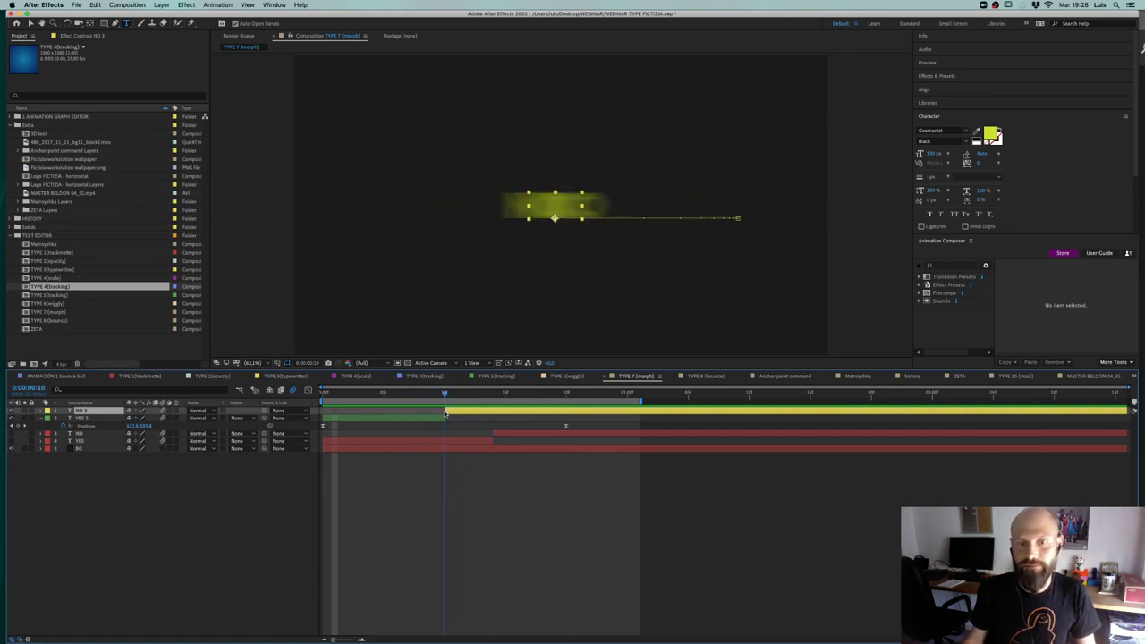
key(space)
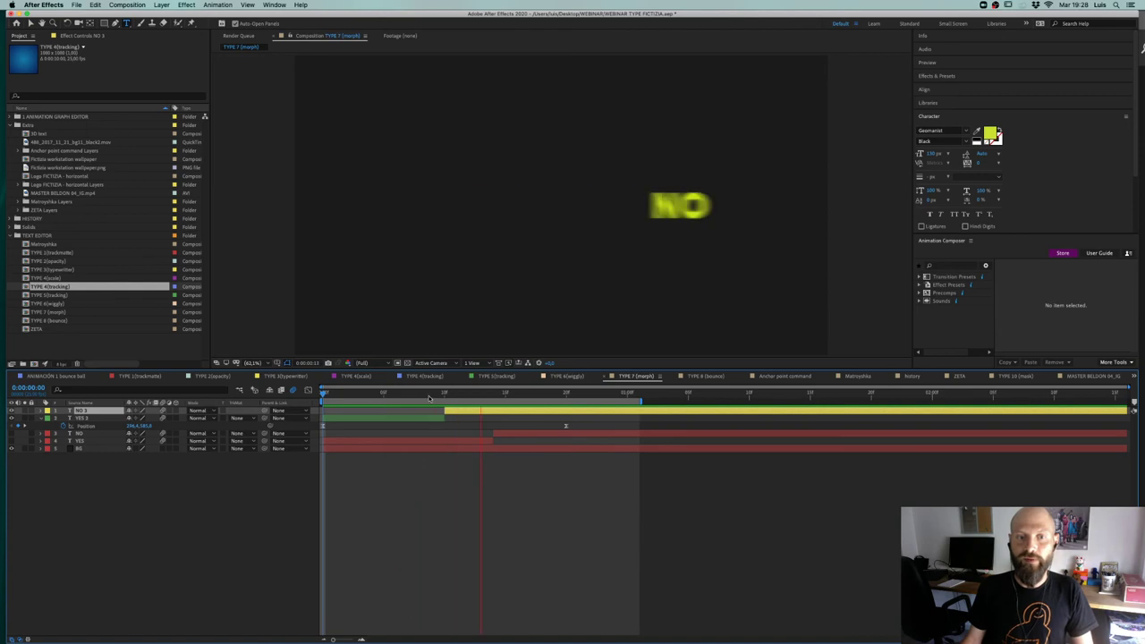
Step: Check the blurred YES text at frame 8, just before the word swap, and deselect all layers
drag(429, 398, 490, 397)
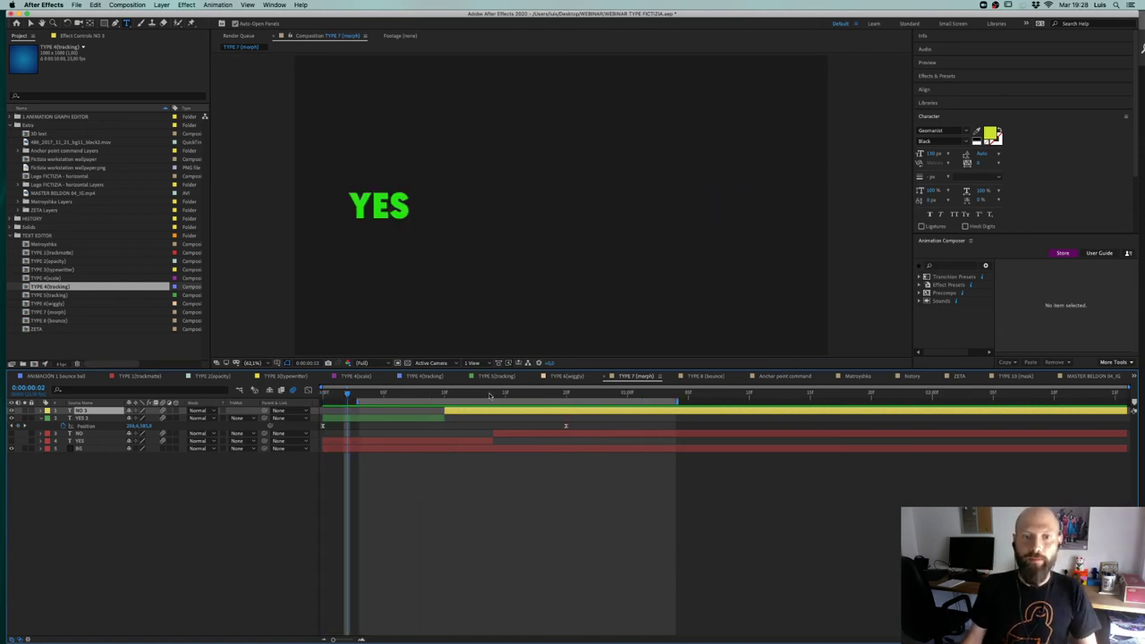
mouse_move(401, 405)
mouse_down()
mouse_move(369, 401)
mouse_move(481, 394)
mouse_move(420, 393)
mouse_up()
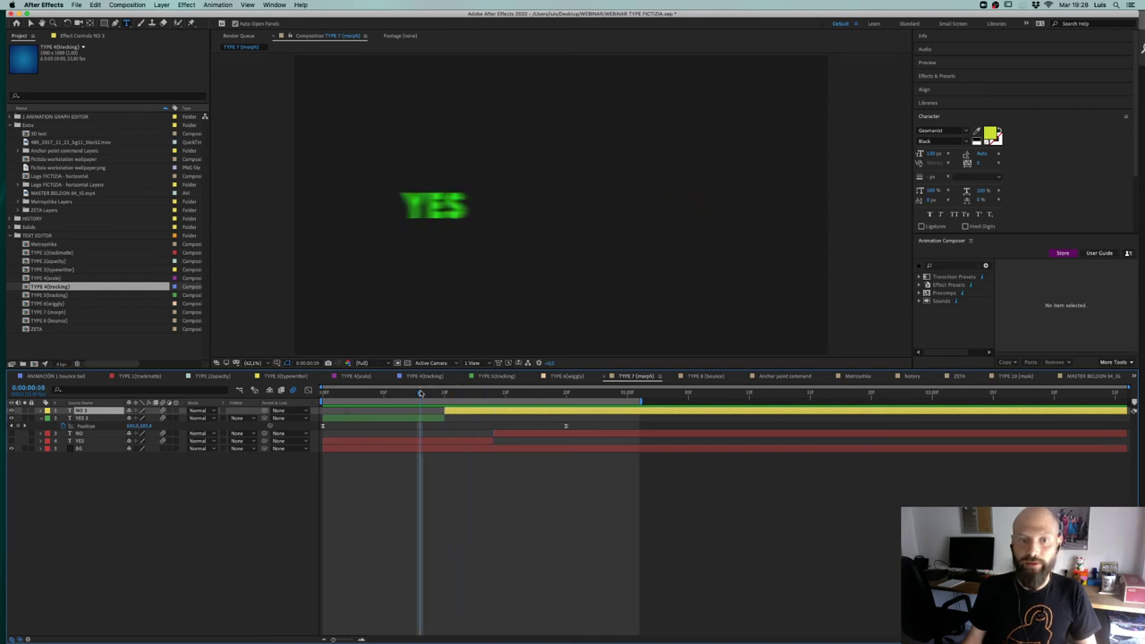
click(392, 499)
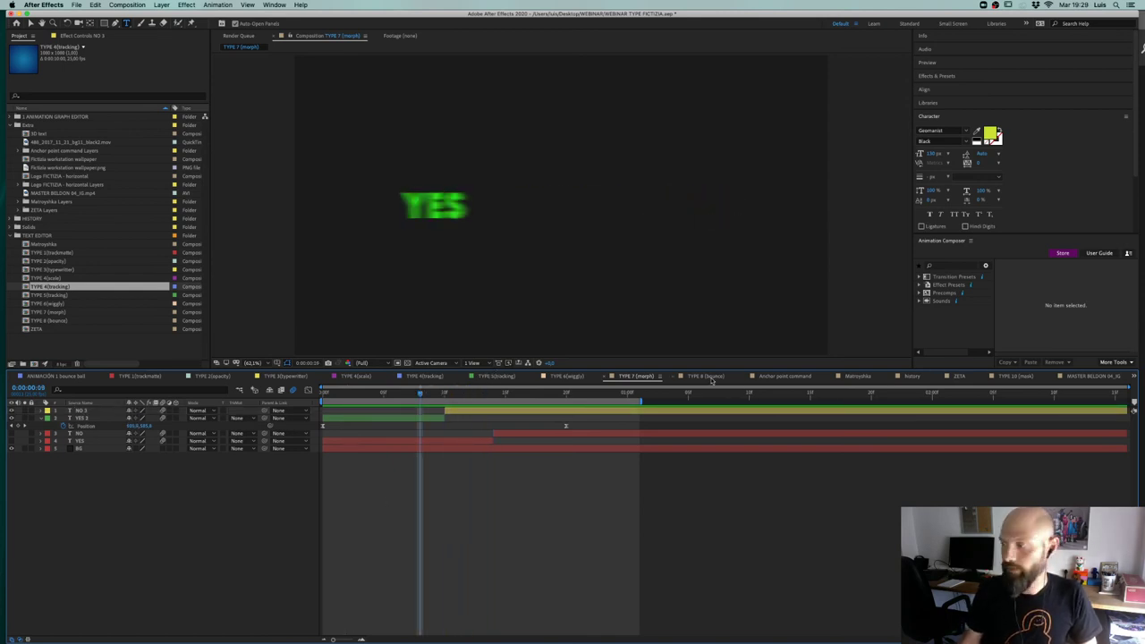
Step: Open the TYPE 8 (bounce) composition and preview the finished FICTIZIA letter animation from frame 0
click(712, 379)
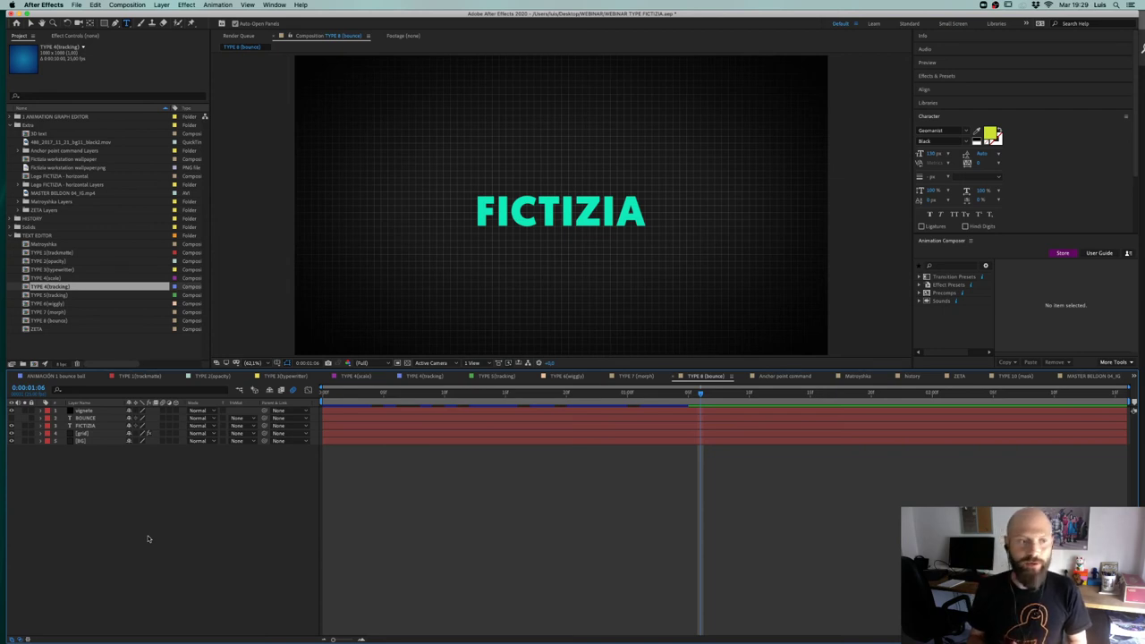
drag(340, 395, 323, 394)
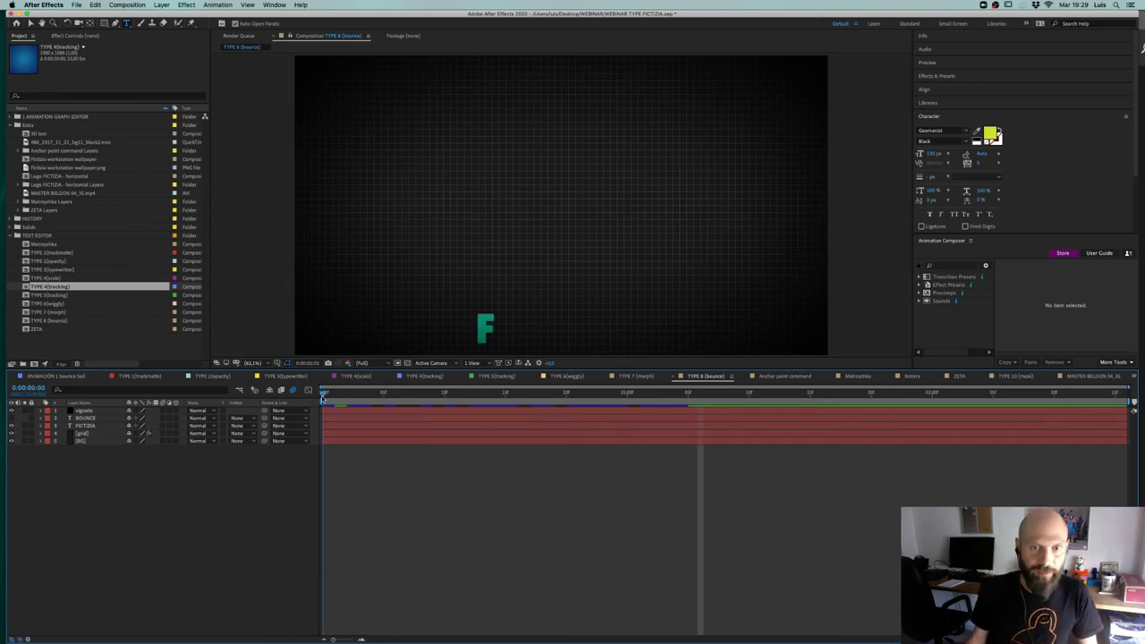
key(space)
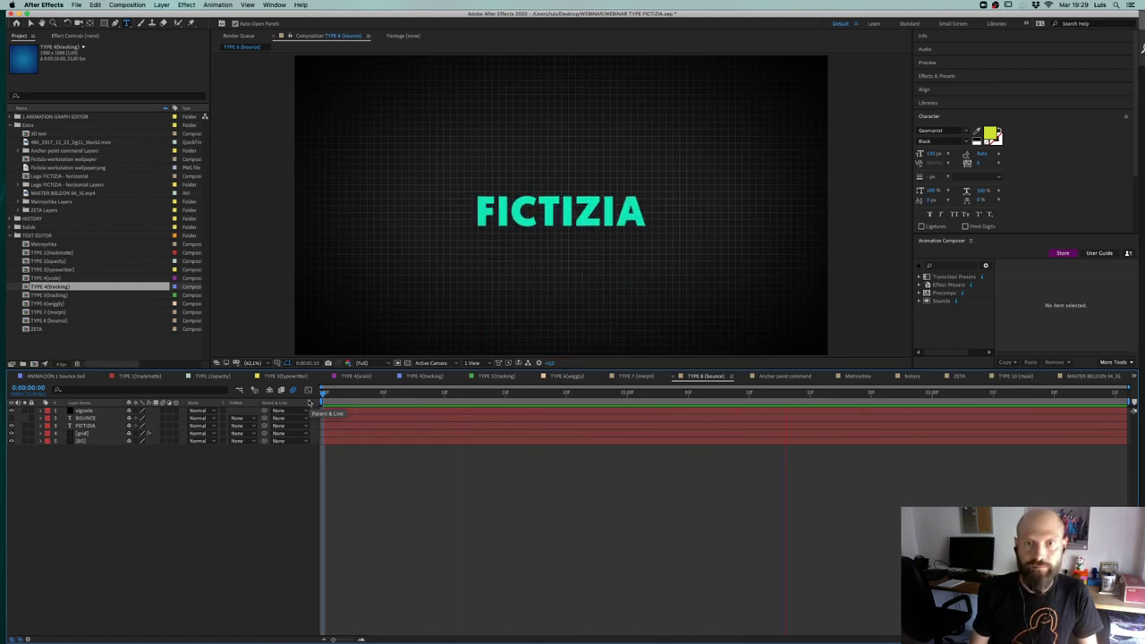
key(space)
key(space)
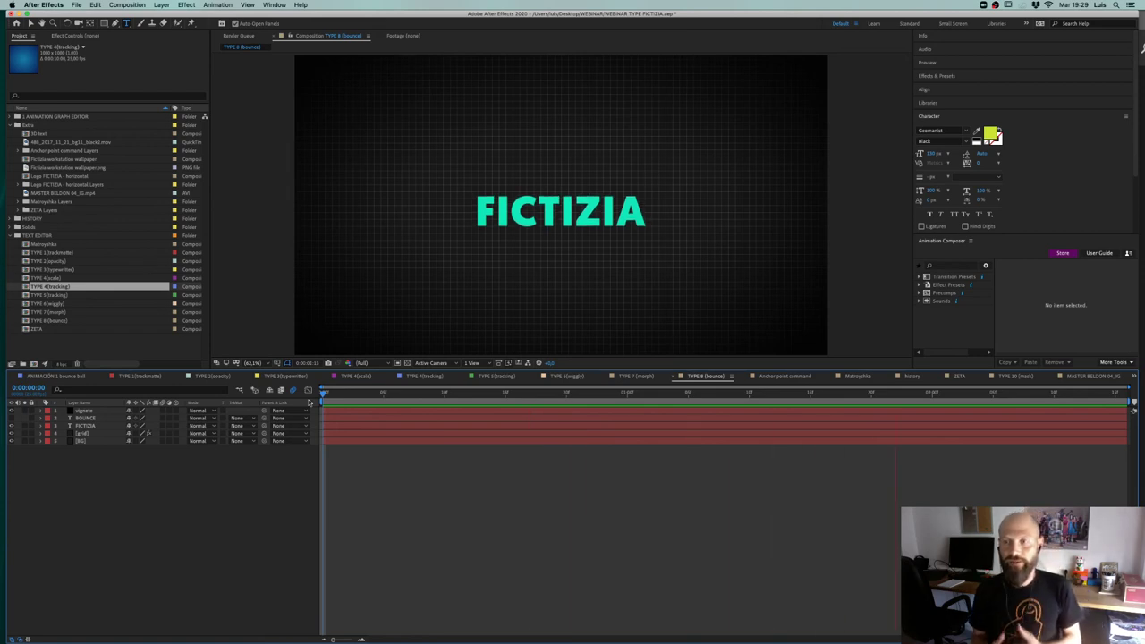
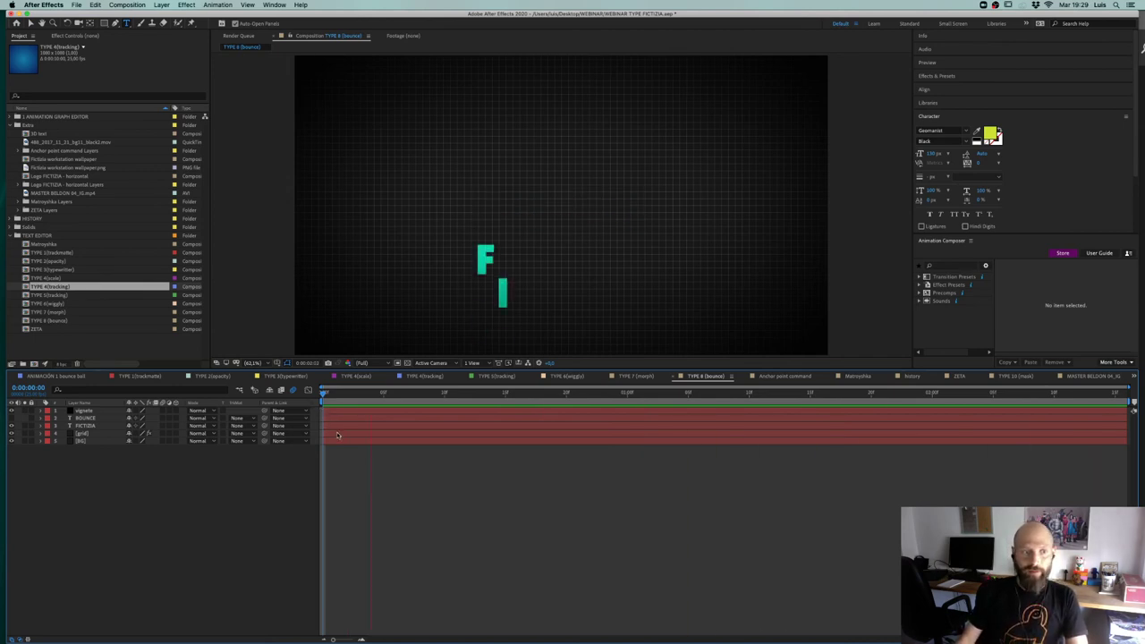
drag(339, 393, 295, 445)
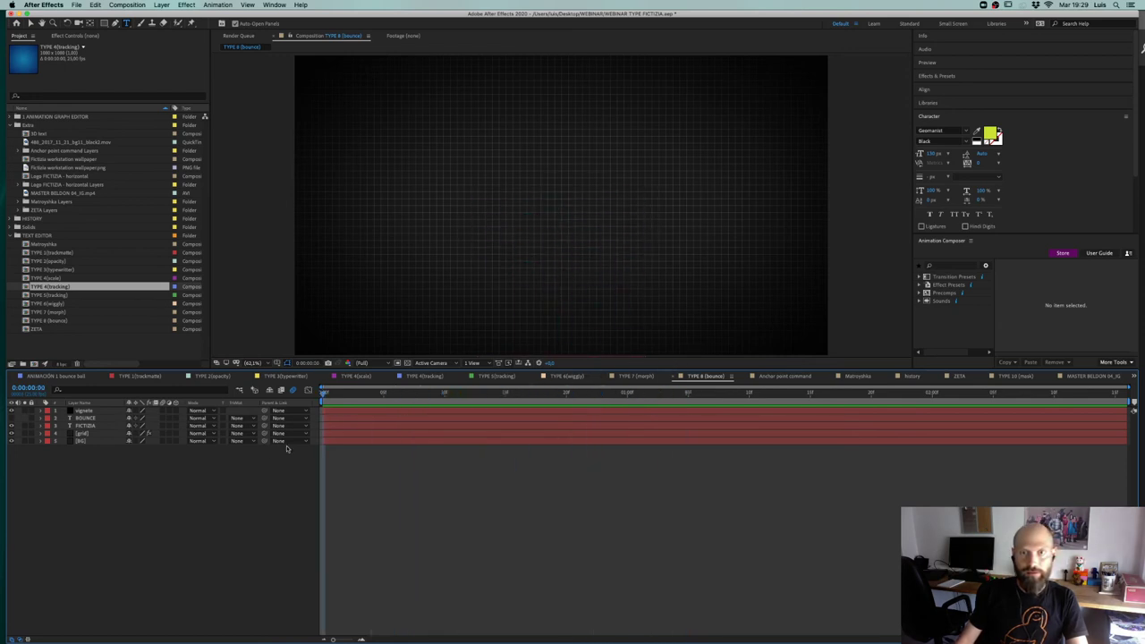
key(space)
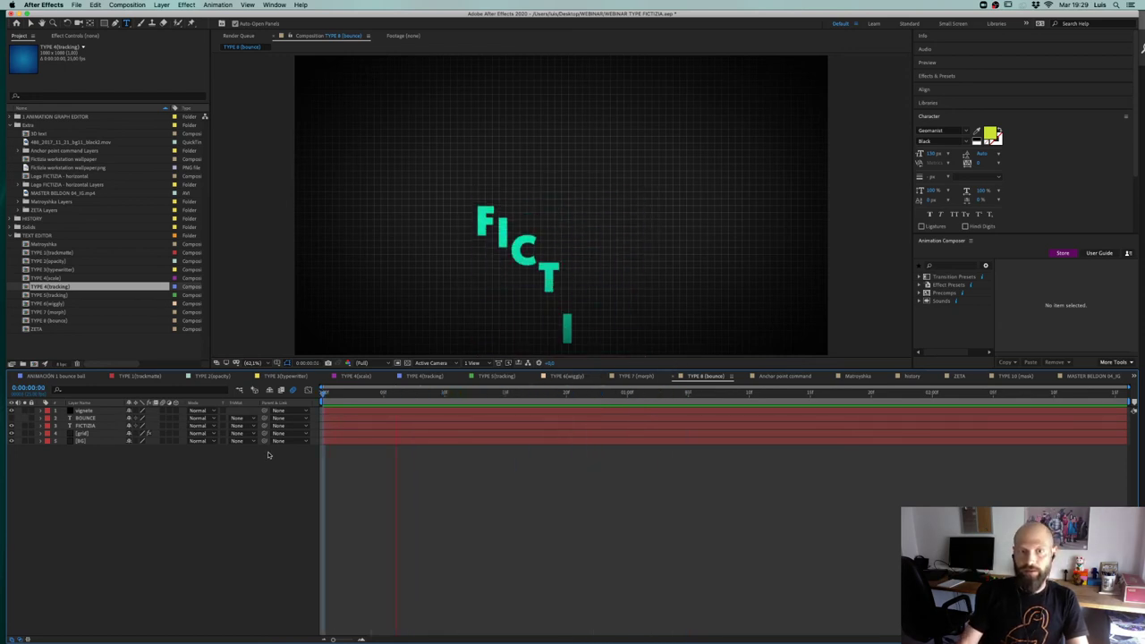
key(space)
Step: Hide the existing FICTIZIA layer and create a new text layer reading "FICTIZIA" near the centre of the frame
click(85, 426)
click(102, 483)
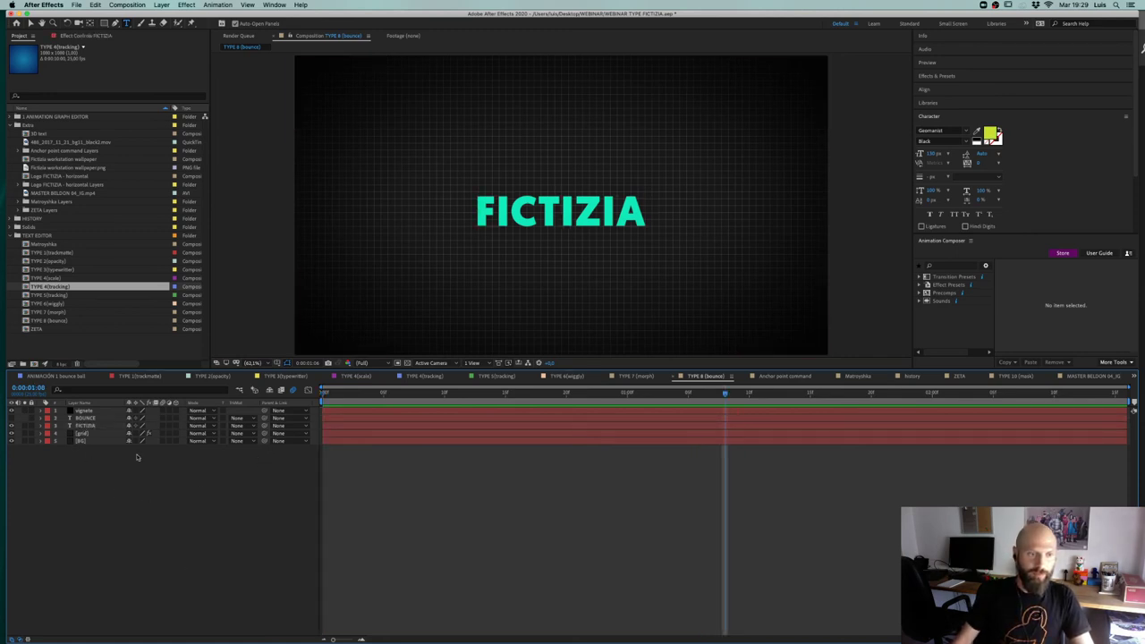
click(11, 426)
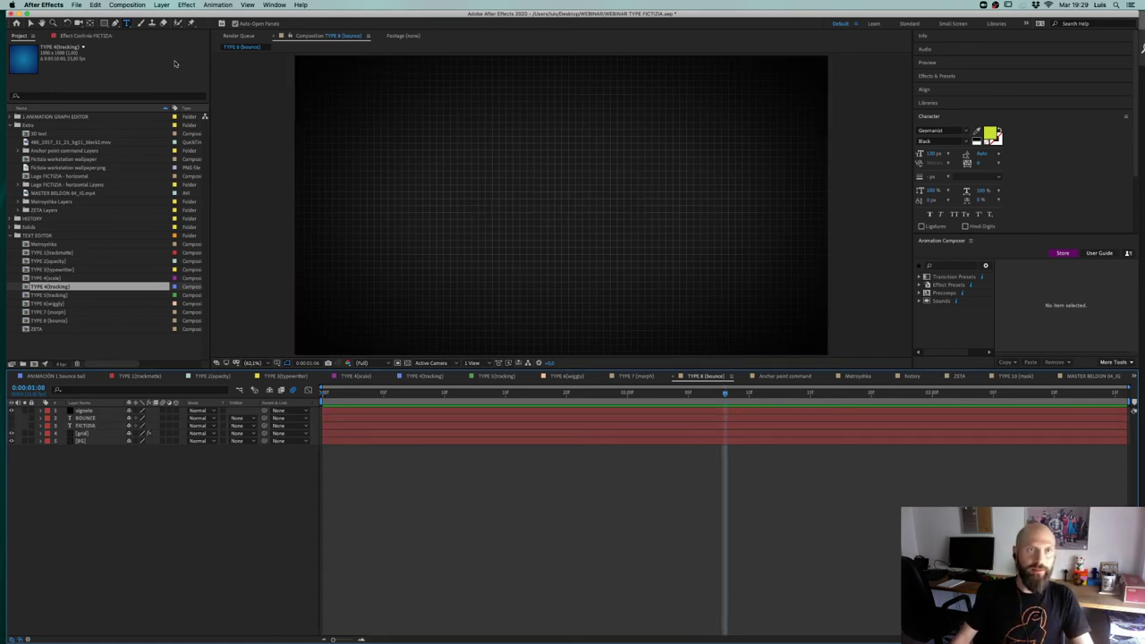
click(562, 210)
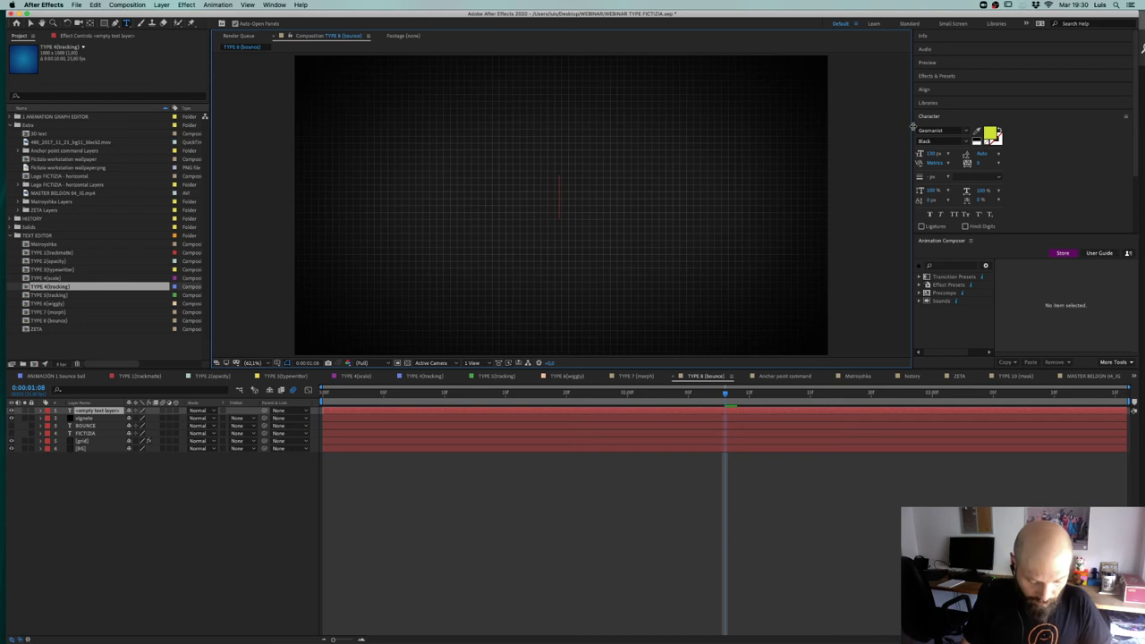
text(FICTIZIA)
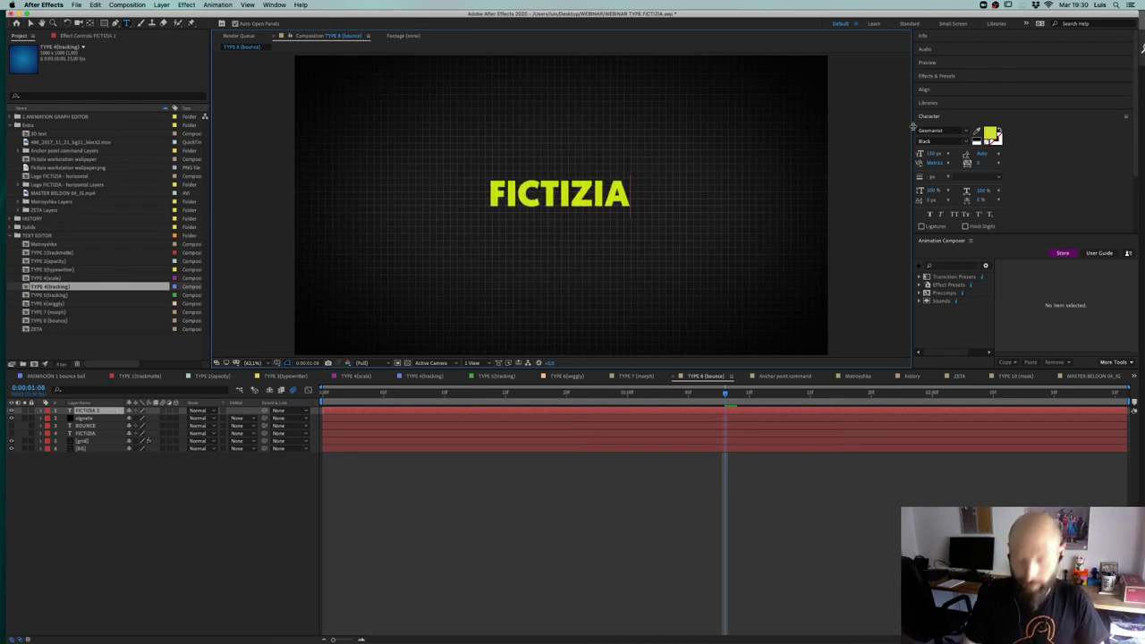
Step: Change the fill colour of the whole new FICTIZIA text to a bright green
key(super+a)
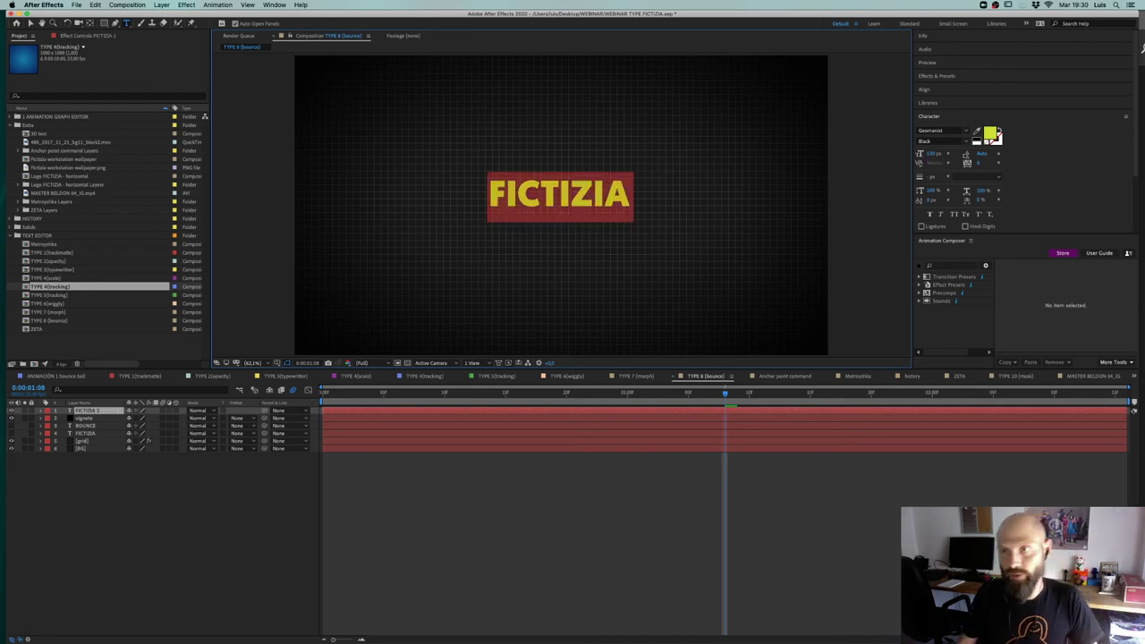
click(992, 134)
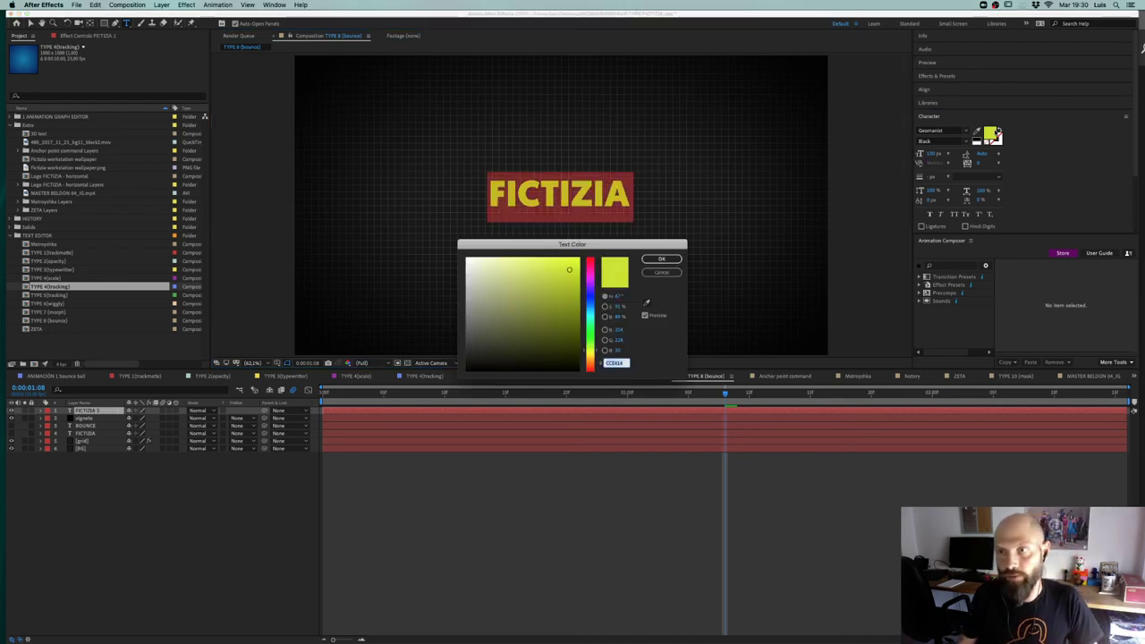
click(591, 315)
drag(591, 315, 588, 320)
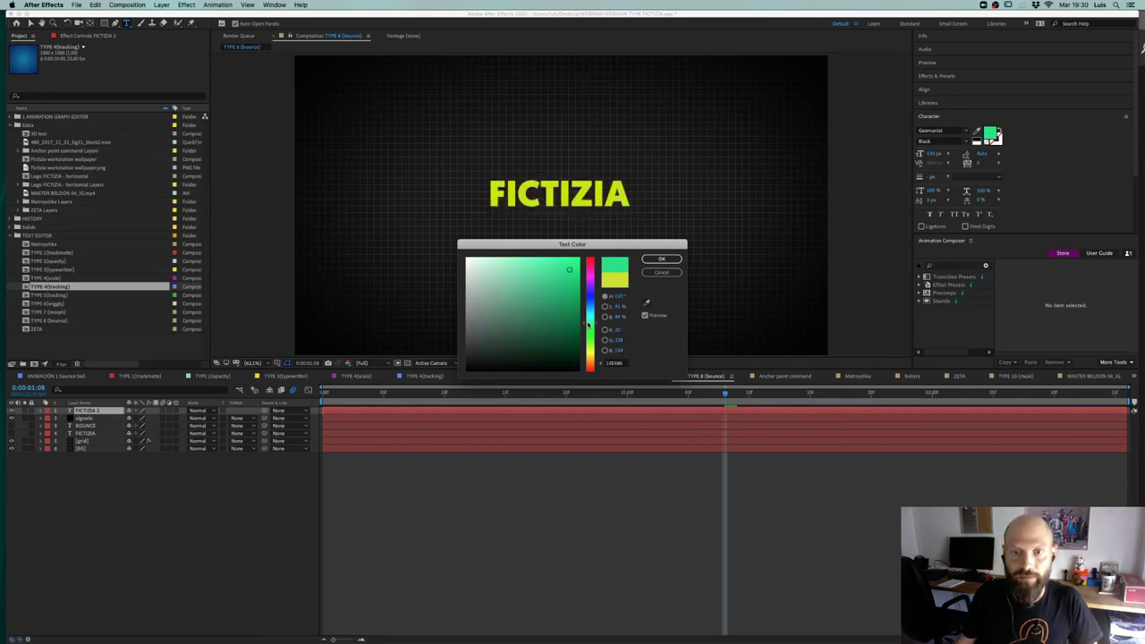
click(659, 258)
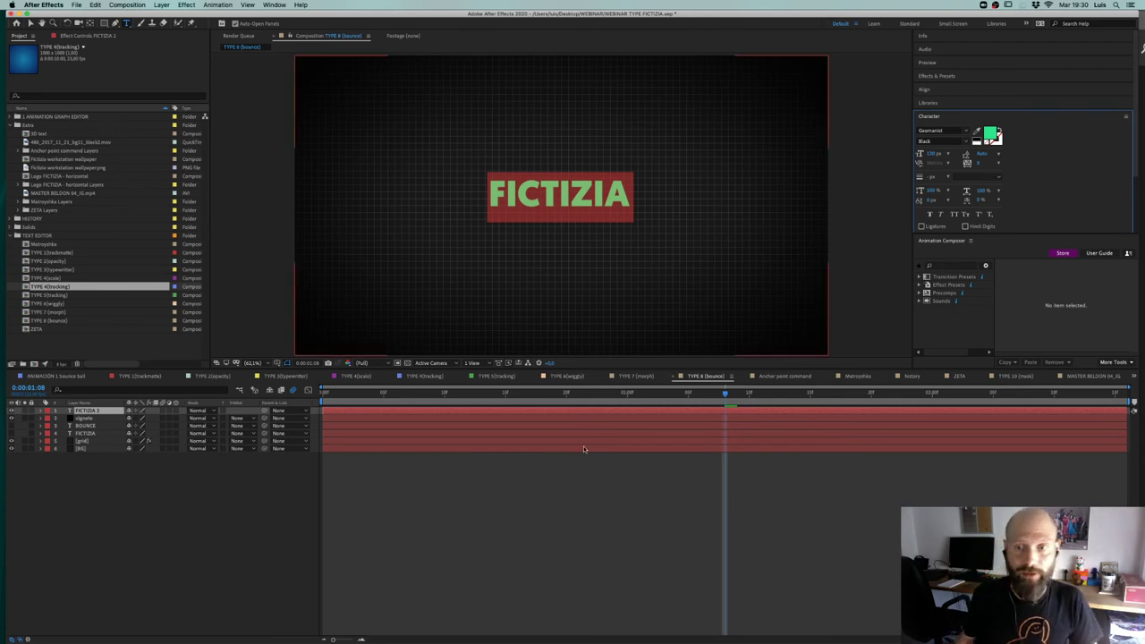
Step: Align the new FICTIZIA layer horizontally and vertically to the centre of the composition
click(97, 412)
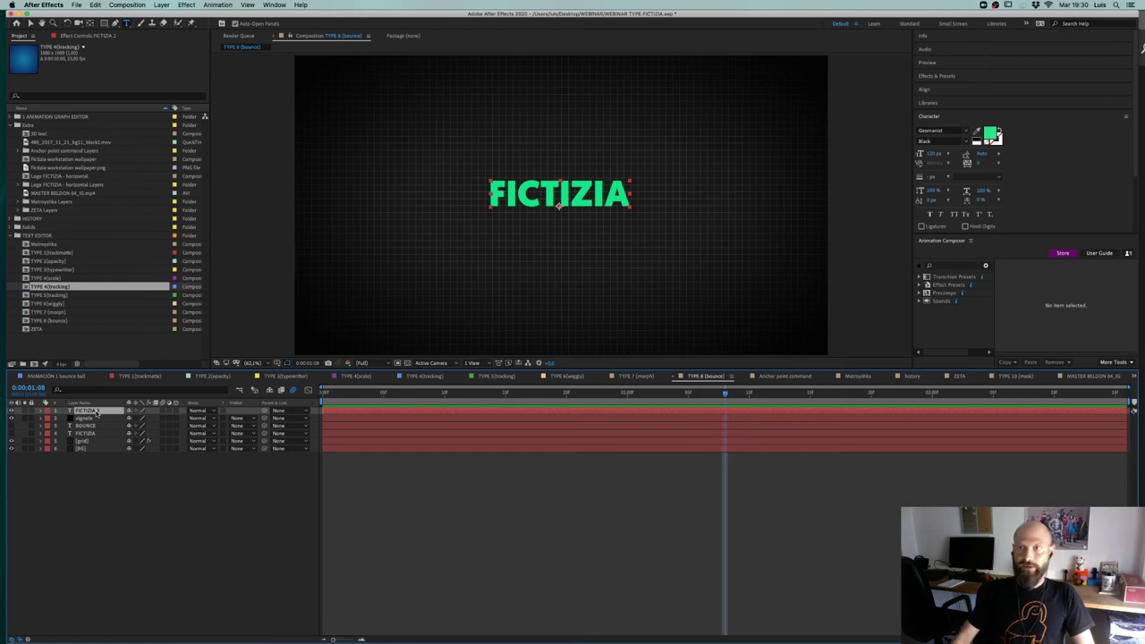
click(924, 90)
click(937, 111)
key(Caps_Lock)
key(Caps_Lock)
click(982, 110)
click(186, 573)
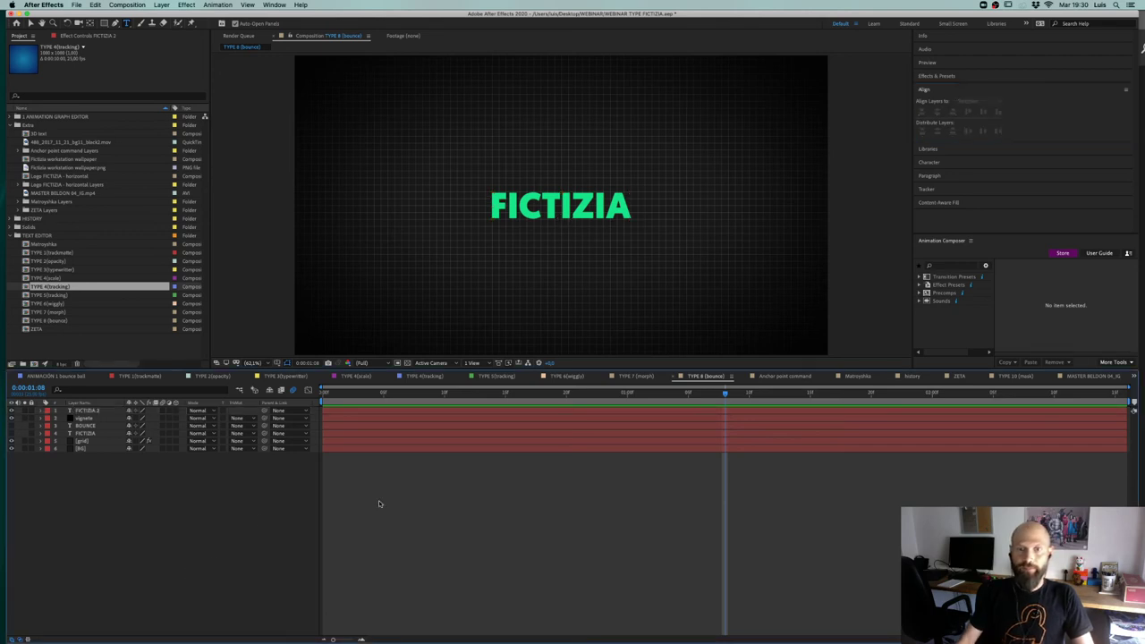
Step: Place the new FICTIZIA layer below the vignette layer and delete the BOUNCE and original FICTIZIA layers
drag(433, 395, 323, 395)
drag(86, 411, 86, 424)
click(88, 427)
shift+click(90, 434)
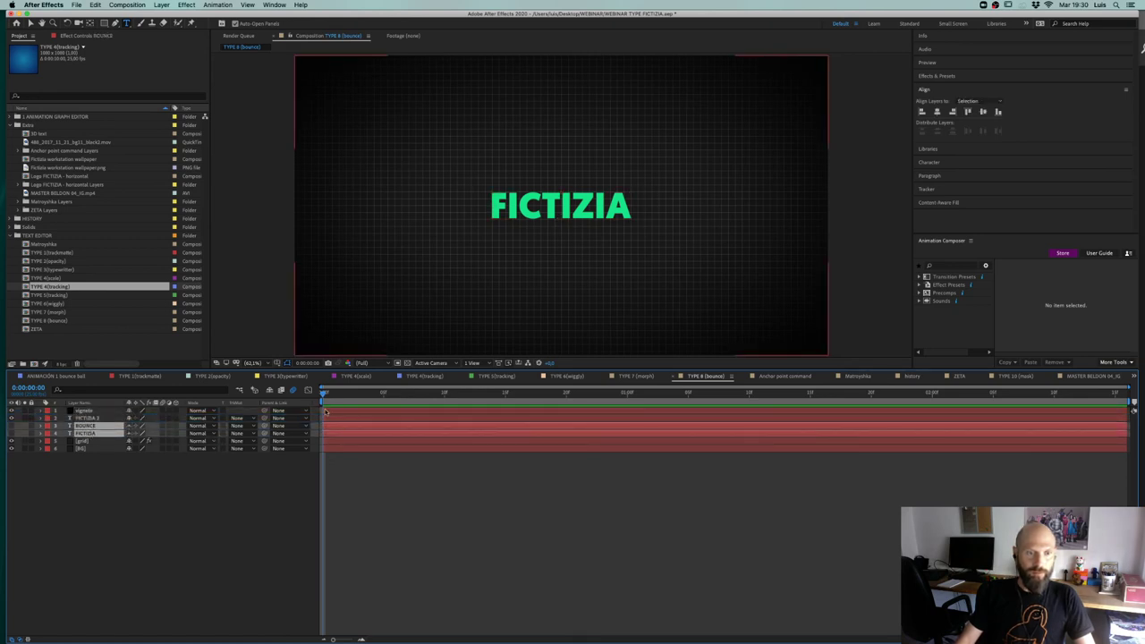
key(Delete)
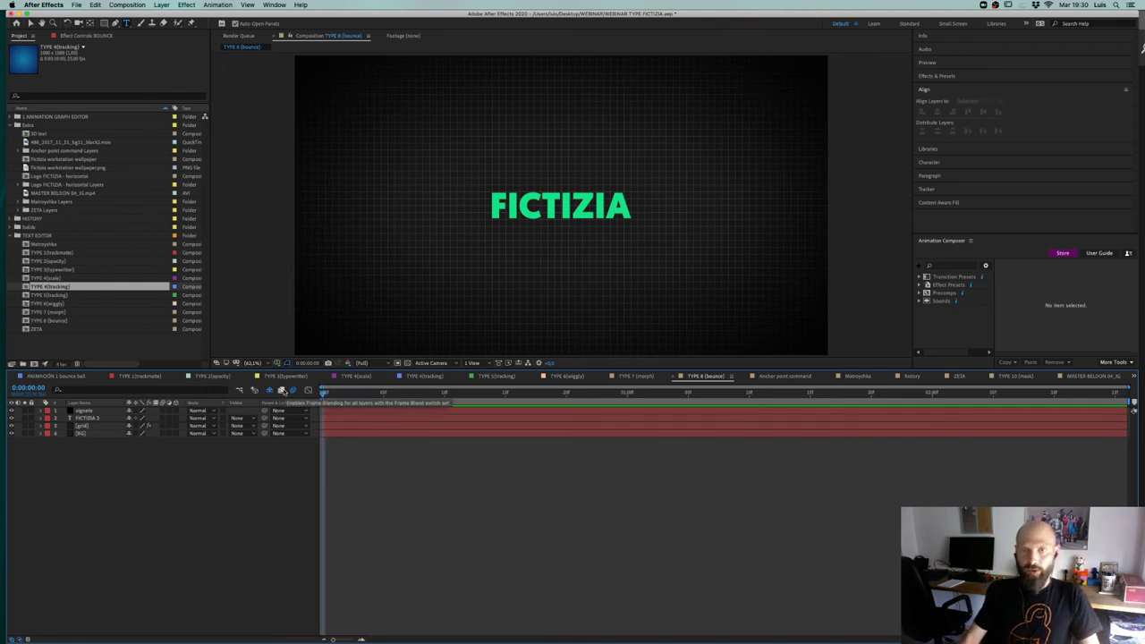
click(110, 411)
click(134, 450)
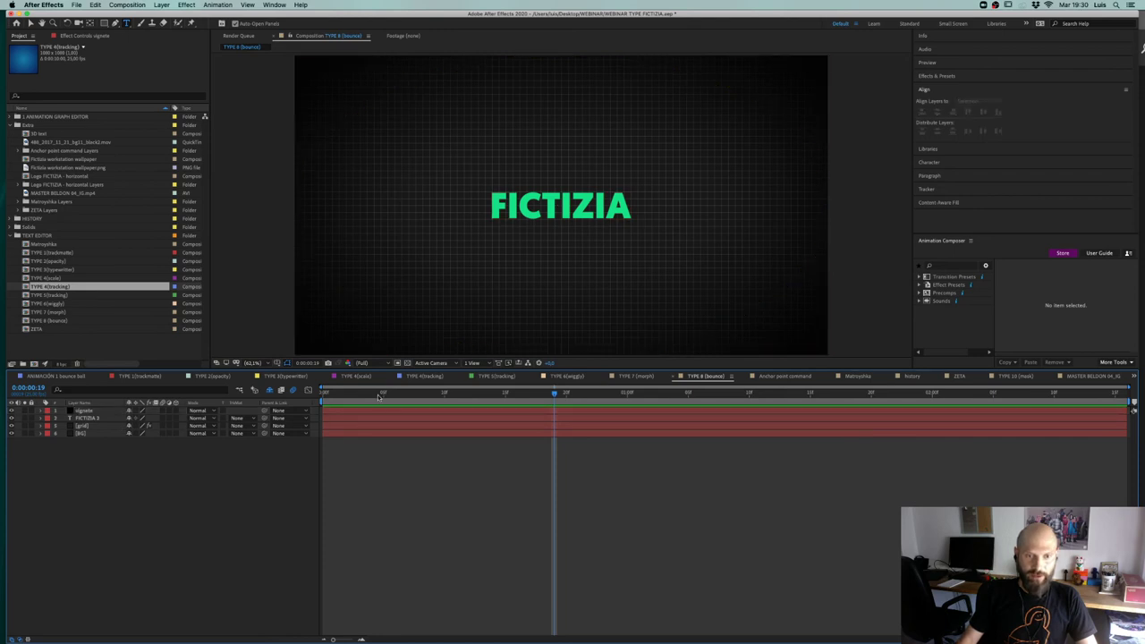
Step: Add a Position animator to the FICTIZIA text at frame 0 and offset its vertical value until the text sits below the frame
click(336, 394)
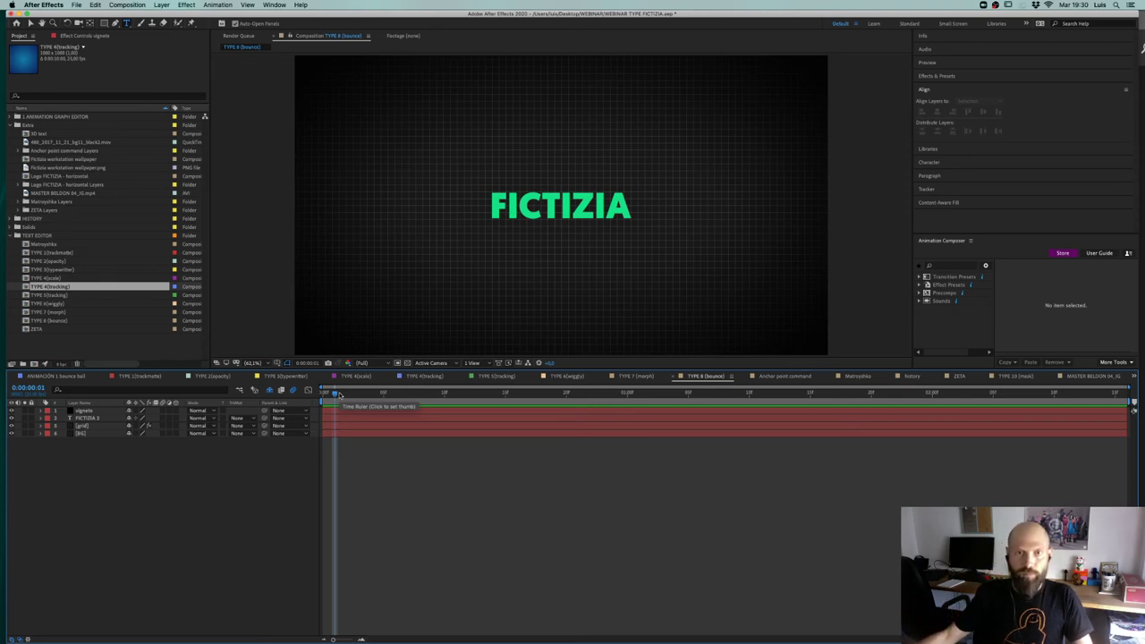
drag(348, 394, 319, 397)
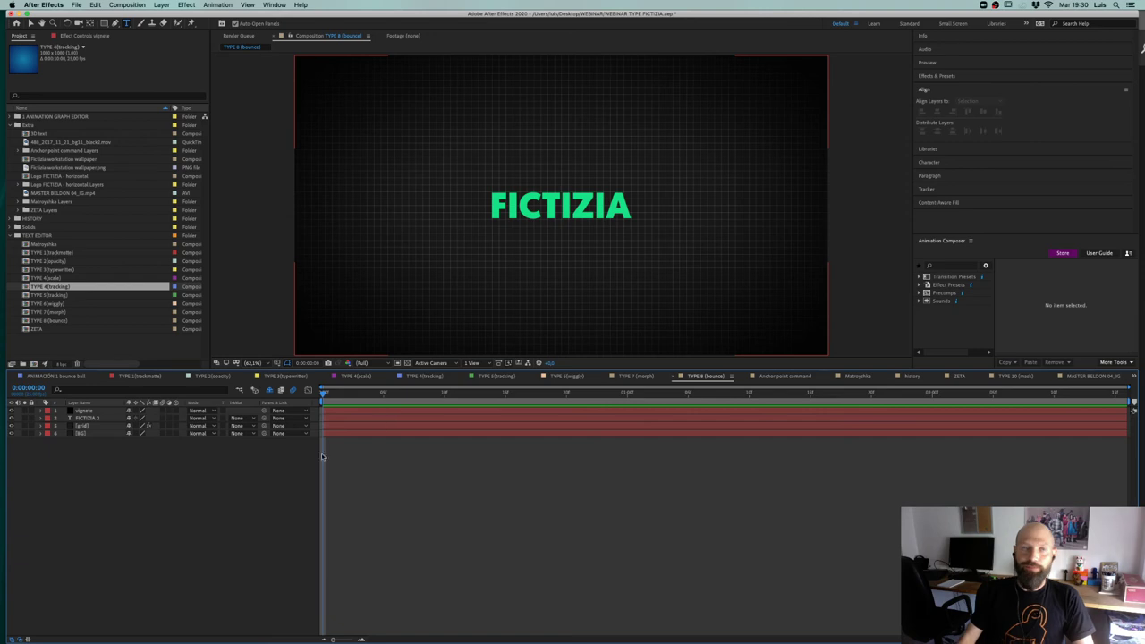
click(98, 418)
click(41, 419)
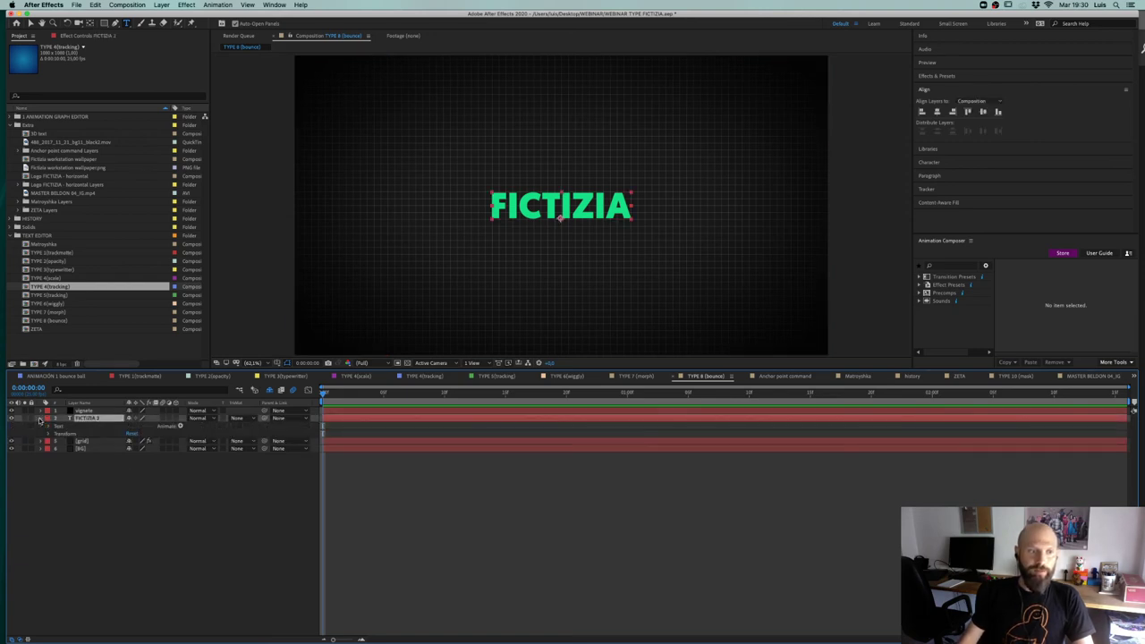
click(179, 427)
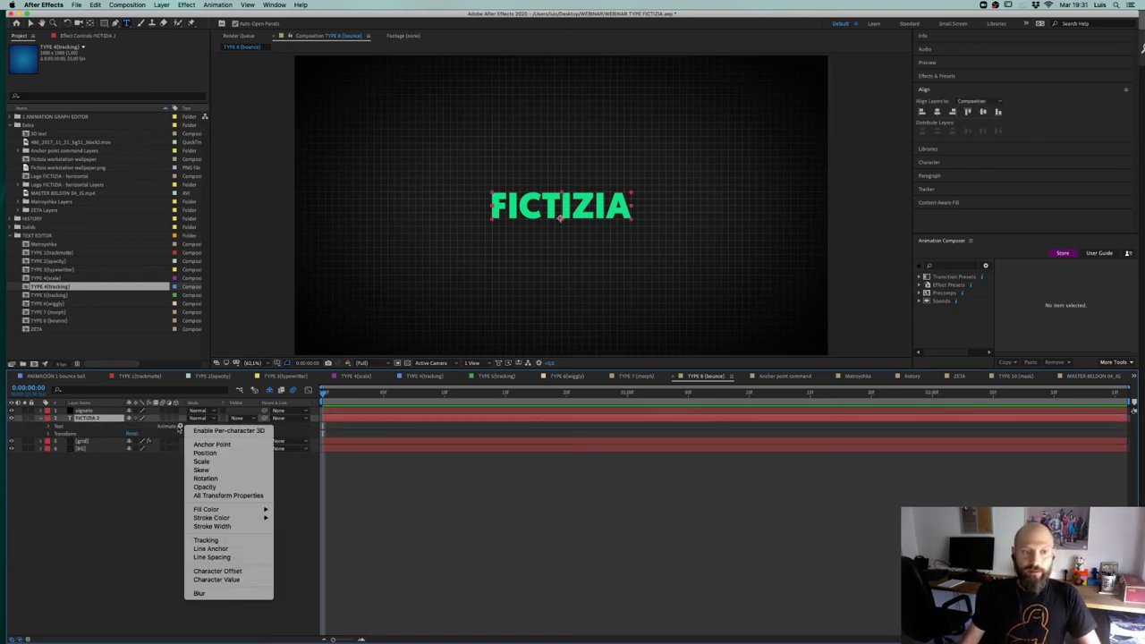
click(204, 453)
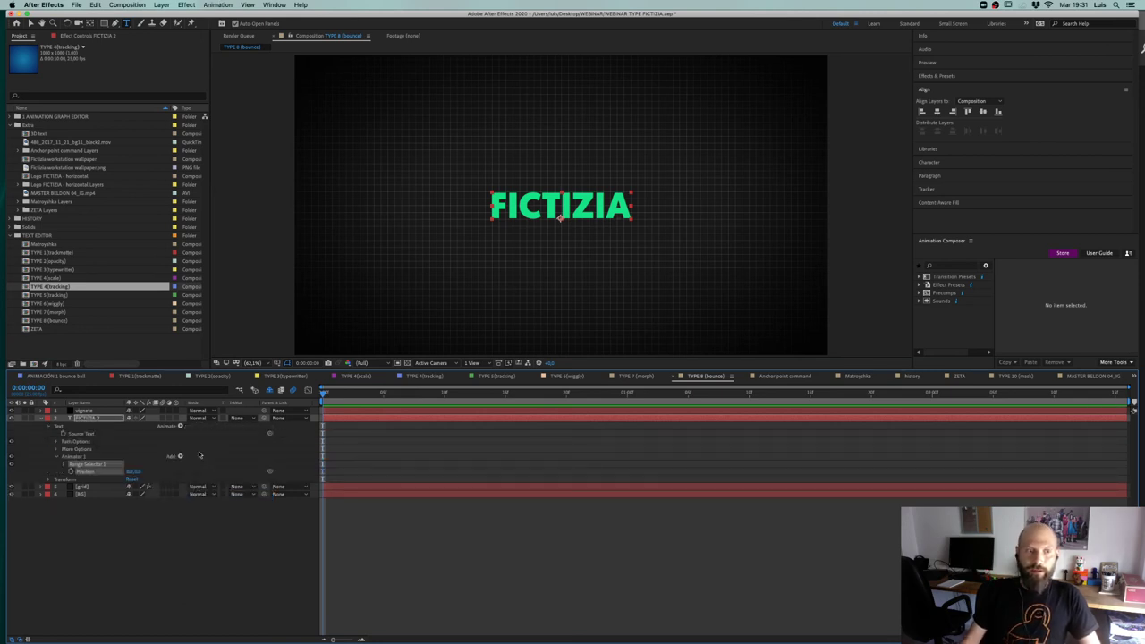
drag(138, 474, 448, 433)
click(254, 578)
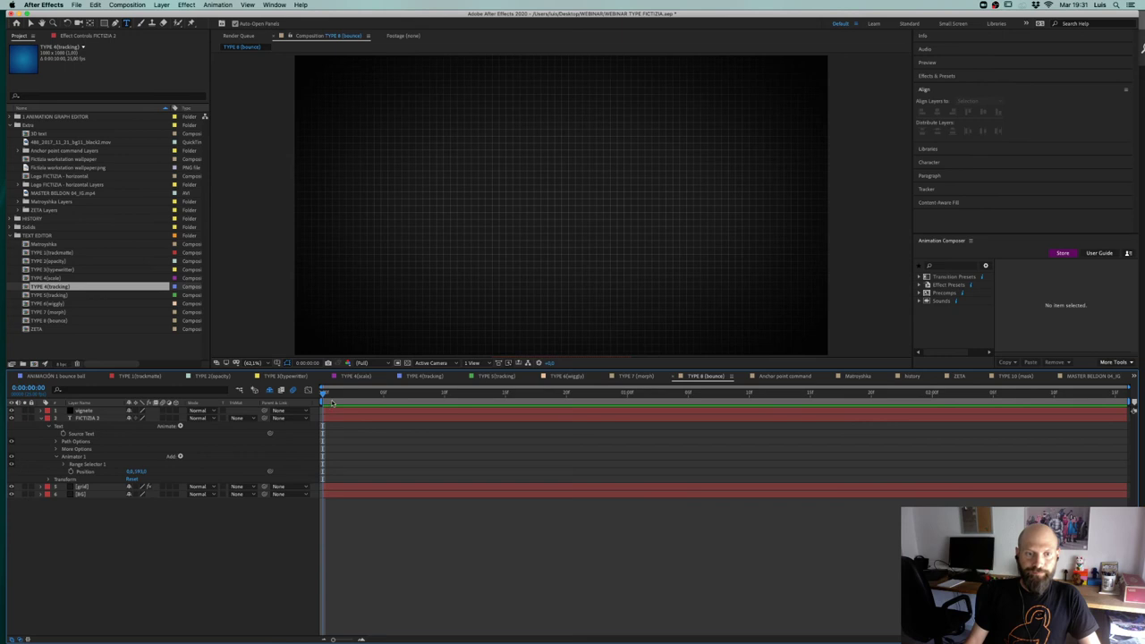
Step: Expand Range Selector 1 and test how End values of 0% and 40% affect the position of the letters
click(64, 465)
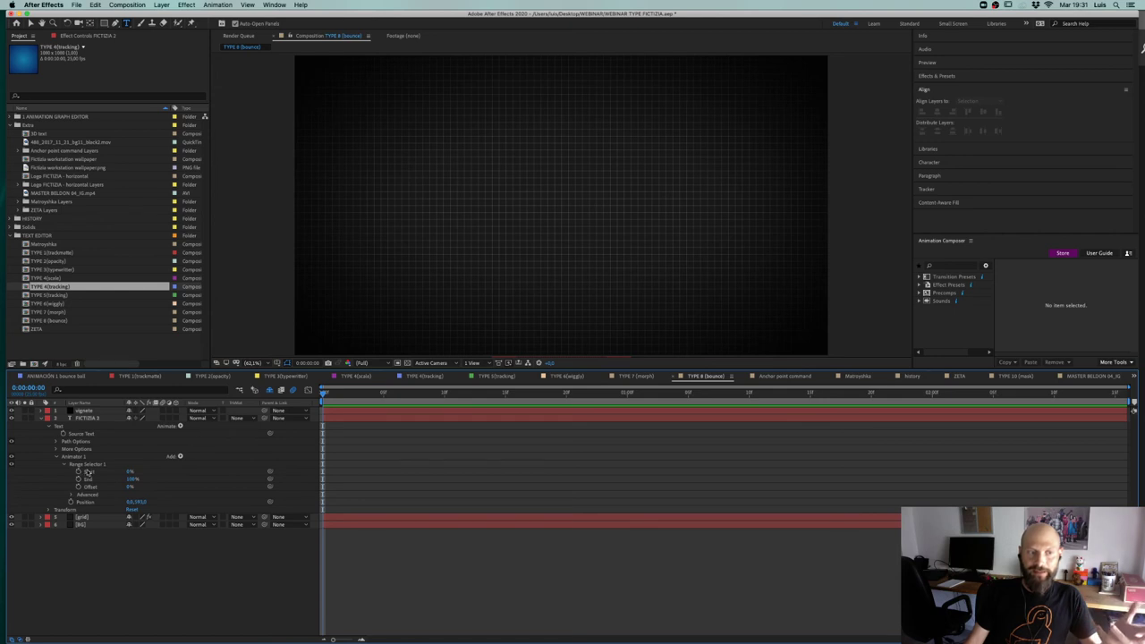
click(89, 480)
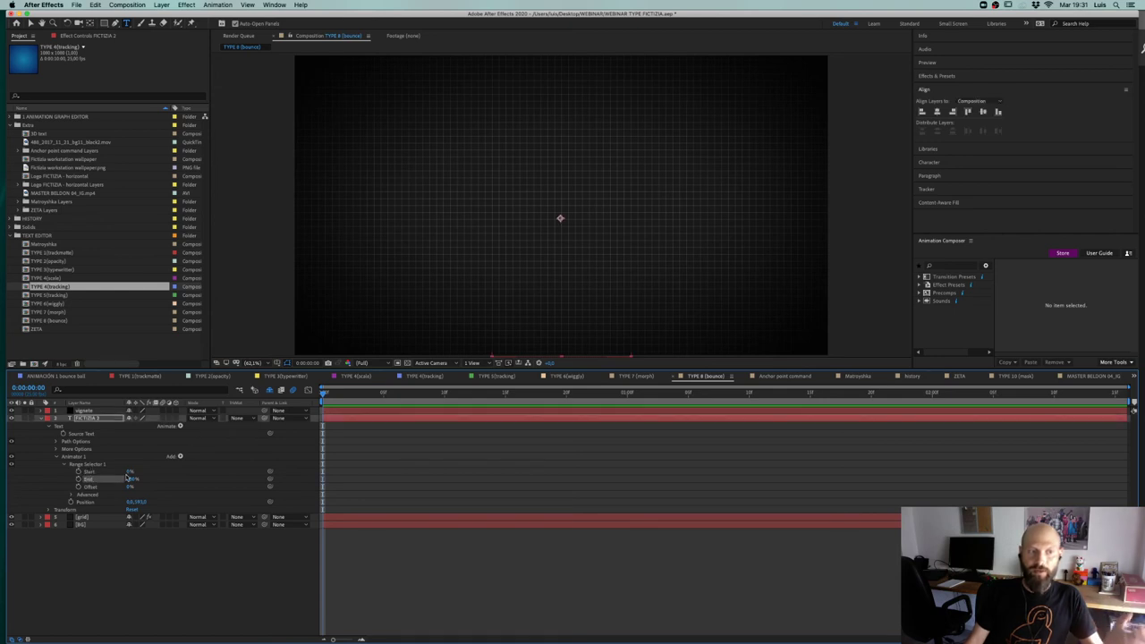
drag(129, 472, 81, 494)
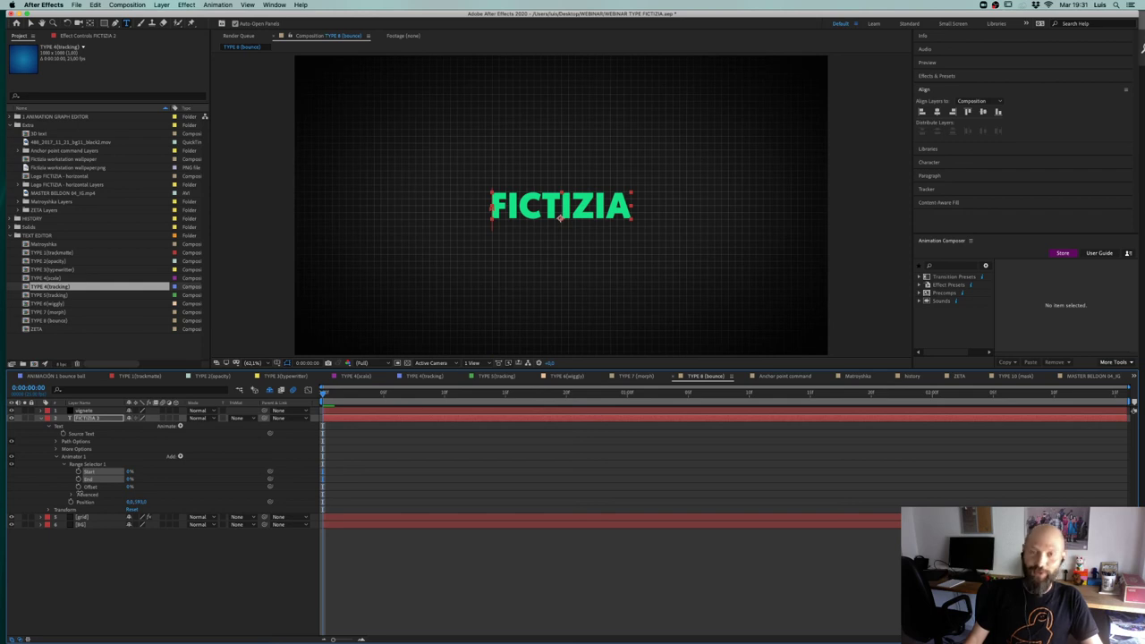
drag(80, 494, 97, 491)
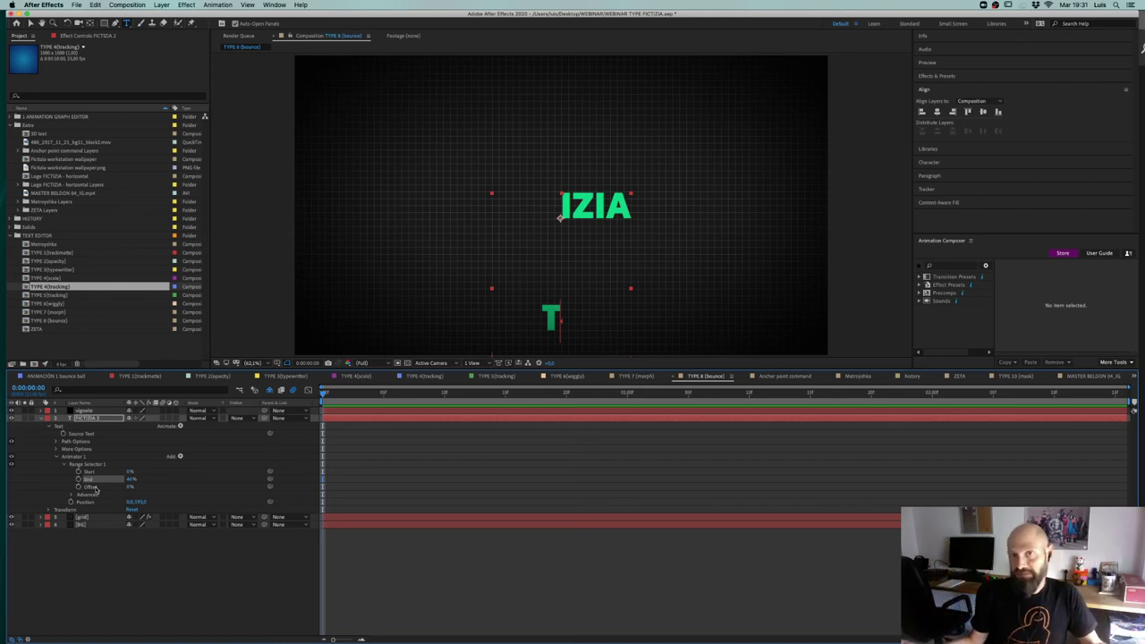
Step: Keyframe the Range Selector's End at 100% on frame 0 and 0% on frame 20
drag(131, 481, 85, 489)
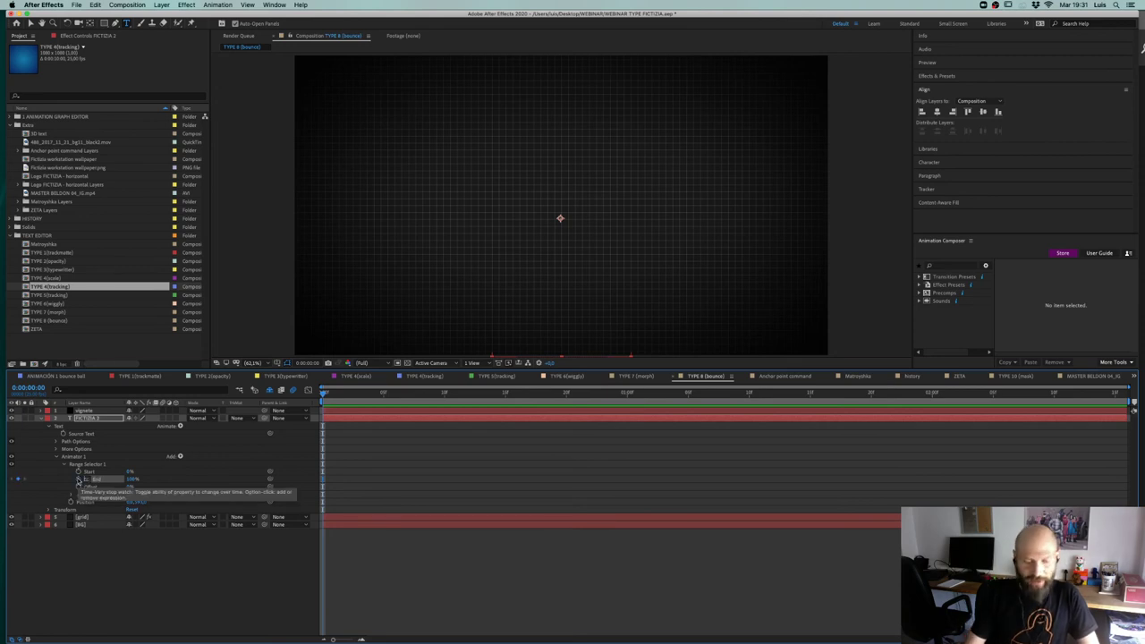
key(shift+Page_Down)
key(shift+Page_Down)
text(0)
key(Return)
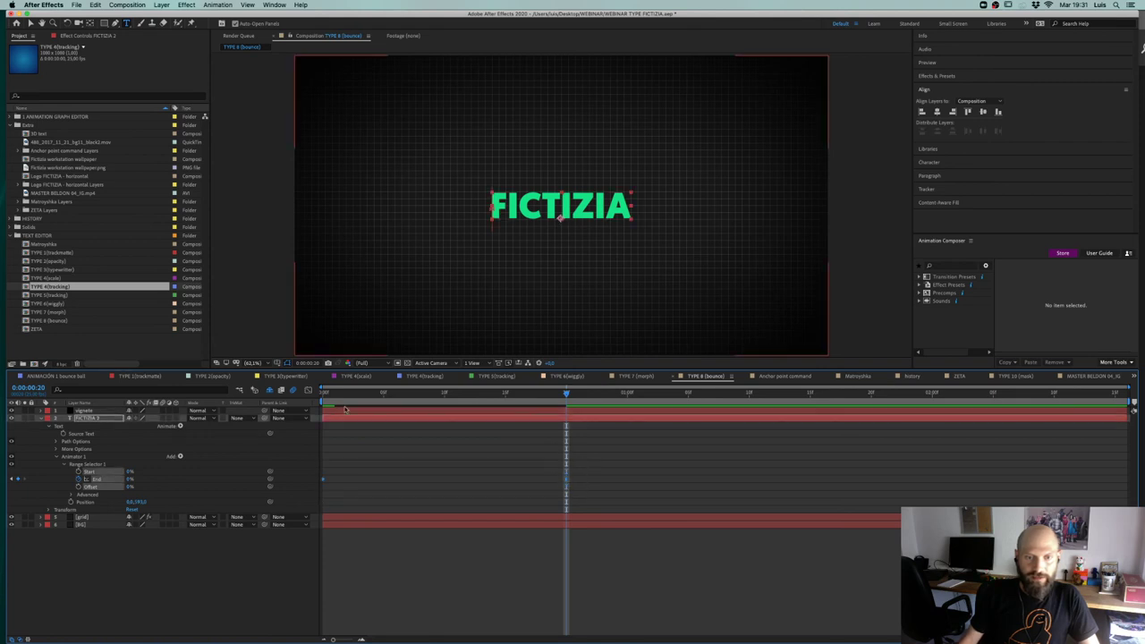
Step: Preview the FICTIZIA letter animation from frame 0 and check the order in which the letters arrive
key(Home)
key(space)
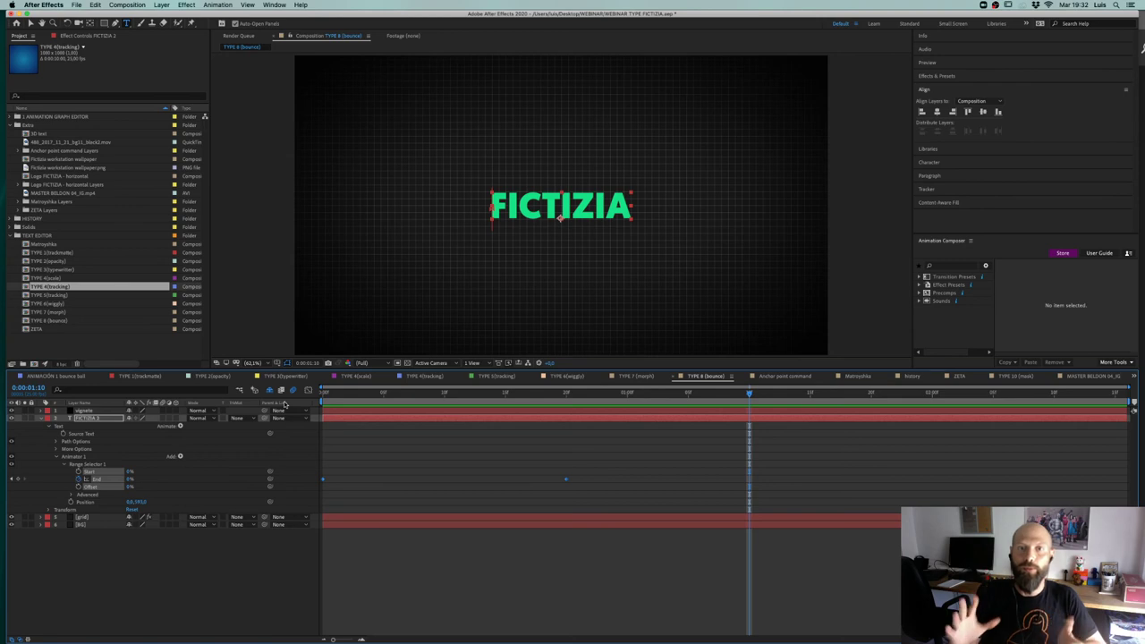
drag(343, 395, 312, 389)
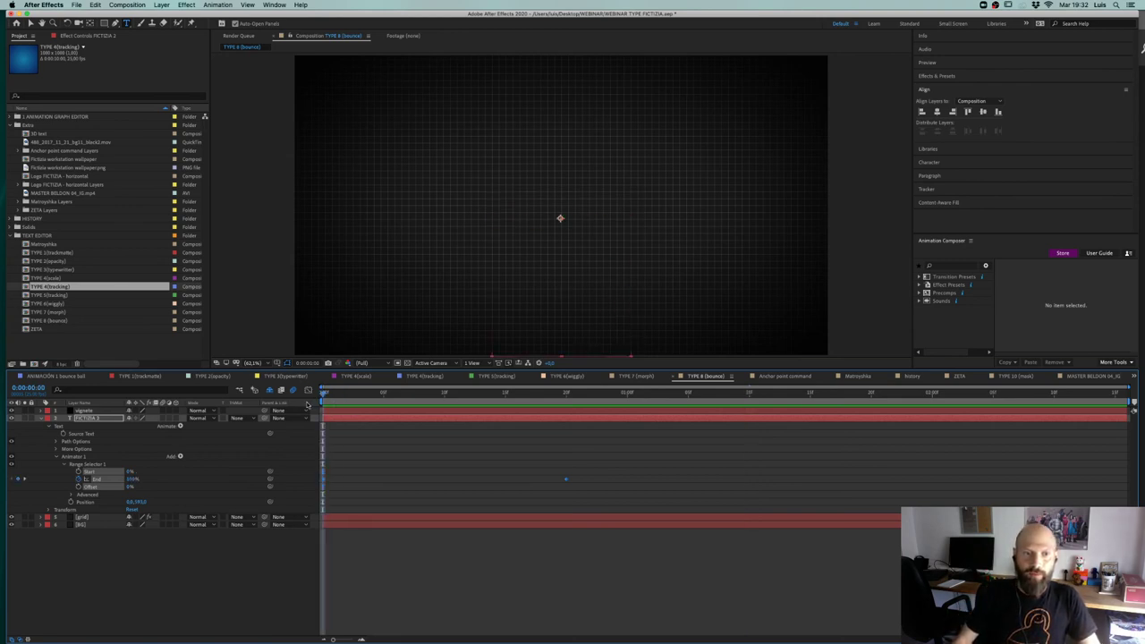
key(space)
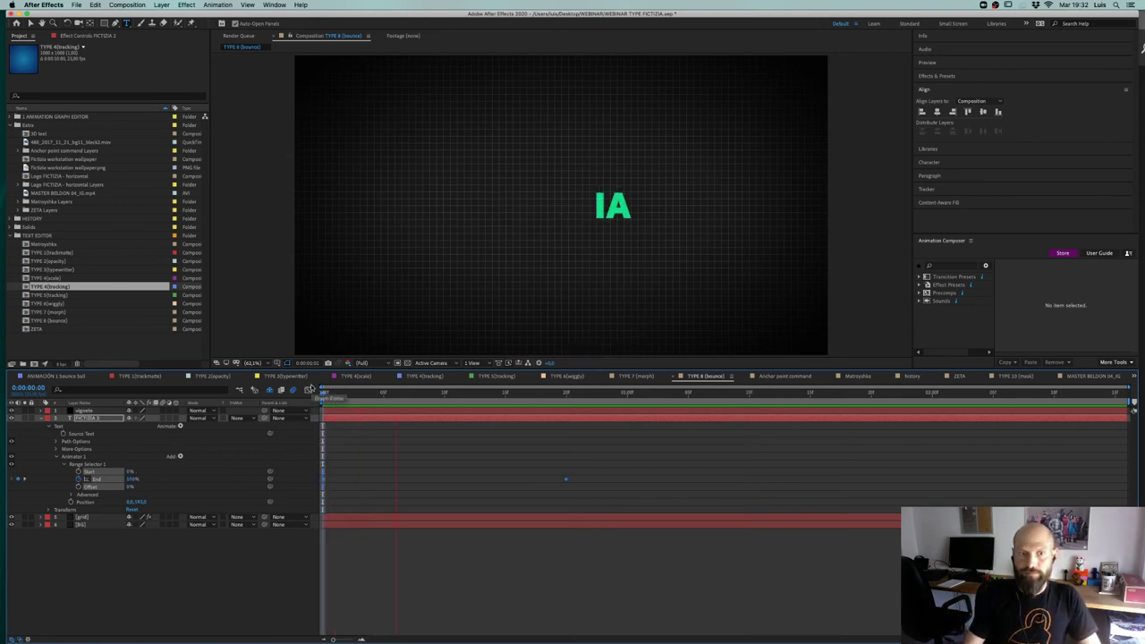
Step: Remove the End keyframes from Range Selector 1 at frame 0, keeping End at 100%
click(566, 394)
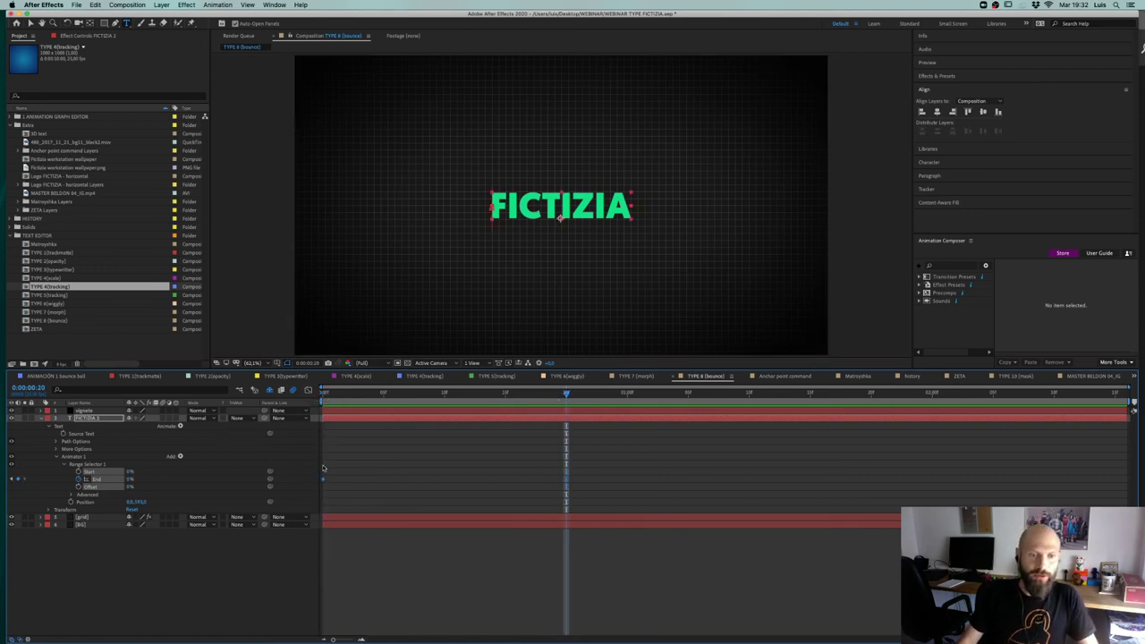
click(324, 396)
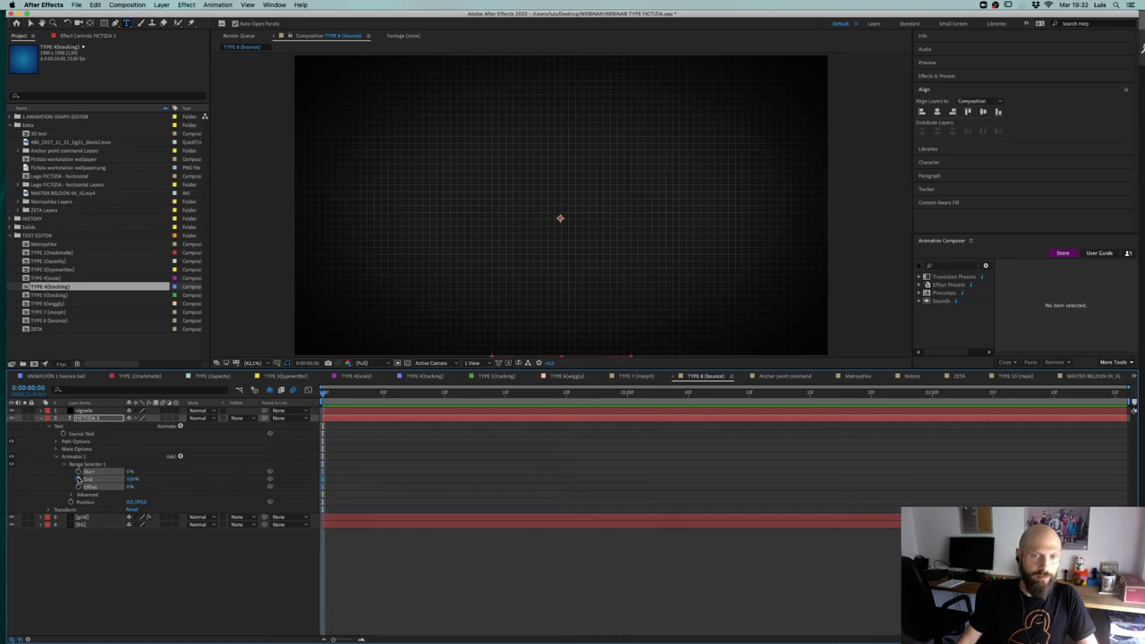
click(367, 510)
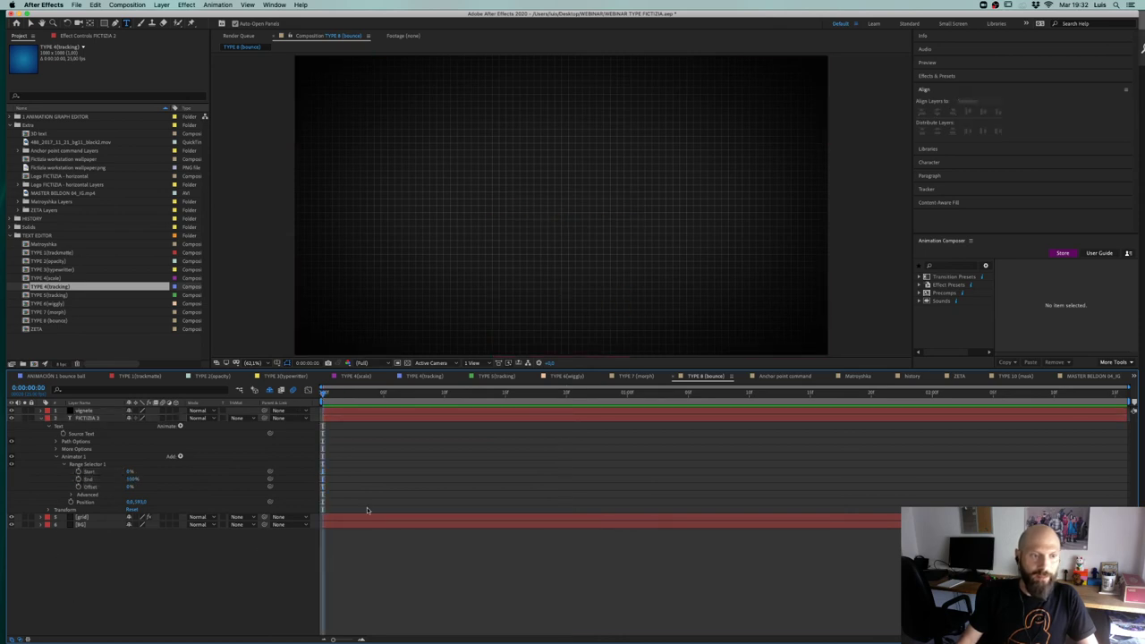
Step: Set the vertical Position value of the FICTIZIA text animator to 590
click(132, 504)
mouse_move(125, 502)
mouse_down()
mouse_move(95, 504)
mouse_move(142, 496)
mouse_up()
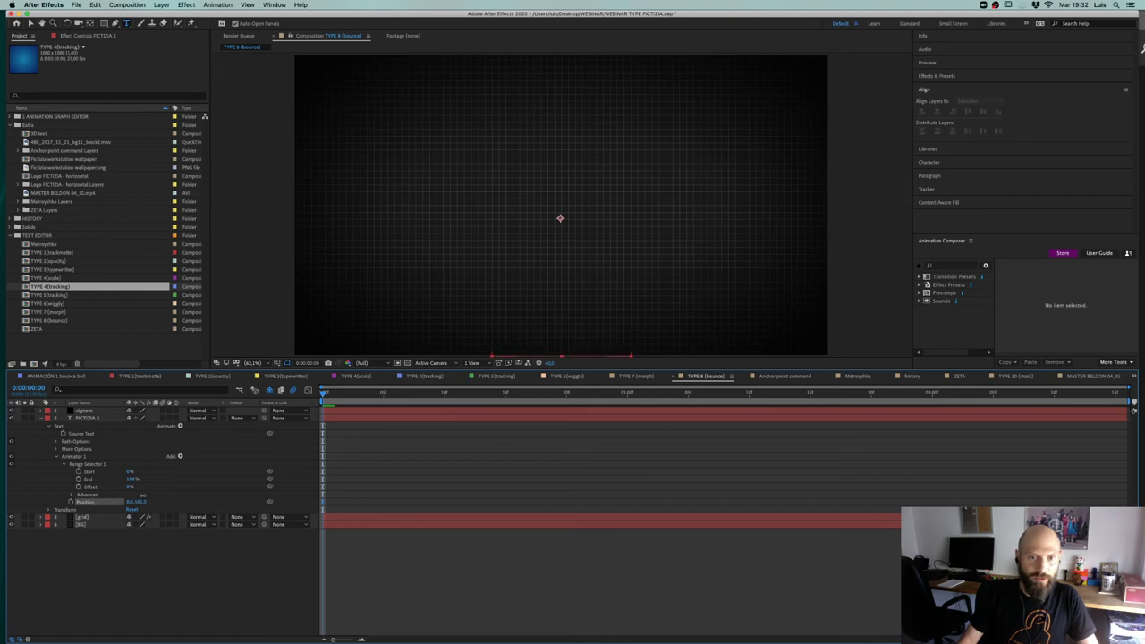
click(140, 502)
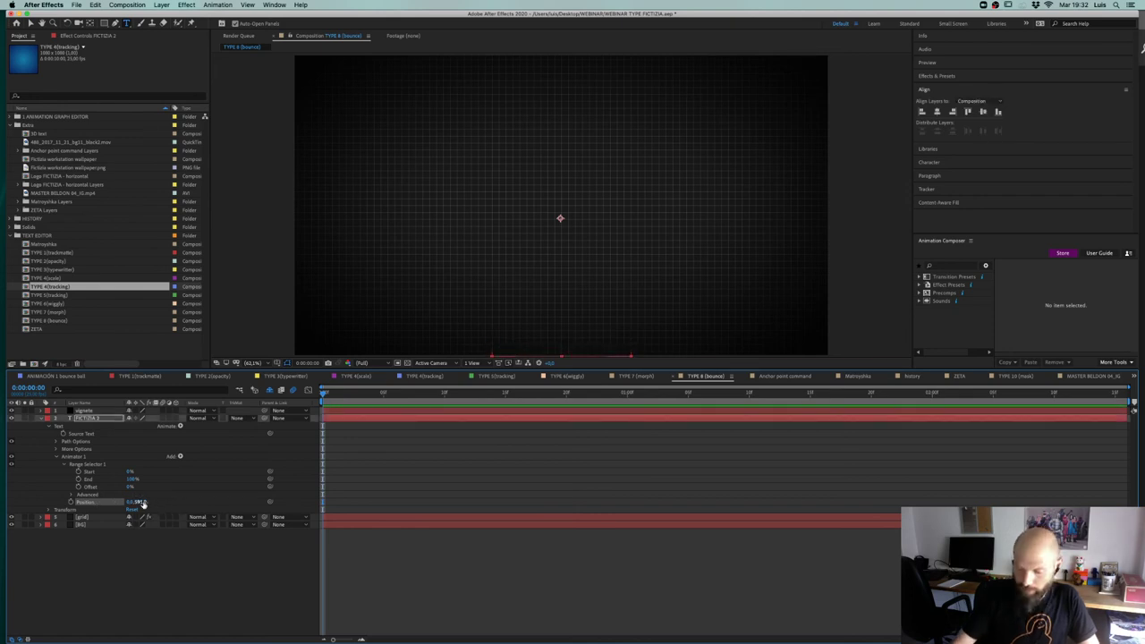
click(142, 503)
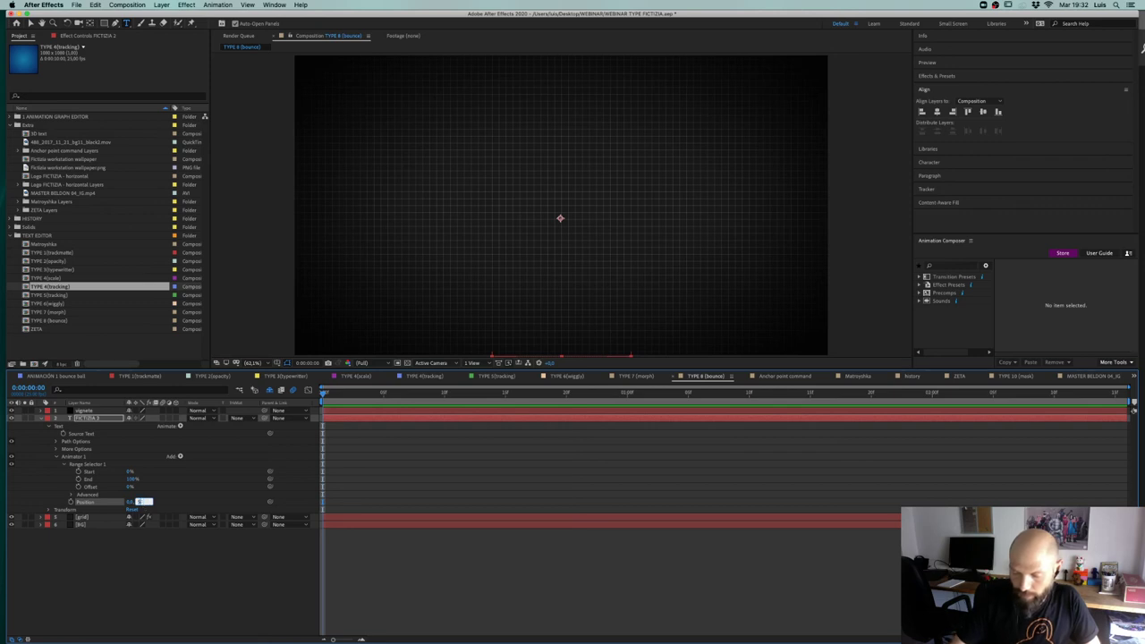
key(Return)
click(147, 634)
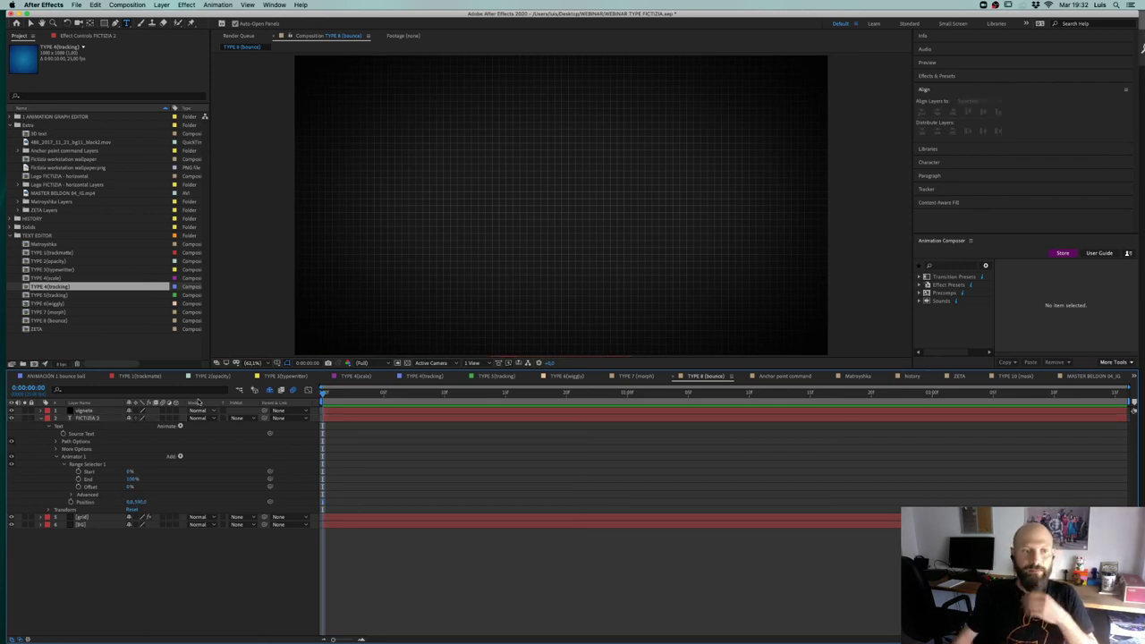
Step: Collapse the open project folders and the text animator, and rename the animator as POS inicio
click(58, 457)
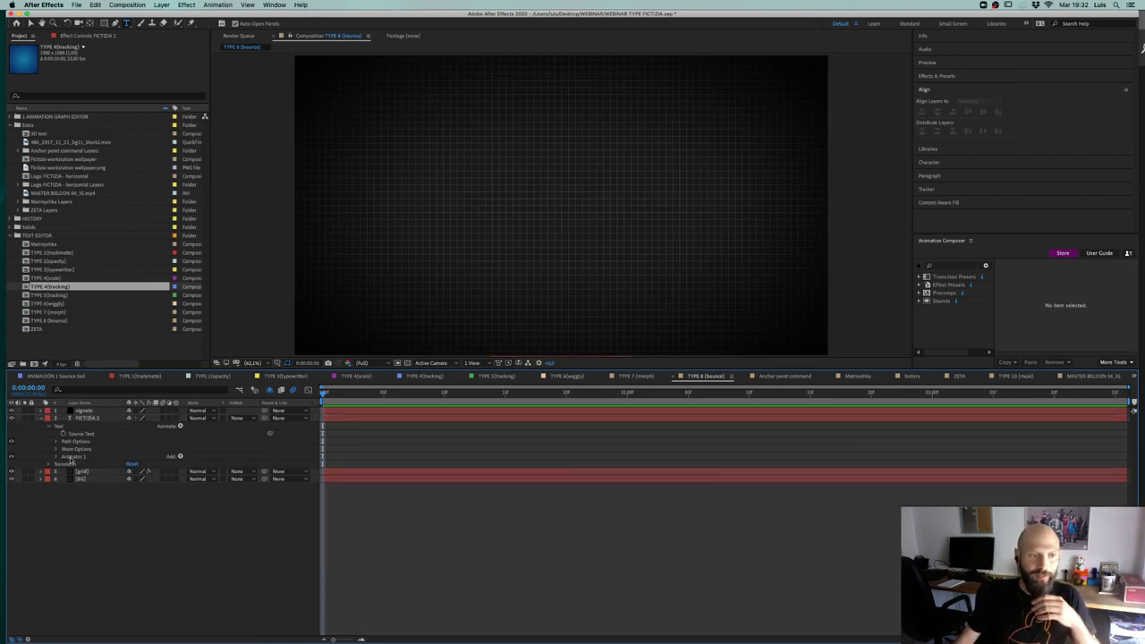
click(71, 458)
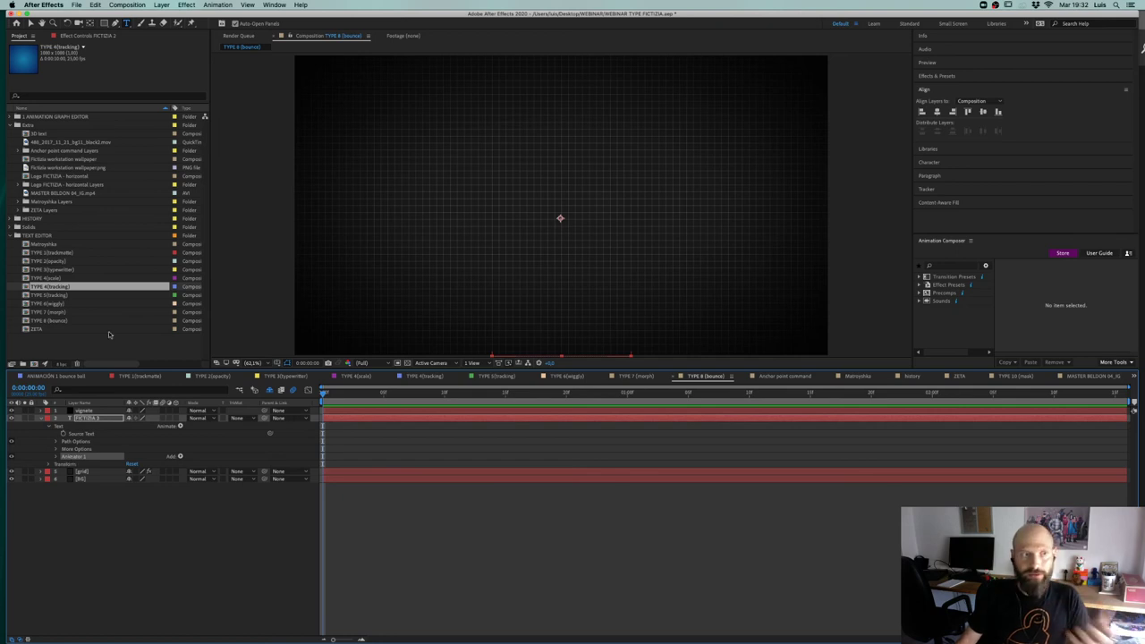
click(14, 235)
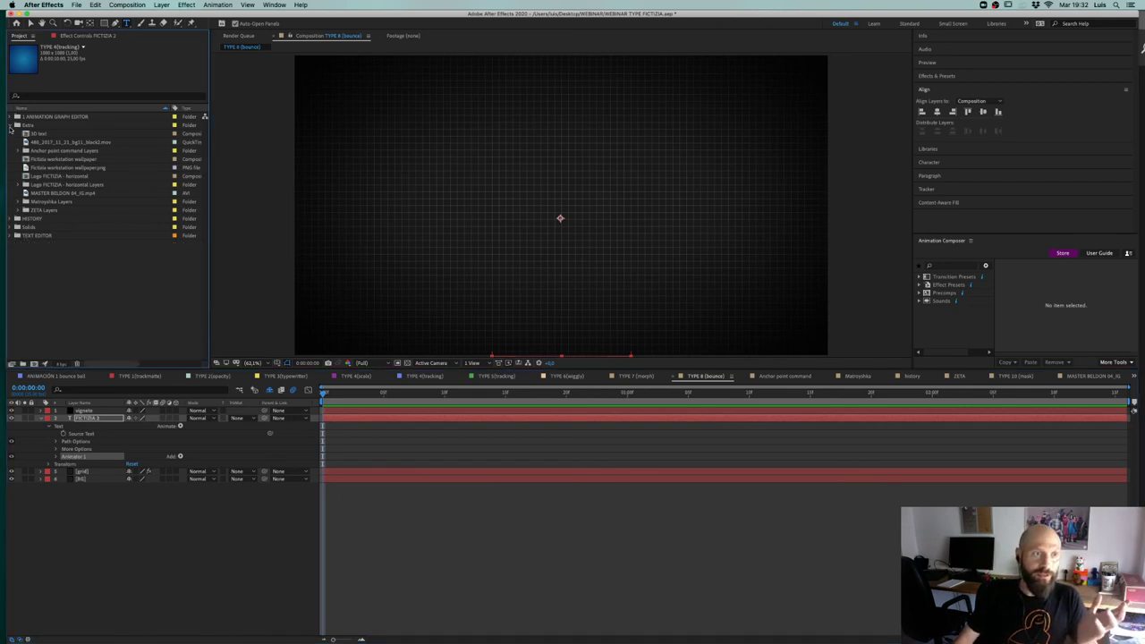
click(16, 125)
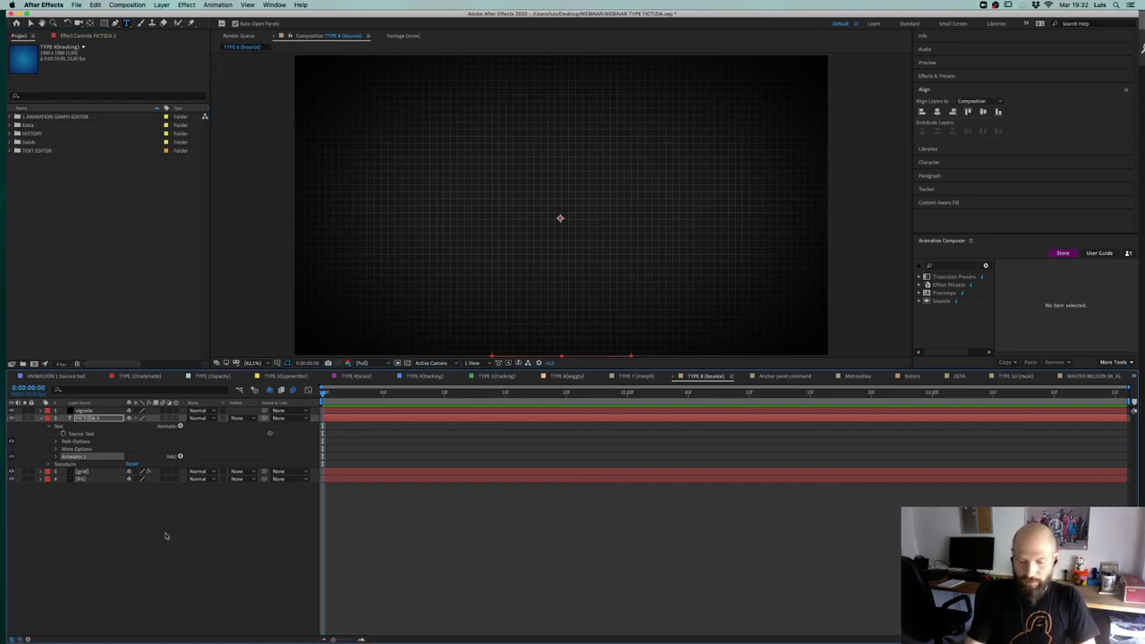
key(Return)
text(I)
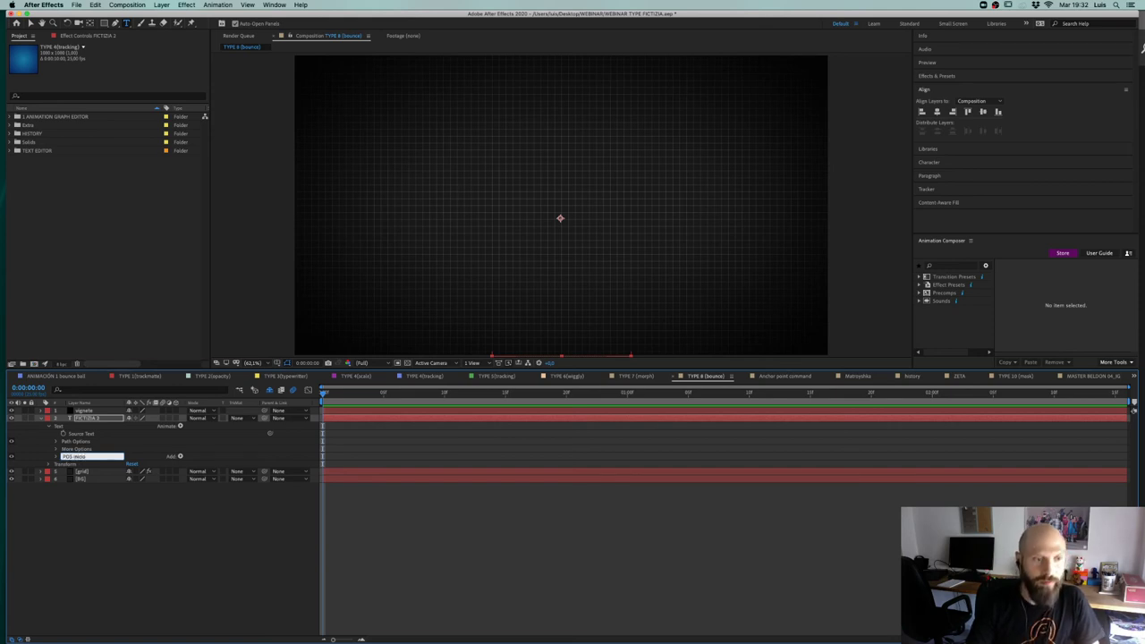
key(Return)
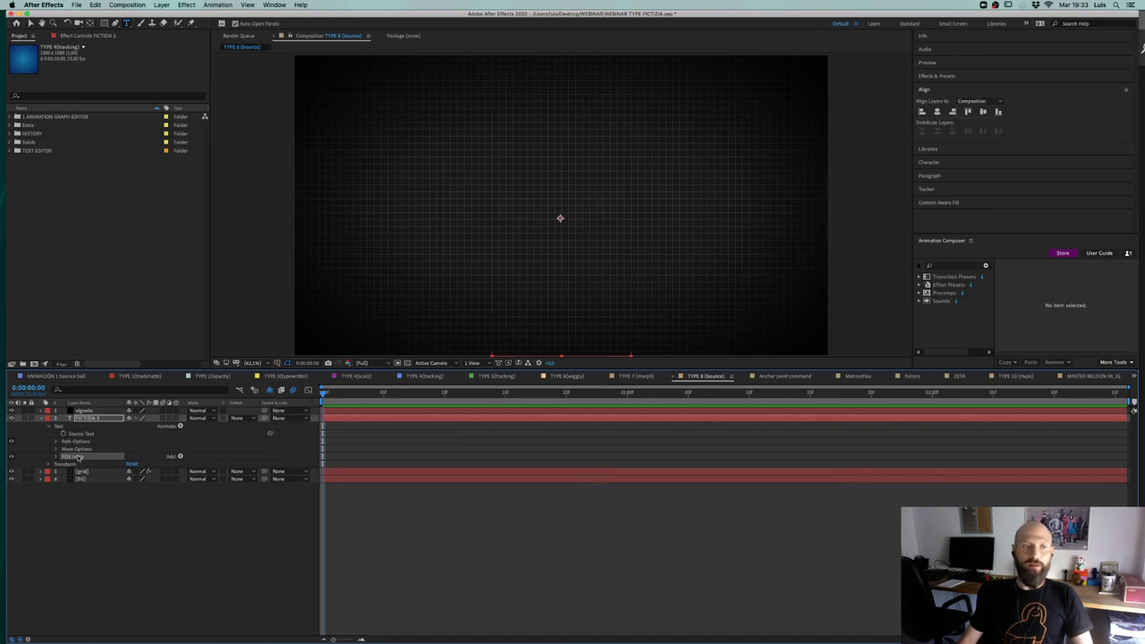
Step: Duplicate the POS inicio animator and rename the copy as POS 01
key(ctrl+d)
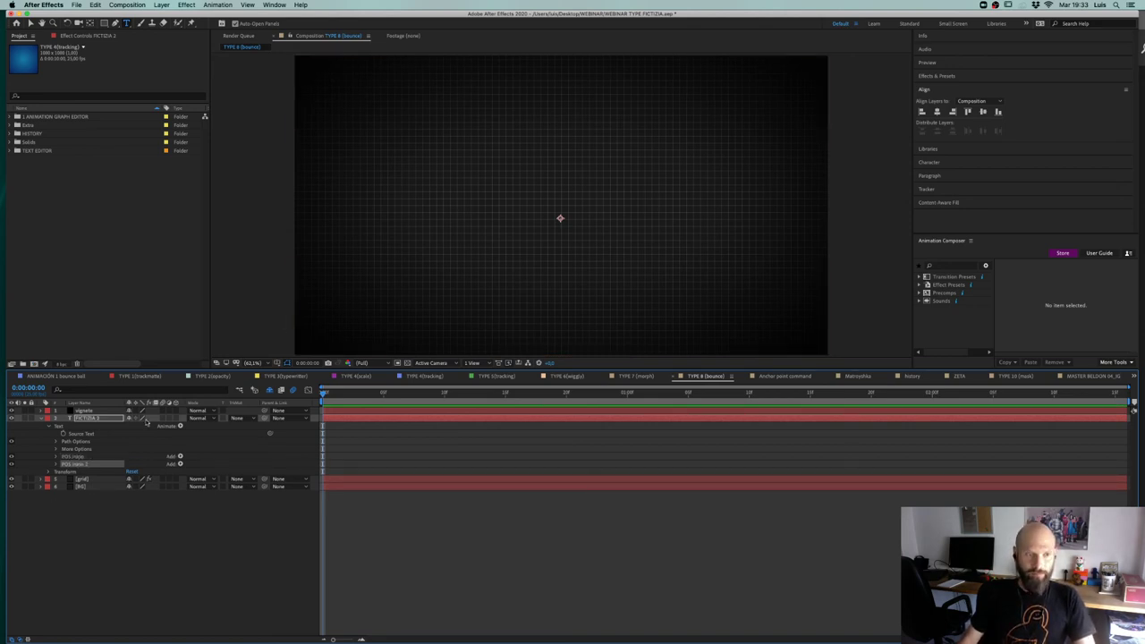
click(83, 457)
click(77, 465)
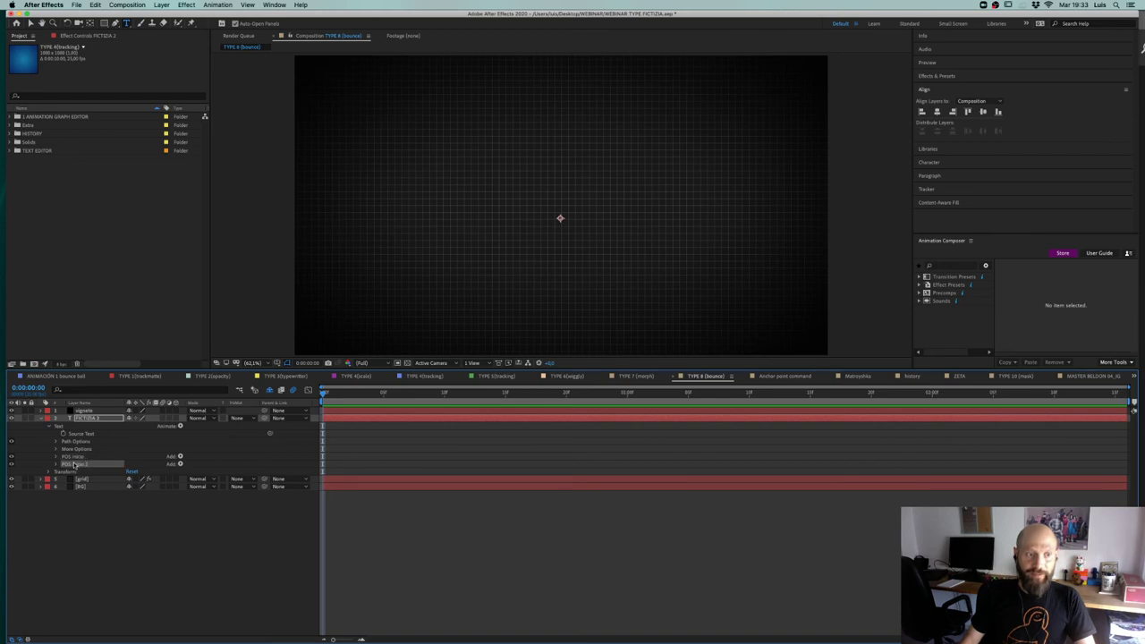
click(56, 465)
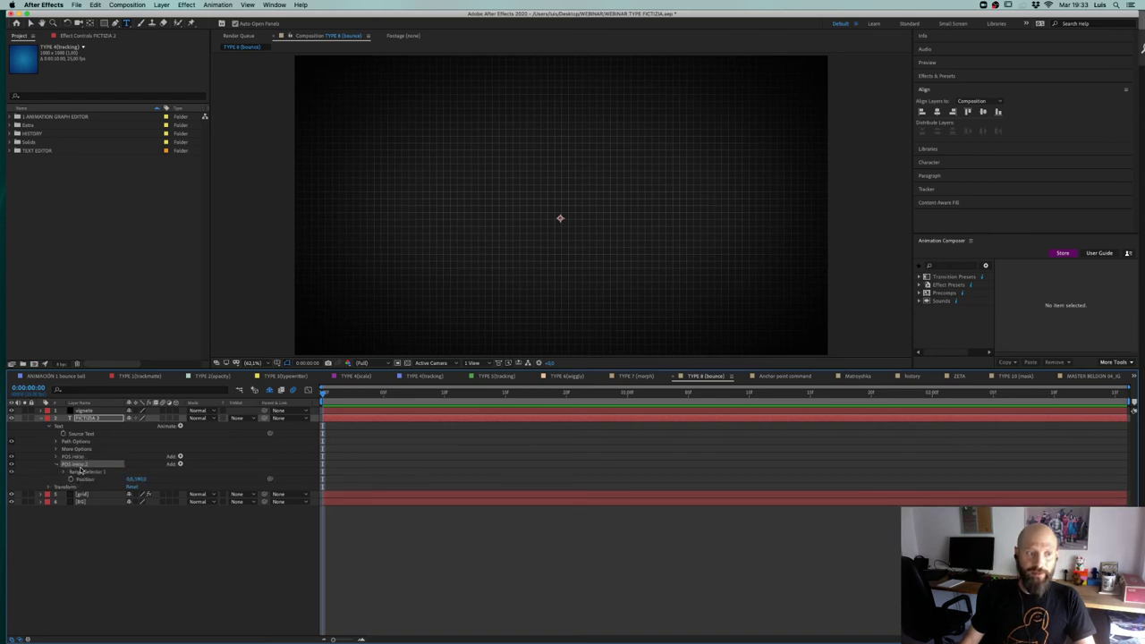
key(Return)
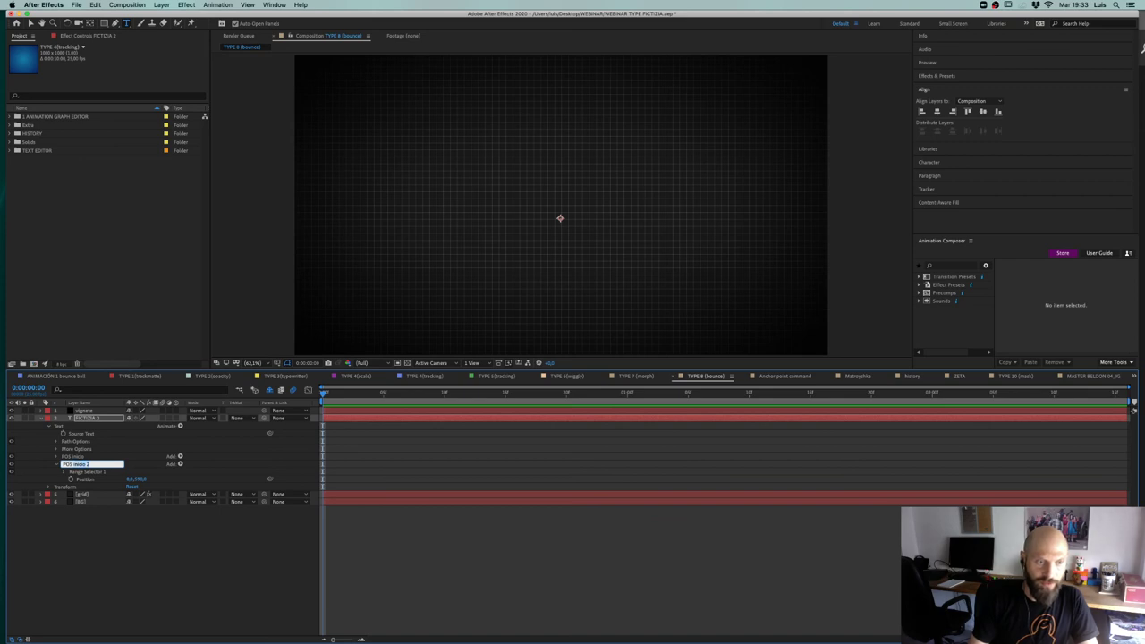
key(Return)
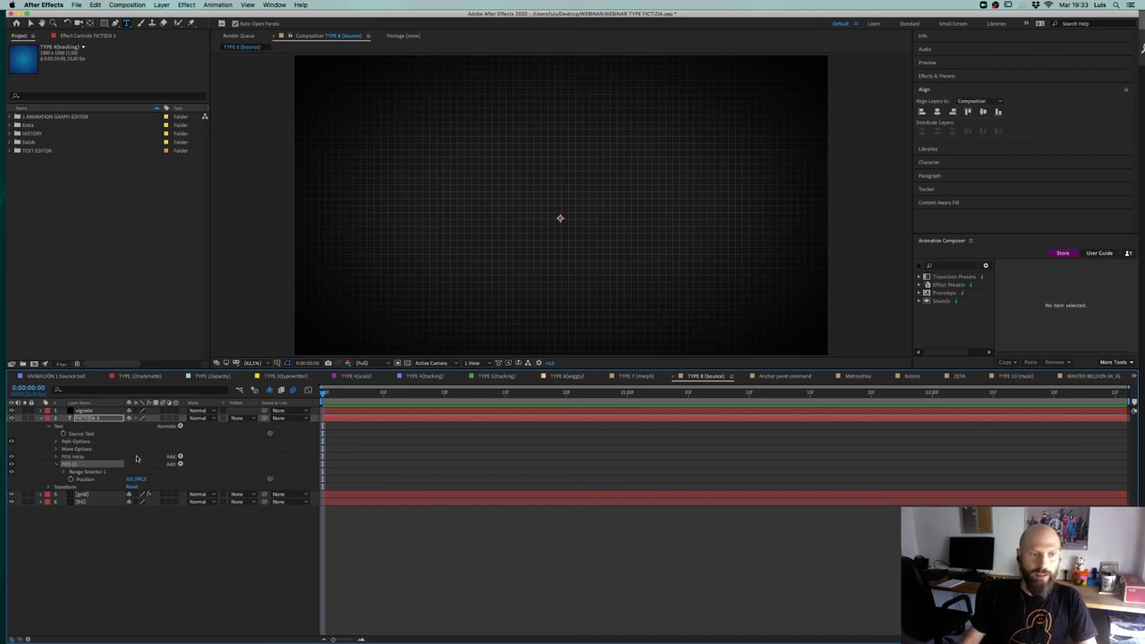
Step: Set the vertical Position value of the POS 01 animator to -590 to cancel out the POS inicio offset
key(comma)
key(comma)
key(comma)
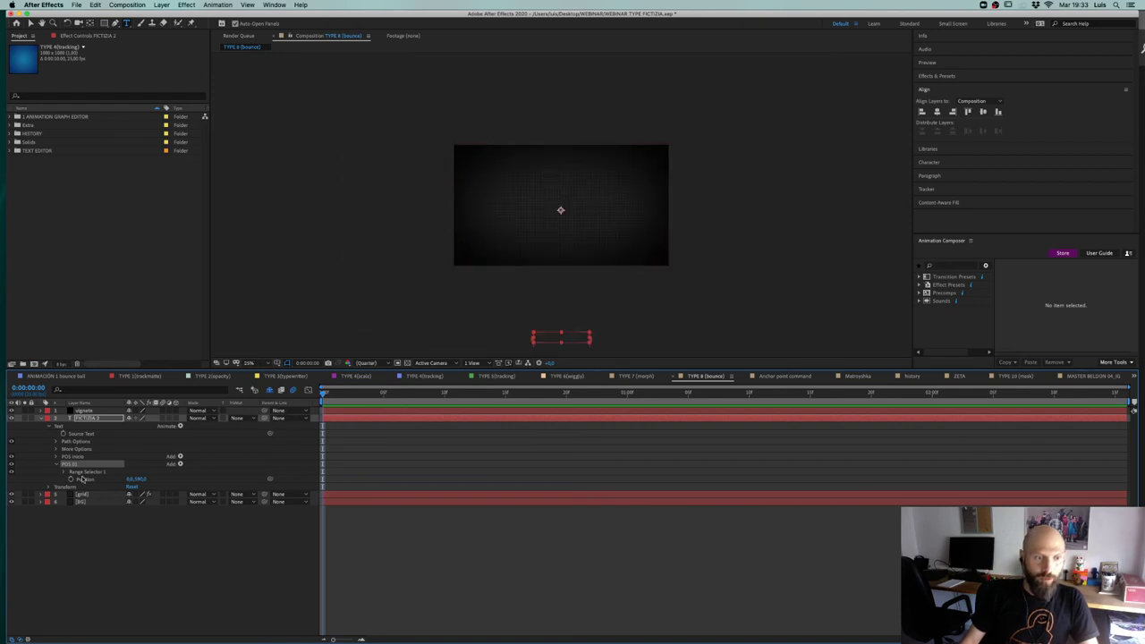
click(139, 479)
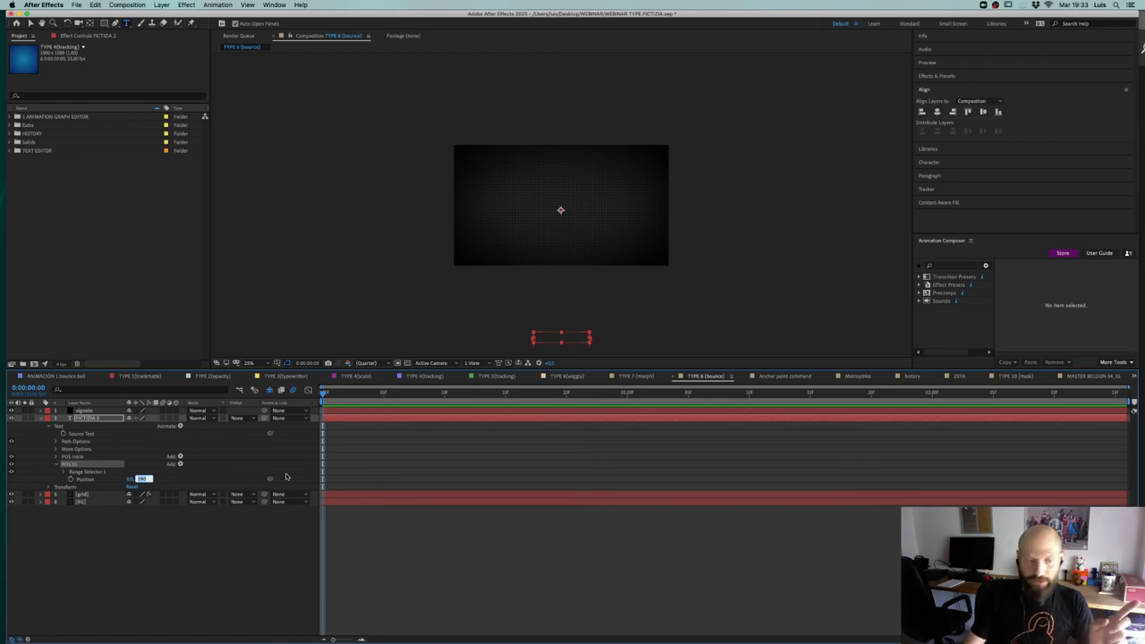
key(Left)
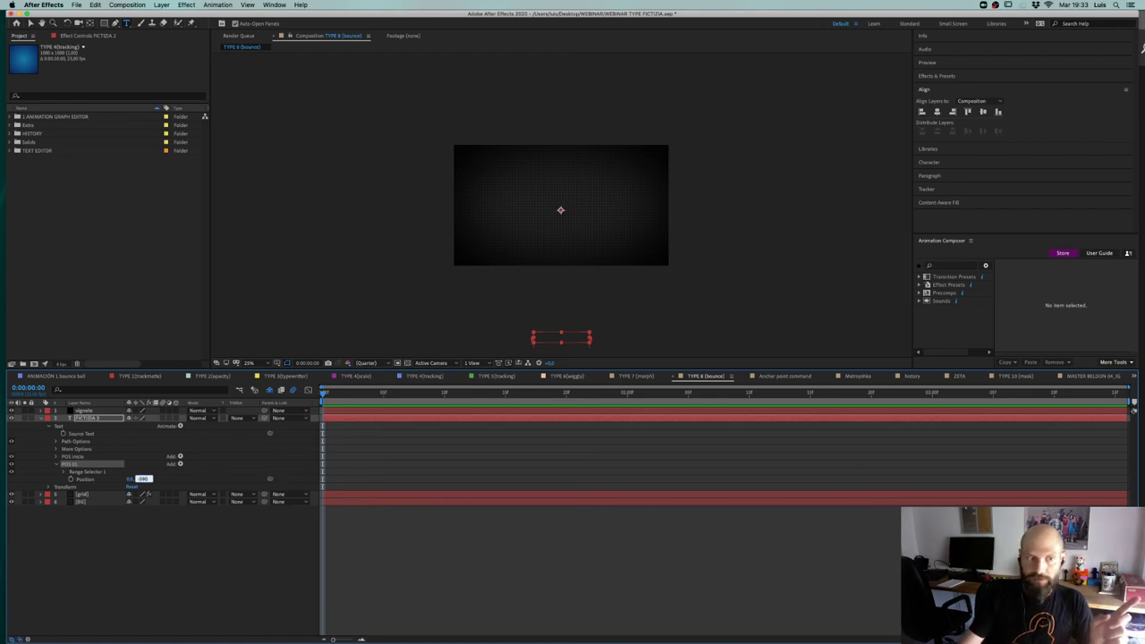
key(Return)
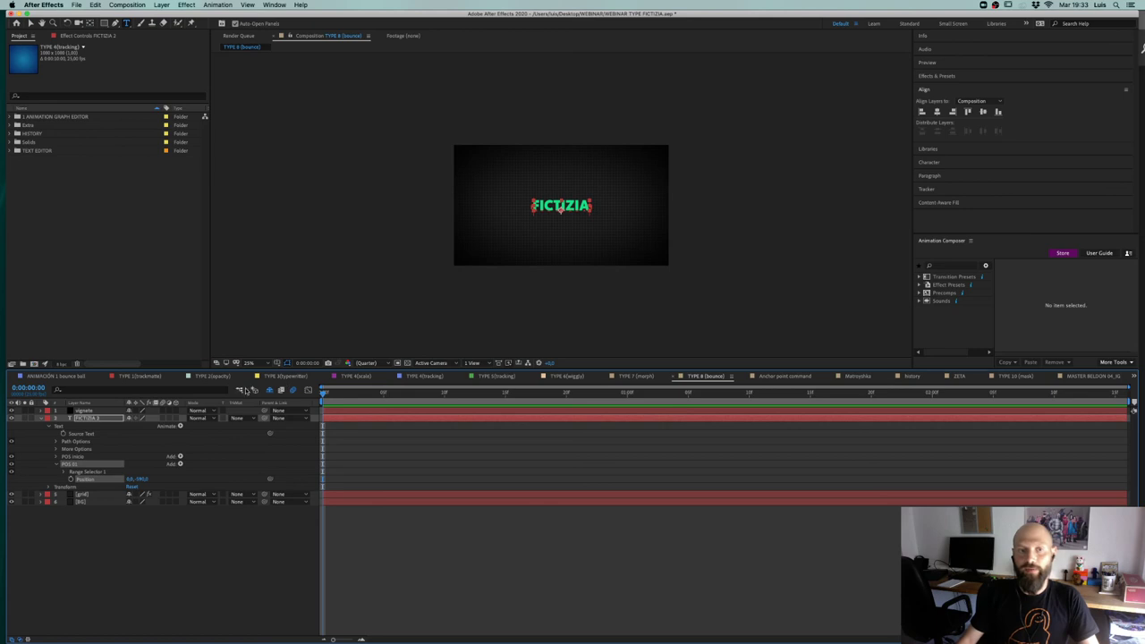
click(251, 362)
click(258, 390)
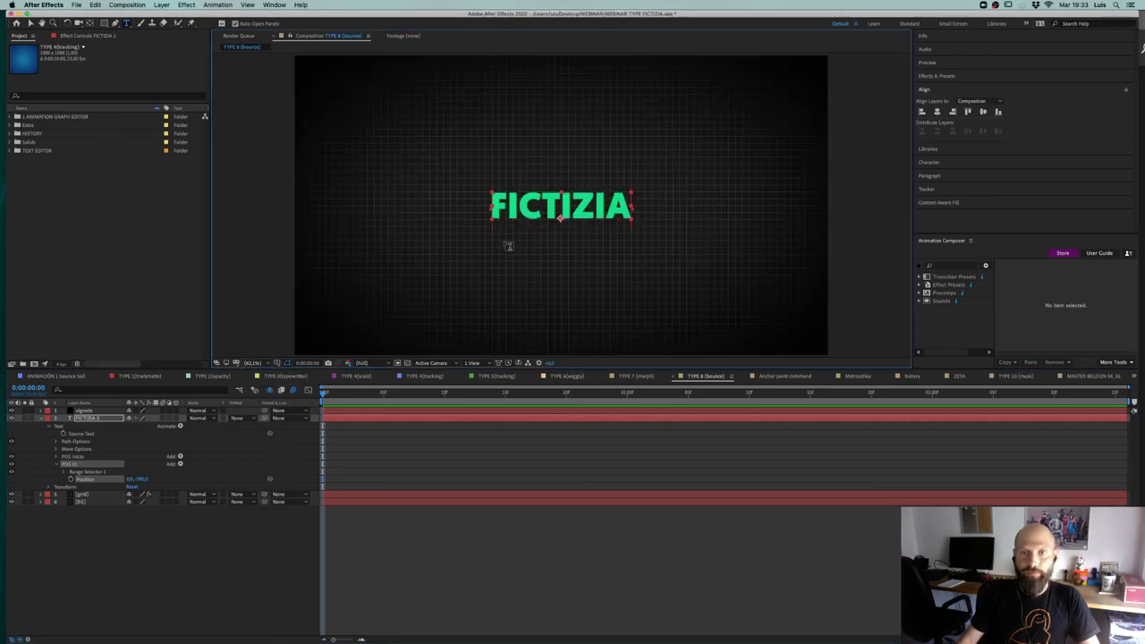
mouse_move(332, 396)
mouse_down()
mouse_move(456, 395)
mouse_move(324, 395)
mouse_up()
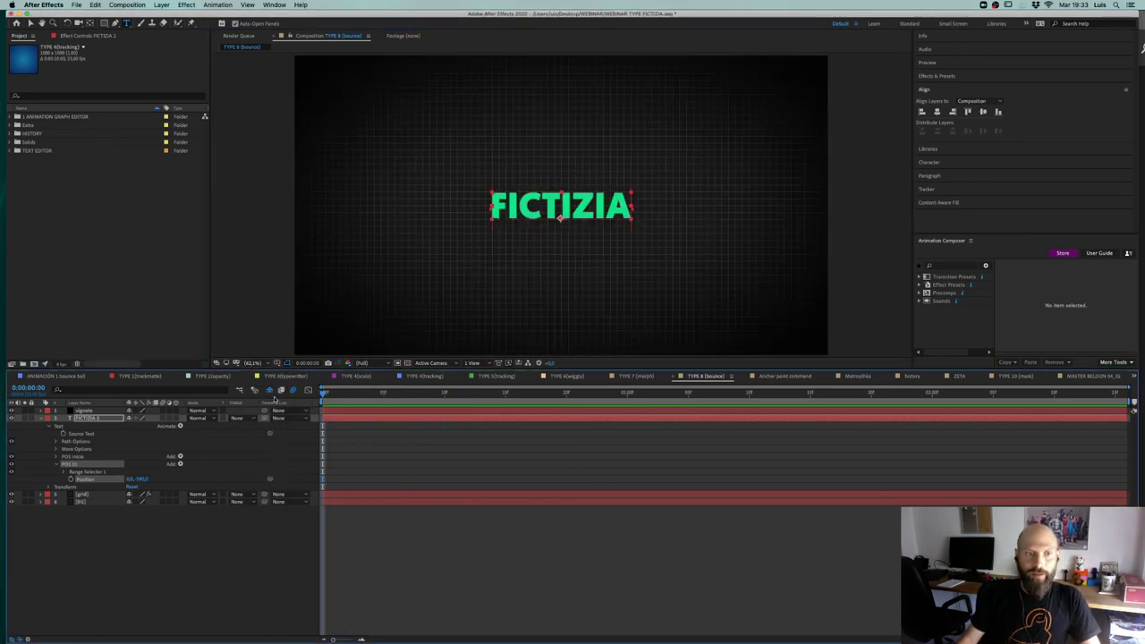
Step: Expand POS 01's Range Selector, try out its End value, and set its Offset to -100%
click(65, 473)
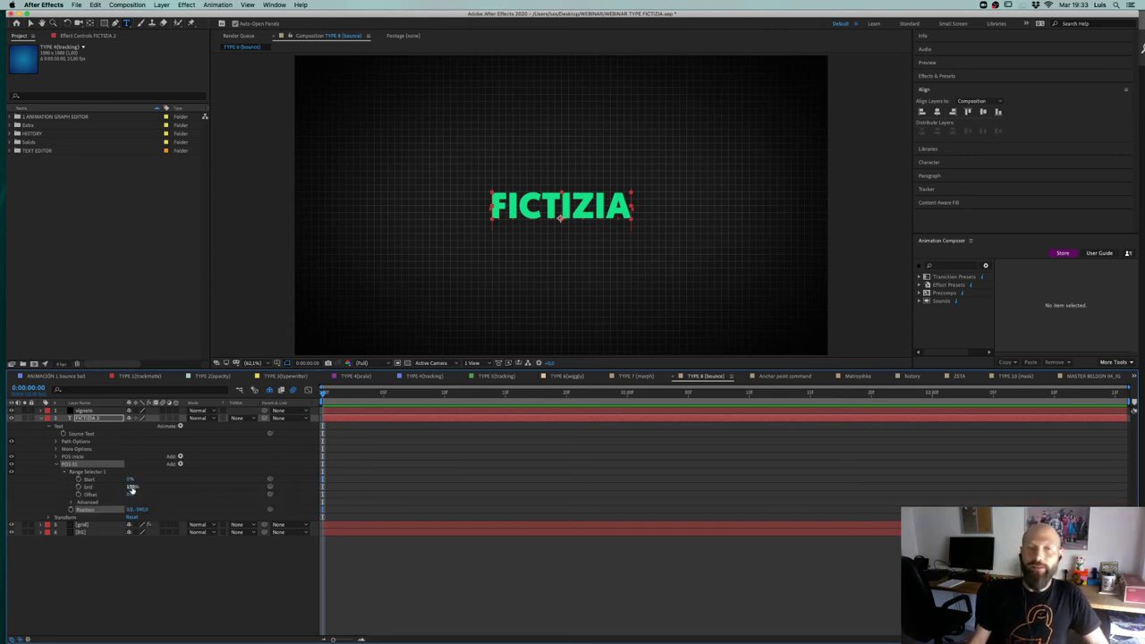
drag(132, 487, 161, 485)
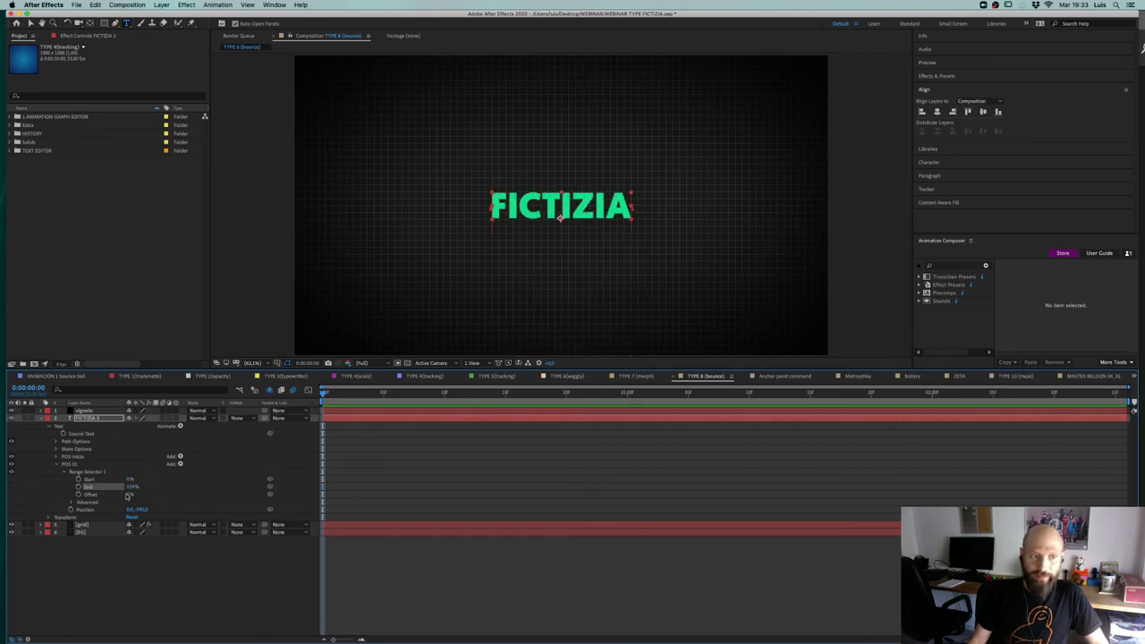
drag(129, 495, 192, 493)
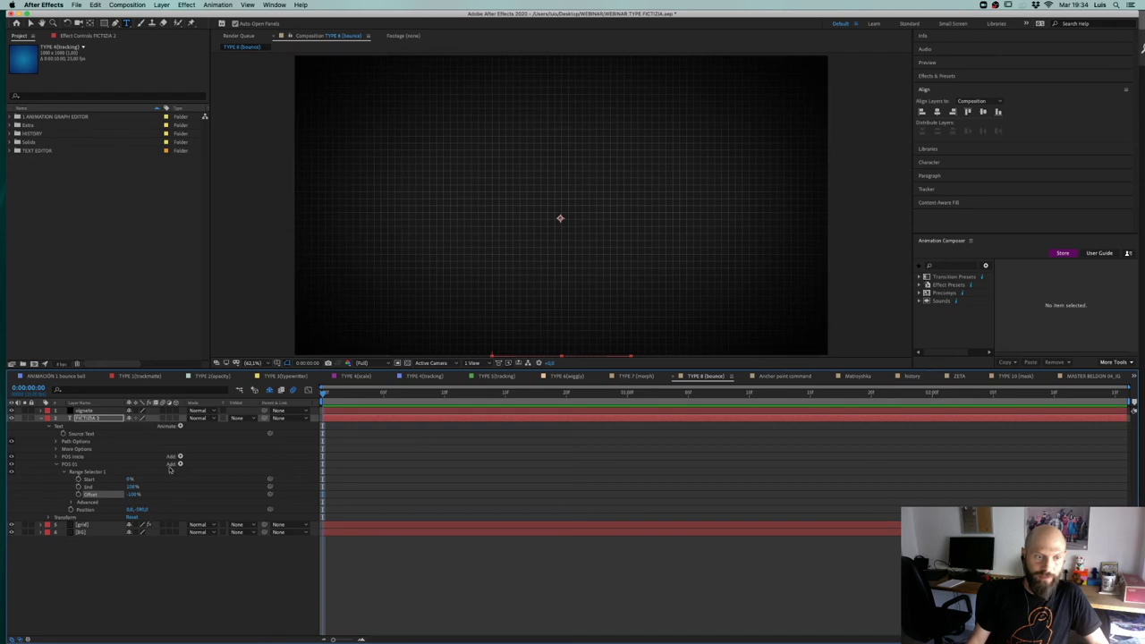
Step: Keyframe POS 01's Range Selector Offset at -100% on frame 0 and 0% on frame 20
click(79, 495)
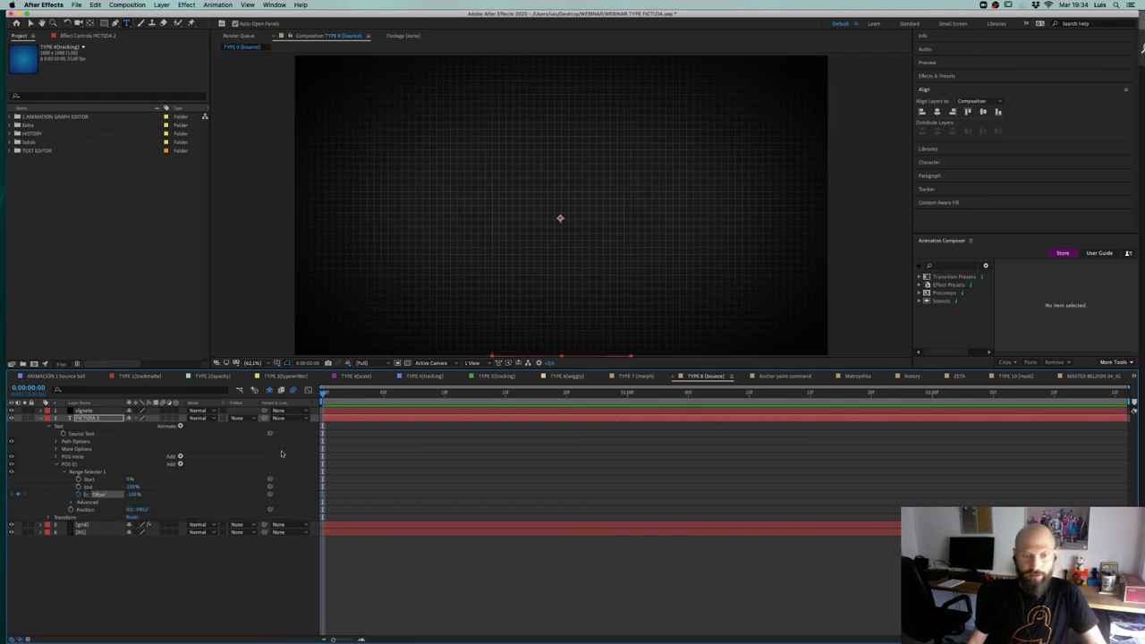
key(shift+Page_Down)
key(shift+Page_Down)
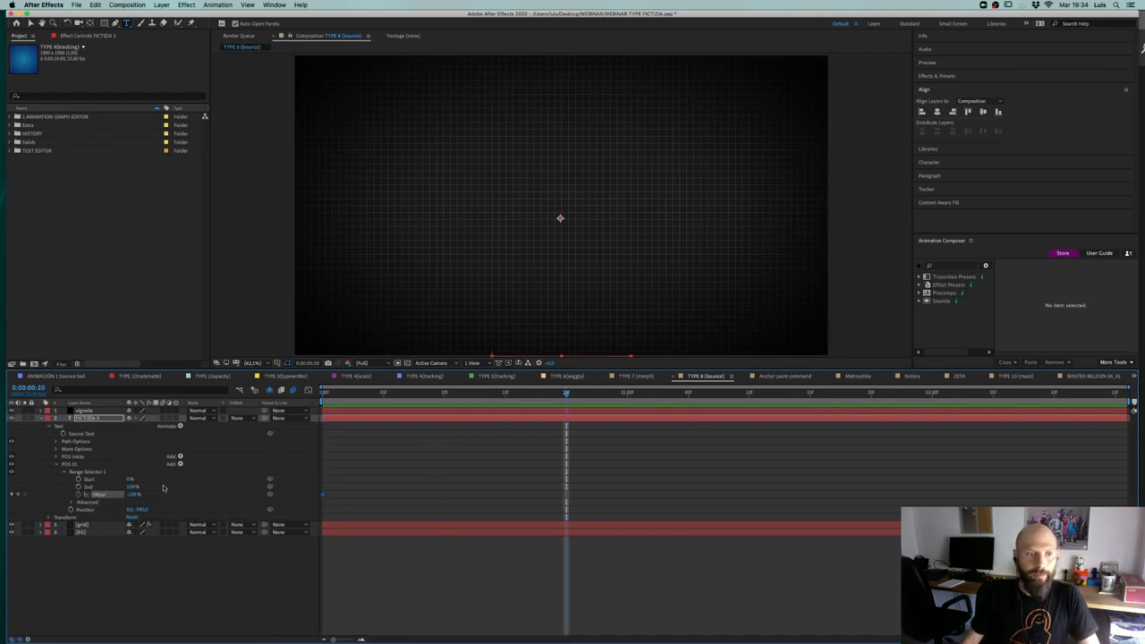
click(132, 495)
text(0)
key(Return)
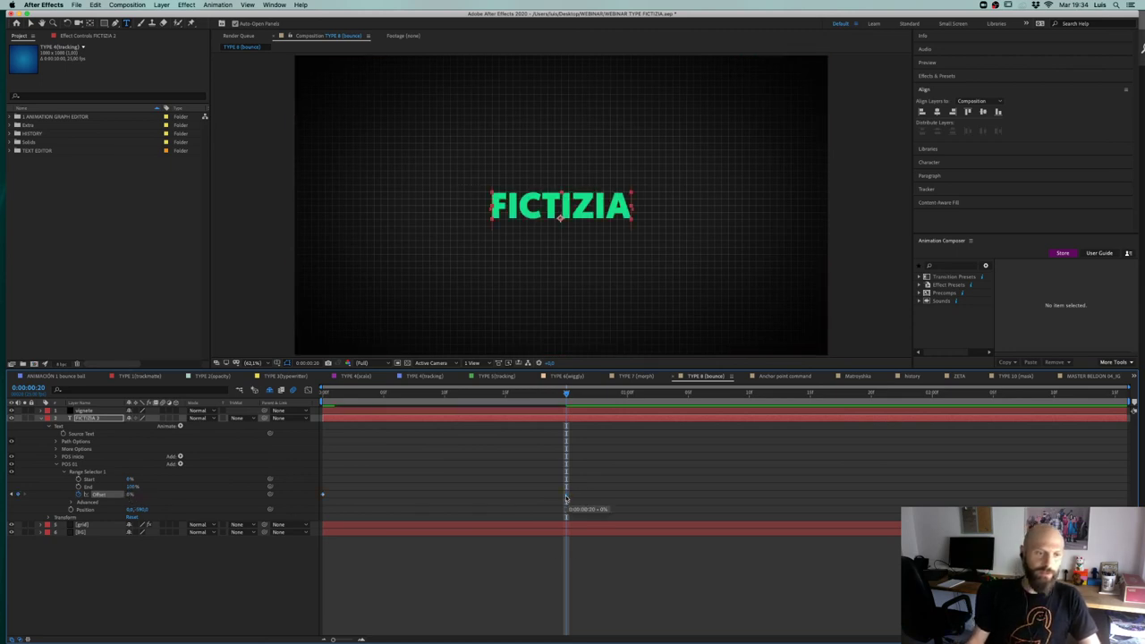
Step: End the work area at frame 23 and preview the FICTIZIA letters coming in, stopping at frame 7
key(space)
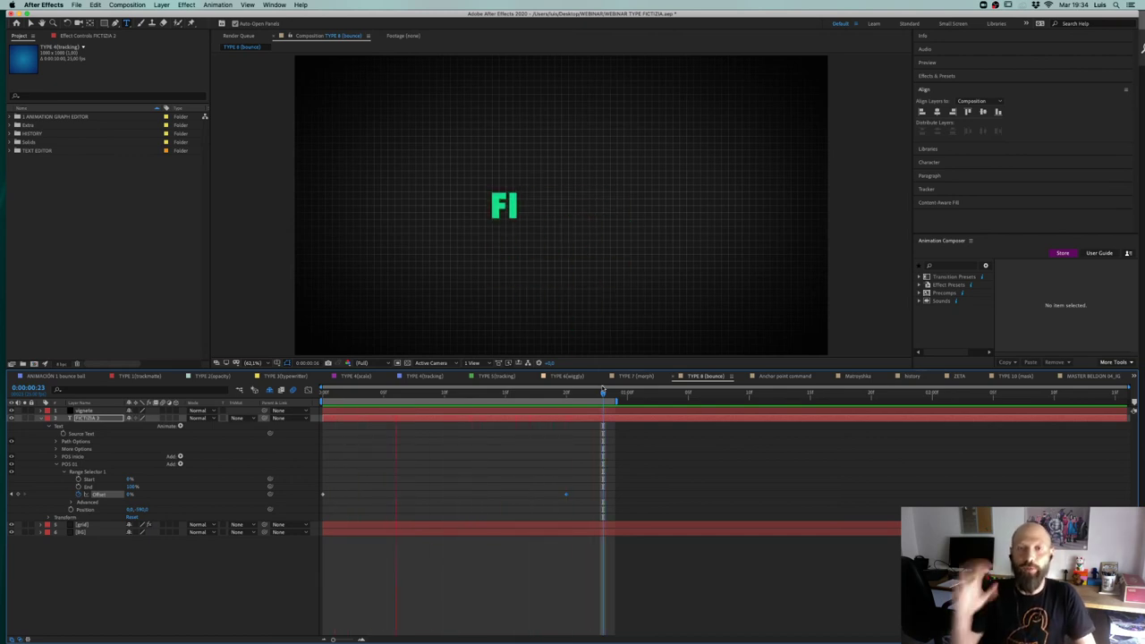
key(space)
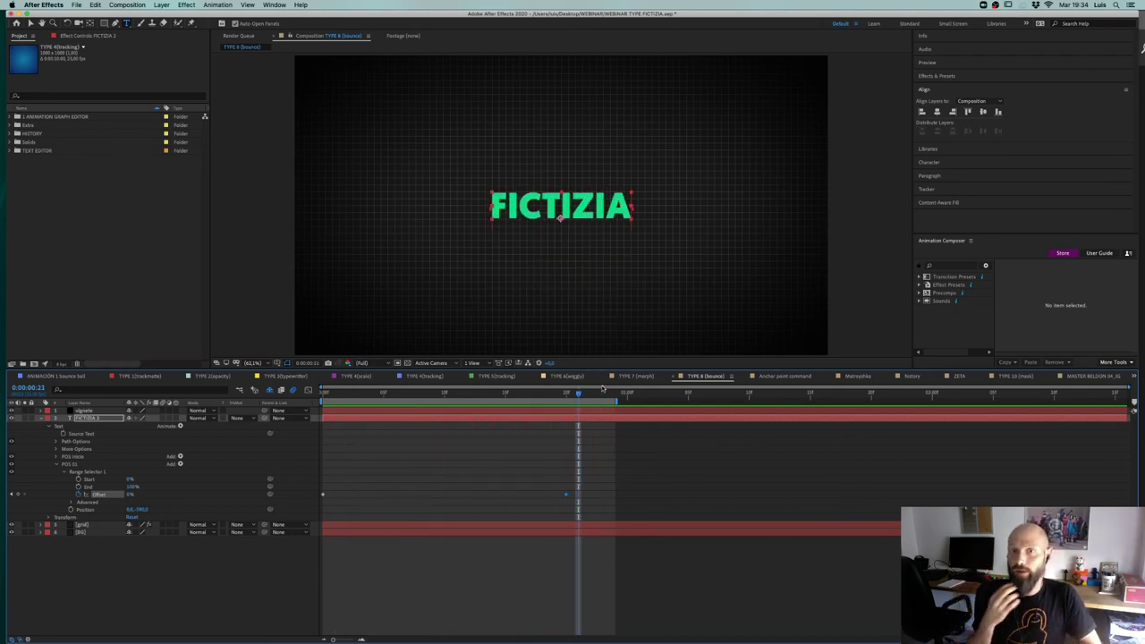
drag(438, 397, 409, 404)
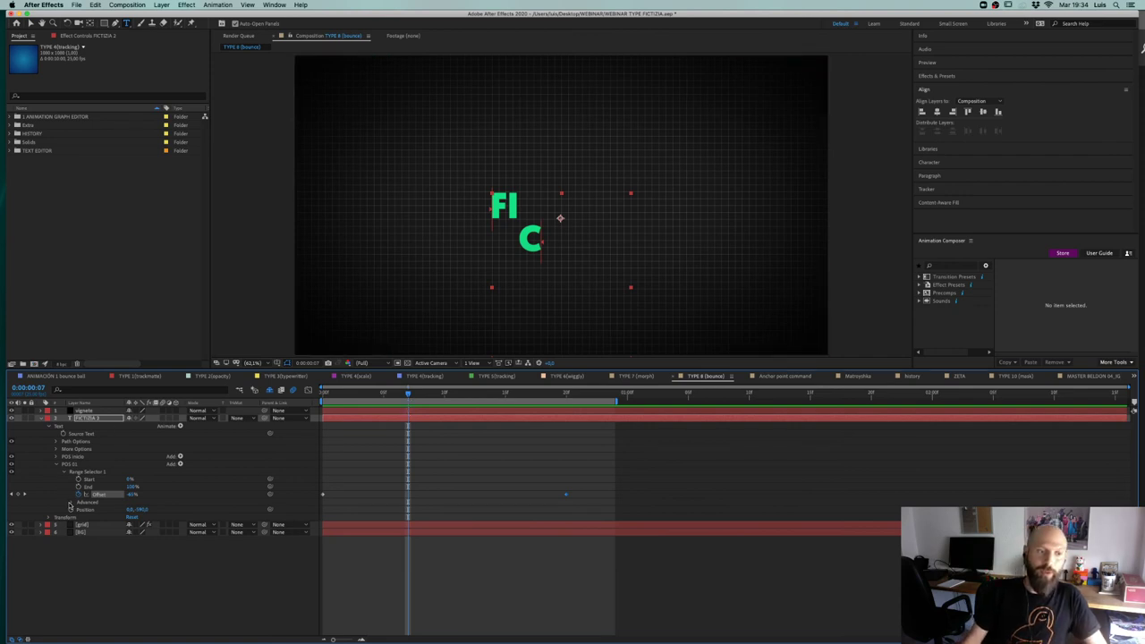
Step: Expand the Advanced options of POS 01's Range Selector and scrub the animation to frame 8
click(70, 504)
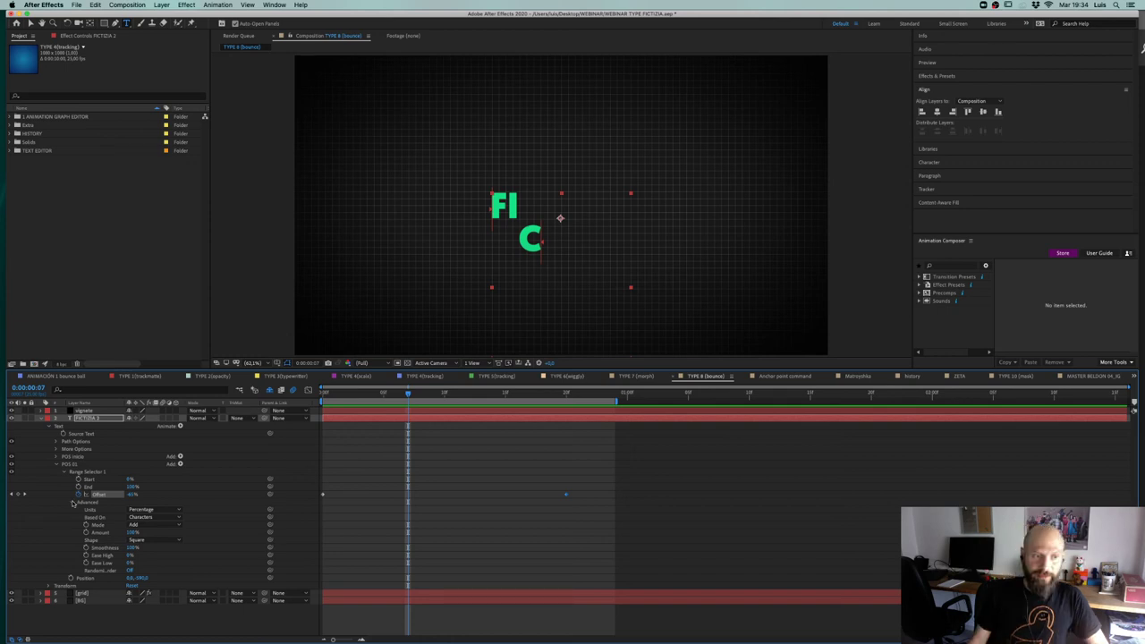
click(73, 504)
click(72, 504)
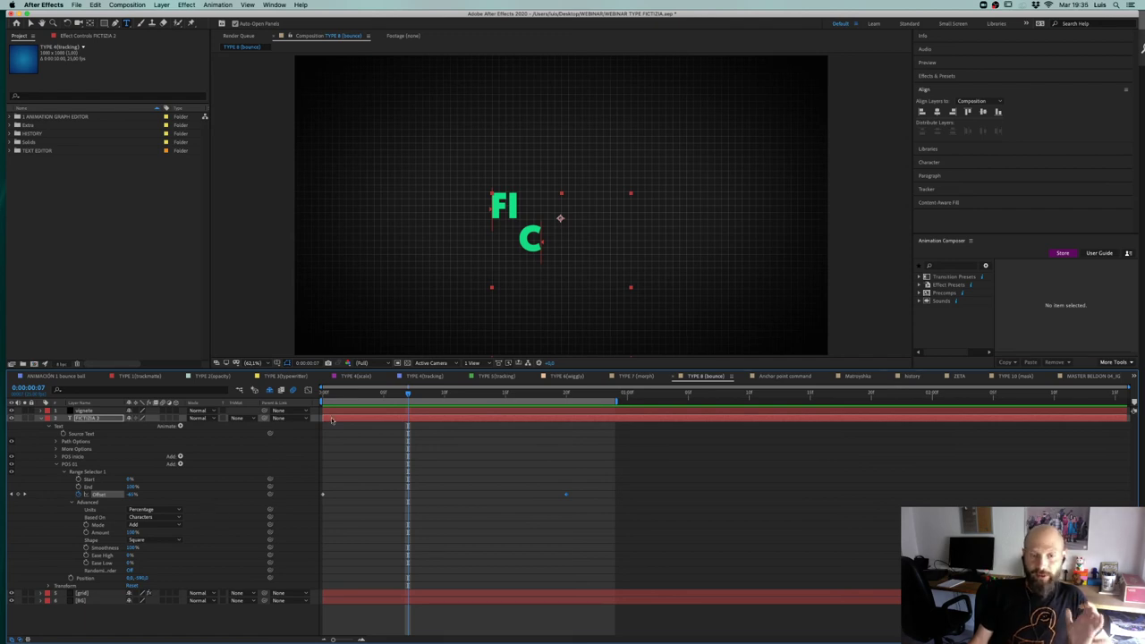
drag(355, 398, 423, 391)
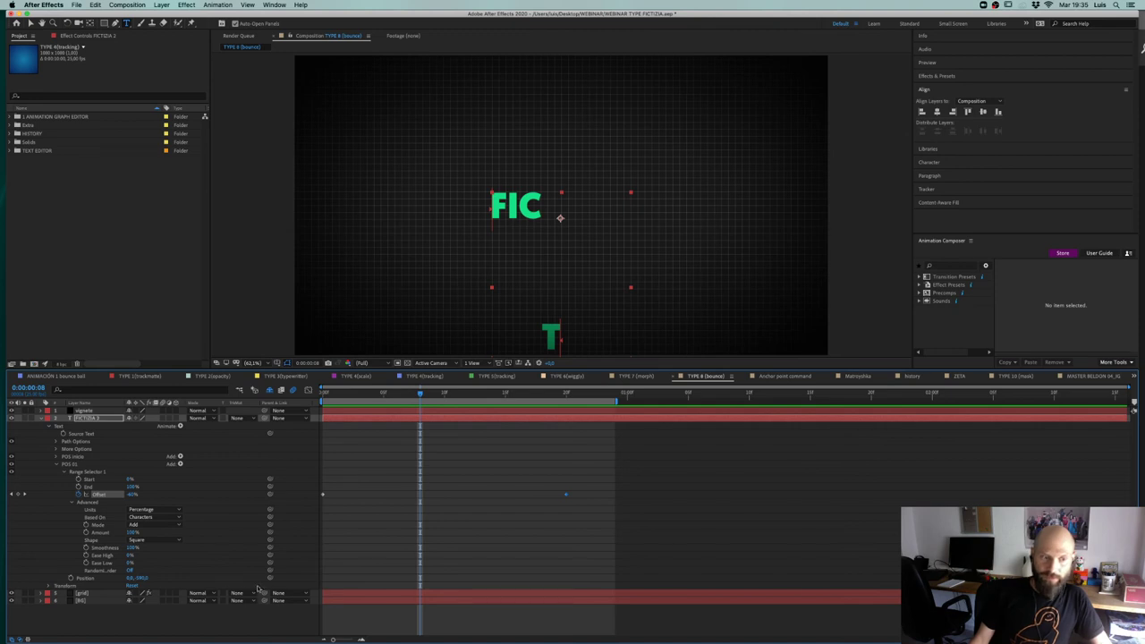
Step: Try the Ramp Up shape on POS 01's Range Selector and scrub through the letters' movement to frame 11
click(95, 542)
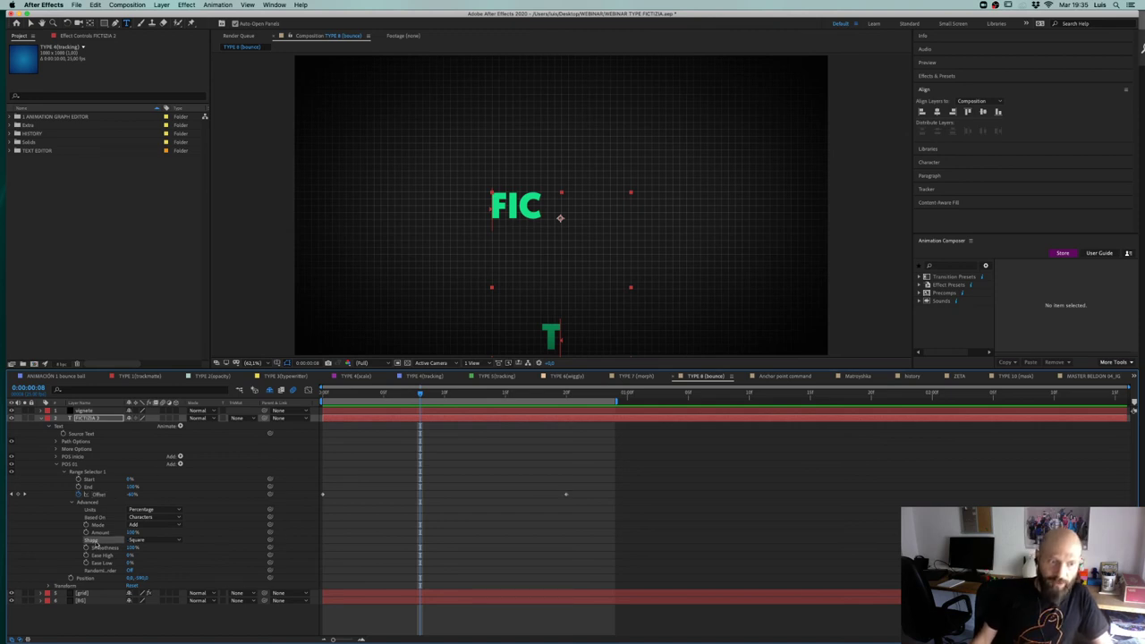
click(156, 541)
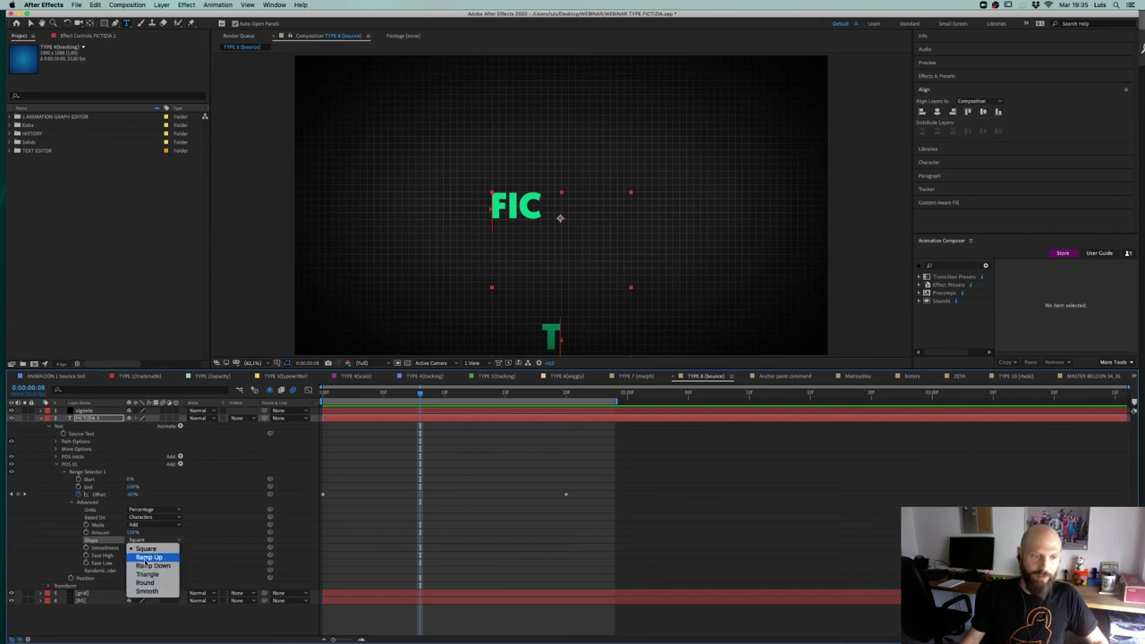
click(147, 559)
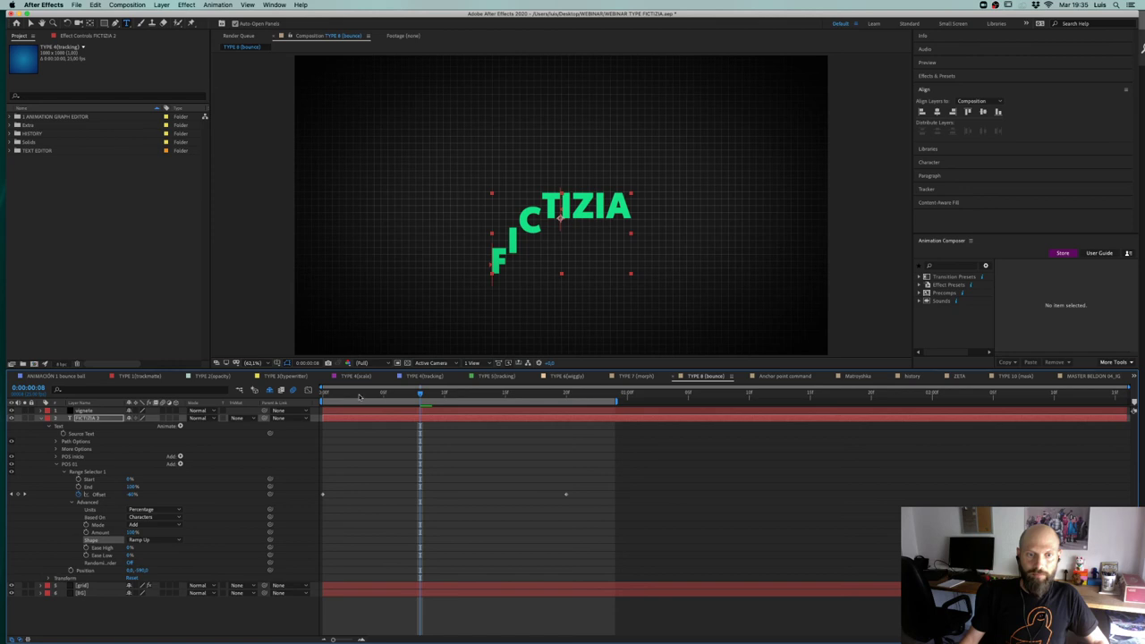
click(327, 400)
drag(326, 402, 456, 395)
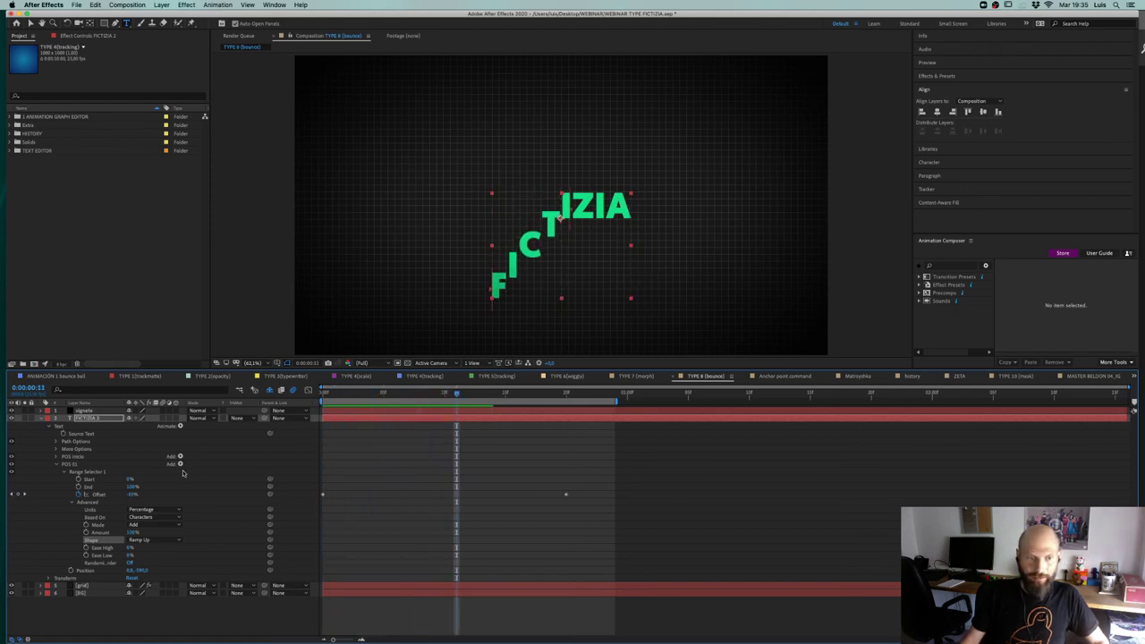
Step: Set the Shape of POS 01's Range Selector to Ramp Down and scrub from the start to frame 20
click(155, 540)
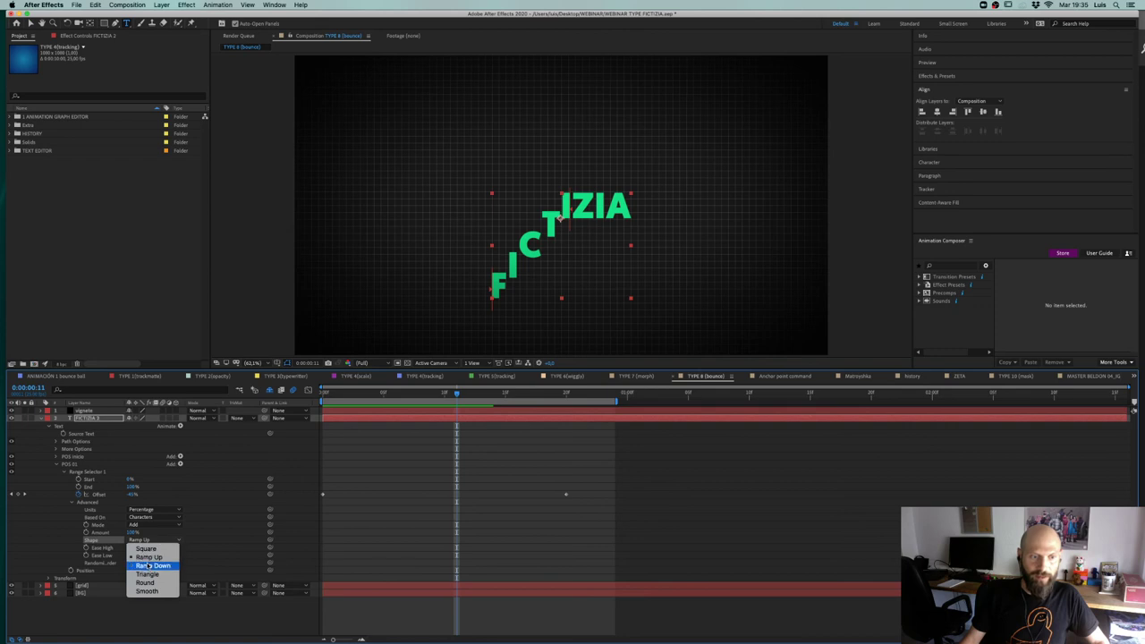
click(148, 555)
key(Home)
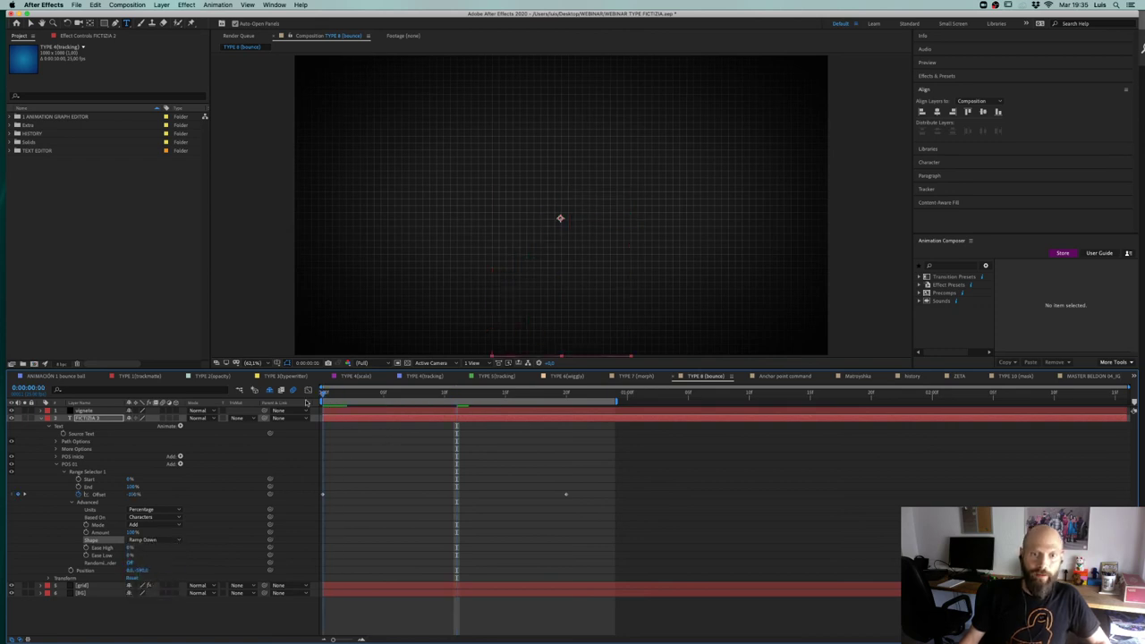
drag(322, 394, 566, 370)
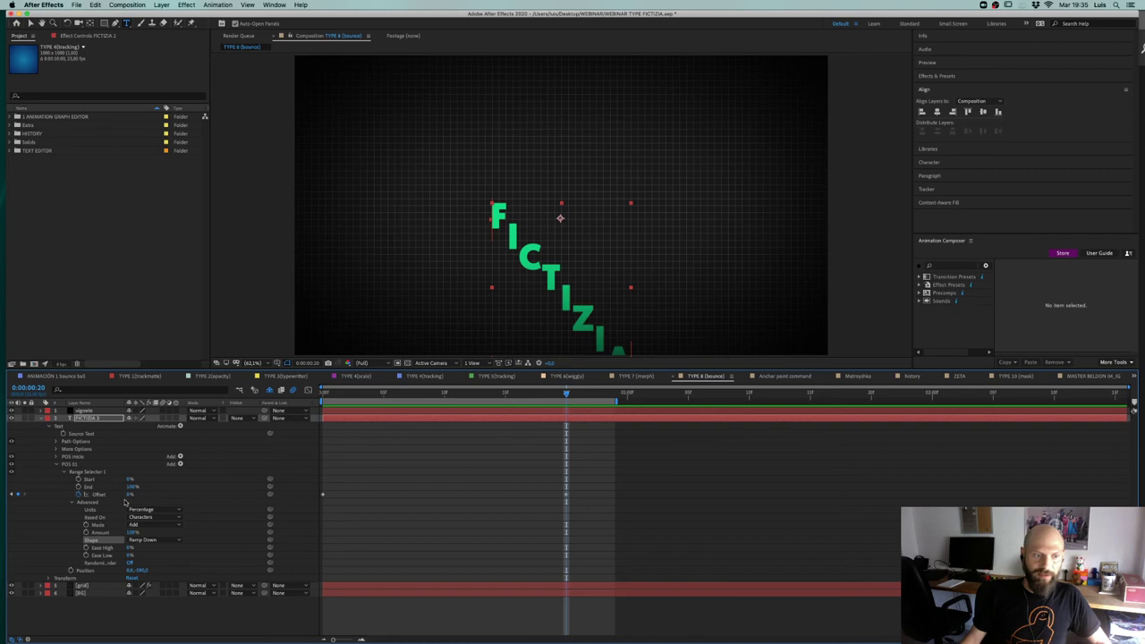
Step: Set POS 01's Range Selector Offset on frame 20 to 100% and preview the letters rising from the start
drag(129, 495, 190, 495)
drag(408, 395, 253, 412)
key(space)
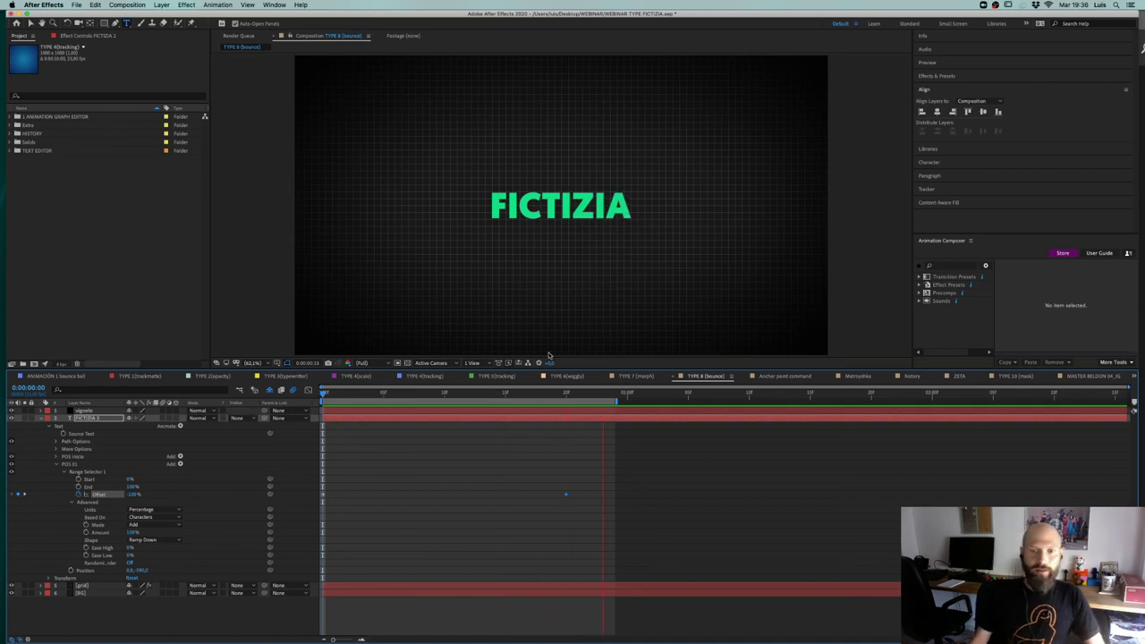
key(space)
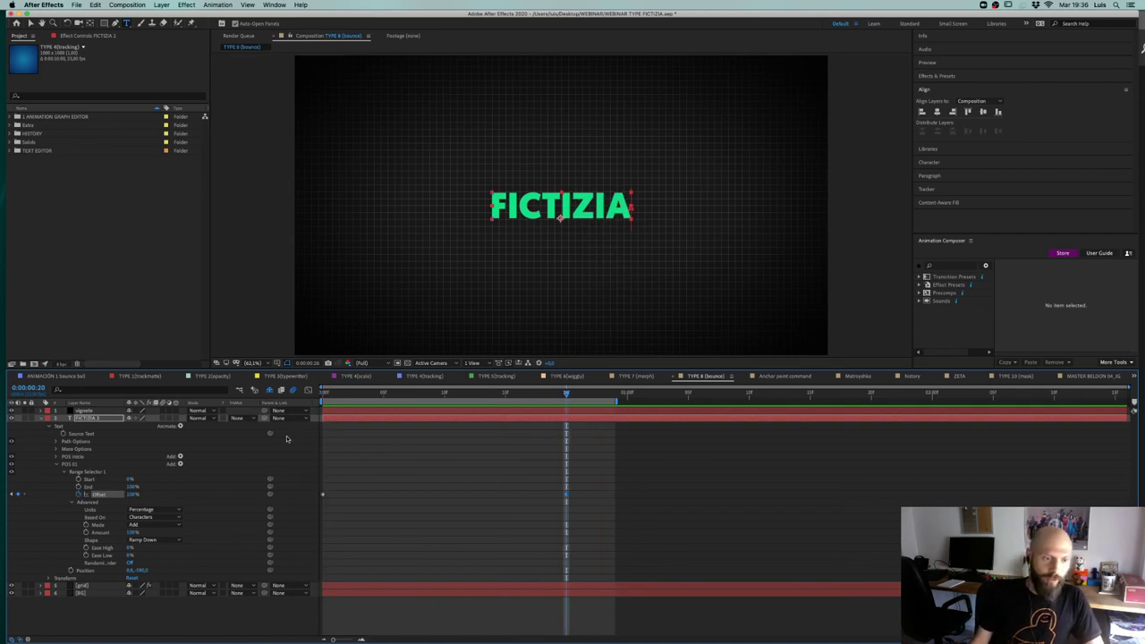
Step: Set the Ease High of POS 01's Range Selector to 100% and preview the softened arrival of the letters
click(102, 547)
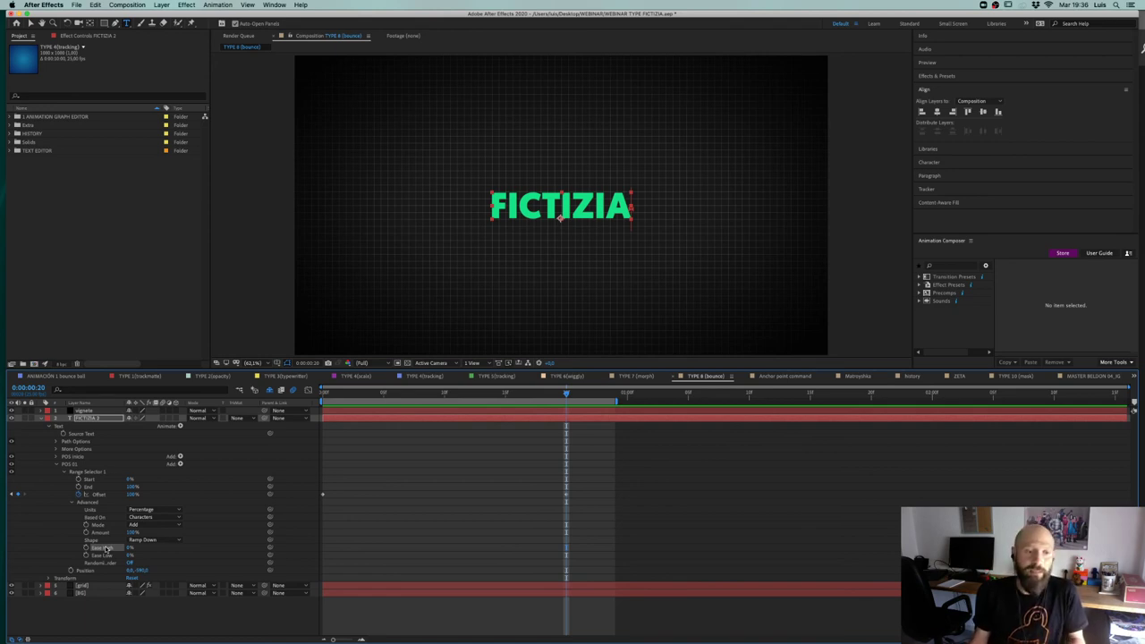
drag(129, 547, 149, 547)
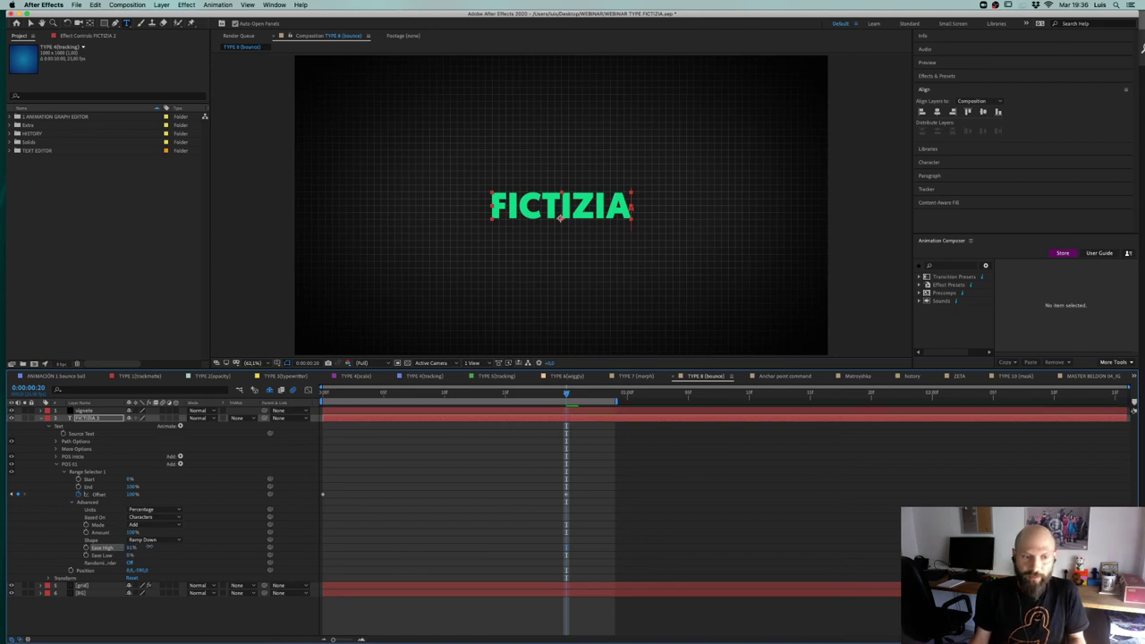
drag(337, 394, 320, 396)
key(space)
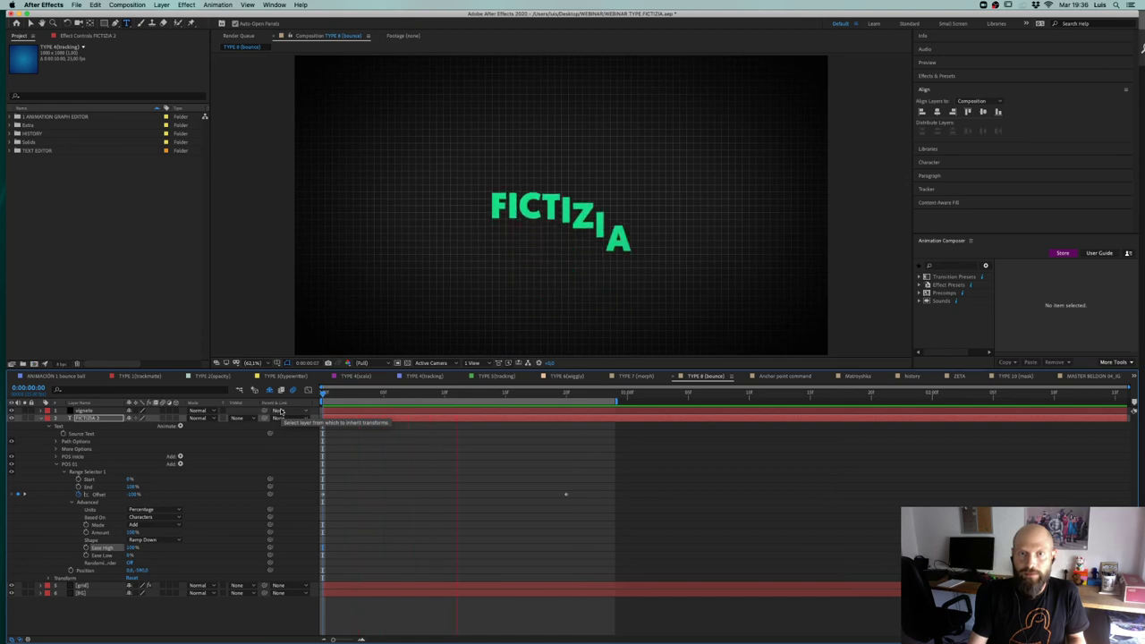
key(space)
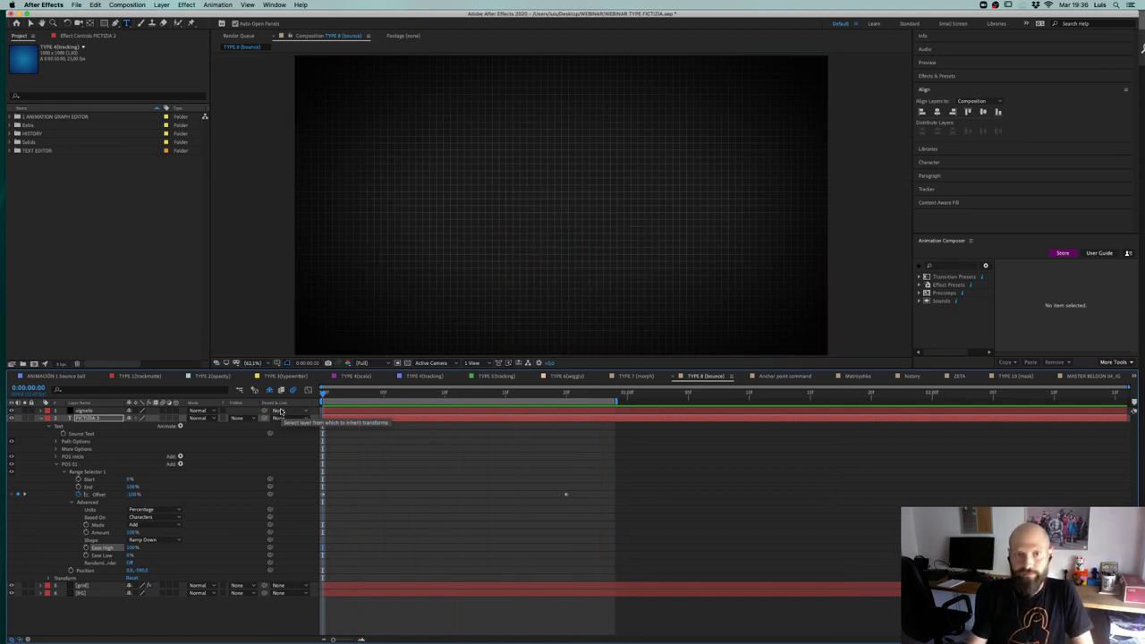
key(space)
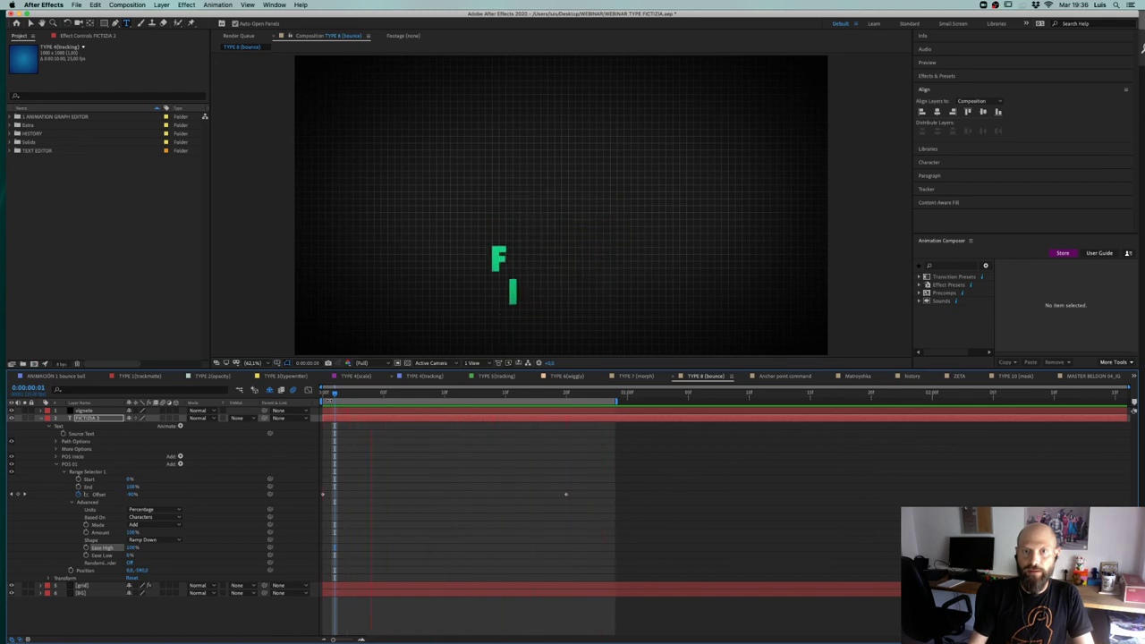
Step: Try out the Ease Low value of POS 01's Range Selector and scrub through the animation to frame 20
drag(129, 556, 209, 547)
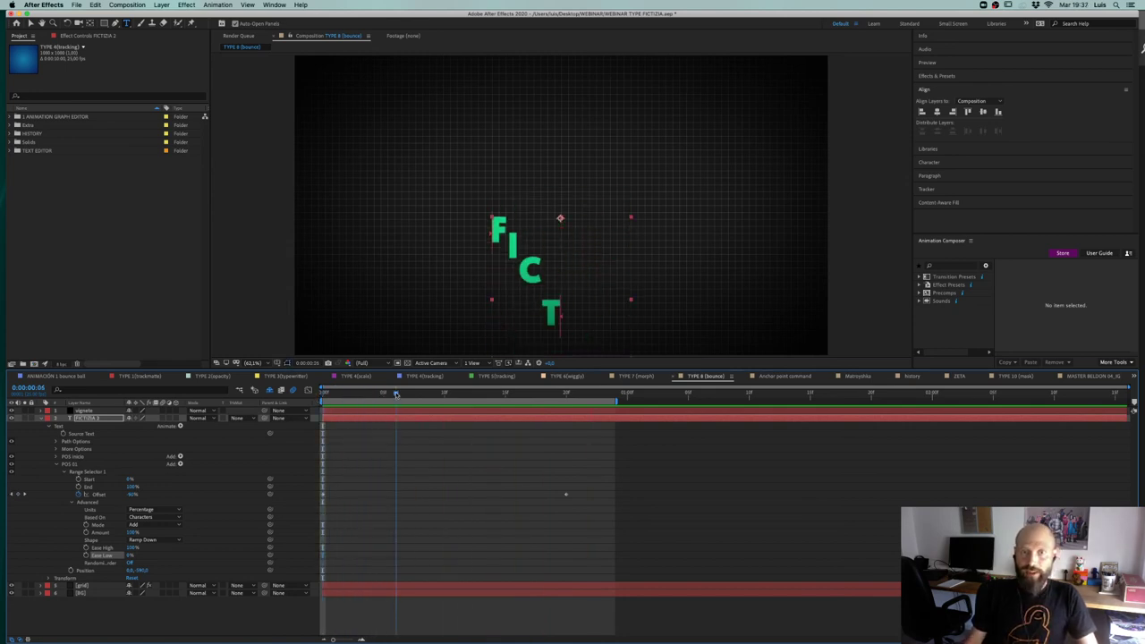
key(space)
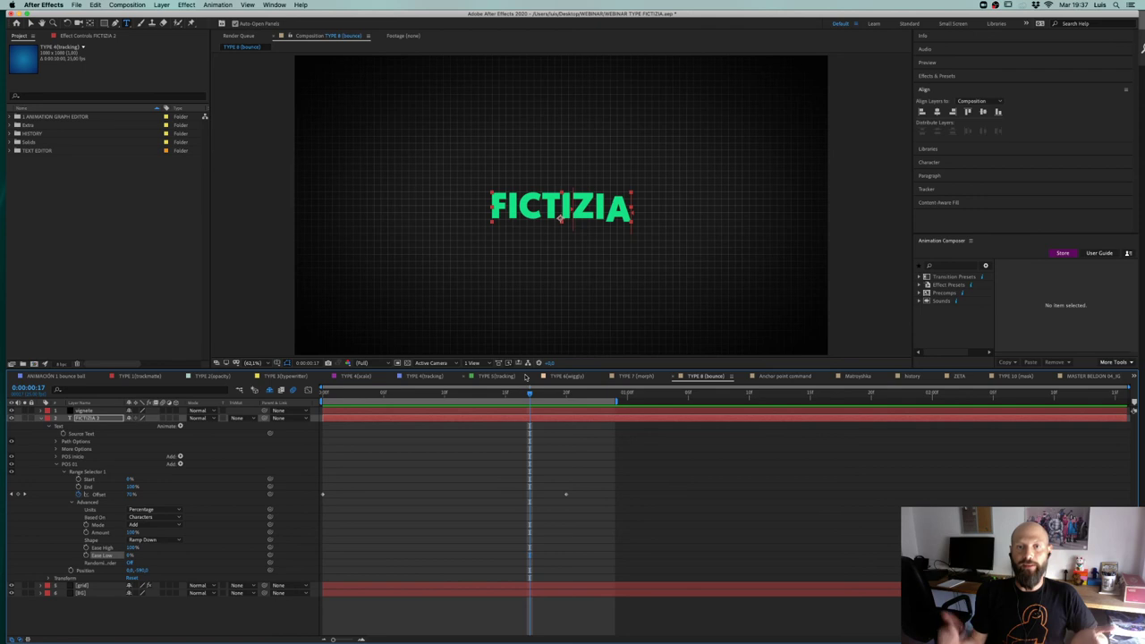
drag(421, 394, 571, 411)
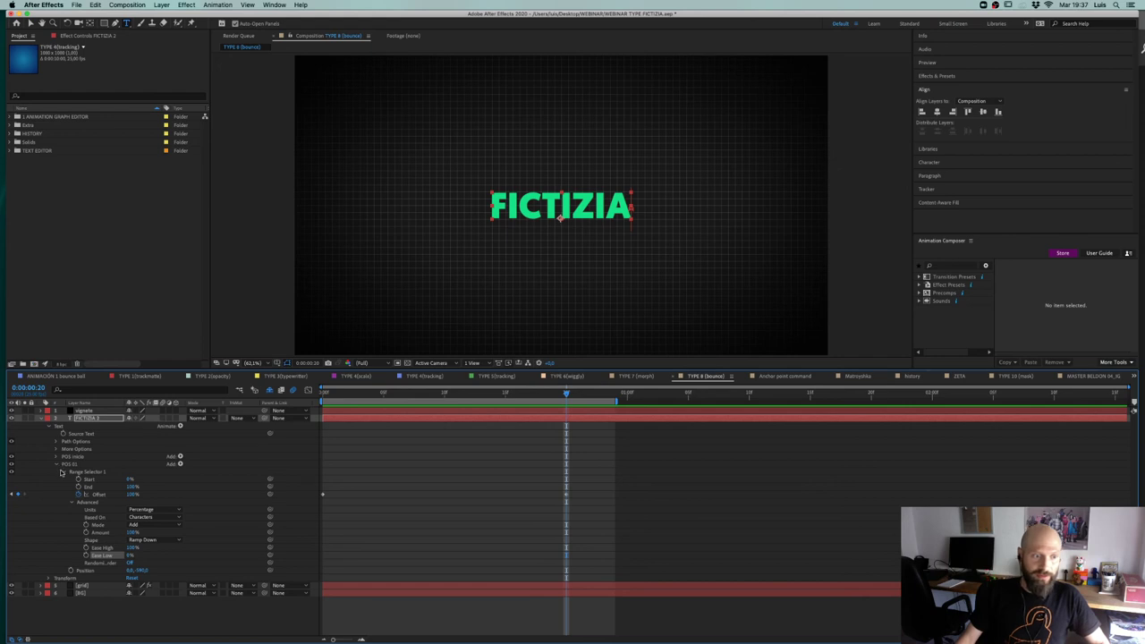
Step: Collapse the POS 01 animator and duplicate it on the FICTIZIA text layer
click(56, 465)
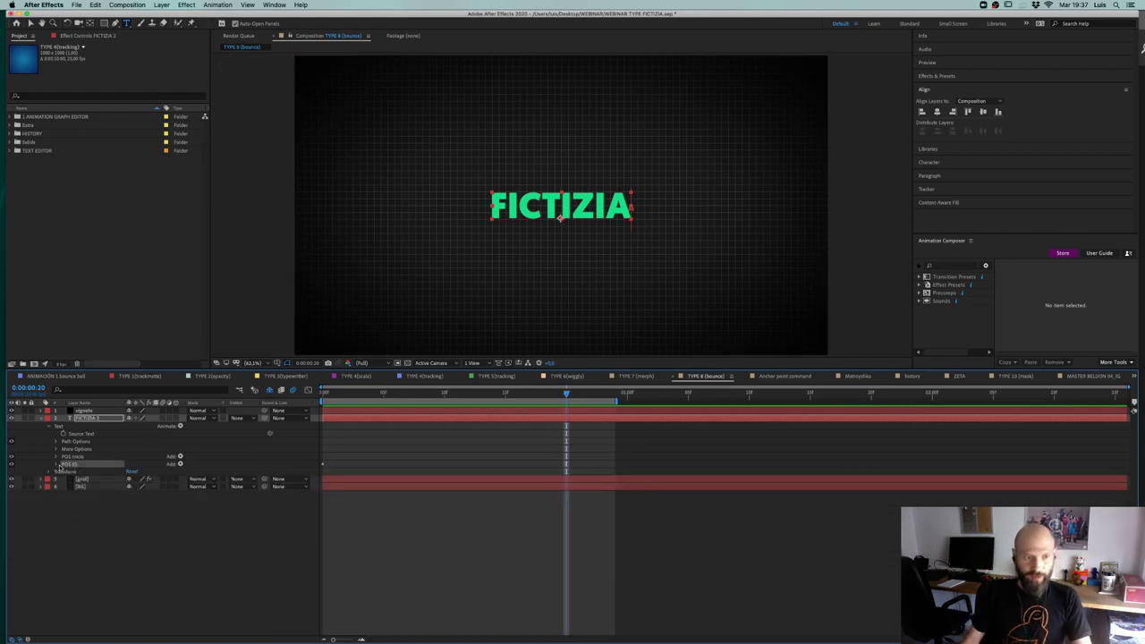
shift+click(119, 481)
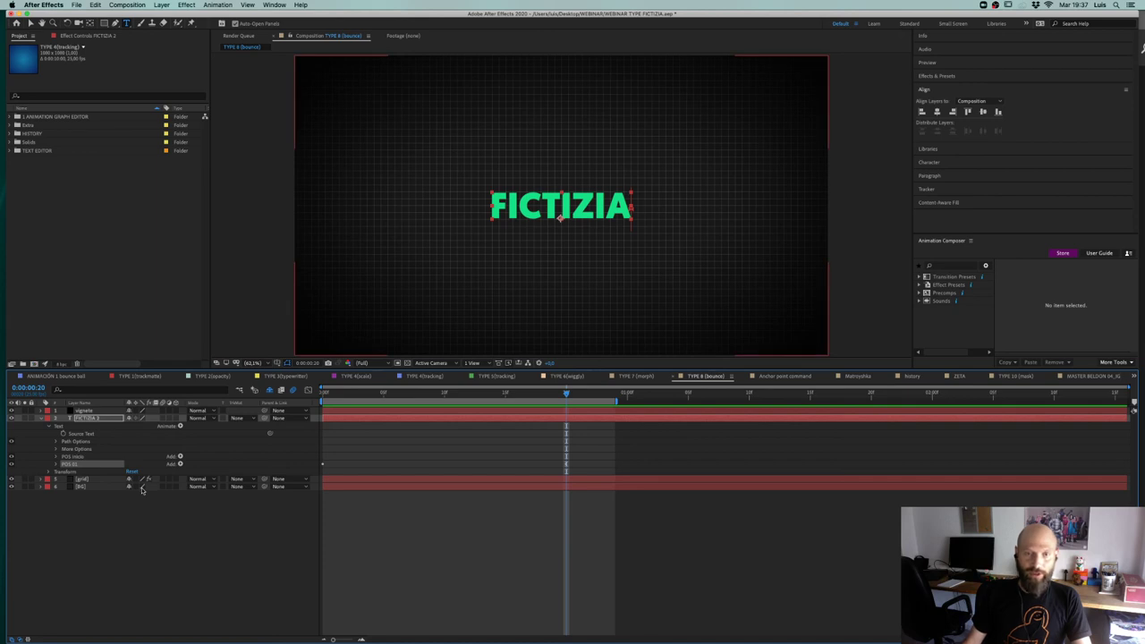
key(ctrl+d)
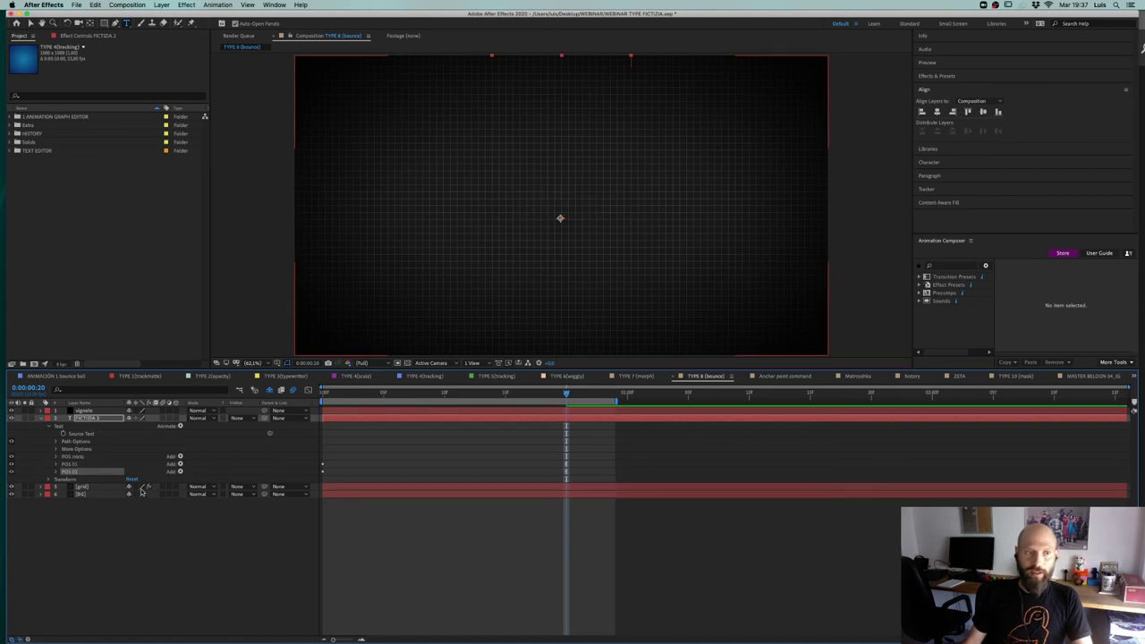
key(comma)
key(comma)
key(comma)
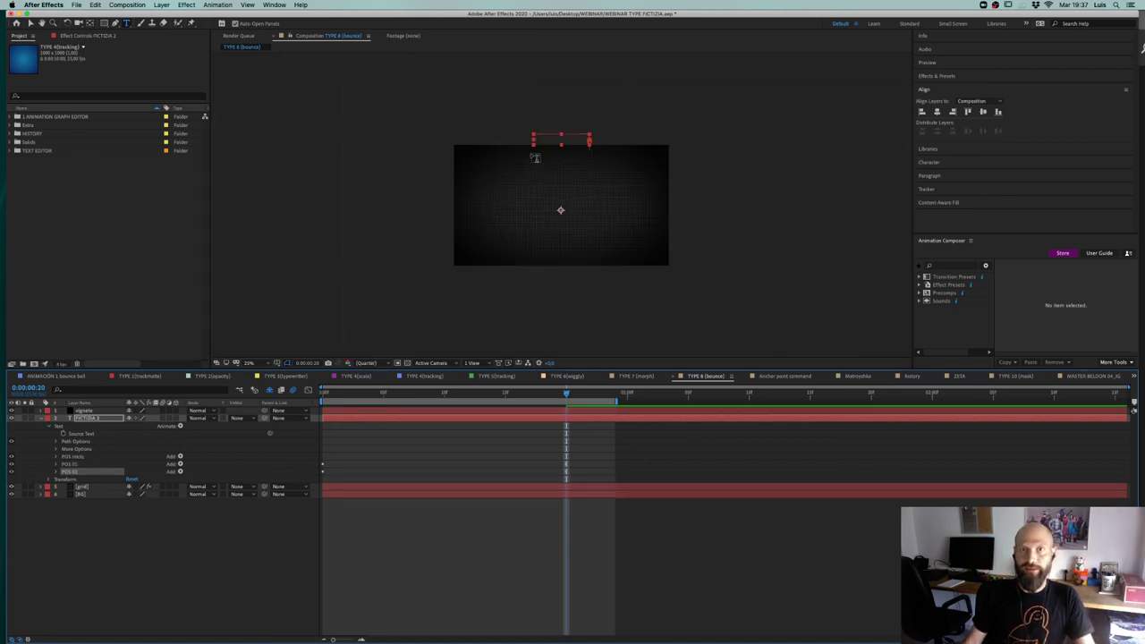
key(period)
key(period)
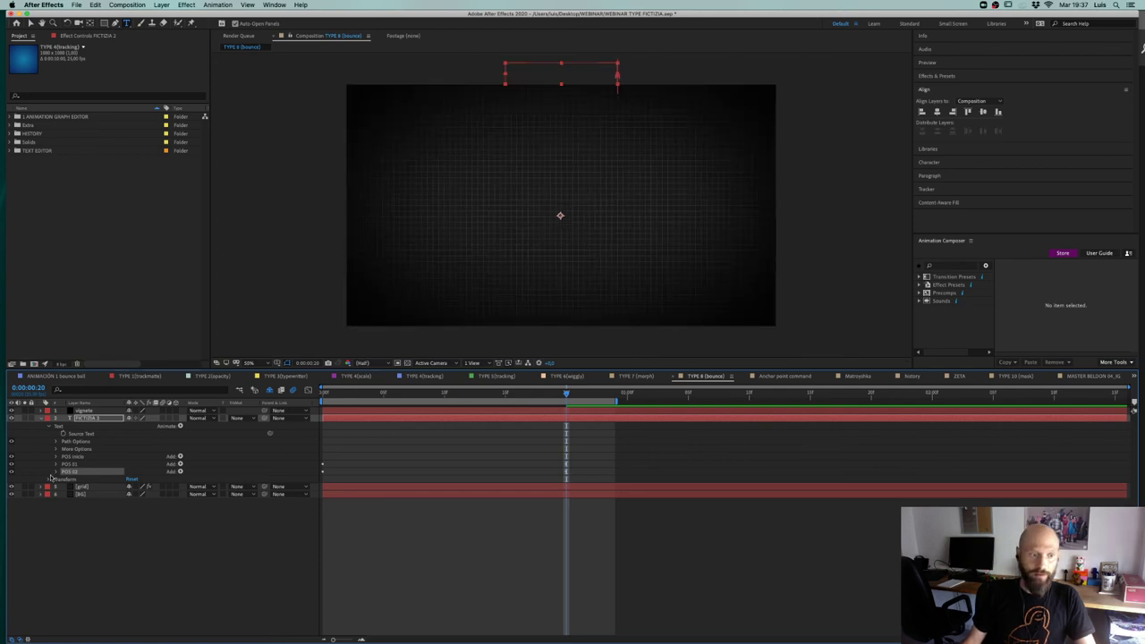
Step: Expand the POS 02 animator, set its vertical Position to 0, and scrub back to frame 20
click(55, 473)
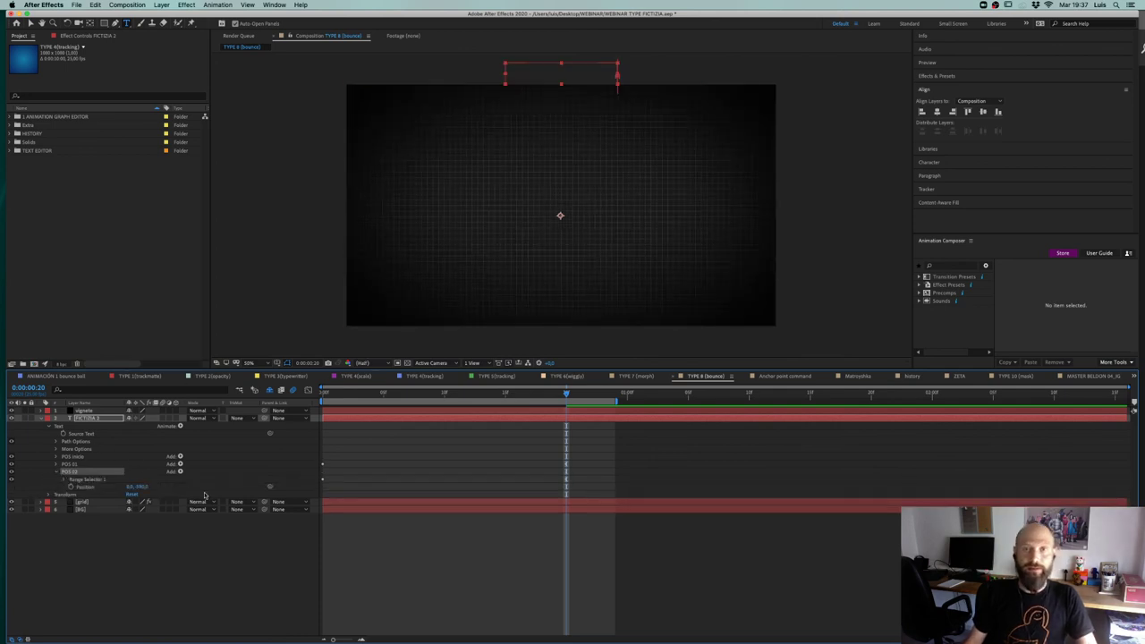
click(142, 486)
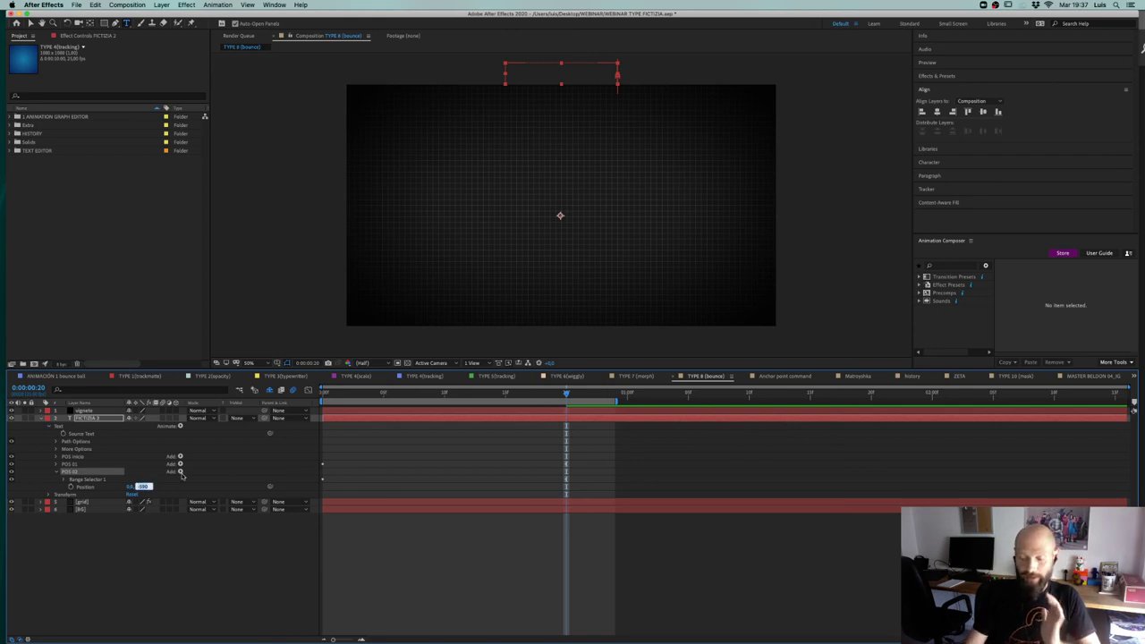
text(0)
key(Return)
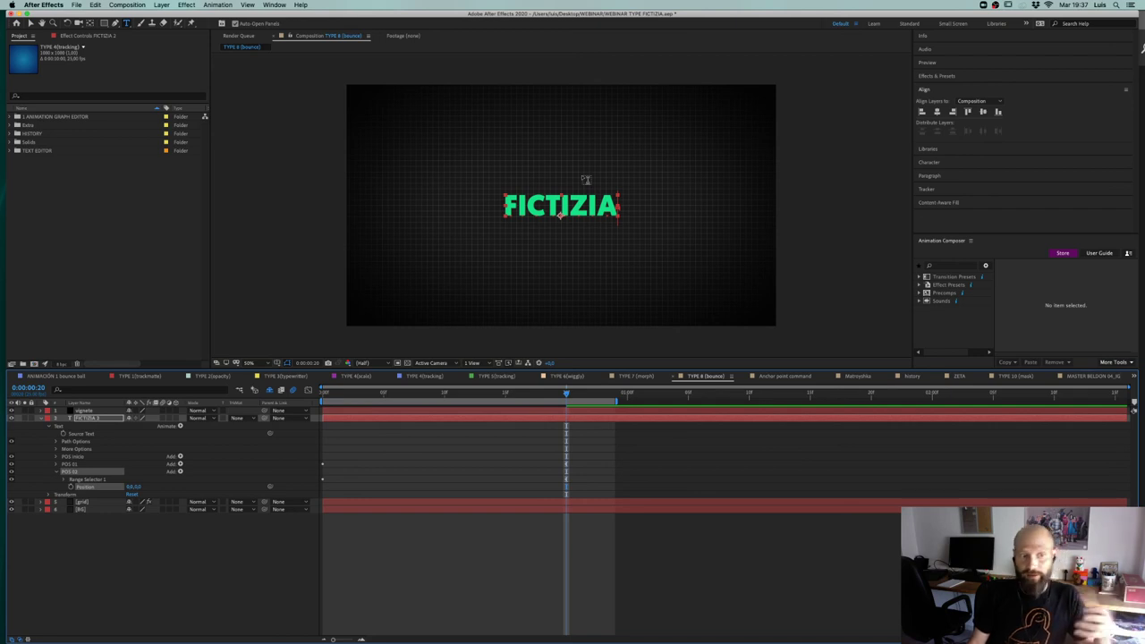
click(351, 417)
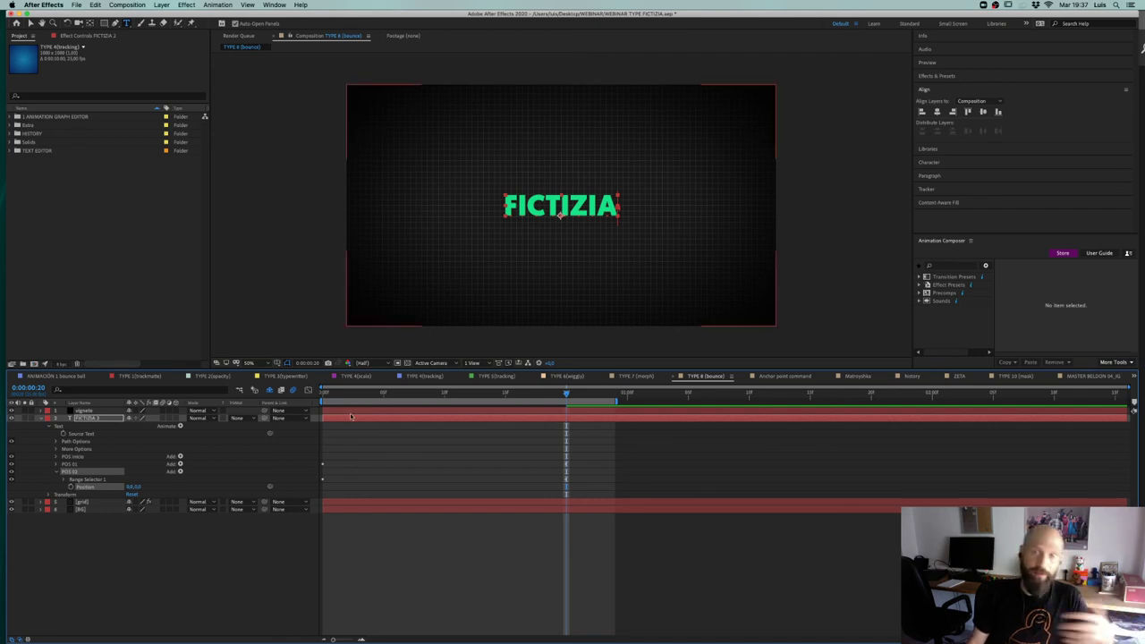
drag(345, 393, 564, 366)
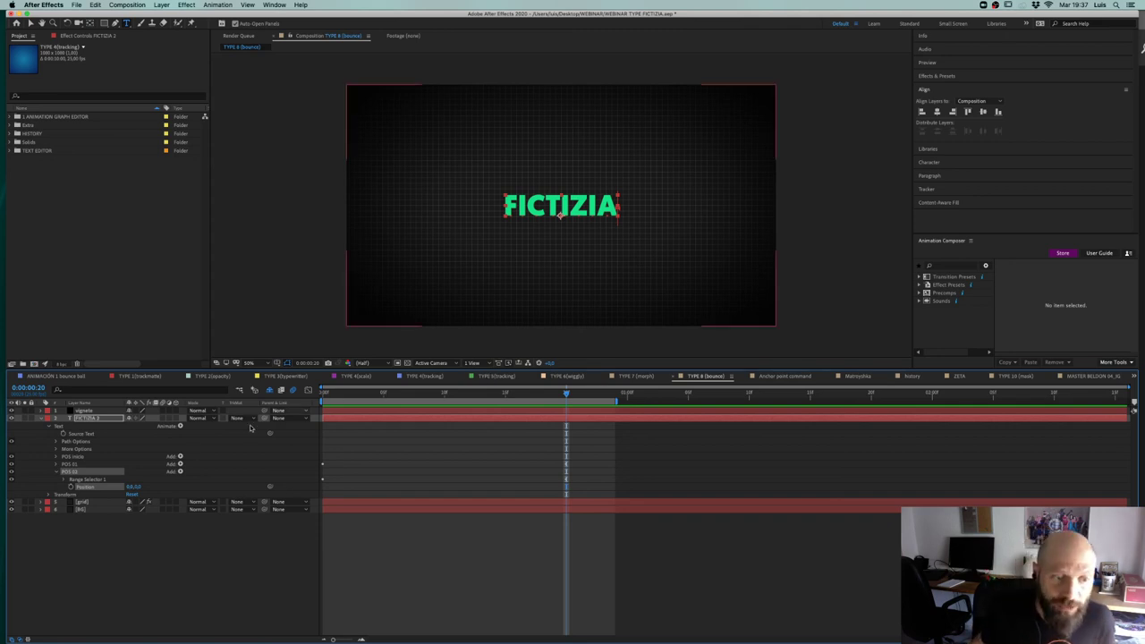
Step: Set POS 02's vertical Position to 49 and preview the letters' entrance, stopping at frame 3
mouse_move(136, 488)
mouse_down()
mouse_move(172, 488)
mouse_move(157, 492)
mouse_up()
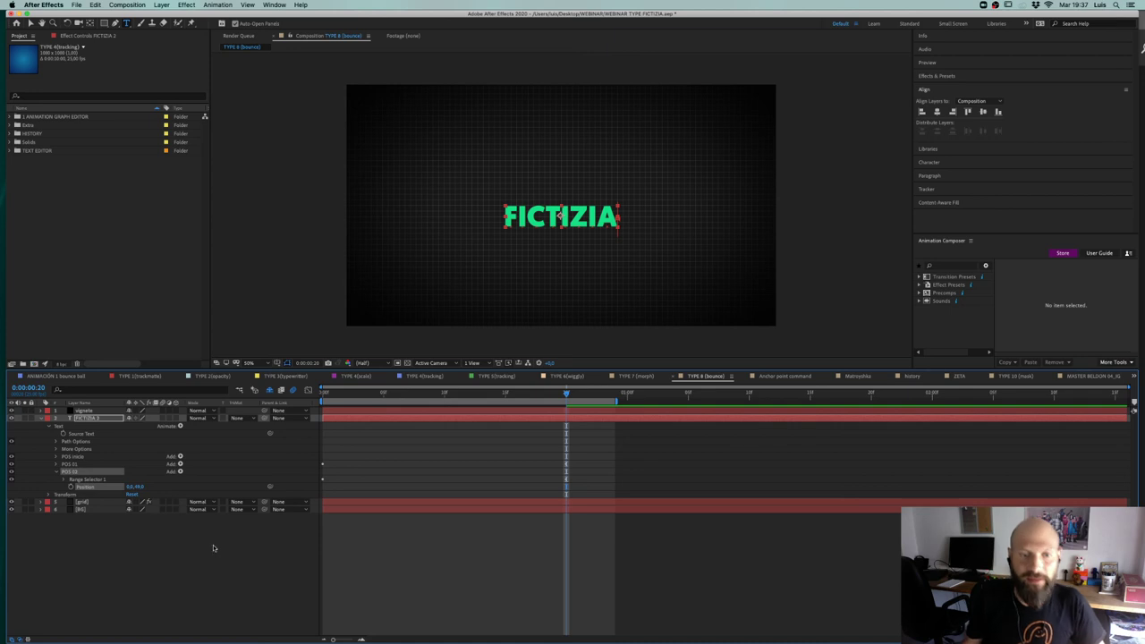
click(324, 395)
key(space)
key(space)
key(space)
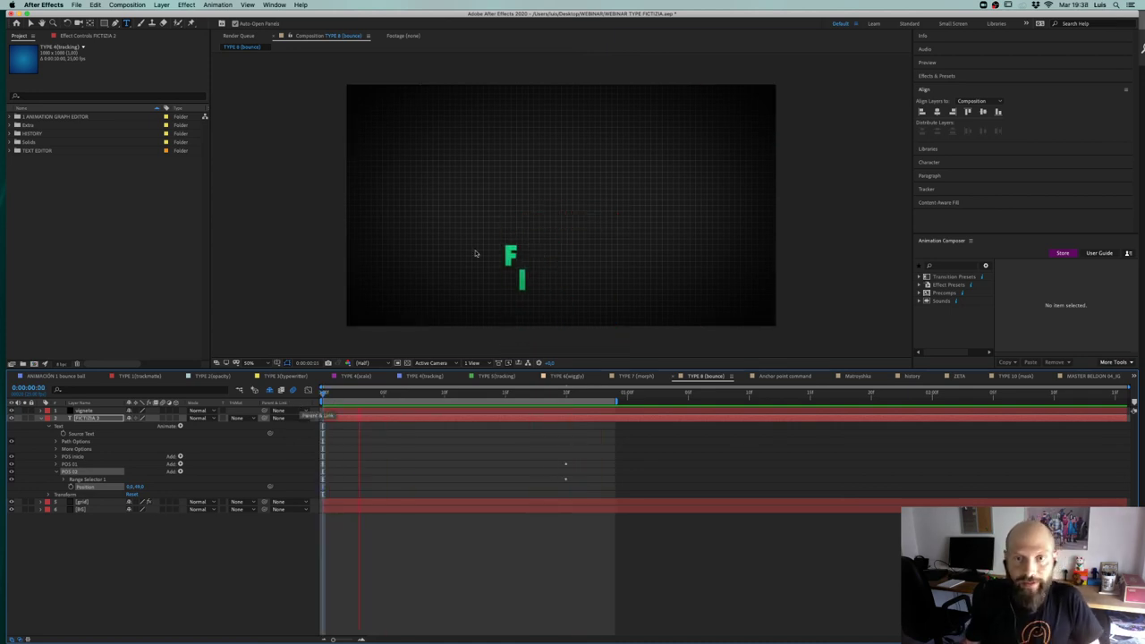
key(period)
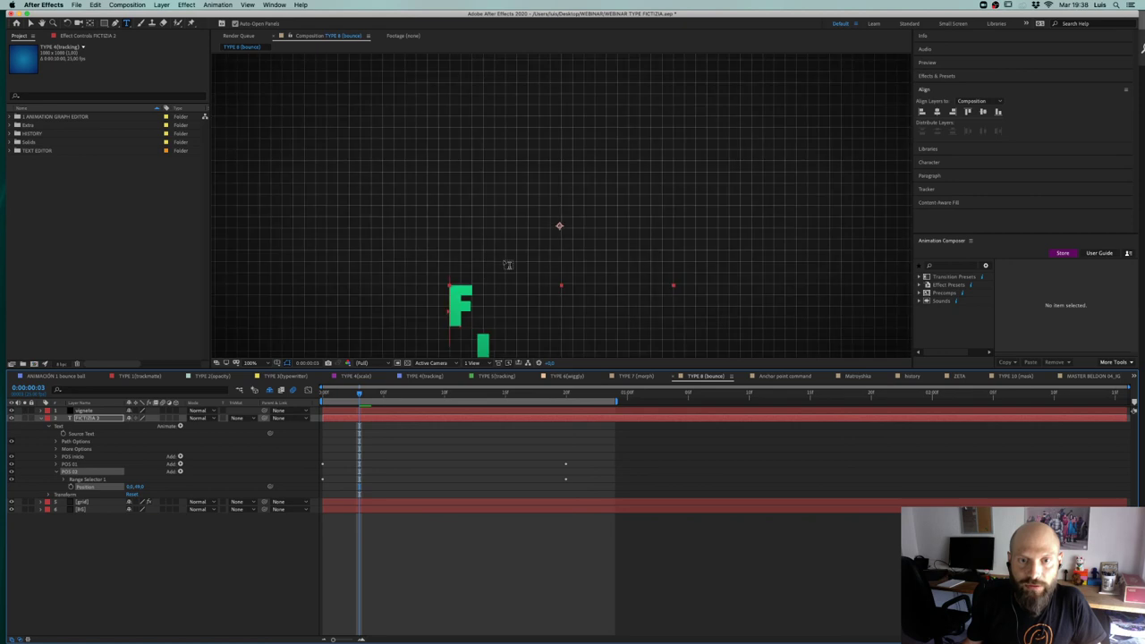
Step: Enlarge the timeline area, expand POS 02's Range Selector, and shift its two Offset keyframes to frames 4 and 24
drag(397, 368, 346, 456)
click(64, 562)
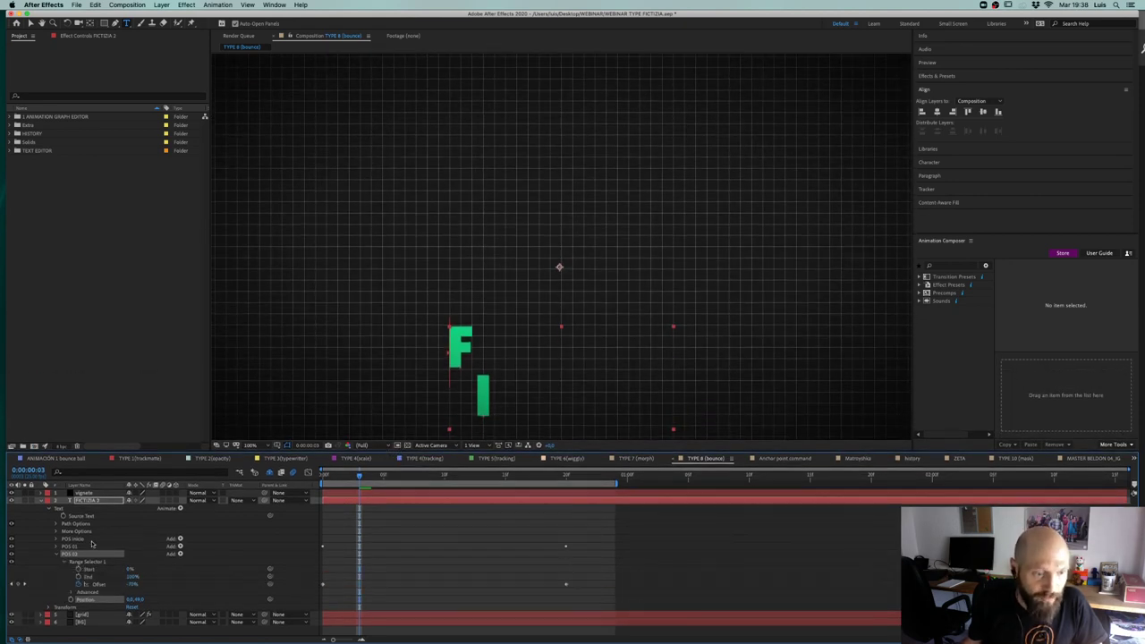
drag(592, 571, 359, 593)
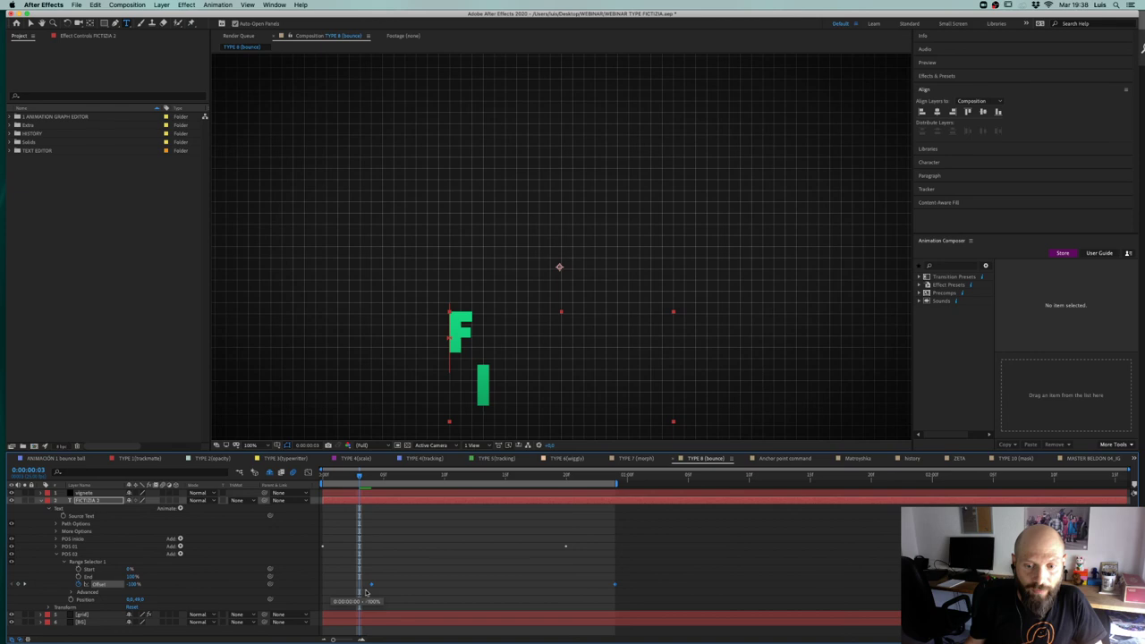
Step: Try a slightly larger vertical Position for POS 02 at frame 20 and preview the entrance from the start
drag(329, 476, 566, 484)
drag(139, 600, 148, 600)
drag(326, 477, 307, 480)
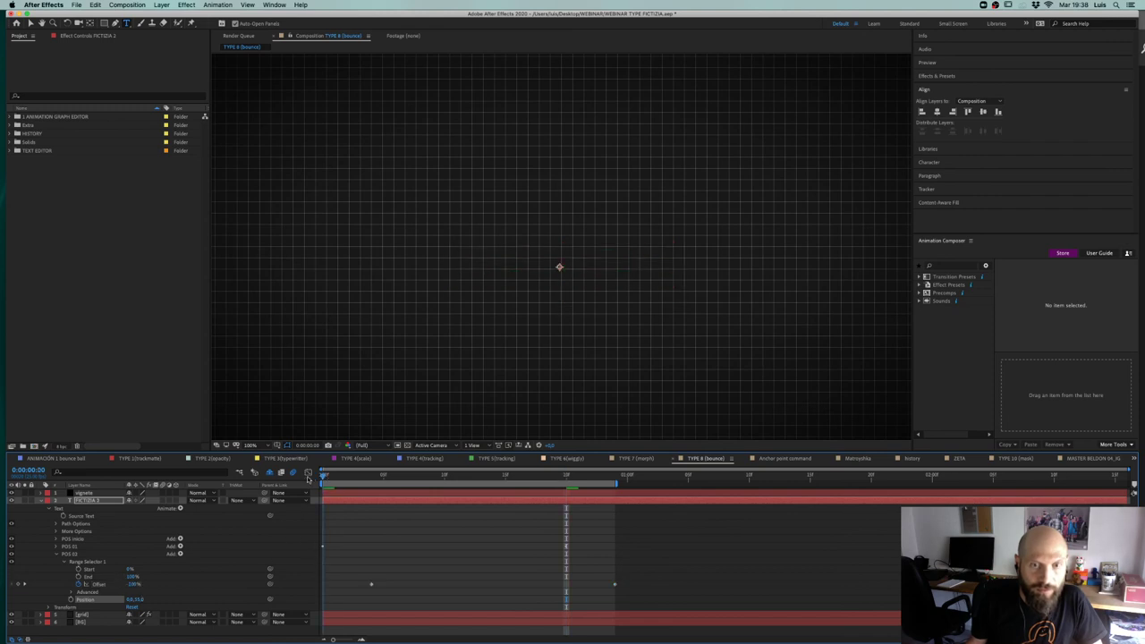
key(space)
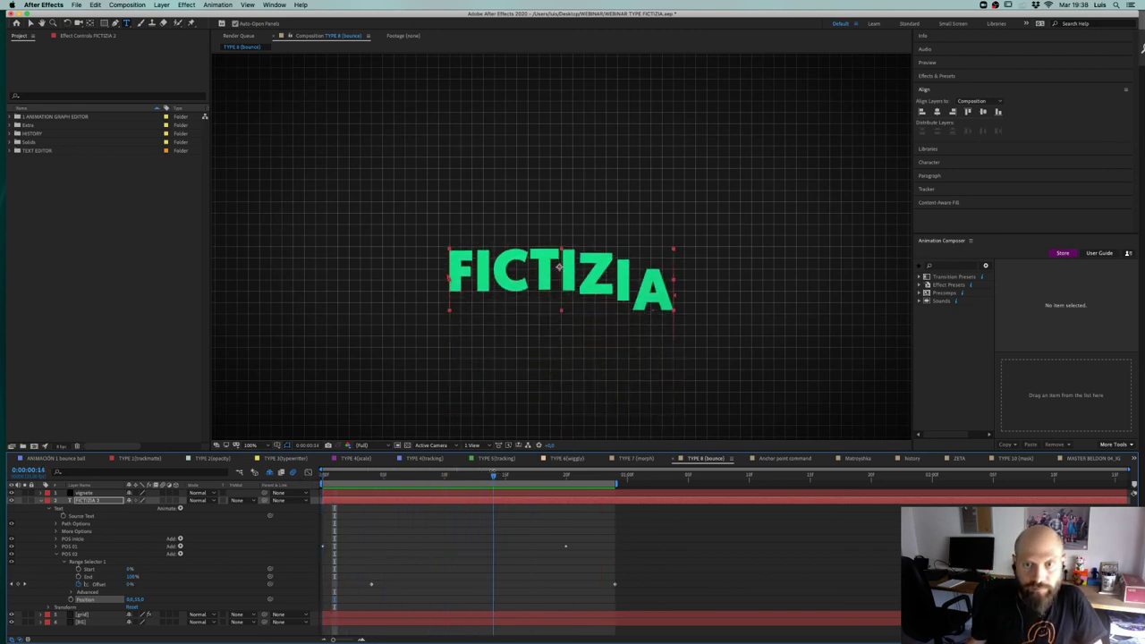
key(space)
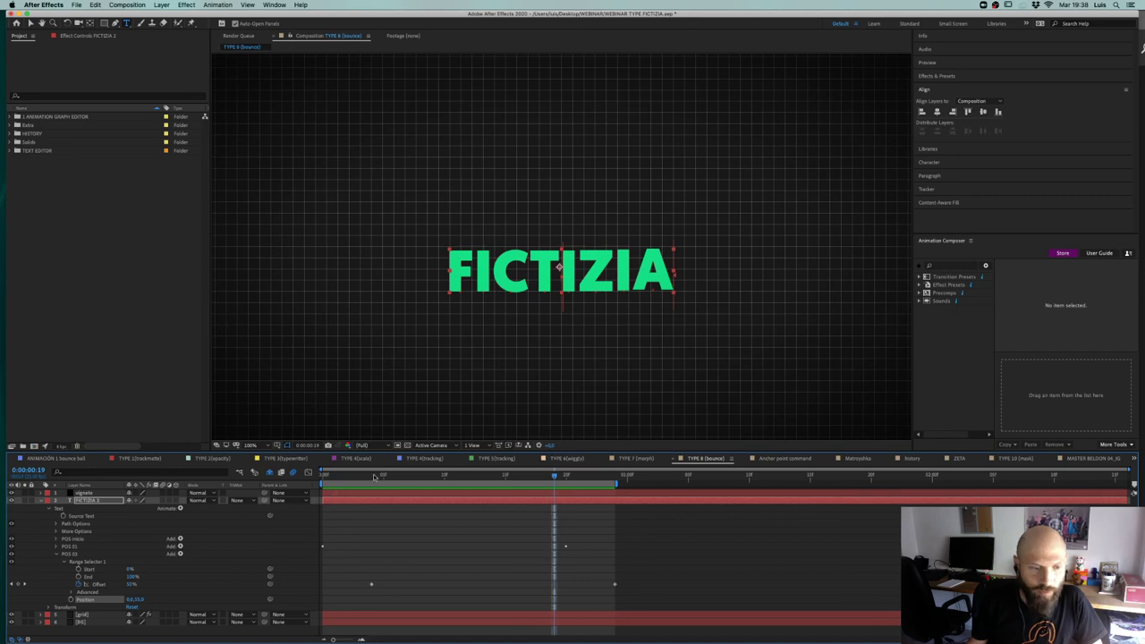
Step: Shift POS 02's two Offset keyframes to frames 5 and 25 and set its vertical Position to 48, previewing over an extended work area
drag(353, 579, 625, 585)
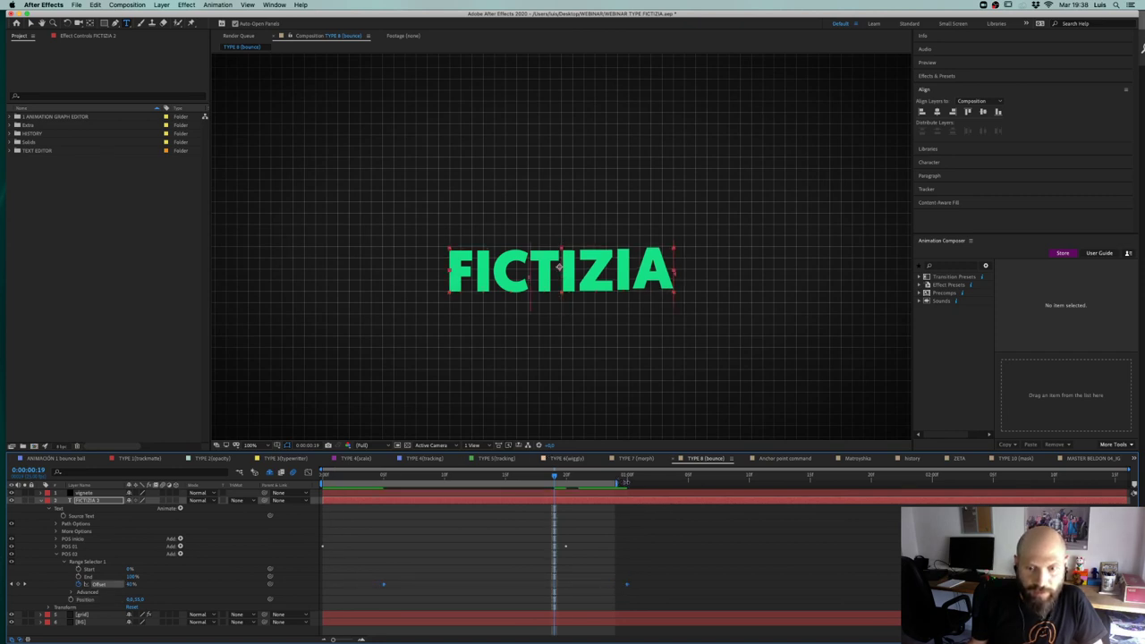
drag(616, 482, 664, 482)
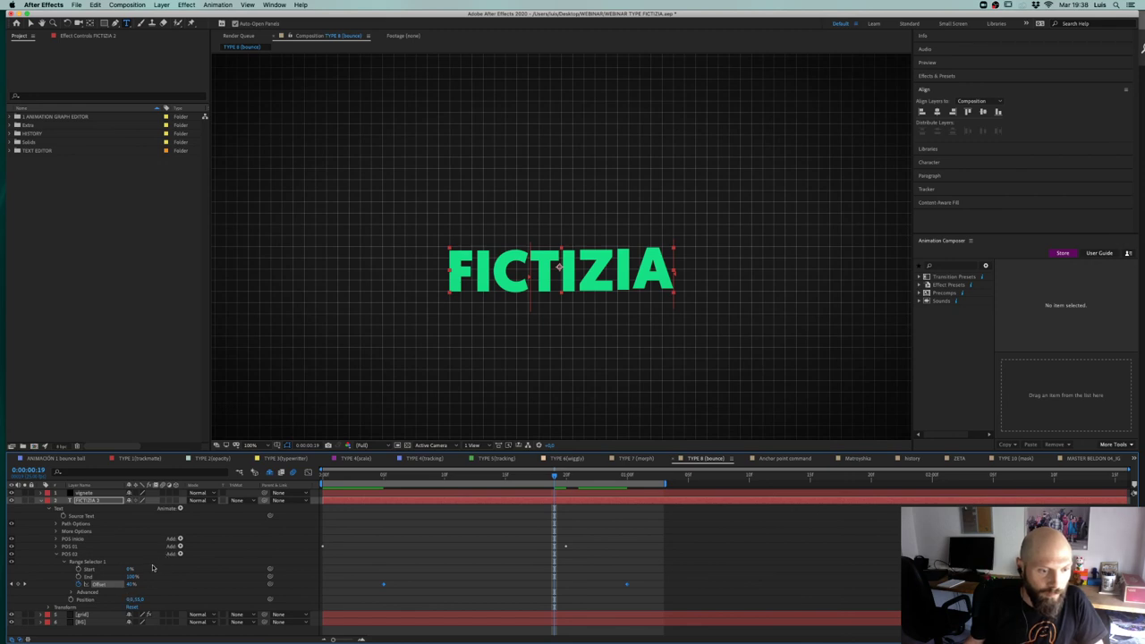
drag(137, 599, 141, 604)
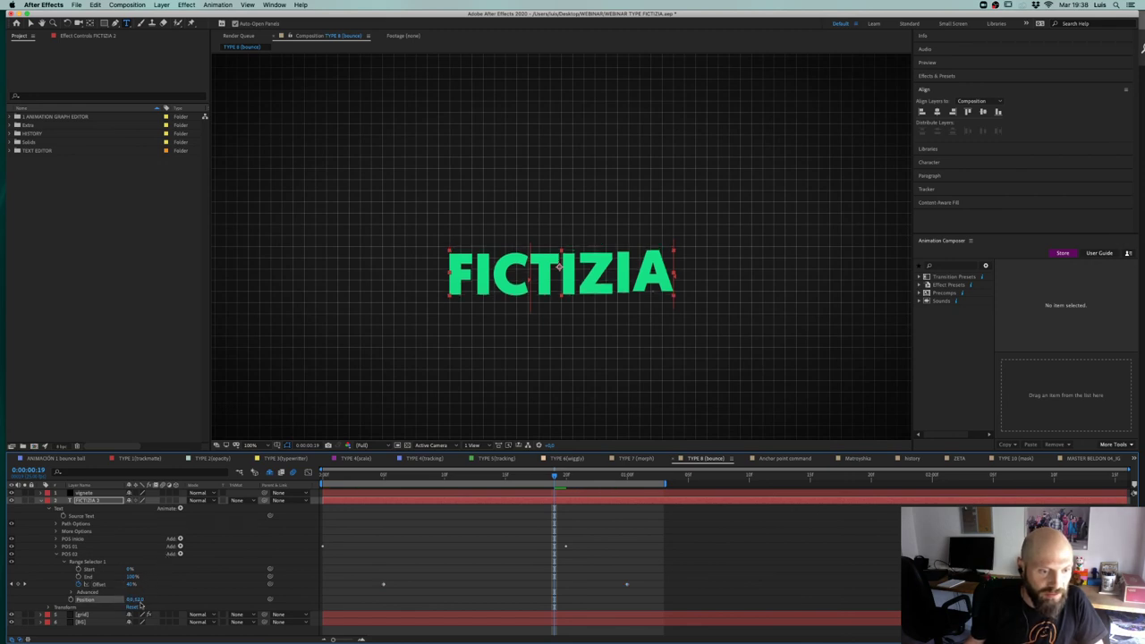
key(Return)
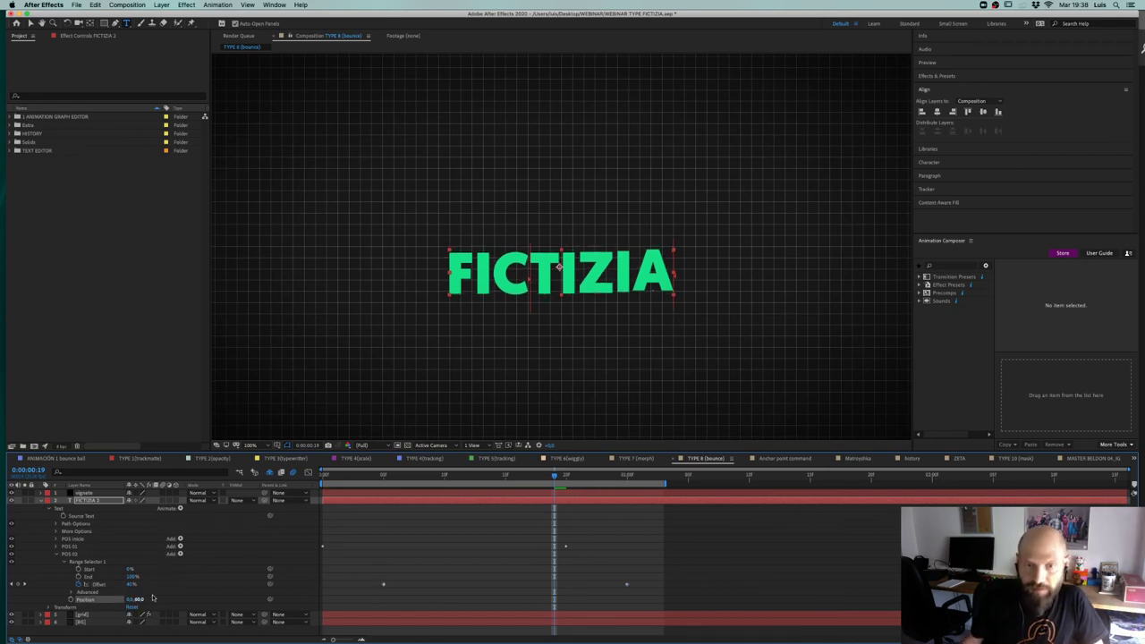
key(space)
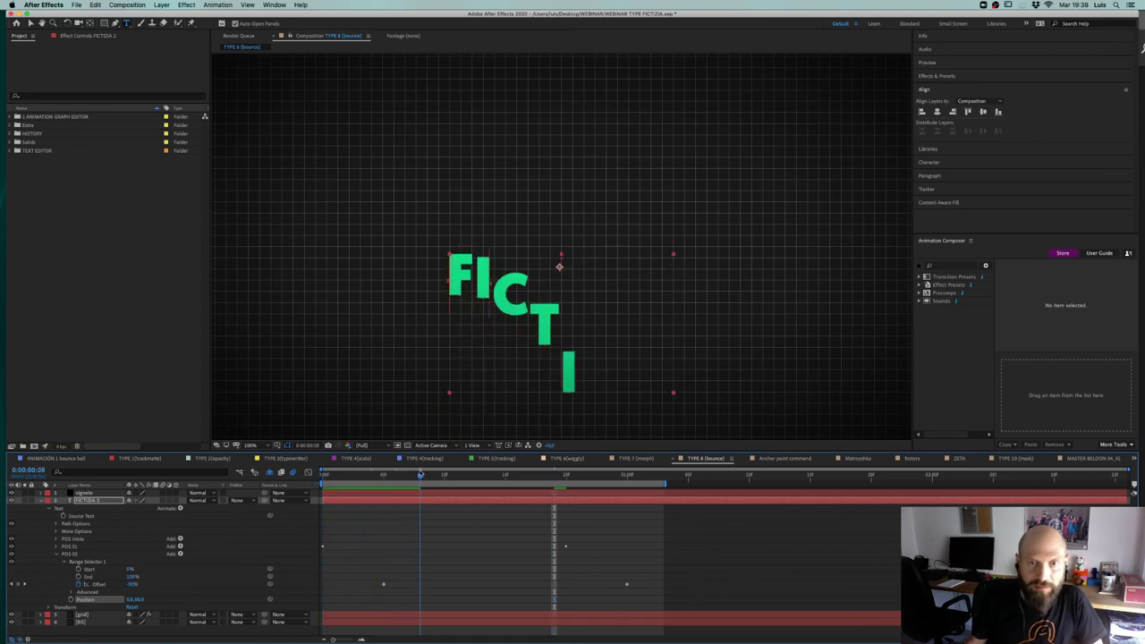
drag(469, 470, 626, 470)
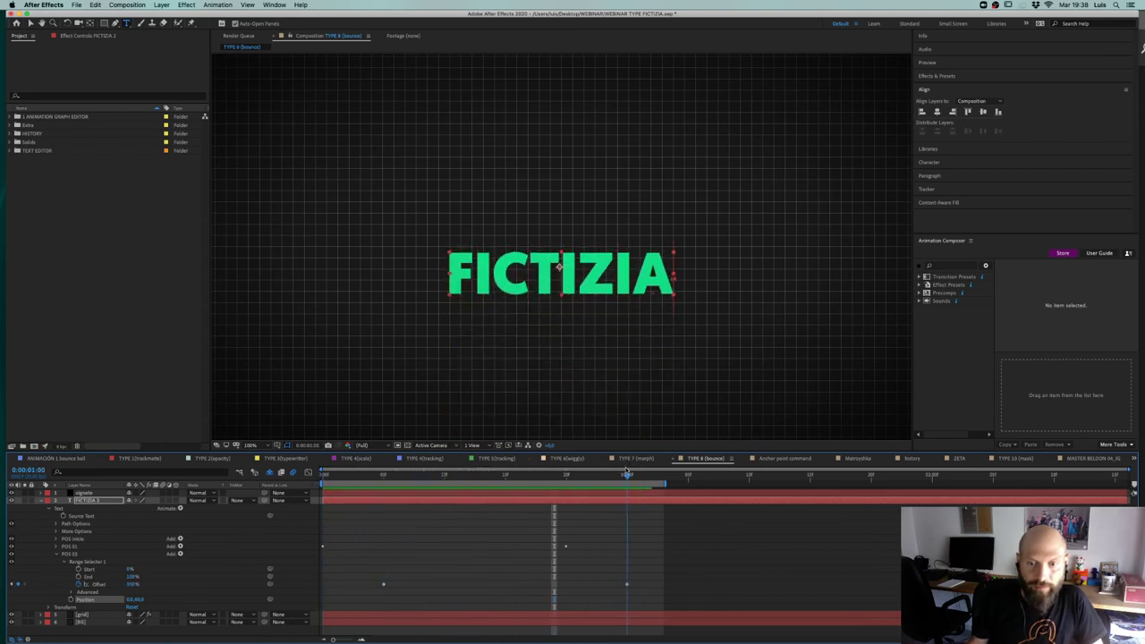
Step: Collapse the POS 02 animator, duplicate it, and expand the POS 03 copy
click(56, 555)
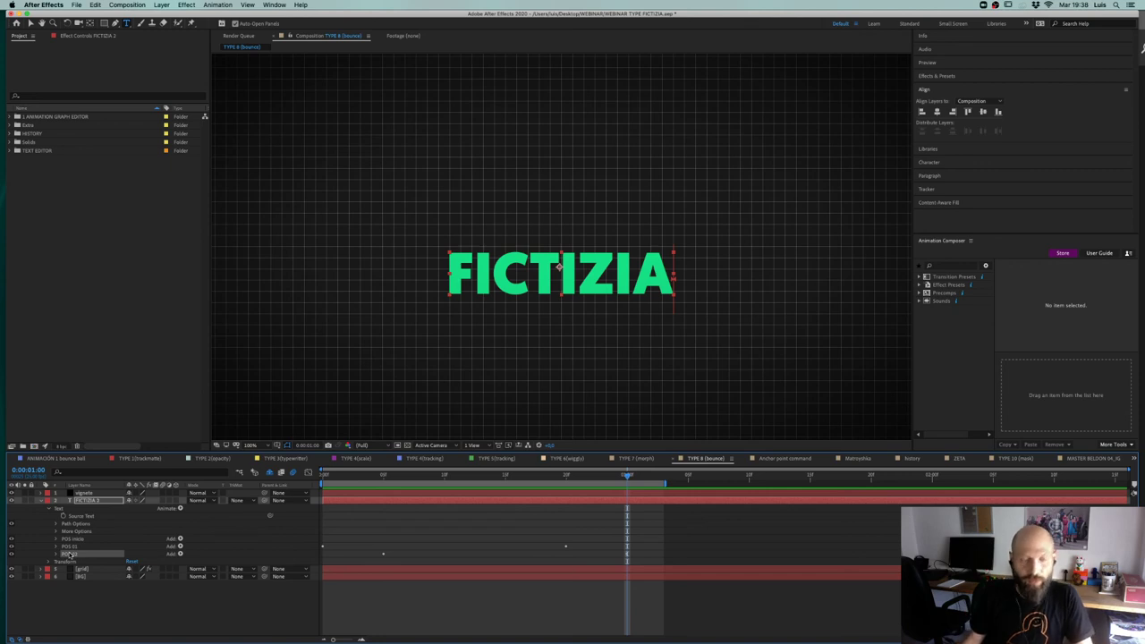
key(ctrl+d)
click(56, 562)
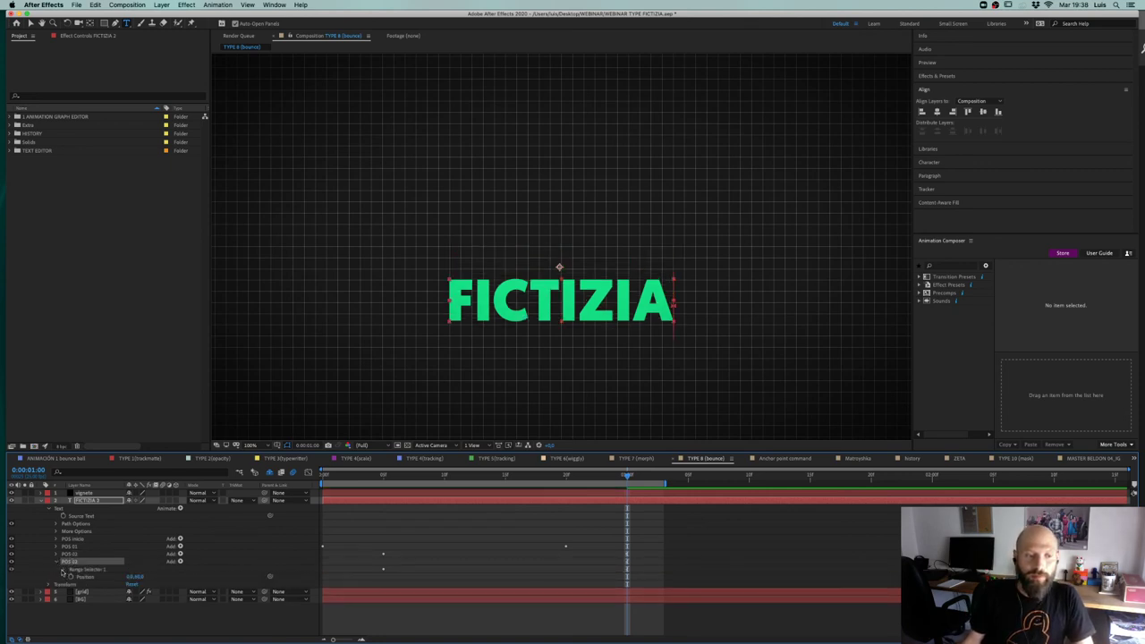
Step: Set POS 03's vertical Position to -30
click(138, 576)
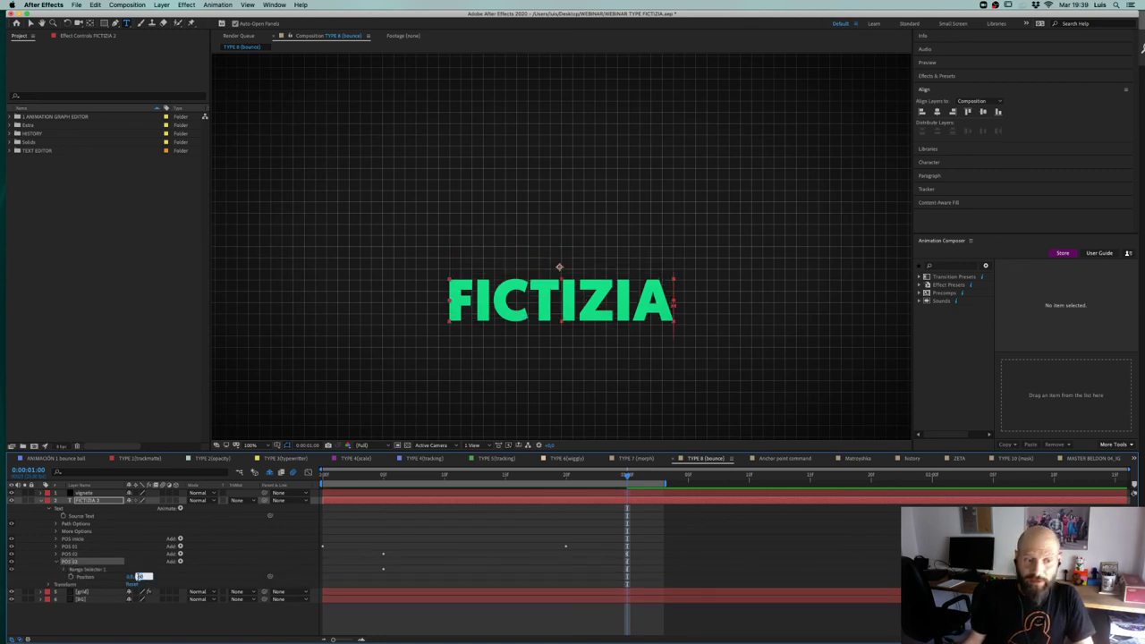
text(-)
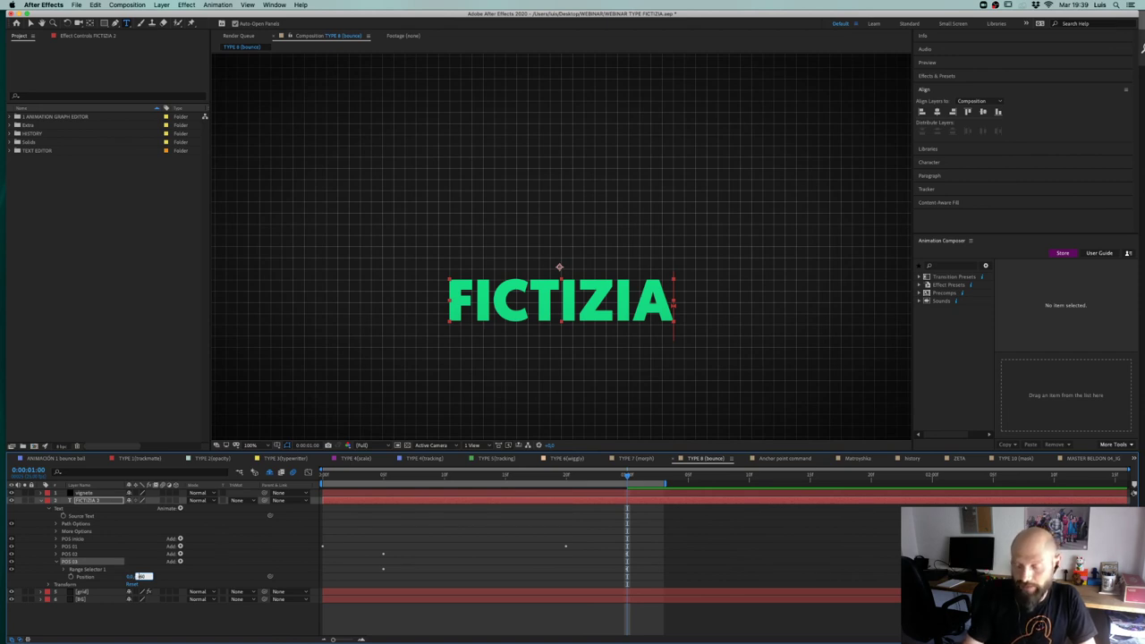
text(30)
key(Return)
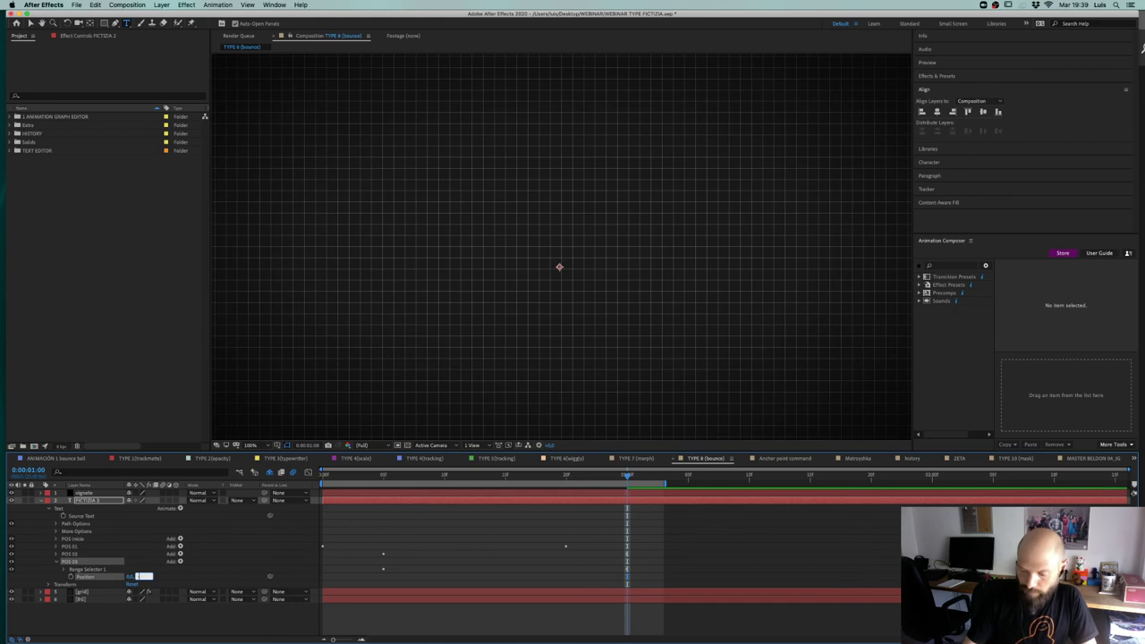
key(Return)
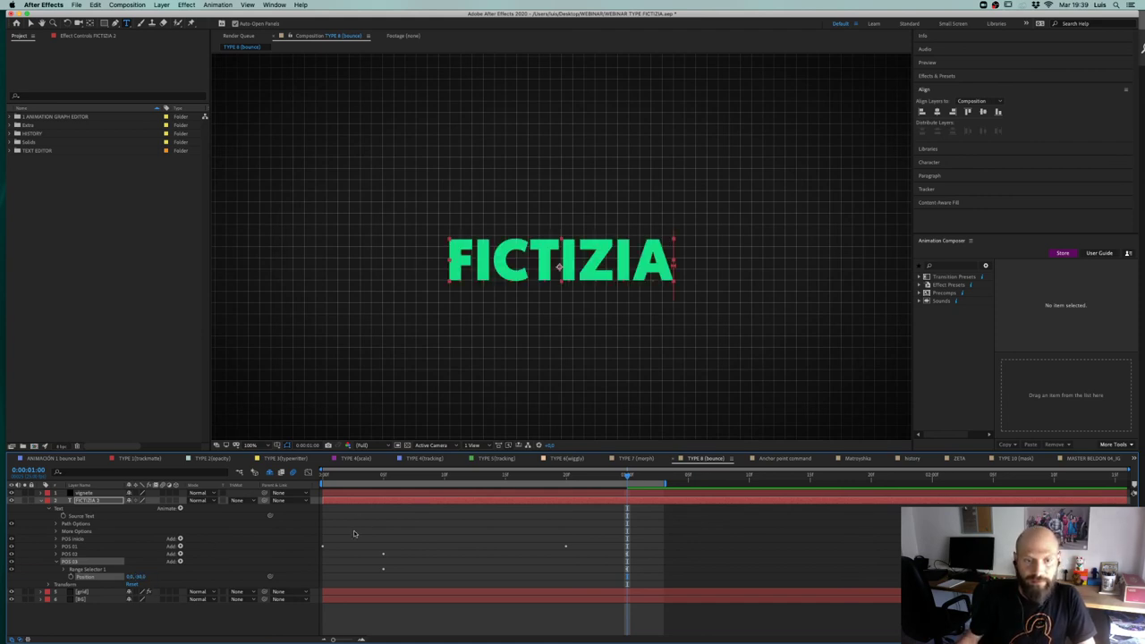
Step: Move POS 03's two Offset keyframes to frames 9 and 29 and extend the work area to about frame 34
click(64, 569)
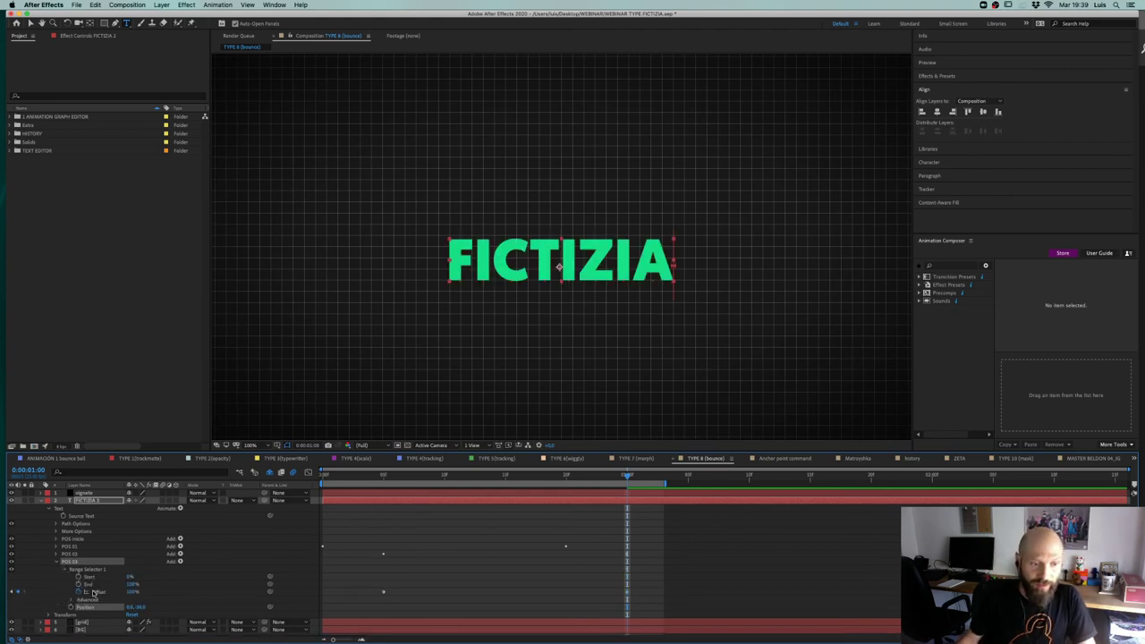
click(94, 592)
drag(364, 591, 632, 598)
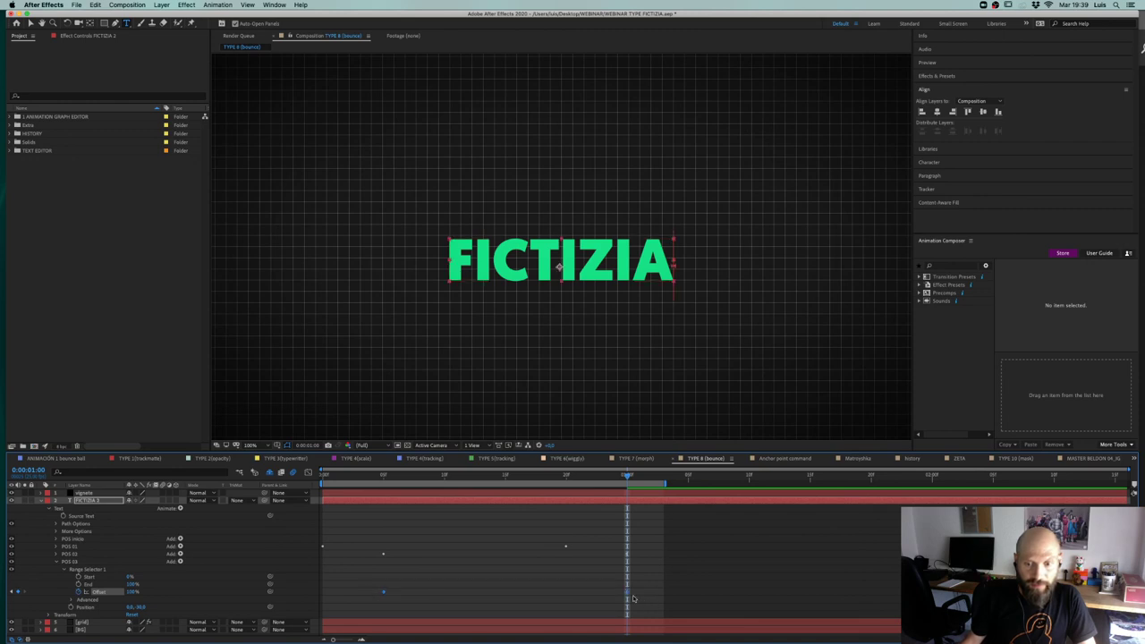
drag(383, 596, 433, 595)
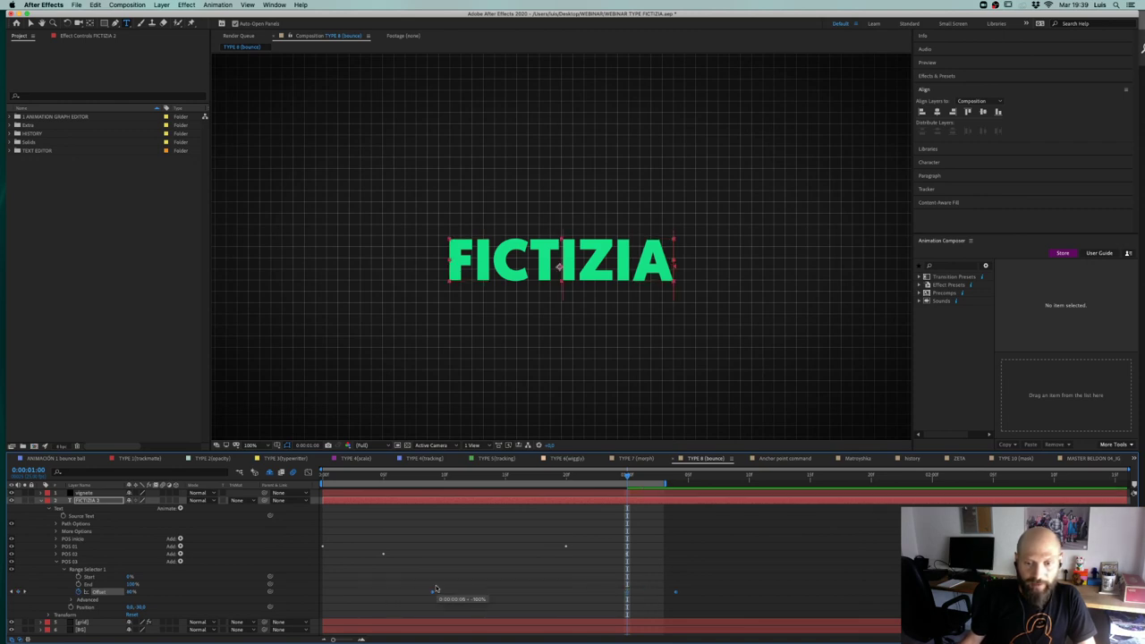
drag(665, 485, 737, 484)
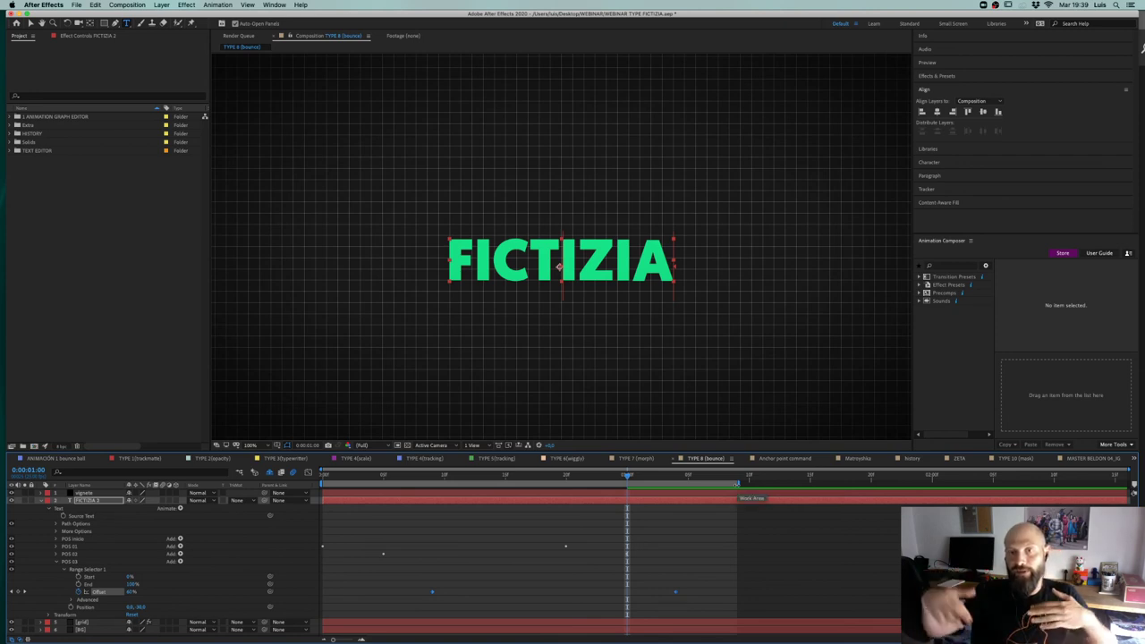
Step: Preview the bounce from the start and scrub to frame 11
drag(529, 476, 254, 506)
key(space)
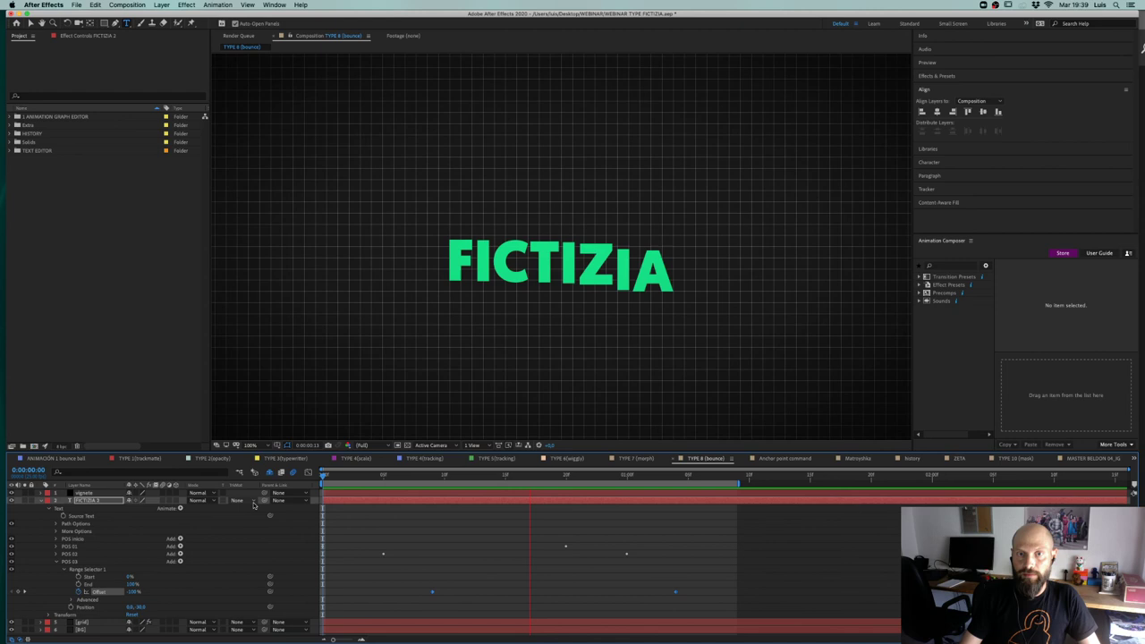
drag(342, 480, 456, 476)
Step: Set POS 03's vertical Position to 14 and check the bounce by scrubbing and playing it back
click(137, 608)
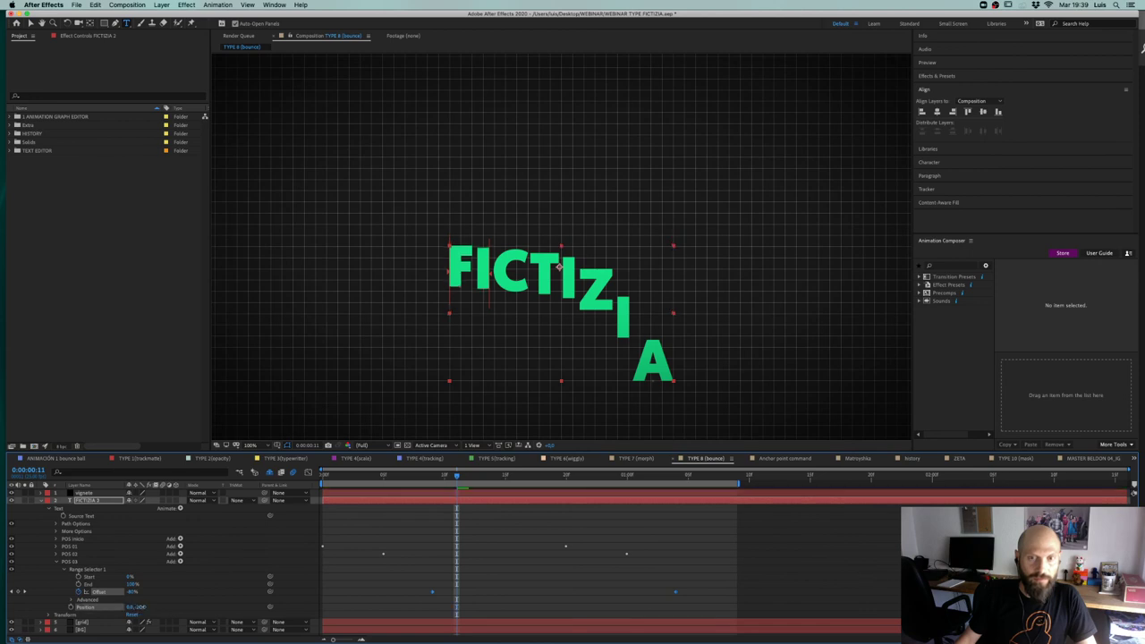
click(235, 541)
drag(333, 476, 139, 608)
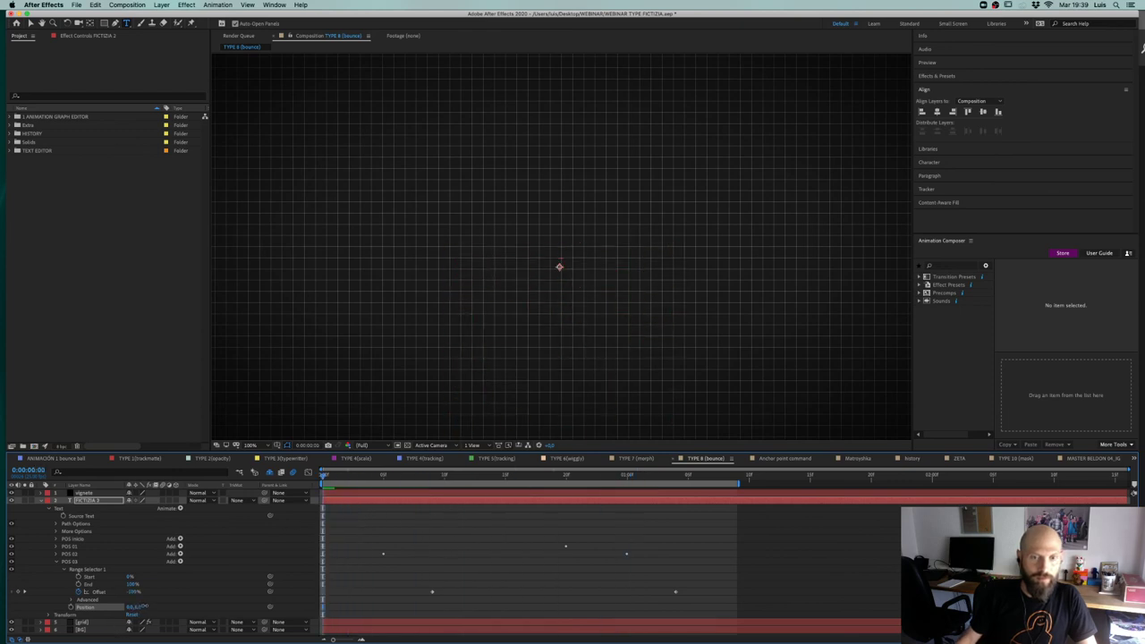
drag(324, 480, 578, 484)
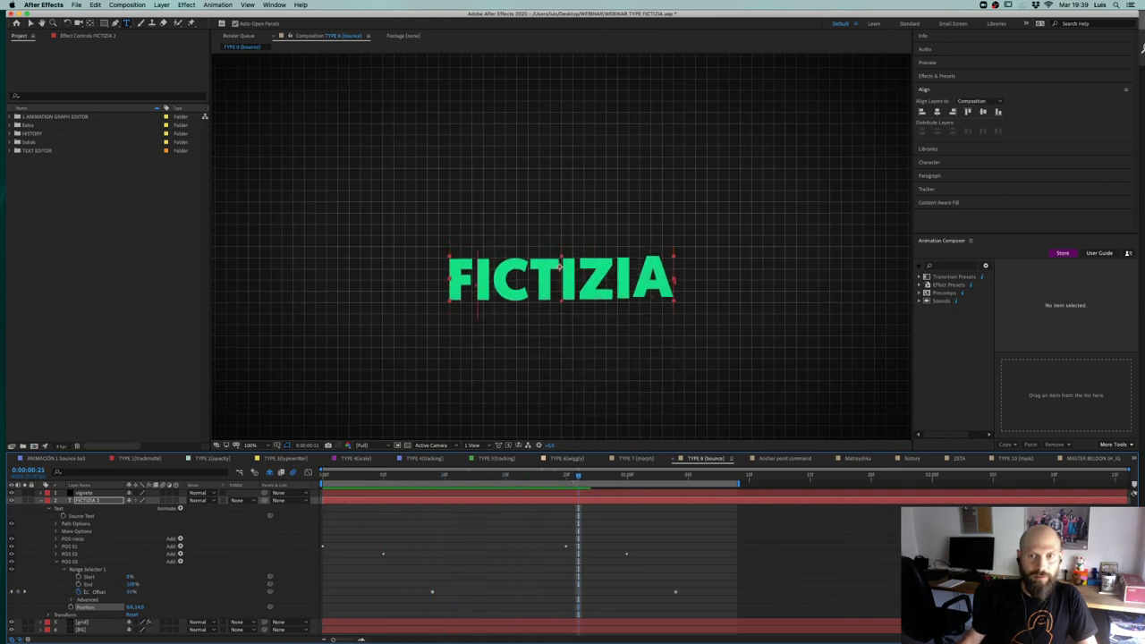
key(space)
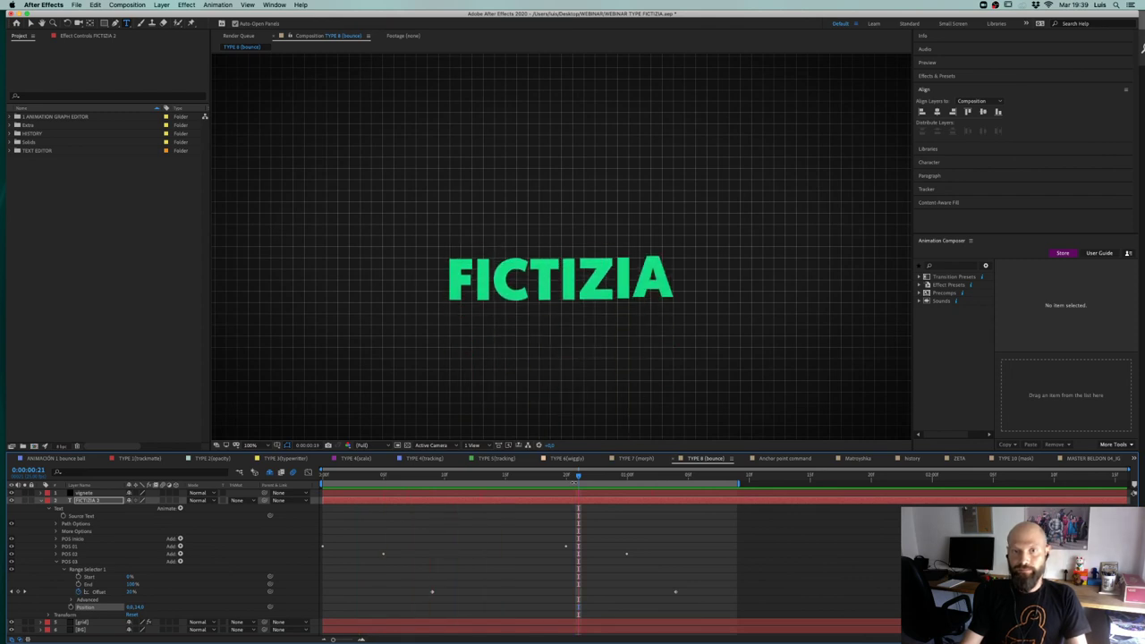
key(space)
Step: Expand POS 02's Advanced selector options and set both Ease High and Ease Low to 50%
scroll(61, 573, down, 2)
scroll(61, 573, down, 2)
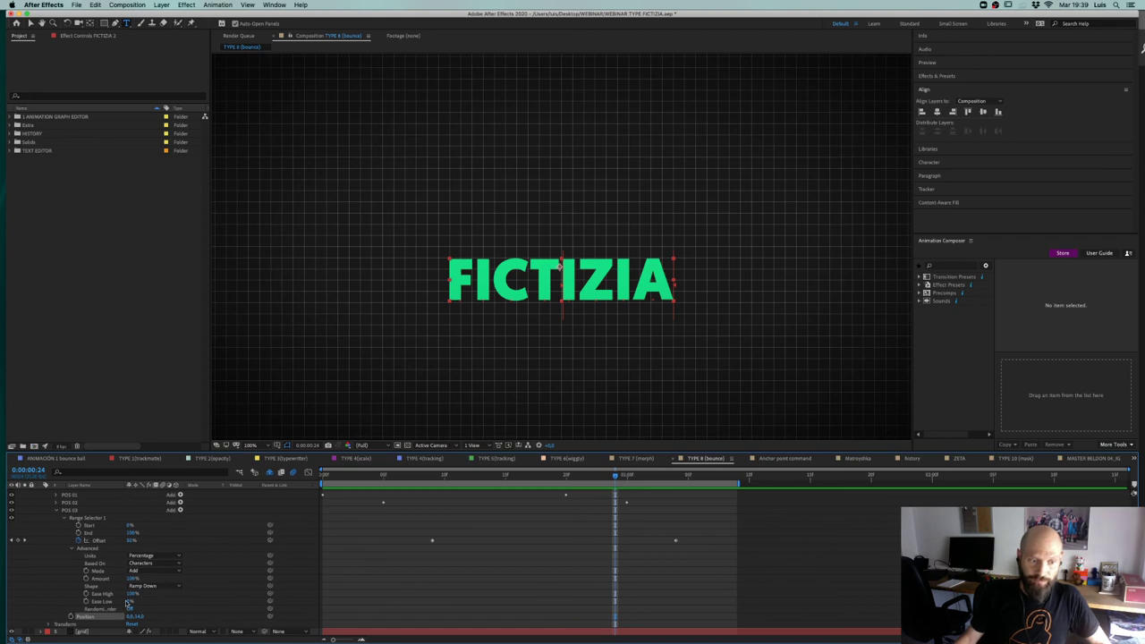
scroll(152, 569, up, 2)
click(55, 534)
scroll(179, 574, down, 1)
scroll(170, 573, down, 5)
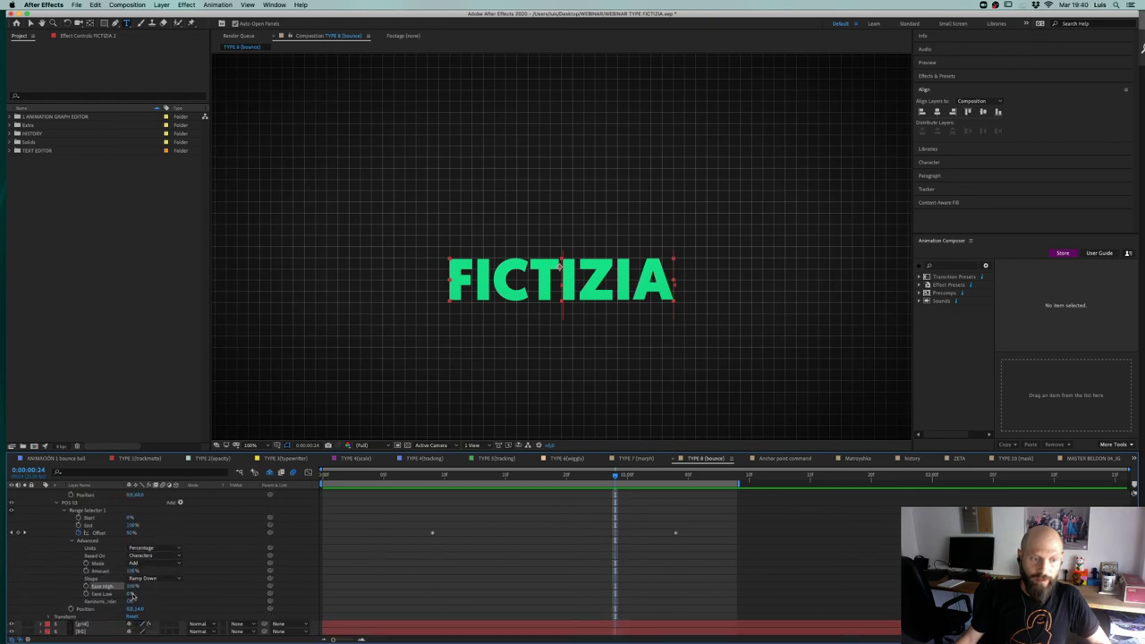
scroll(98, 573, up, 4)
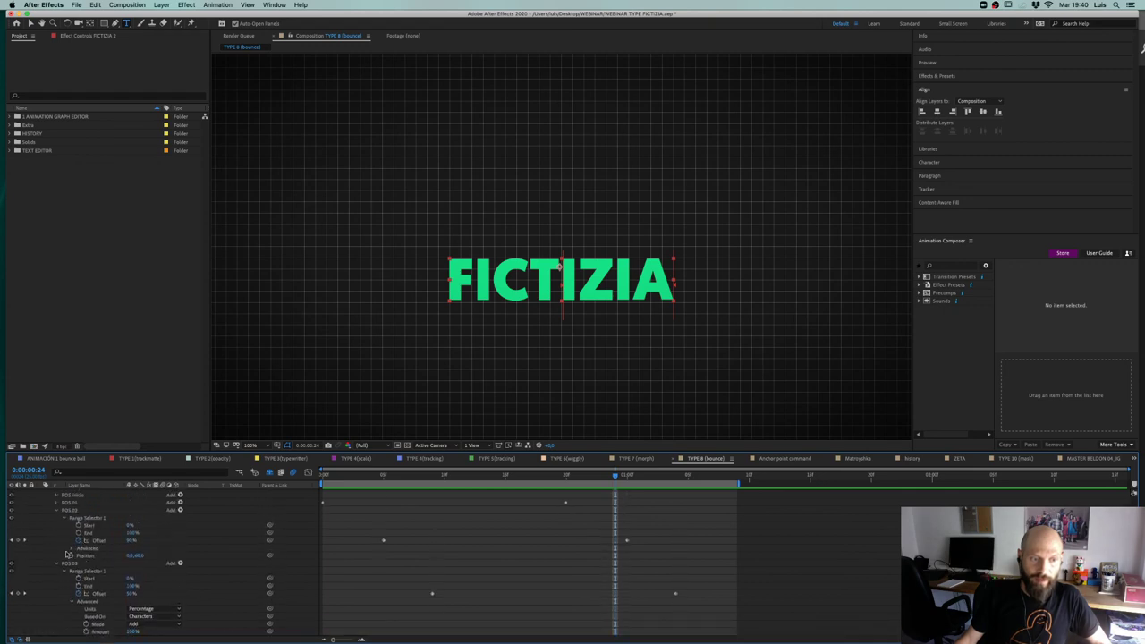
click(73, 548)
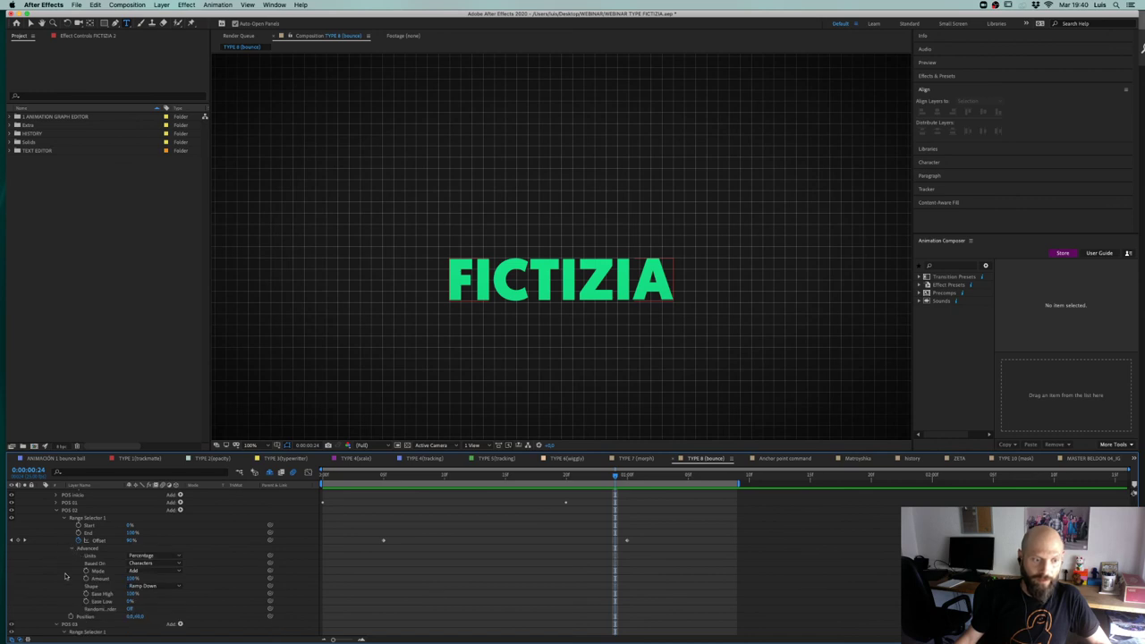
scroll(130, 596, up, 1)
scroll(130, 600, down, 2)
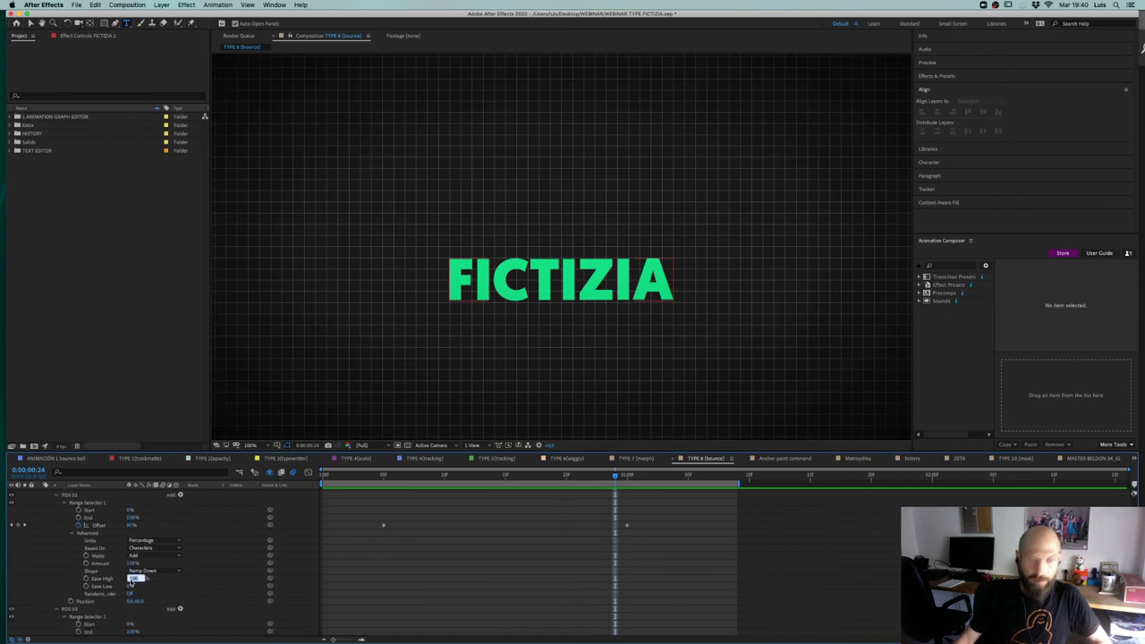
click(134, 586)
key(Return)
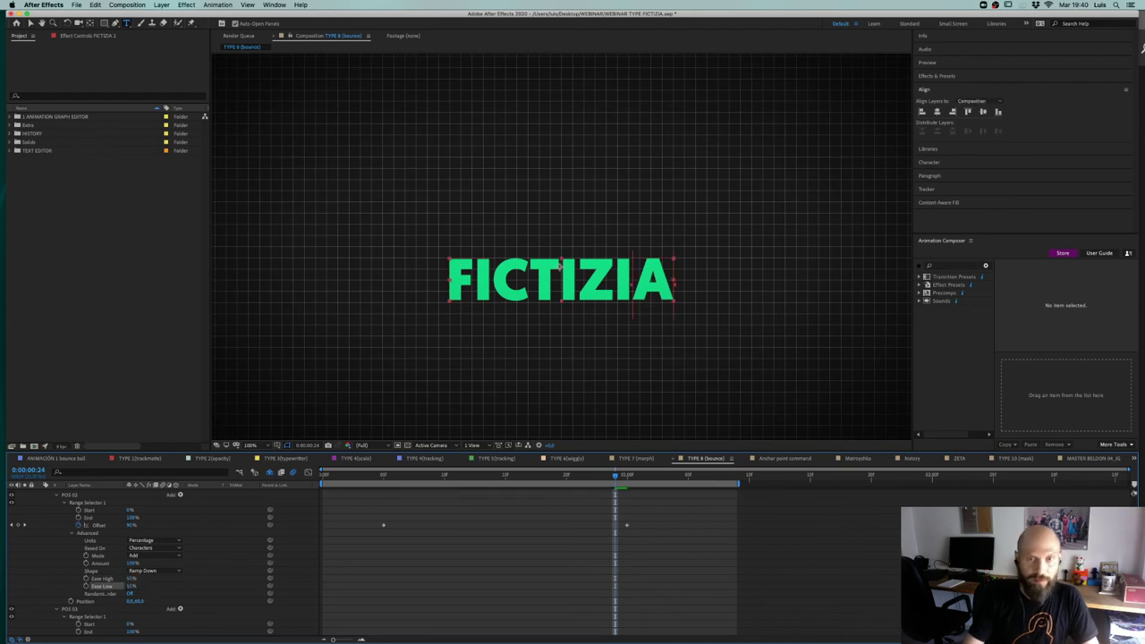
Step: Set Ease High and Ease Low to 50% in POS 03's Advanced selector options
scroll(131, 583, down, 3)
scroll(131, 586, down, 3)
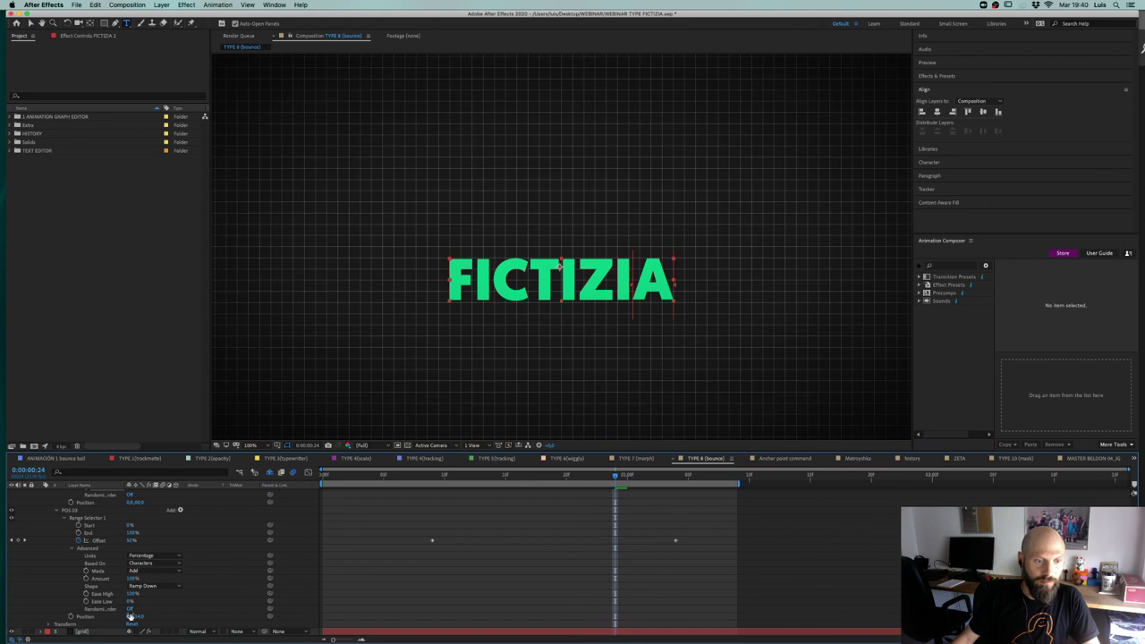
key(Tab)
text(50)
key(Return)
Step: Preview the eased bounce from the first frame and return to the text layer's animator list
drag(421, 488, 323, 483)
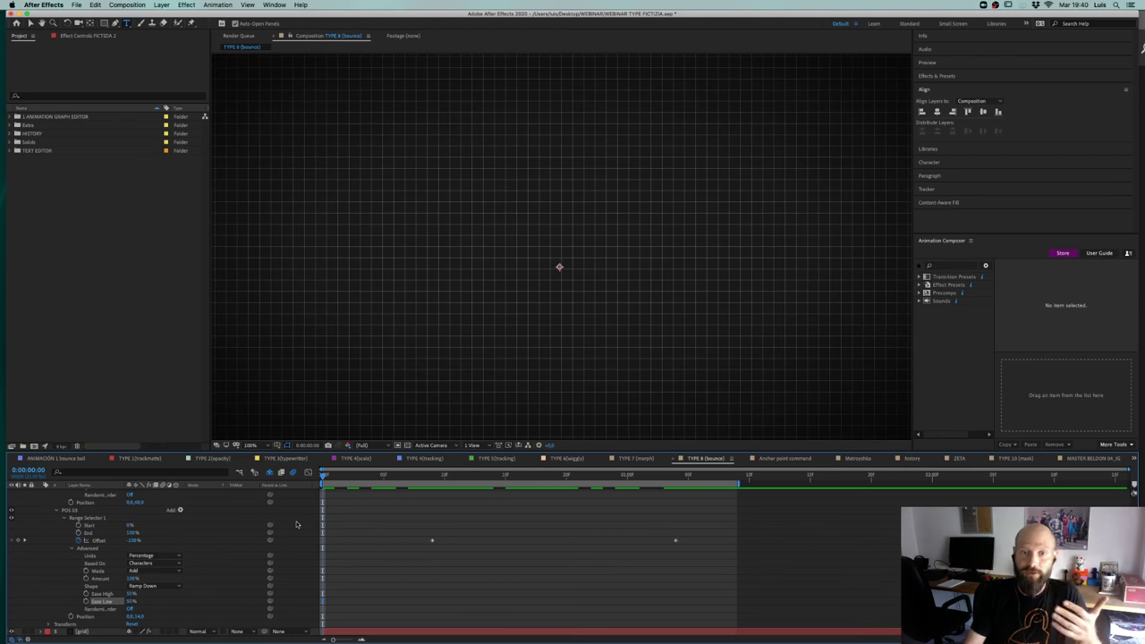
key(space)
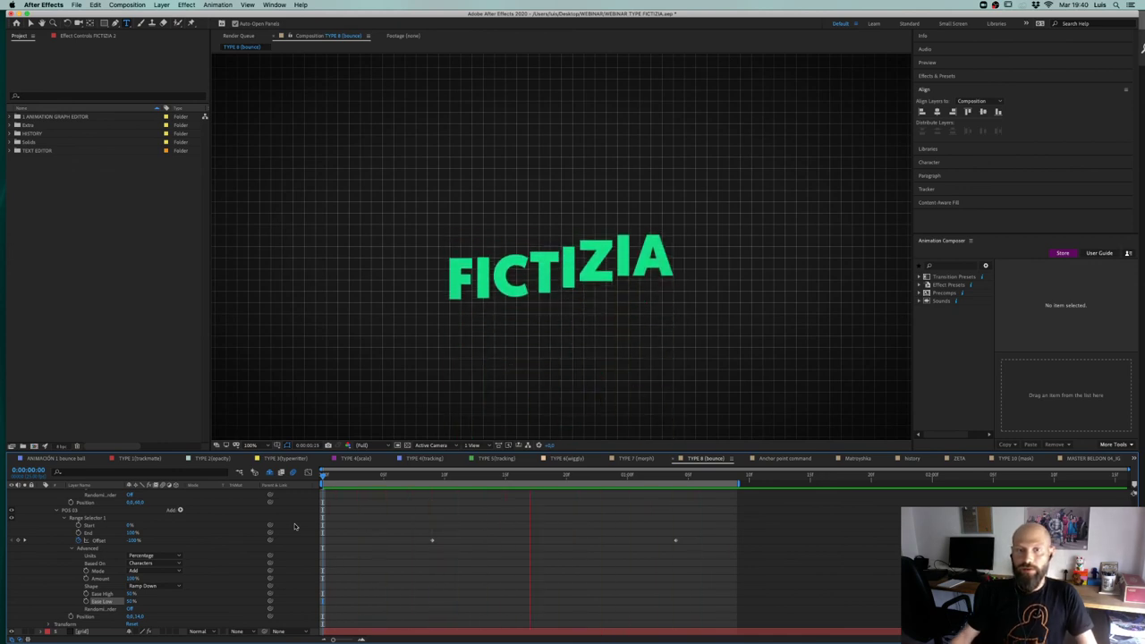
key(space)
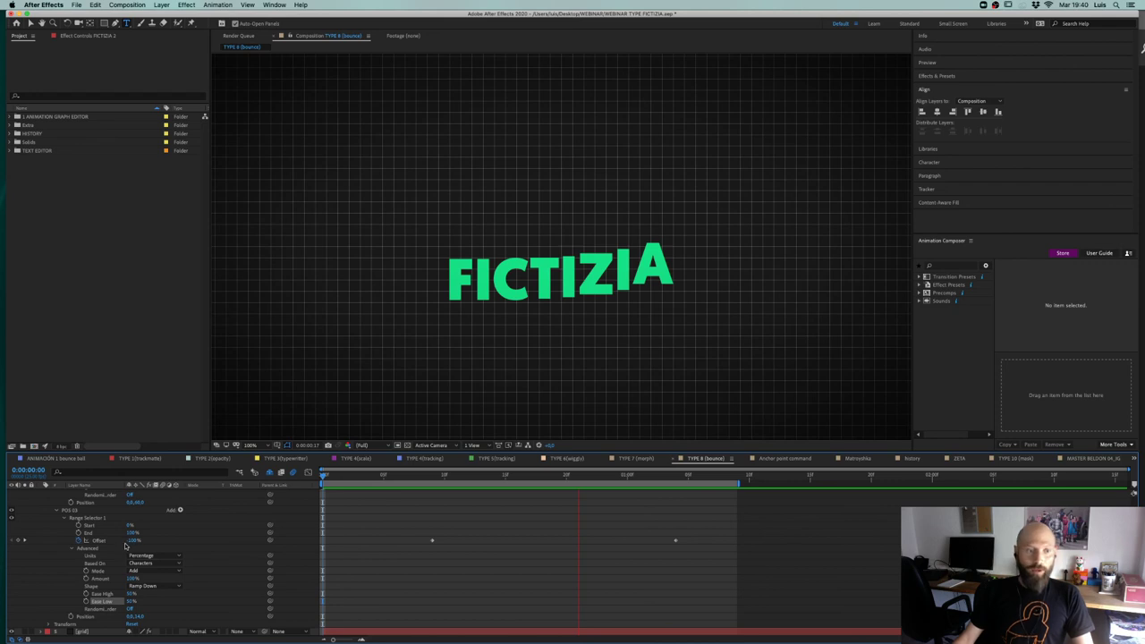
scroll(121, 545, up, 5)
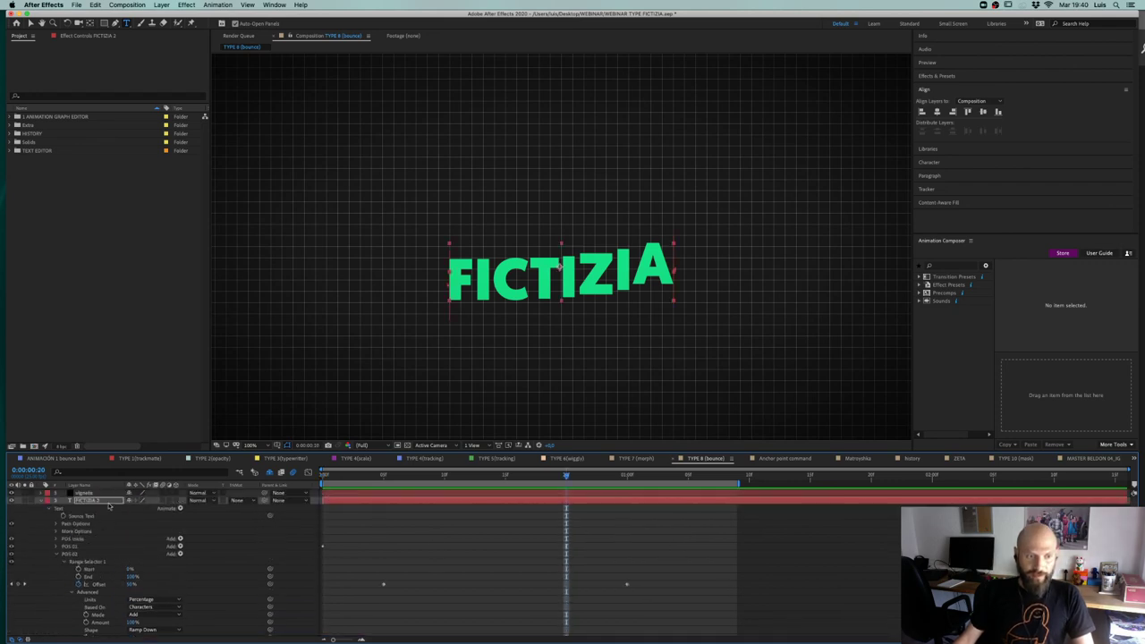
Step: Reveal the text layer's keyframes, move POS 02's two Offset keyframes one frame earlier to start at frame 4, and preview the bounce
key(u)
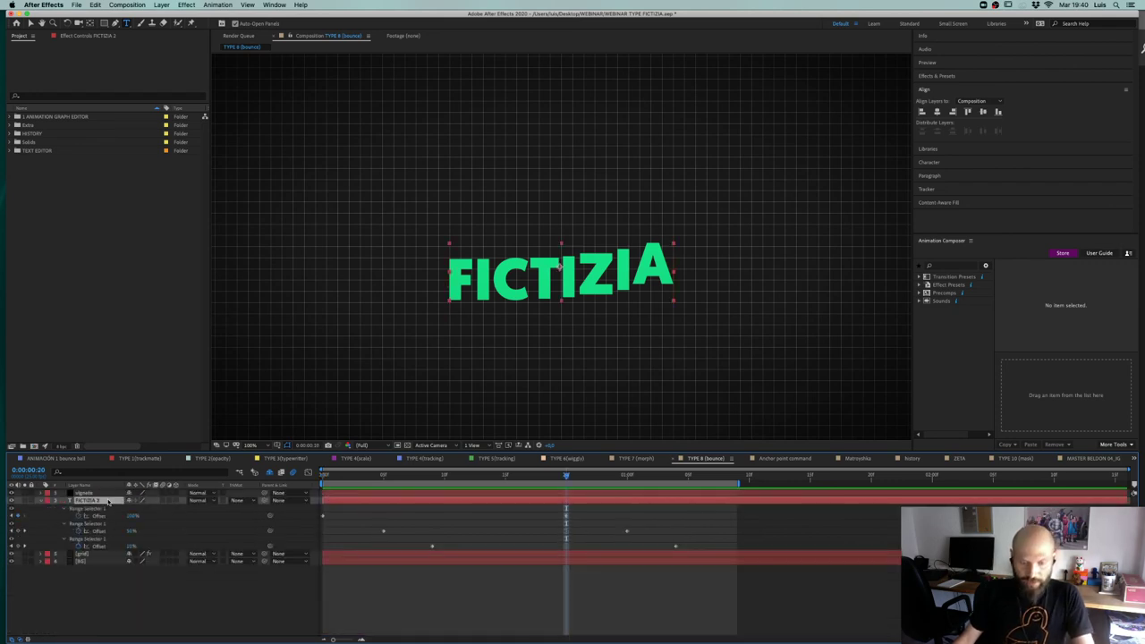
click(326, 477)
mouse_move(368, 519)
mouse_down()
mouse_move(537, 528)
mouse_move(744, 566)
mouse_move(654, 543)
mouse_move(373, 549)
mouse_move(363, 536)
mouse_up()
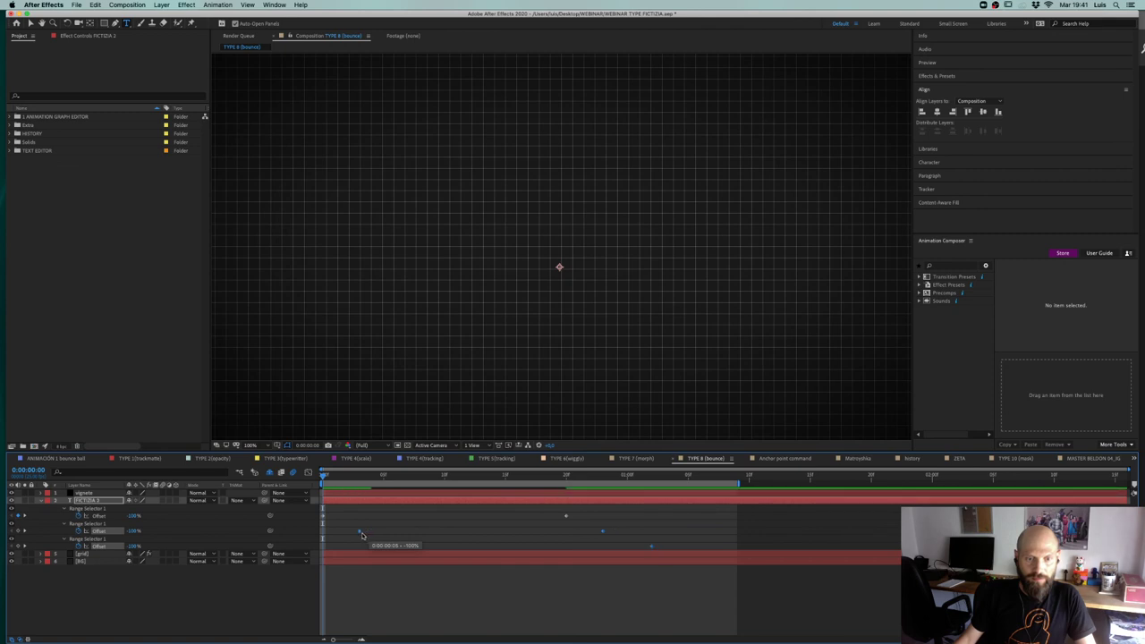
click(402, 527)
drag(415, 542, 666, 546)
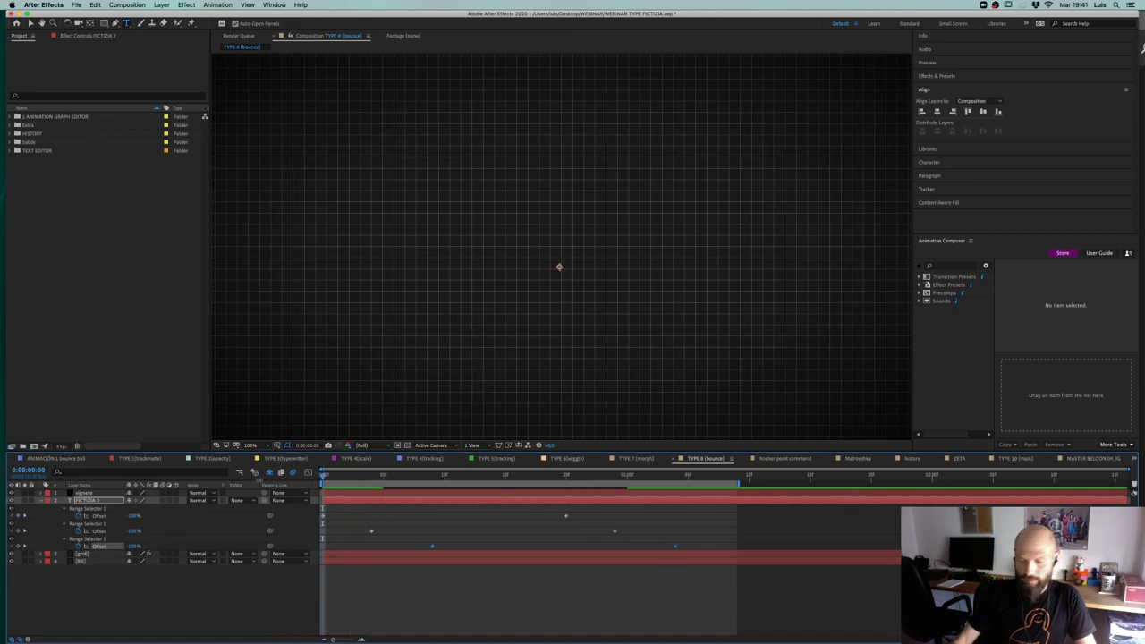
key(space)
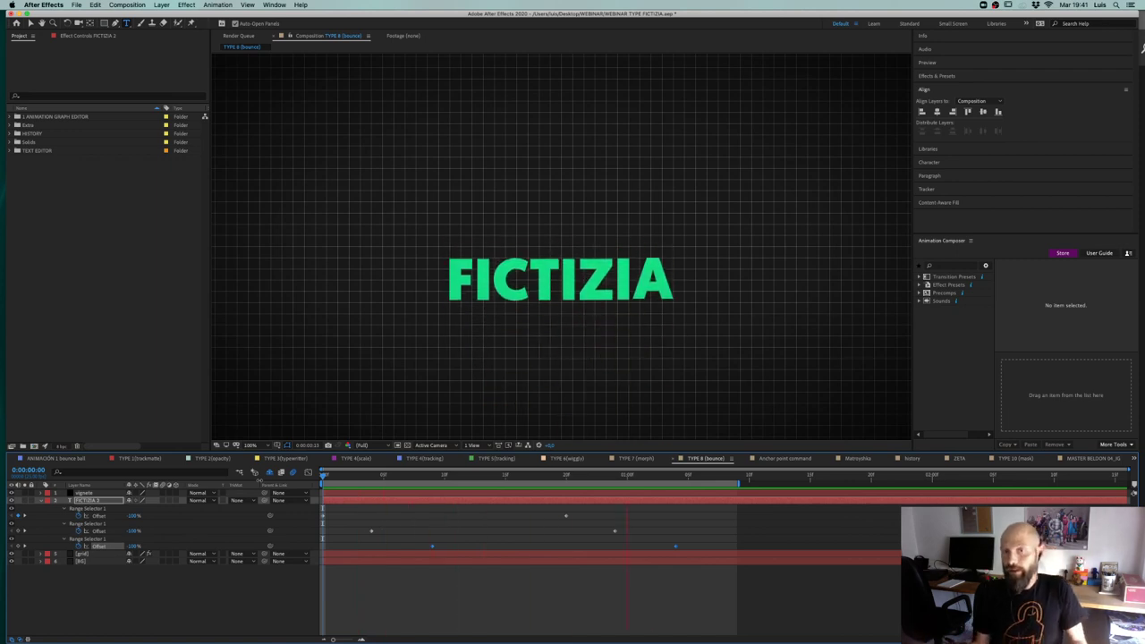
Step: Try starting POS 02's Offset keyframes at about frame 6 and POS 03's at about frame 13, and preview the wider stagger
drag(355, 531, 700, 548)
drag(438, 543, 720, 547)
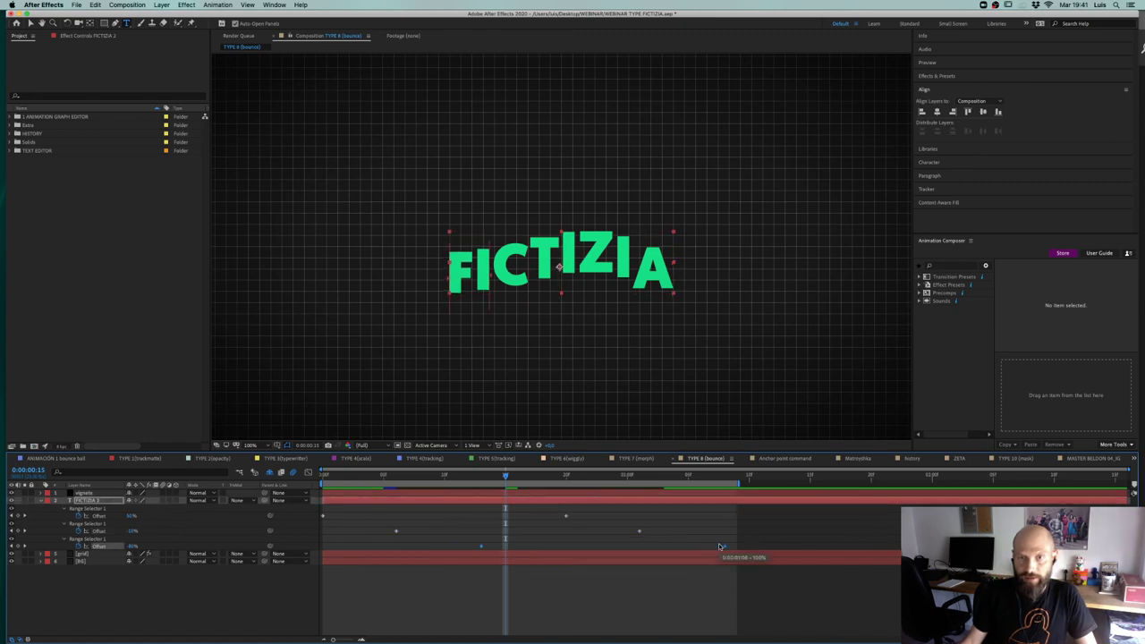
key(space)
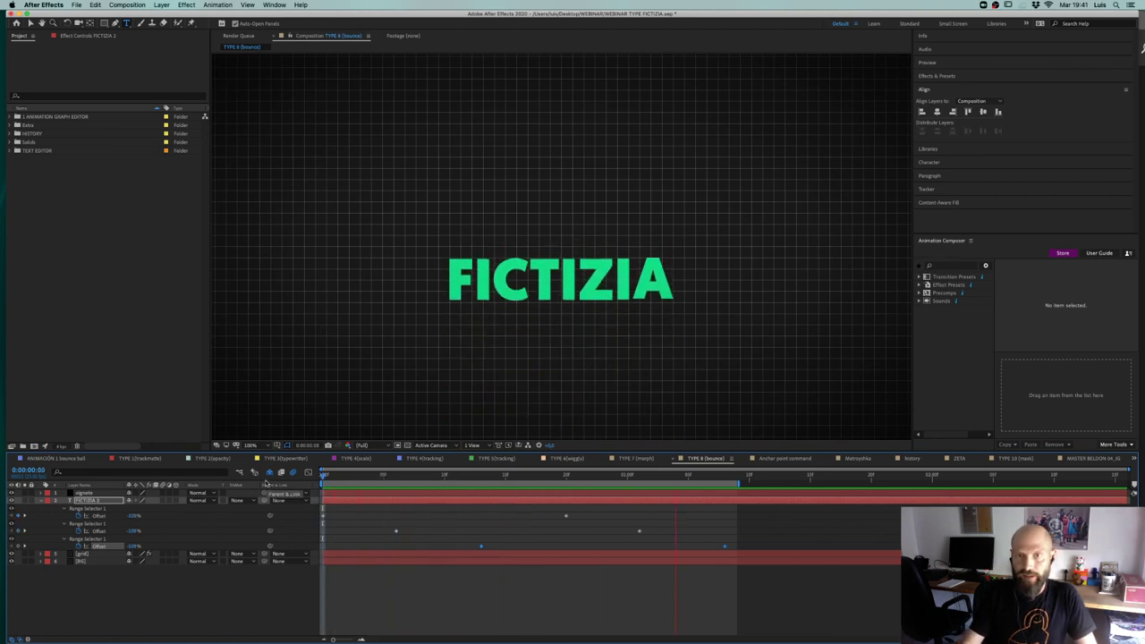
key(space)
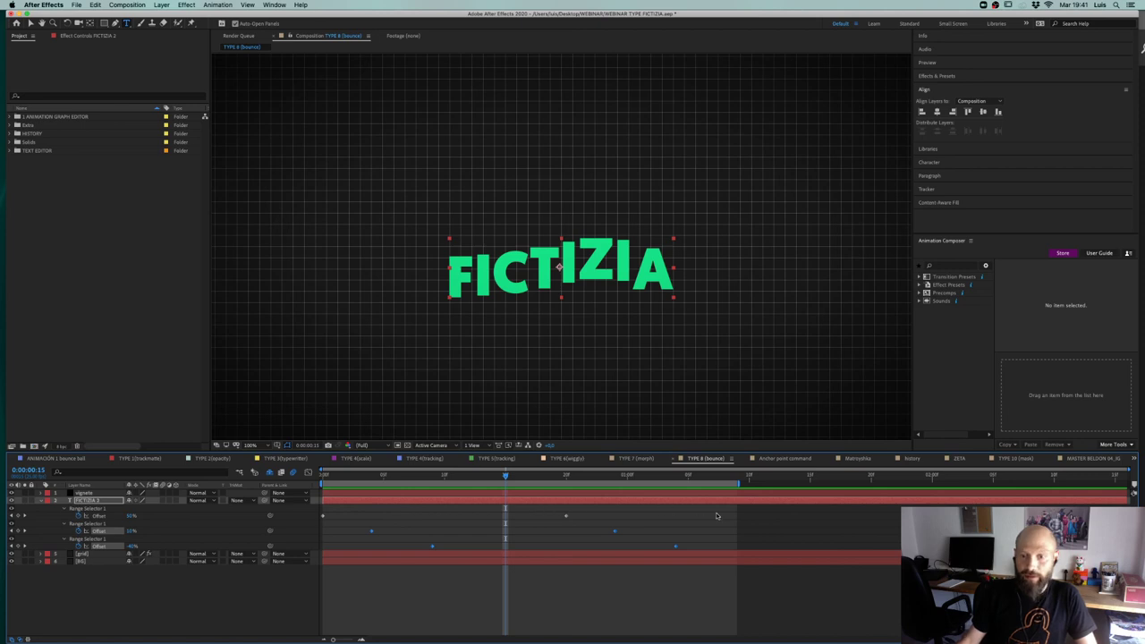
Step: Shift the ending Offset keyframes of POS 01, POS 02 and POS 03 together so the last one sits at 0:00:01:05
drag(721, 512, 536, 553)
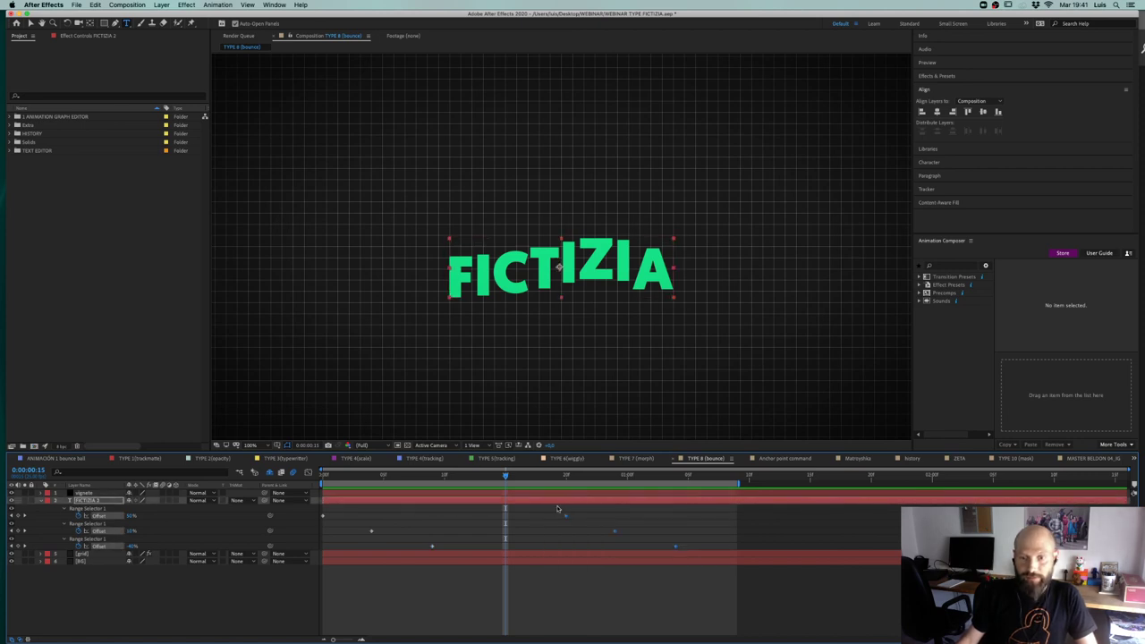
drag(566, 517, 507, 520)
key(space)
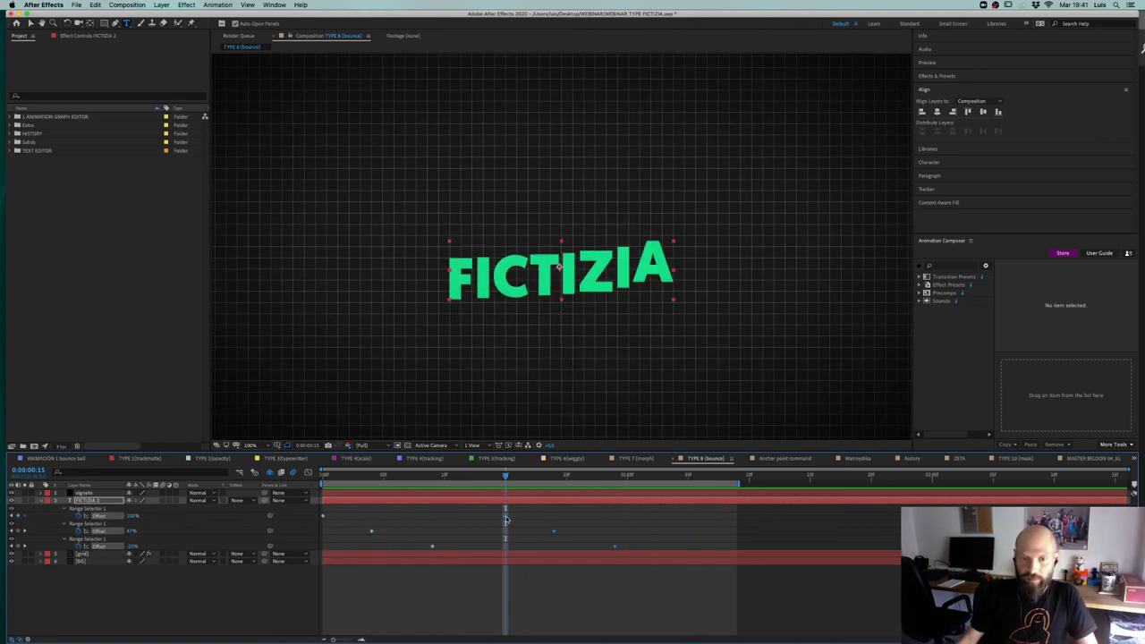
drag(507, 520, 576, 518)
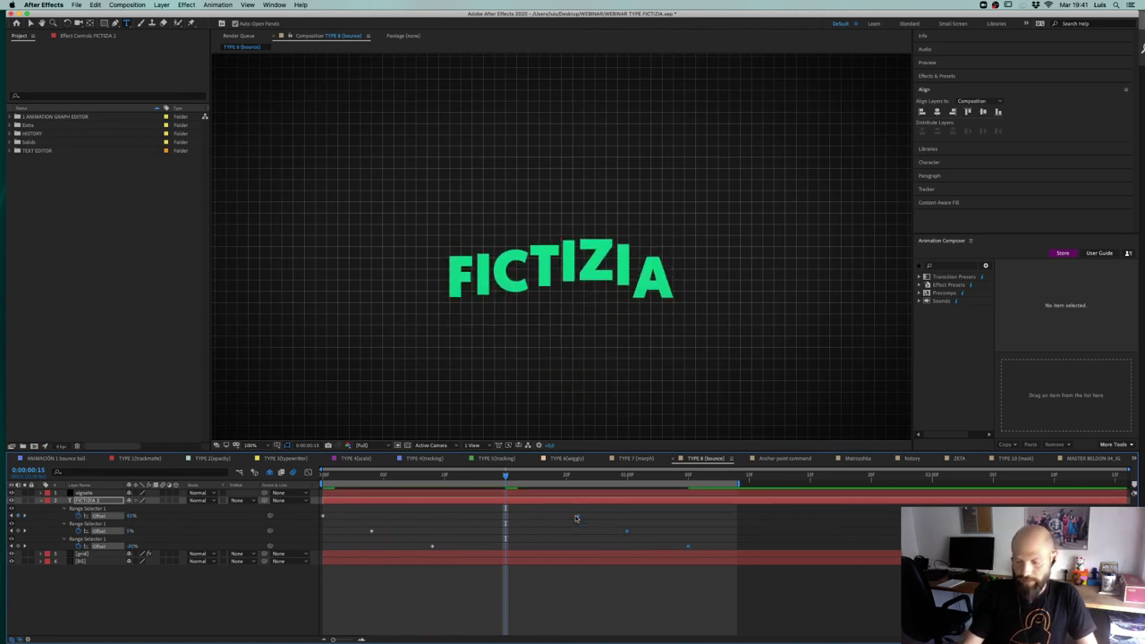
key(space)
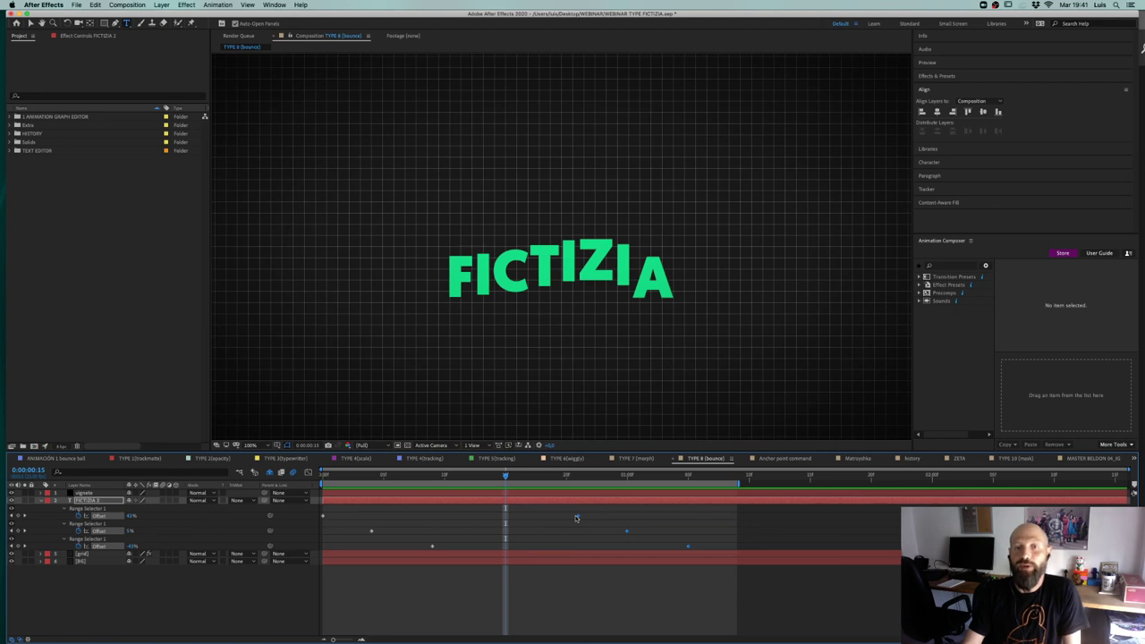
Step: Scrub through the FICTIZIA bounce and play it back from the first frame to check the timing
mouse_move(354, 476)
mouse_down()
mouse_move(690, 491)
mouse_move(327, 491)
mouse_move(698, 484)
mouse_move(510, 481)
mouse_move(325, 509)
mouse_move(689, 476)
mouse_up()
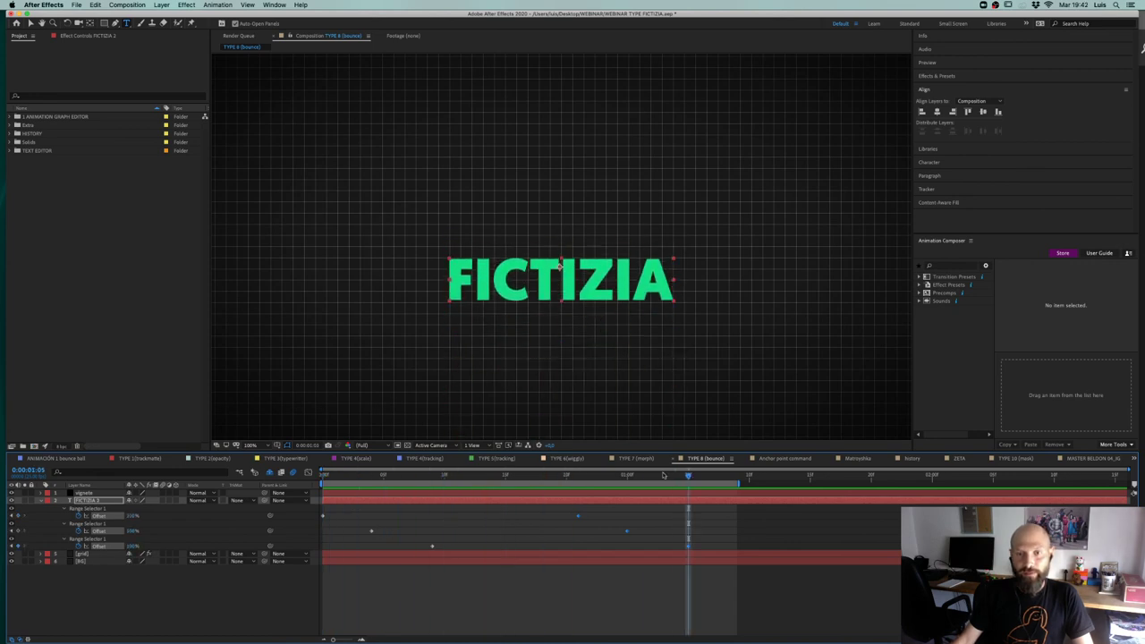
key(Home)
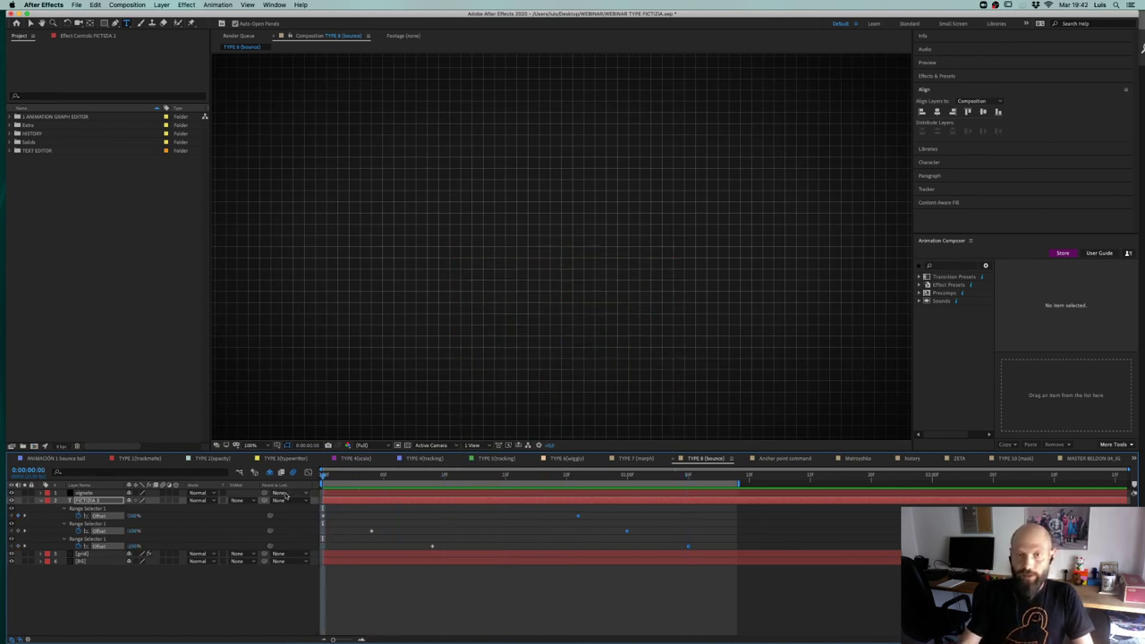
key(space)
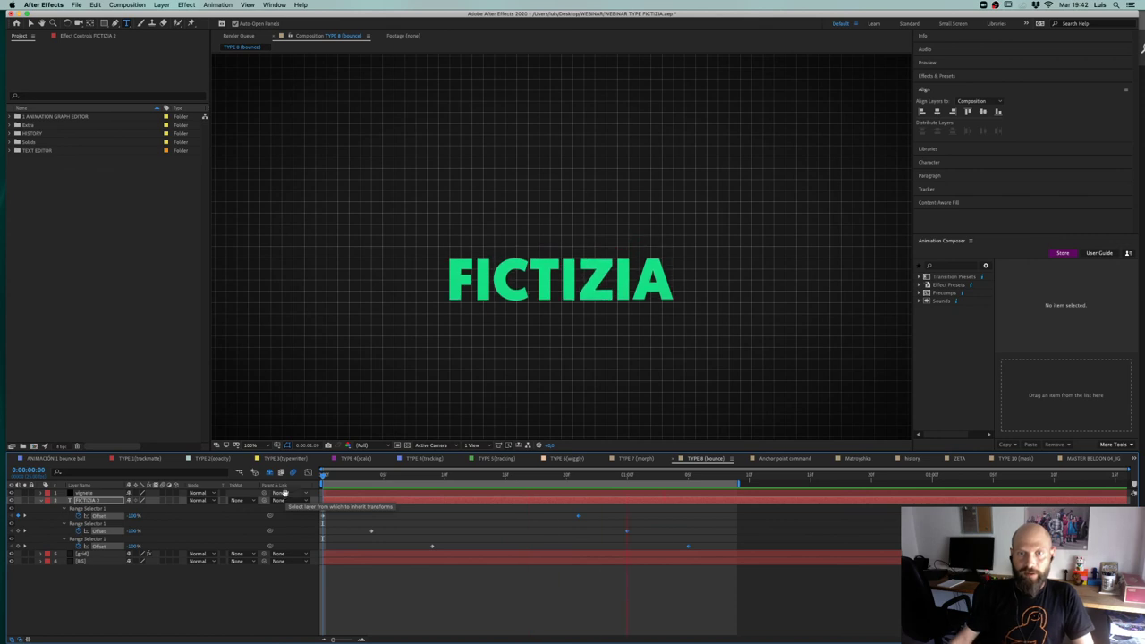
key(space)
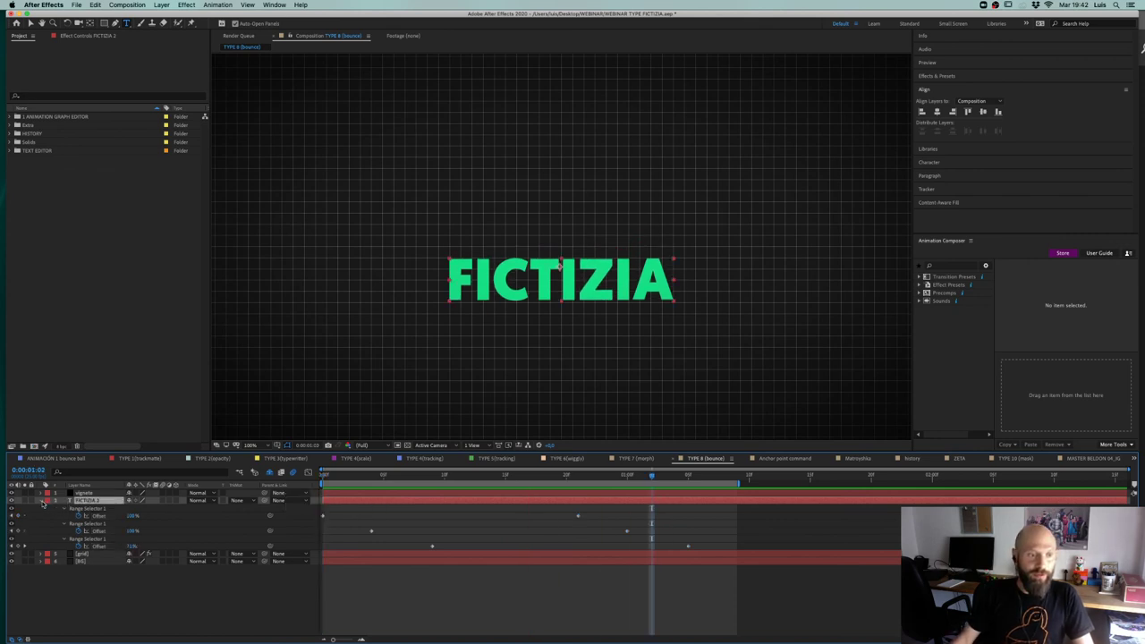
Step: Duplicate the FICTIZIA 2 text layer, hide the original and change the copy's text to MOTION GRAPHICS
click(41, 500)
click(91, 502)
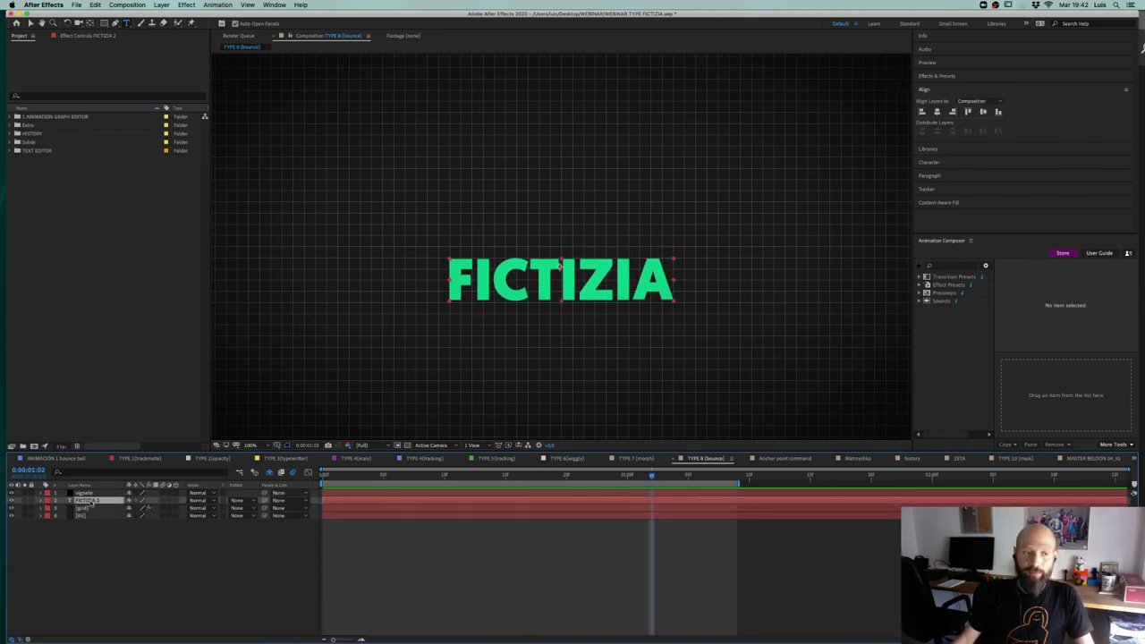
key(super+d)
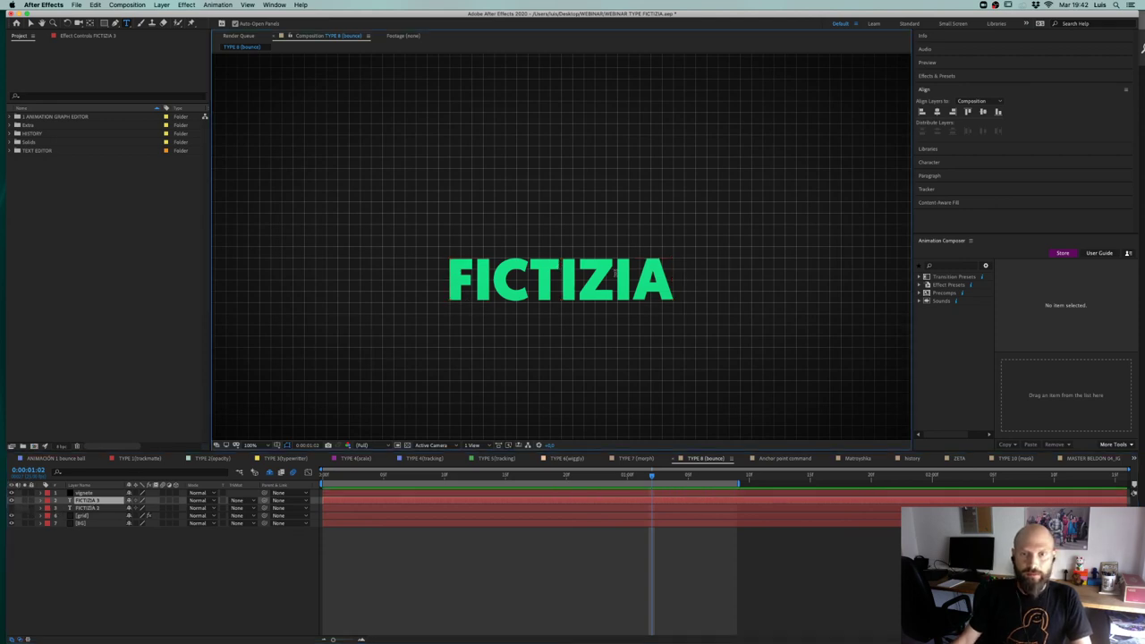
double_click(560, 266)
text(MO)
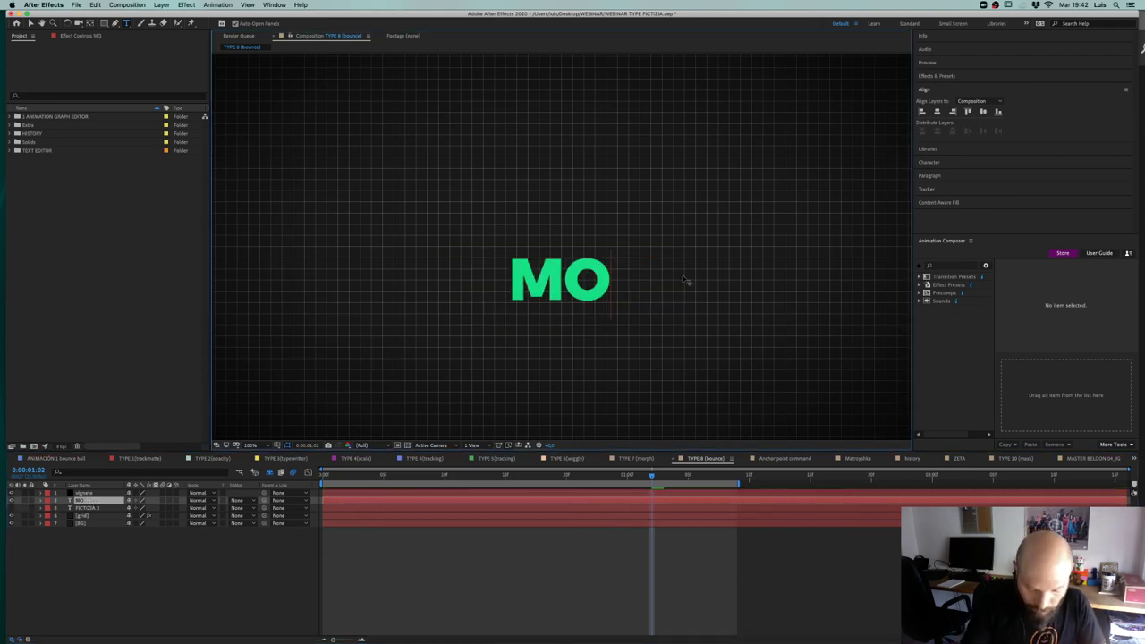
text(TION GRAPHICS)
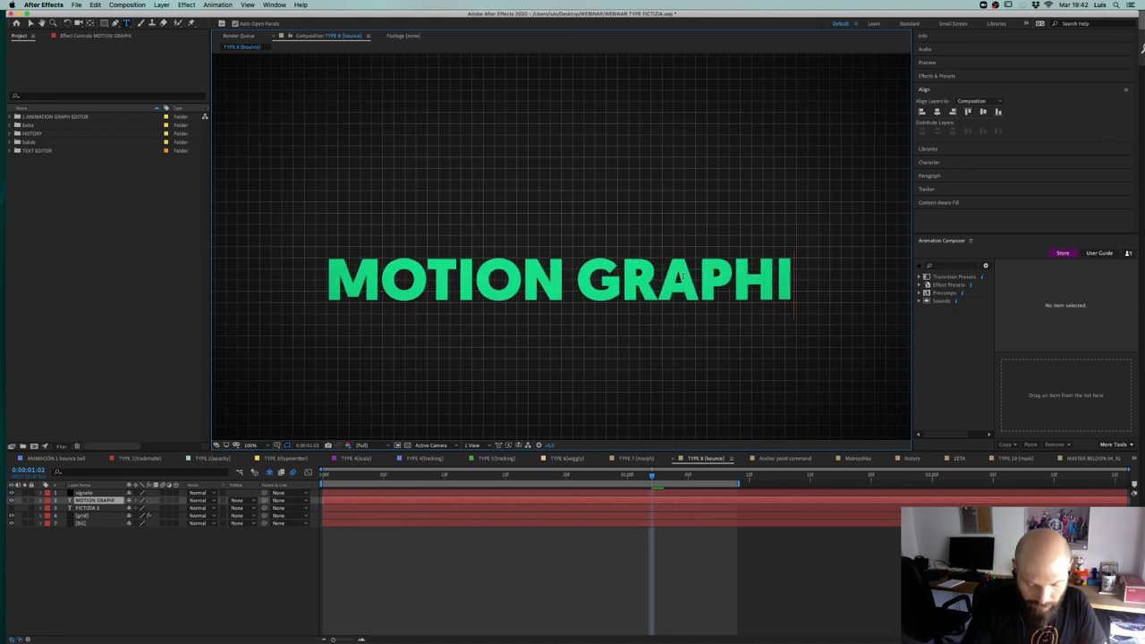
Step: Play back the MOTION GRAPHICS bounce from the first frame
drag(347, 481, 275, 482)
key(Caps_Lock)
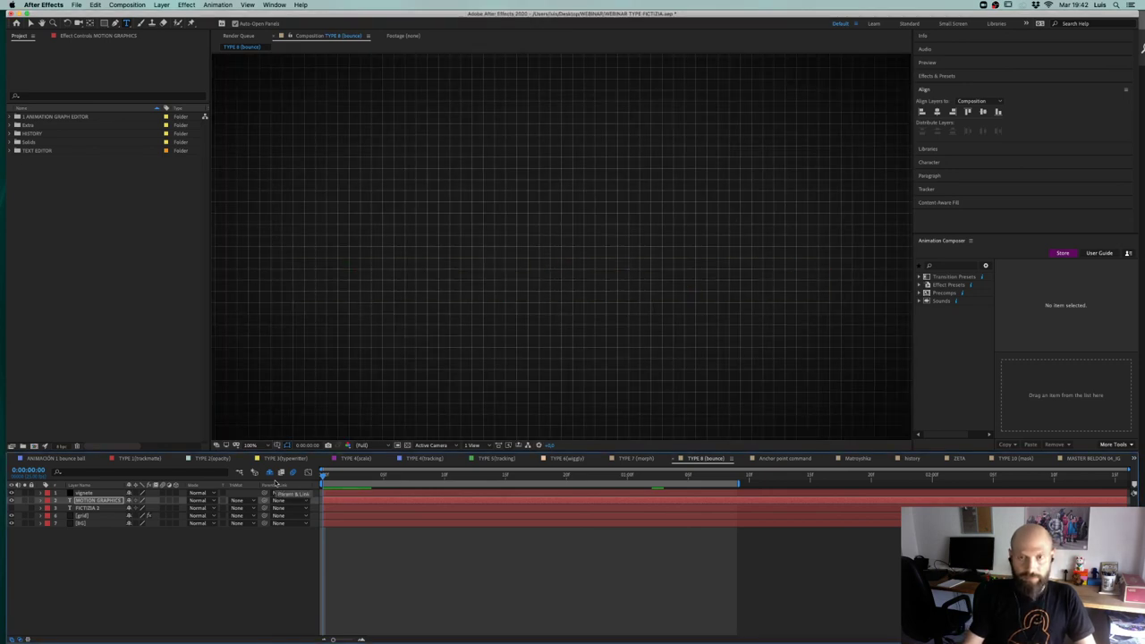
key(space)
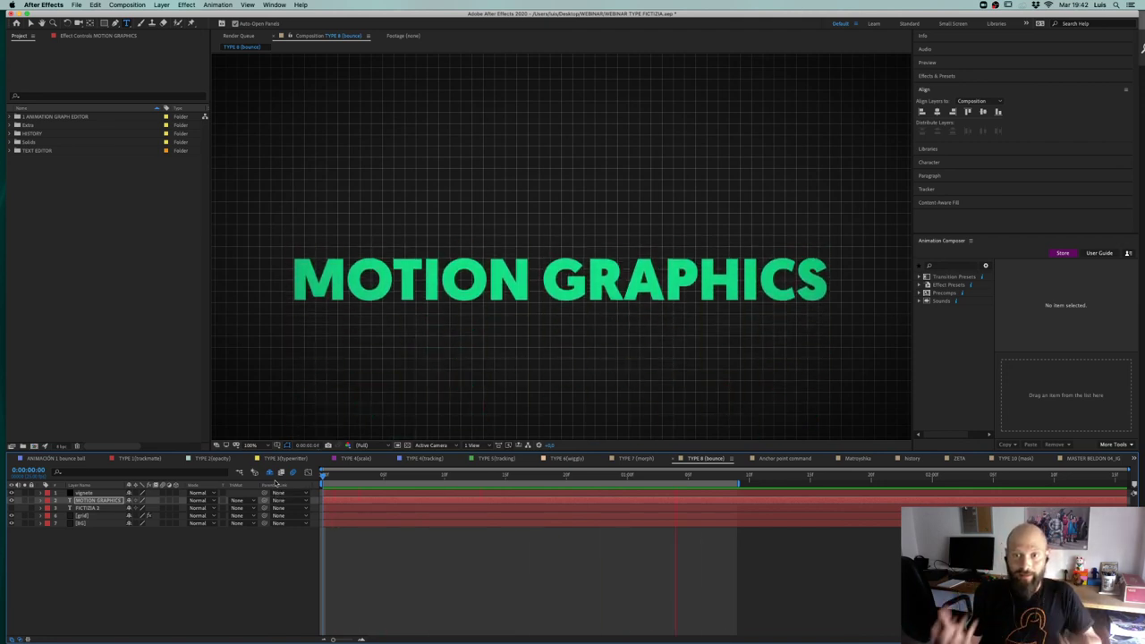
Step: Retime MOTION GRAPHICS's Offset keyframes: end POS 01 and POS 02 one frame later, start POS 03 one frame earlier, and scrub the result
key(u)
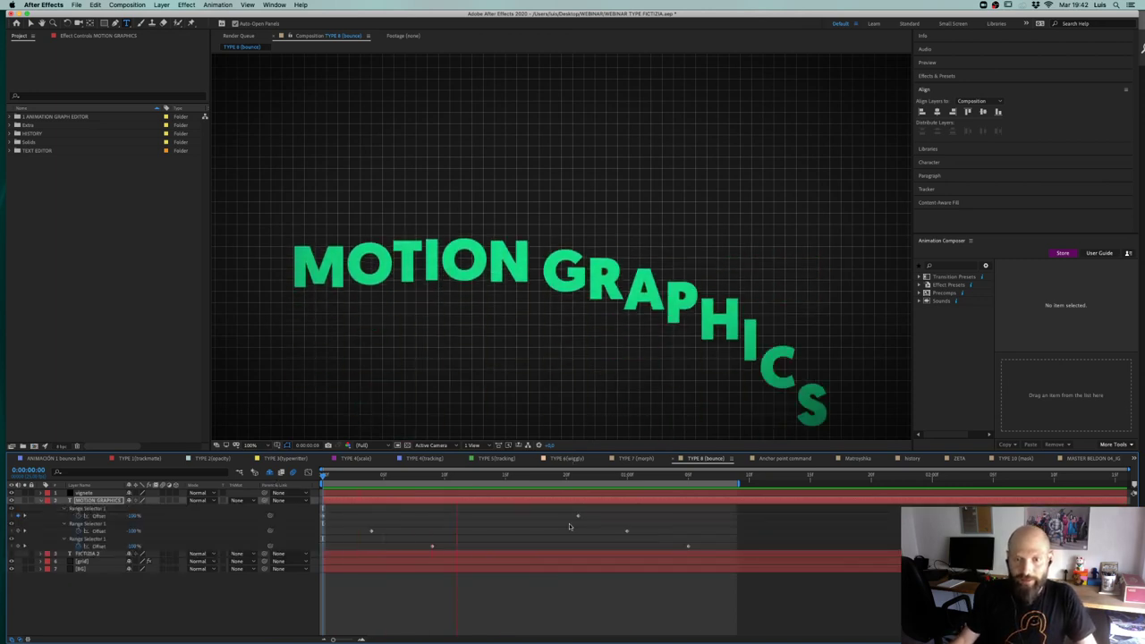
drag(559, 512, 421, 548)
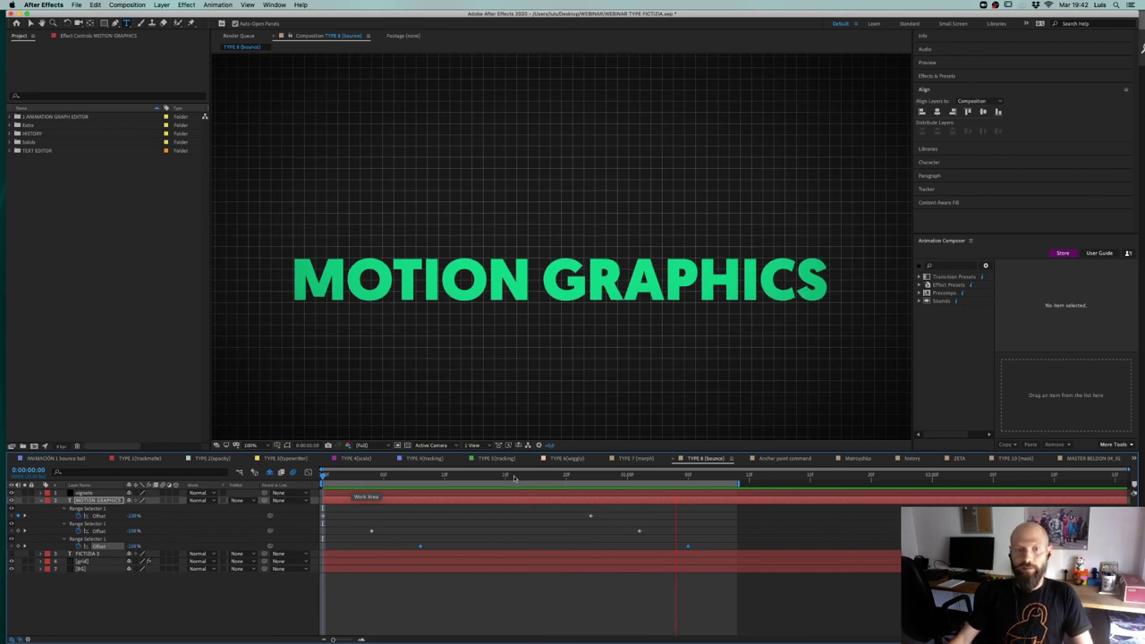
click(591, 474)
drag(592, 470, 486, 531)
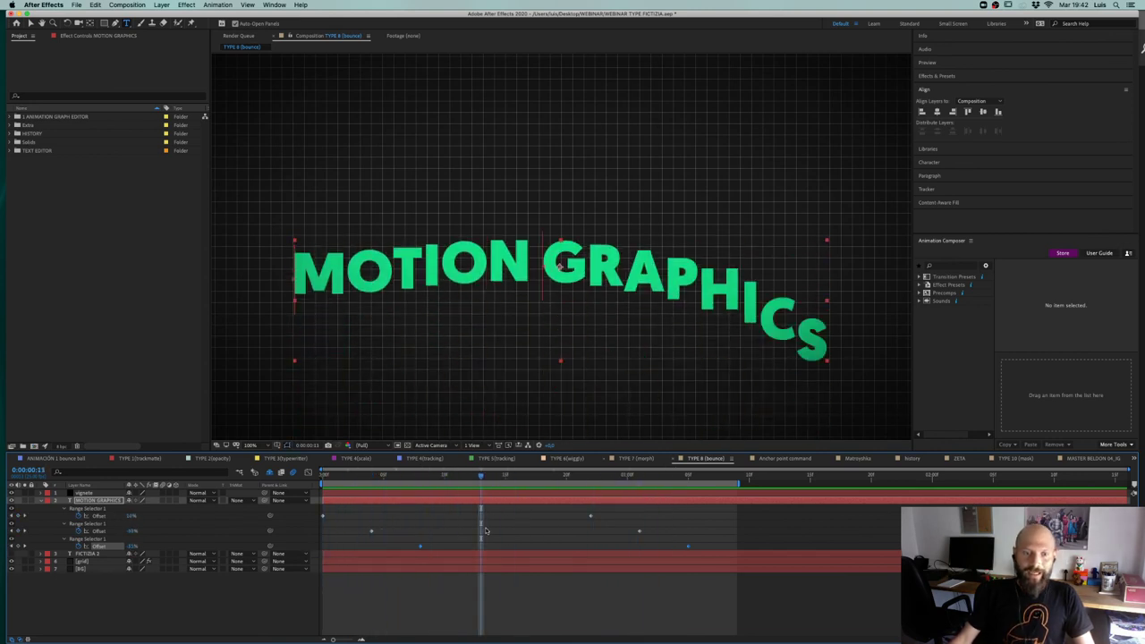
Step: Collapse the MOTION GRAPHICS layer's properties and play the retimed bounce from the first frame
click(194, 613)
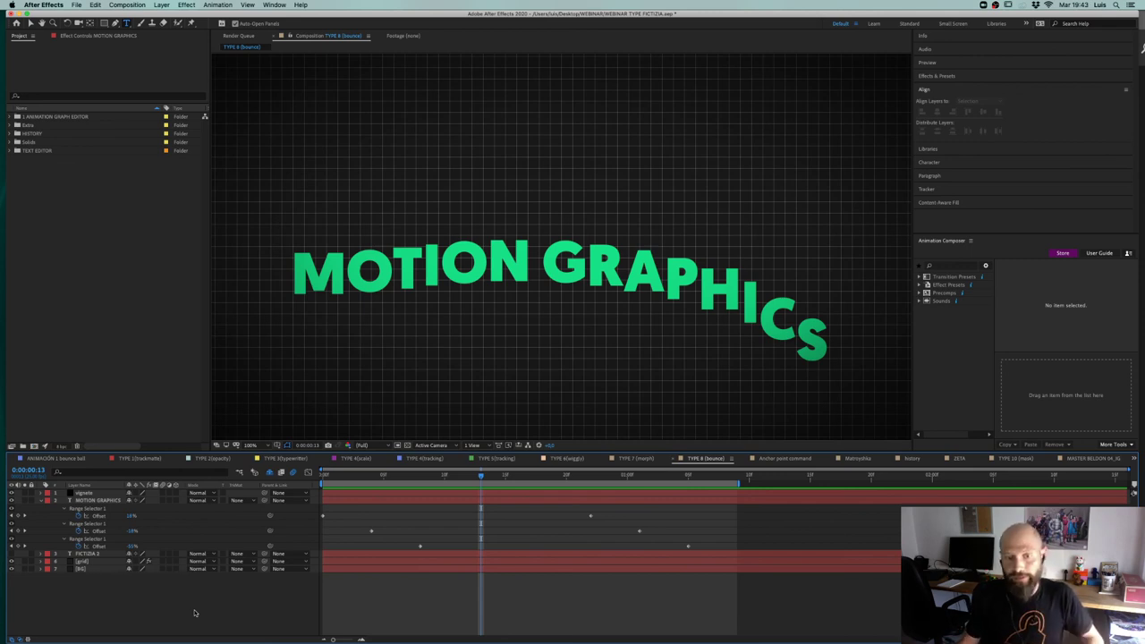
click(50, 540)
click(41, 501)
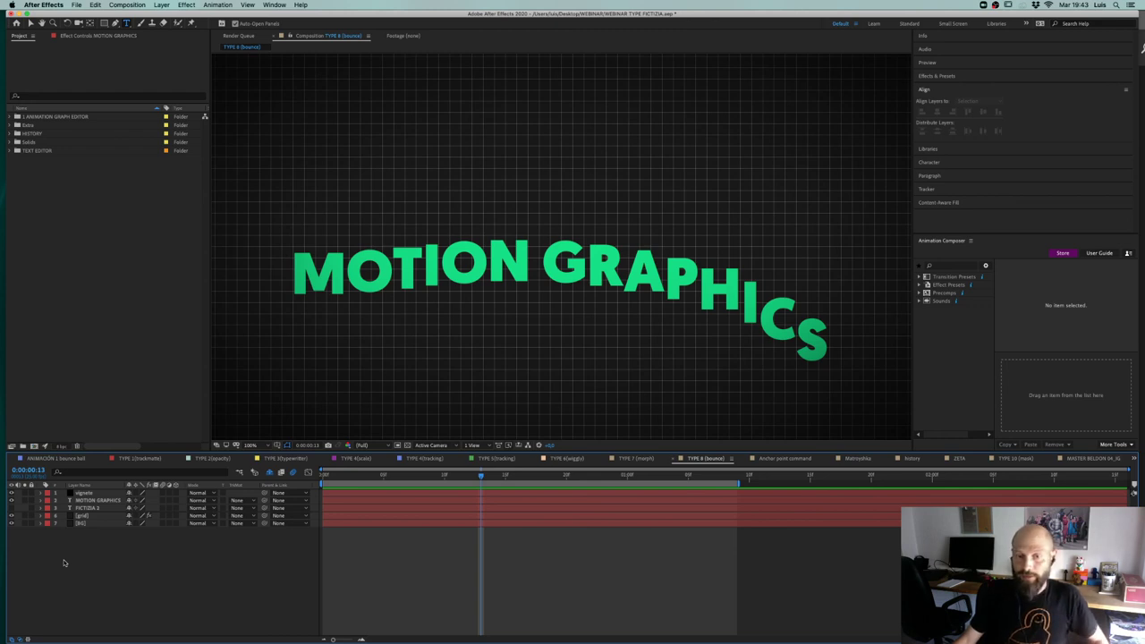
click(506, 476)
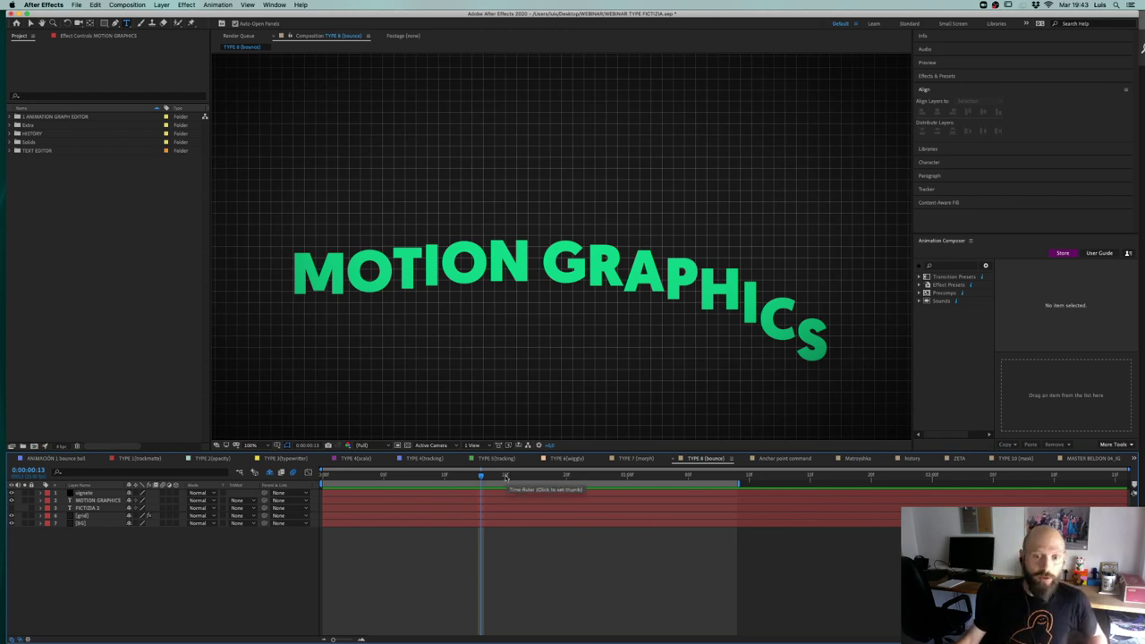
drag(507, 477, 324, 475)
key(space)
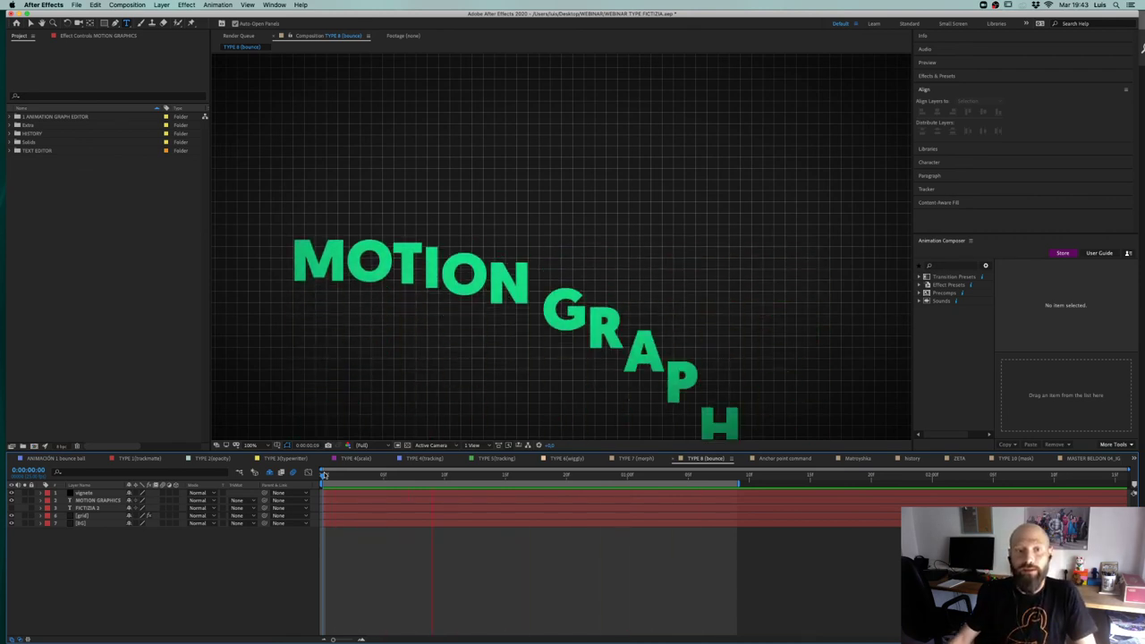
click(542, 475)
Step: Browse Animation Composer's Essential Sound Effects and audition the Hard Slide and Soft Slide sounds
click(920, 302)
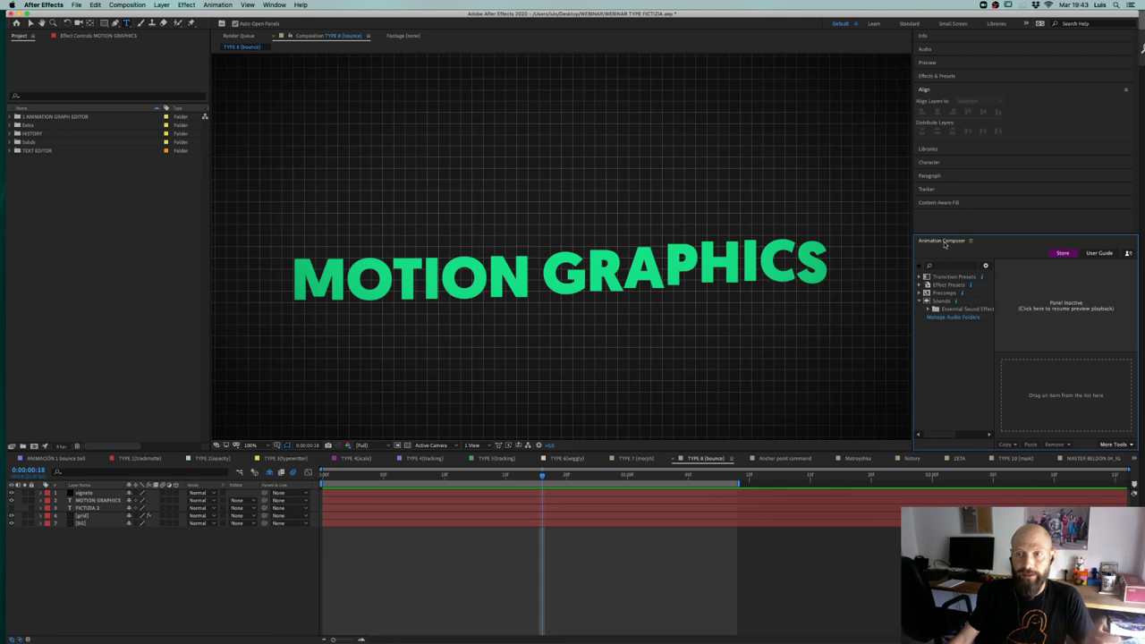
click(928, 310)
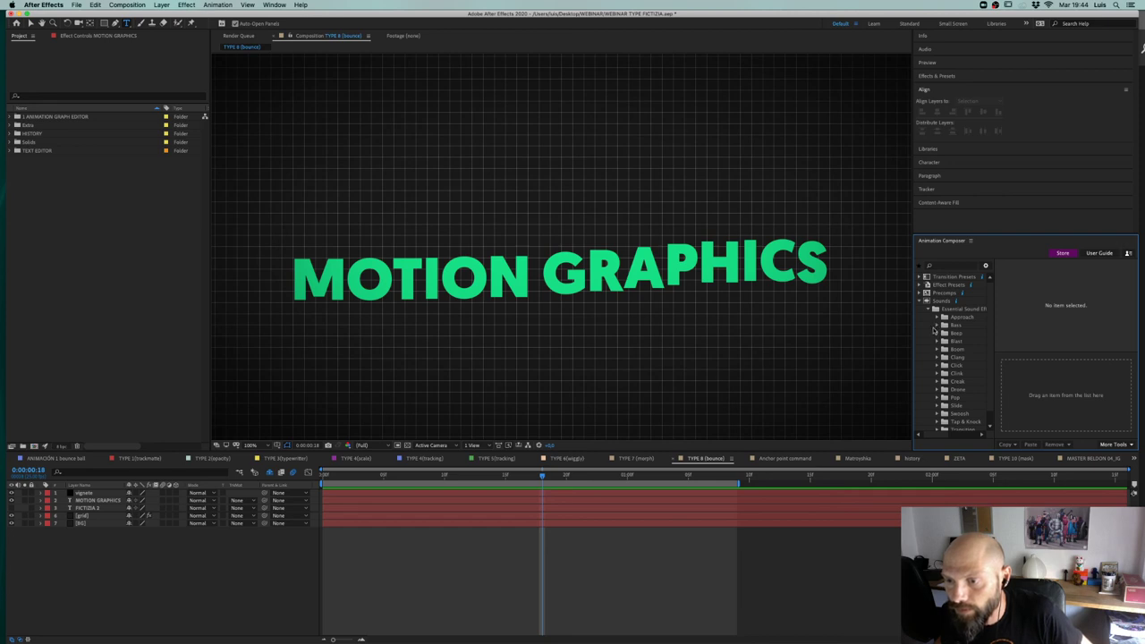
click(937, 404)
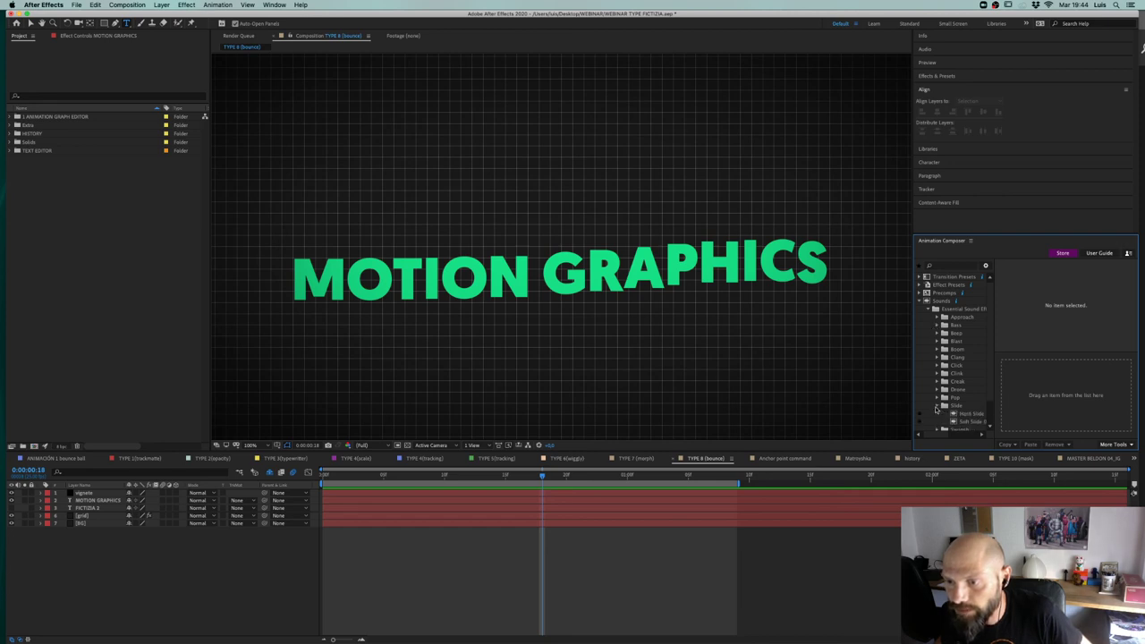
click(956, 411)
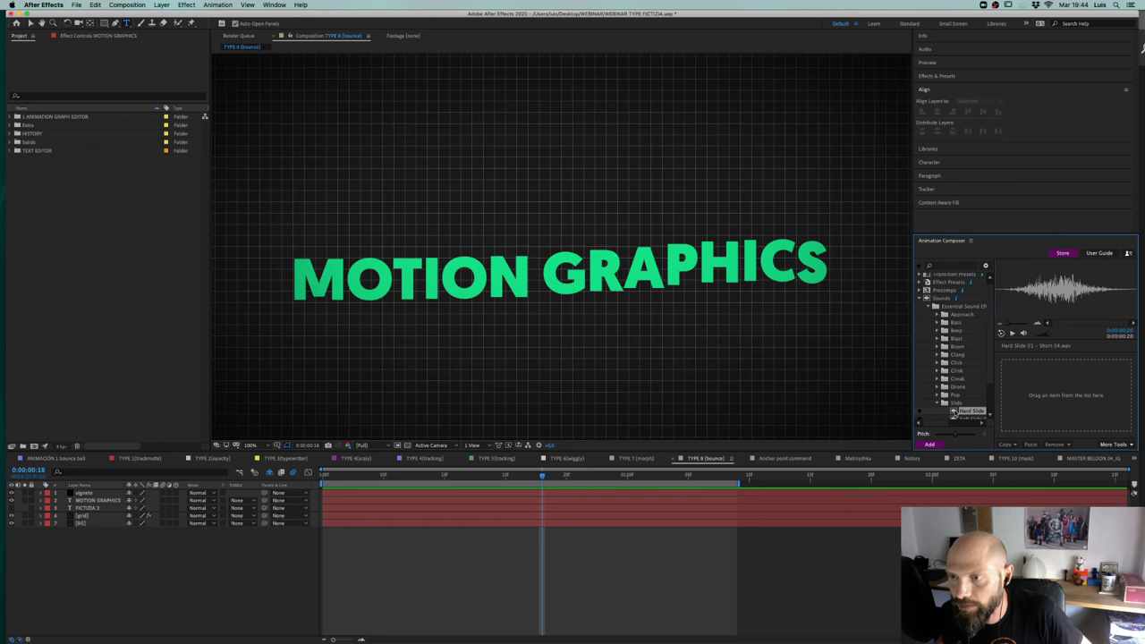
click(956, 418)
click(938, 404)
Step: Audition the Oscillating and Swoosh sounds in the Transition category
scroll(938, 404, down, 2)
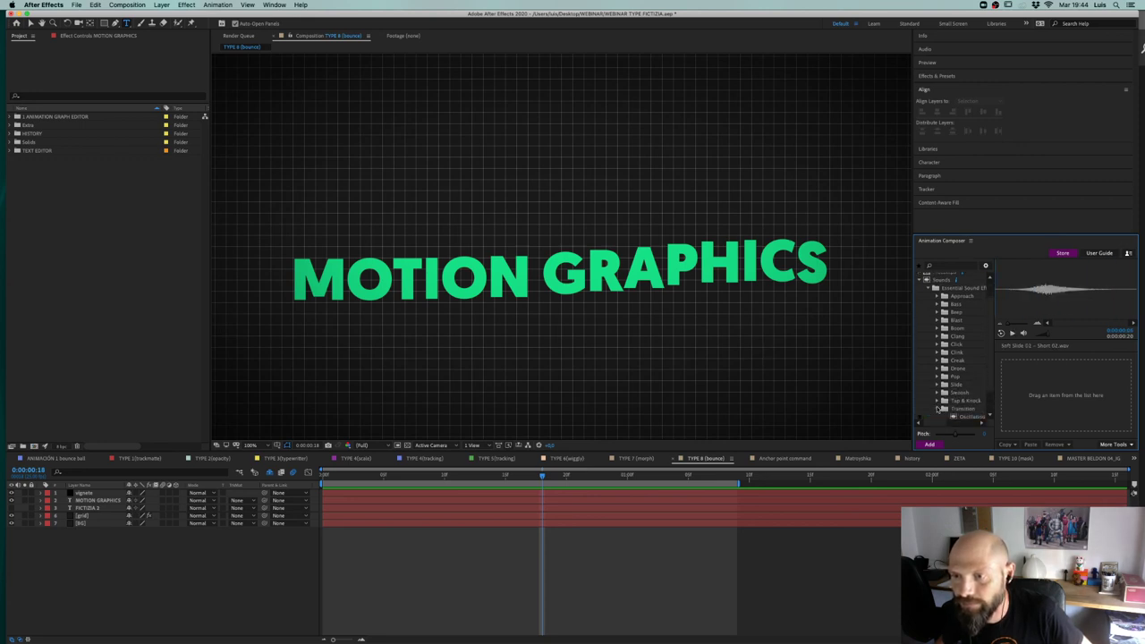
click(965, 417)
scroll(948, 418, down, 3)
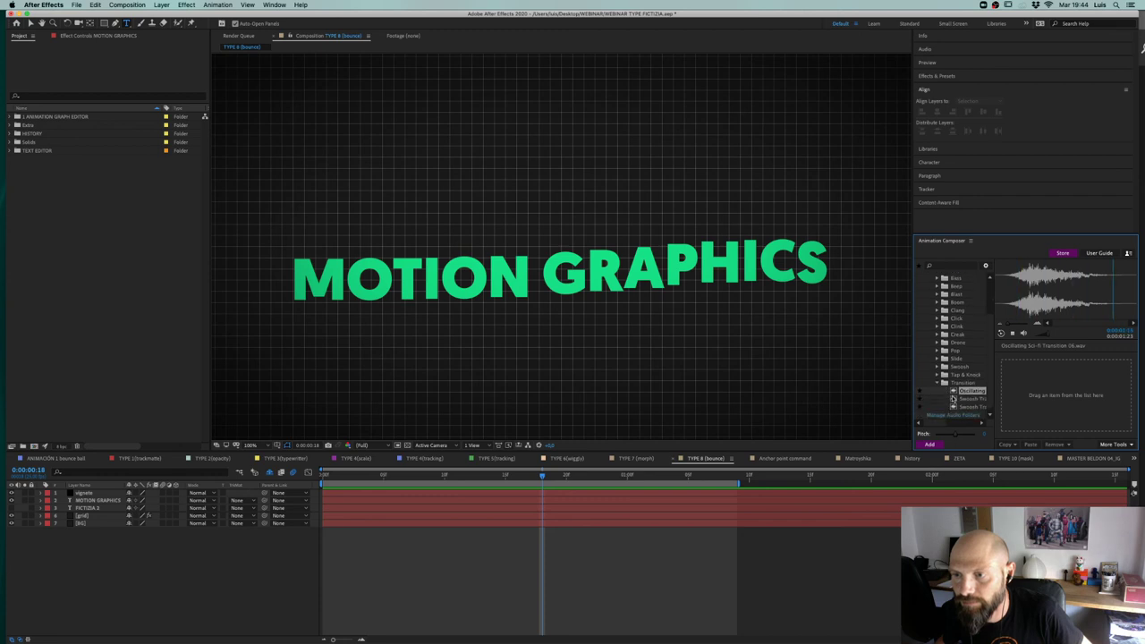
click(954, 407)
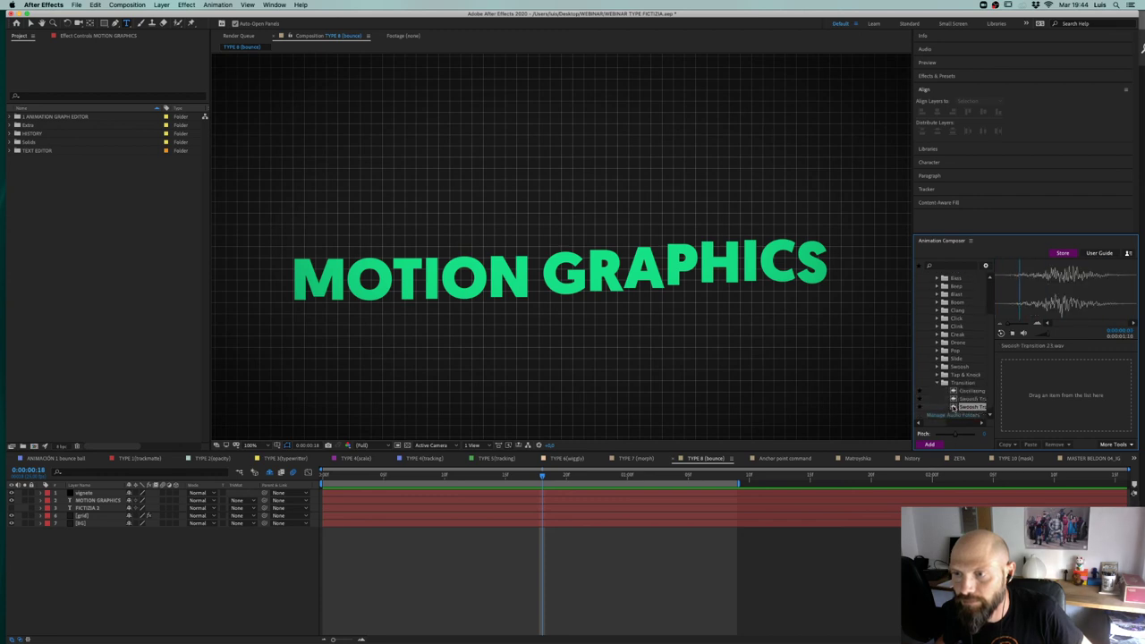
Step: Add the Oscillating Sci-fi Transition 06.wav sound to the composition, starting at the first frame, and play the bounce with it
click(954, 391)
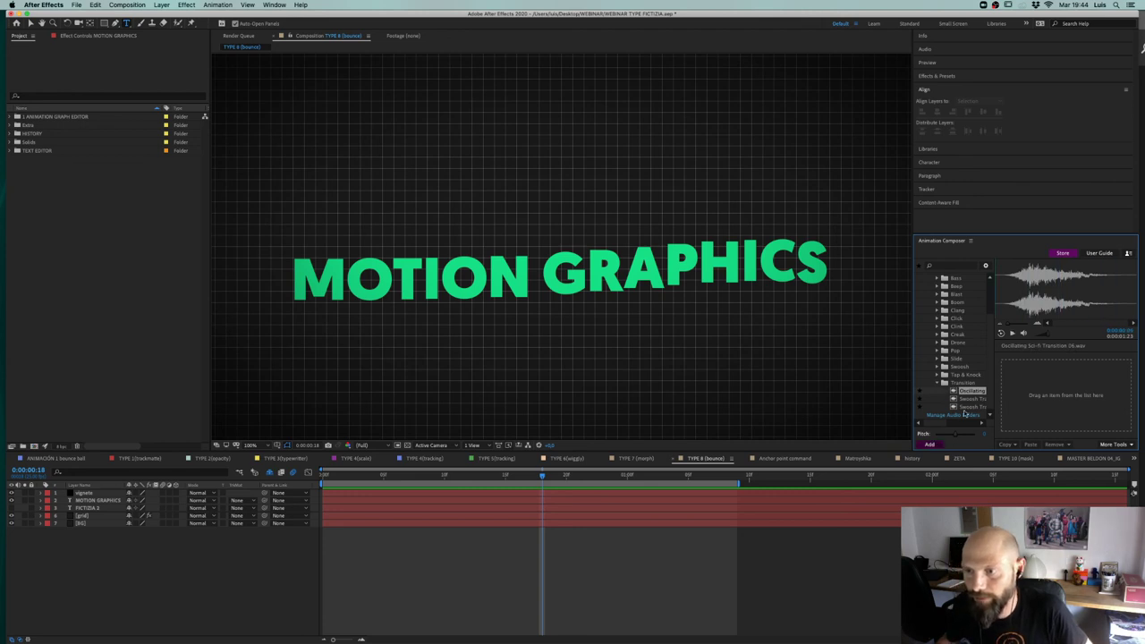
click(929, 444)
drag(559, 494, 347, 504)
key(Home)
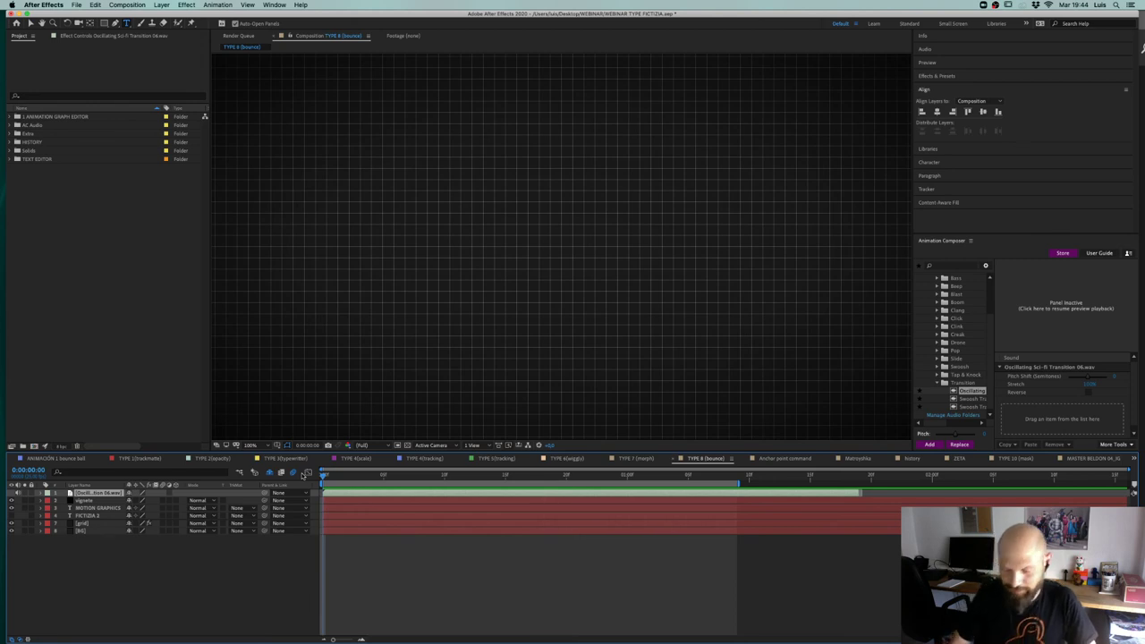
key(space)
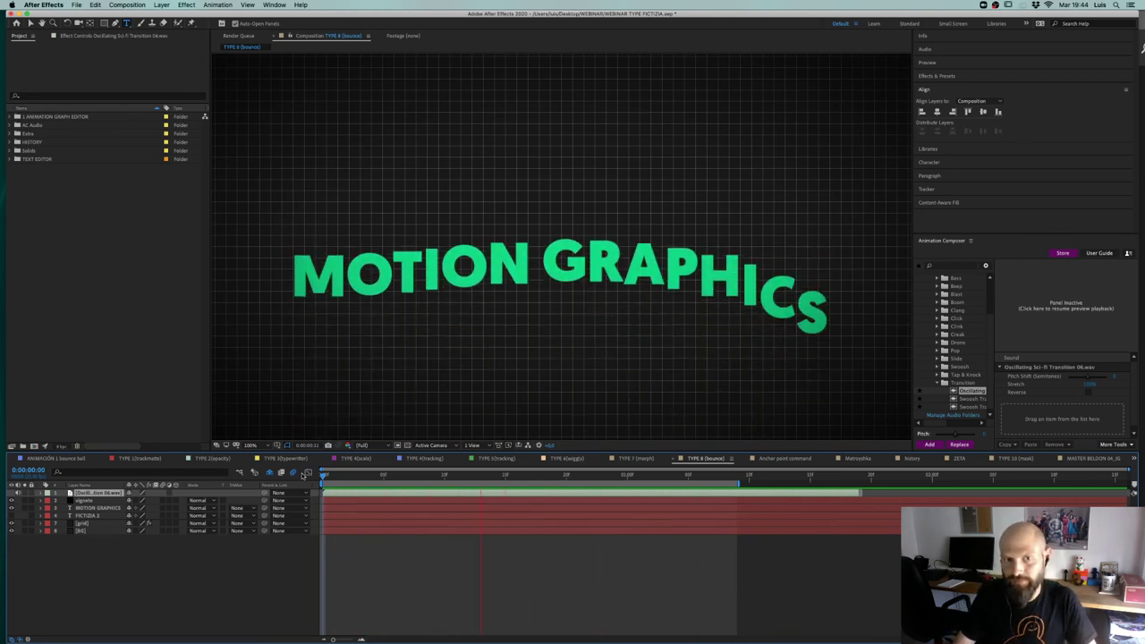
key(space)
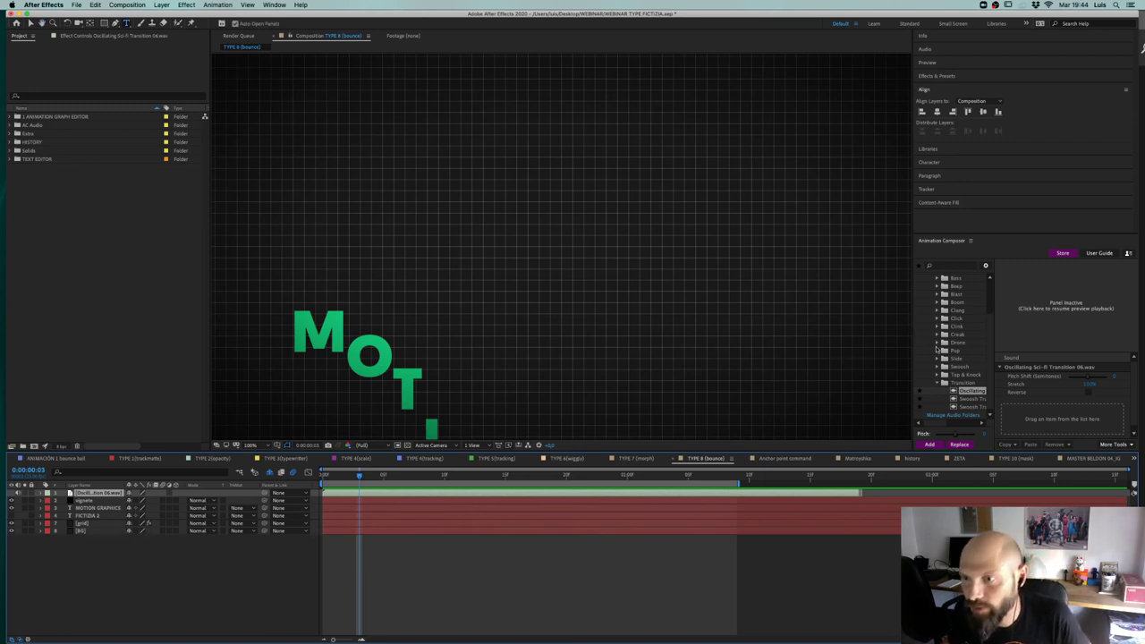
Step: Collapse the Transition category and audition the Medium sounds in the Boom category
scroll(936, 348, up, 2)
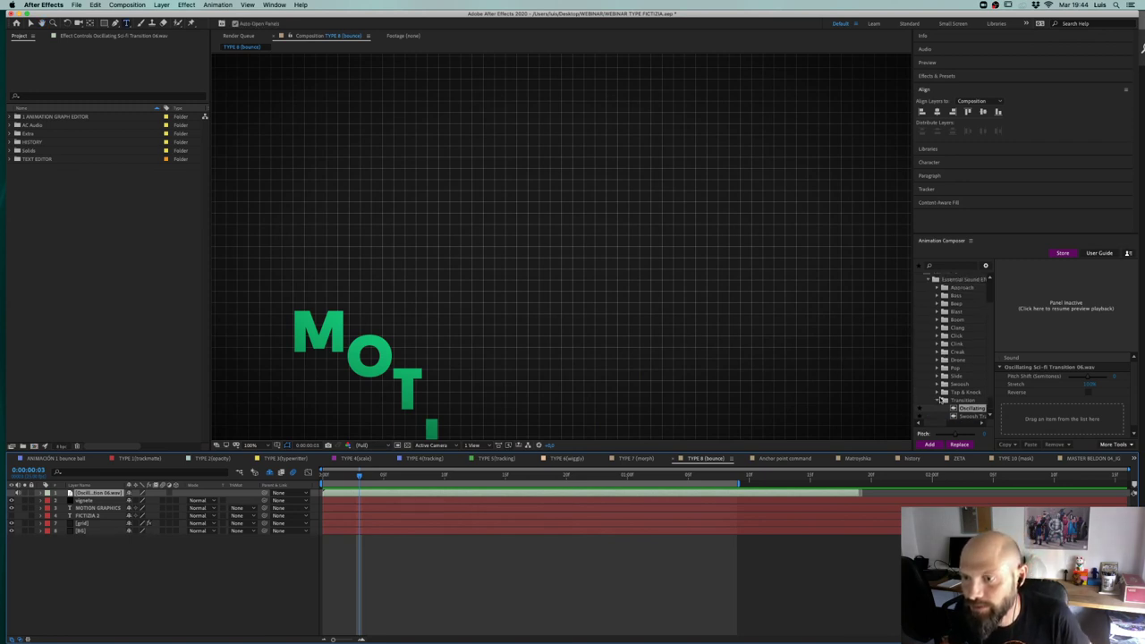
click(944, 400)
click(941, 327)
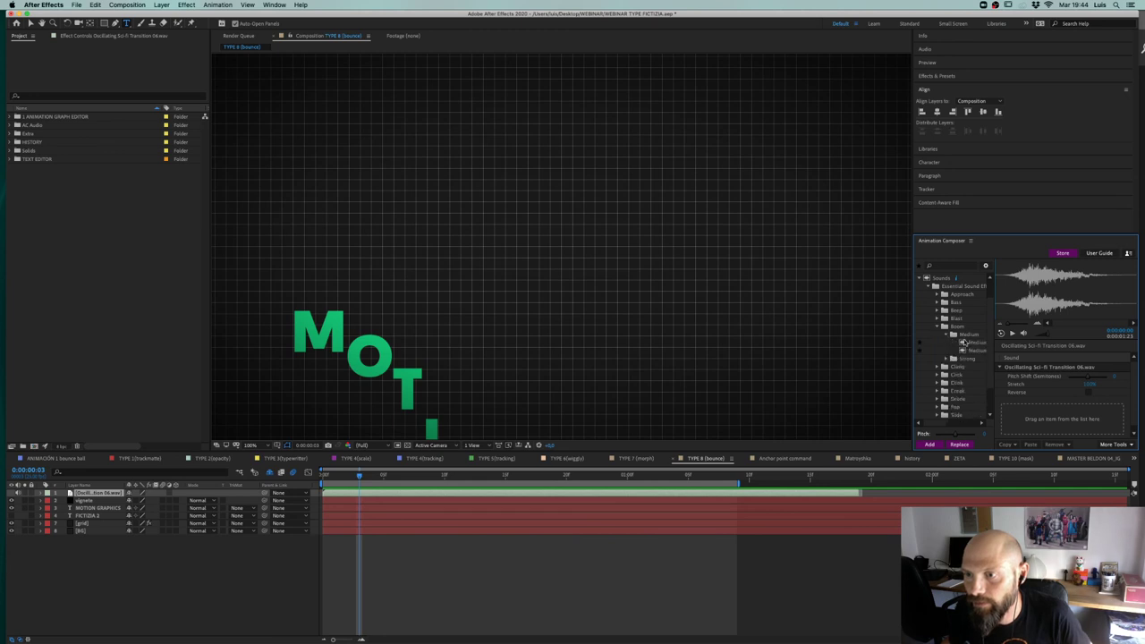
click(967, 342)
click(964, 349)
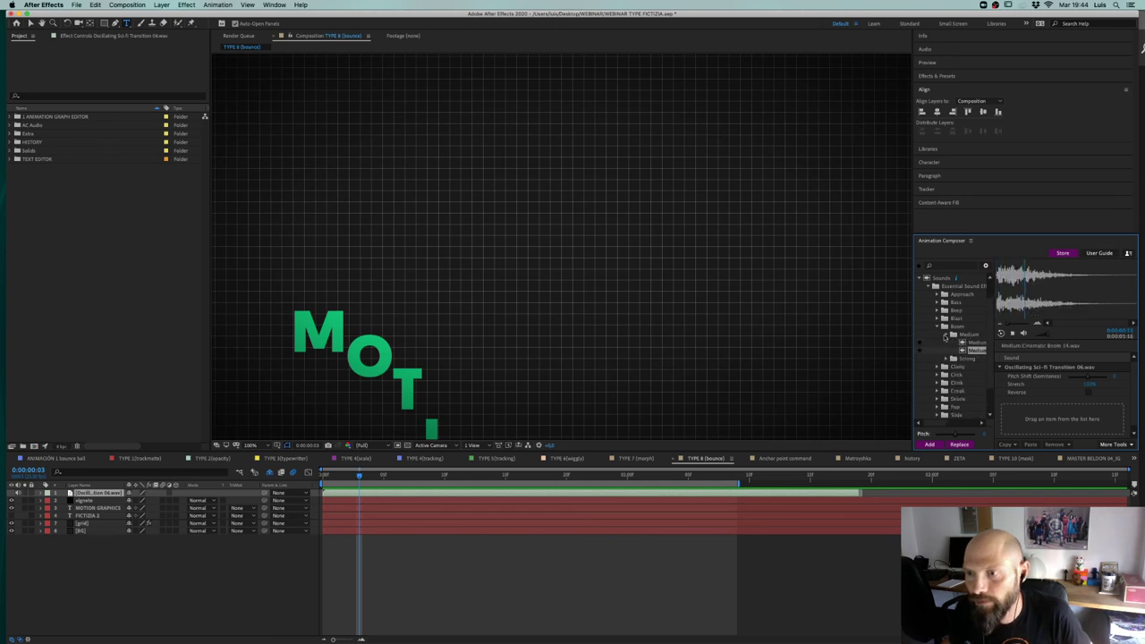
Step: Add Medium Cinematic Boom 14.wav to the composition, shift it to start at about frame 23, and play the animation
click(930, 445)
drag(402, 493, 651, 497)
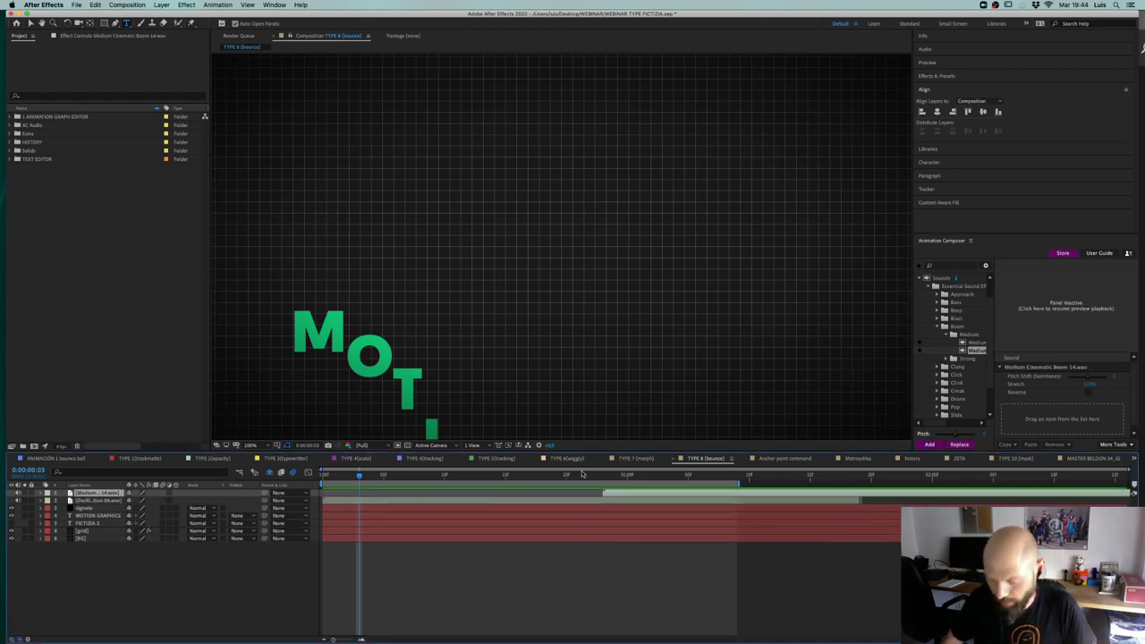
key(space)
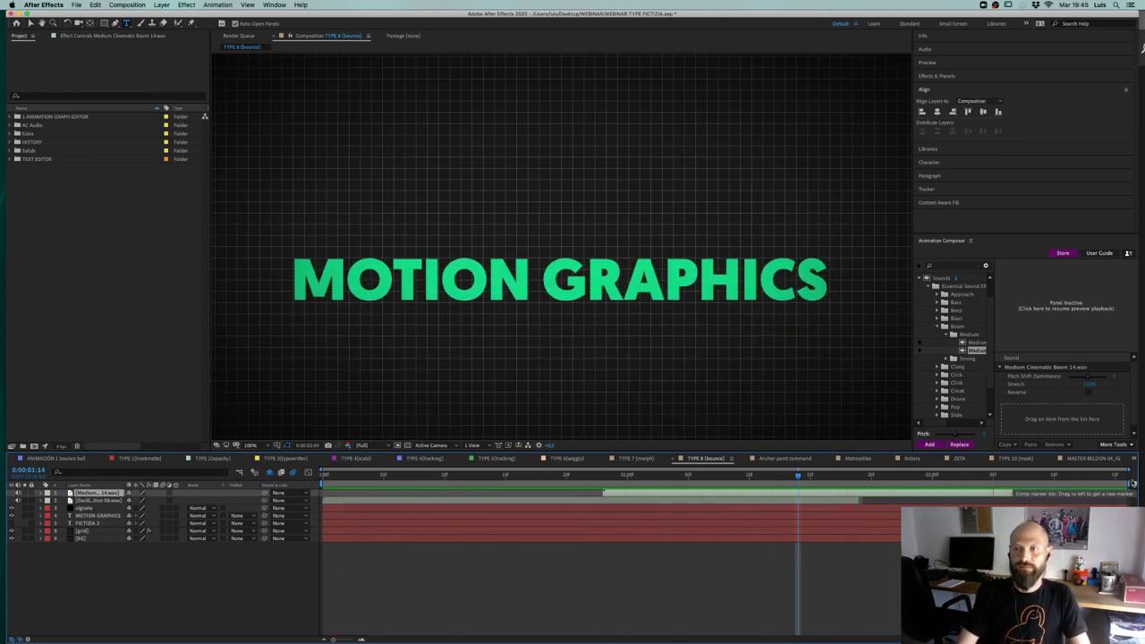
key(space)
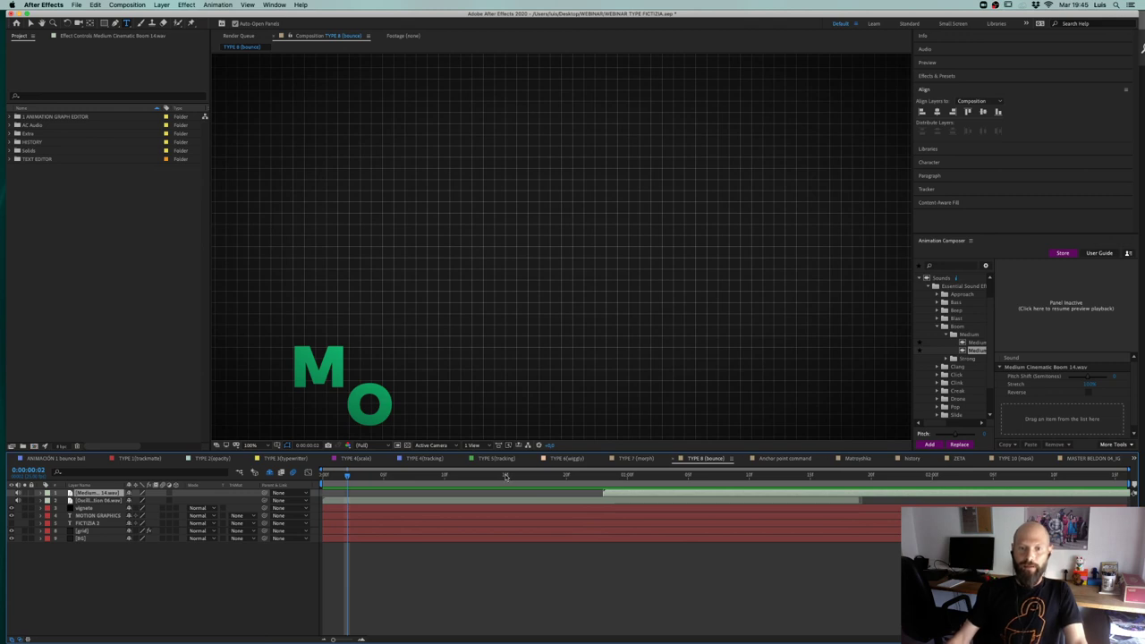
Step: Show the FICTIZIA text layer, hide MOTION GRAPHICS, play the bounce with the sounds, and switch to the Selection tool
click(11, 523)
click(11, 515)
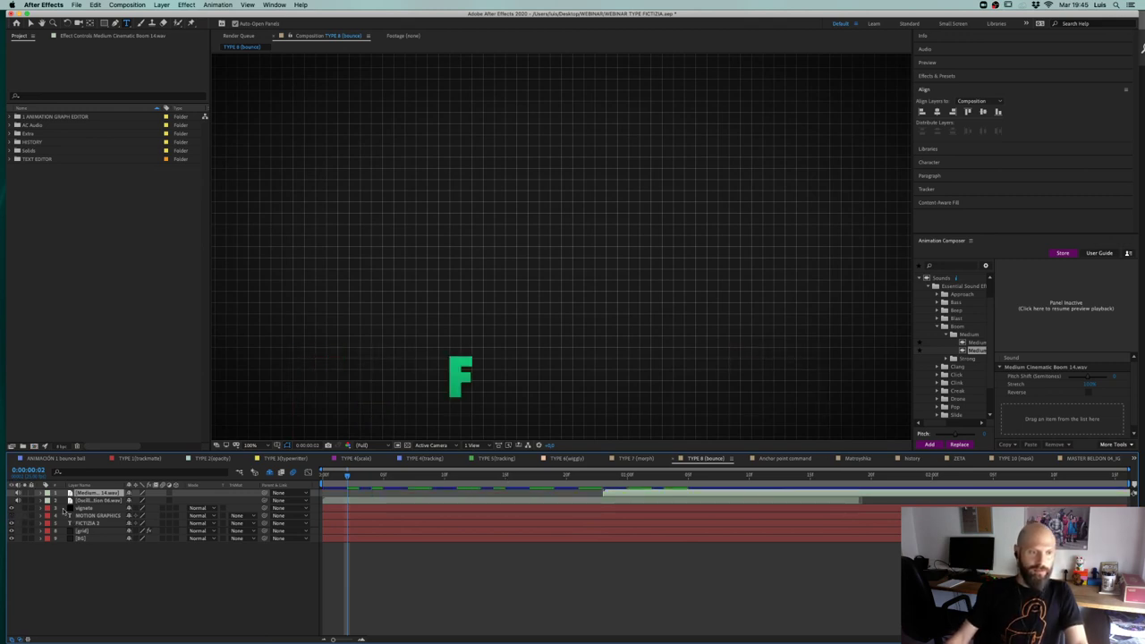
key(space)
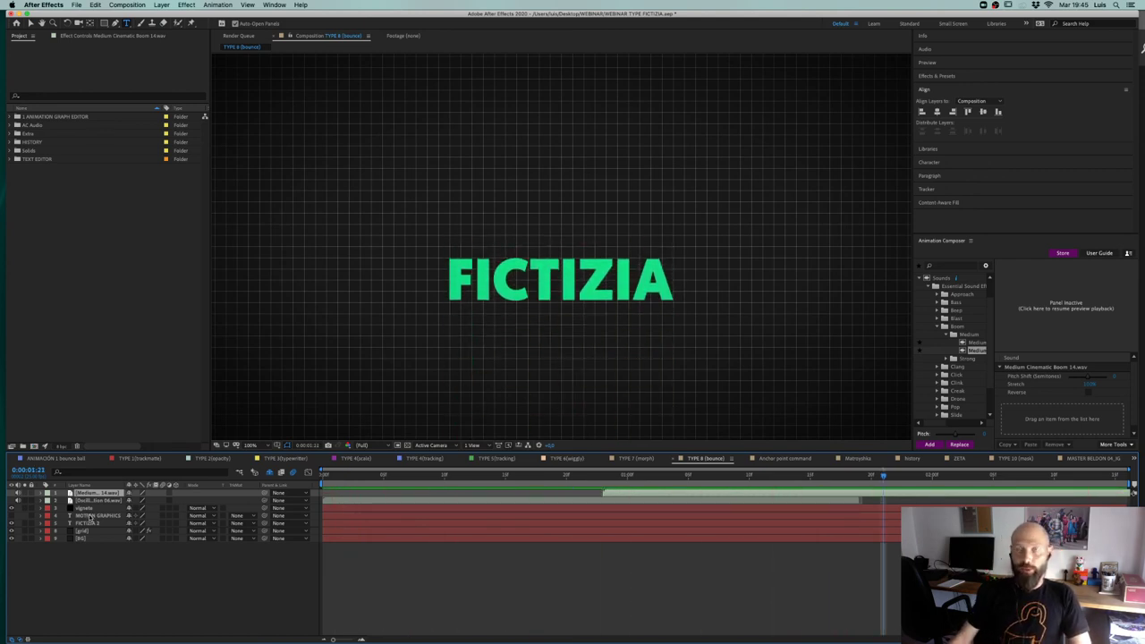
key(v)
Step: Switch to Chrome, bring its new window over the composition, and open fictizia.com
key(super+Tab)
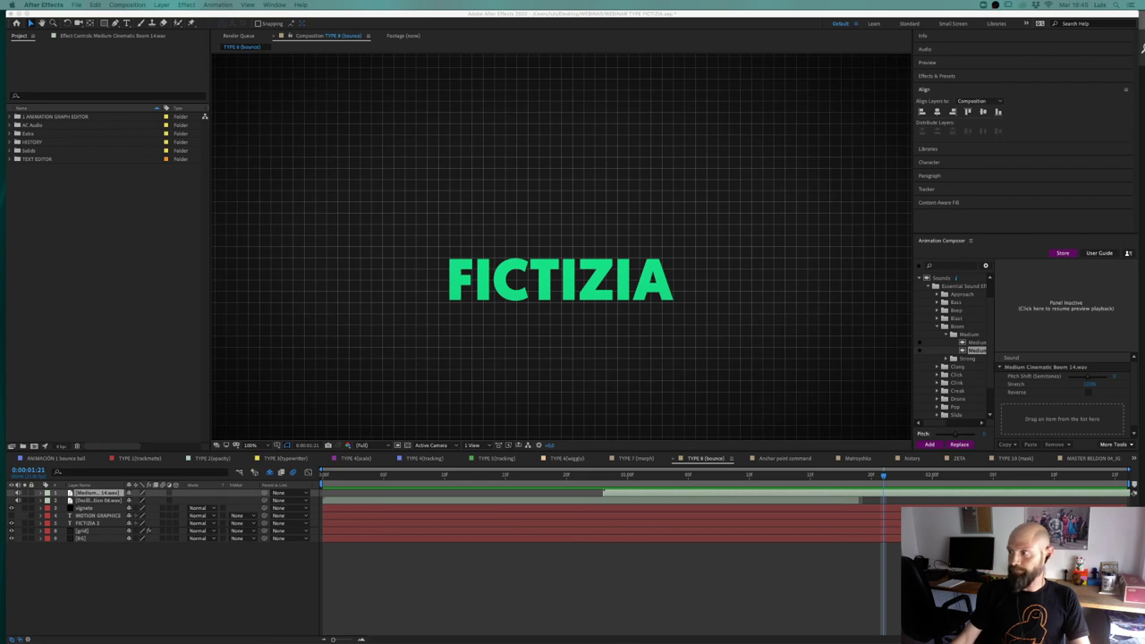
mouse_move(9, 283)
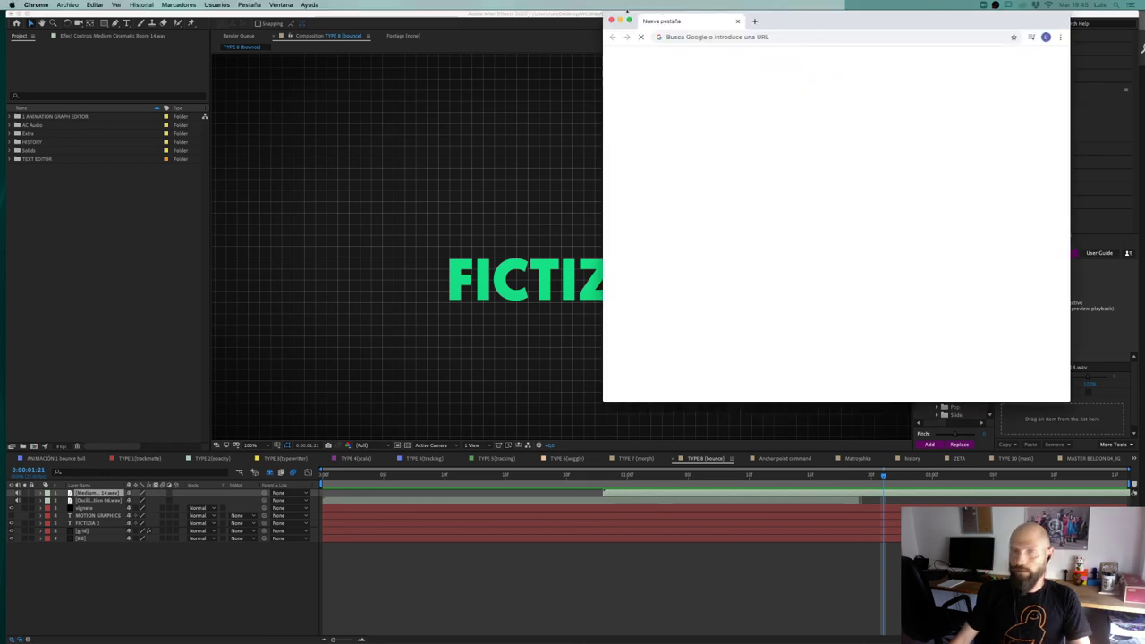
drag(703, 18, 325, 113)
click(358, 131)
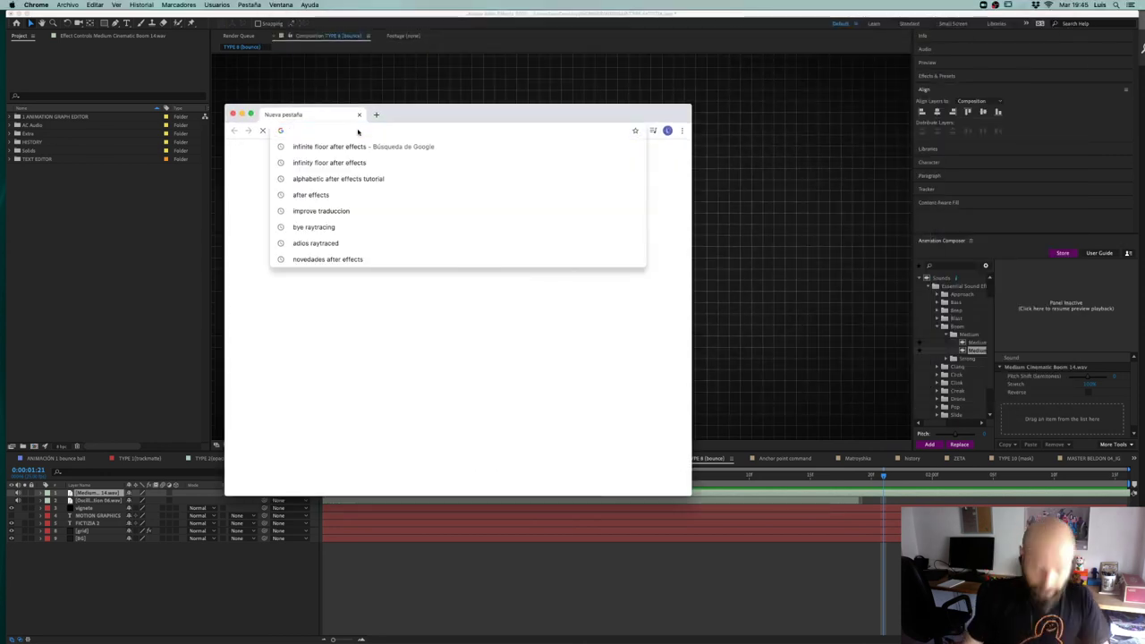
text(ficti)
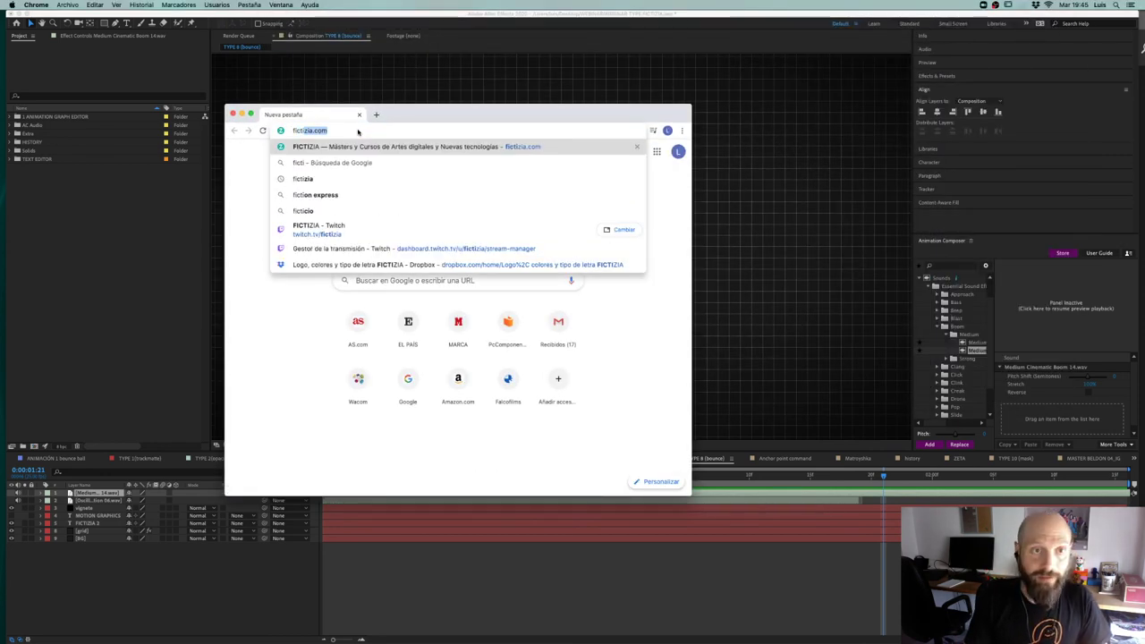
key(Return)
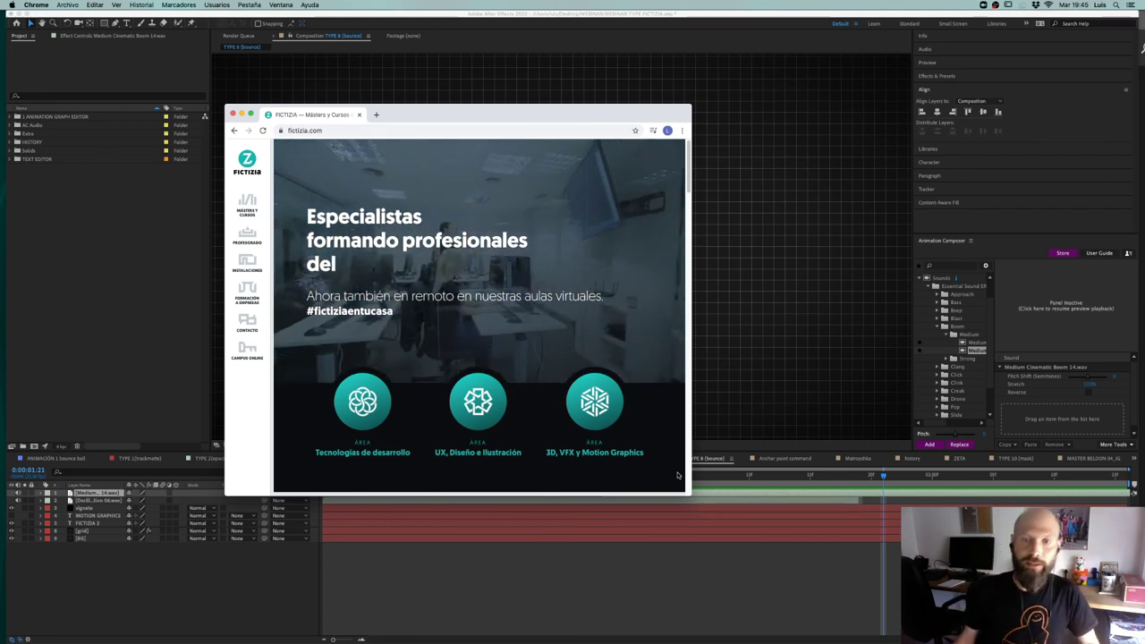
Step: Enlarge the browser window to cover most of the screen and reposition it so the full website layout fits
drag(689, 492, 951, 508)
drag(583, 120, 519, 33)
drag(892, 416, 1124, 617)
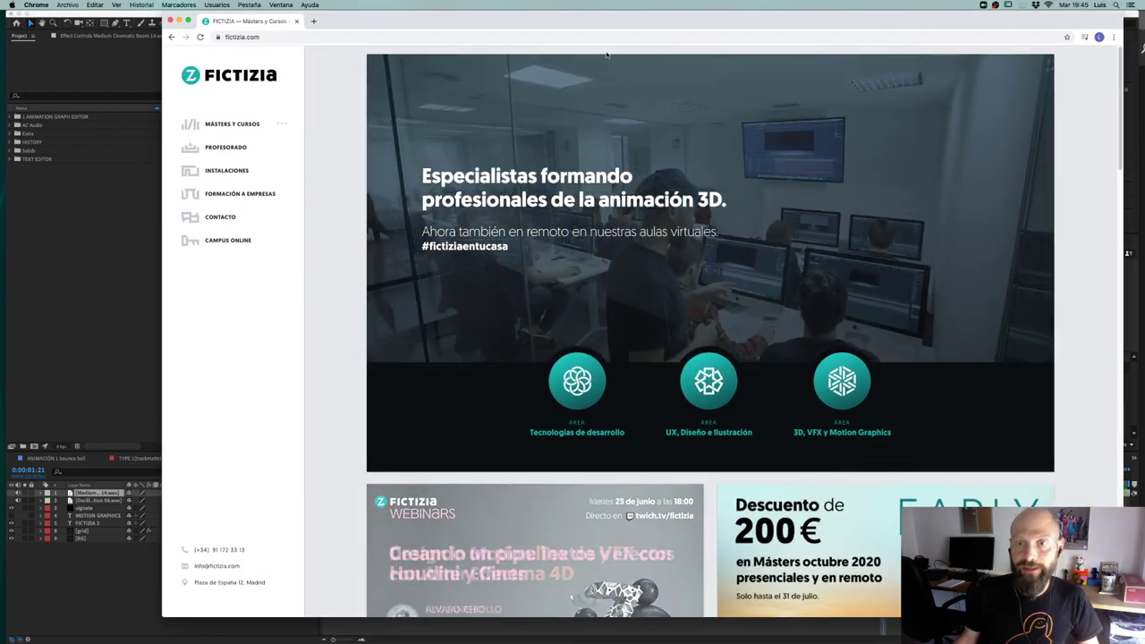
drag(597, 22, 465, 18)
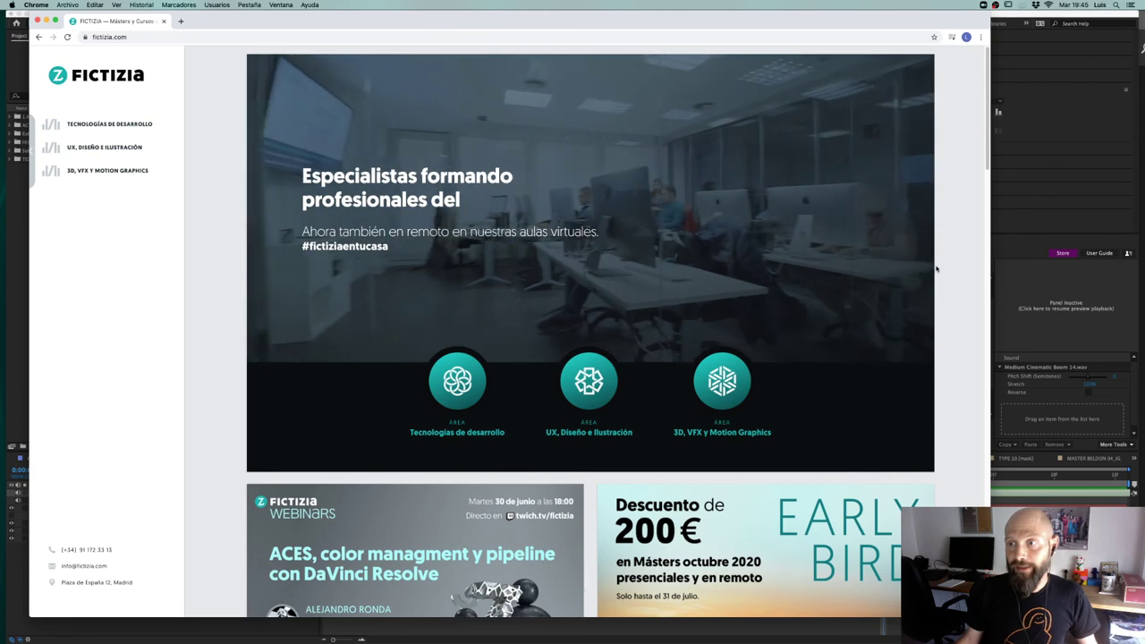
drag(993, 277, 1085, 277)
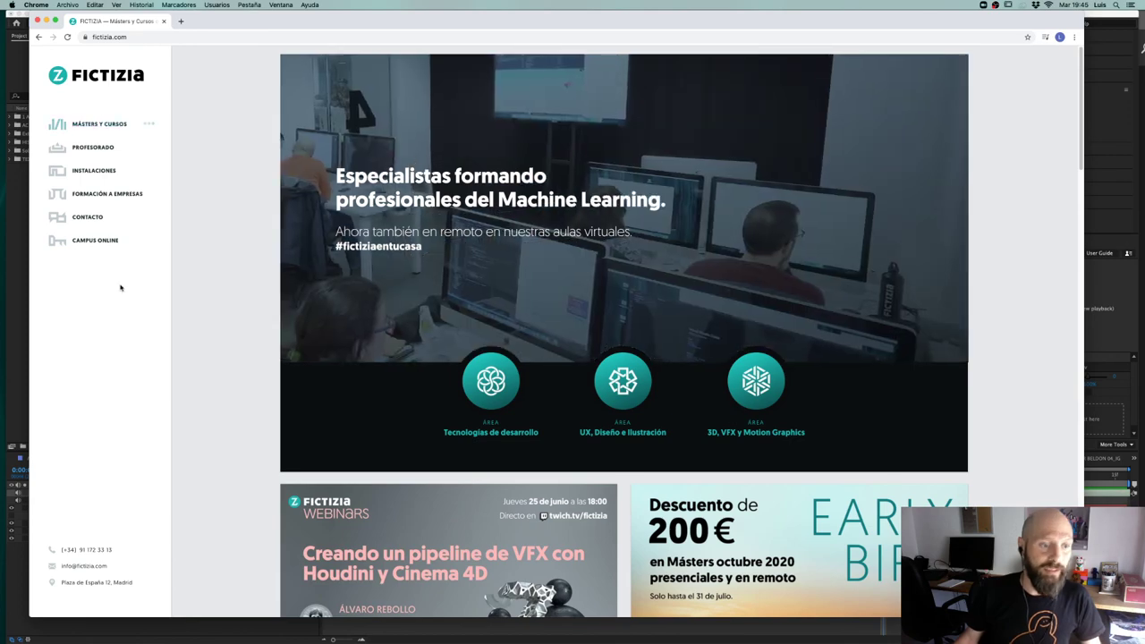
Step: Skim the Fictizia home page and open the 3D, VFX y Motion Graphics area from Másters y Cursos
scroll(273, 284, down, 3)
scroll(271, 285, down, 6)
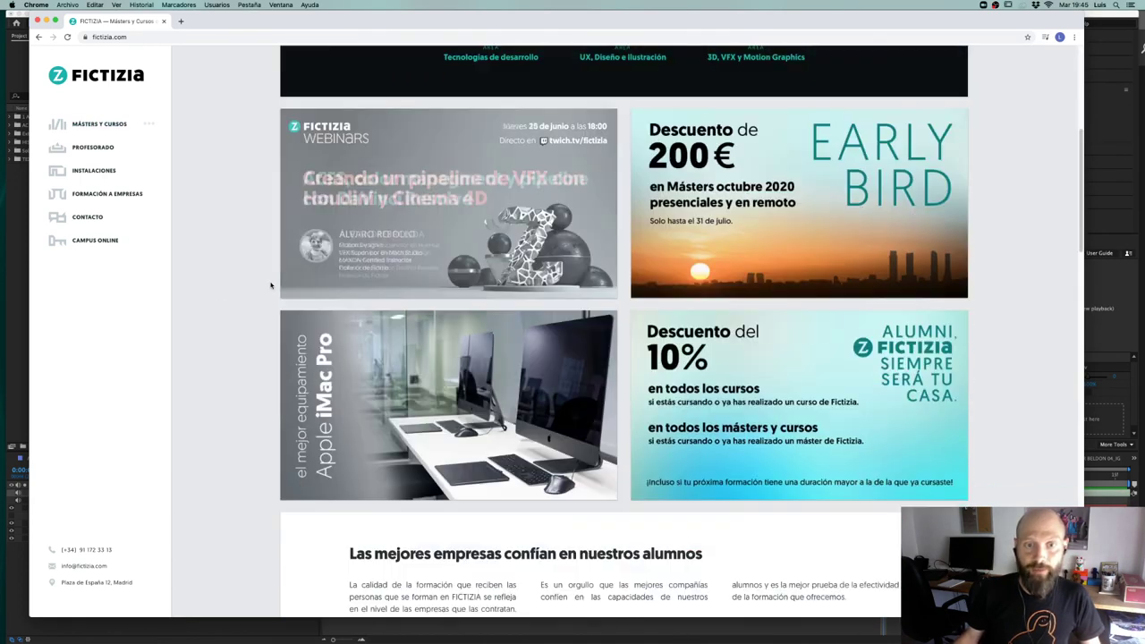
scroll(270, 286, up, 6)
scroll(269, 286, up, 3)
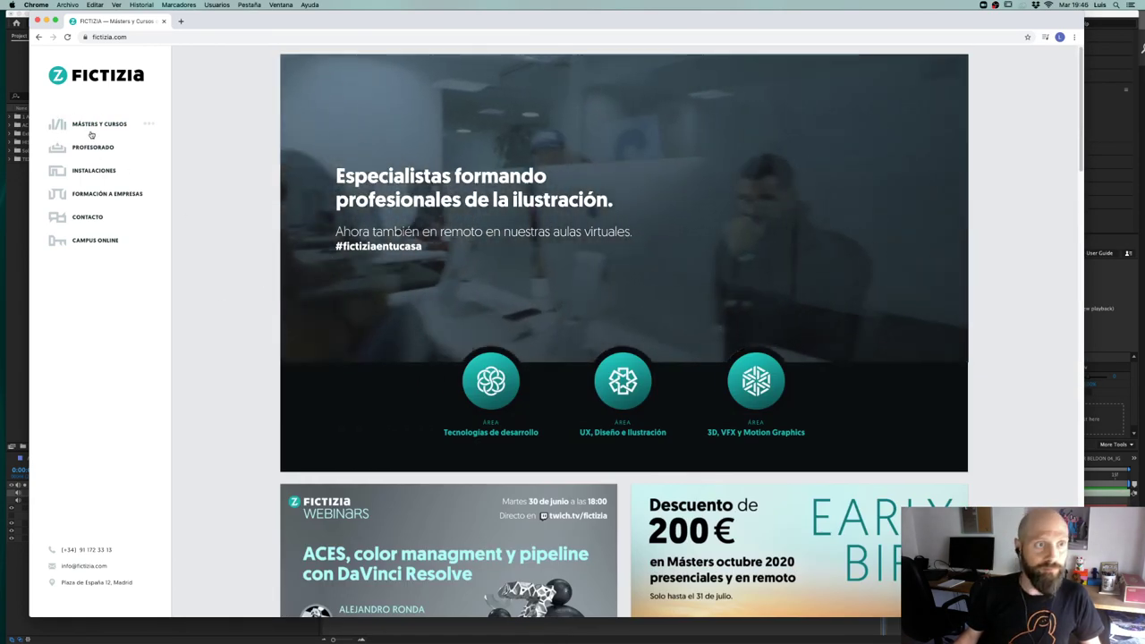
click(93, 126)
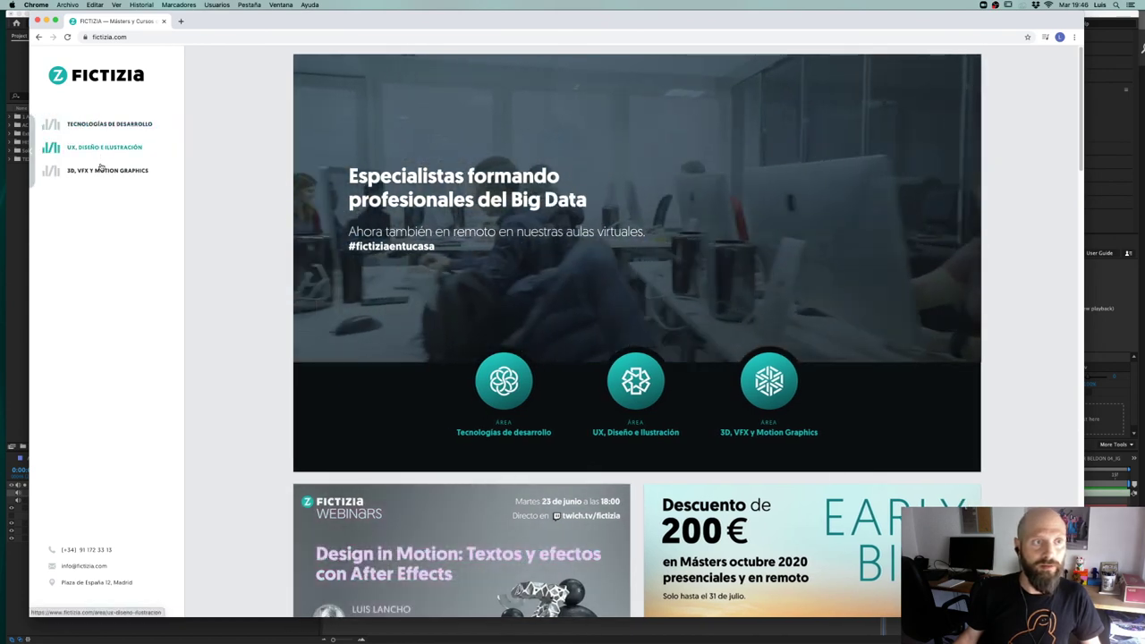
click(106, 170)
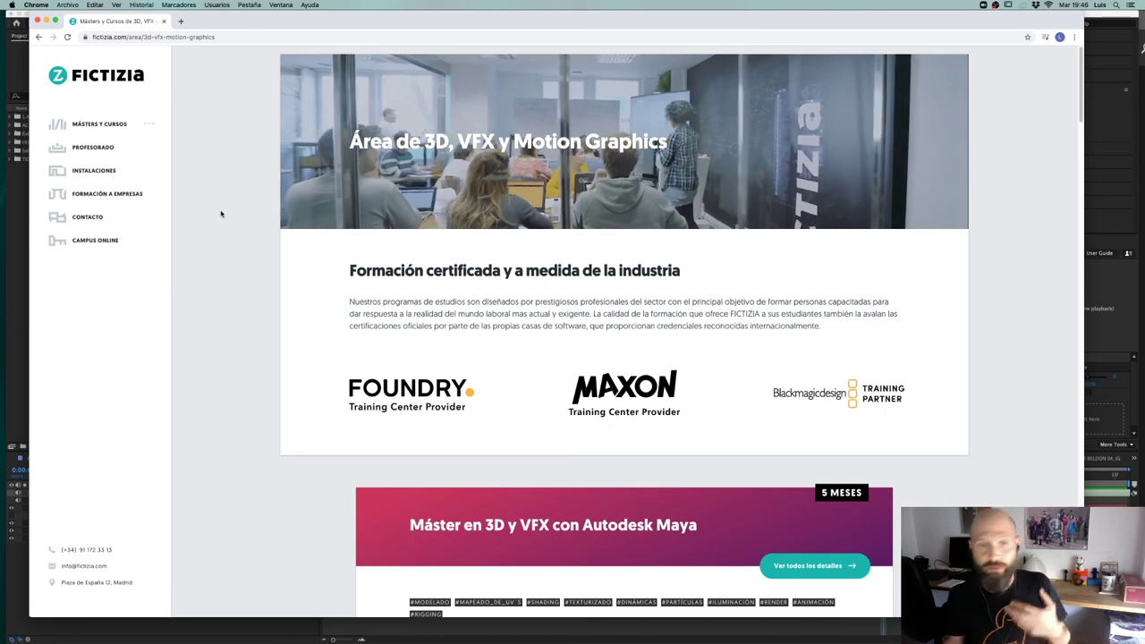
Step: Examine the Autodesk Maya, Foundry Nuke and Motion Graphics master's programmes on the 3D, VFX y Motion Graphics page
scroll(221, 213, down, 3)
scroll(221, 214, down, 5)
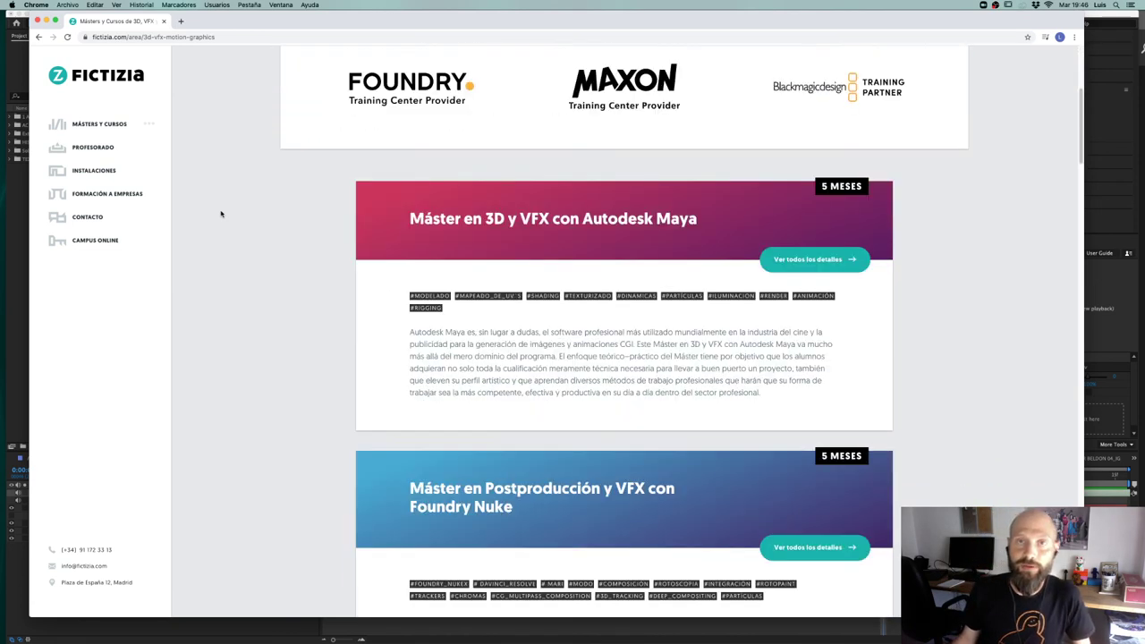
scroll(221, 214, up, 2)
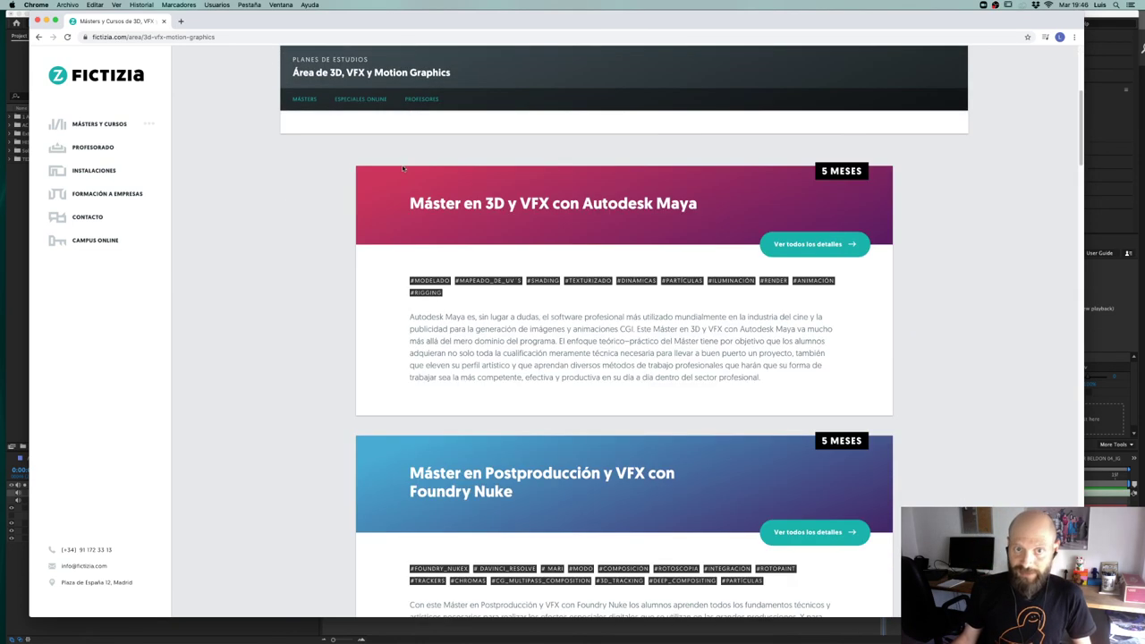
scroll(410, 254, down, 1)
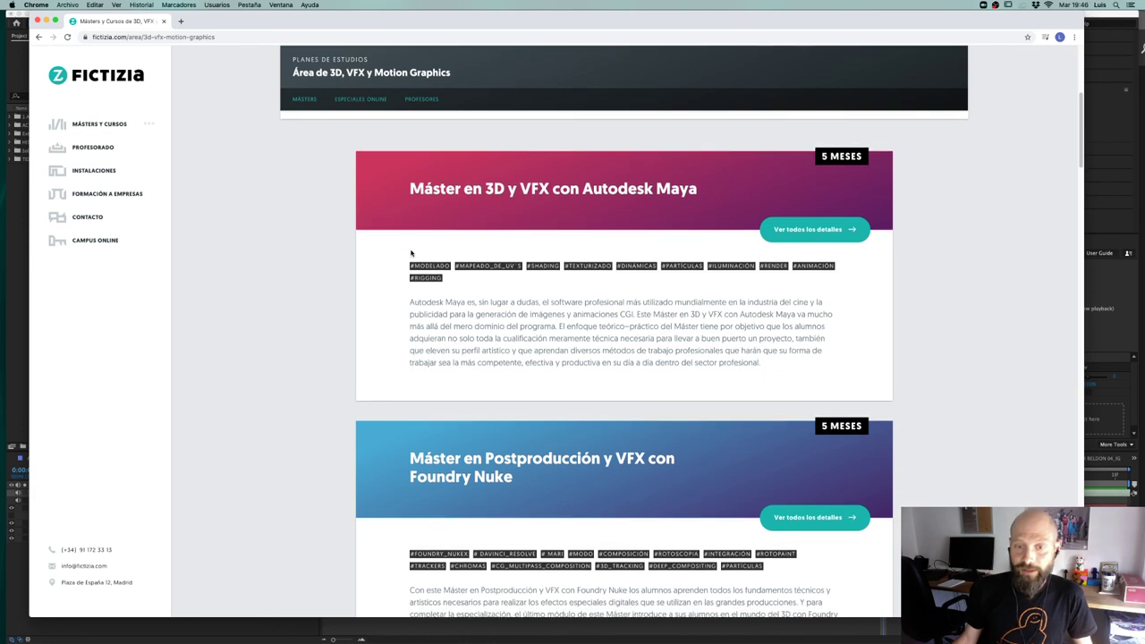
scroll(411, 254, down, 2)
scroll(410, 253, down, 4)
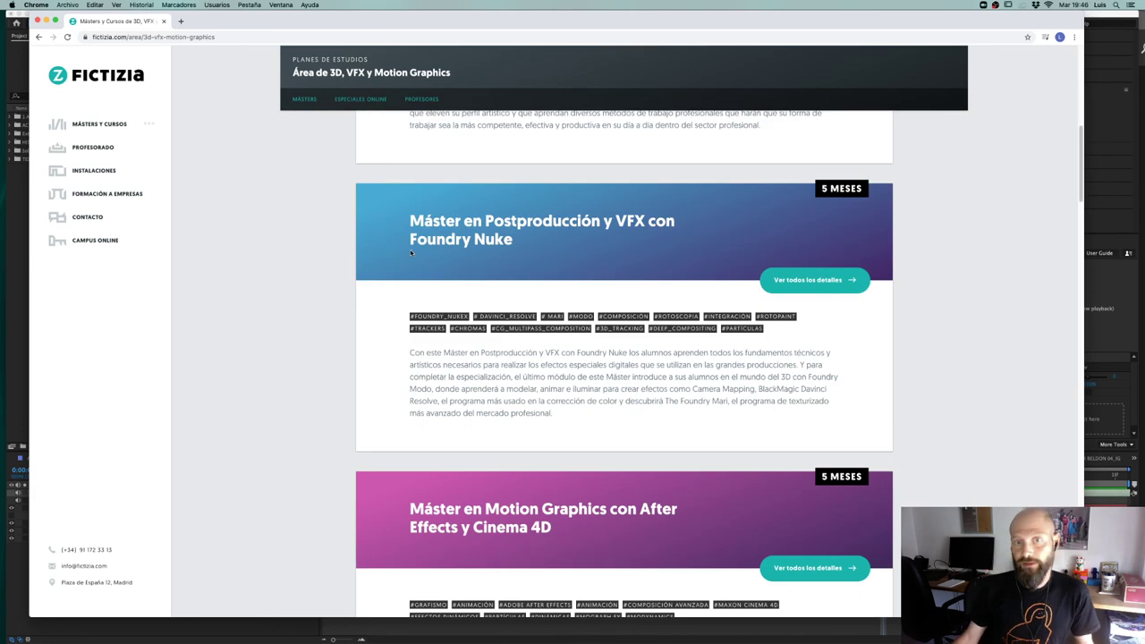
scroll(411, 253, down, 5)
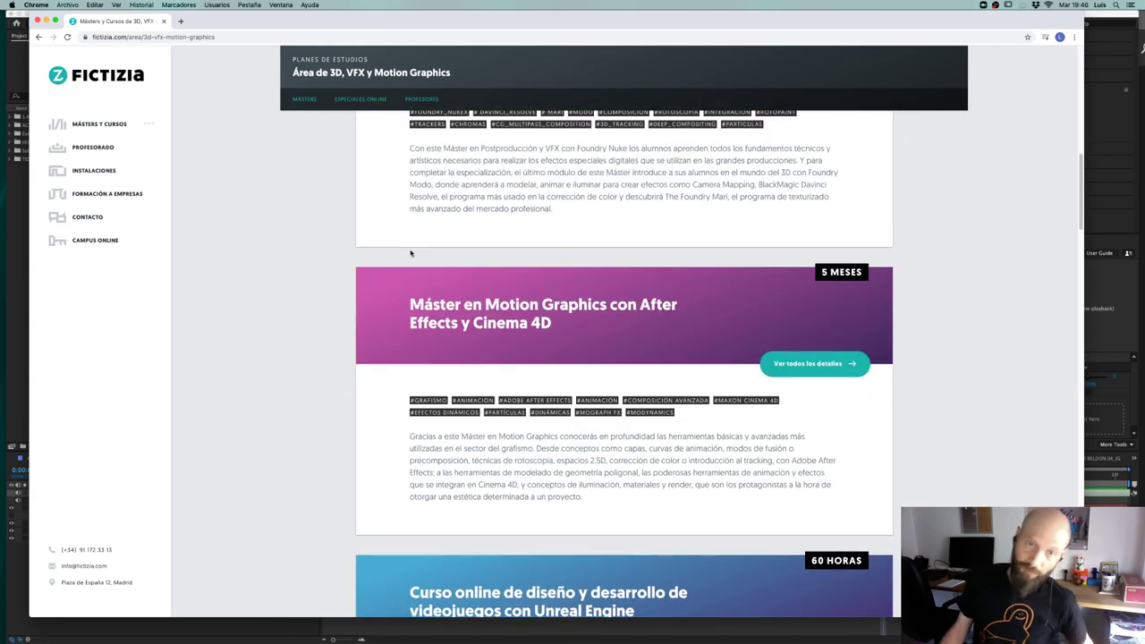
scroll(411, 254, down, 4)
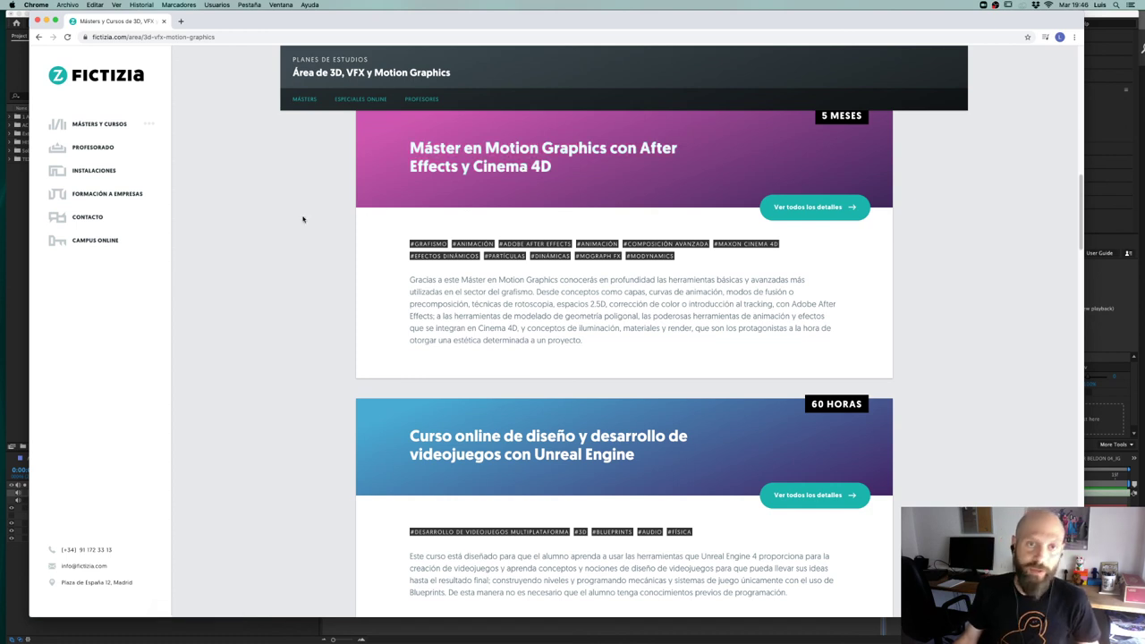
Step: Examine the online courses listed below the master's programmes, such as Unreal Engine, DaVinci Resolve and Cinema 4D
scroll(302, 220, up, 1)
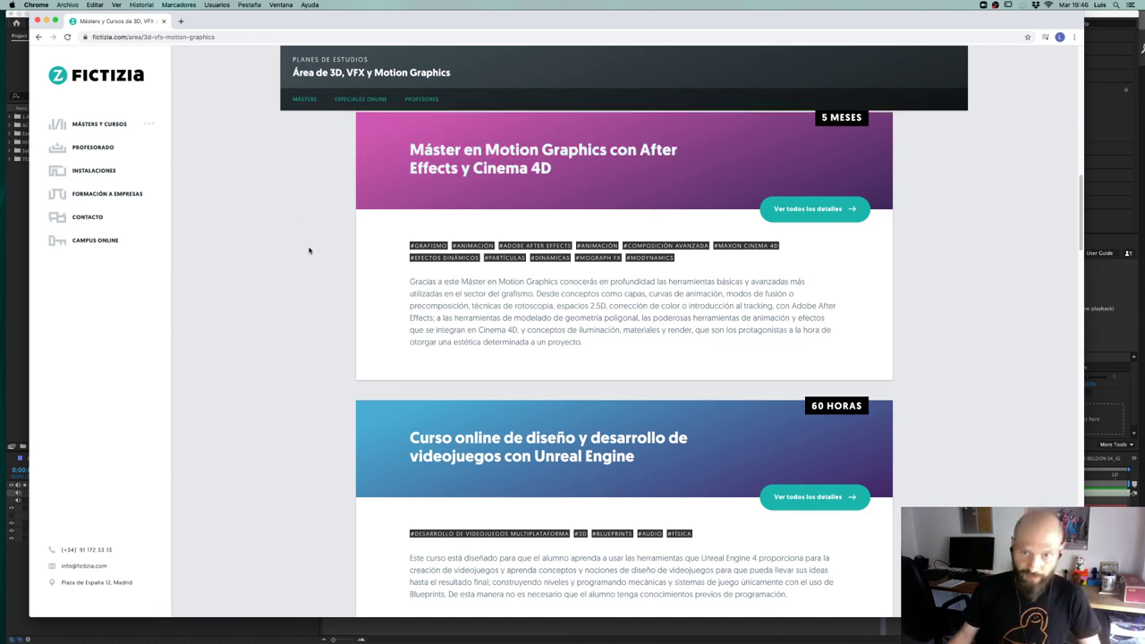
scroll(309, 250, down, 2)
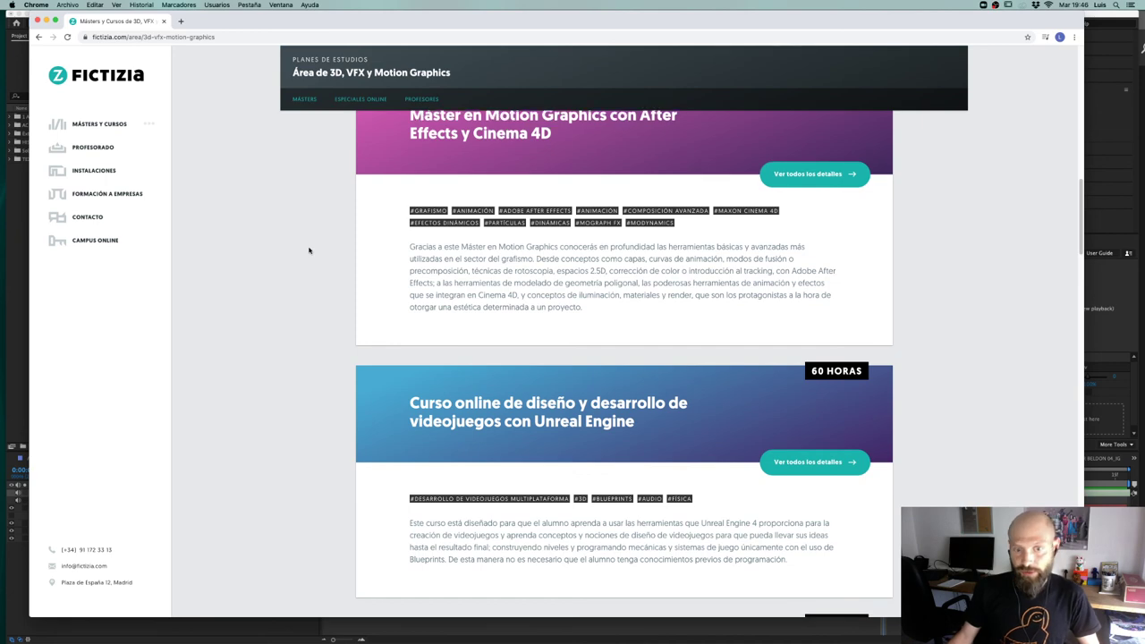
scroll(309, 251, down, 10)
scroll(309, 251, down, 4)
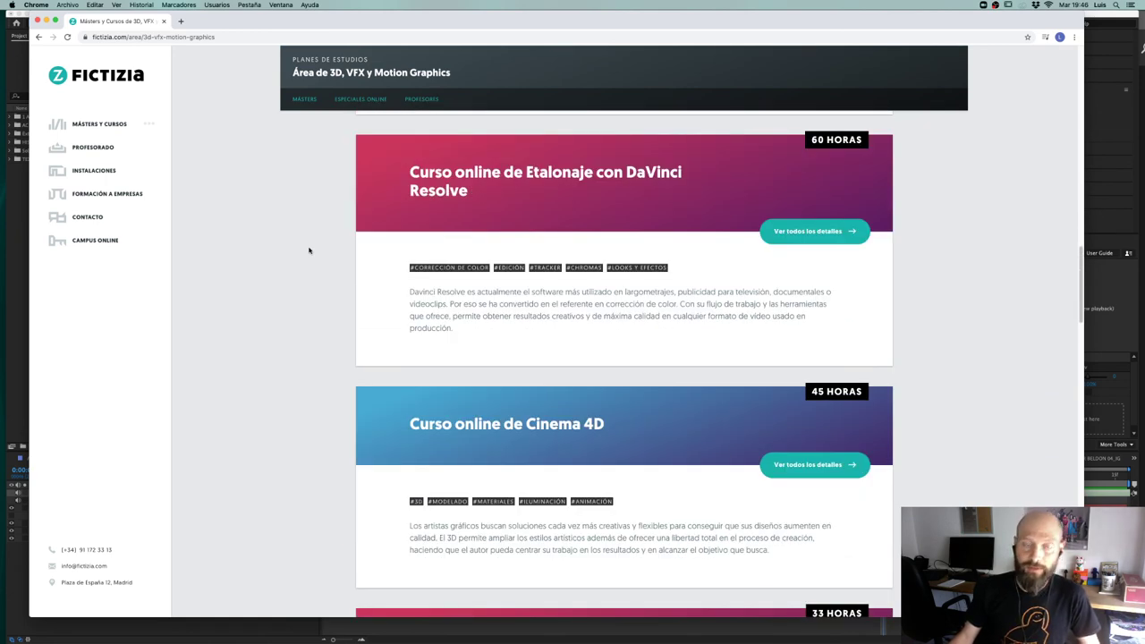
scroll(309, 250, down, 2)
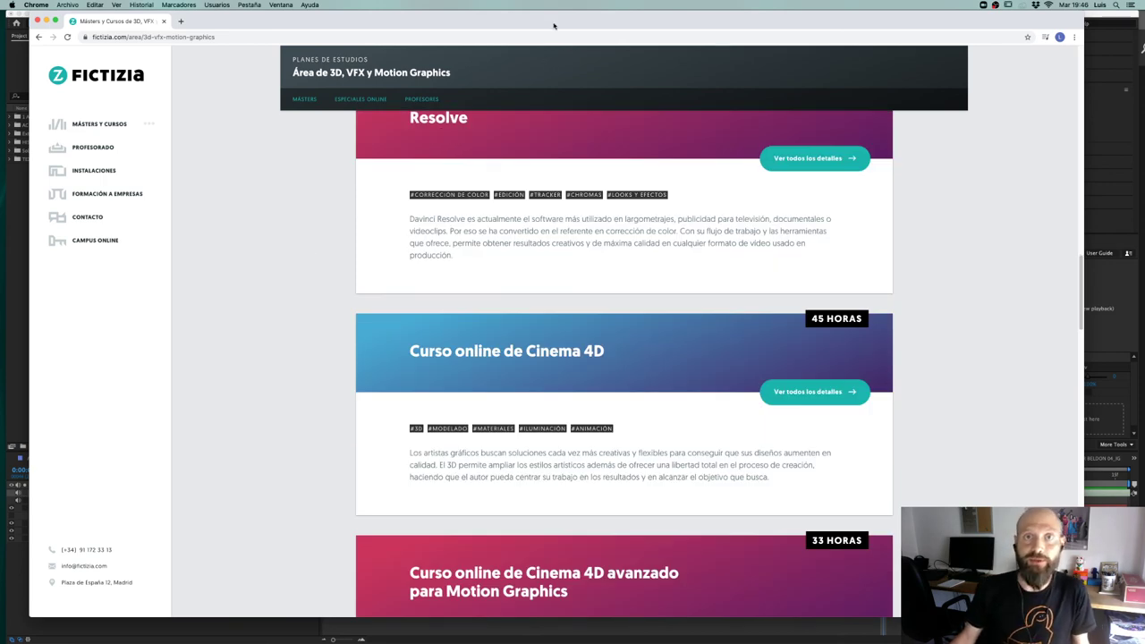
mouse_move(554, 26)
mouse_down()
mouse_move(528, 18)
mouse_move(565, 19)
mouse_up()
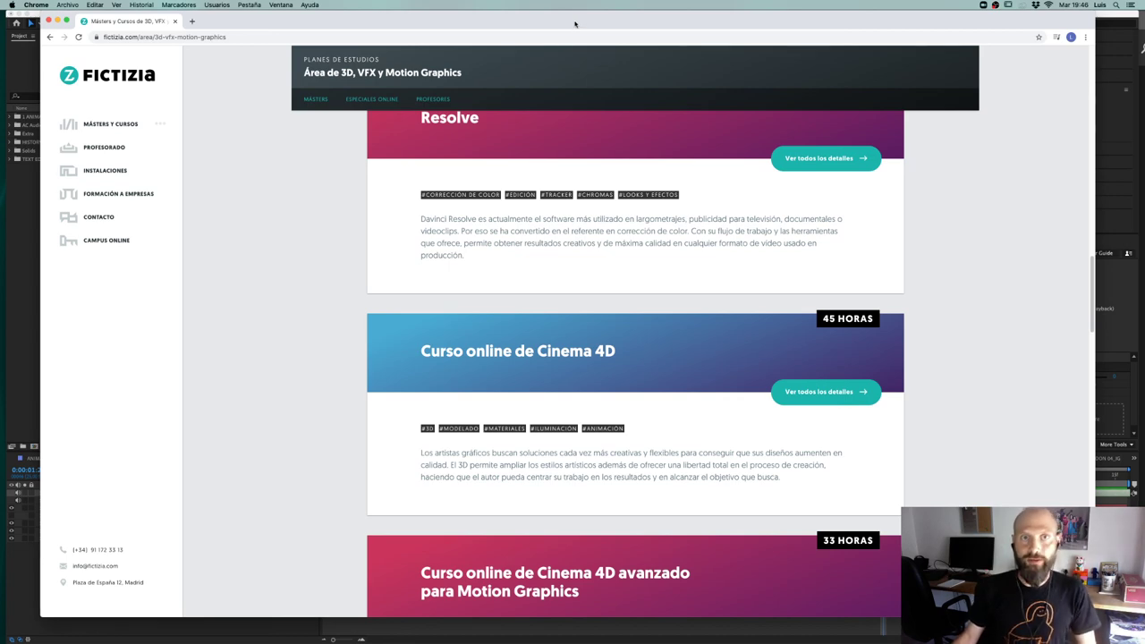
Step: Examine the online course entries for Etalonaje con DaVinci Resolve and Cinema 4D on the 3D, VFX y Motion Graphics page
scroll(331, 187, up, 1)
scroll(331, 187, up, 5)
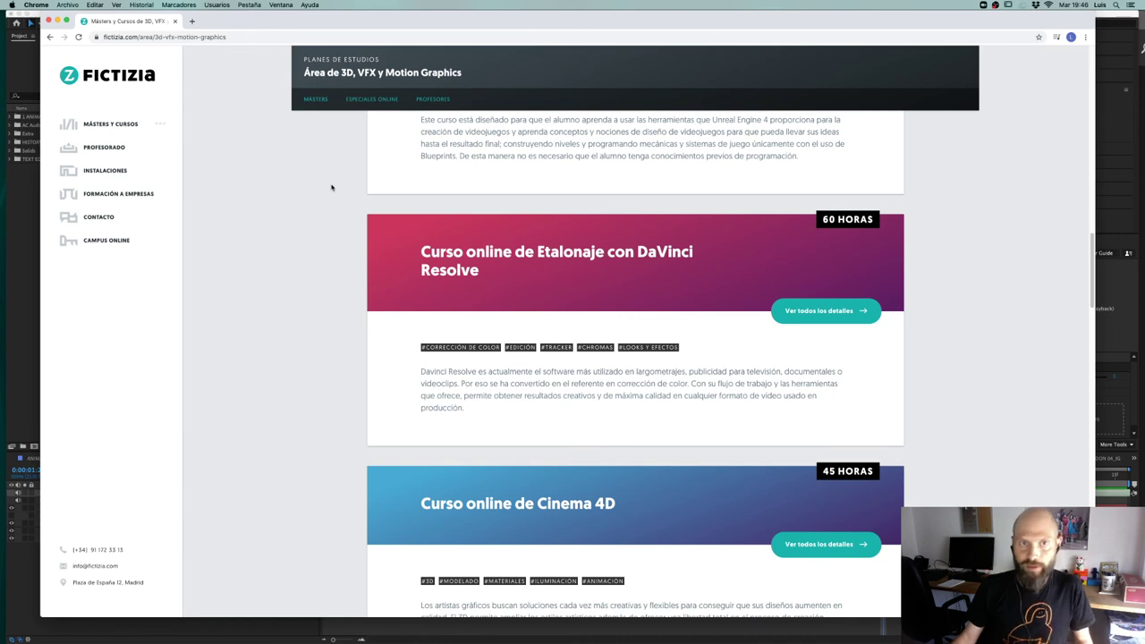
scroll(331, 187, down, 1)
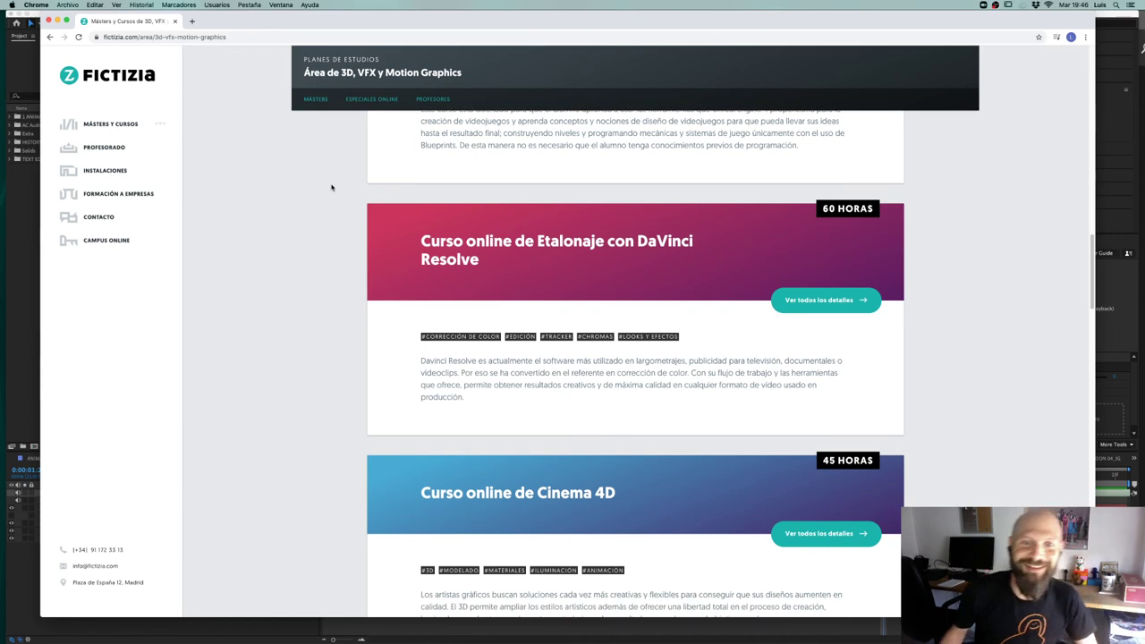
scroll(307, 233, down, 6)
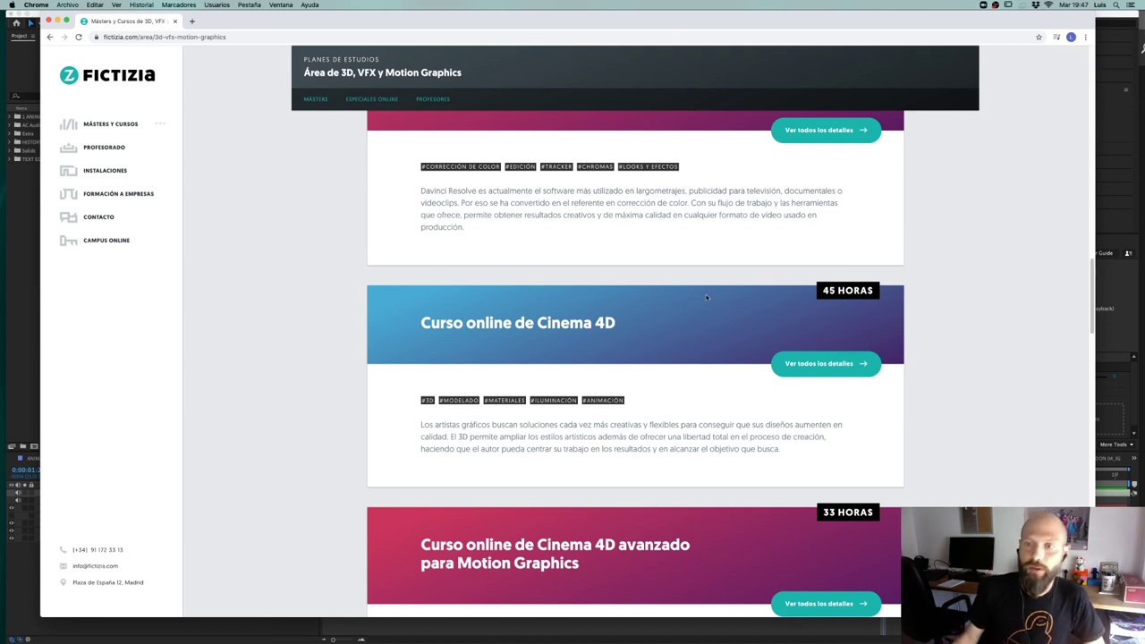
scroll(339, 361, down, 3)
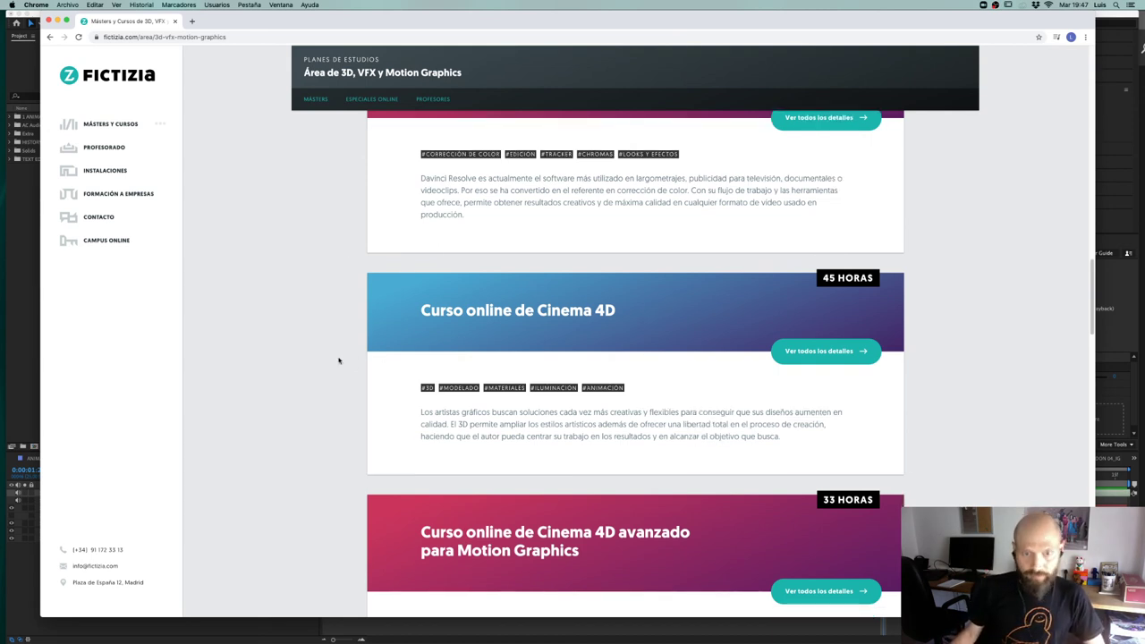
scroll(338, 361, down, 2)
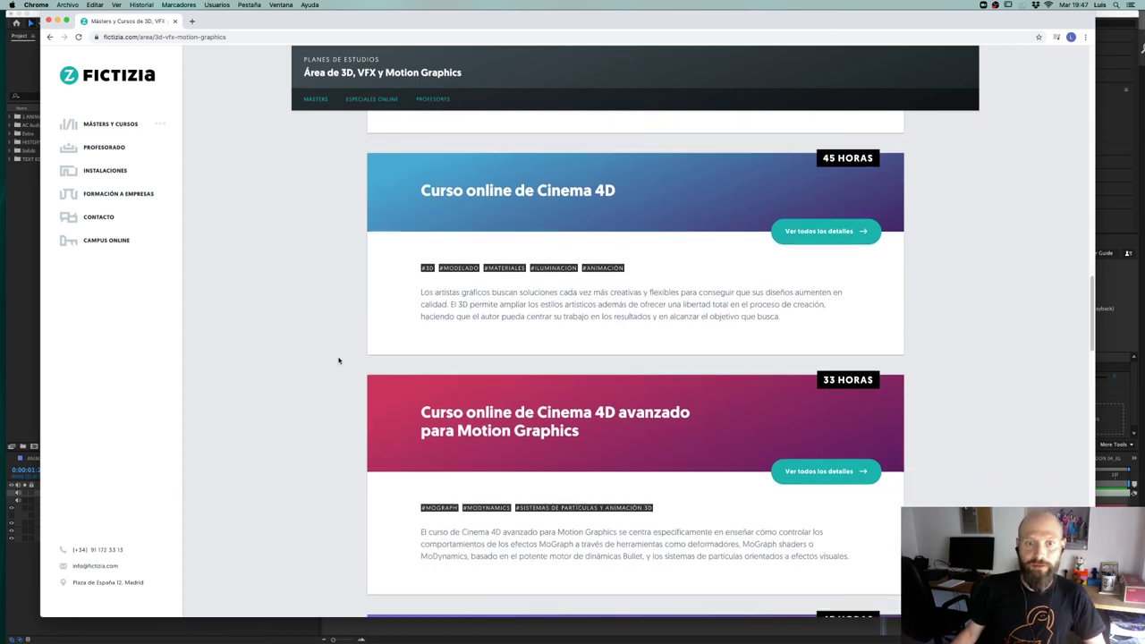
Step: Read the descriptions of the advanced Cinema 4D and After Effects para Motion Graphics online courses, down to the teaching staff section
scroll(338, 360, down, 5)
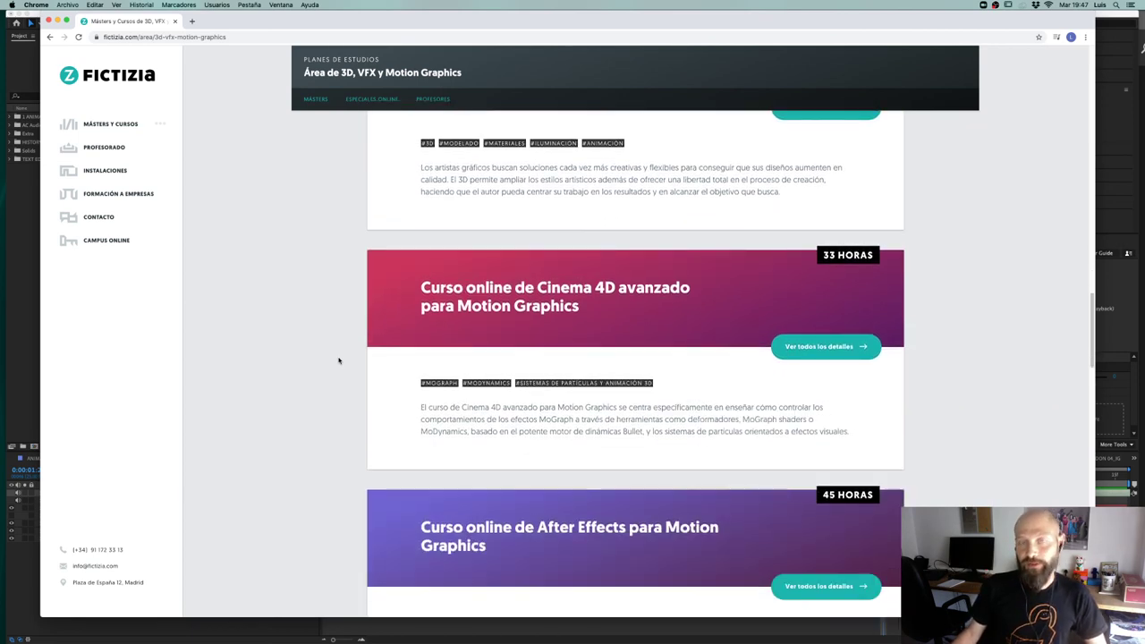
scroll(339, 361, down, 1)
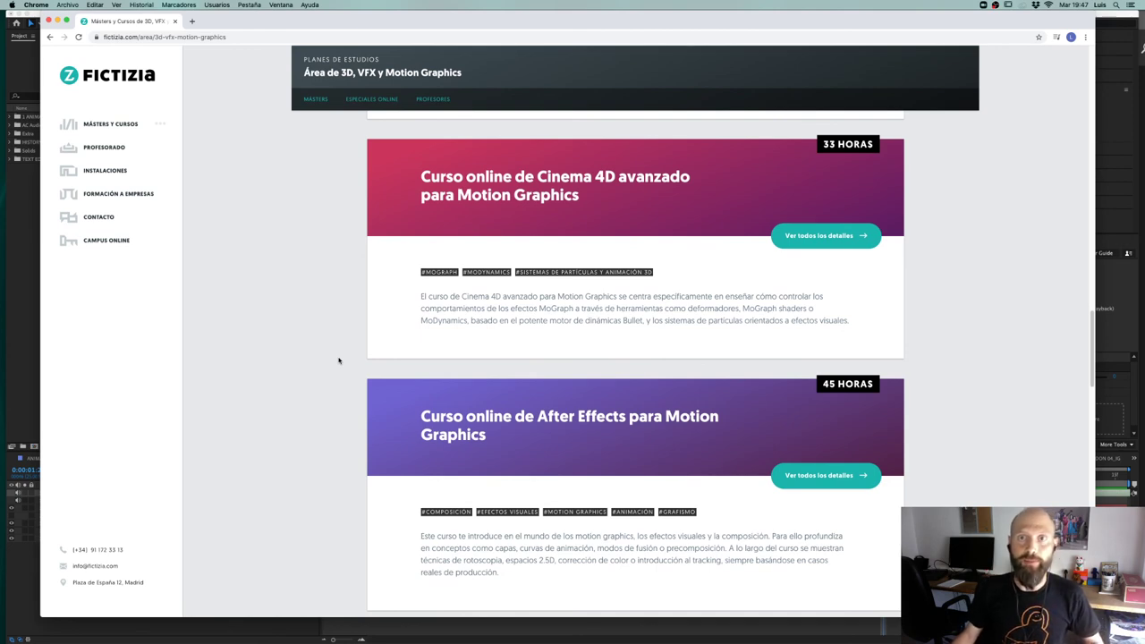
scroll(338, 361, down, 2)
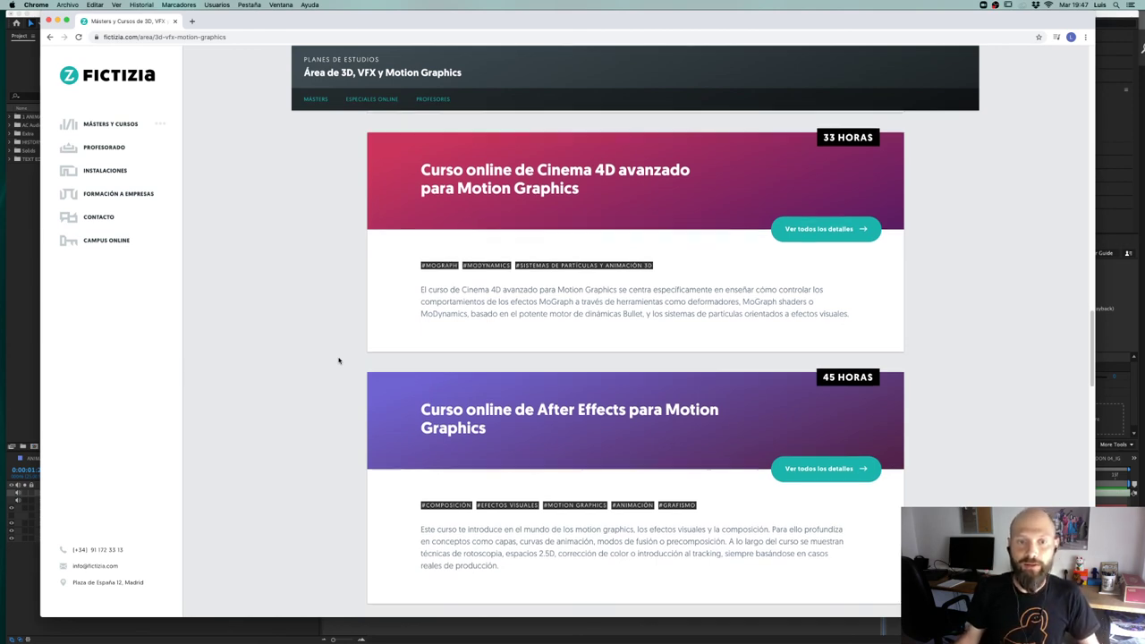
scroll(338, 361, down, 2)
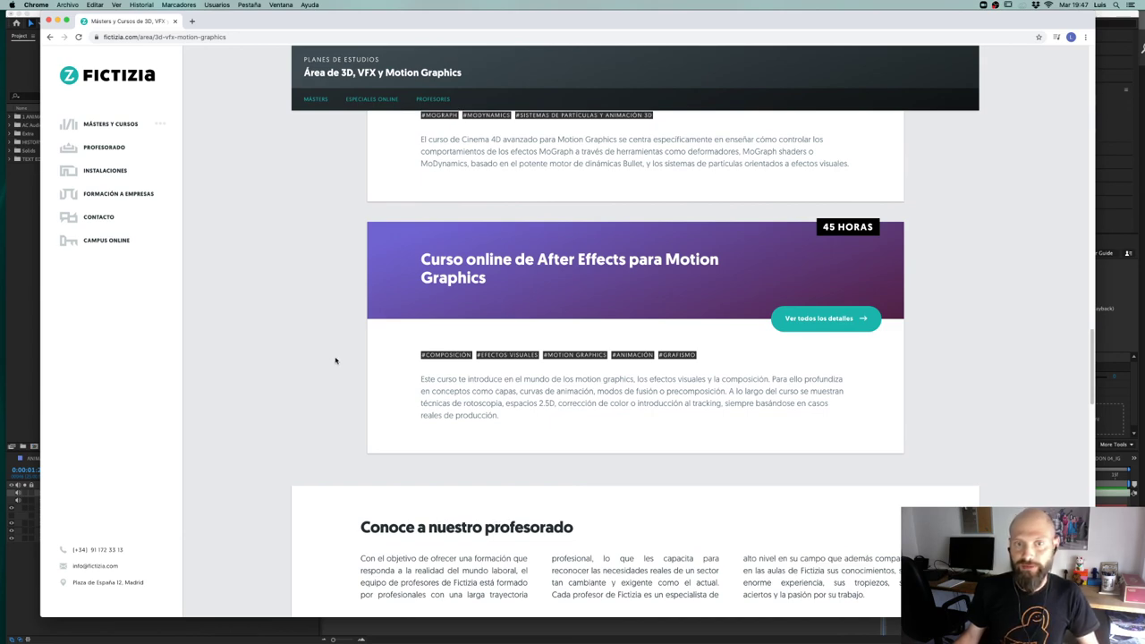
scroll(336, 327, down, 2)
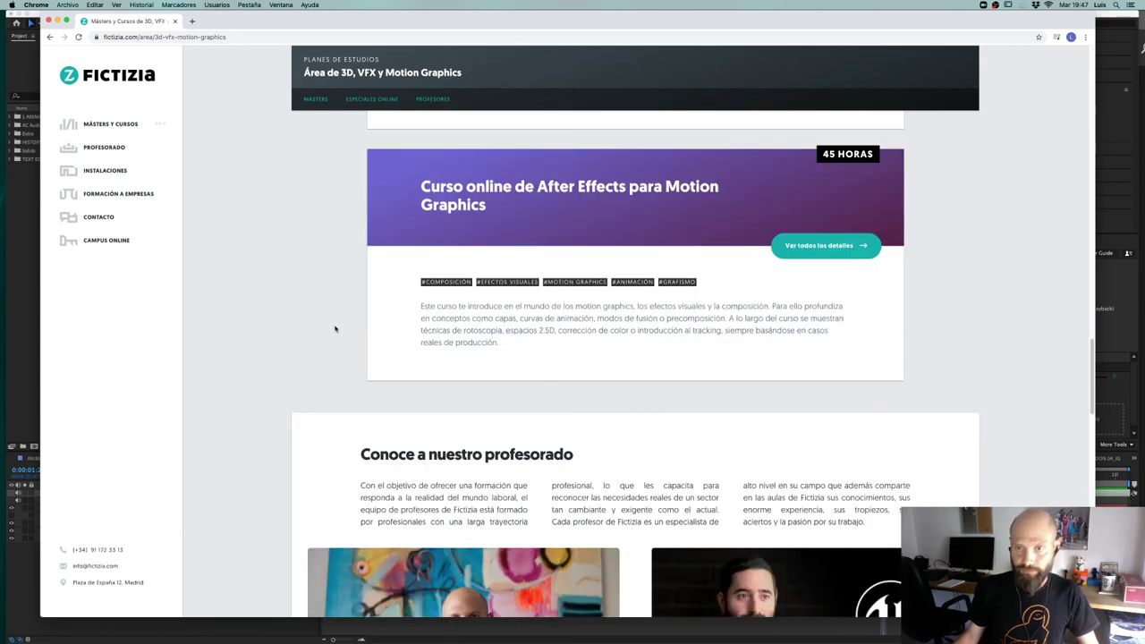
scroll(336, 328, up, 2)
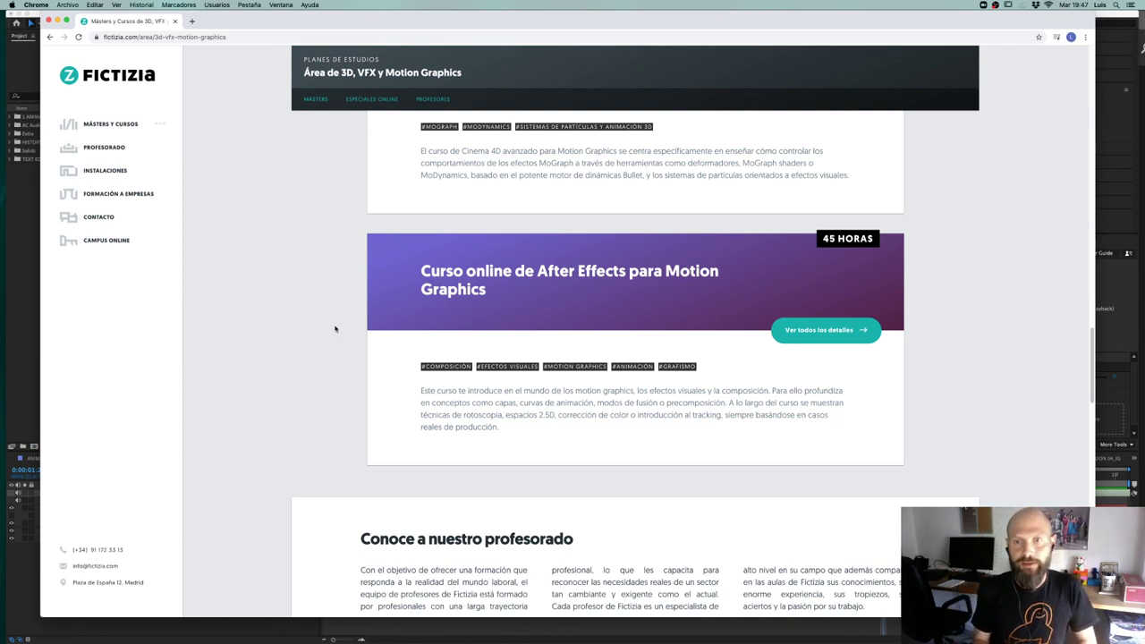
scroll(331, 330, down, 1)
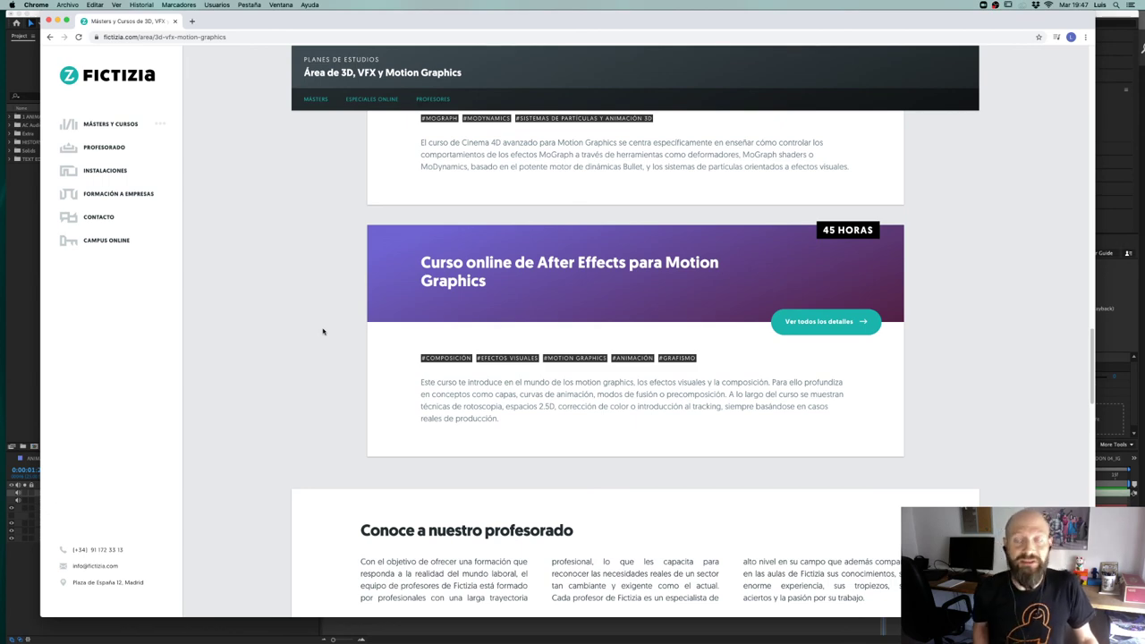
scroll(323, 332, down, 2)
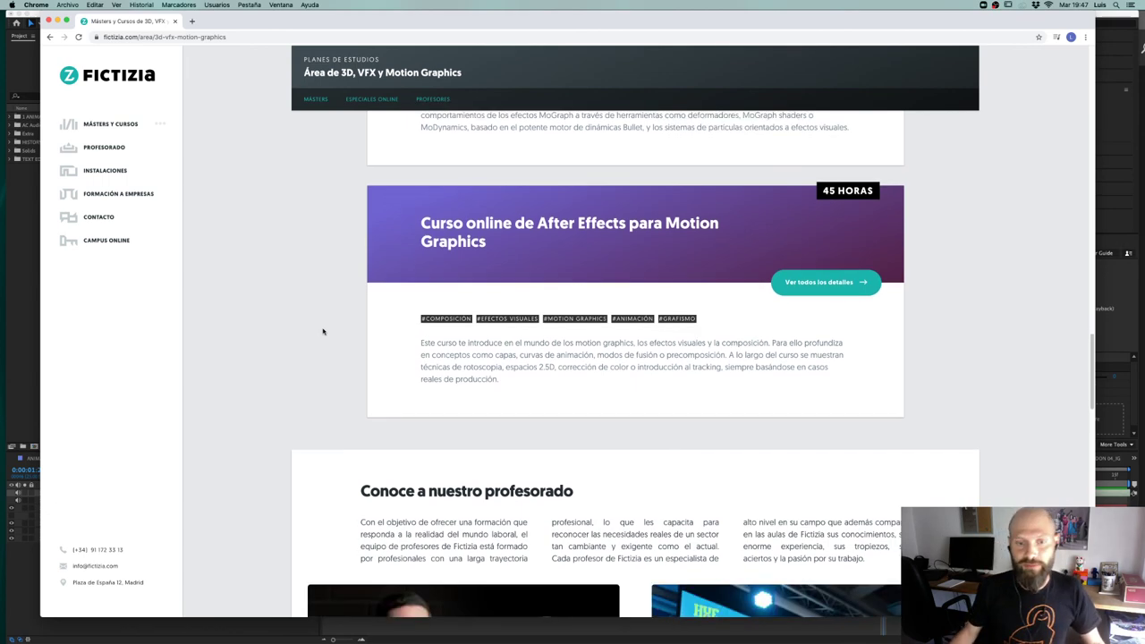
Step: Return to the start of the 3D, VFX y Motion Graphics page and select its full web address
scroll(323, 332, up, 12)
scroll(323, 332, up, 10)
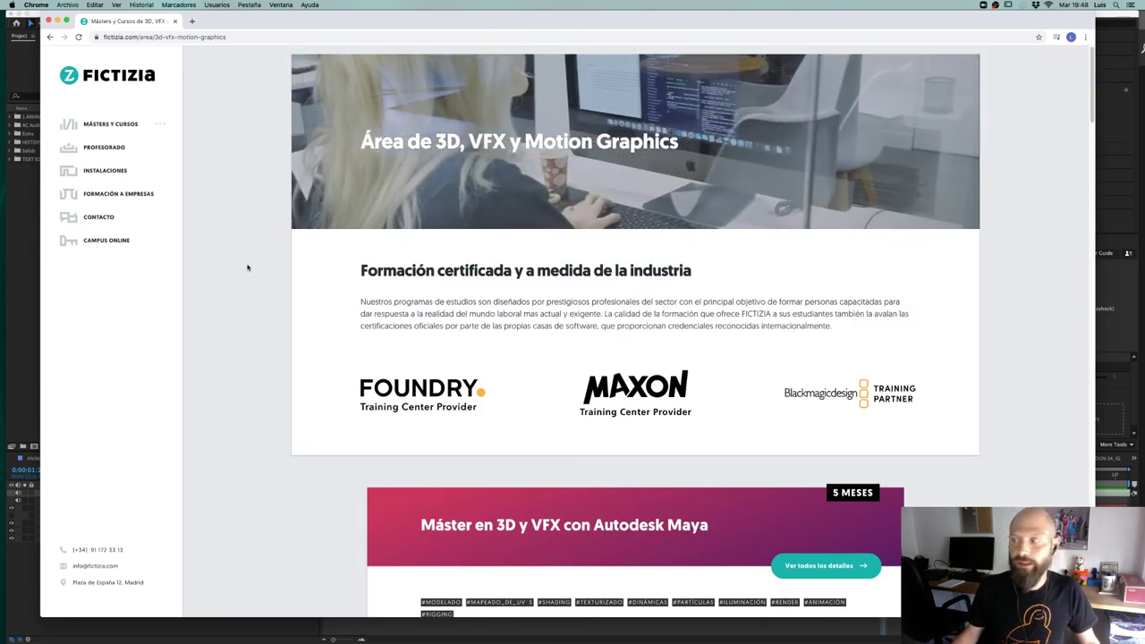
click(229, 37)
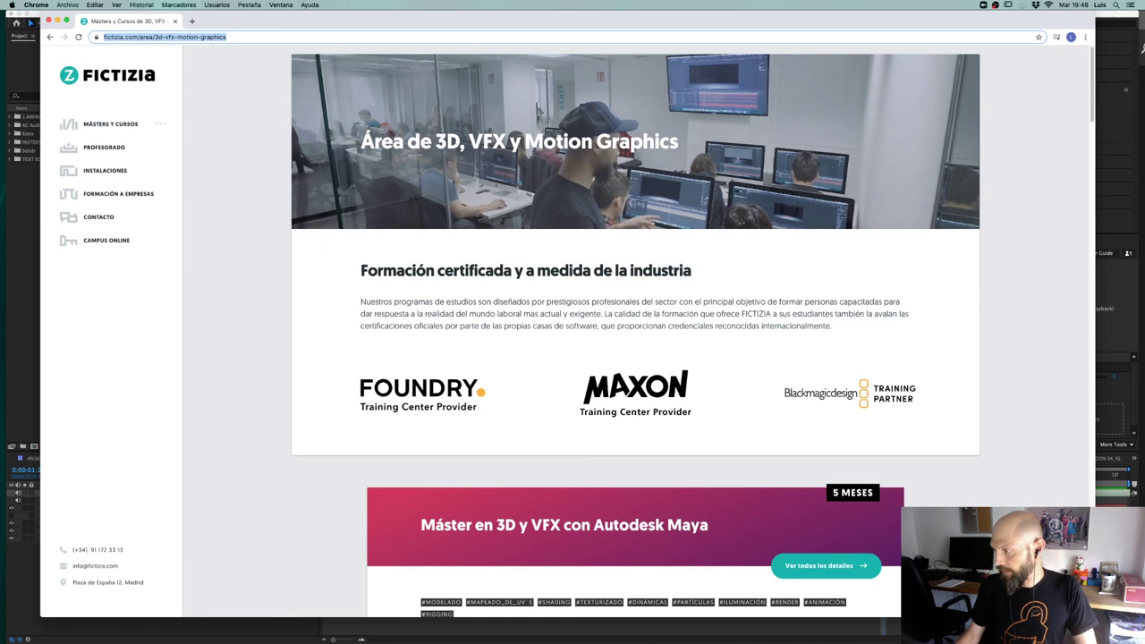
key(super+Tab)
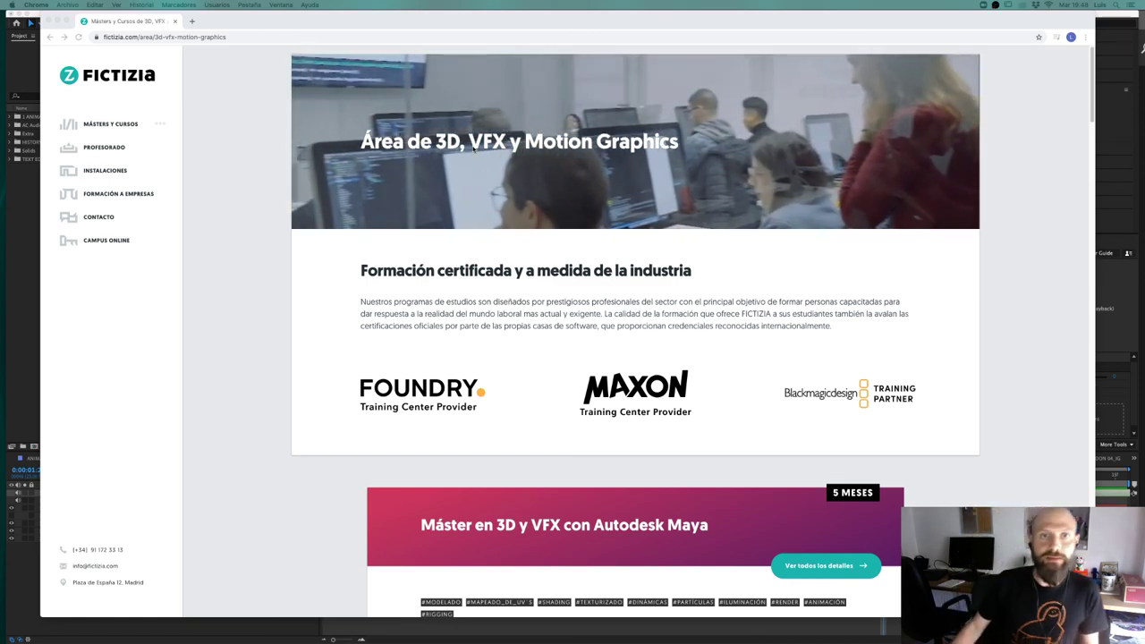
click(564, 18)
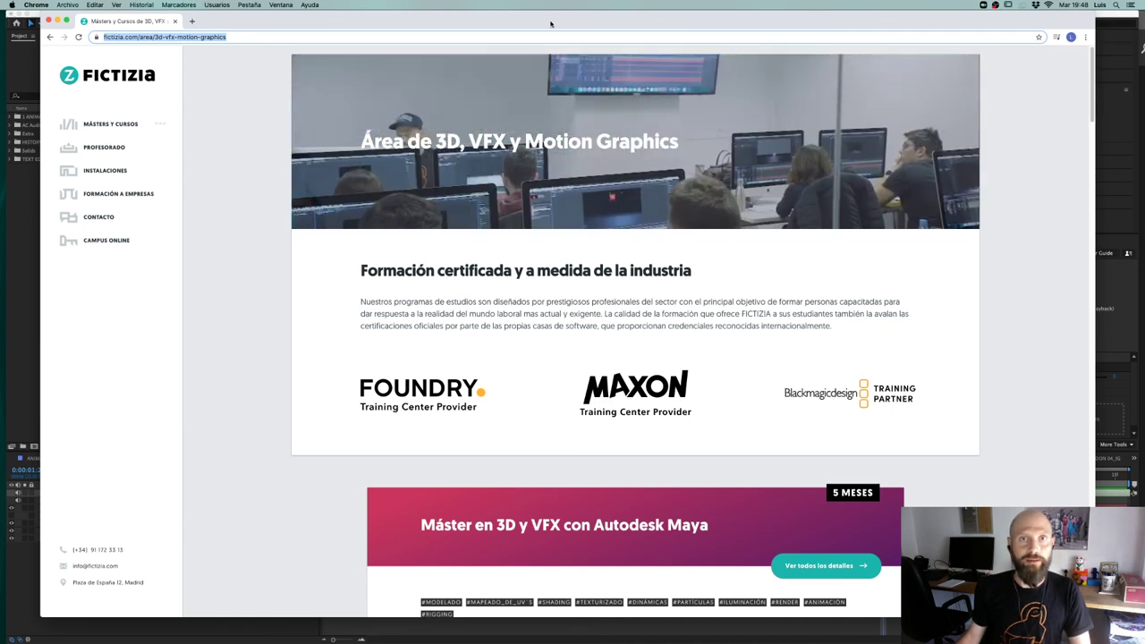
Step: Leave the browser for After Effects and set the current time of the TYPE 8 (bounce) composition to 0:00:00:14
click(242, 36)
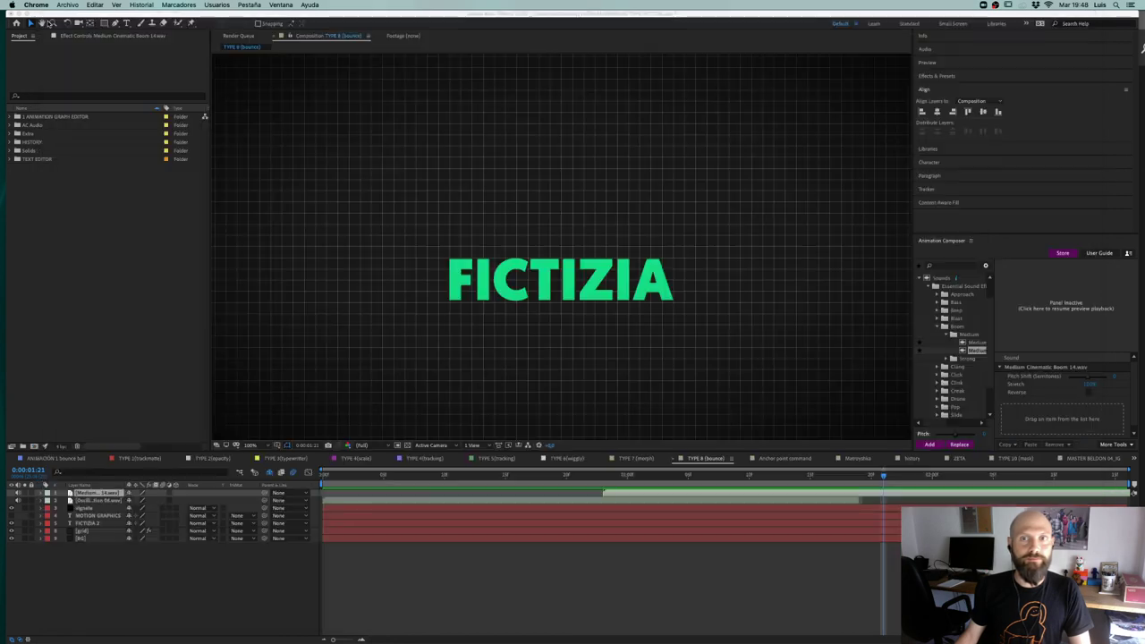
click(15, 33)
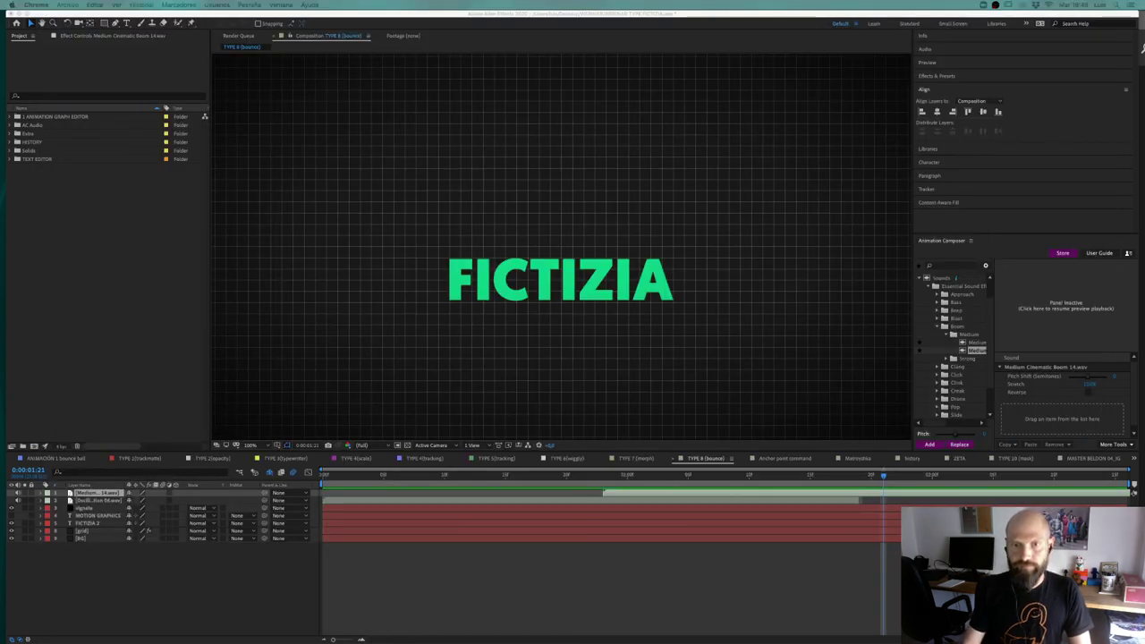
click(524, 488)
drag(522, 480, 493, 483)
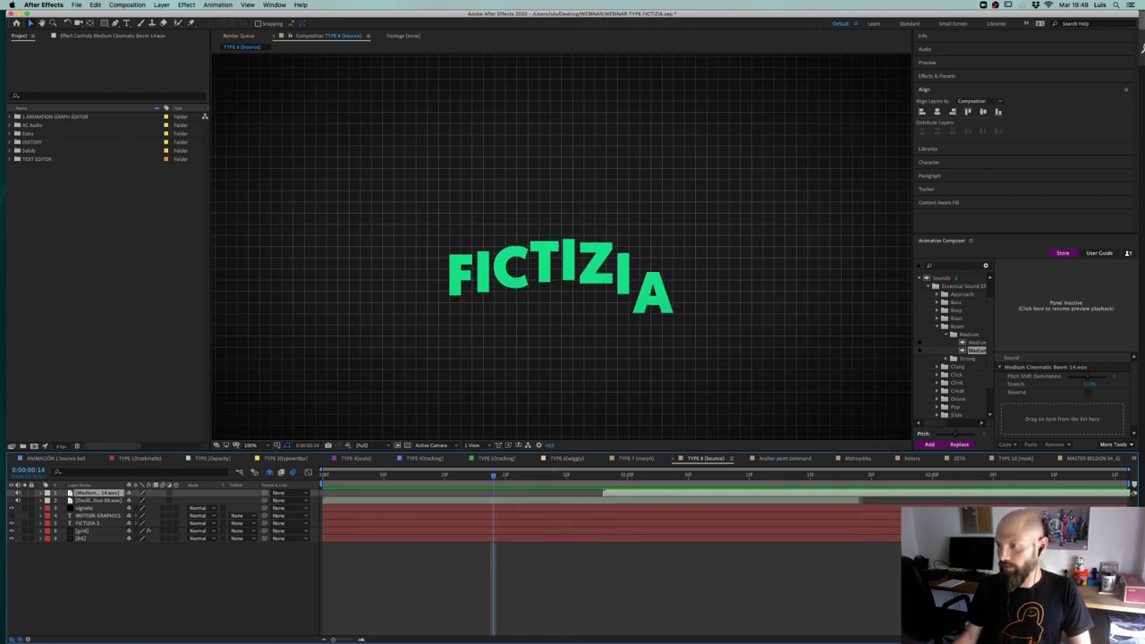